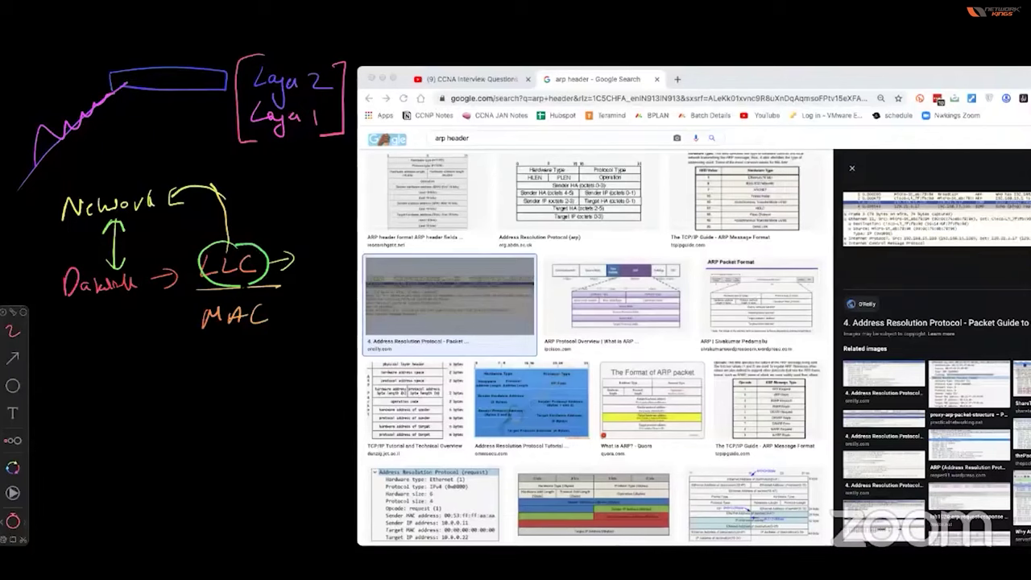
Handwrite 'ARP →' in blue at the top left of the cleared annotation board.
drag(201, 295, 191, 338)
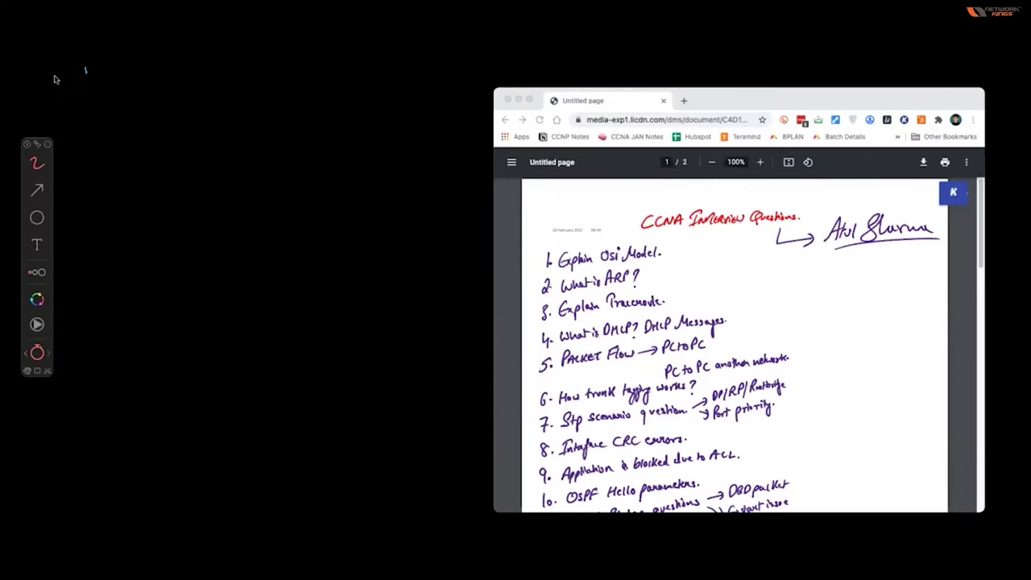
mouse_move(86, 69)
mouse_down()
mouse_move(80, 87)
mouse_move(95, 87)
mouse_up()
drag(100, 85, 133, 66)
drag(150, 70, 165, 73)
Write 'Address Resolution protocol' beside ARP and draw hosts labelled A and B.
mouse_move(186, 78)
mouse_down()
mouse_move(240, 59)
mouse_move(261, 71)
mouse_move(266, 61)
mouse_move(304, 63)
mouse_move(312, 53)
mouse_move(327, 65)
mouse_move(440, 58)
mouse_up()
drag(451, 47, 447, 62)
mouse_move(88, 166)
mouse_down()
mouse_move(90, 203)
mouse_move(90, 163)
mouse_up()
mouse_move(94, 206)
mouse_down()
mouse_move(103, 216)
mouse_move(122, 204)
mouse_up()
mouse_move(356, 194)
mouse_down()
mouse_move(354, 159)
mouse_move(360, 194)
mouse_move(382, 202)
mouse_up()
mouse_move(102, 195)
mouse_down()
mouse_move(108, 179)
mouse_move(115, 195)
mouse_up()
drag(369, 163, 369, 182)
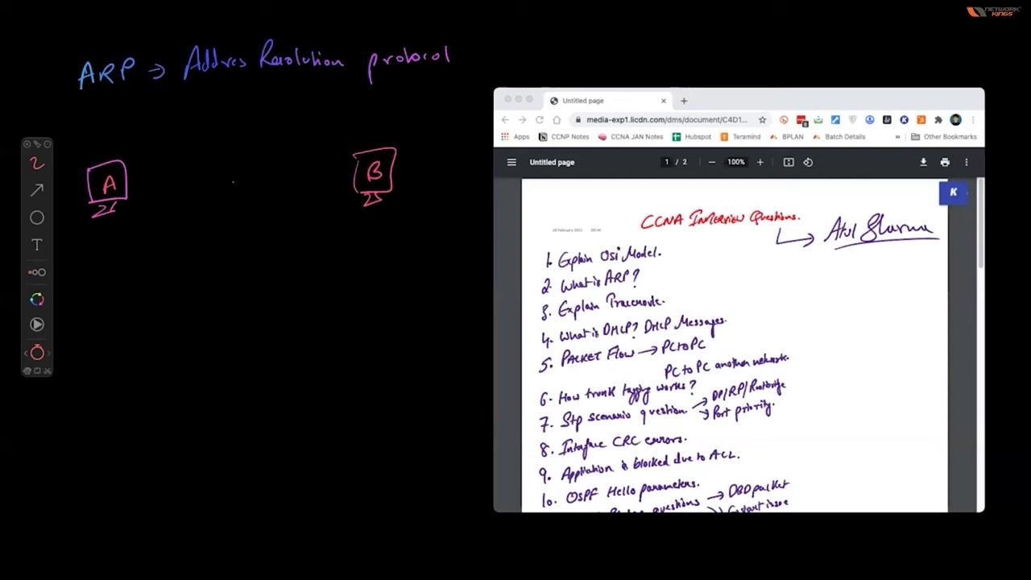
Link A to B through a switch and label their addresses 1.1.1.1 and 1.1.1.2.
mouse_move(120, 204)
mouse_down()
mouse_move(259, 227)
mouse_move(278, 215)
mouse_move(357, 191)
mouse_up()
mouse_move(129, 182)
mouse_down()
mouse_move(222, 175)
mouse_move(278, 155)
mouse_move(225, 176)
mouse_up()
mouse_move(289, 154)
mouse_down()
mouse_move(348, 153)
mouse_move(358, 166)
mouse_up()
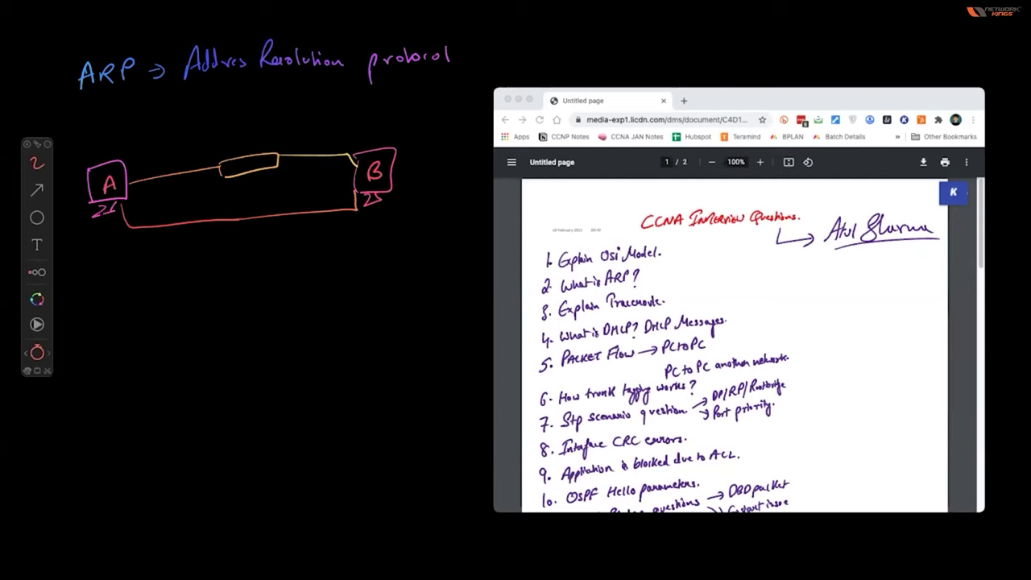
click(88, 252)
drag(94, 246, 93, 258)
click(109, 253)
drag(118, 241, 119, 252)
click(374, 230)
mouse_move(369, 222)
mouse_down()
mouse_move(369, 232)
mouse_move(419, 229)
mouse_up()
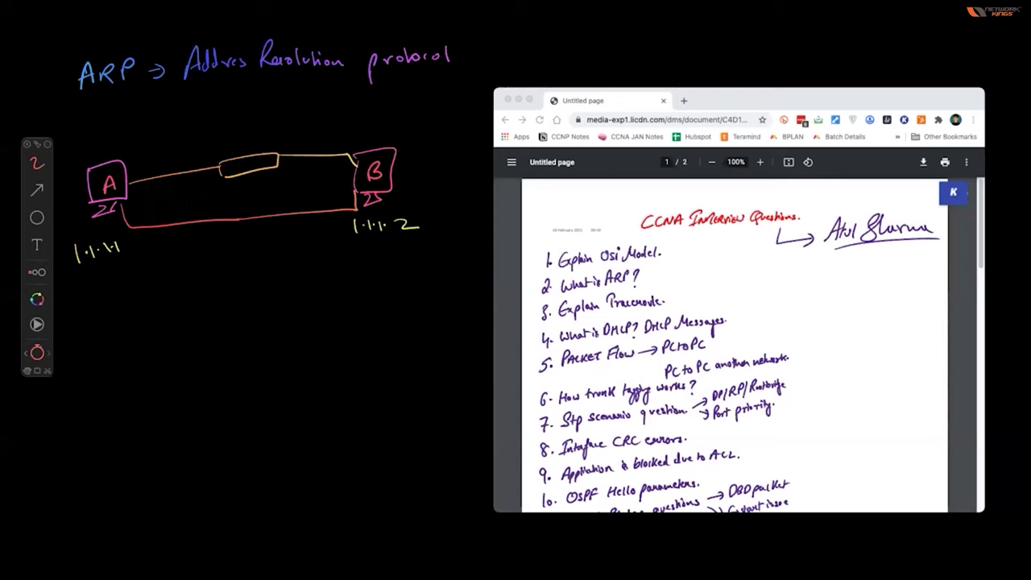
Write and underline 'ARP table' as the first check, marking the lookup with an arrow and tick.
mouse_move(78, 299)
mouse_down()
mouse_move(123, 303)
mouse_move(195, 291)
mouse_up()
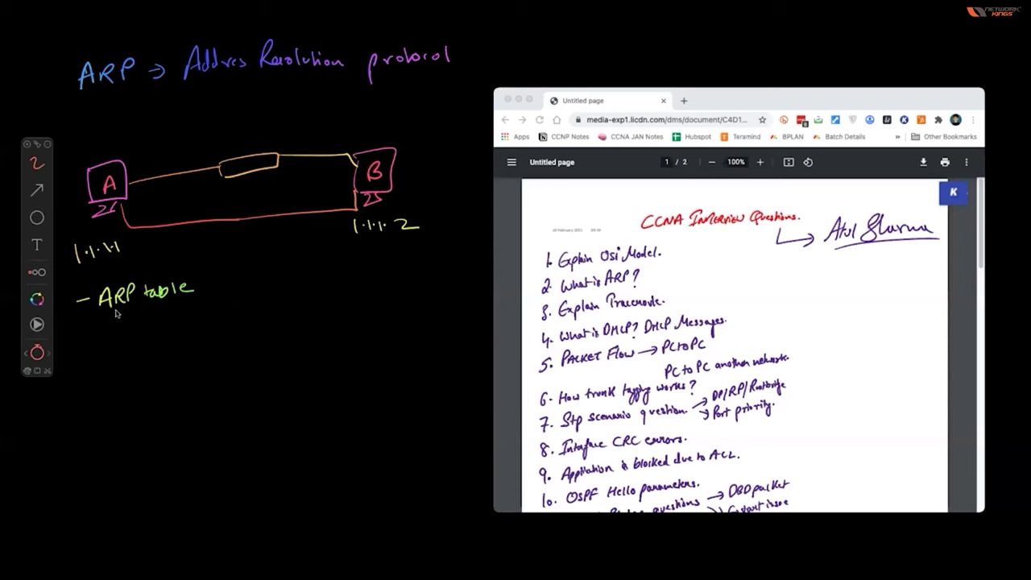
drag(92, 321, 212, 301)
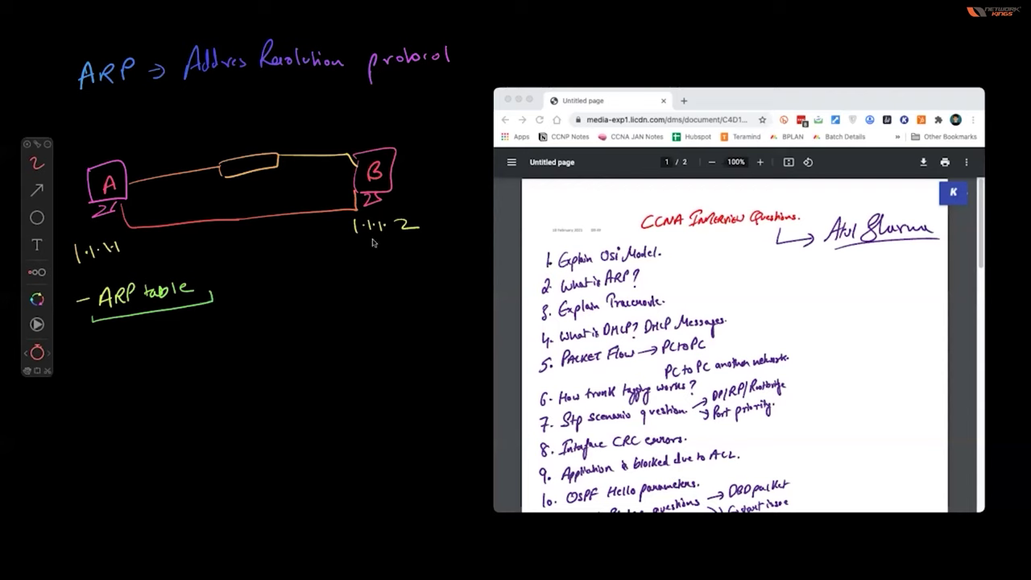
drag(349, 244, 434, 240)
mouse_move(76, 352)
mouse_down()
mouse_move(93, 351)
mouse_move(87, 357)
mouse_up()
mouse_move(226, 278)
mouse_down()
mouse_move(233, 286)
mouse_move(258, 266)
mouse_up()
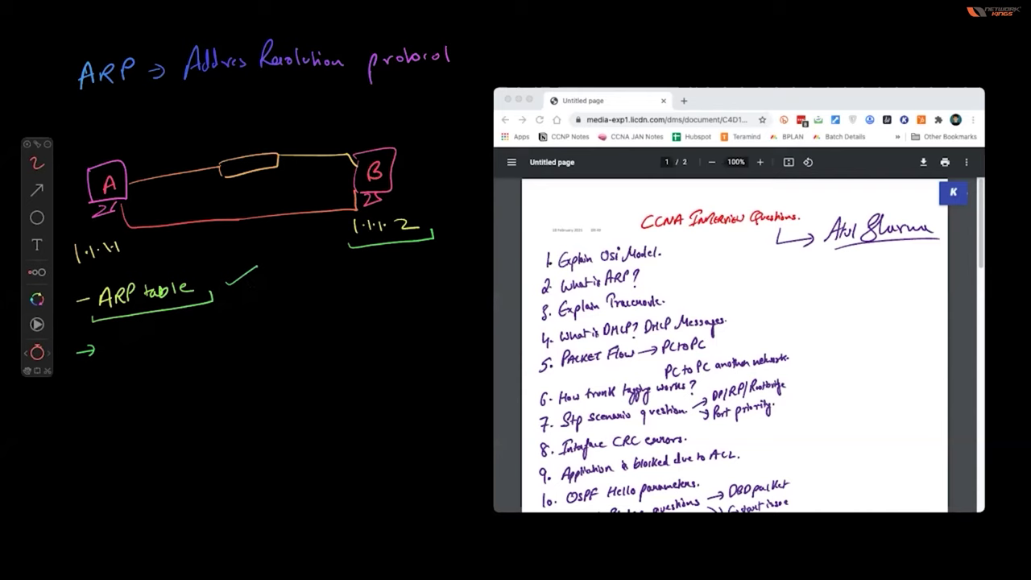
Draw the yes branch leading to an underlined 'Forward Frame' and sketch a packet on the link.
mouse_move(144, 322)
mouse_down()
mouse_move(145, 337)
mouse_move(82, 373)
mouse_move(82, 396)
mouse_move(91, 387)
mouse_move(87, 420)
mouse_move(102, 414)
mouse_move(107, 463)
mouse_up()
mouse_move(108, 485)
mouse_down()
mouse_move(109, 499)
mouse_move(122, 488)
mouse_up()
mouse_move(128, 483)
mouse_down()
mouse_move(165, 469)
mouse_move(171, 450)
mouse_move(182, 470)
mouse_move(192, 456)
mouse_move(183, 445)
mouse_move(205, 448)
mouse_up()
drag(205, 452, 227, 442)
drag(229, 446, 239, 439)
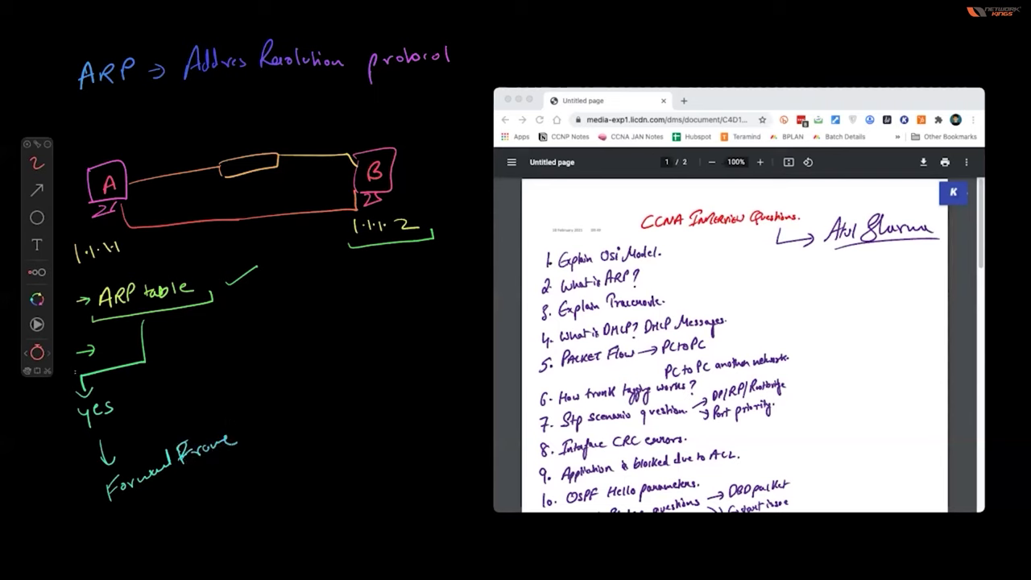
drag(108, 500, 236, 452)
mouse_move(160, 169)
mouse_down()
mouse_move(175, 168)
mouse_move(184, 186)
mouse_up()
drag(161, 171, 182, 171)
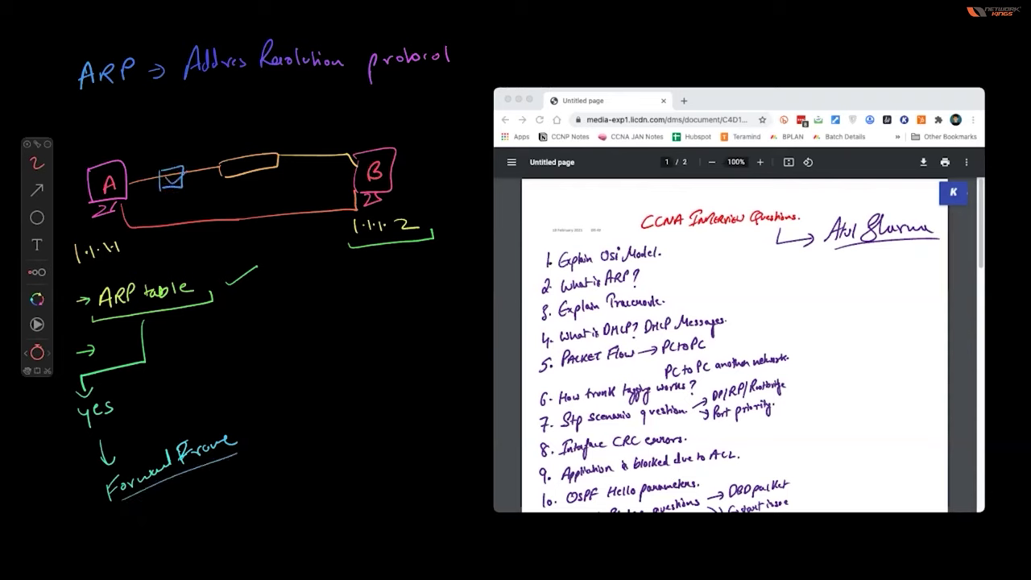
Draw the NO branch to 'ARP Request' with the broadcast address (FFFFFF) underlined.
mouse_move(188, 311)
mouse_down()
mouse_move(189, 336)
mouse_move(272, 327)
mouse_move(313, 327)
mouse_up()
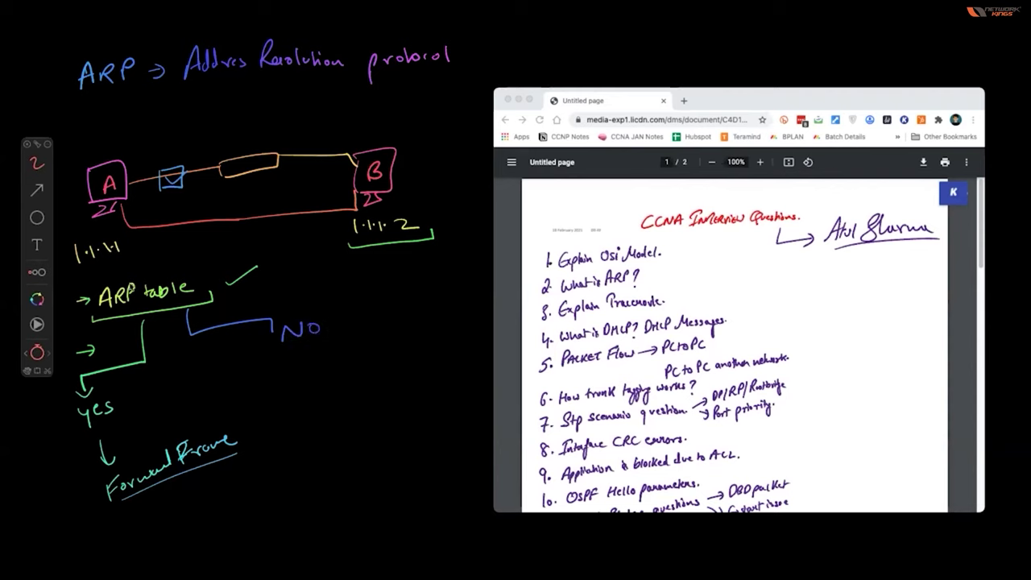
mouse_move(289, 356)
mouse_down()
mouse_move(287, 377)
mouse_move(299, 367)
mouse_up()
mouse_move(298, 402)
mouse_down()
mouse_move(379, 367)
mouse_move(393, 374)
mouse_move(412, 356)
mouse_up()
mouse_move(427, 335)
mouse_down()
mouse_move(423, 355)
mouse_move(424, 346)
mouse_up()
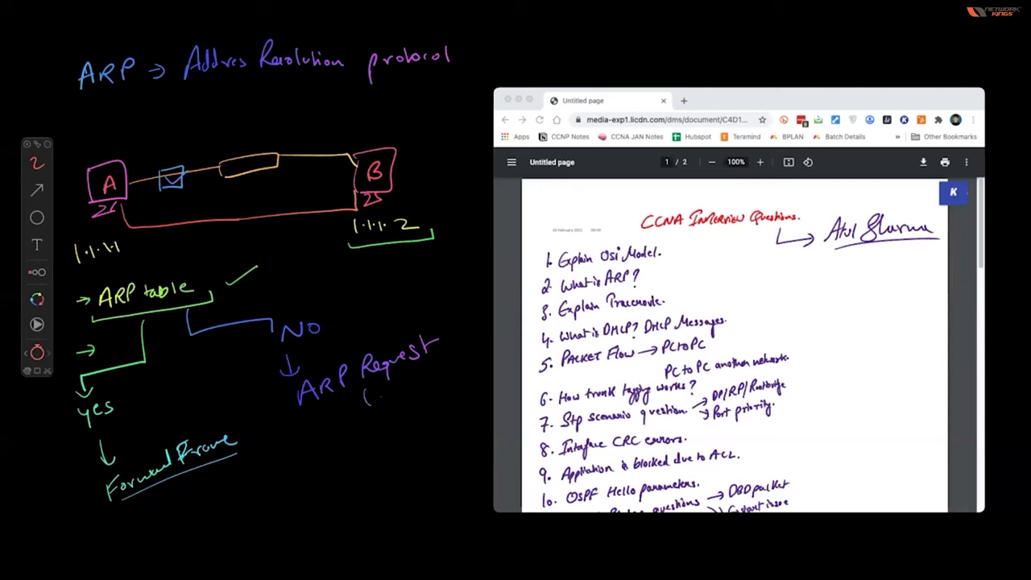
mouse_move(380, 385)
mouse_down()
mouse_move(390, 398)
mouse_move(447, 364)
mouse_move(469, 379)
mouse_up()
drag(388, 408, 457, 386)
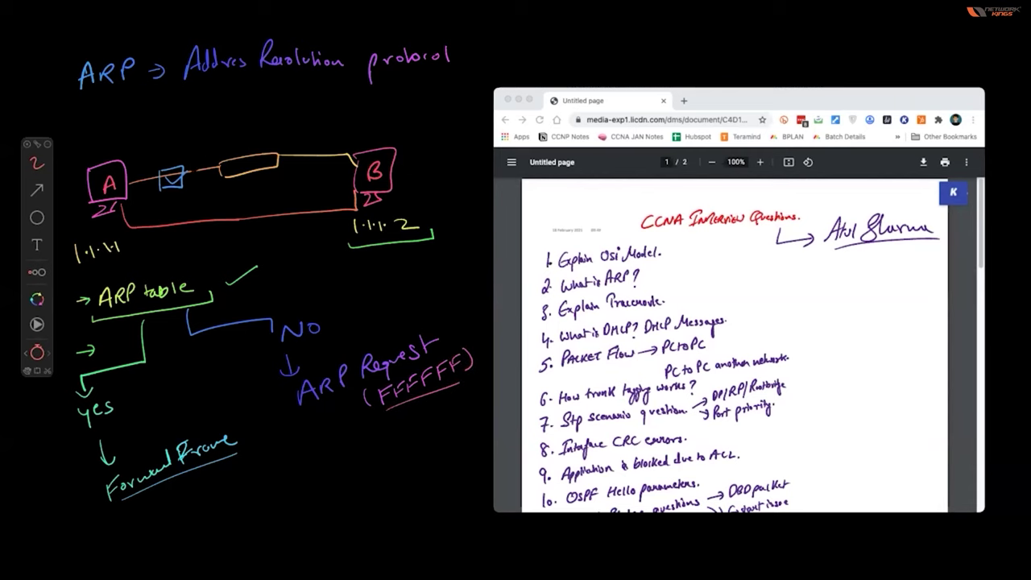
Add extra hosts around the switch, cross them out, tick host B and box 1.1.1.2.
drag(227, 151, 213, 113)
mouse_move(198, 114)
mouse_down()
mouse_move(200, 94)
mouse_move(212, 106)
mouse_up()
mouse_move(248, 153)
mouse_down()
mouse_move(263, 103)
mouse_move(298, 104)
mouse_move(268, 84)
mouse_move(331, 121)
mouse_move(311, 127)
mouse_up()
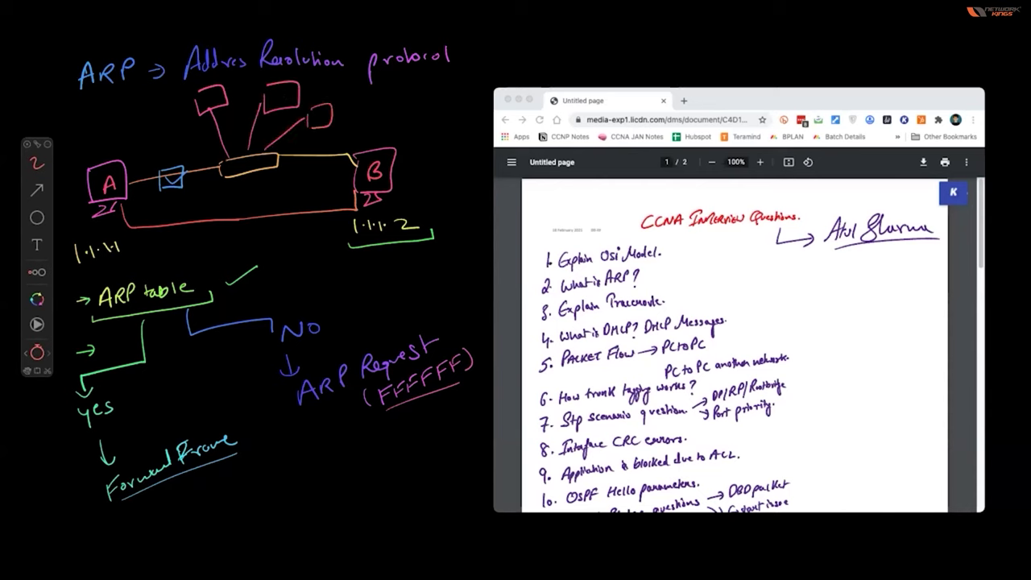
mouse_move(225, 134)
mouse_down()
mouse_move(273, 121)
mouse_move(305, 132)
mouse_up()
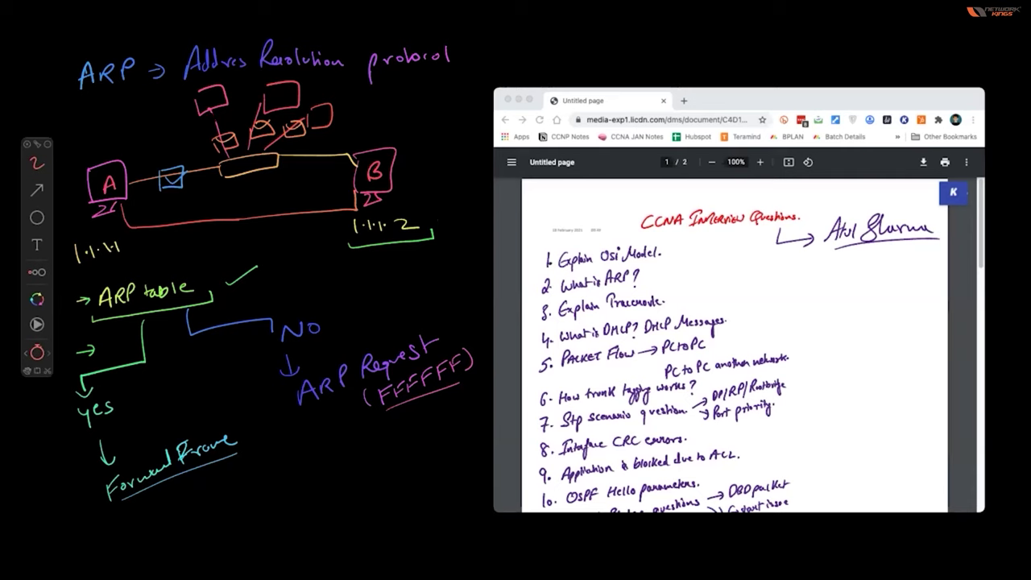
drag(190, 108, 181, 118)
drag(305, 89, 314, 98)
mouse_move(313, 88)
mouse_down()
mouse_move(305, 97)
mouse_move(351, 119)
mouse_move(340, 122)
mouse_up()
drag(426, 202, 453, 194)
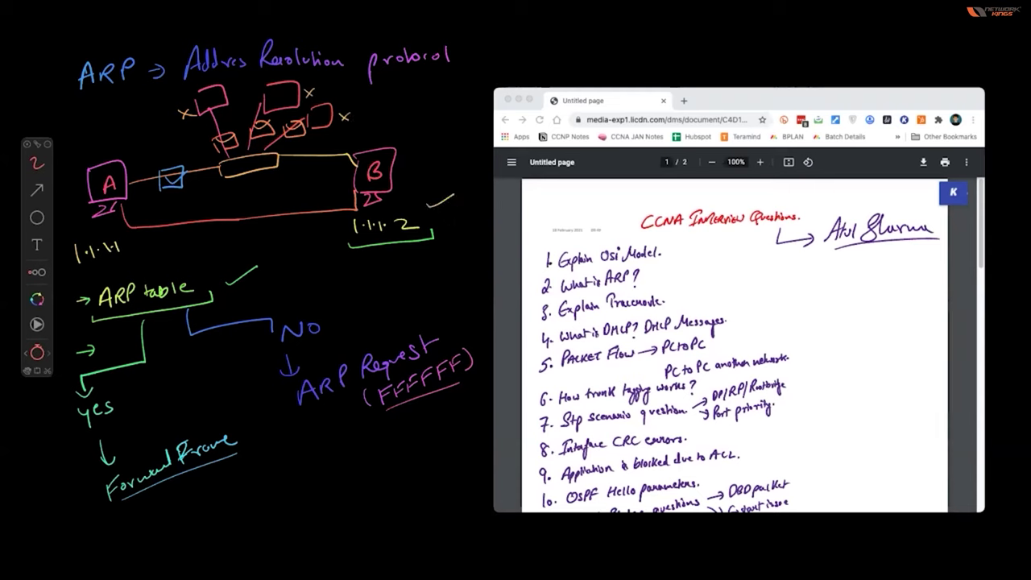
mouse_move(344, 239)
mouse_down()
mouse_move(403, 211)
mouse_move(430, 220)
mouse_up()
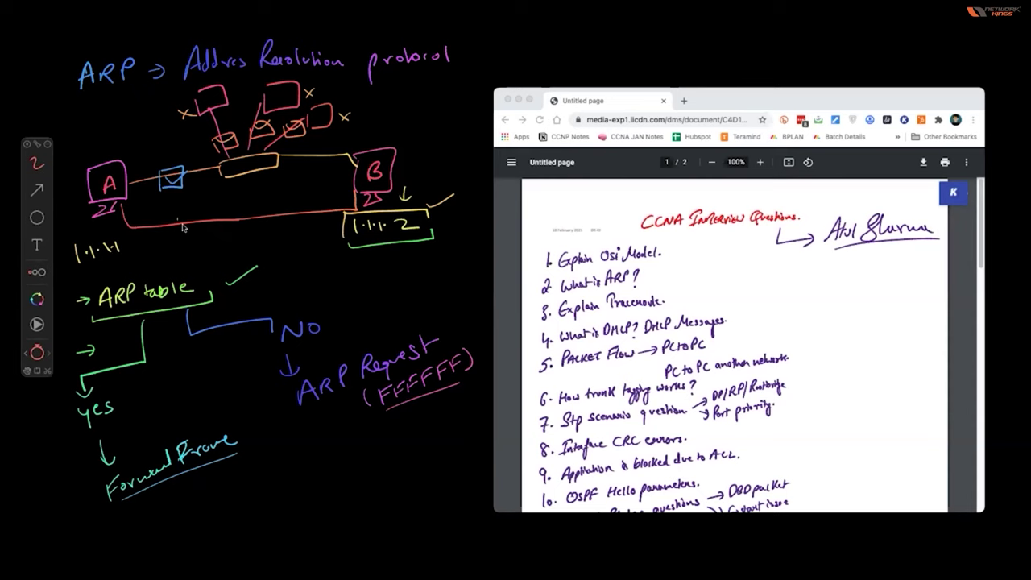
Label the request and the reply back to A, then write 'ARP Reply' below ARP Request.
drag(163, 211, 215, 194)
drag(312, 206, 312, 219)
mouse_move(236, 243)
mouse_down()
mouse_move(241, 231)
mouse_move(246, 245)
mouse_move(308, 239)
mouse_move(318, 280)
mouse_move(412, 280)
mouse_move(420, 267)
mouse_move(473, 279)
mouse_up()
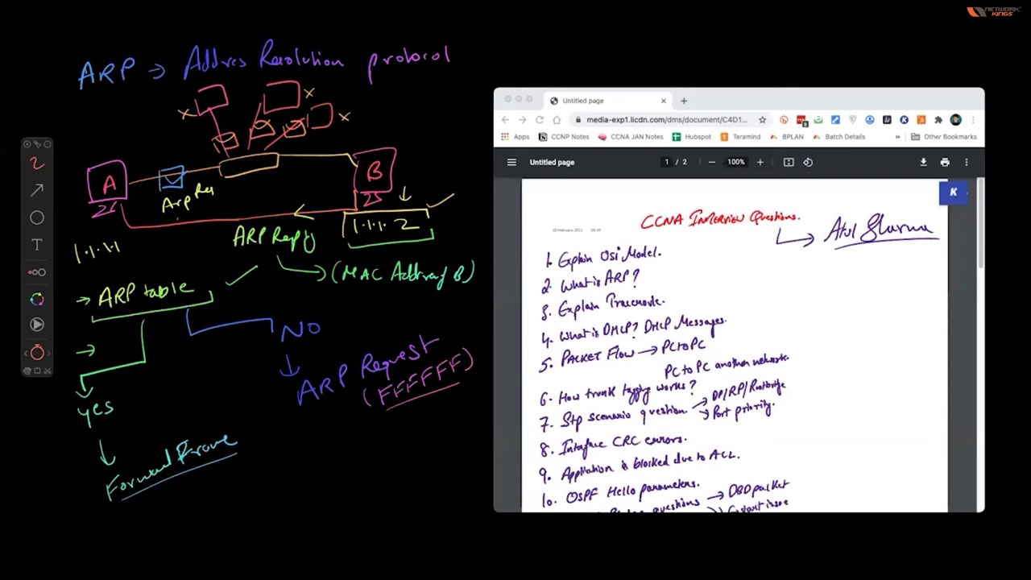
drag(319, 415, 319, 441)
drag(311, 430, 330, 429)
mouse_move(309, 465)
mouse_down()
mouse_move(332, 471)
mouse_move(423, 435)
mouse_move(440, 444)
mouse_up()
mouse_move(344, 477)
mouse_down()
mouse_move(343, 494)
mouse_move(354, 486)
mouse_move(476, 550)
mouse_move(366, 502)
mouse_move(322, 511)
mouse_move(338, 523)
mouse_move(436, 522)
mouse_up()
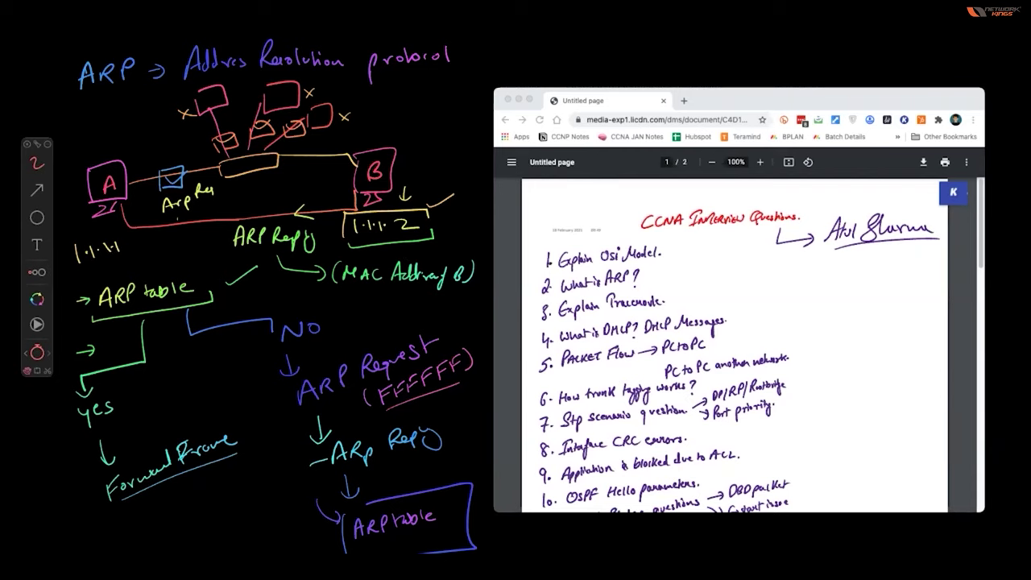
key(Escape)
Load the EVE-NG server at racks.nwkings.com on port 8087 in a new browser tab.
drag(487, 81, 117, 25)
key(ctrl+t)
text(rac)
key(Down)
key(Down)
key(Down)
key(Down)
key(Return)
key(BackSpace)
text(7)
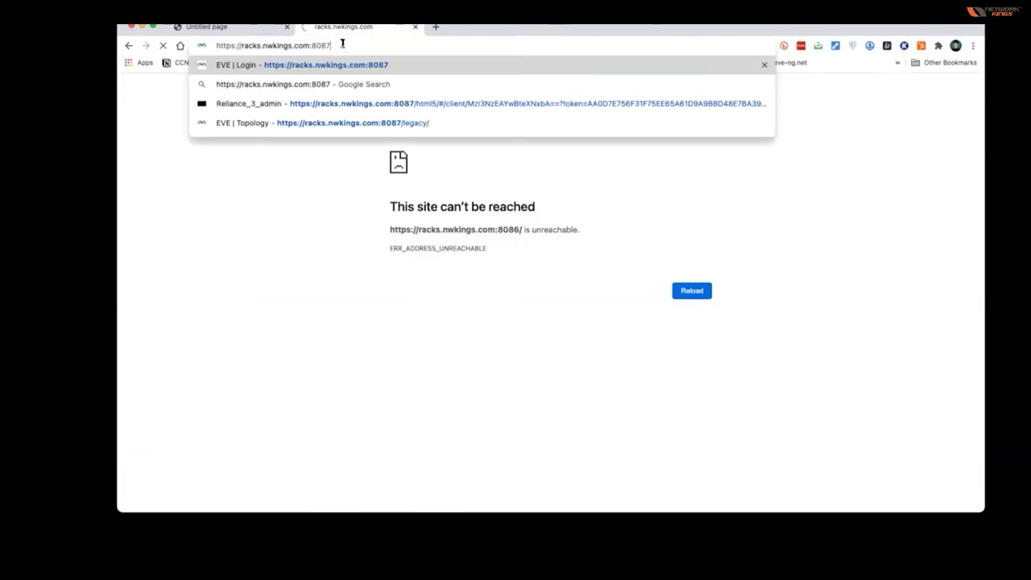
key(Return)
Sign in to EVE-NG and close the open lab to reach the File manager.
key(Tab)
key(Return)
click(137, 336)
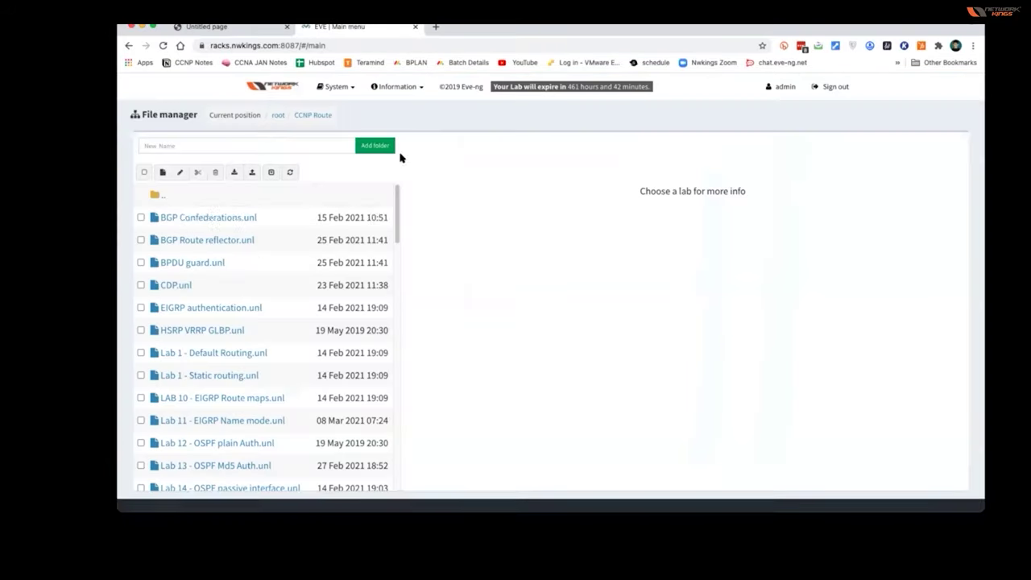
scroll(230, 340, down, 15)
scroll(230, 340, up, 20)
scroll(230, 345, down, 10)
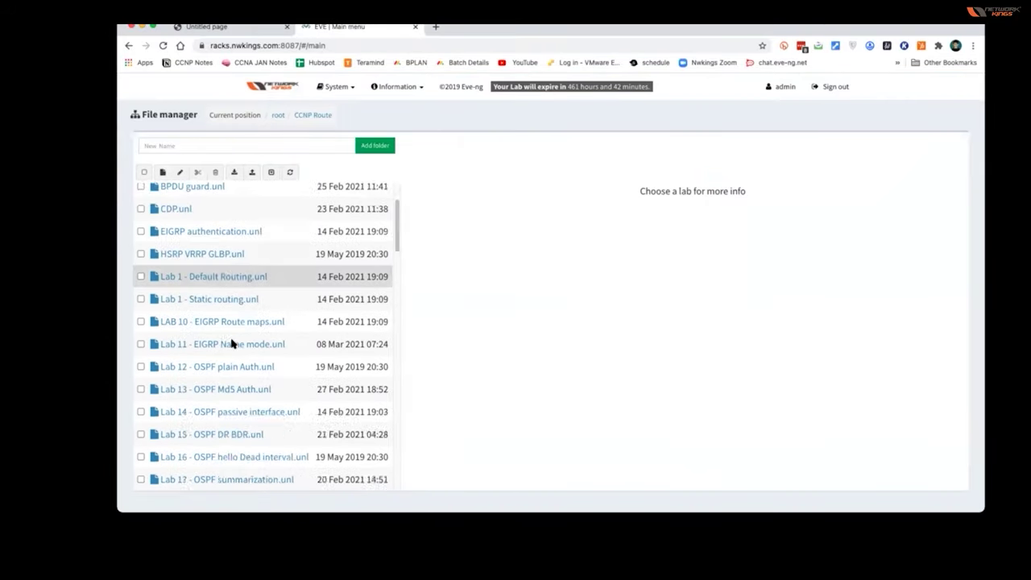
scroll(210, 289, up, 20)
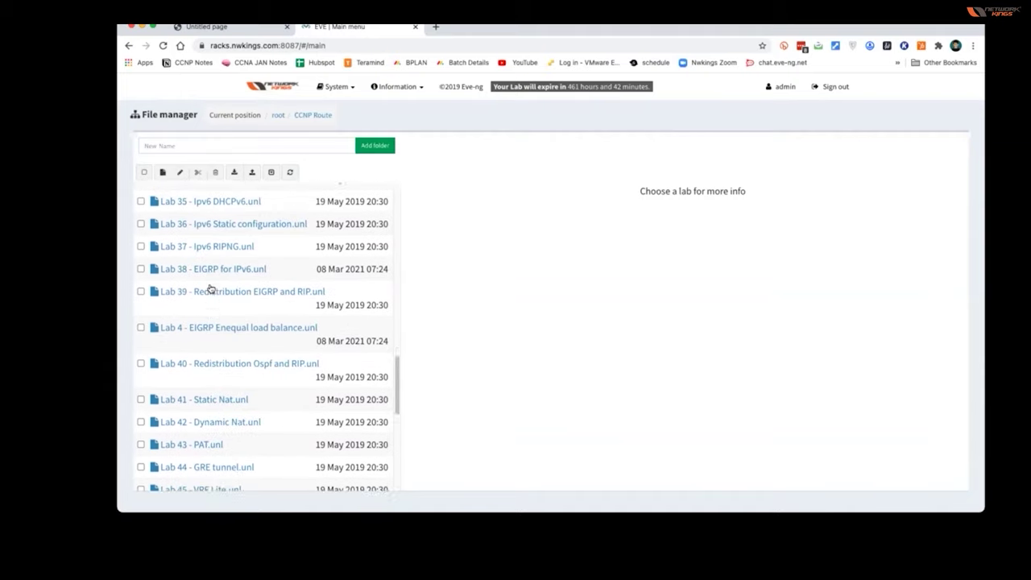
Create a new lab named ARP in the root folder.
click(158, 199)
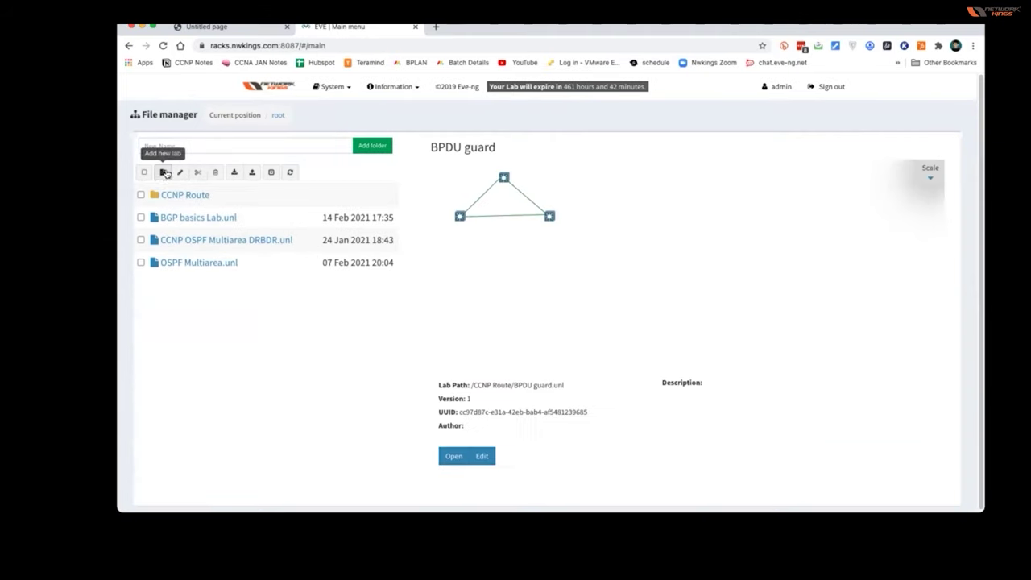
click(161, 173)
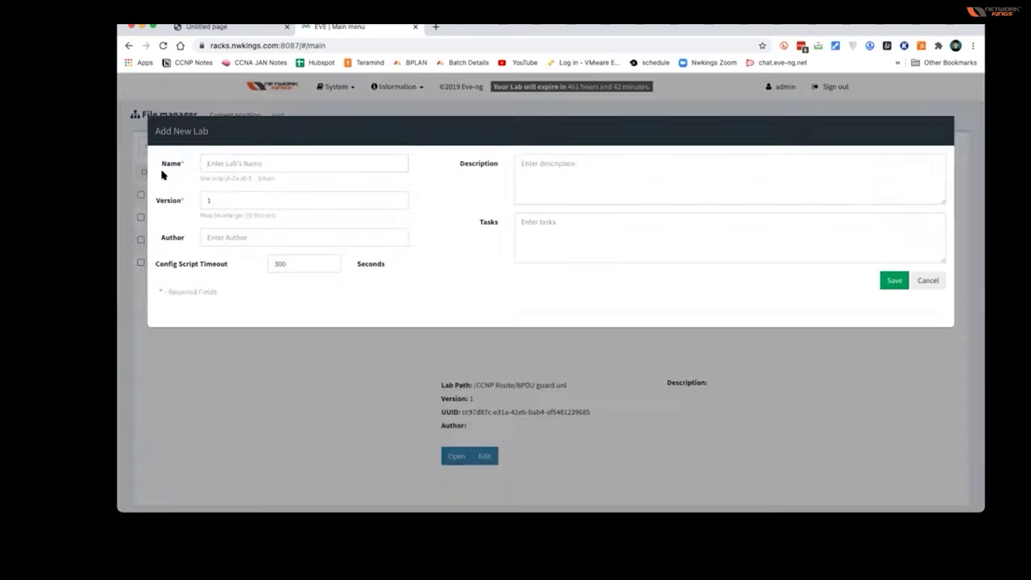
click(282, 164)
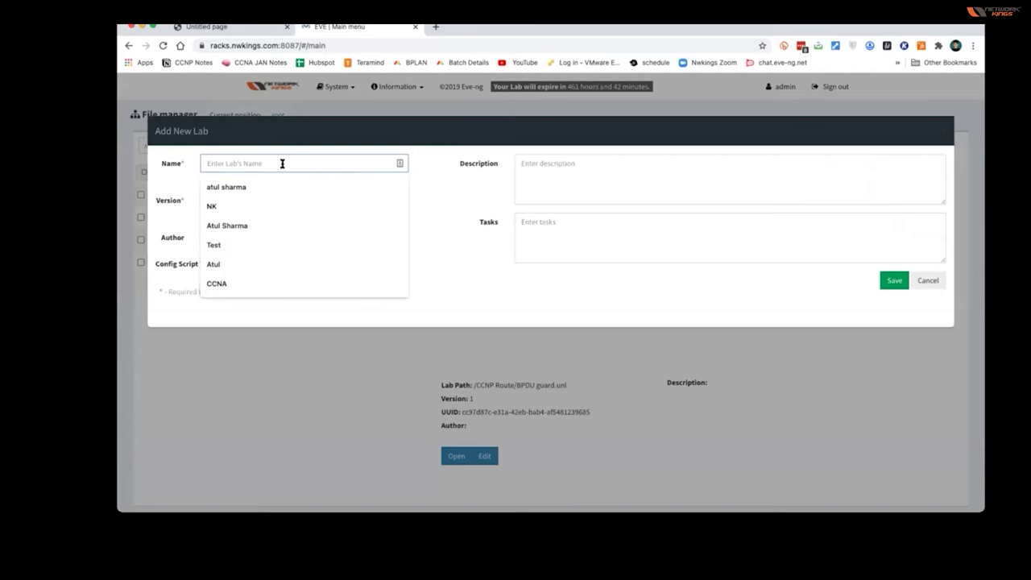
text(ARP)
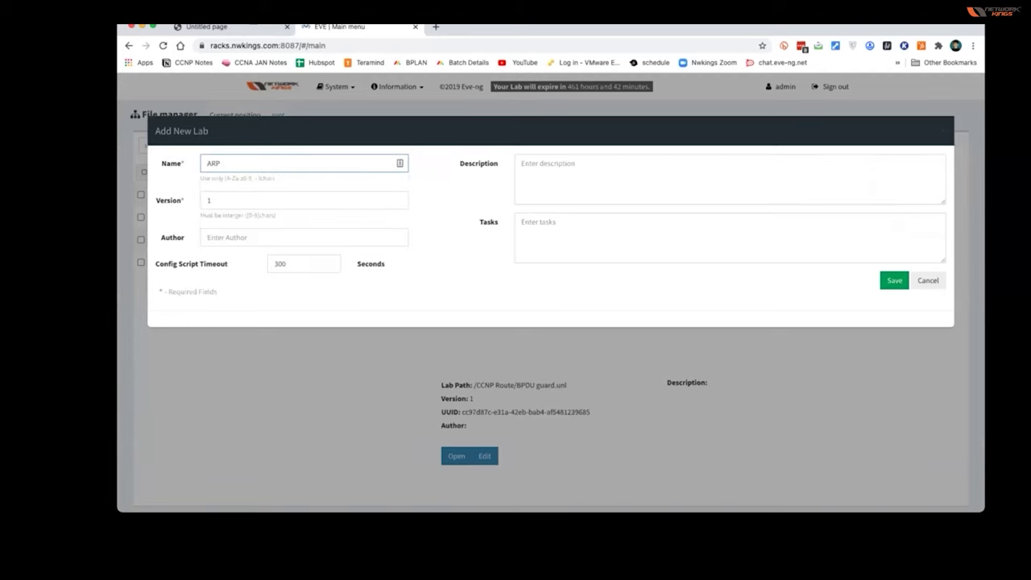
key(Return)
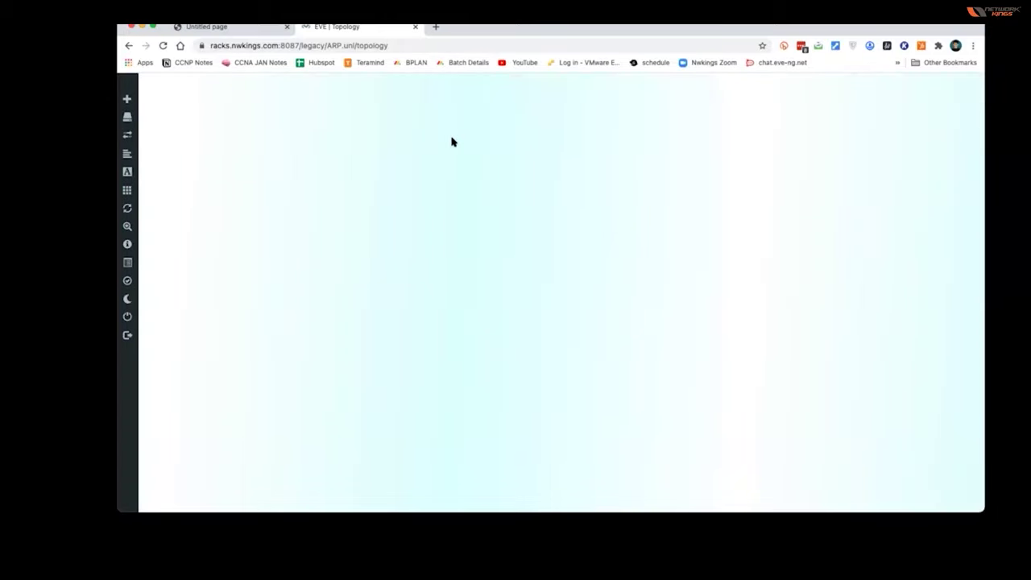
Bring up the Add a new object menu on the empty ARP canvas and dismiss it.
click(250, 46)
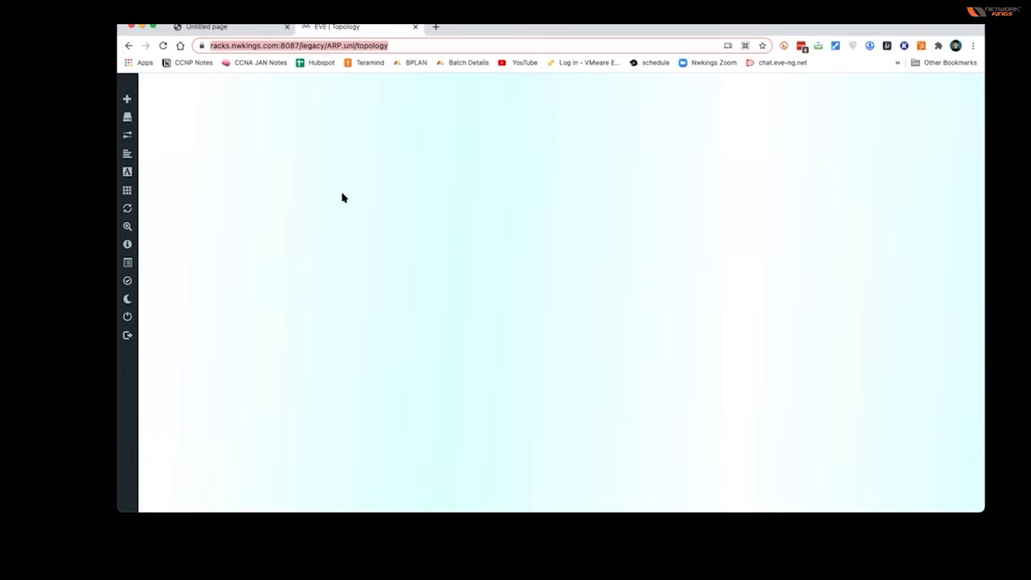
right_click(342, 197)
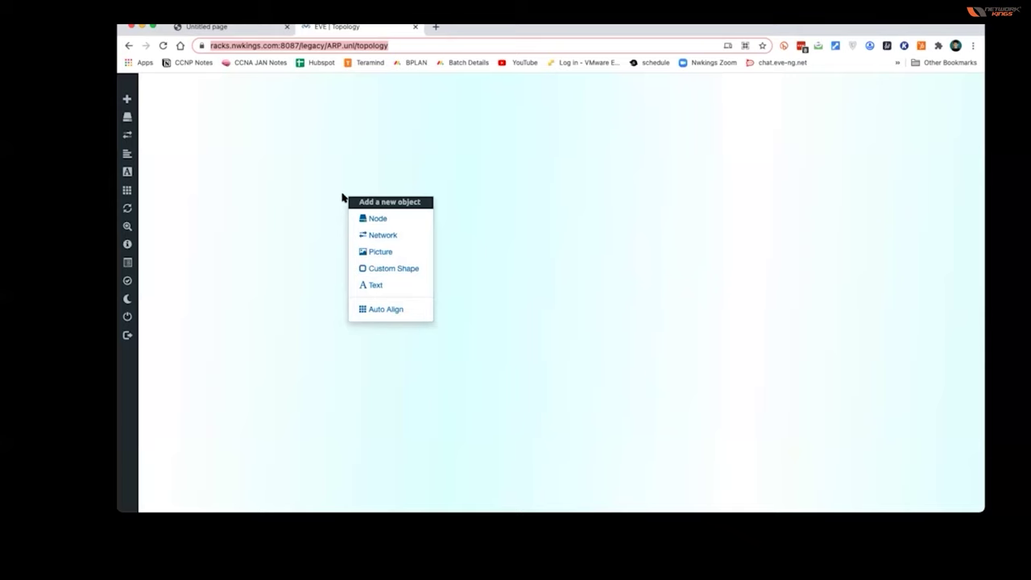
click(320, 138)
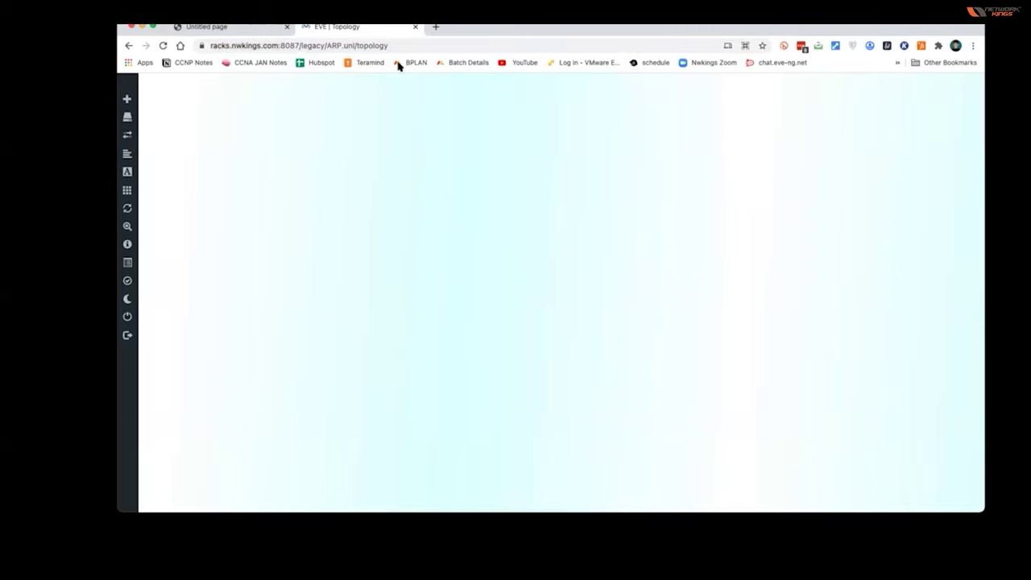
click(437, 28)
Search for eve-ng and open eve-ng.net's BUY page on the Corporate licence tab.
text(eve-ng)
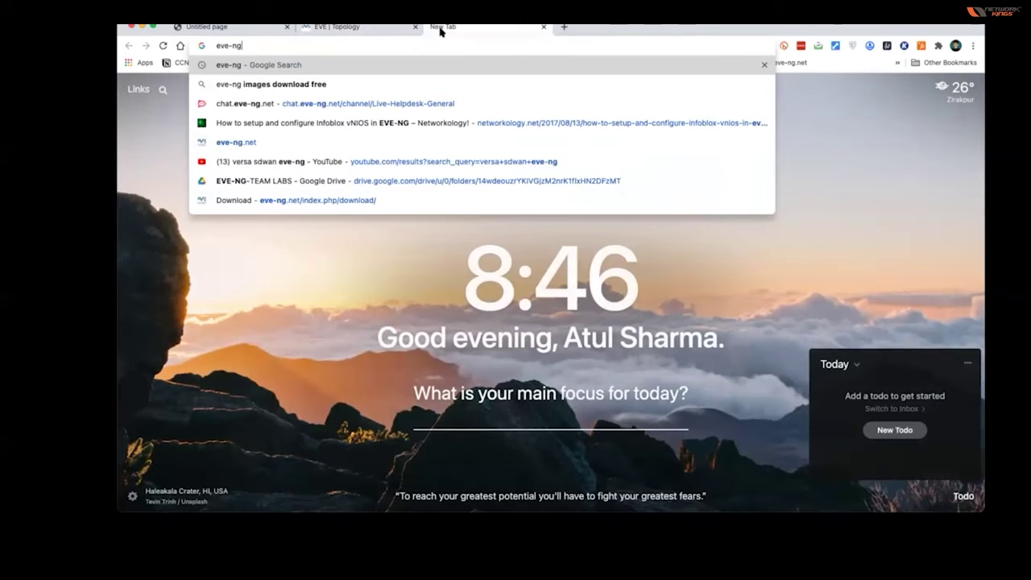
key(Return)
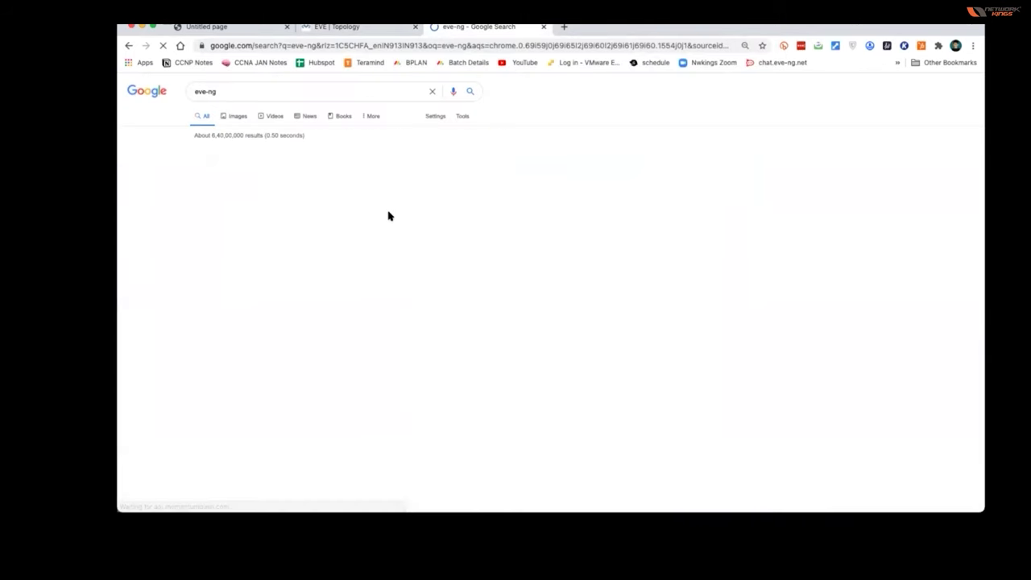
click(220, 165)
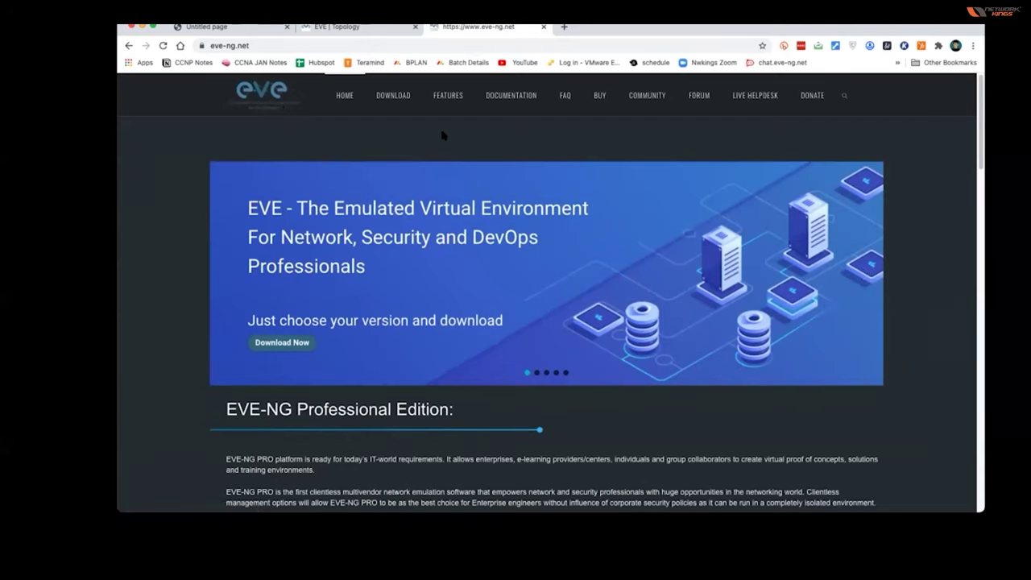
click(598, 96)
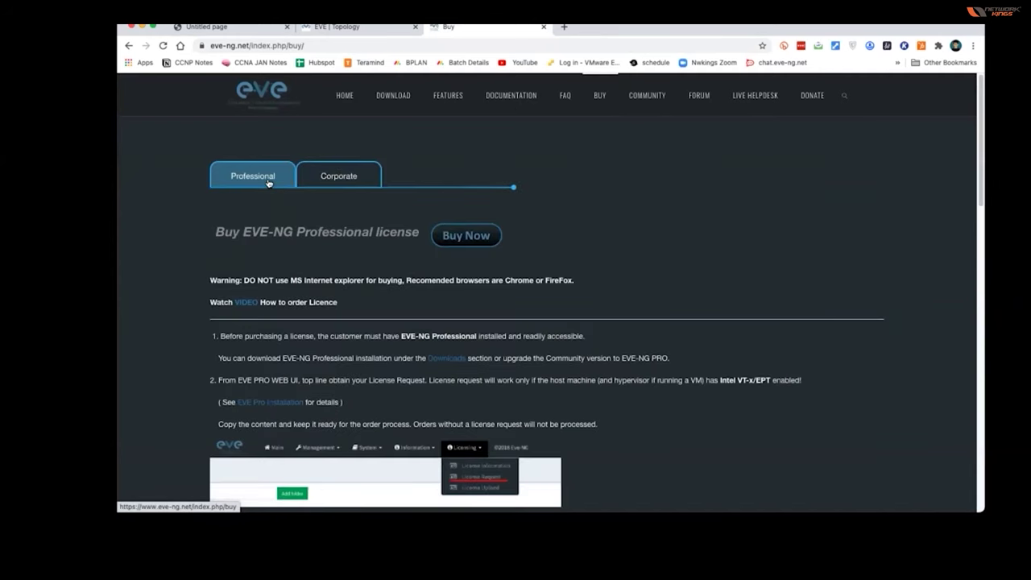
click(320, 180)
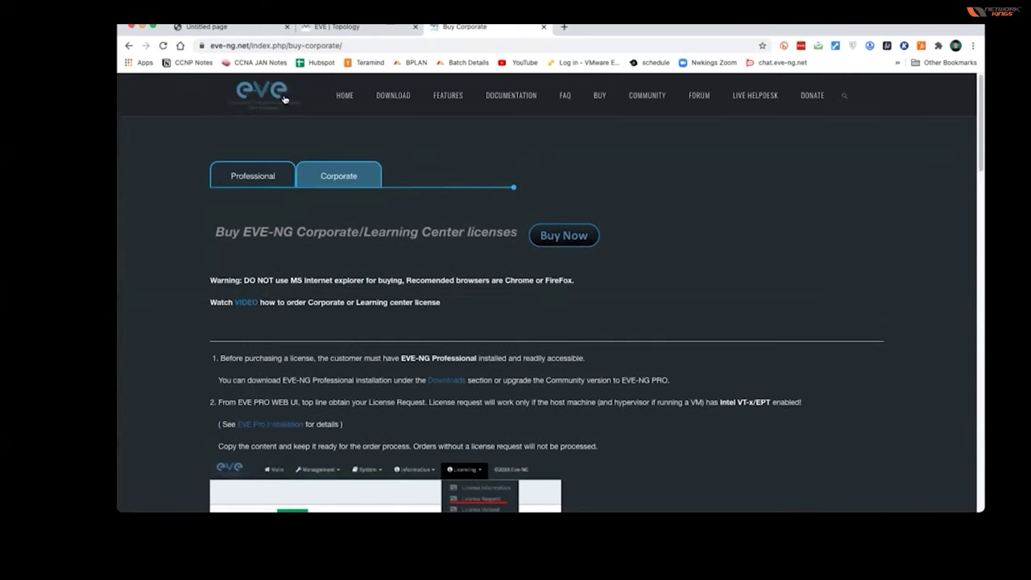
click(340, 32)
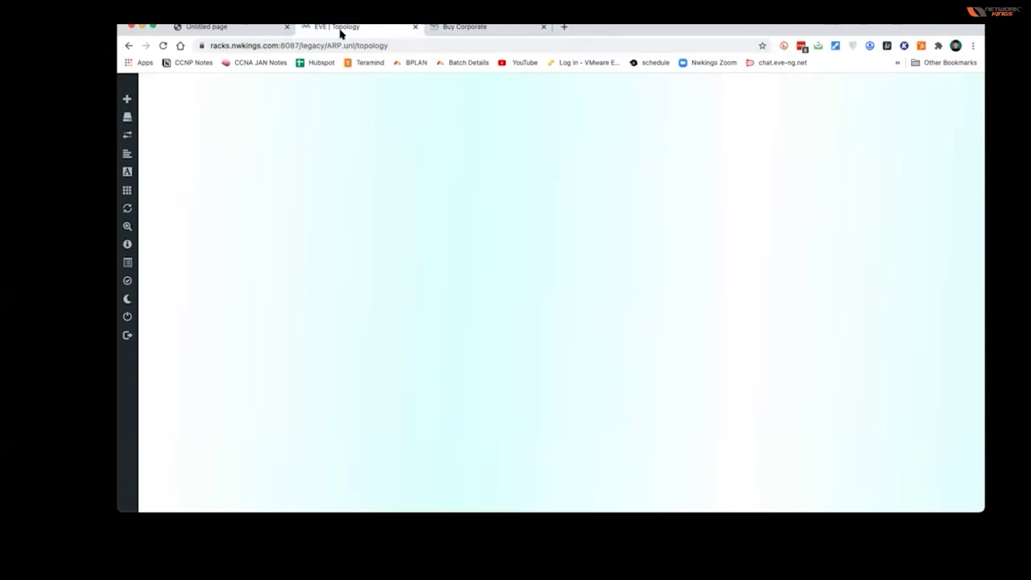
Add a Windows node named Win with RAM changed from 4096 to 1024 MB.
right_click(360, 194)
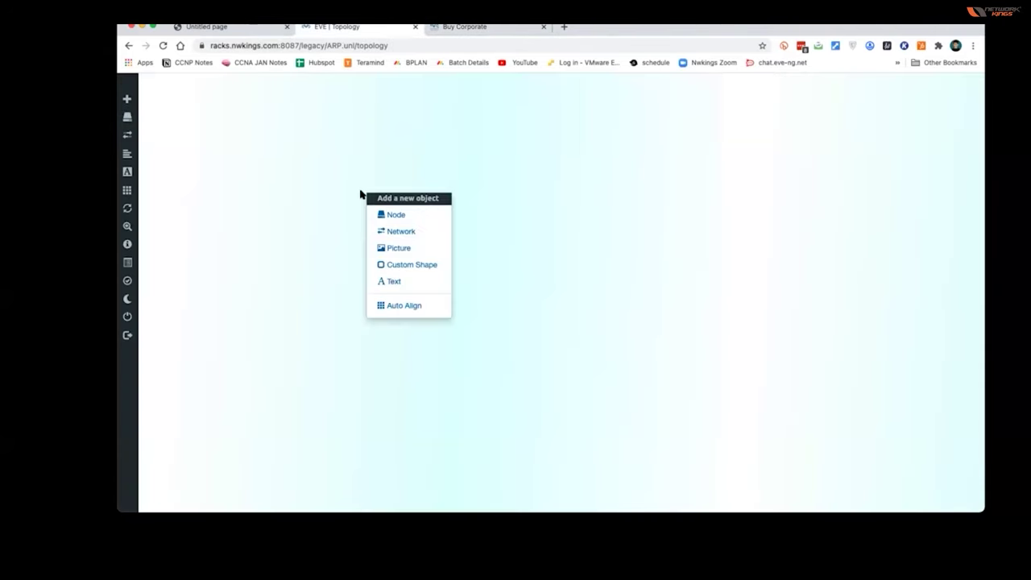
click(405, 217)
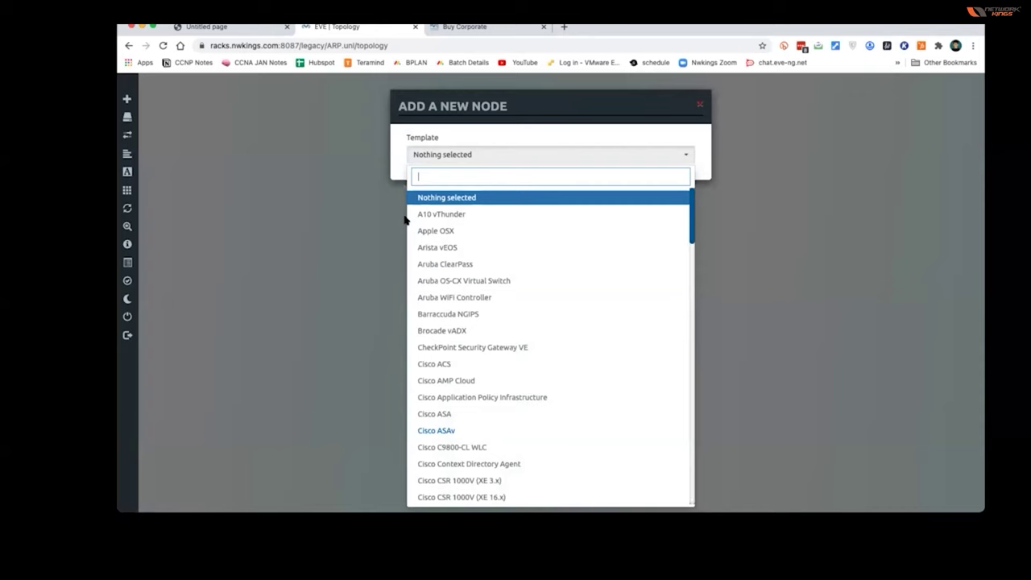
text(win)
click(427, 197)
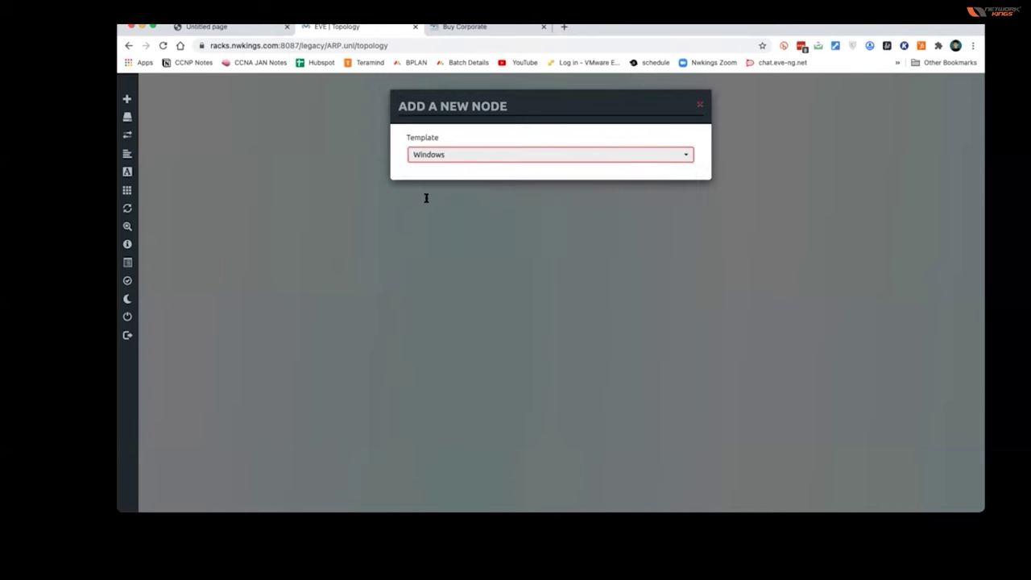
scroll(482, 283, down, 2)
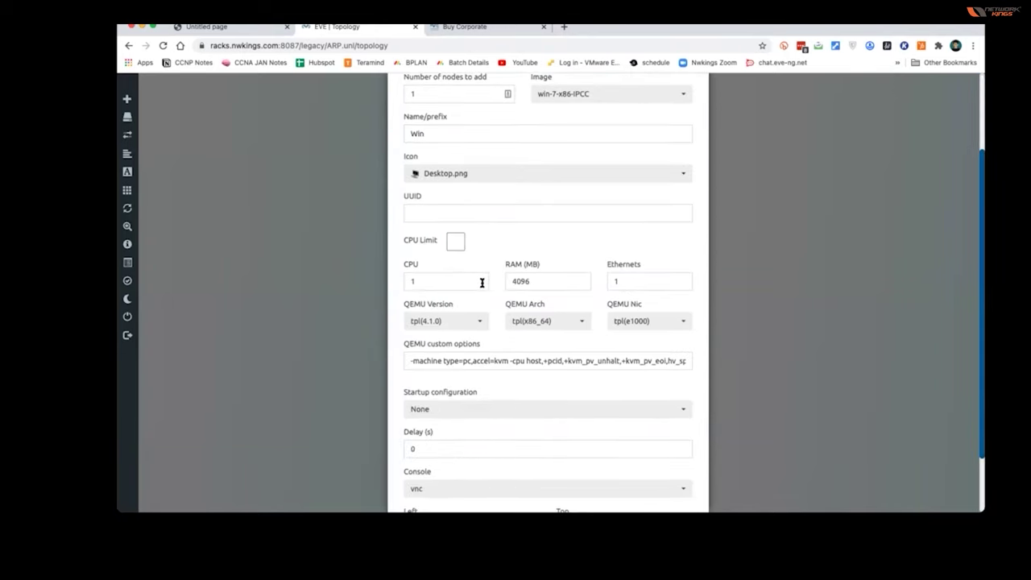
drag(537, 282, 492, 282)
text(1024)
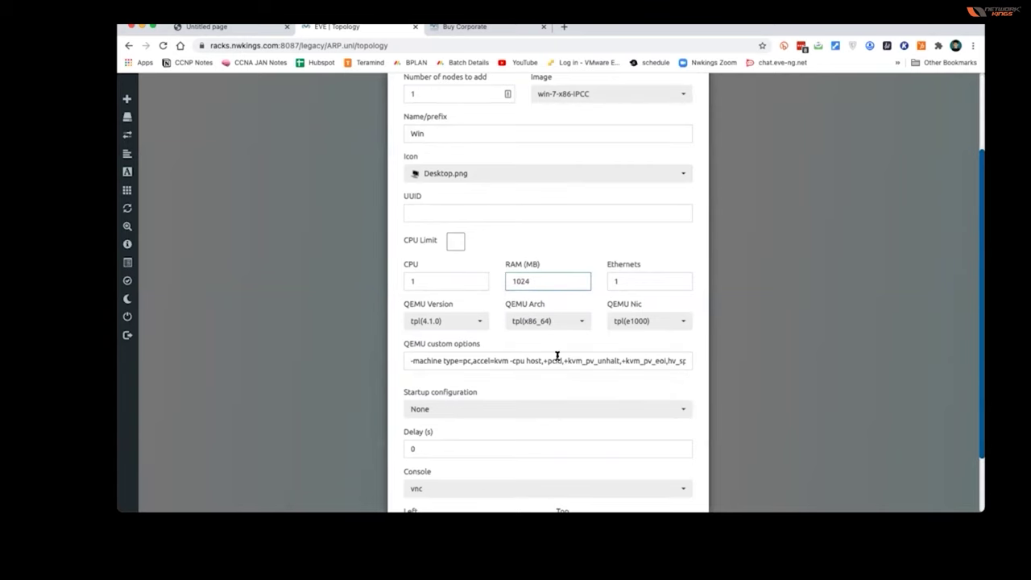
scroll(556, 355, down, 2)
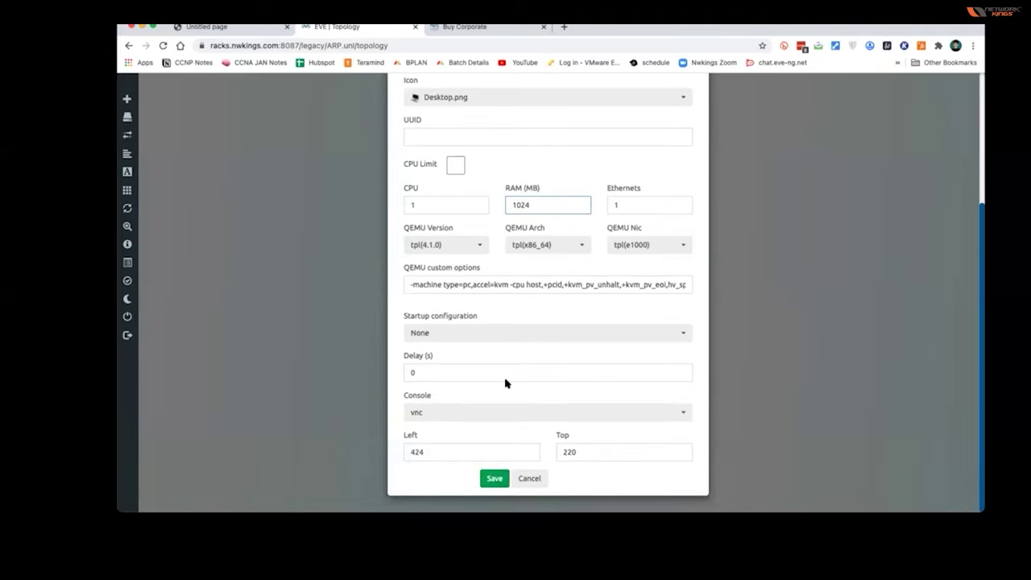
scroll(505, 383, up, 3)
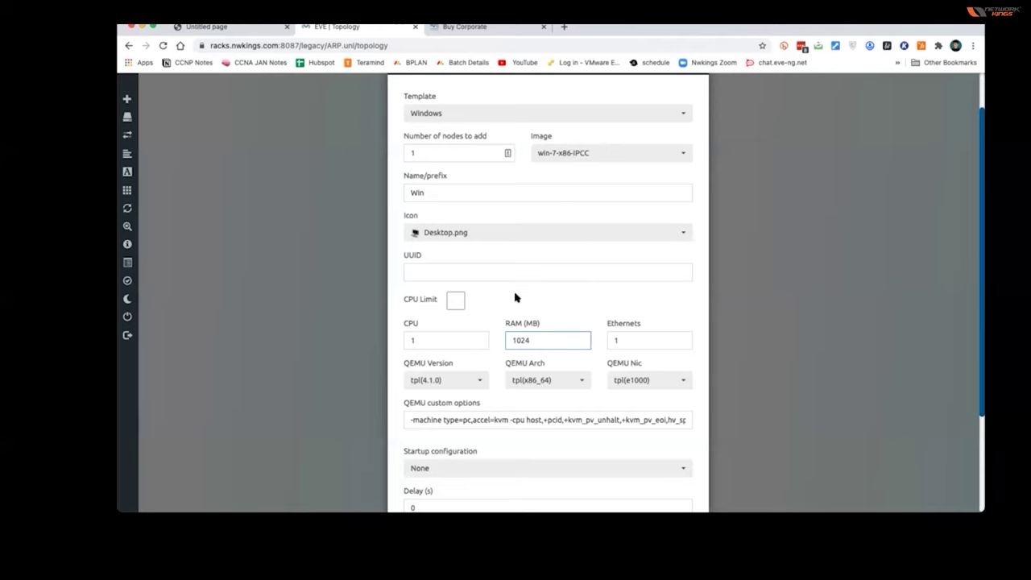
scroll(516, 297, down, 3)
click(494, 480)
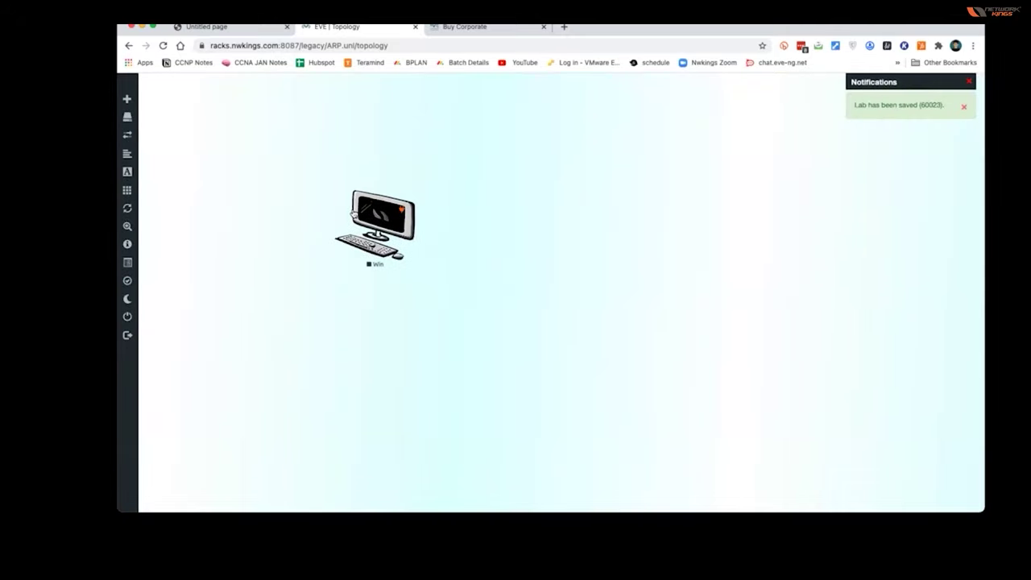
Add a second 1024 MB Win node, align it with the first, and drag a link between them.
right_click(351, 211)
right_click(545, 224)
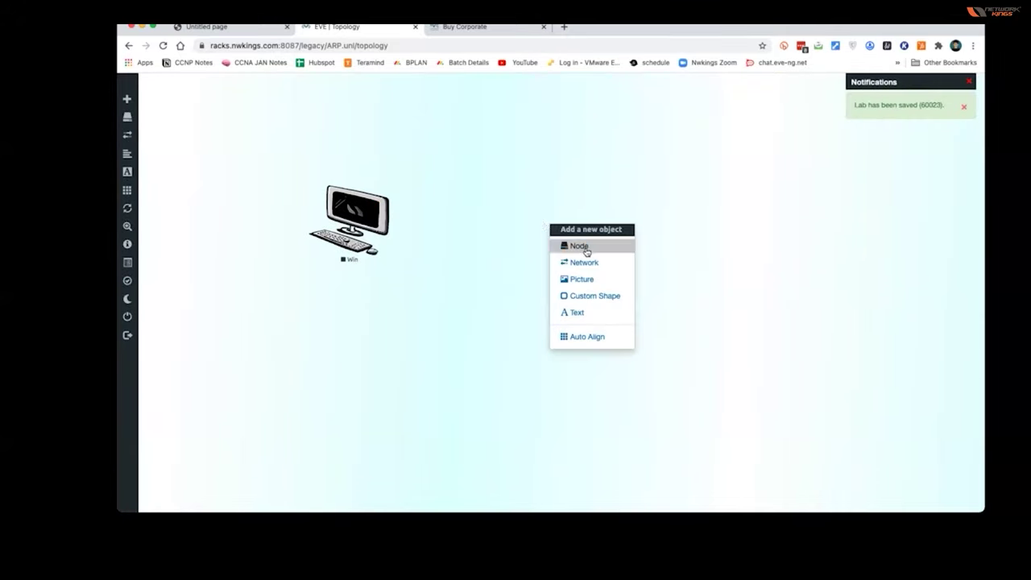
click(585, 252)
text(win)
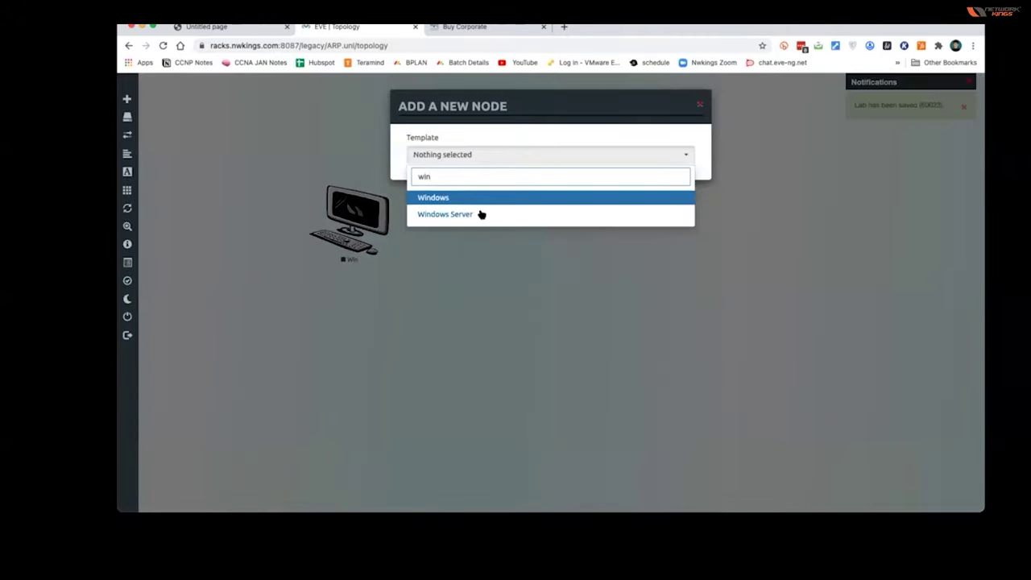
click(467, 199)
scroll(483, 262, down, 5)
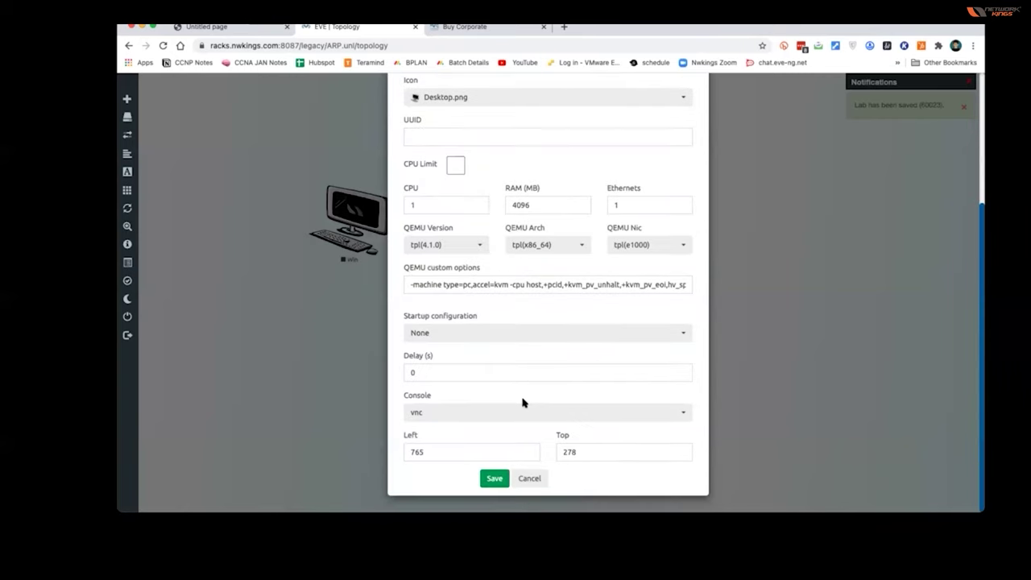
double_click(551, 204)
text(1024)
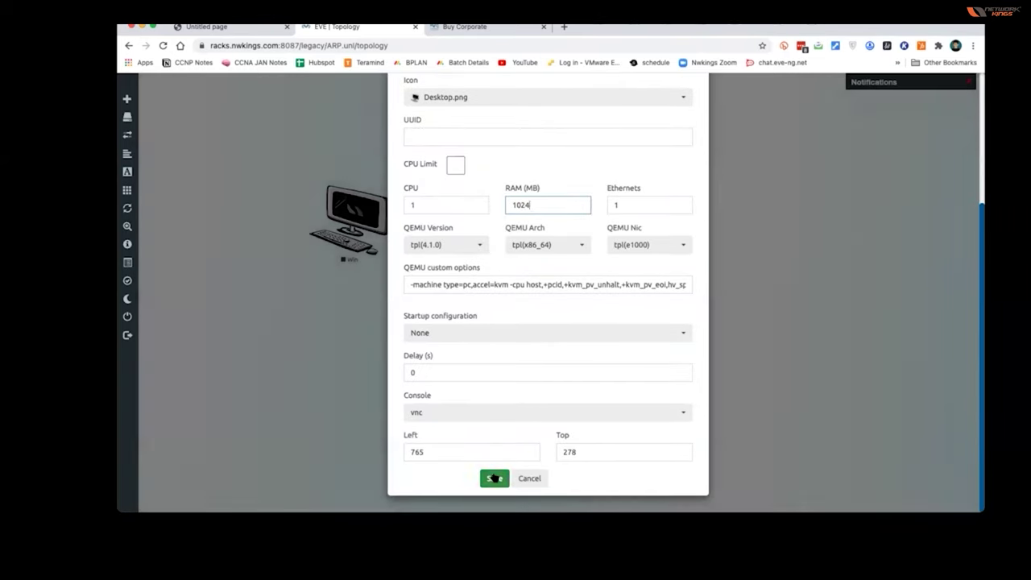
click(495, 477)
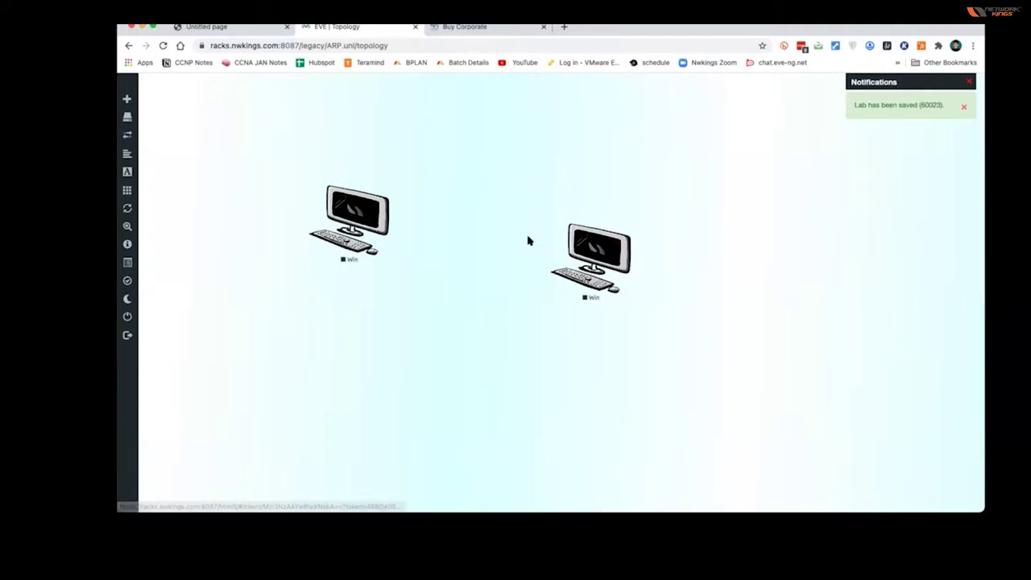
drag(584, 241, 597, 215)
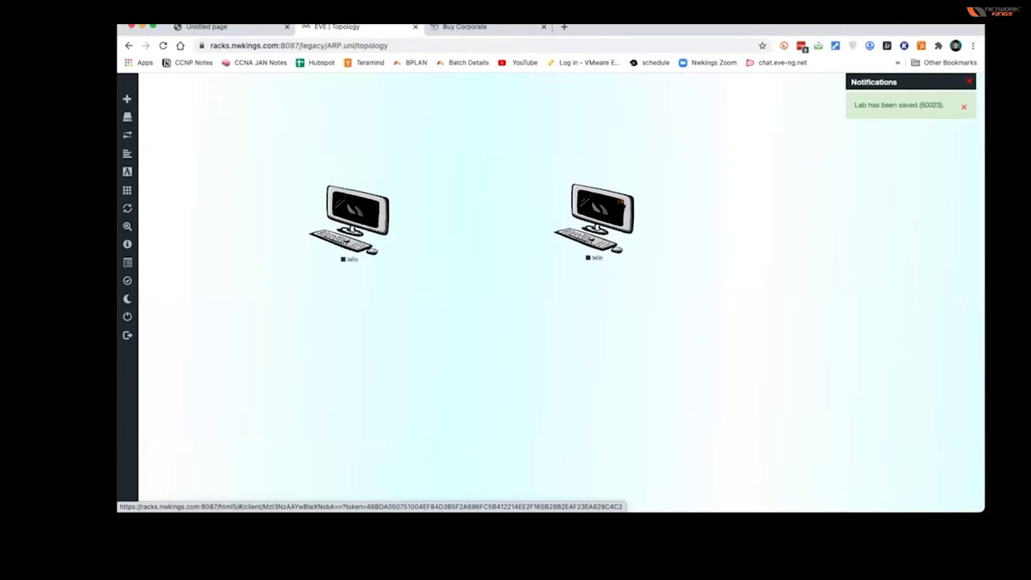
drag(455, 207, 362, 211)
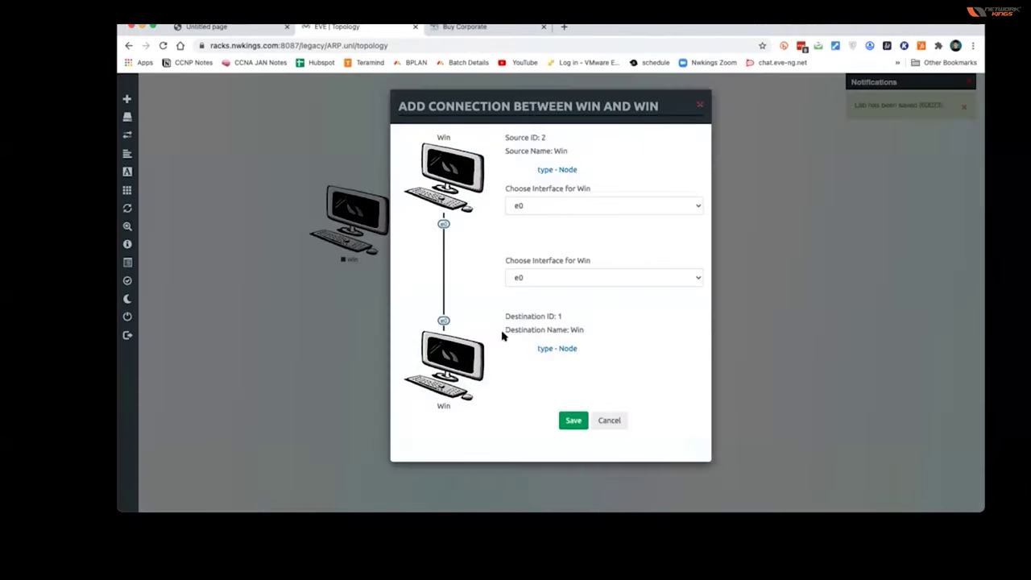
Confirm the e0-to-e0 link and start both Win nodes.
click(573, 423)
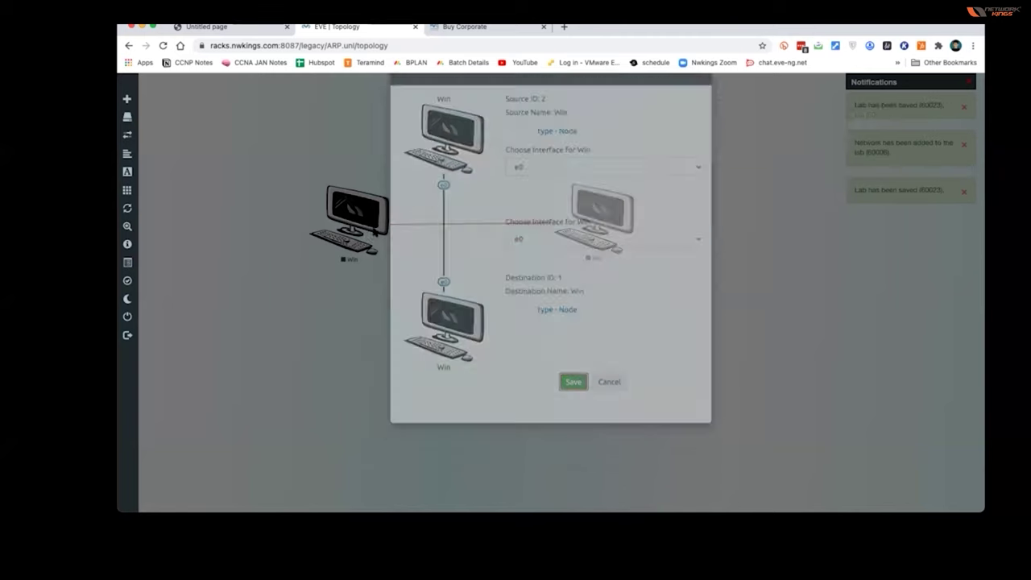
click(375, 206)
click(377, 232)
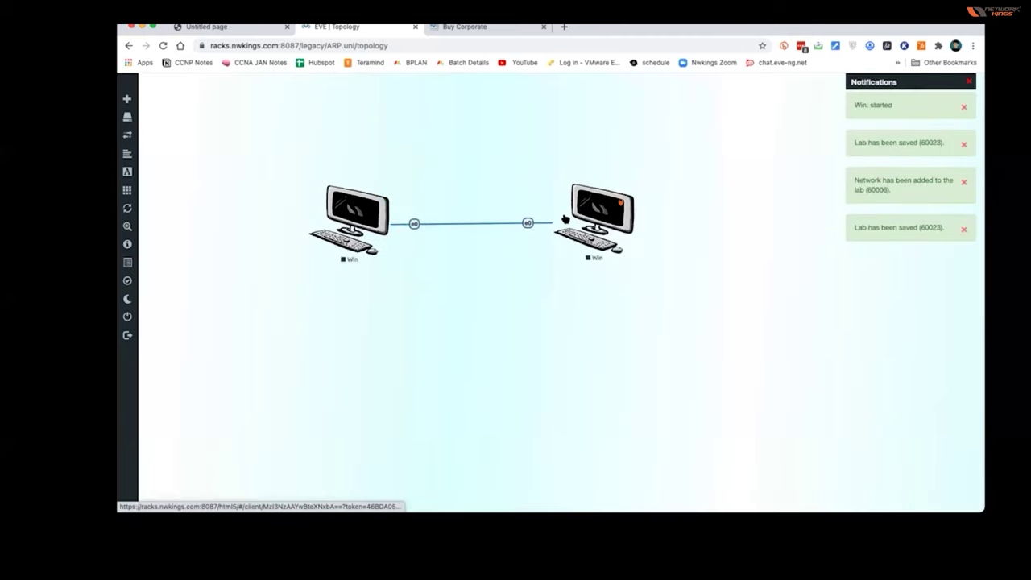
click(620, 203)
click(630, 231)
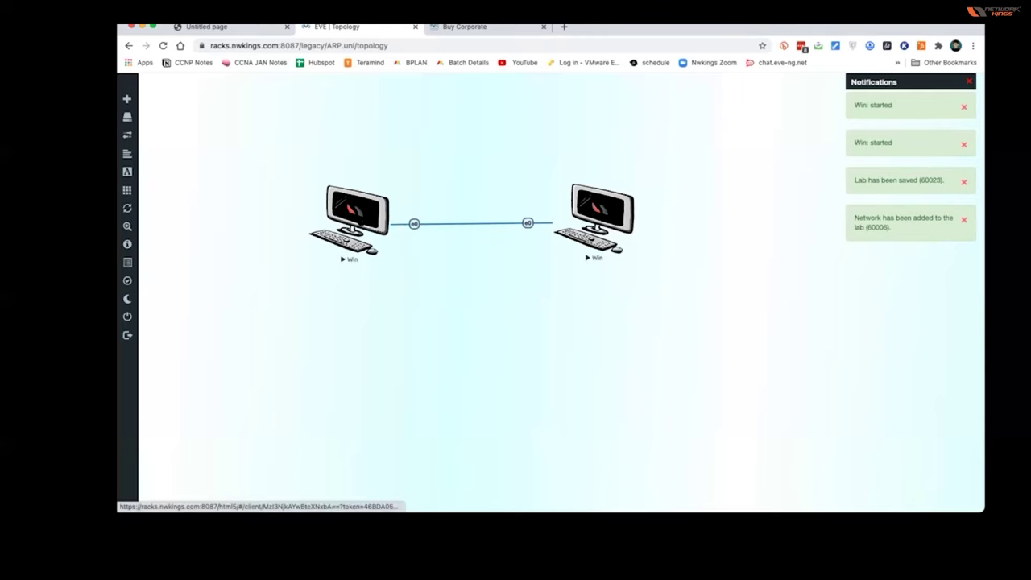
Open a Win node's HTML5 console and detach it into its own window.
click(363, 212)
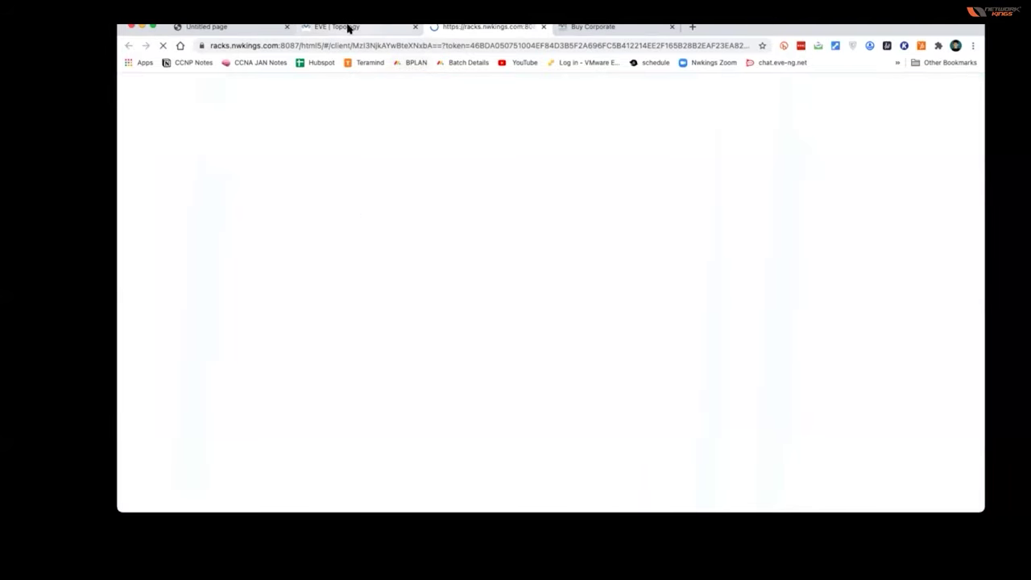
click(348, 28)
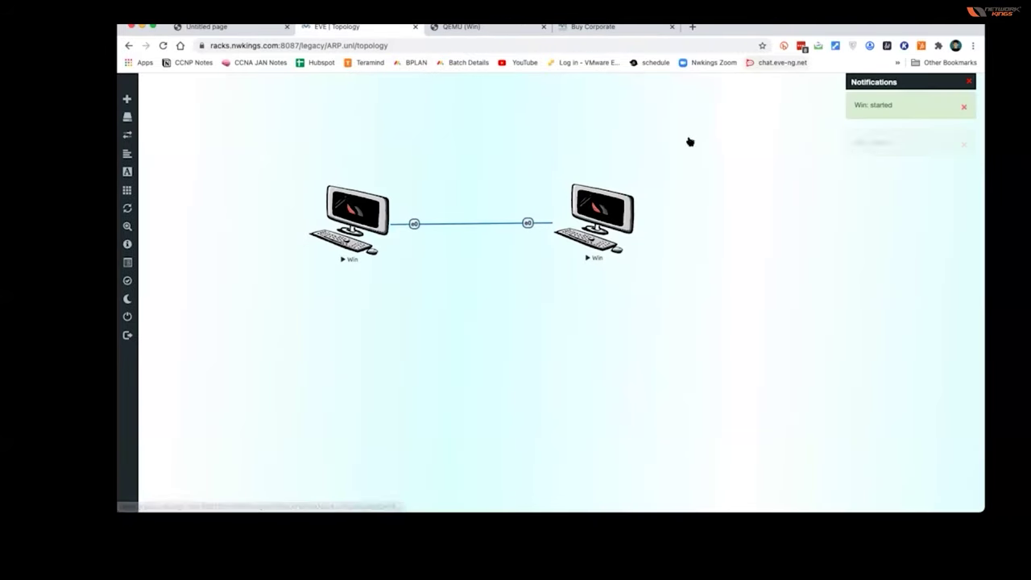
click(621, 202)
drag(460, 27, 500, 111)
click(199, 162)
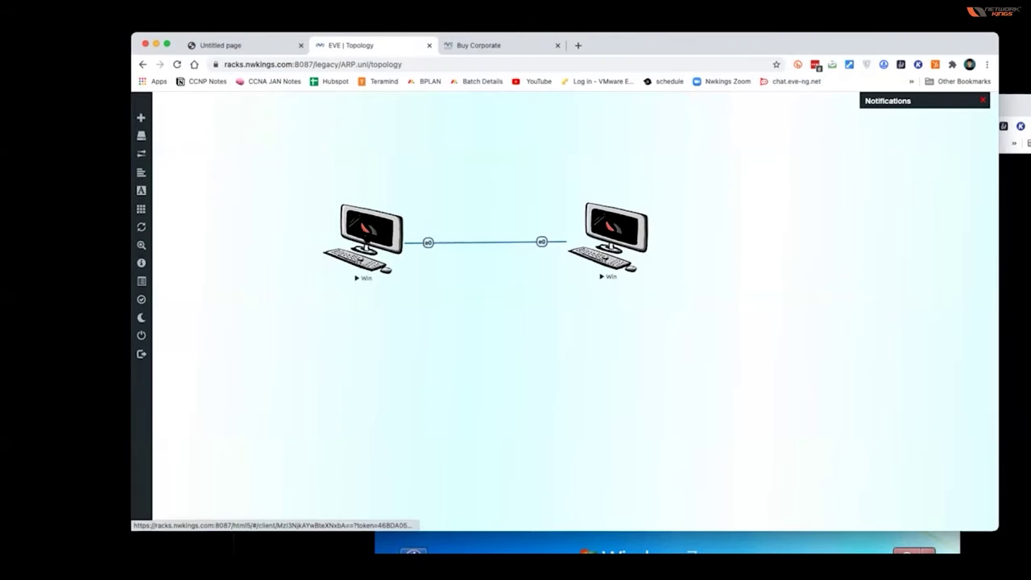
Open the left Win node's console, sign in to Windows 7, and move the window into full view.
click(342, 238)
click(636, 464)
key(Return)
drag(520, 105, 471, 37)
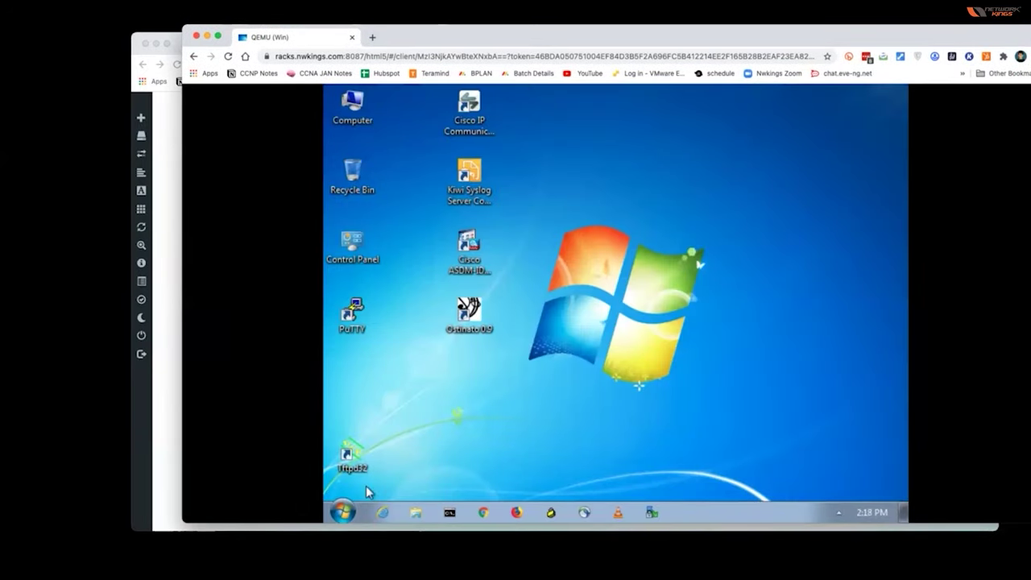
Open the Local Area Connection properties through ncpa.cpl.
click(342, 513)
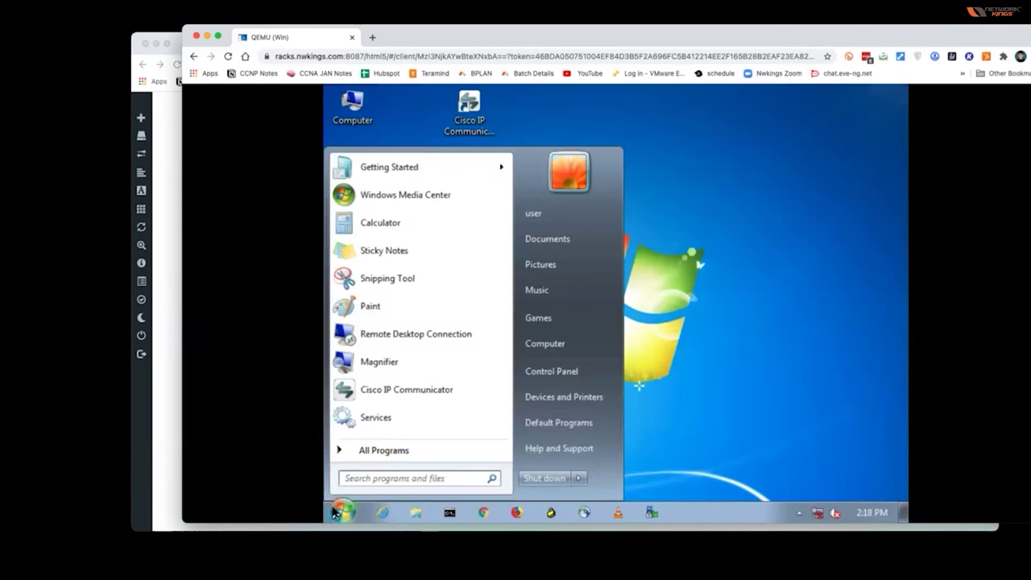
text(ncpa.cpl)
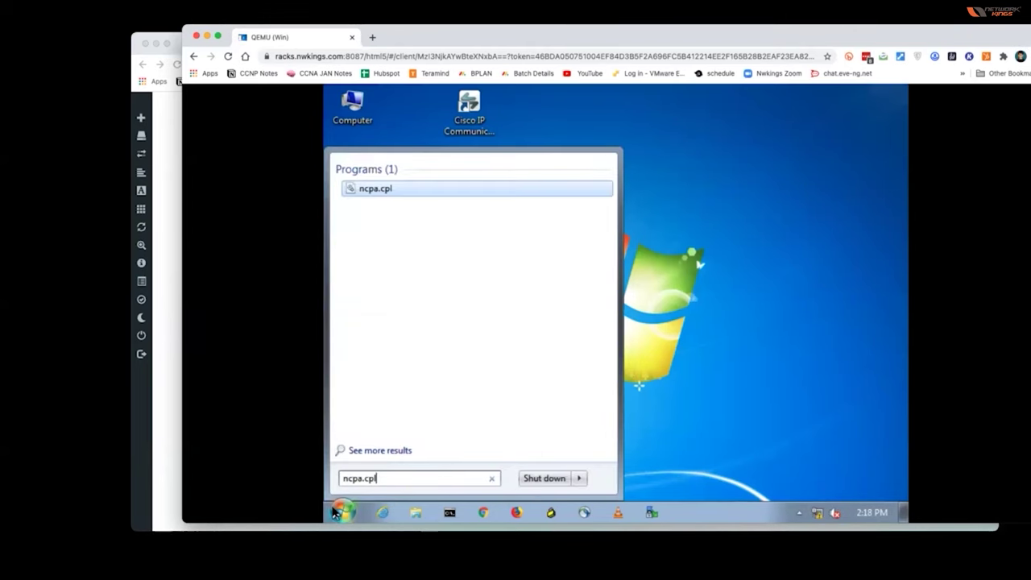
key(Return)
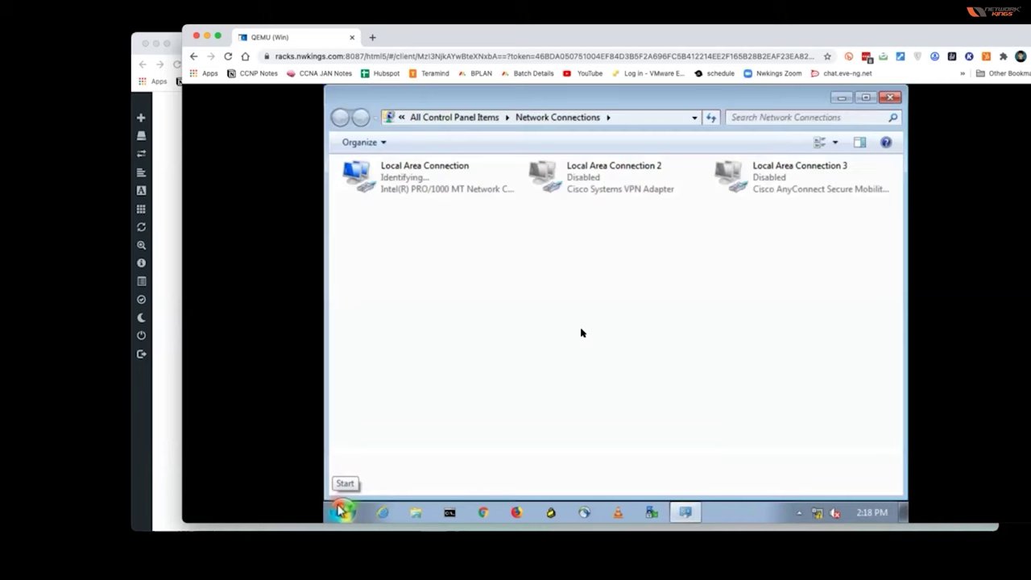
click(441, 188)
right_click(442, 189)
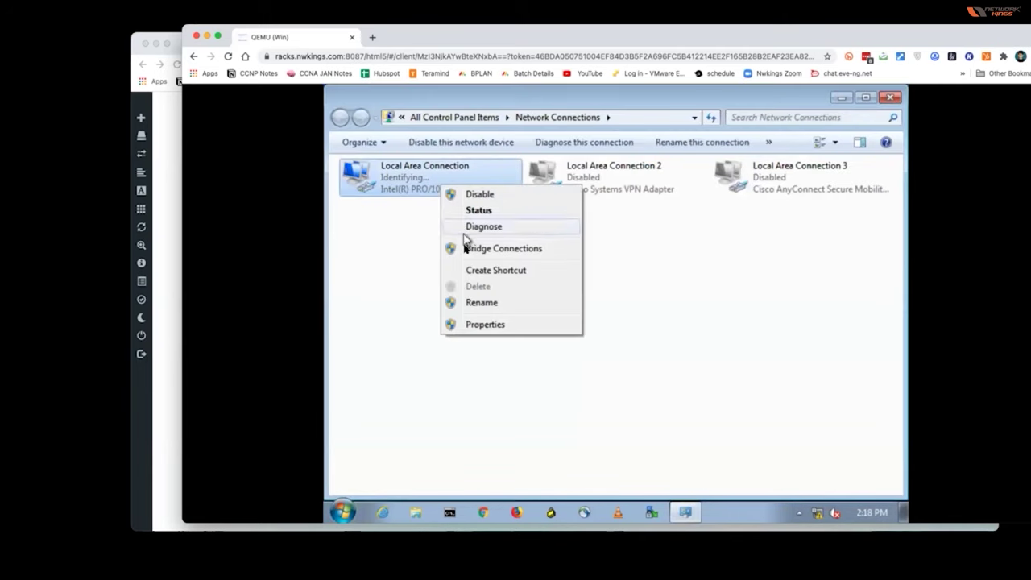
click(483, 324)
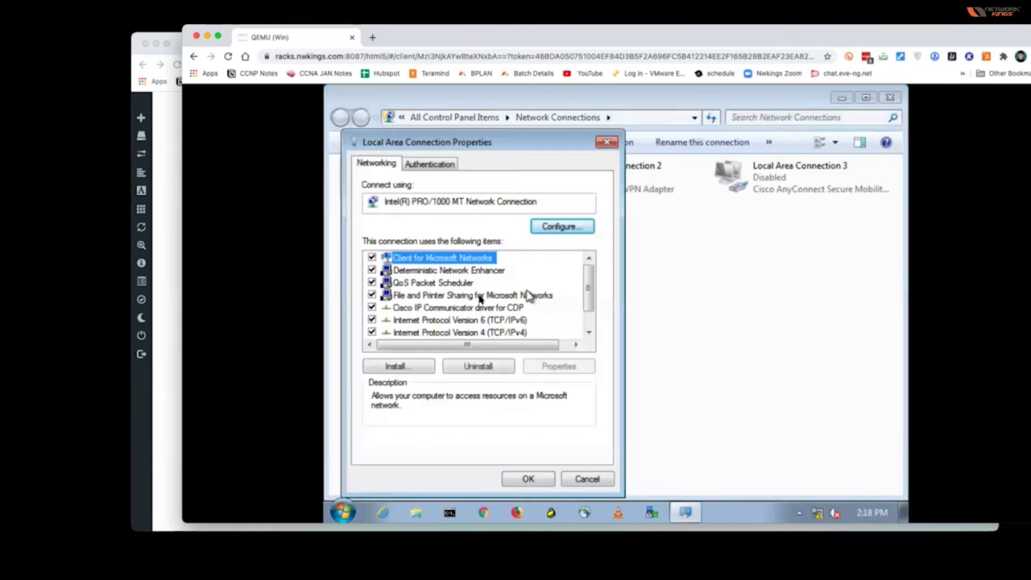
Set IPv4 to static address 1.1.1.1 with subnet mask 255.0.0.0 and confirm.
click(461, 334)
double_click(463, 334)
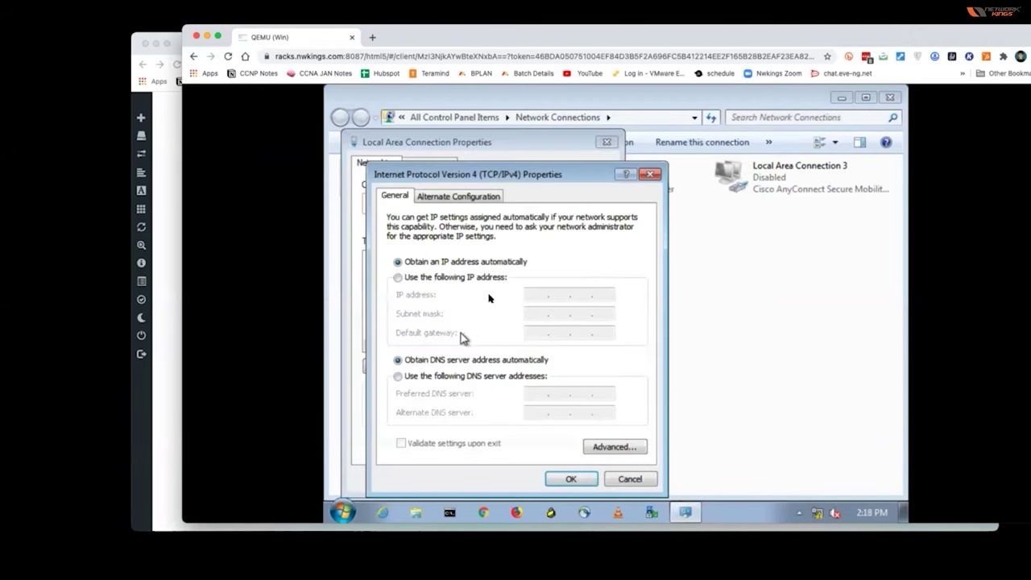
click(463, 277)
click(533, 296)
text(1 . )
text(1 . 1 . 1)
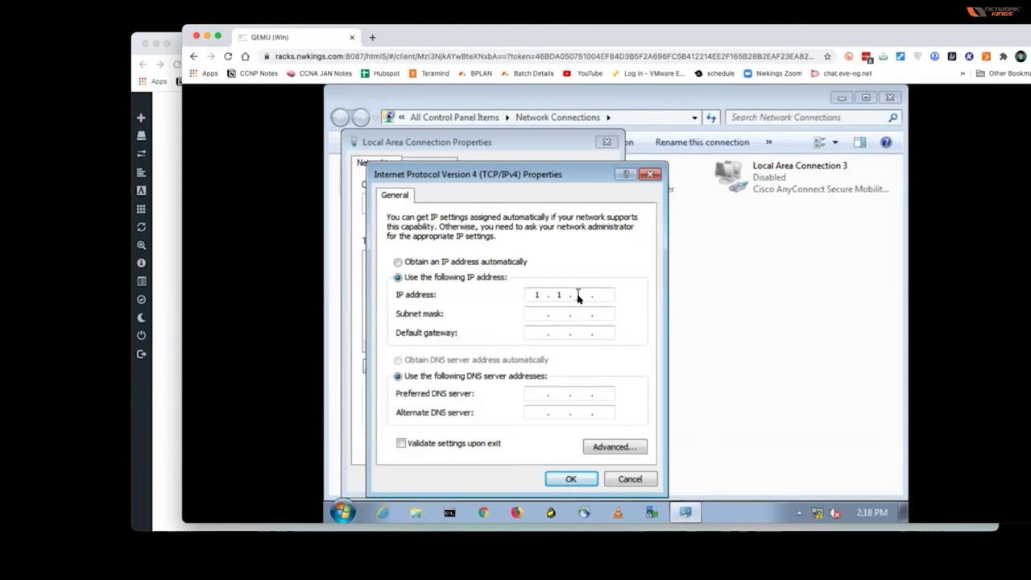
click(550, 313)
click(574, 478)
click(534, 477)
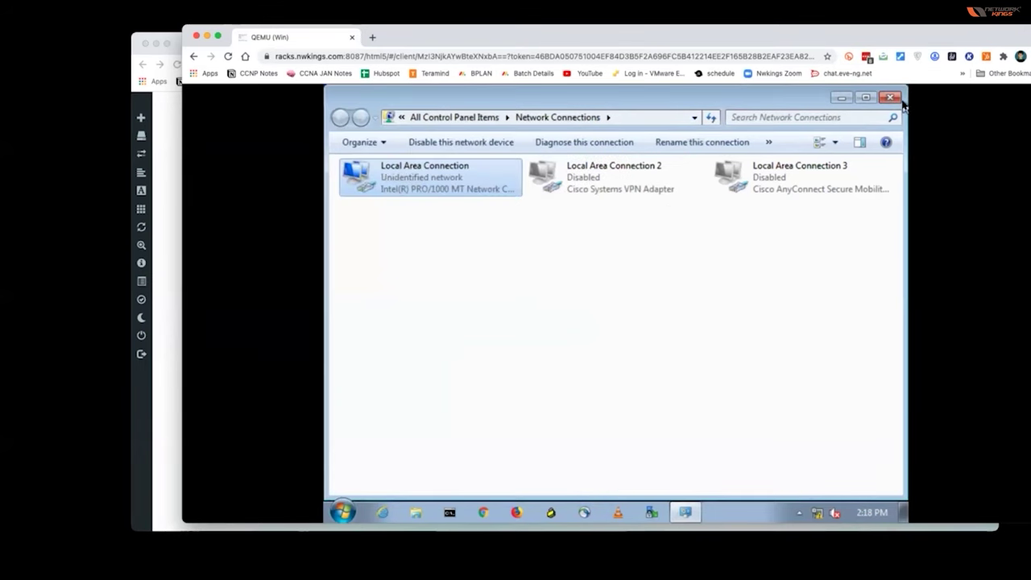
Open the other Win node's console and sign in with the account password.
click(164, 127)
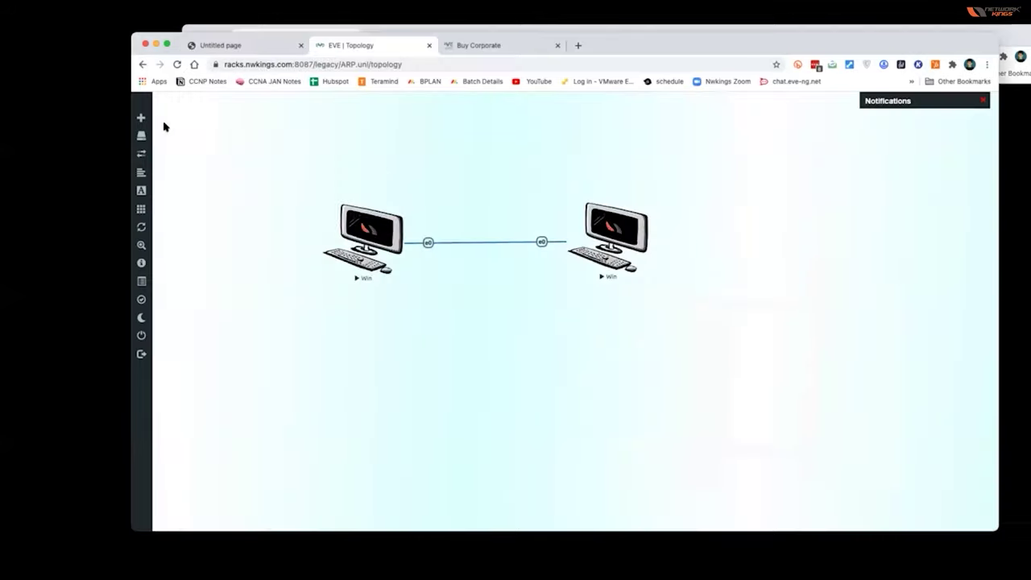
click(608, 227)
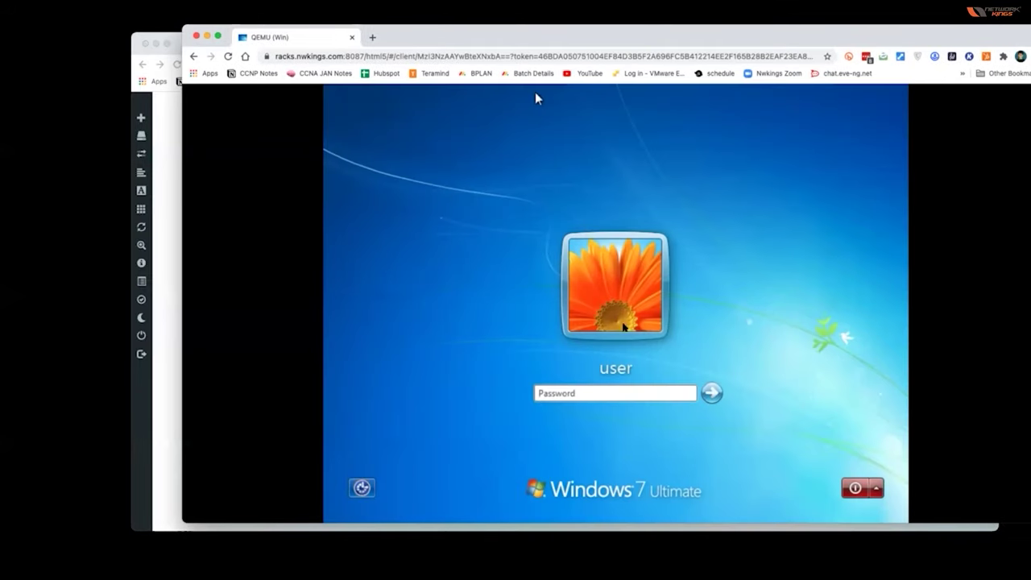
click(567, 394)
text(test)
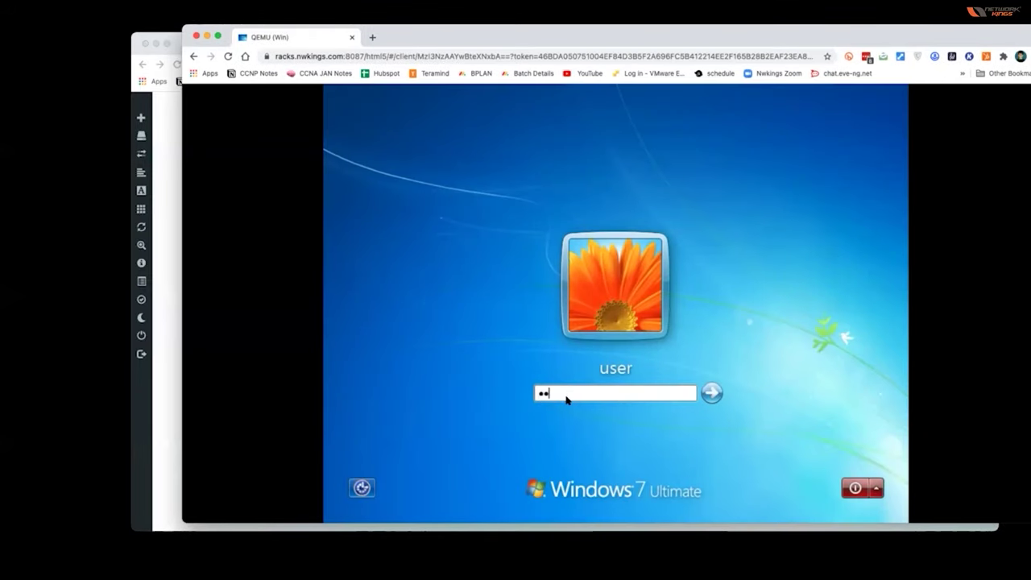
key(Return)
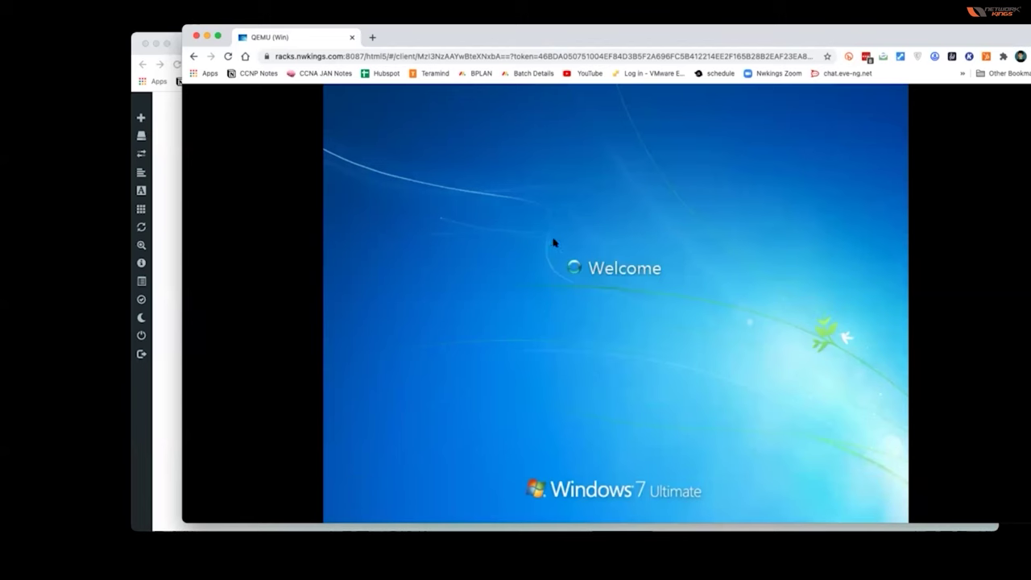
Give the second node's Local Area Connection static IPv4 1.1.1.2 with mask 255.0.0.0.
click(341, 513)
text(ncpa.cpl)
key(Return)
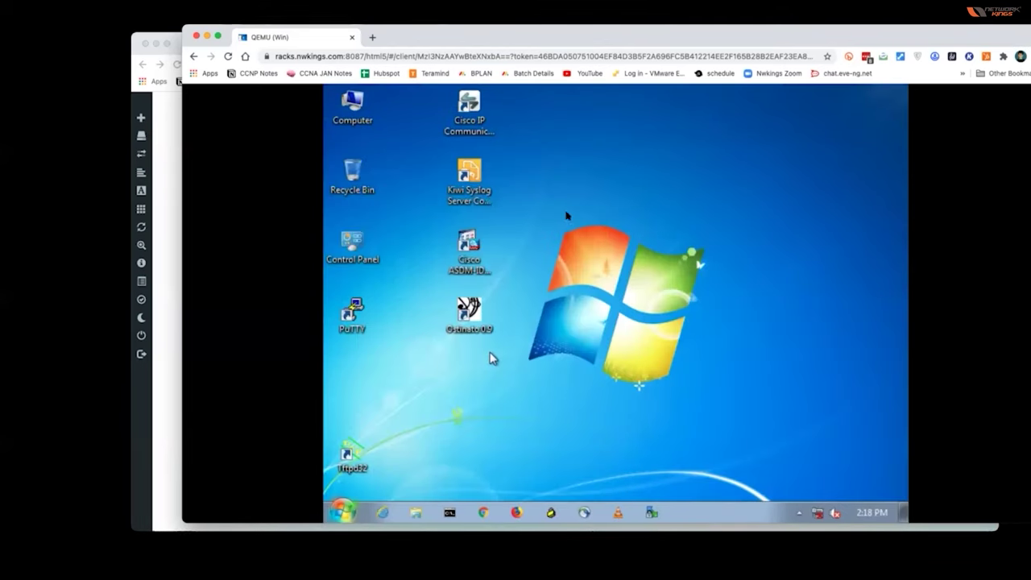
right_click(427, 182)
click(483, 320)
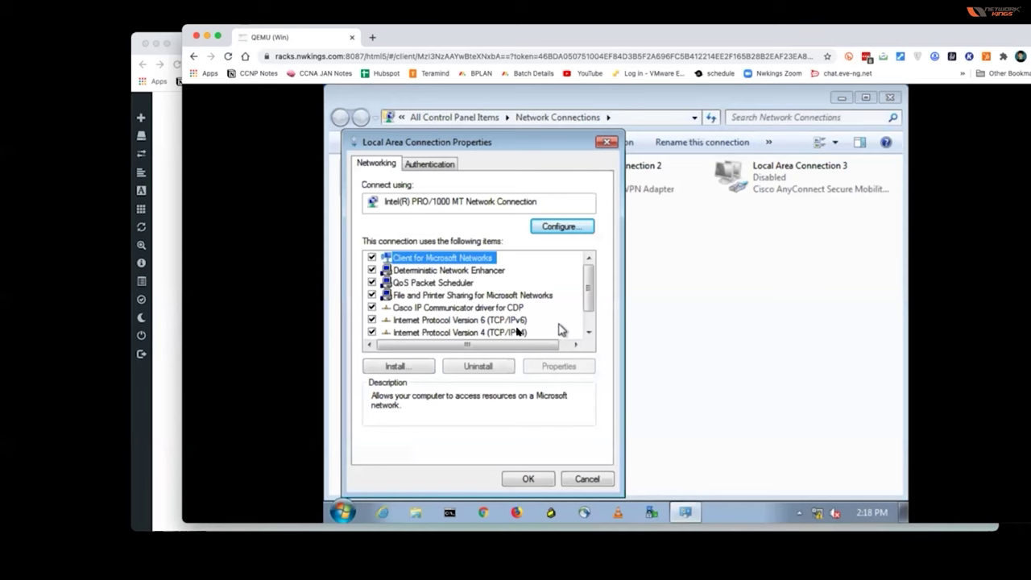
click(485, 332)
double_click(485, 333)
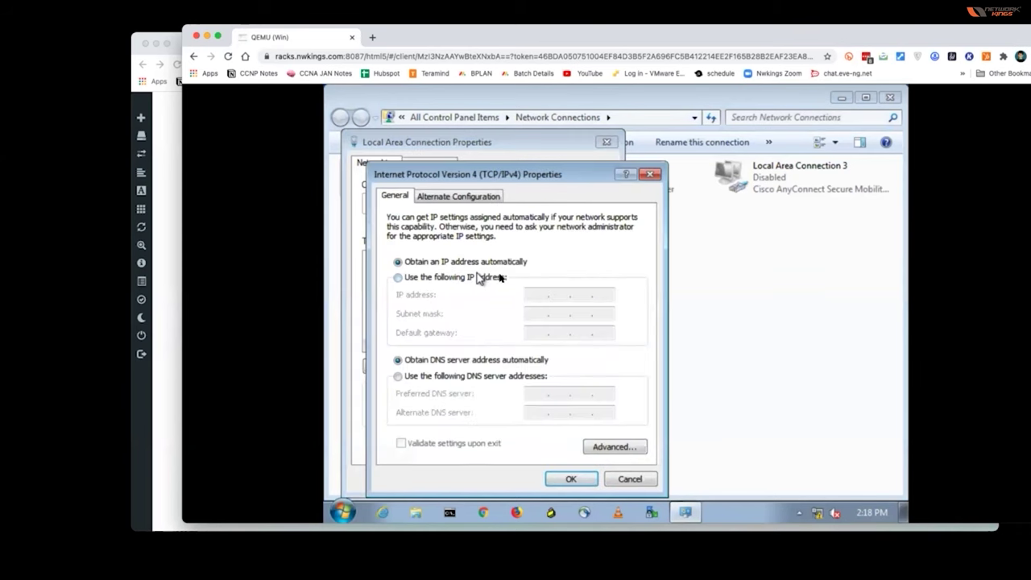
click(476, 276)
click(561, 294)
text(1.1.1.2)
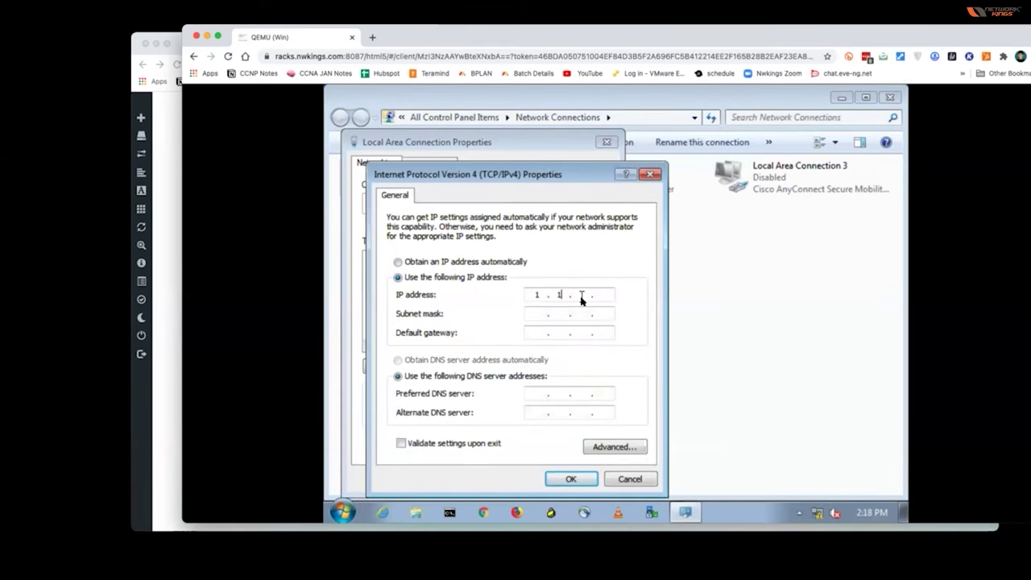
key(Tab)
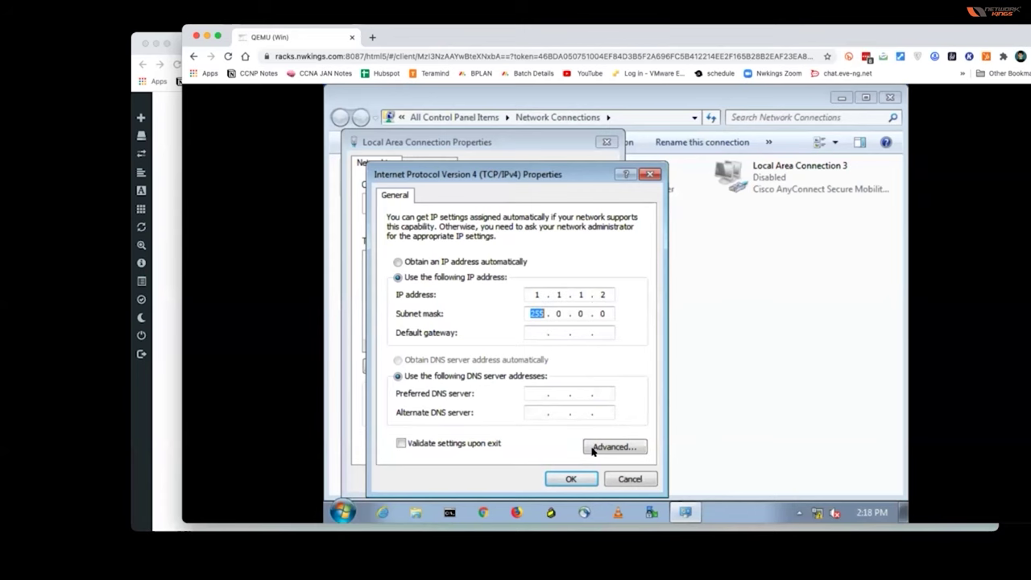
click(571, 480)
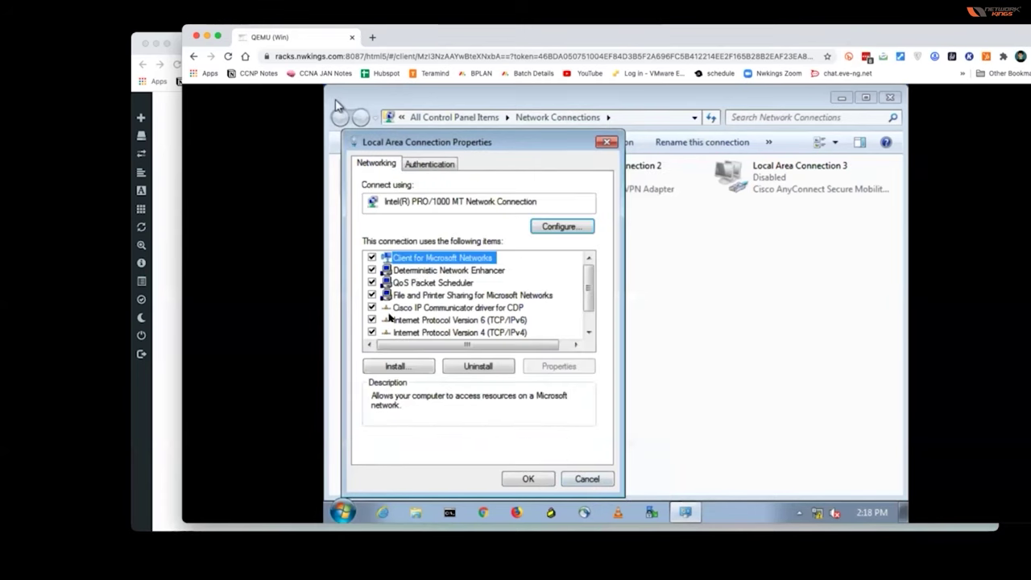
Ping 1.1.1.1 from the second node's command prompt.
click(450, 512)
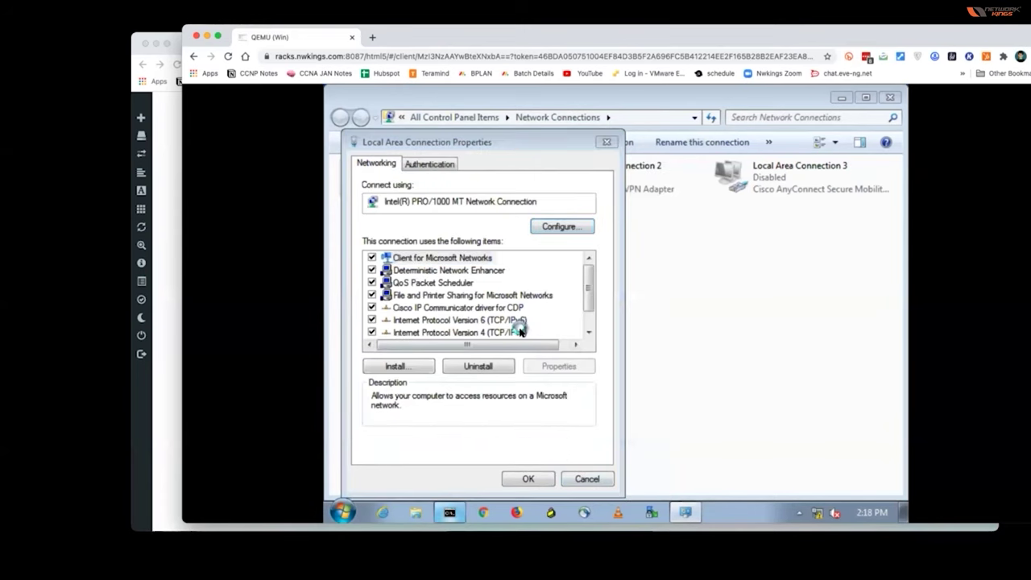
text(ping 1.1.1.1)
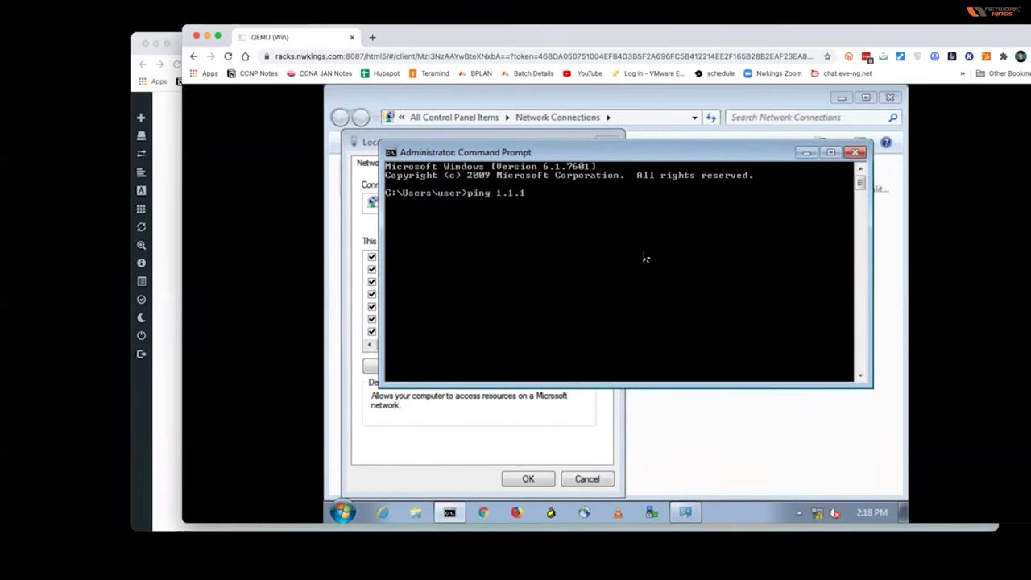
key(Return)
Recheck the 1.1.1.2 IPv4 settings, close both dialogs, and return to the EVE topology.
click(361, 249)
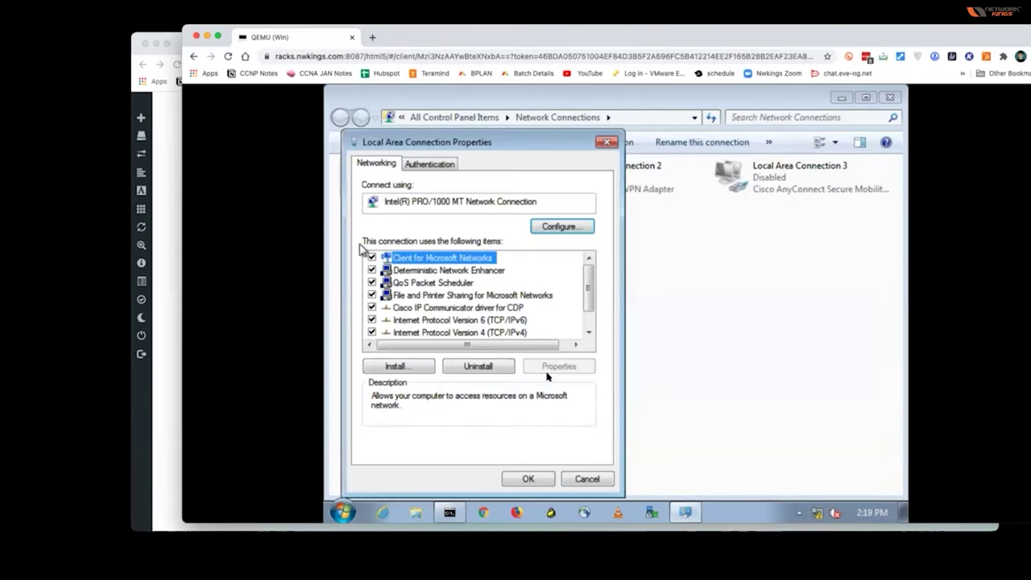
double_click(511, 333)
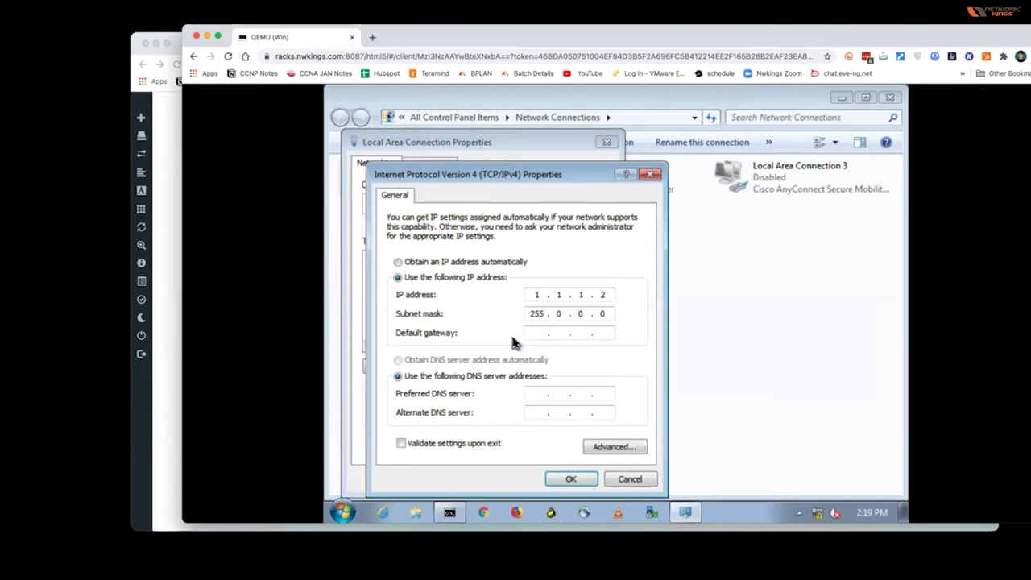
click(583, 481)
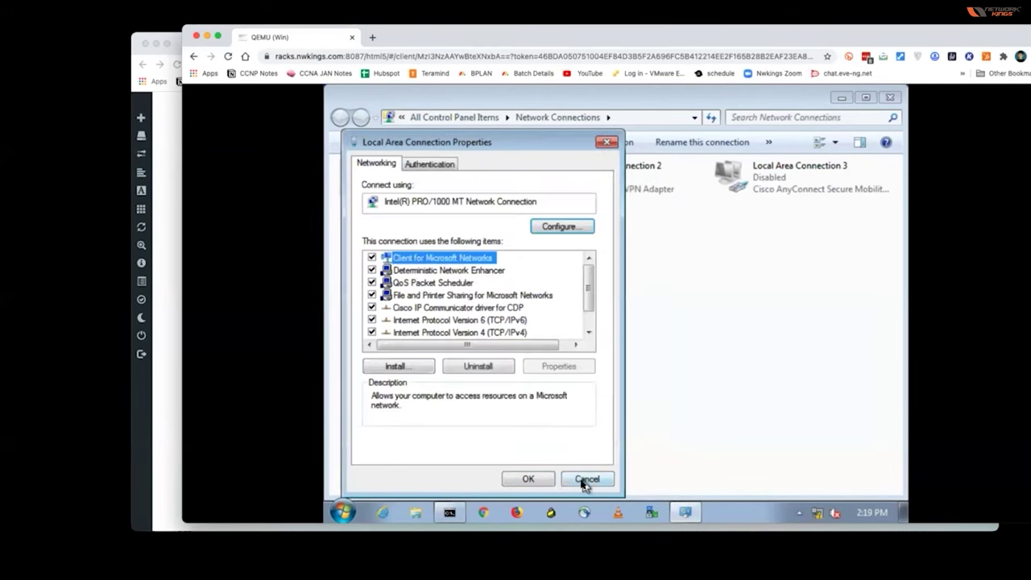
click(528, 480)
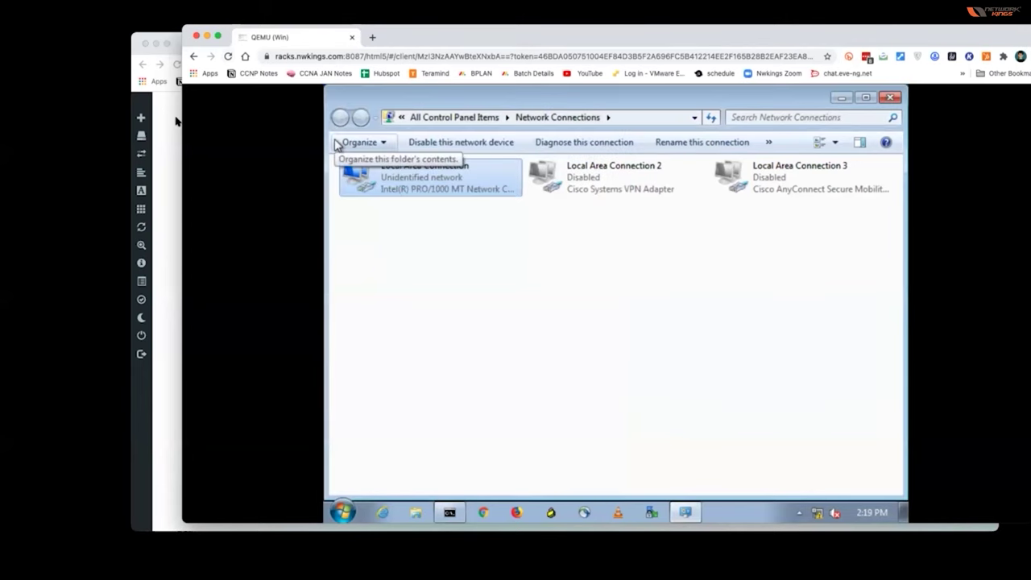
click(177, 121)
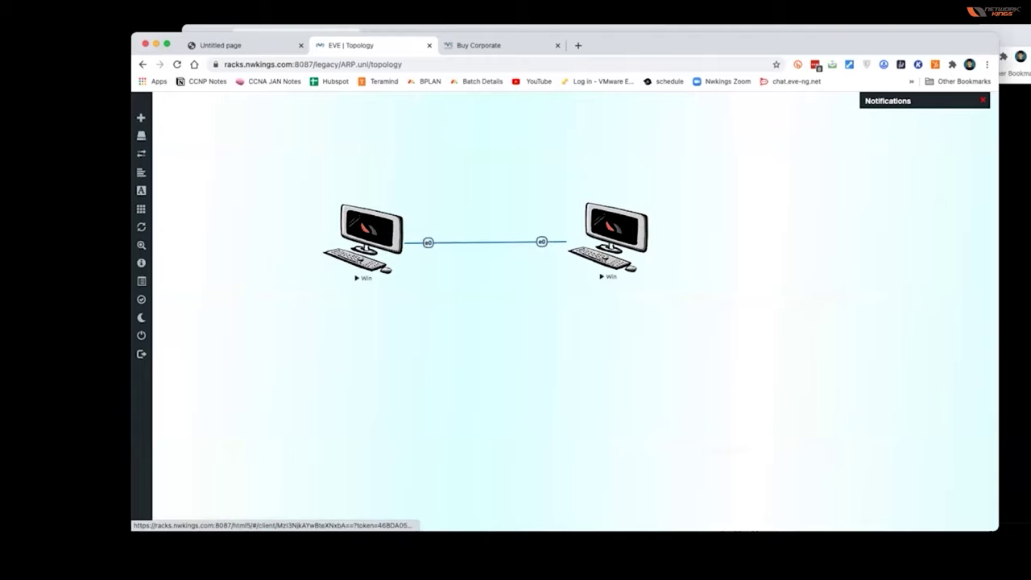
Ping 1.1.1.2 from the left Win node's command prompt, then enter arp to list the ARP table.
click(379, 231)
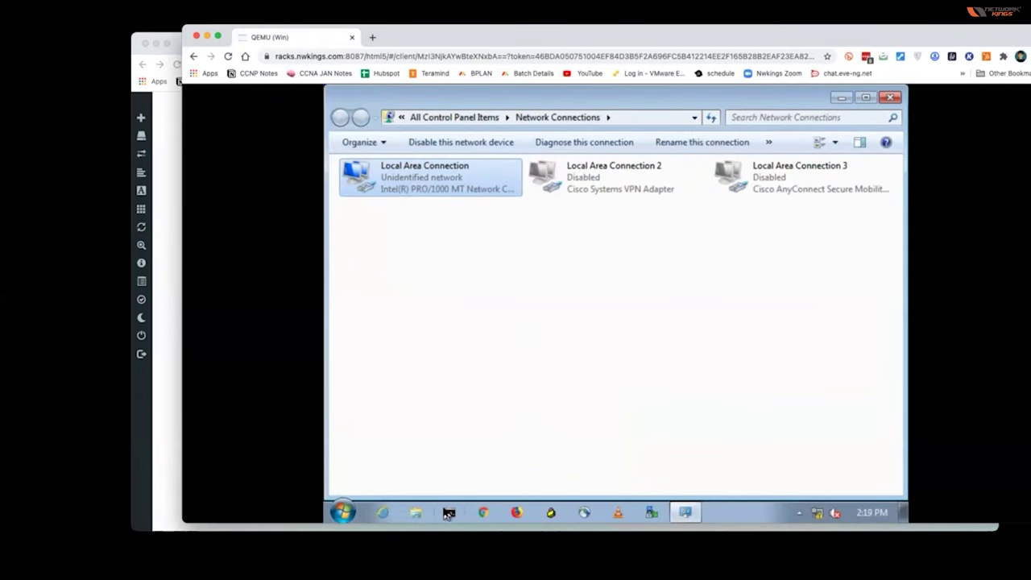
text(ping 1.1.1.2)
key(Return)
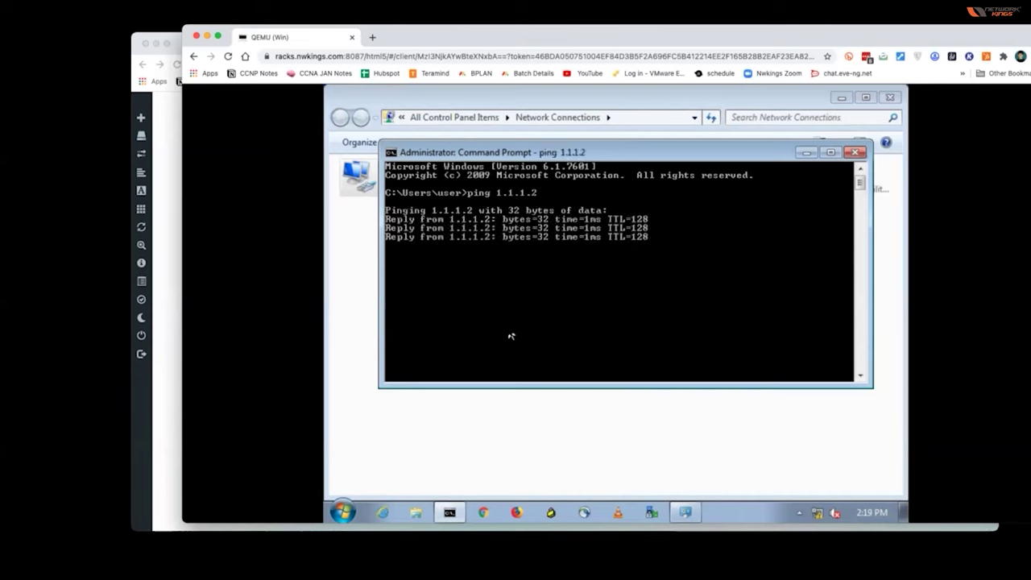
drag(471, 152, 491, 213)
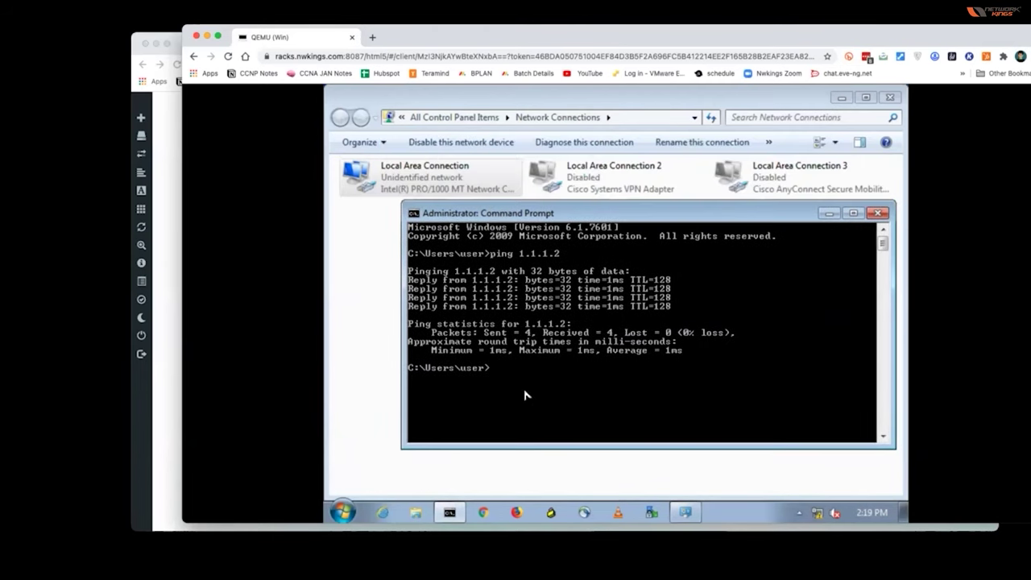
text(arp -a)
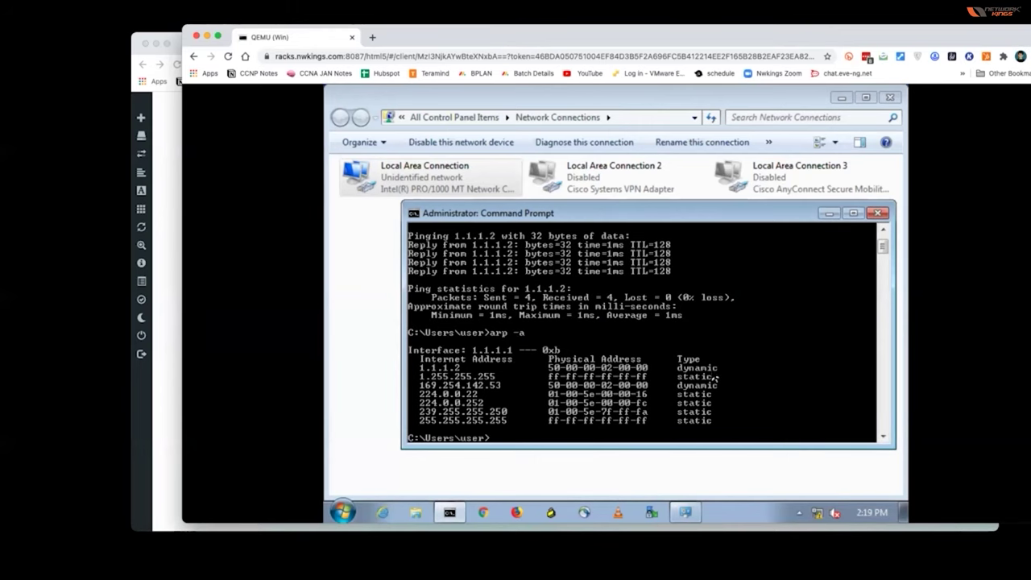
Clear the ARP cache with arp -d and confirm the table is empty.
key(Return)
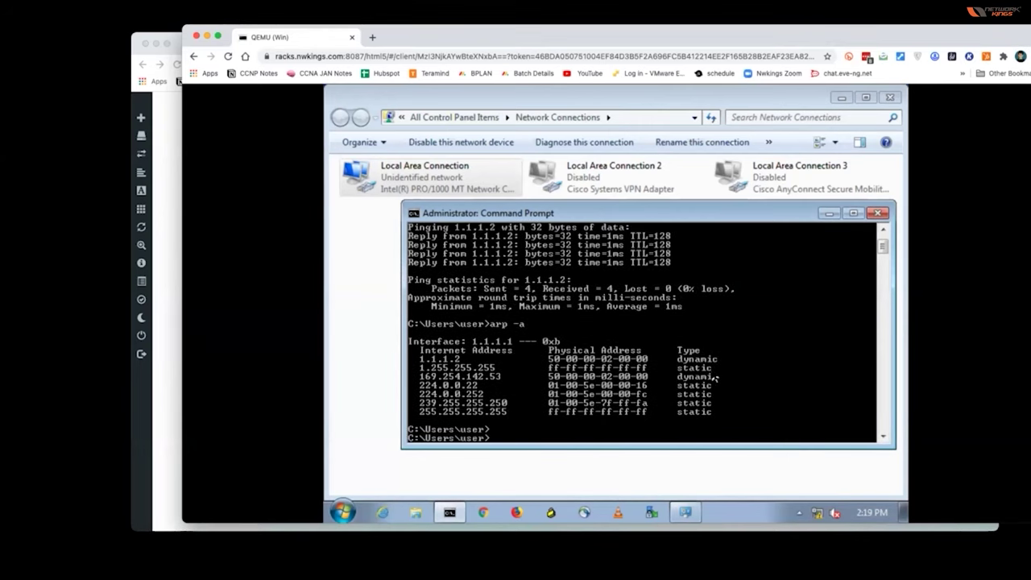
text(arp -d)
key(Return)
key(Return)
text(arp -d)
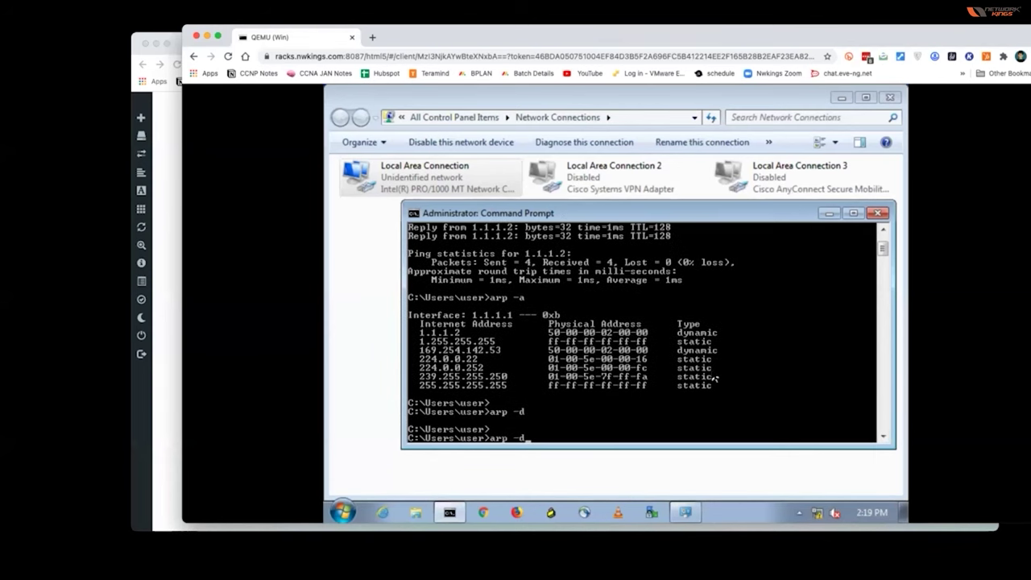
key(Return)
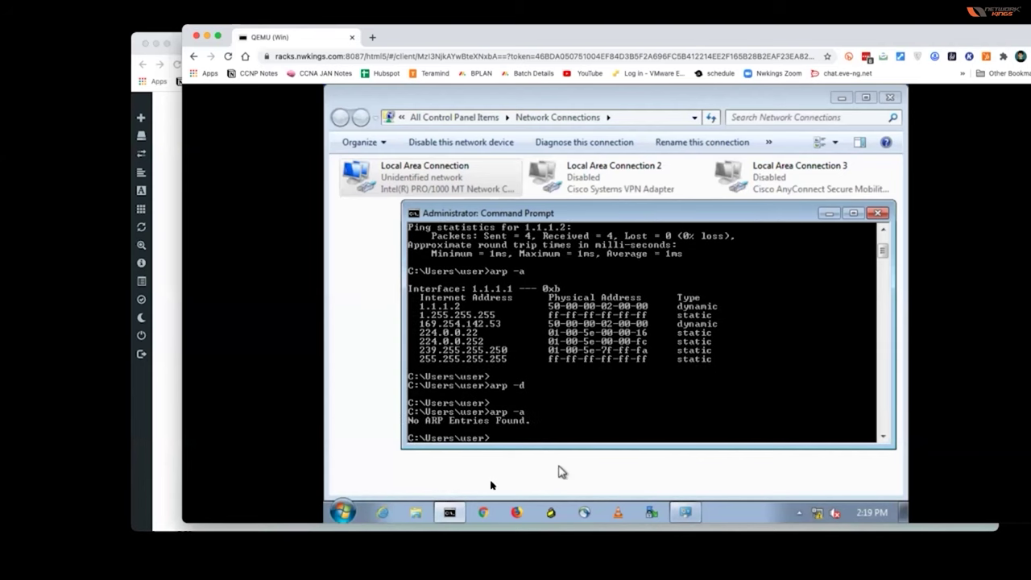
click(452, 515)
click(452, 515)
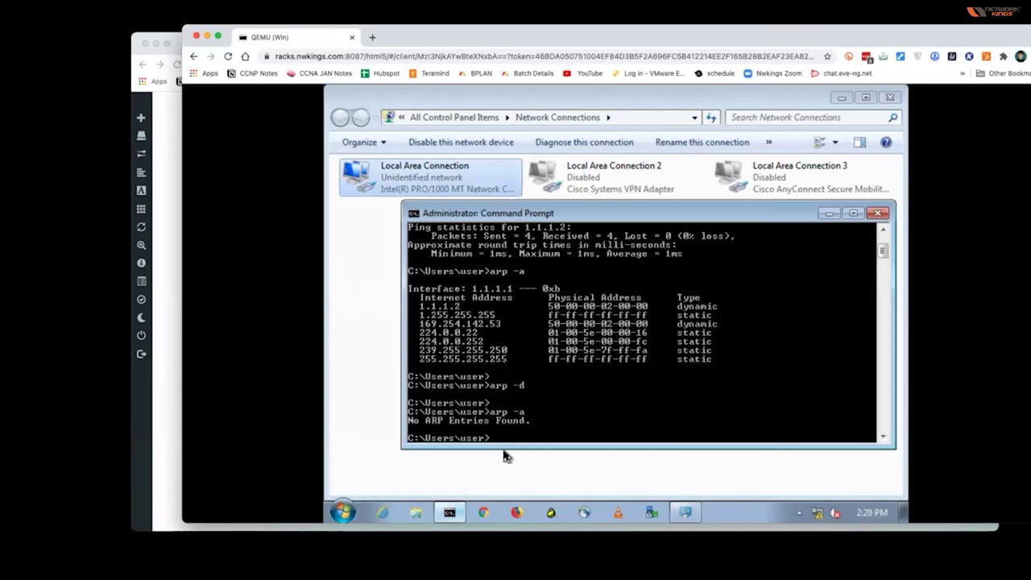
Ping 1.1.1.2 again, show the repopulated ARP table, and return to the EVE topology.
key(Return)
key(Return)
text(ping 1.1.1.2)
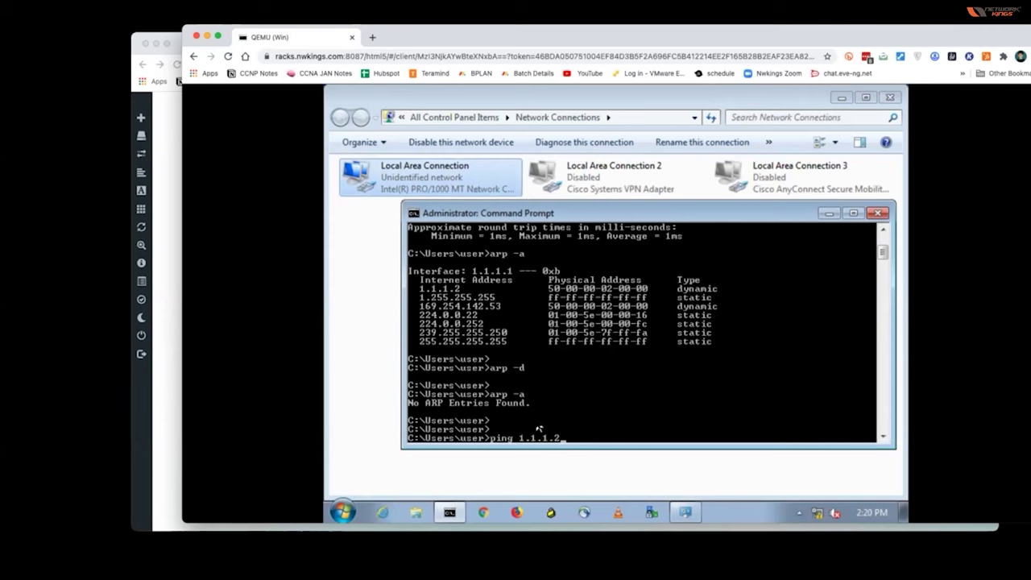
key(Return)
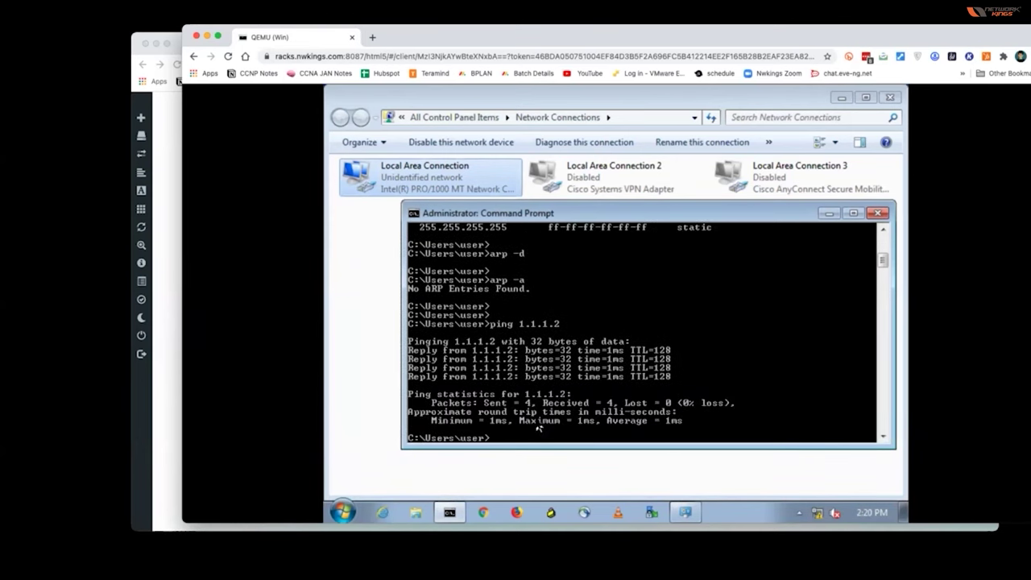
key(Up)
key(Up)
key(Return)
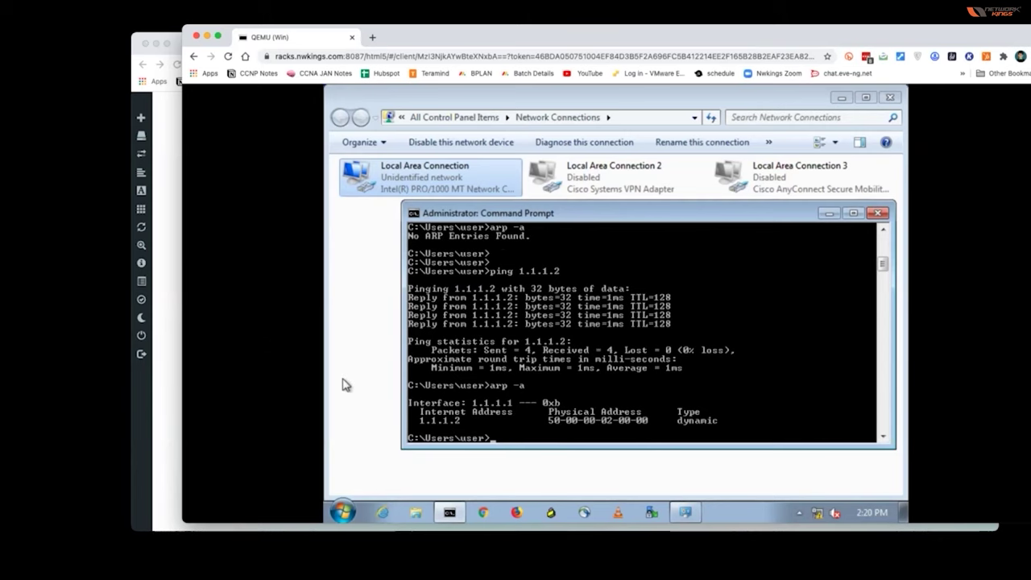
click(177, 321)
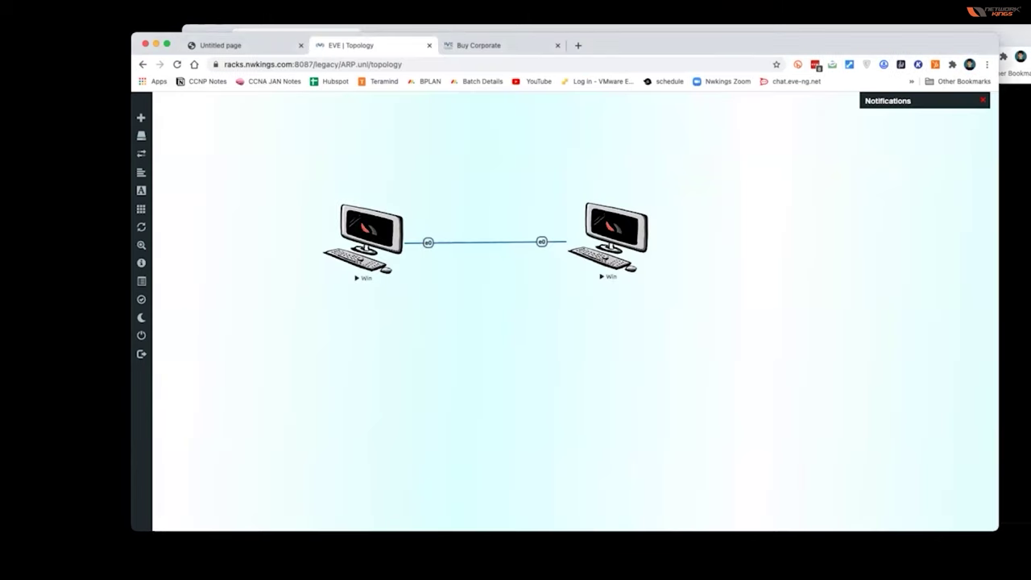
Shift the EVE window right, clear old annotations, and handwrite Ping and traceroute notes.
drag(646, 53, 795, 54)
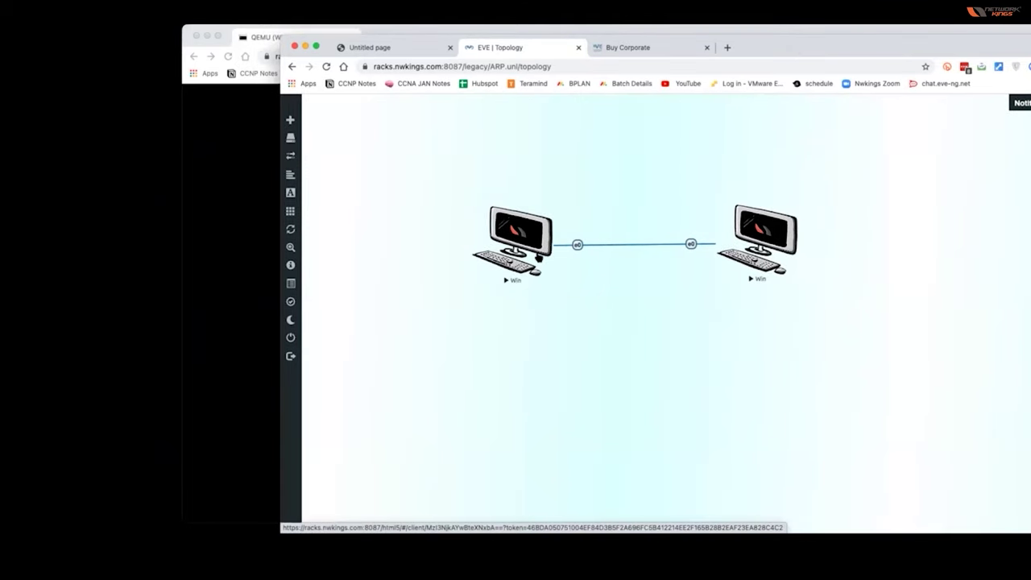
key(super+shift+a)
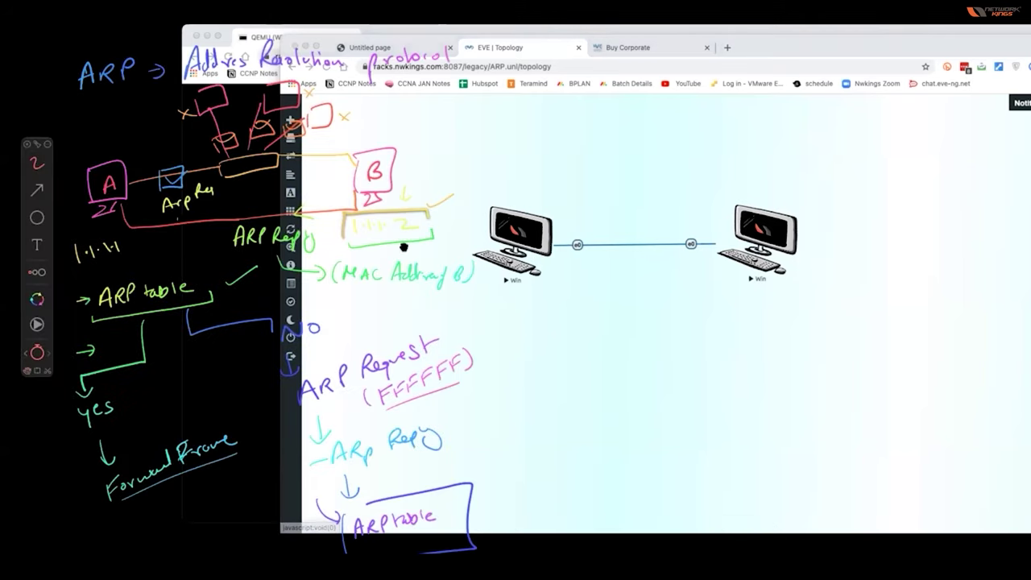
key(super+BackSpace)
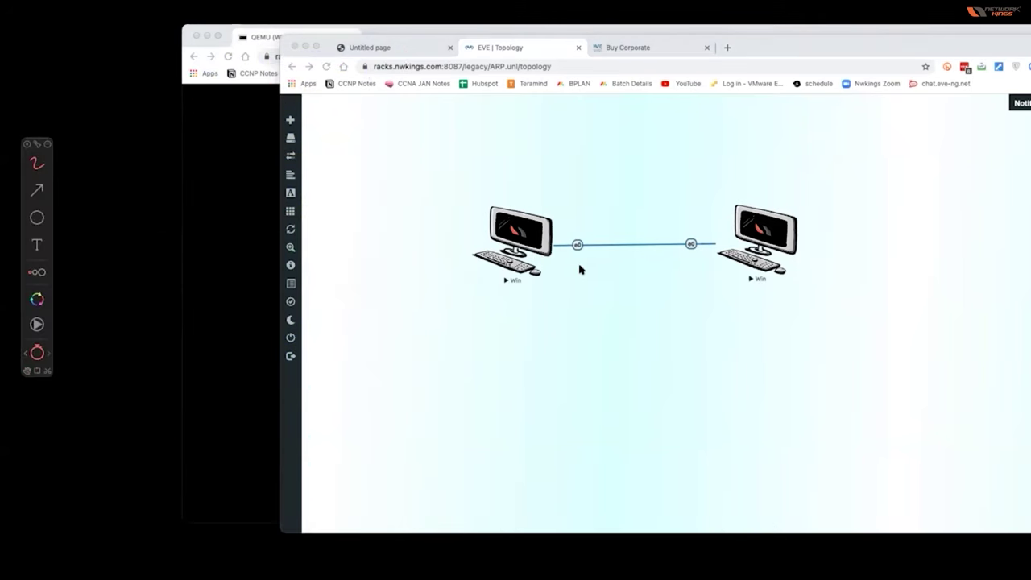
mouse_move(469, 312)
mouse_down()
mouse_move(514, 318)
mouse_move(504, 327)
mouse_move(568, 291)
mouse_move(557, 310)
mouse_move(614, 312)
mouse_up()
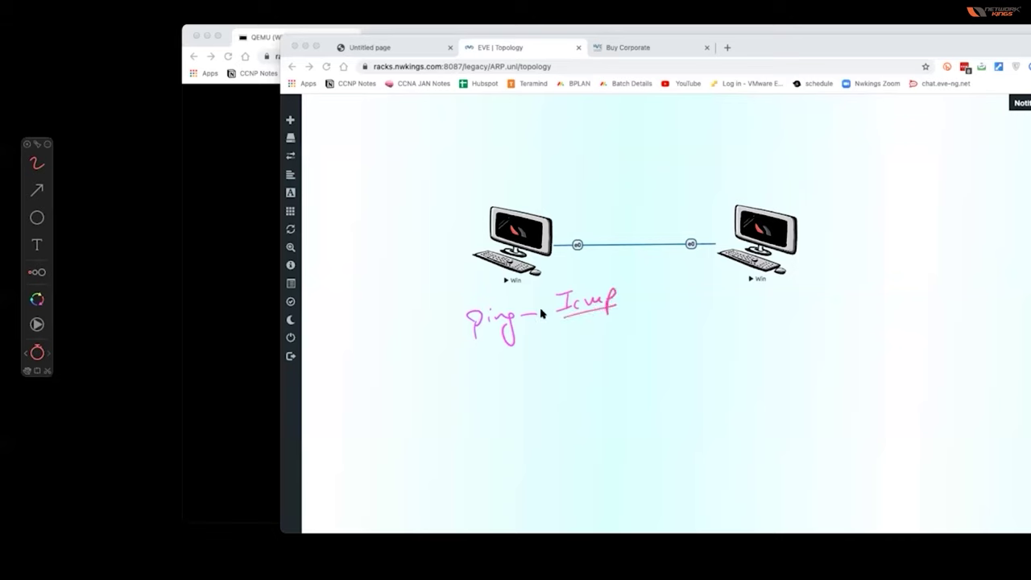
drag(481, 351, 486, 356)
drag(488, 364, 577, 345)
mouse_move(505, 205)
mouse_down()
mouse_move(488, 122)
mouse_move(406, 147)
mouse_move(498, 196)
mouse_up()
Sketch a 'ping 1.1.1.2' box, an ICMP-labelled envelope, and mark the right PC as destination.
mouse_move(413, 154)
mouse_down()
mouse_move(414, 142)
mouse_move(443, 152)
mouse_move(493, 143)
mouse_up()
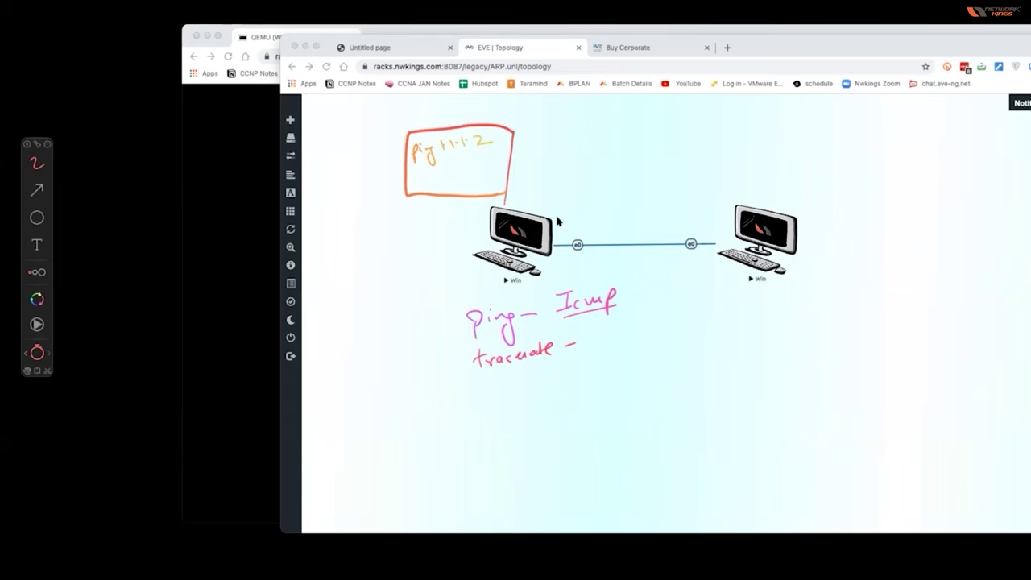
mouse_move(529, 212)
mouse_down()
mouse_move(557, 155)
mouse_move(558, 174)
mouse_move(607, 139)
mouse_move(608, 166)
mouse_move(576, 159)
mouse_move(623, 142)
mouse_up()
mouse_move(572, 175)
mouse_down()
mouse_move(575, 193)
mouse_move(631, 168)
mouse_up()
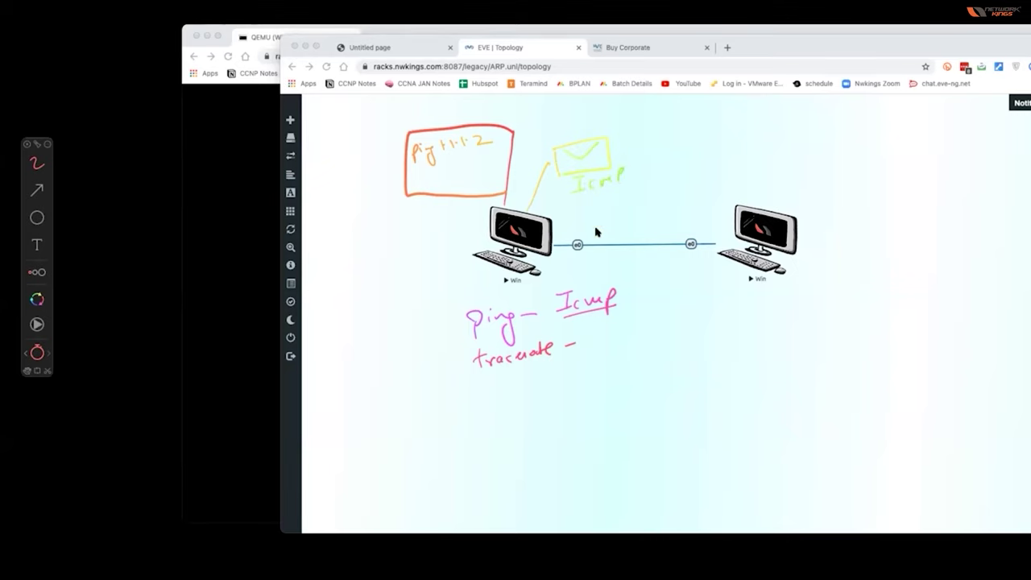
drag(573, 194, 633, 186)
drag(754, 298, 796, 285)
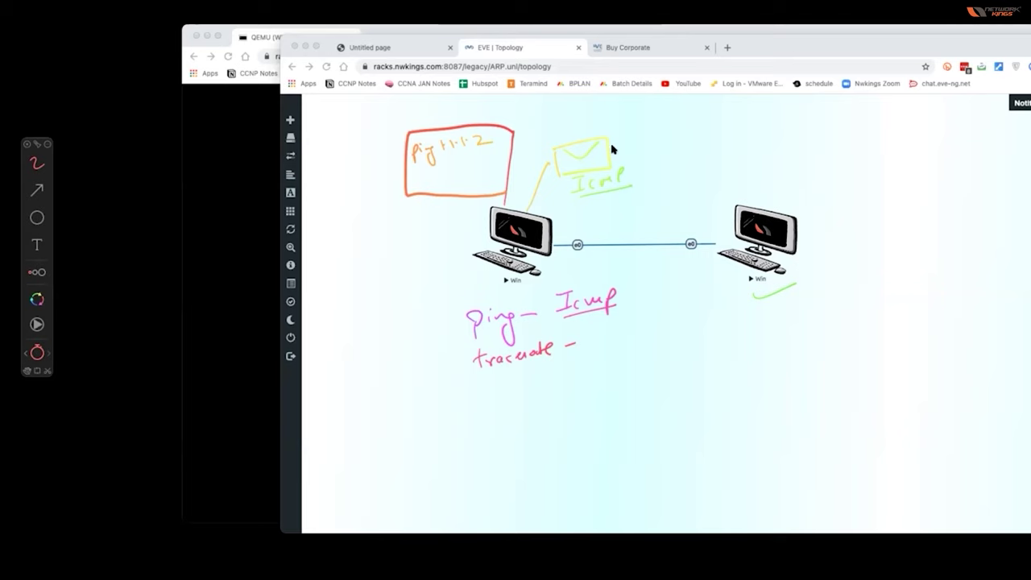
Sketch the ARP request, arrow onto the ICMP envelope, and tick the ICMP and ARP Req notes.
mouse_move(551, 230)
mouse_down()
mouse_move(592, 221)
mouse_move(644, 232)
mouse_move(610, 218)
mouse_move(619, 234)
mouse_move(608, 247)
mouse_move(628, 260)
mouse_move(598, 265)
mouse_up()
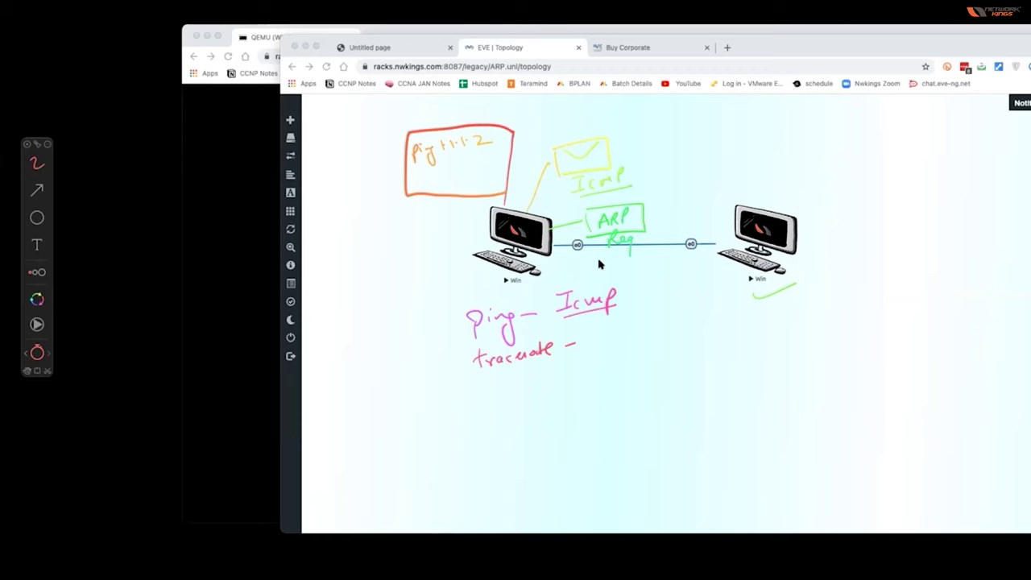
drag(486, 283, 552, 285)
drag(581, 111, 581, 127)
drag(574, 117, 588, 118)
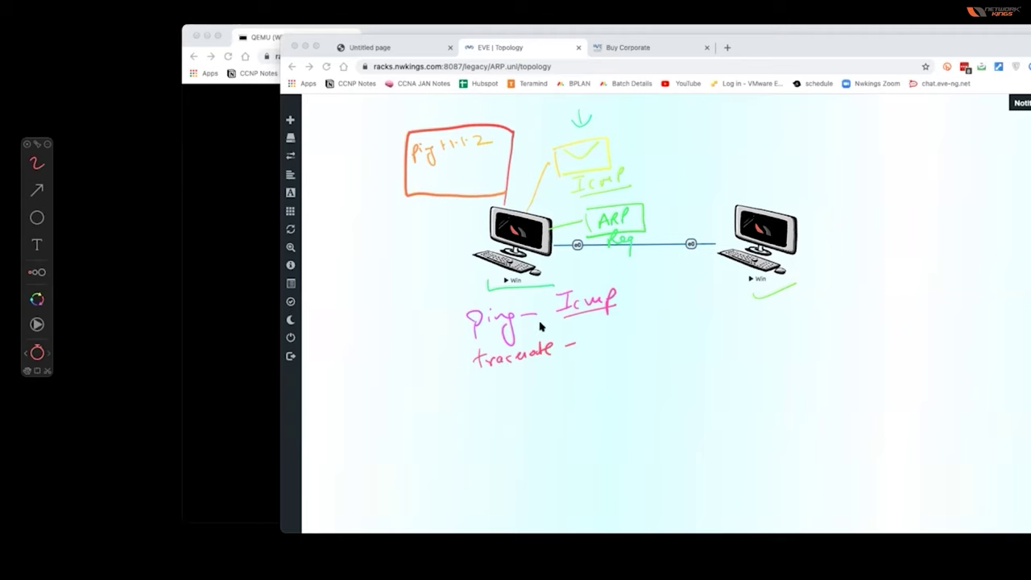
drag(641, 170, 659, 162)
drag(654, 220, 671, 213)
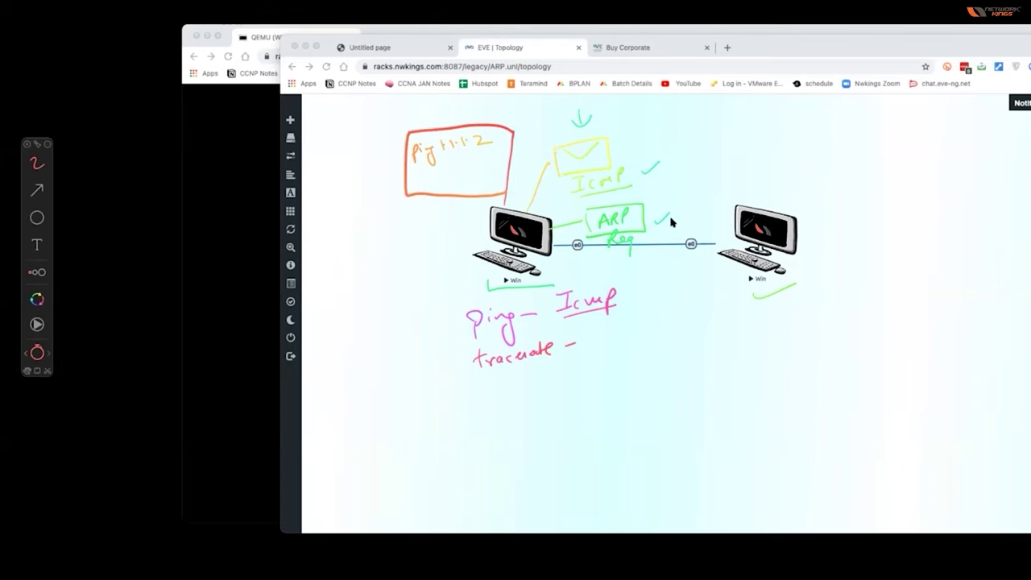
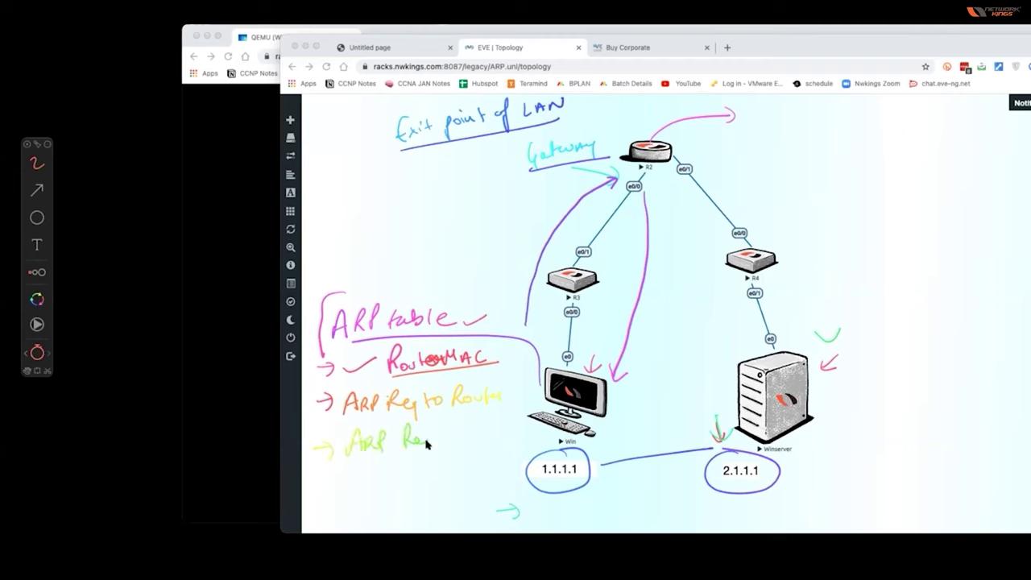
Sketch an arrow below the ARP Reply note, a curve up to R2, and a check mark.
drag(309, 490, 332, 487)
drag(322, 479, 324, 493)
drag(536, 254, 619, 159)
mouse_move(683, 153)
mouse_down()
mouse_move(693, 102)
mouse_move(787, 117)
mouse_move(688, 147)
mouse_move(697, 114)
mouse_move(757, 216)
mouse_move(797, 345)
mouse_move(709, 184)
mouse_move(665, 167)
mouse_move(682, 182)
mouse_move(613, 205)
mouse_move(567, 297)
mouse_move(574, 357)
mouse_up()
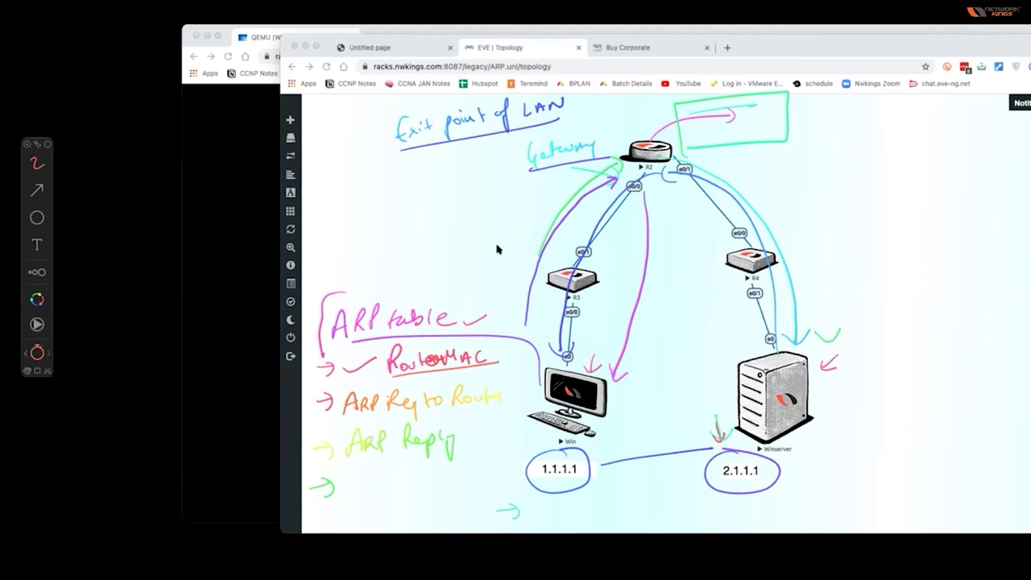
drag(393, 283, 427, 269)
Sketch two hosts joined by a line, with a request arrow and a return arrow.
mouse_move(77, 287)
mouse_down()
mouse_move(117, 283)
mouse_move(84, 290)
mouse_up()
mouse_move(206, 259)
mouse_down()
mouse_move(239, 241)
mouse_move(219, 258)
mouse_up()
drag(119, 268, 231, 244)
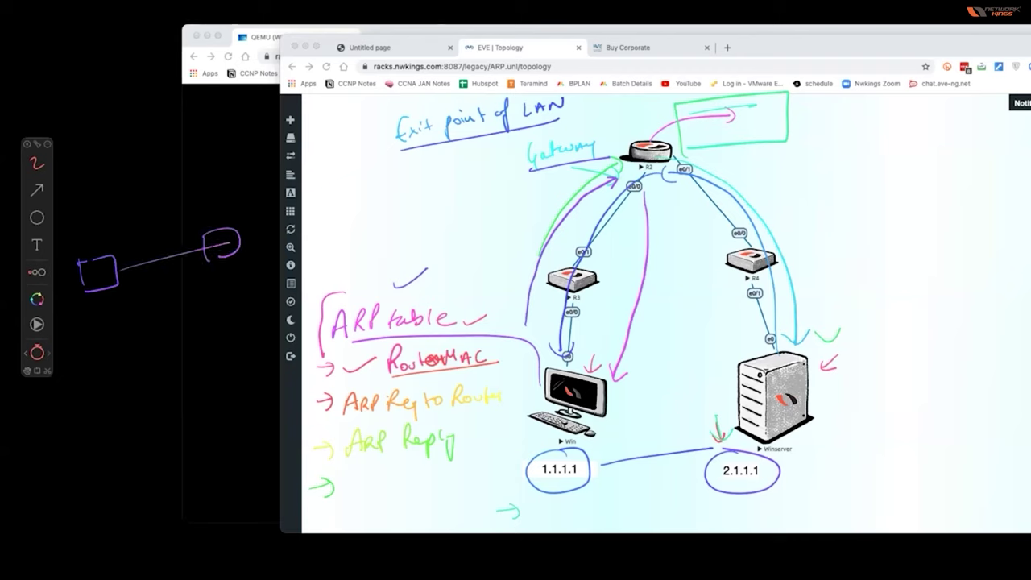
mouse_move(95, 259)
mouse_down()
mouse_move(90, 246)
mouse_move(178, 214)
mouse_move(210, 215)
mouse_up()
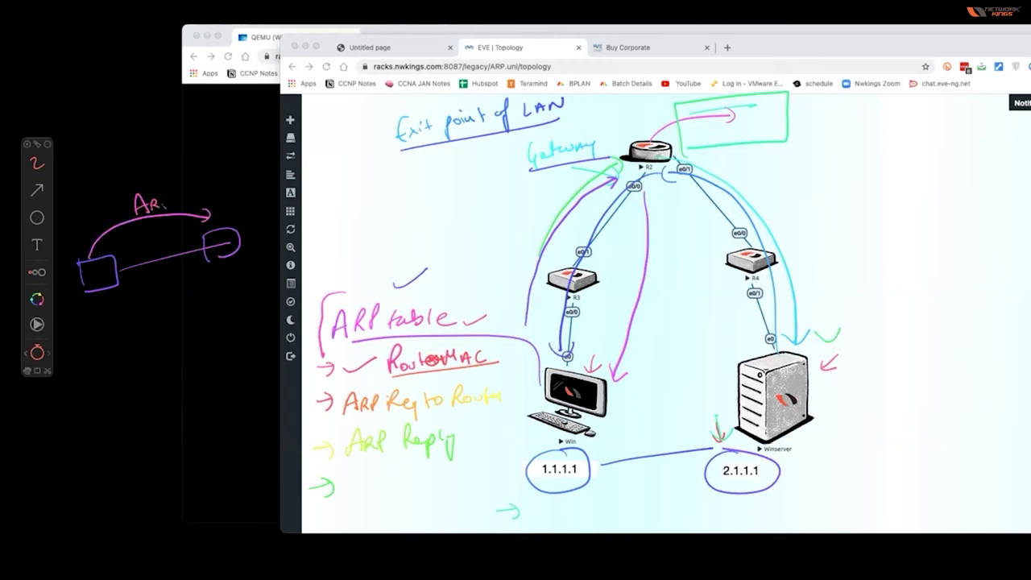
mouse_move(208, 269)
mouse_down()
mouse_move(143, 290)
mouse_move(194, 306)
mouse_up()
Draw a second sketch of hosts linked to a router circle, labelled ARP Req and ARP Rep.
mouse_move(56, 450)
mouse_down()
mouse_move(85, 466)
mouse_move(51, 480)
mouse_up()
mouse_move(72, 439)
mouse_down()
mouse_move(123, 395)
mouse_move(155, 402)
mouse_move(127, 380)
mouse_up()
mouse_move(145, 385)
mouse_down()
mouse_move(147, 396)
mouse_move(163, 388)
mouse_up()
mouse_move(163, 392)
mouse_down()
mouse_move(209, 437)
mouse_move(206, 460)
mouse_move(250, 461)
mouse_move(212, 468)
mouse_up()
mouse_move(45, 439)
mouse_down()
mouse_move(104, 395)
mouse_move(131, 411)
mouse_move(96, 458)
mouse_move(118, 463)
mouse_move(171, 425)
mouse_up()
drag(50, 415, 109, 375)
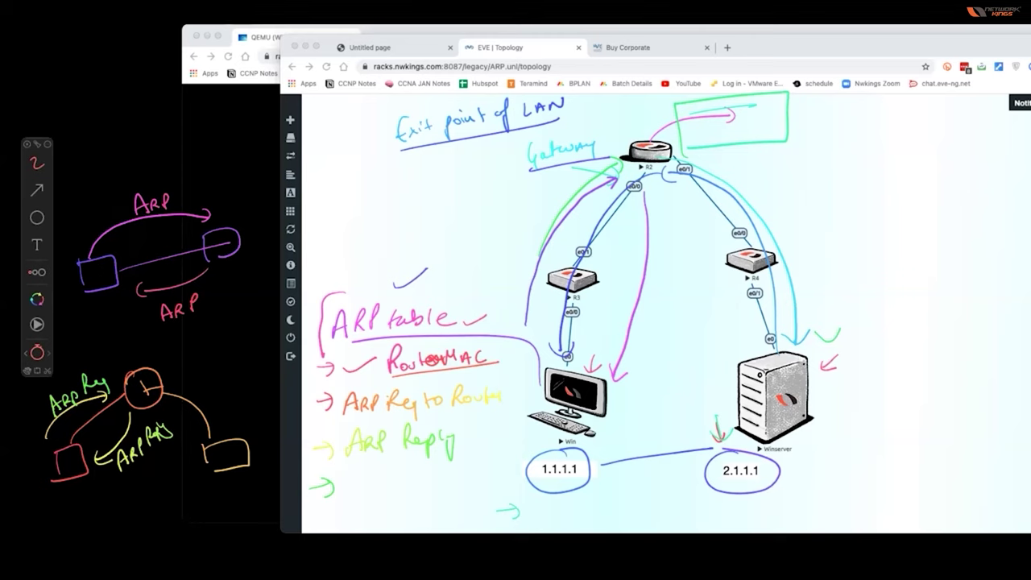
Mark the right-hand circle with a plus and B, and complete the ARP Req and ARP Reply labels with an arrow.
drag(213, 244, 229, 242)
drag(221, 237, 221, 251)
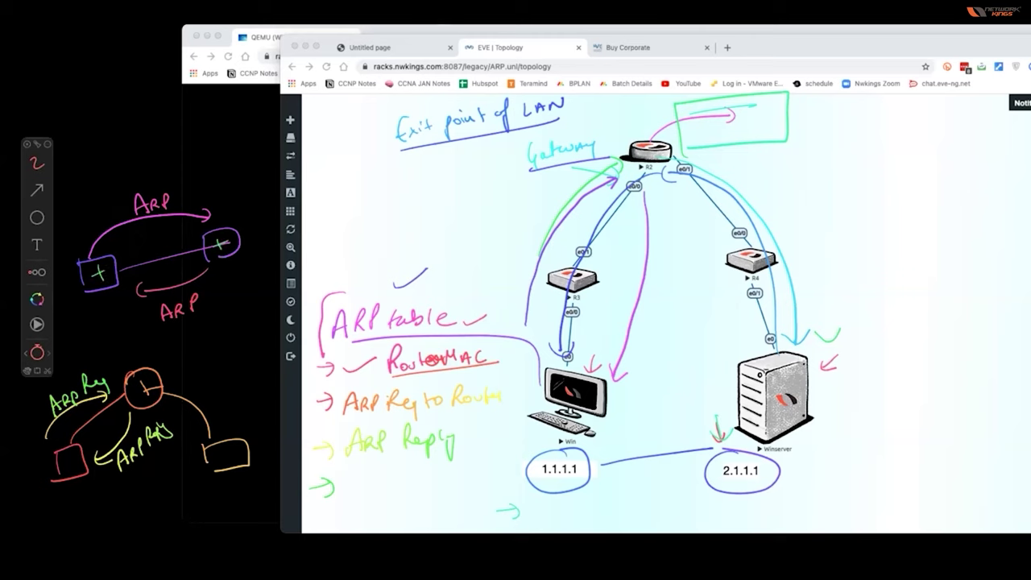
drag(182, 208, 203, 203)
drag(214, 196, 212, 211)
drag(235, 268, 240, 255)
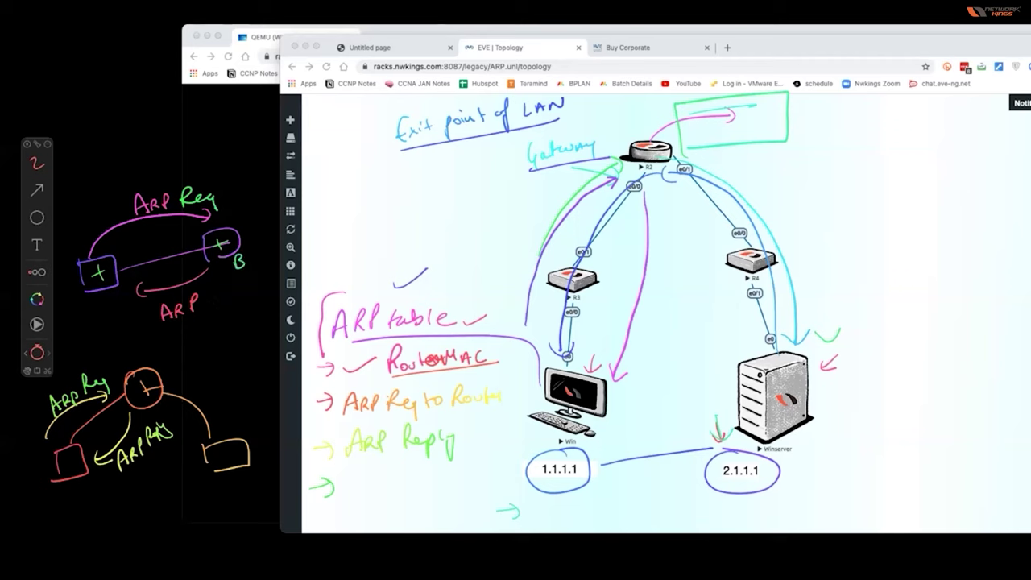
drag(209, 292, 216, 309)
drag(222, 298, 243, 309)
drag(183, 330, 244, 304)
mouse_move(79, 314)
mouse_down()
mouse_move(120, 339)
mouse_move(121, 298)
mouse_move(84, 315)
mouse_up()
drag(140, 345, 239, 324)
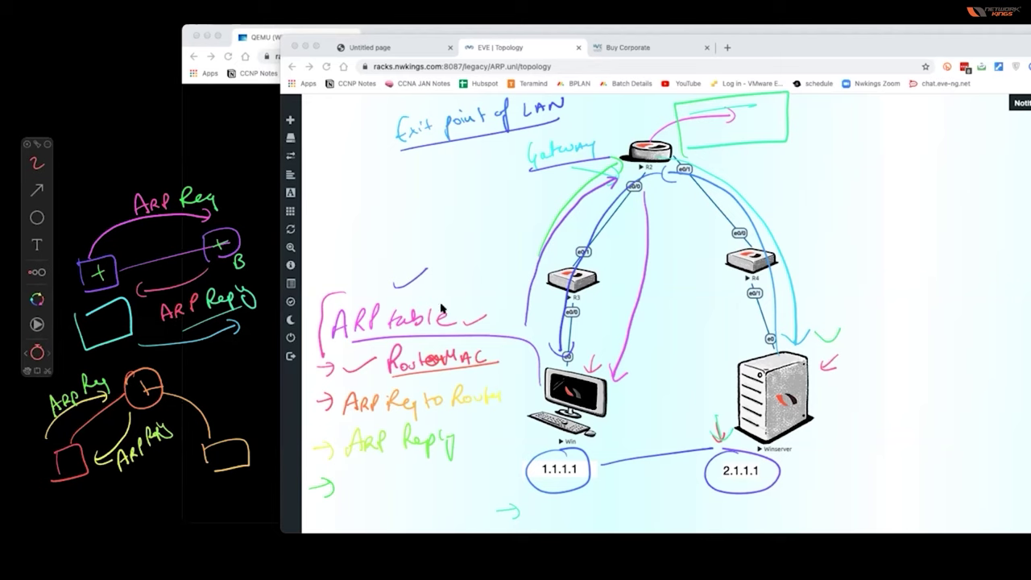
Box the ARP table note, underline MAC, point arrows at Winserver, and re-circle 2.1.1.1.
drag(475, 282, 465, 332)
drag(497, 367, 473, 378)
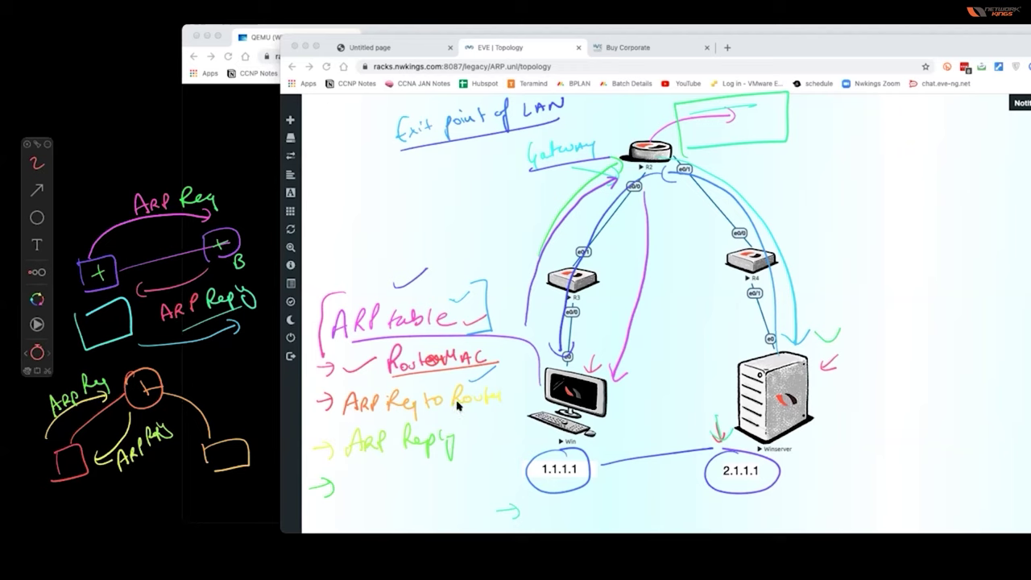
drag(850, 372, 827, 392)
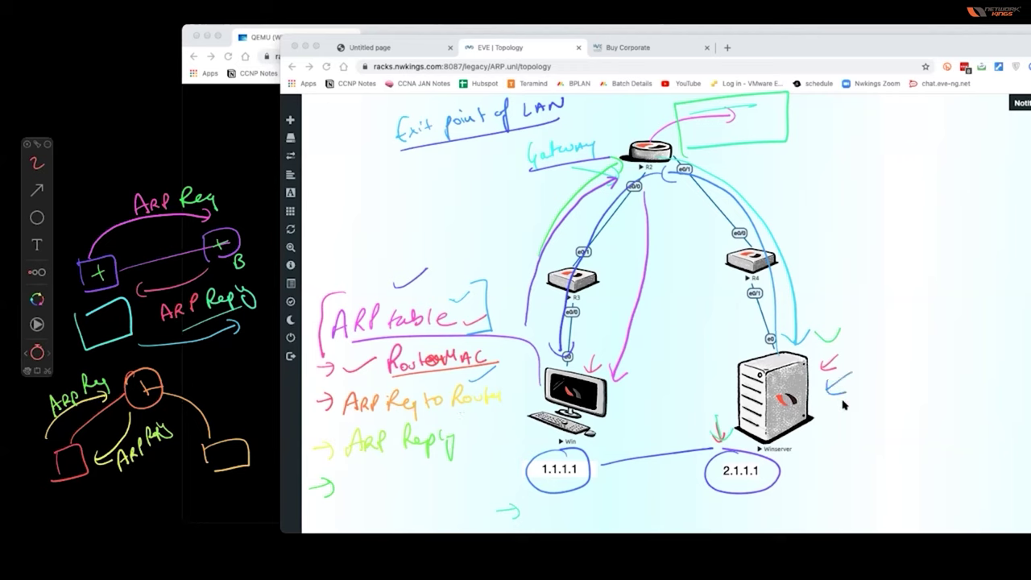
drag(759, 447, 720, 446)
drag(706, 485, 731, 463)
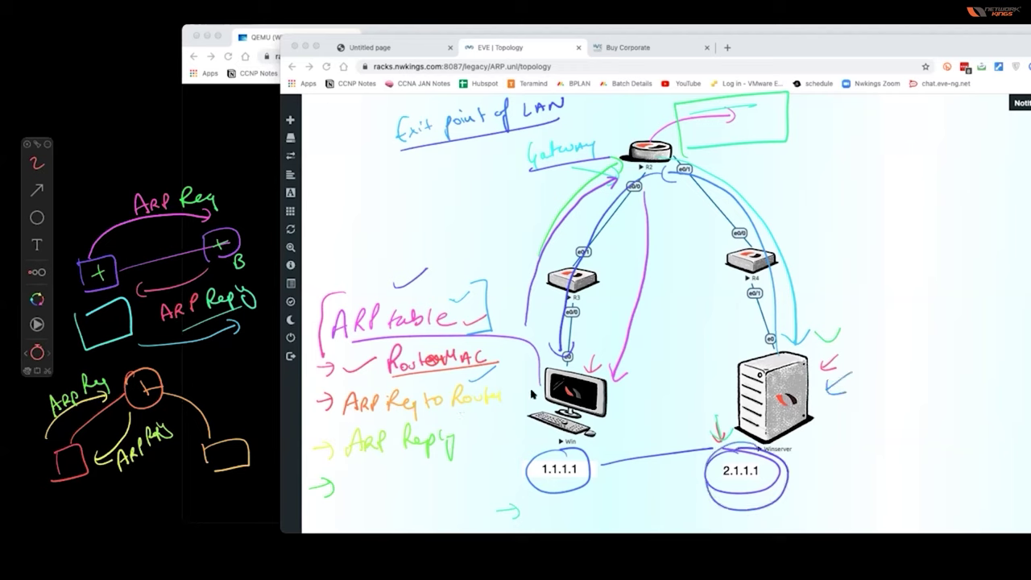
drag(323, 291, 472, 280)
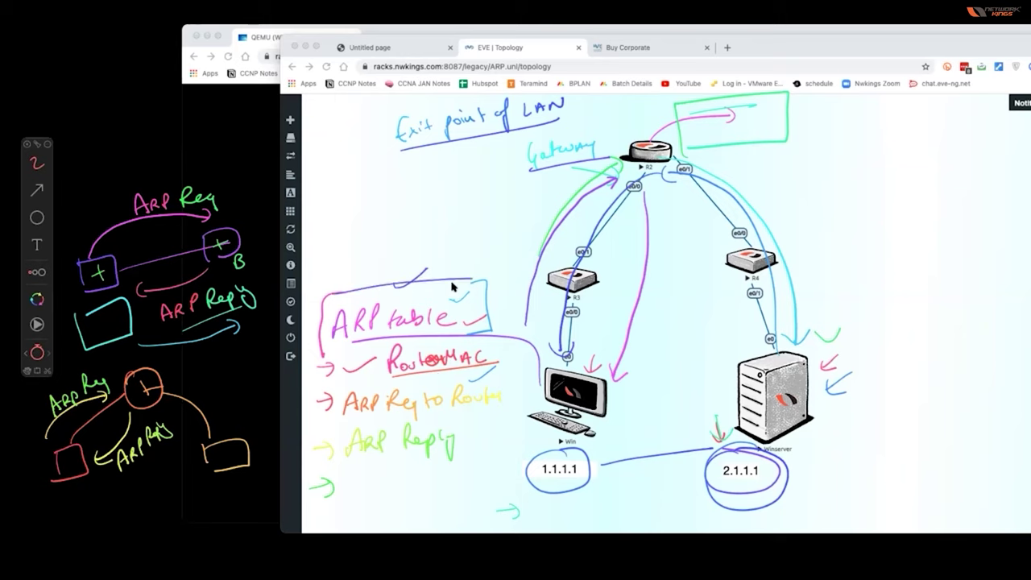
Point an arrow at the ARP table box and write 'Routing table' over an underlined 'ARP table' near R2.
drag(356, 259, 370, 276)
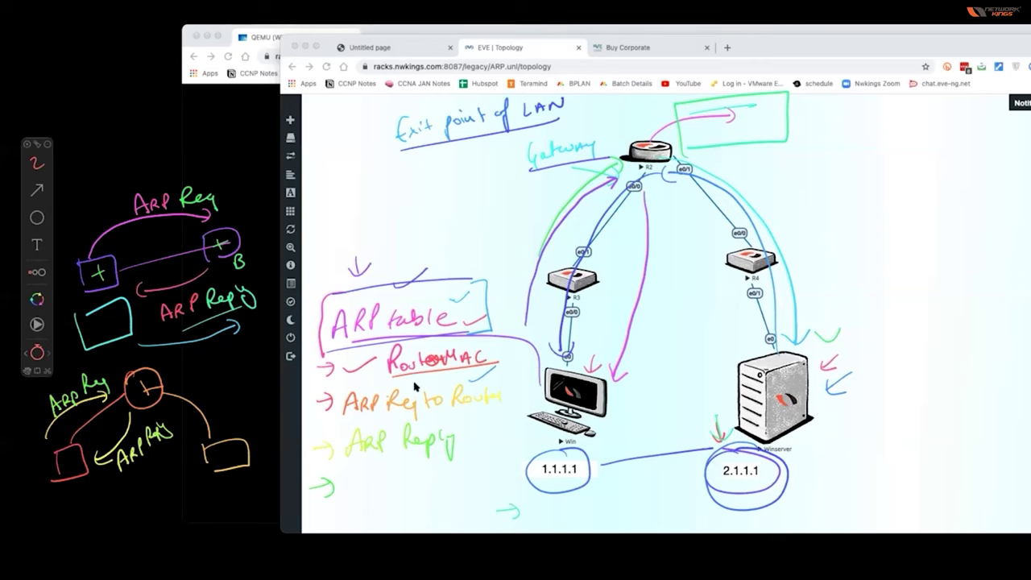
mouse_move(749, 121)
mouse_down()
mouse_move(749, 139)
mouse_move(853, 123)
mouse_up()
mouse_move(781, 103)
mouse_down()
mouse_move(882, 100)
mouse_move(811, 147)
mouse_up()
drag(754, 168, 883, 157)
drag(780, 186, 876, 165)
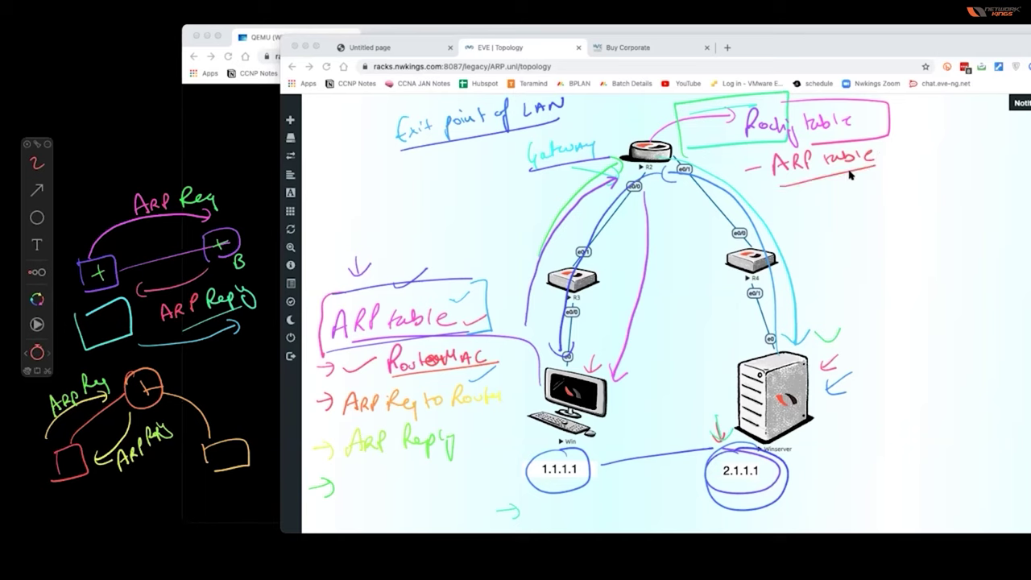
Trace a path from the Win PC to R2, then clear all annotations.
mouse_move(570, 395)
mouse_down()
mouse_move(592, 245)
mouse_move(629, 176)
mouse_move(647, 182)
mouse_move(639, 134)
mouse_move(674, 145)
mouse_move(659, 175)
mouse_move(658, 274)
mouse_move(598, 368)
mouse_move(624, 379)
mouse_up()
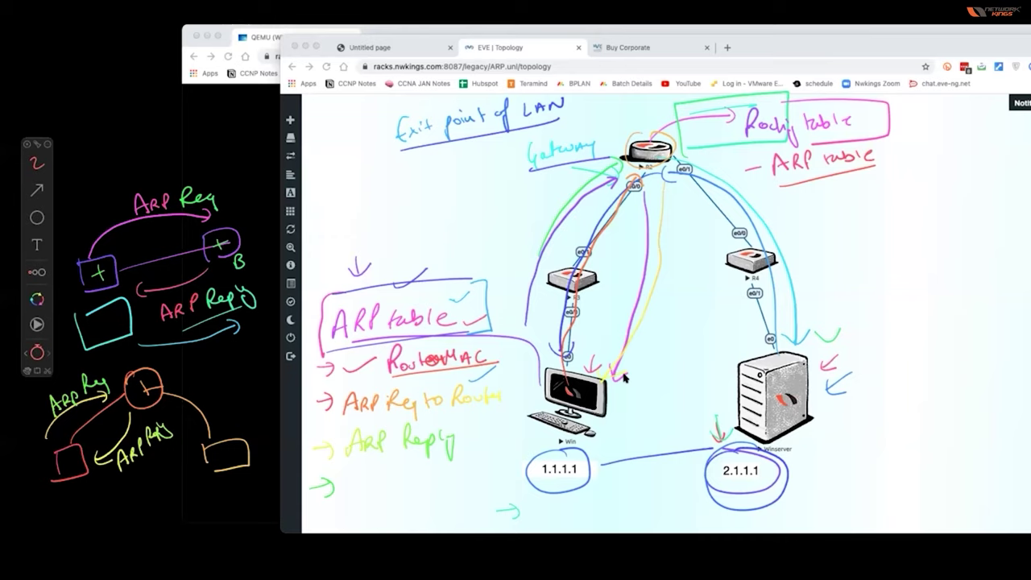
key(Escape)
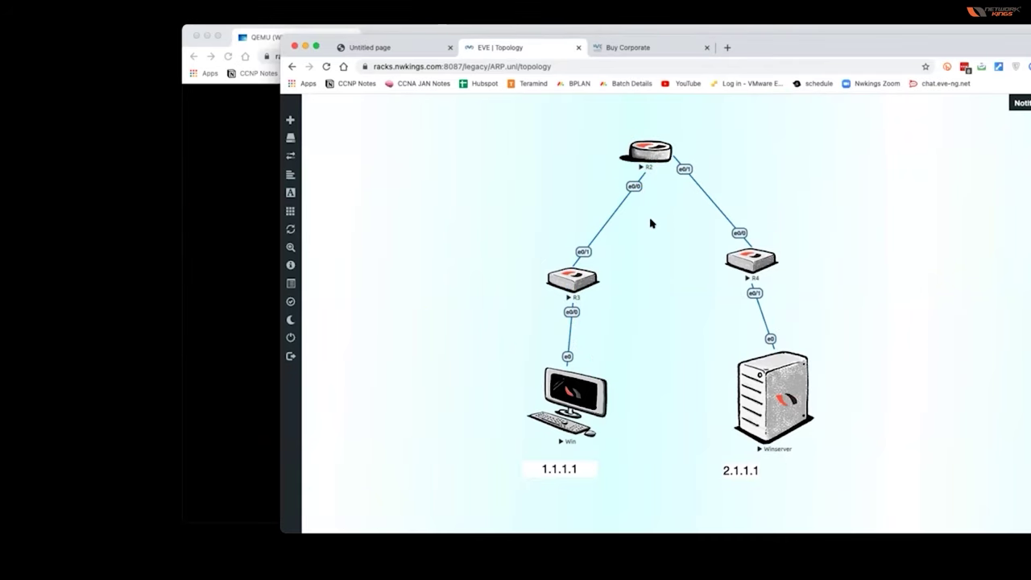
Open the Win PC console and log in with the account password.
click(568, 406)
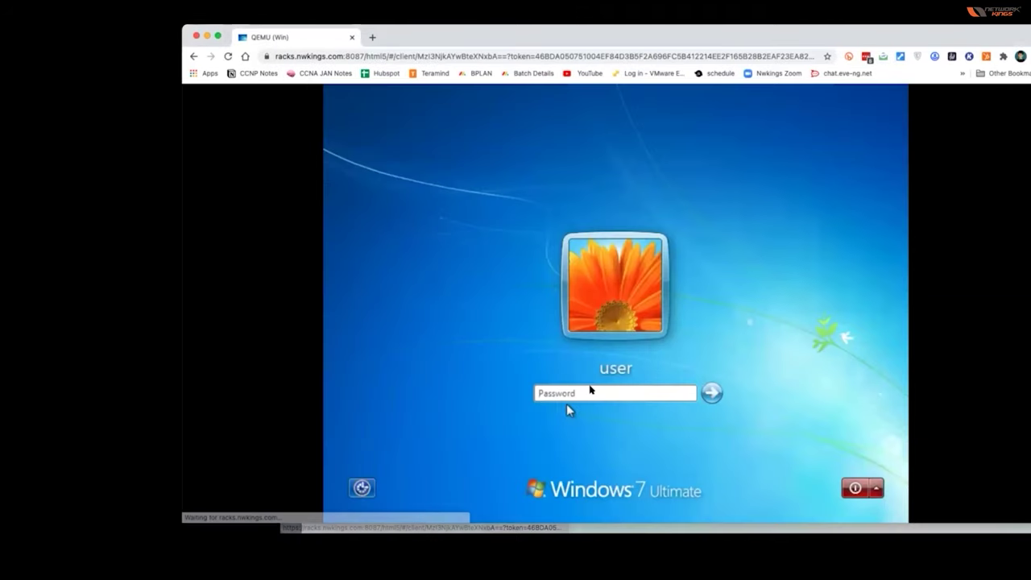
drag(357, 83, 386, 83)
text(eve)
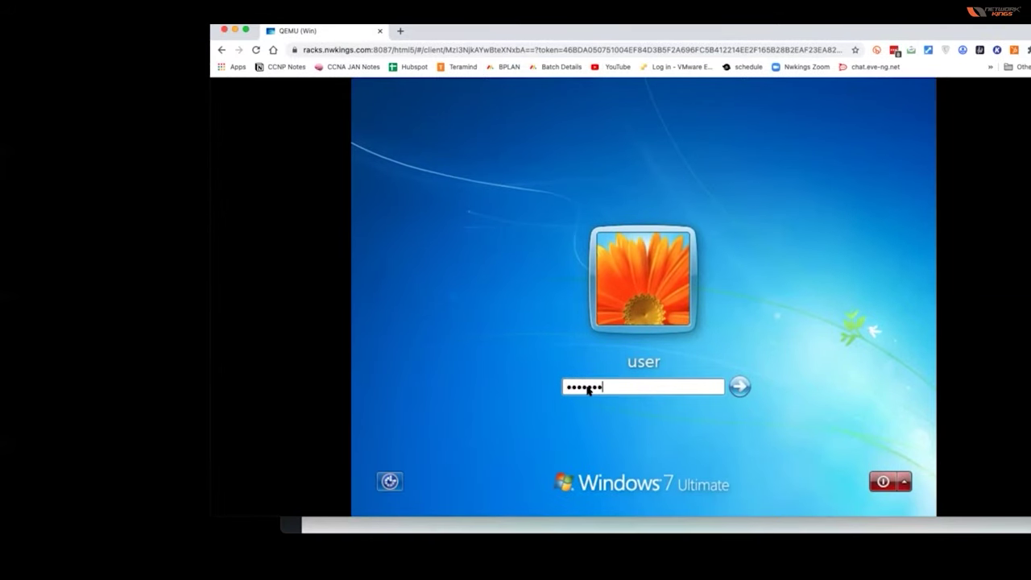
key(Return)
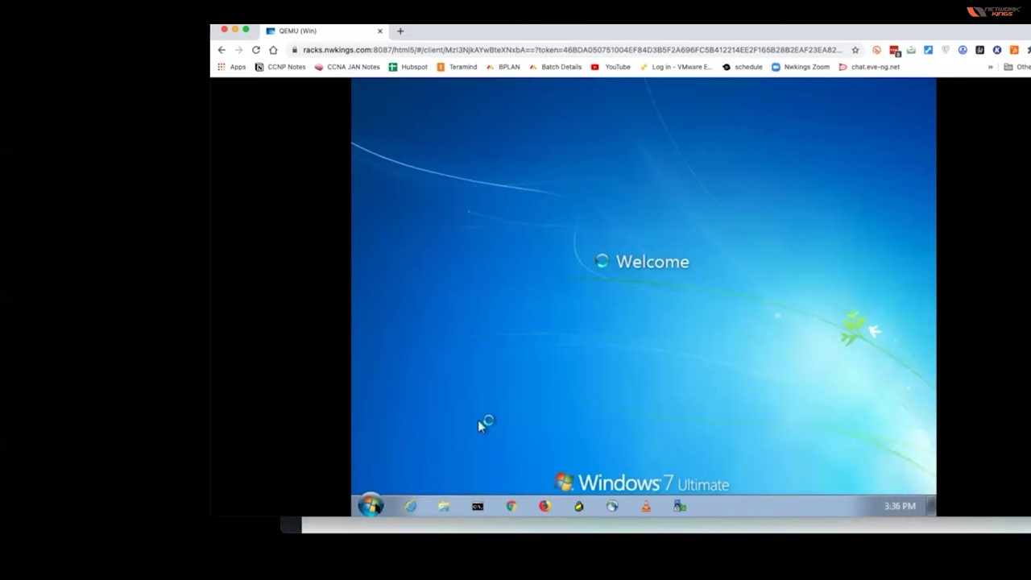
Set the Local Area Connection's IPv4 default gateway to 1.1.1.100 via ncpa.cpl, then copy the 1.1.1.1 label beside R2.
click(373, 506)
text(ncpa.cpl)
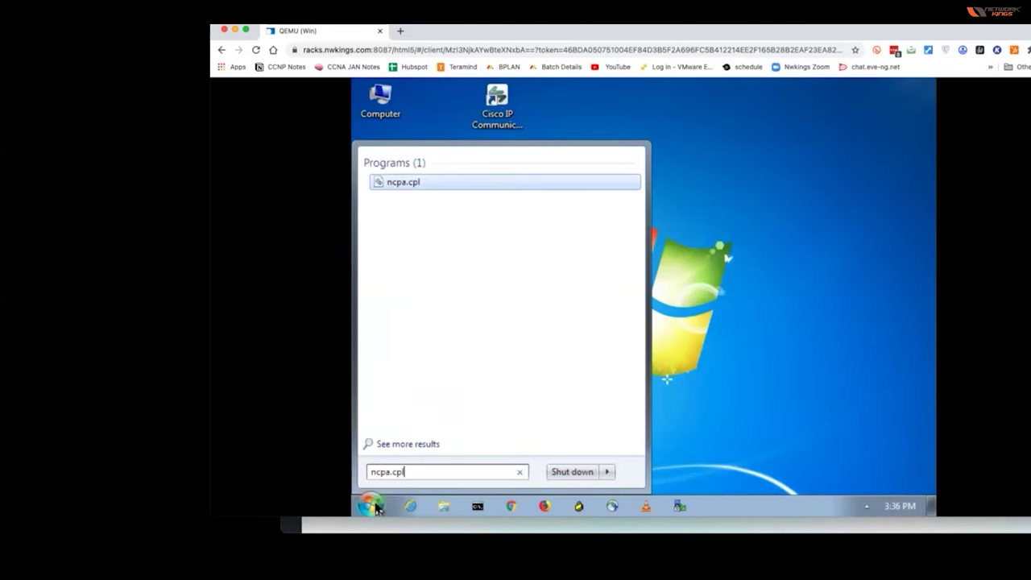
key(Return)
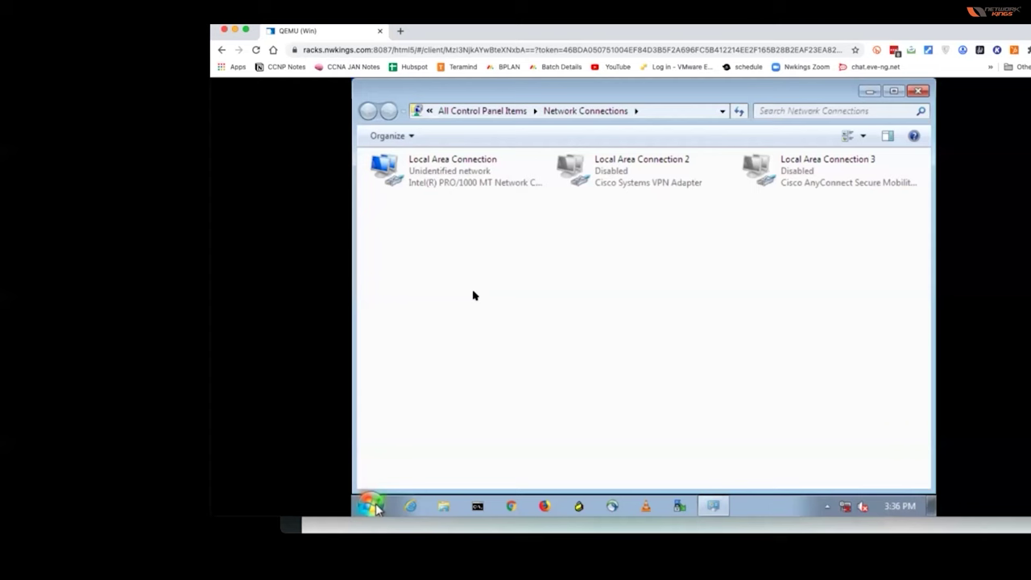
click(421, 161)
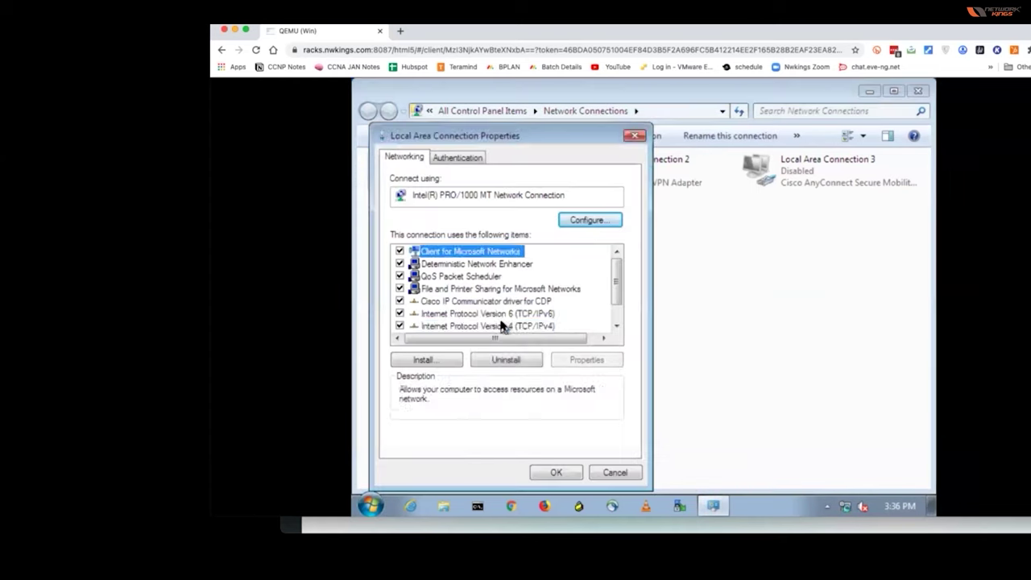
double_click(502, 324)
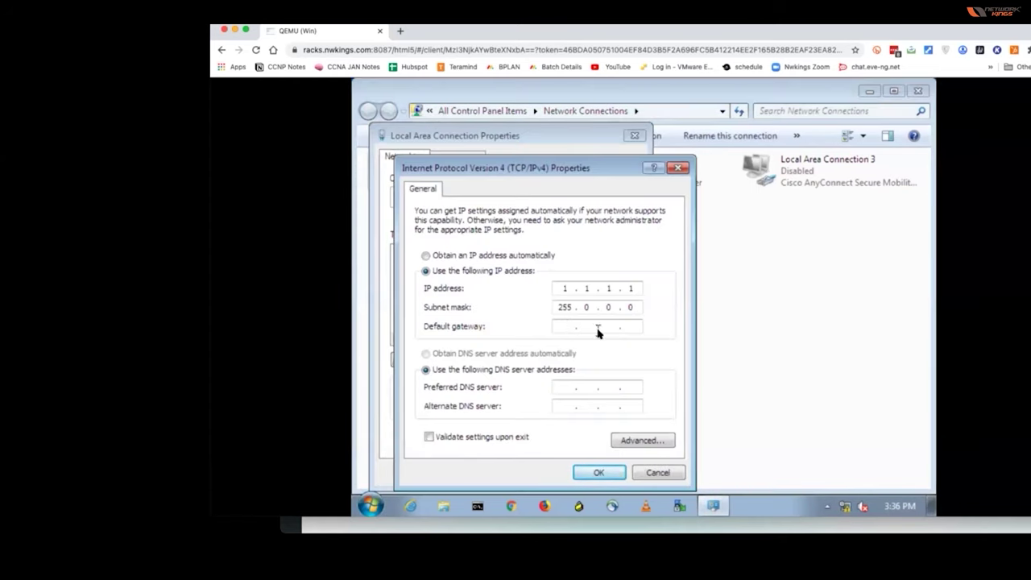
click(586, 326)
text(1.1.1.100)
click(609, 474)
click(571, 475)
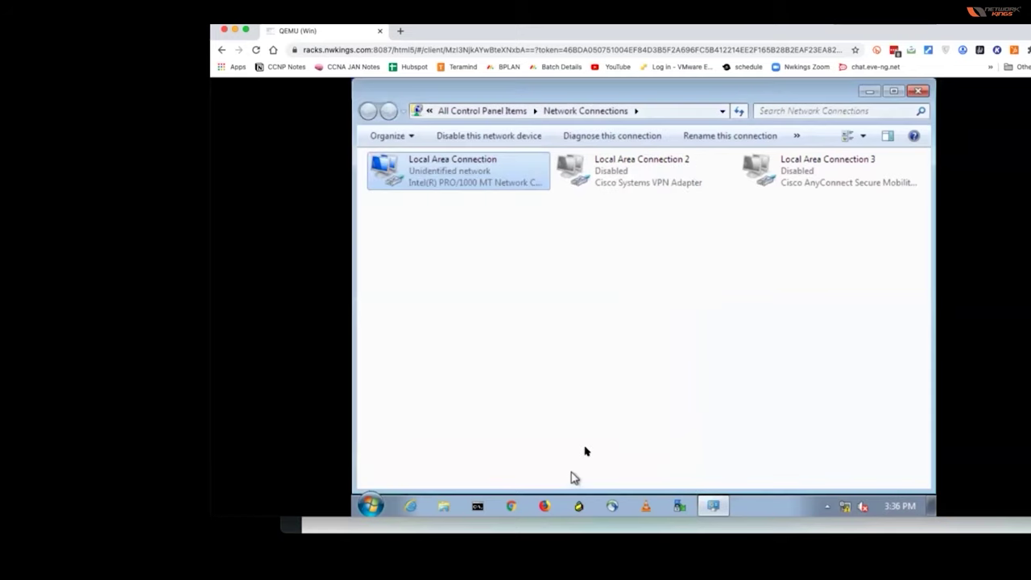
click(871, 91)
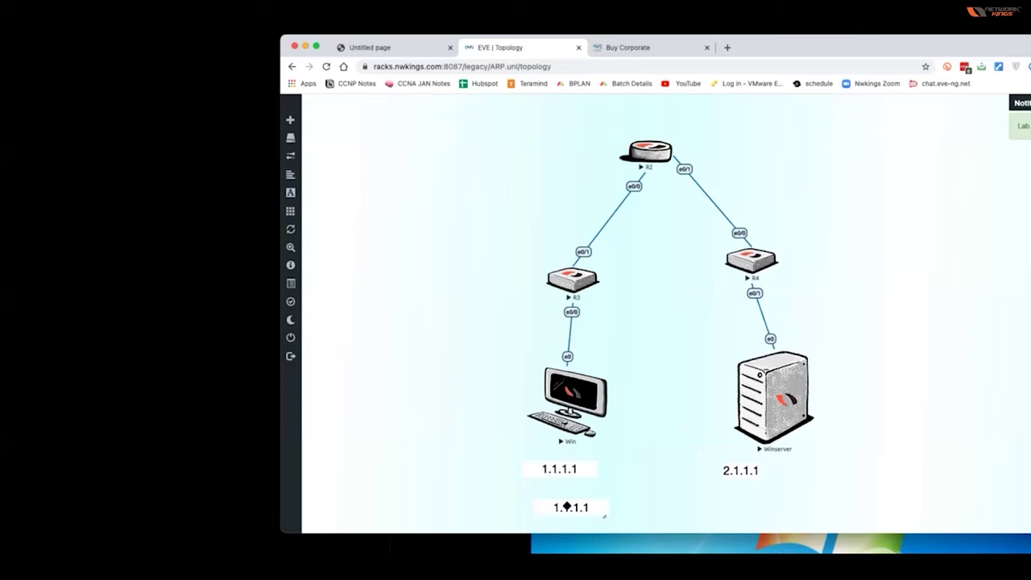
drag(563, 506, 579, 176)
Edit the copied label to 1.1.1.100, paste a 2.1.1.100 copy right of R2, and open Winserver.
text(00)
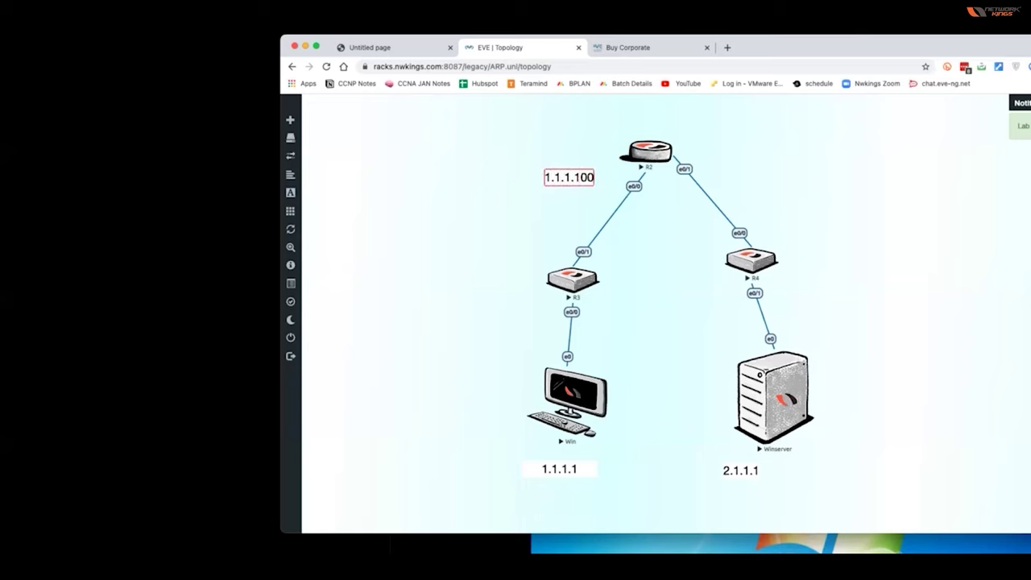
click(651, 205)
key(ctrl+v)
click(717, 166)
key(BackSpace)
text(2)
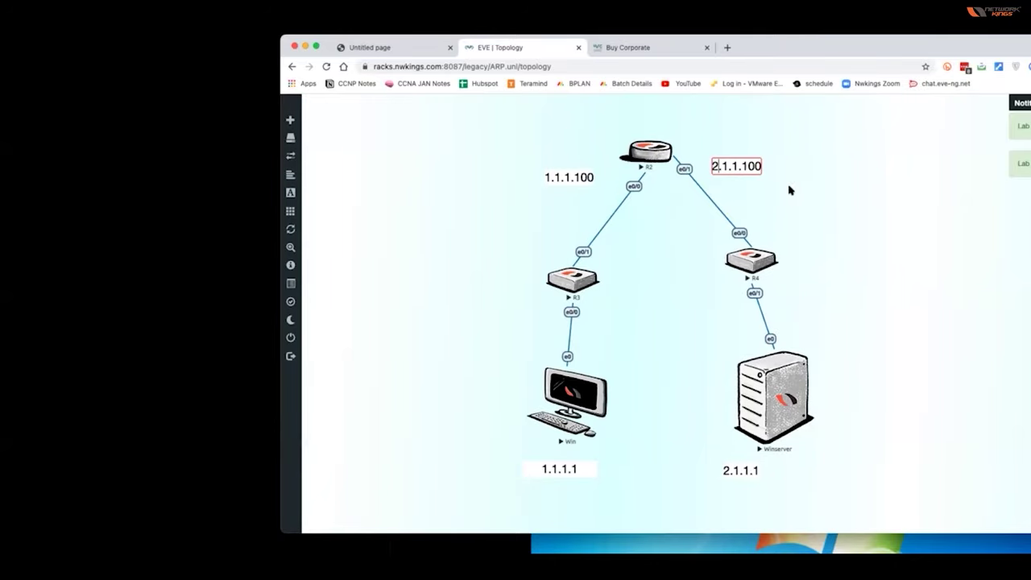
click(791, 191)
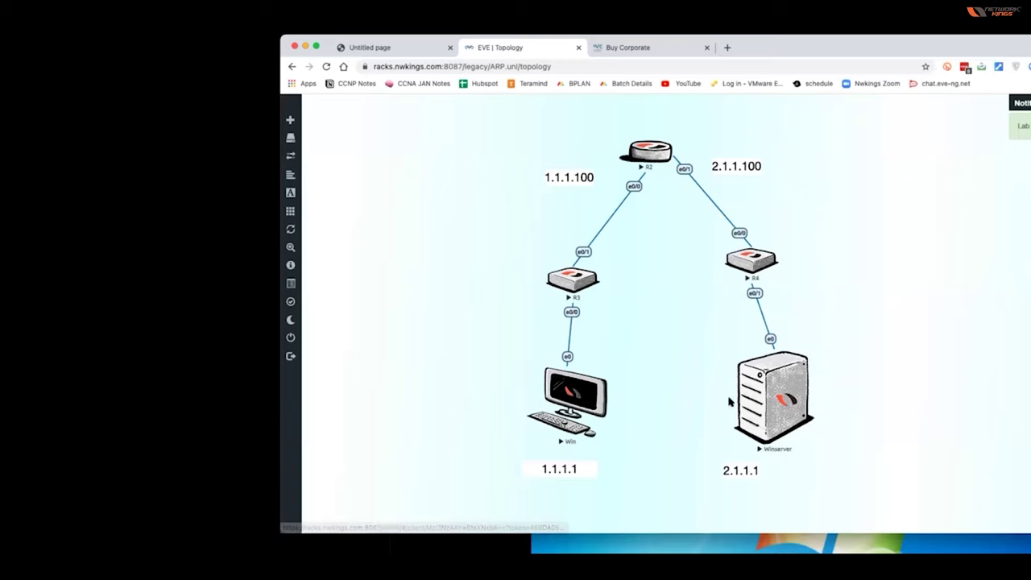
click(780, 401)
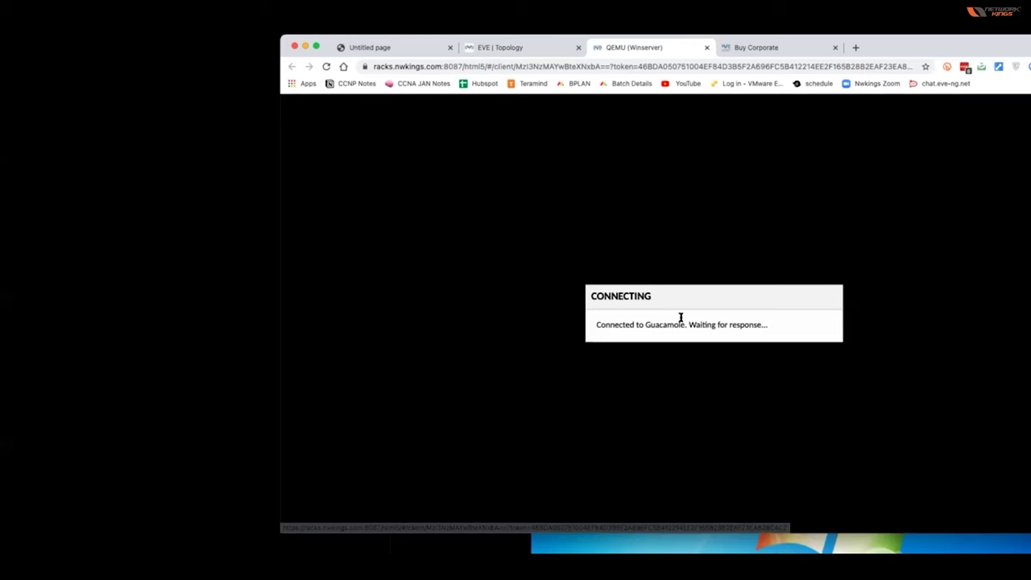
Sign in to Windows Server with the administrator password.
key(ctrl+alt+shift)
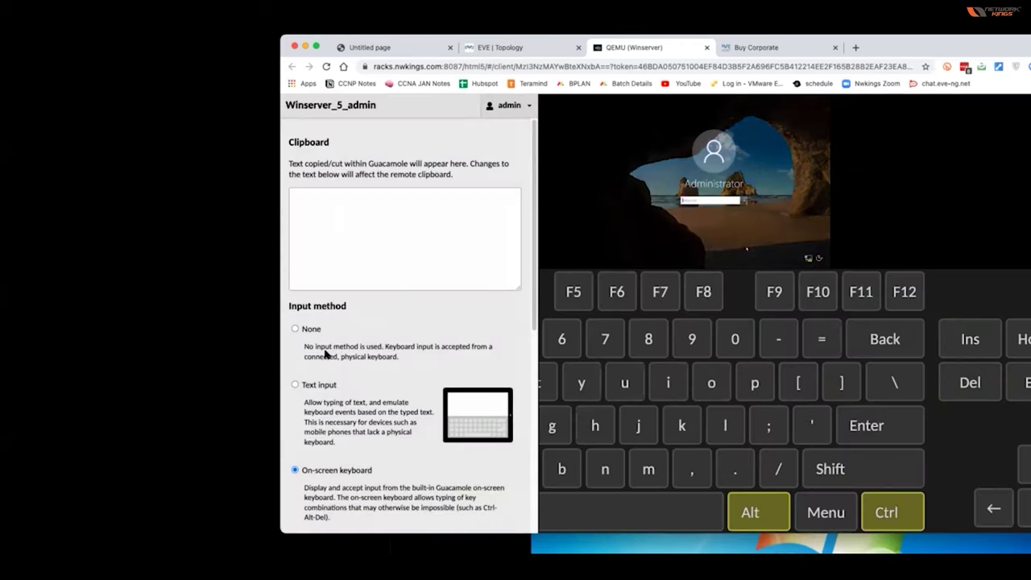
click(295, 329)
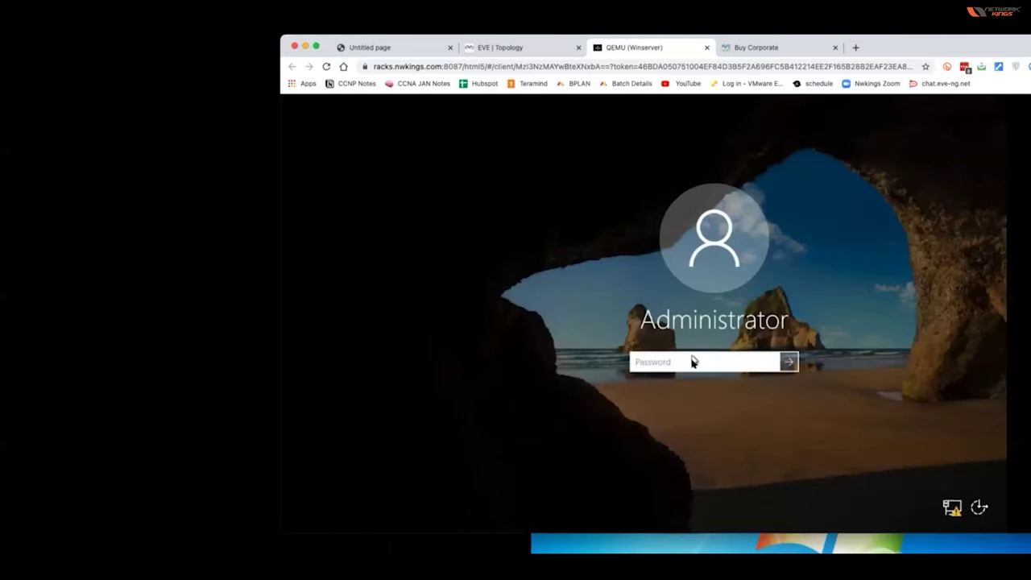
key(Return)
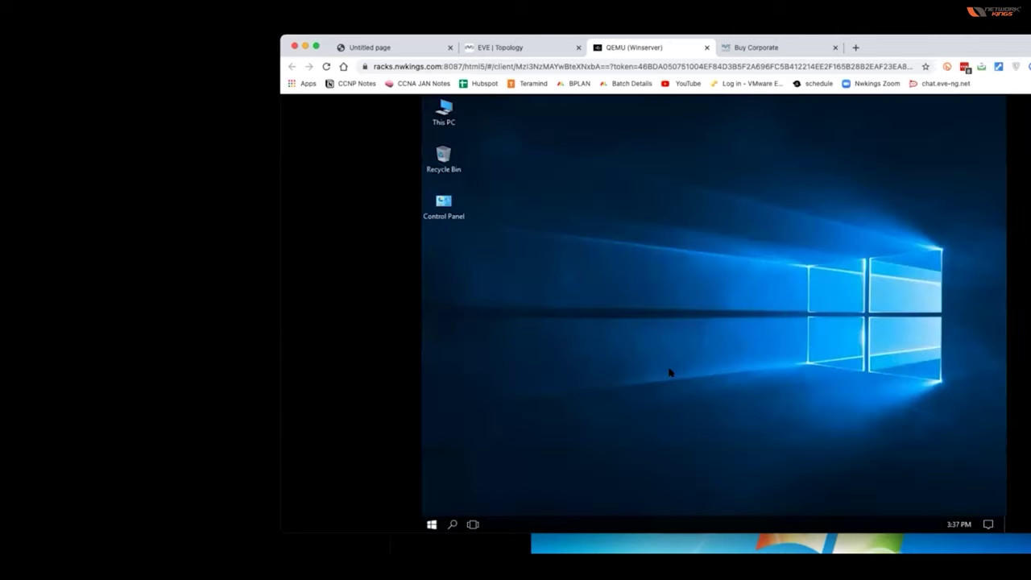
Run ncpa.cpl and open the Ethernet adapter's IPv4 properties.
click(432, 524)
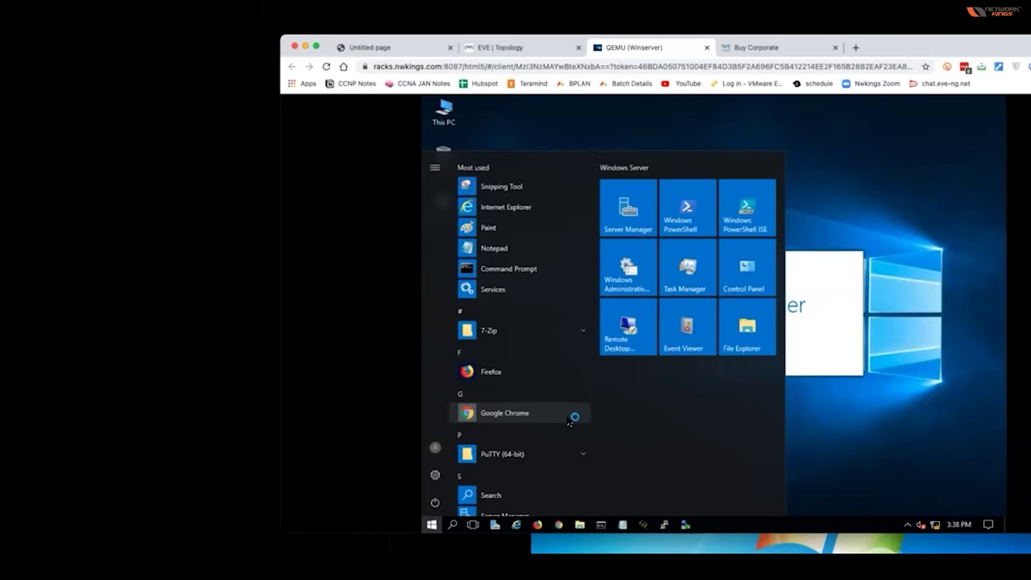
click(432, 525)
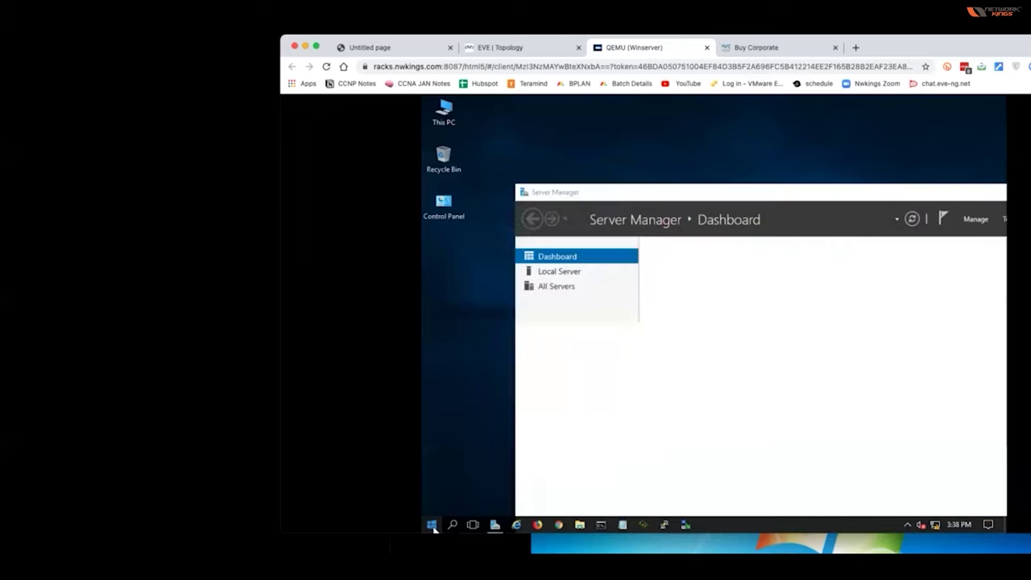
click(452, 524)
text(n)
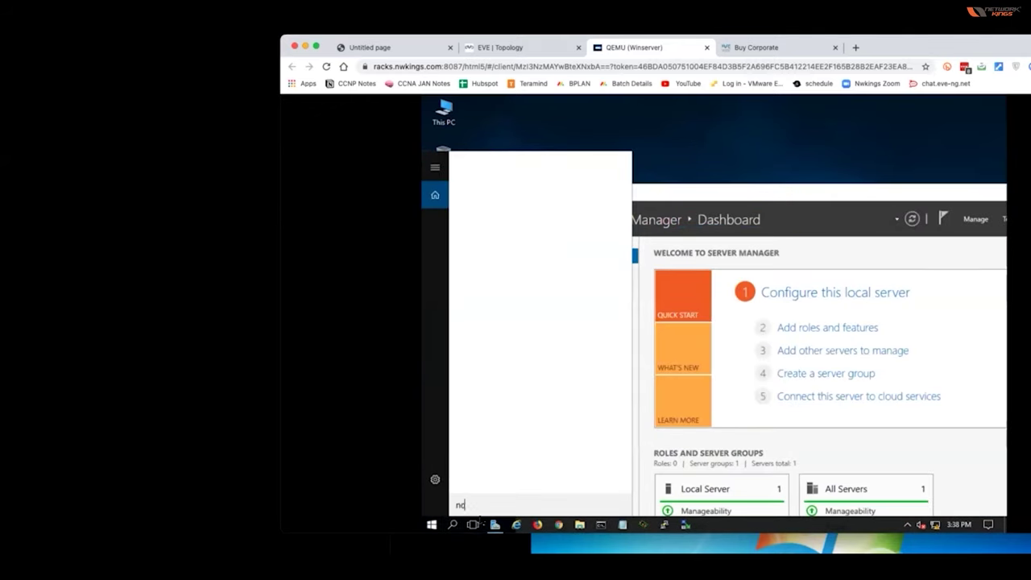
text(cpa.cpl)
key(Return)
click(564, 228)
right_click(564, 228)
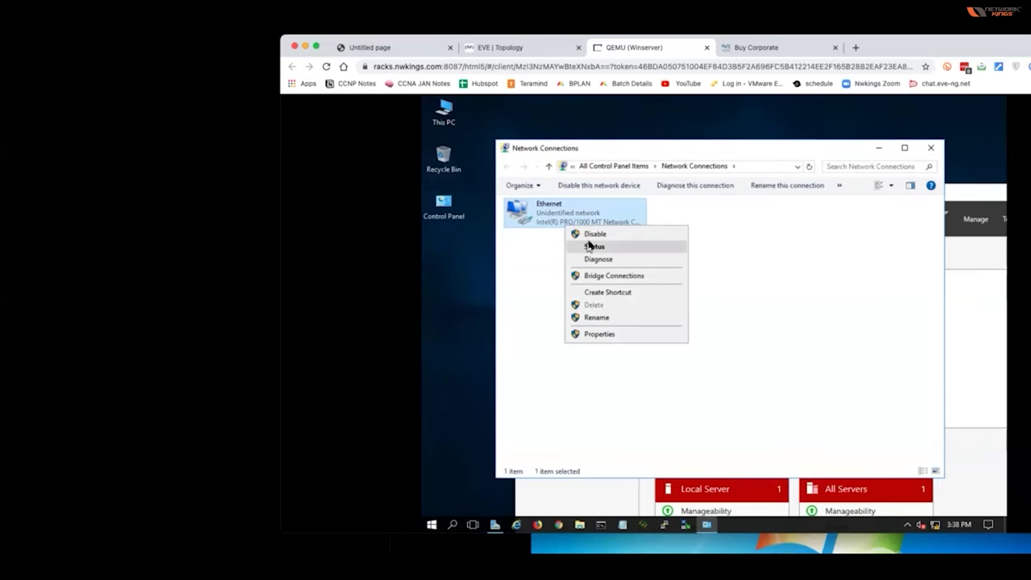
click(611, 337)
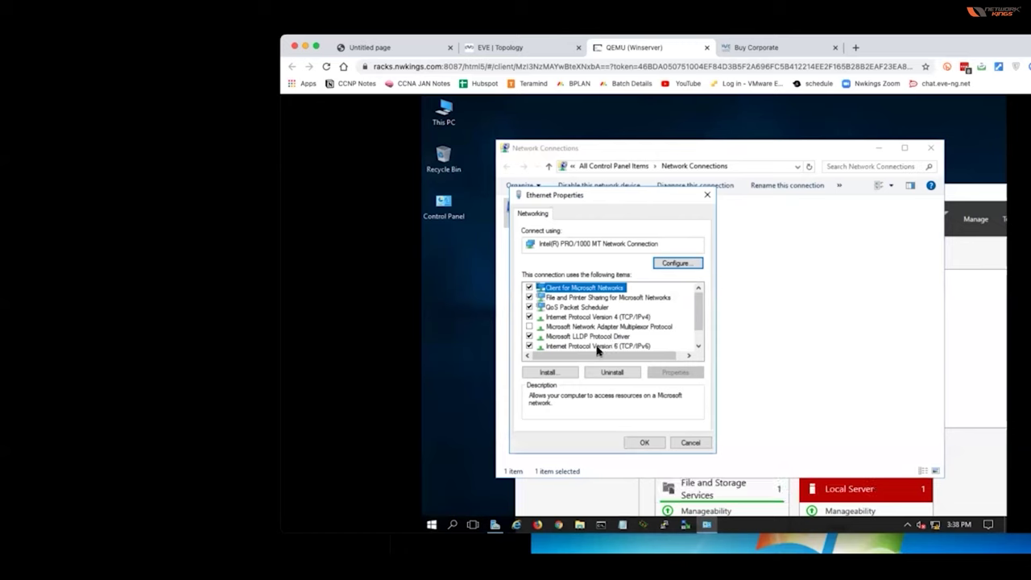
click(698, 345)
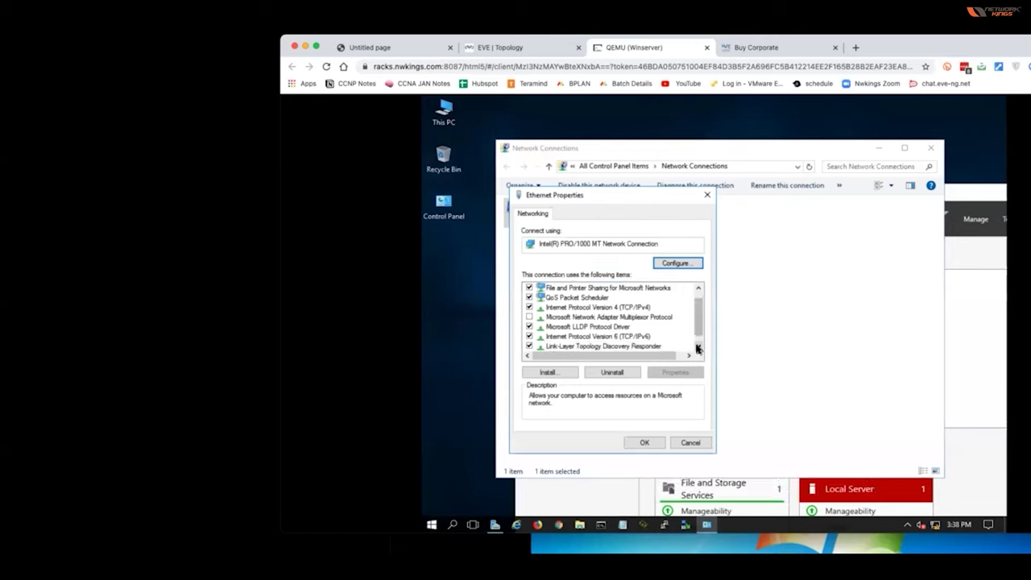
double_click(616, 309)
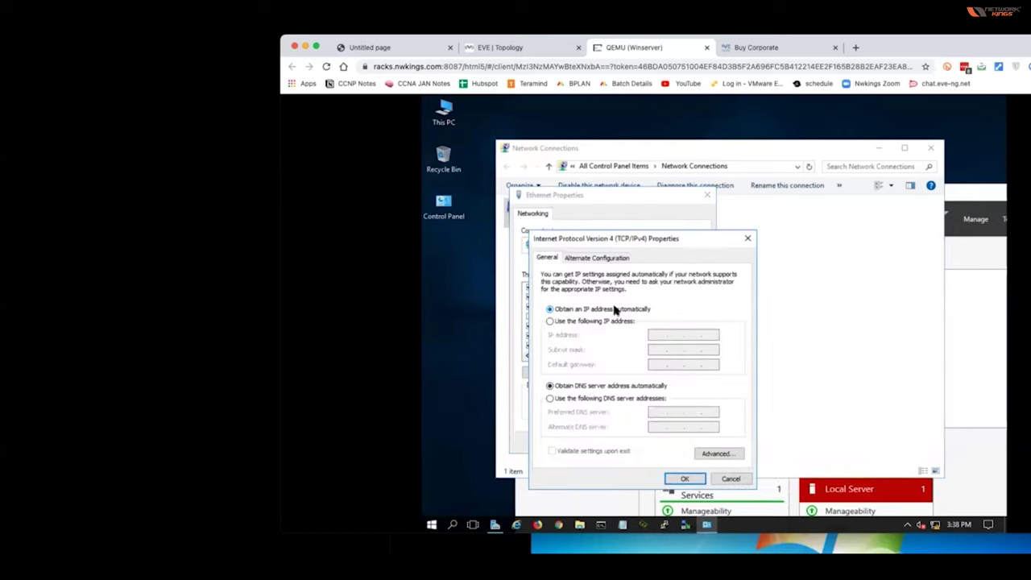
Begin a manual IP address, then clear the mistyped address fields.
click(605, 321)
click(655, 336)
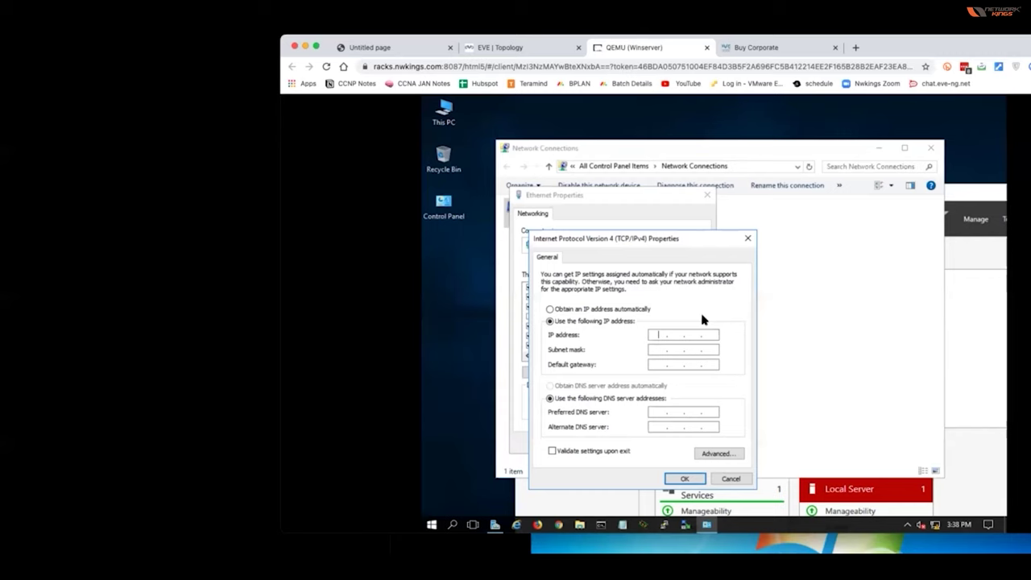
text(1...)
key(Tab)
click(678, 334)
text(1.1.)
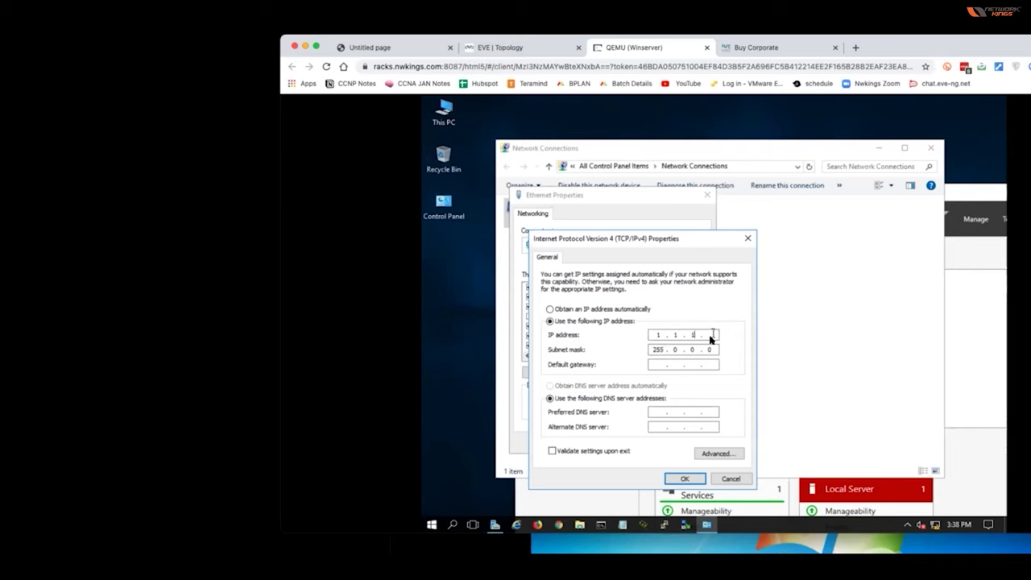
click(596, 309)
click(600, 321)
Enter IP 2.1.1.1, mask 255.0.0.0 and gateway 2.1.1.100, then confirm both dialogs.
click(658, 337)
text(2.1.1.1)
click(668, 349)
click(659, 365)
text(2 . 1 . 1 . 100)
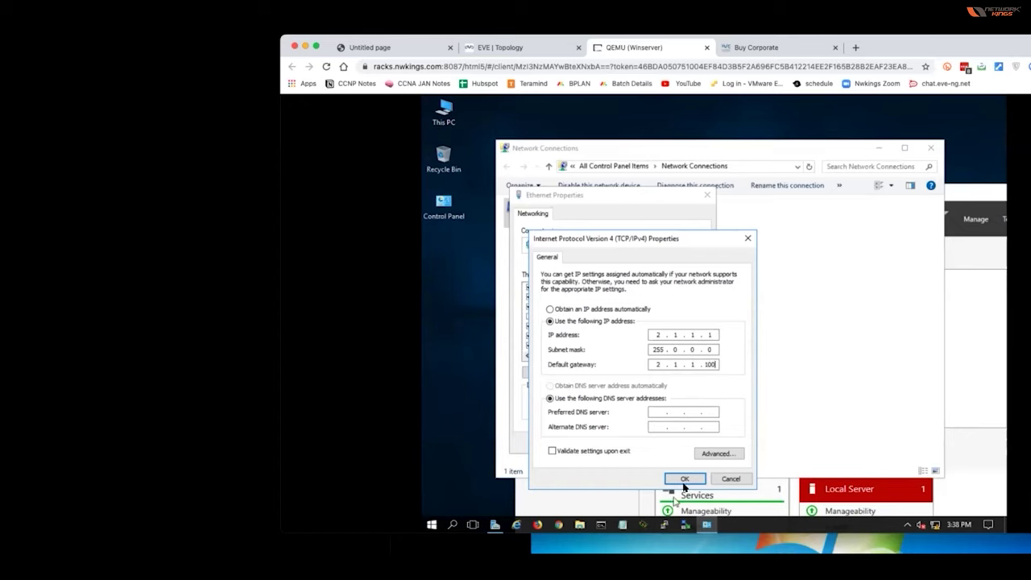
click(684, 480)
click(646, 443)
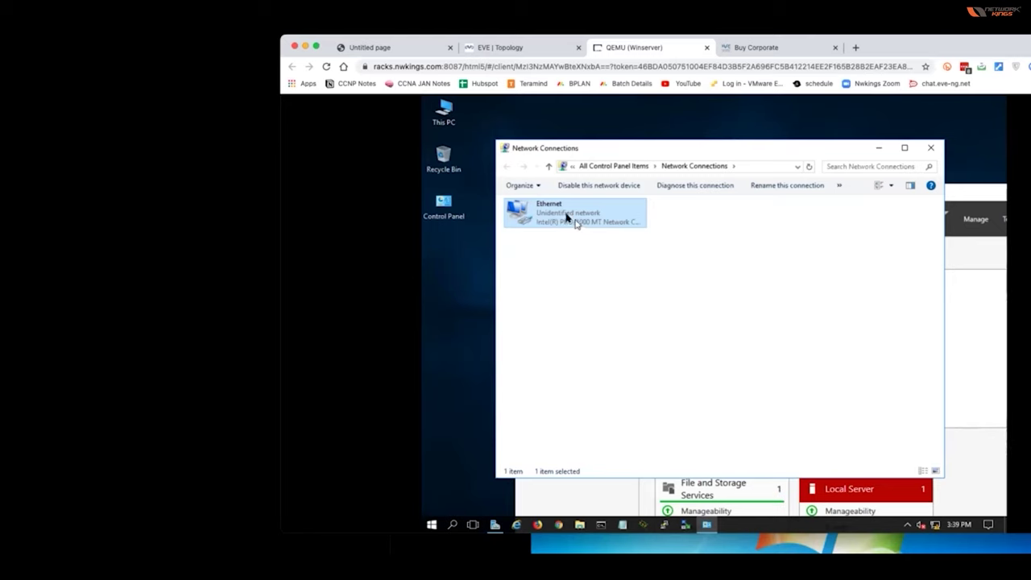
Open R2's console and detach it into its own window beside the topology.
click(505, 51)
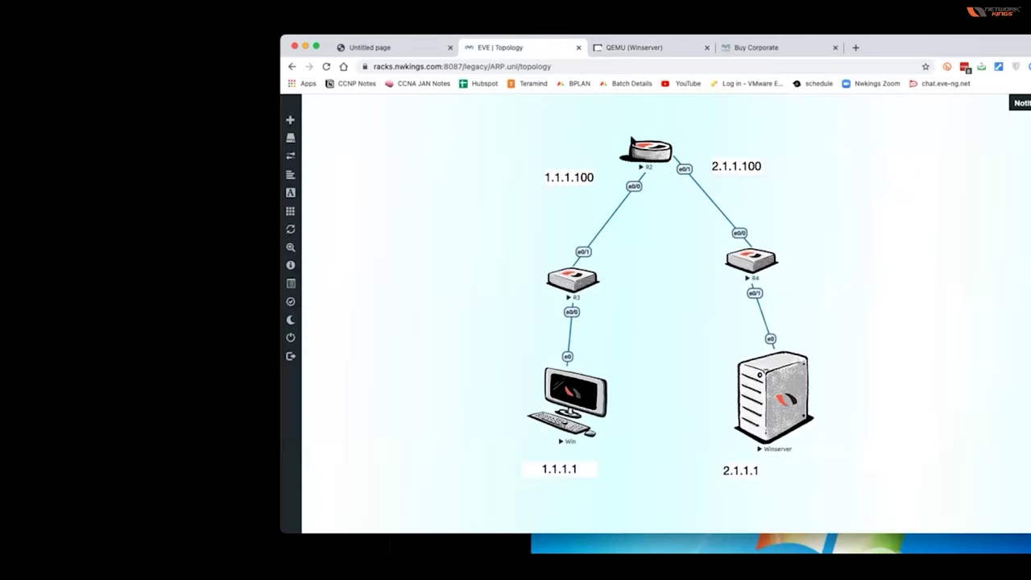
click(647, 151)
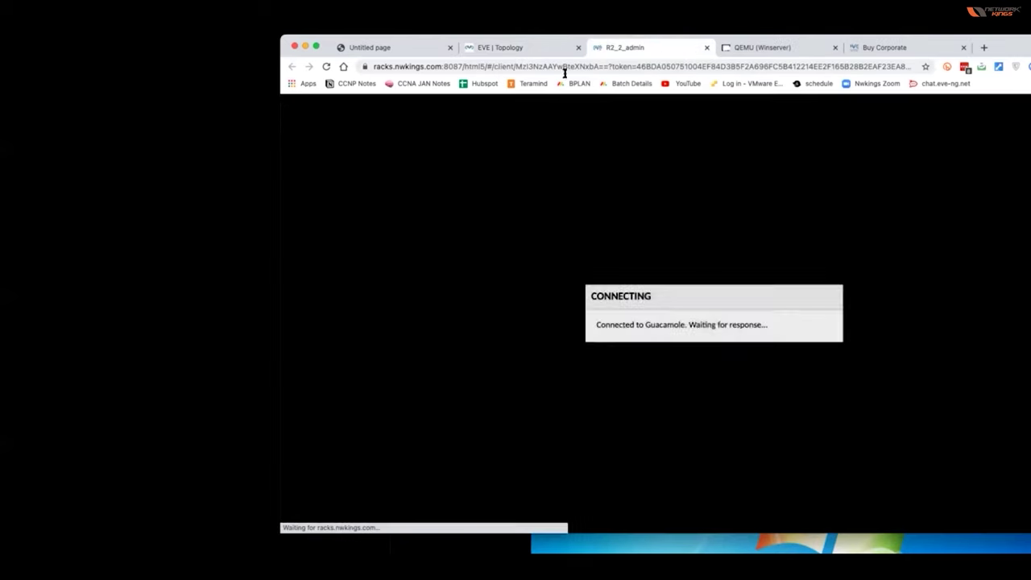
click(524, 51)
right_click(609, 48)
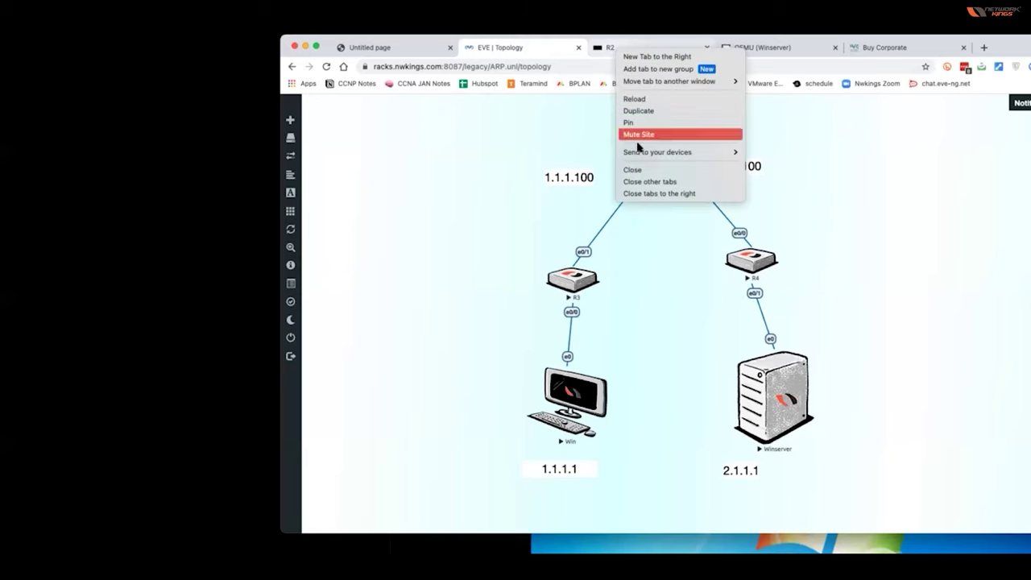
click(490, 137)
drag(609, 48, 660, 157)
drag(897, 51, 710, 48)
click(995, 158)
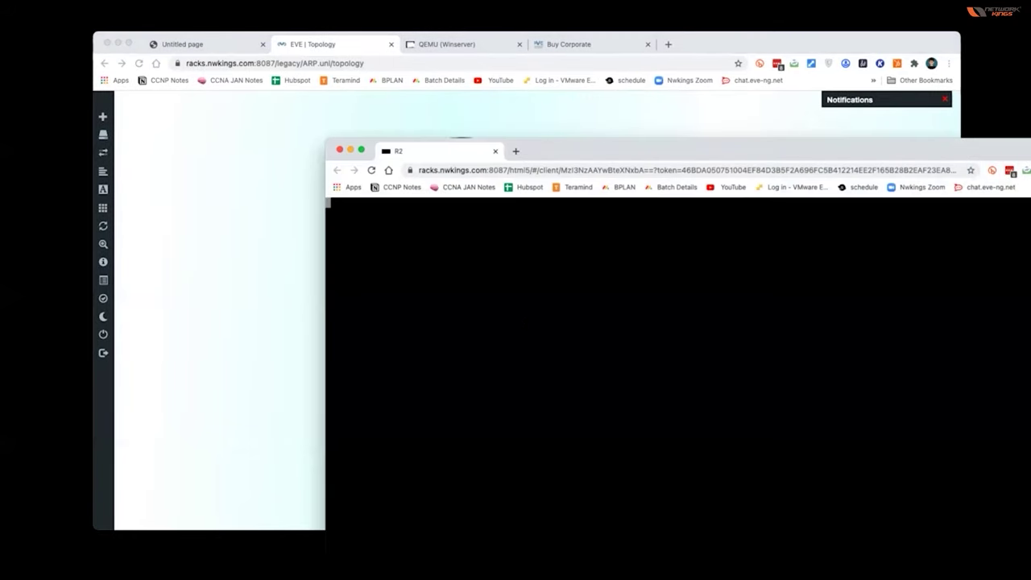
Arrange the windows and answer 'no' to R2's initial configuration dialog.
key(Return)
key(Return)
key(Return)
drag(560, 151, 721, 155)
text(yes)
drag(759, 48, 647, 47)
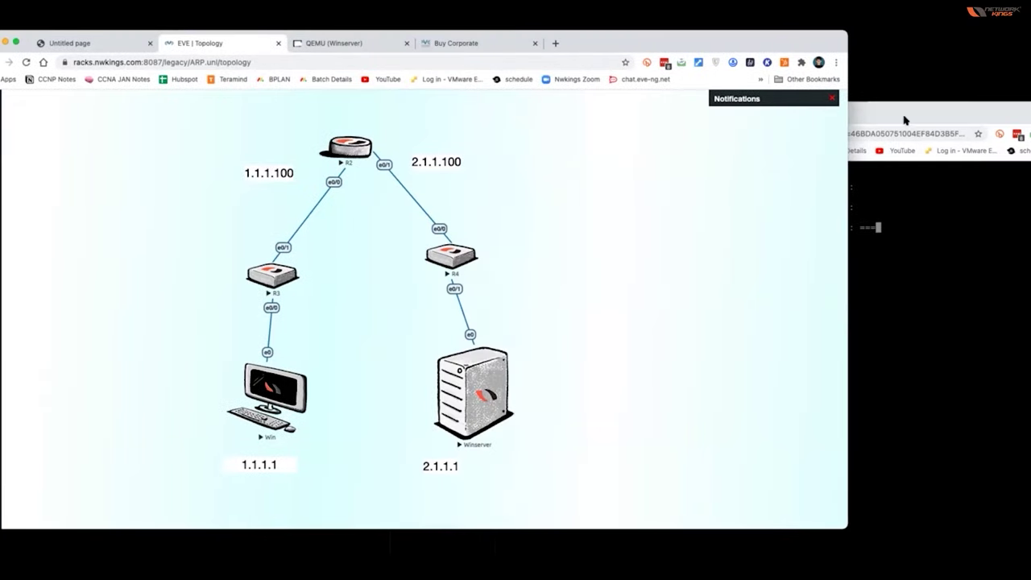
drag(902, 116, 906, 80)
key(BackSpace)
key(BackSpace)
key(BackSpace)
text(no)
key(Return)
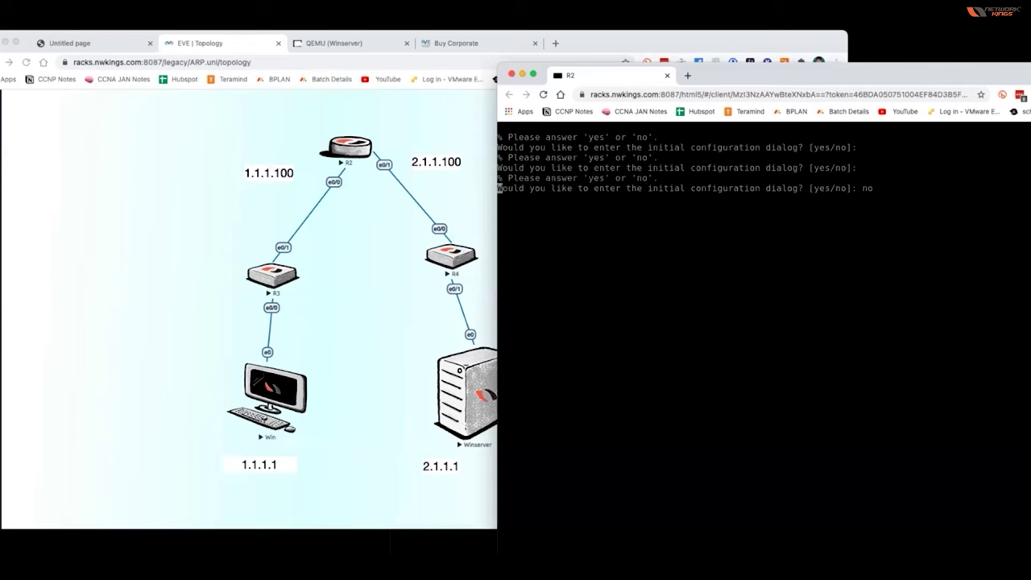
Enter configuration mode and give R2's e0/0 1.1.1.100 255.0.0.0 with no shutdown.
key(Return)
text(en)
key(Tab)
key(Return)
text(conf t)
key(Return)
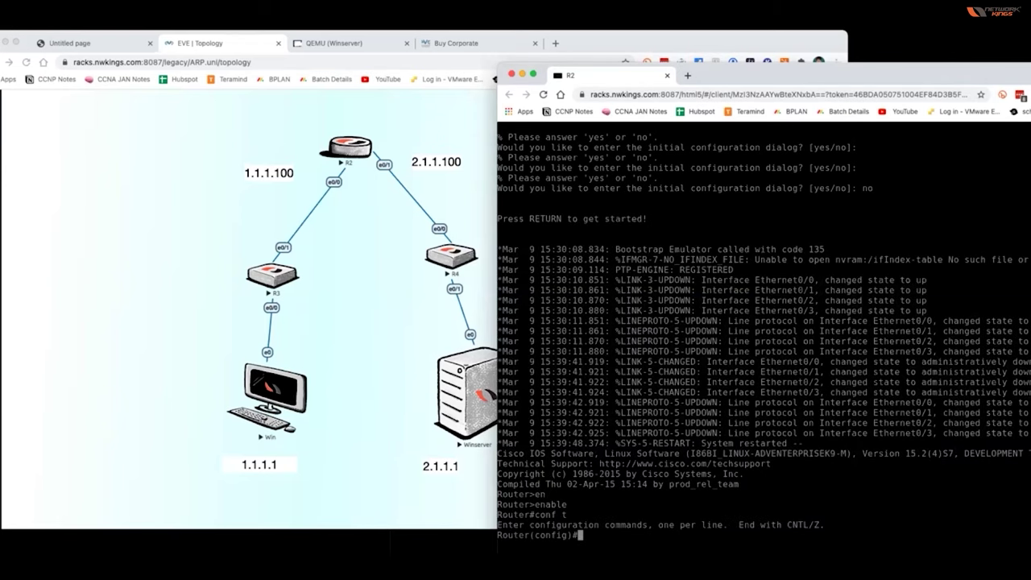
key(Return)
key(Return)
text(int )
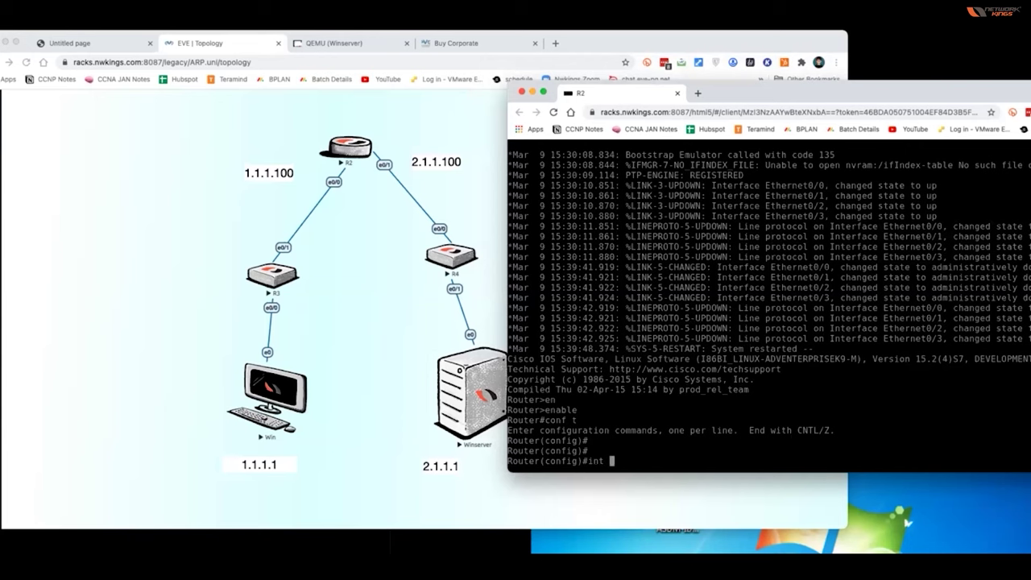
text(e0/0)
key(Return)
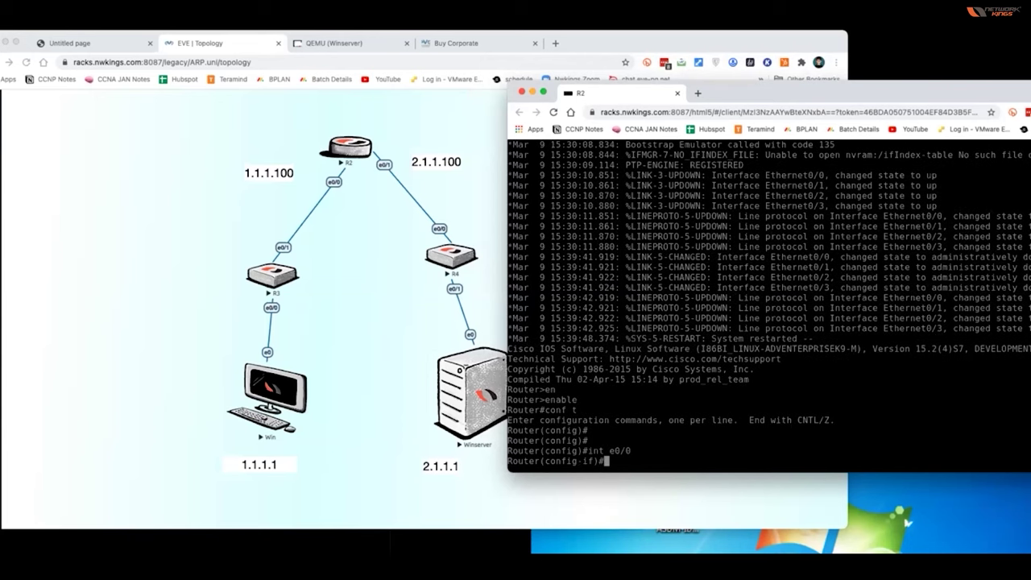
text(ip add)
key(Tab)
text(1.)
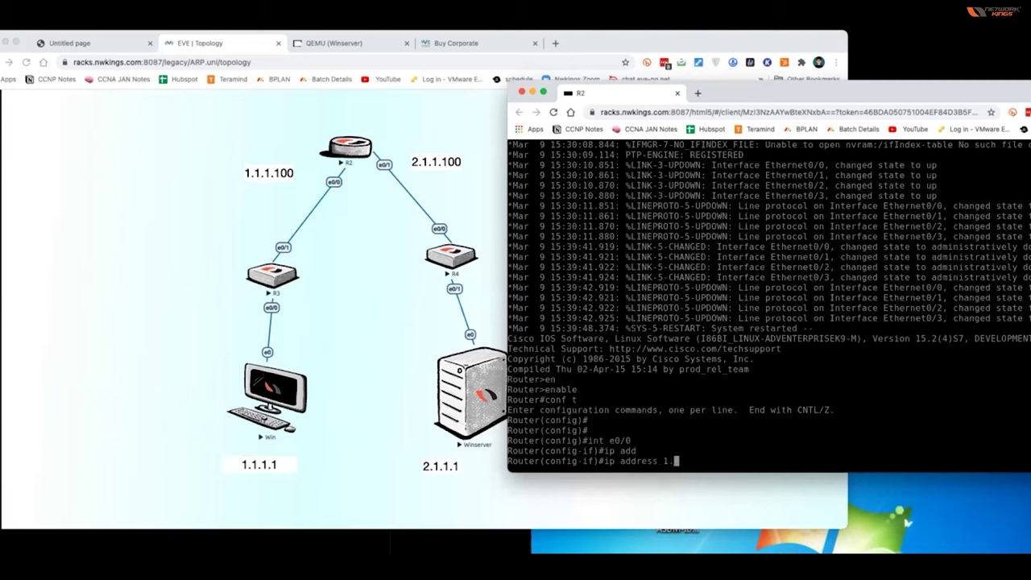
text(1.1.100 255.0.0.0)
key(Return)
text(nmo s)
key(BackSpace)
key(BackSpace)
key(BackSpace)
key(BackSpace)
key(BackSpace)
text(no sh)
key(Tab)
key(Return)
Give R2's e0/1 2.1.1.100 255.0.0.0 with no shutdown.
key(Return)
key(Return)
text(int e0/1)
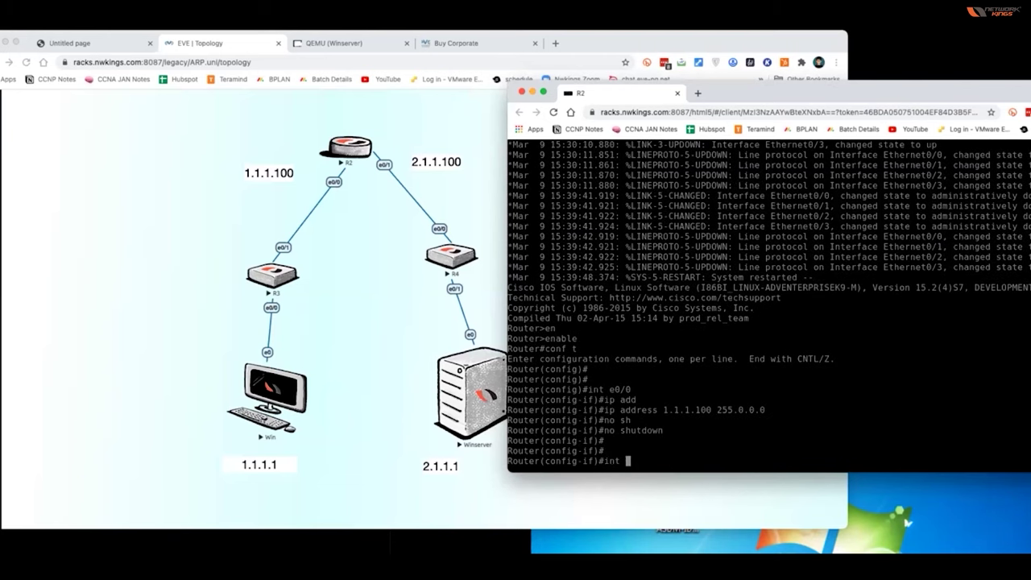
key(Return)
text(ip add)
key(Tab)
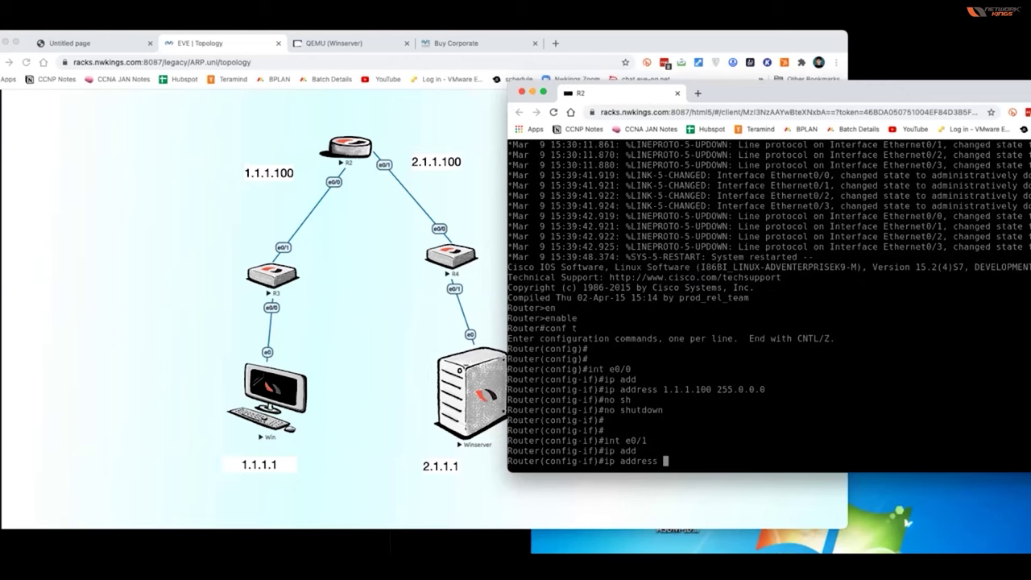
text(2.1.1.10)
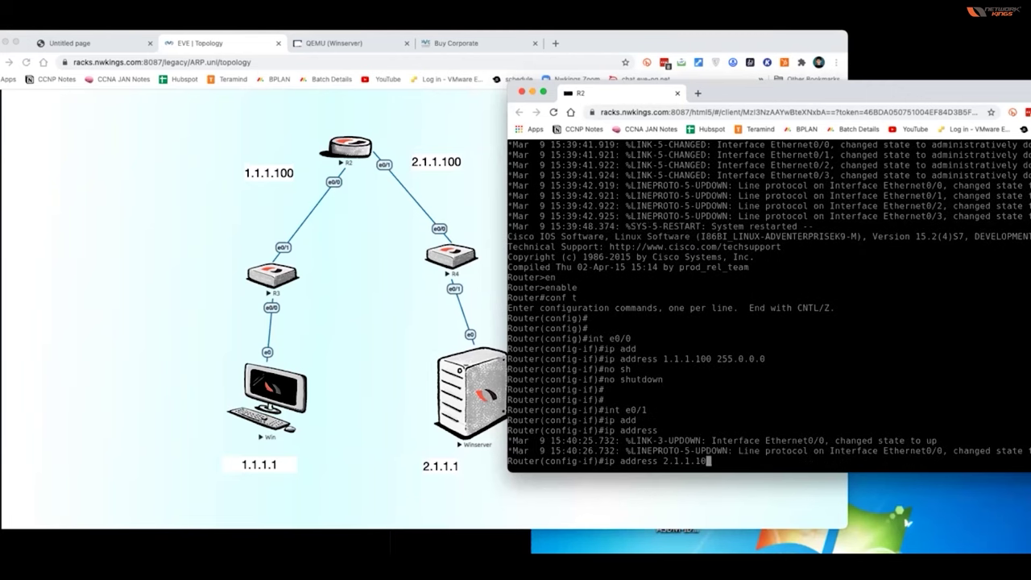
text(0 255.0.0.0)
key(Return)
text(no sh)
key(Tab)
key(Return)
key(Return)
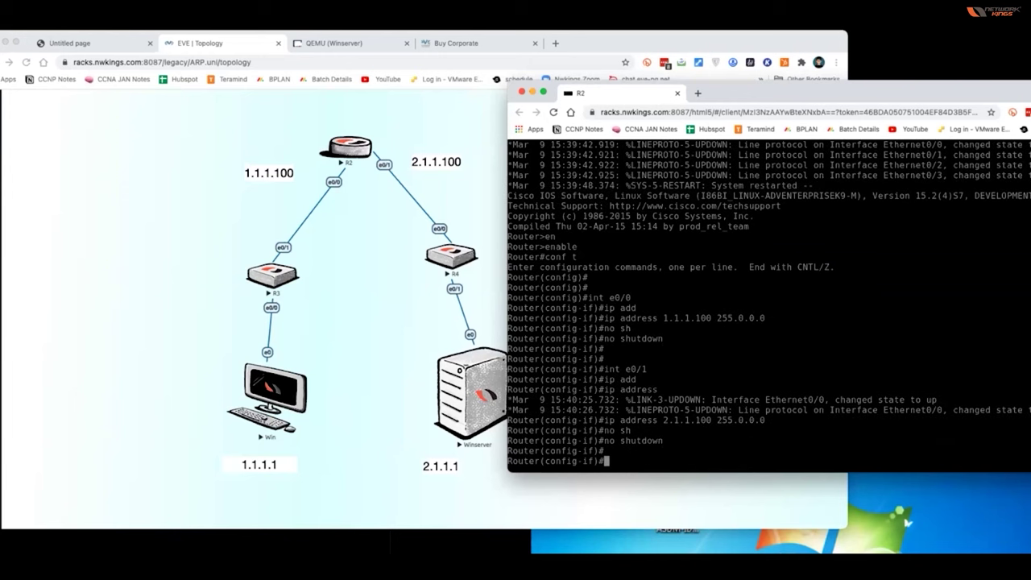
Run show ip route, highlight connected 1.0.0.0 and 2.0.0.0, and bring the Win PC console forward.
text(end)
key(Return)
text(show ip)
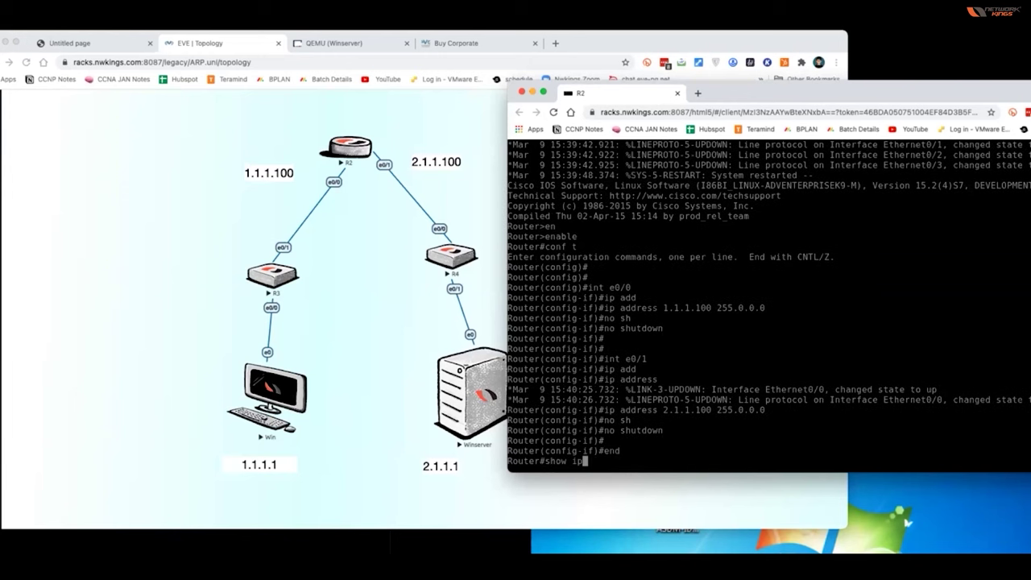
text( route)
key(Return)
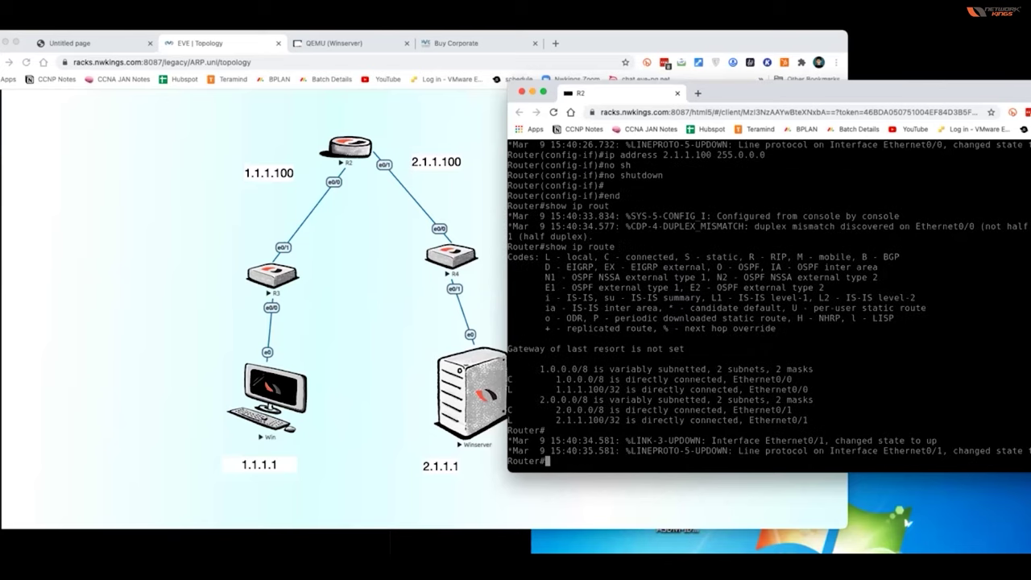
drag(545, 380, 596, 379)
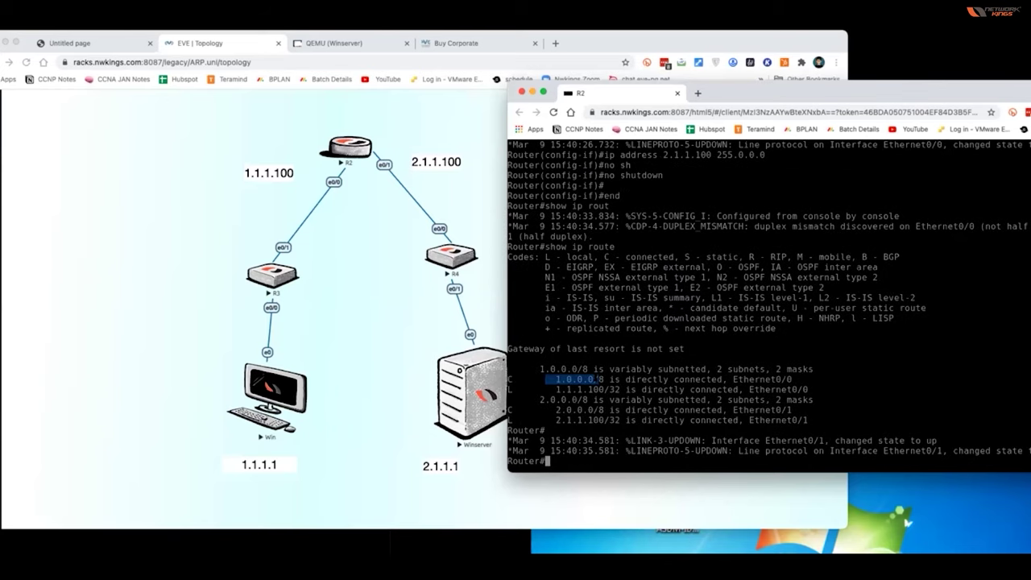
drag(556, 410, 597, 410)
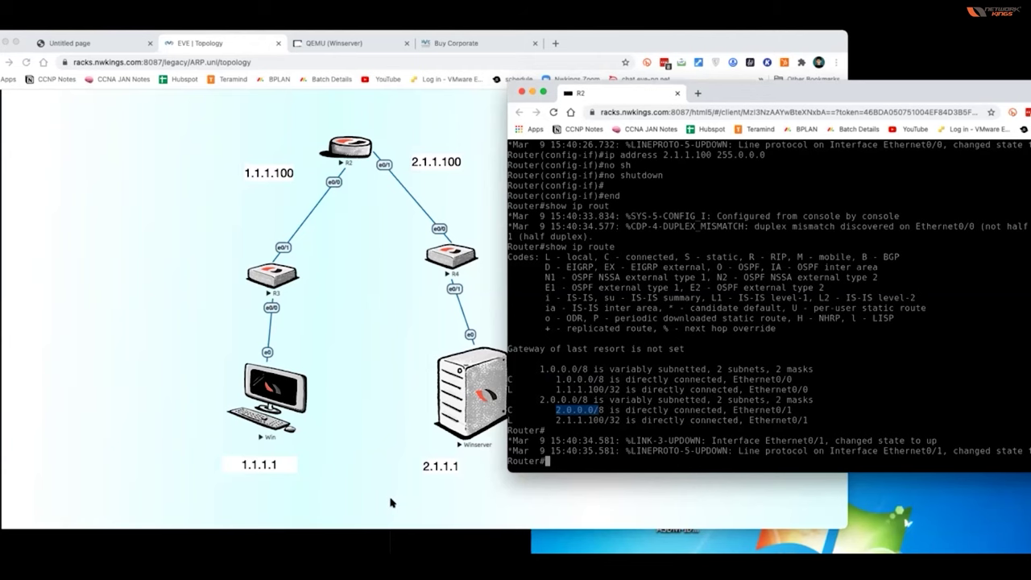
click(761, 545)
Ping 2.1.1.1 twice from the Win PC's command prompt with zero packet loss.
drag(642, 297, 602, 92)
click(545, 478)
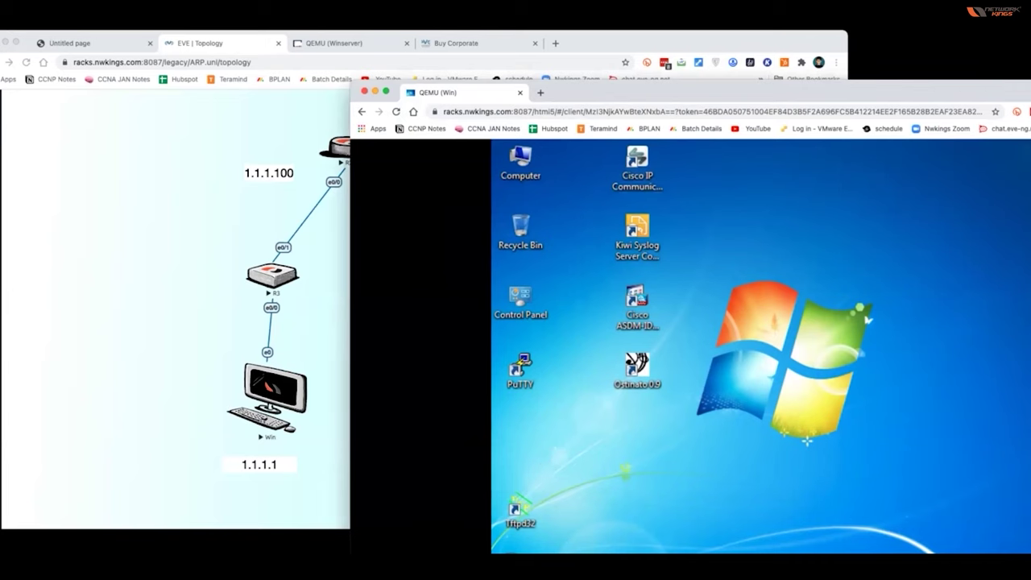
text(p)
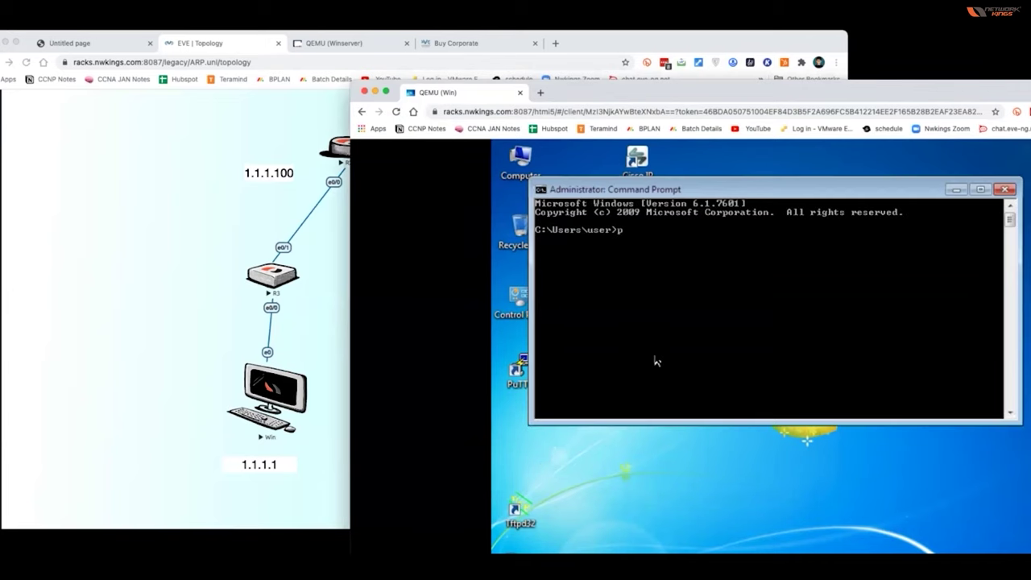
text(ing 2.1.1.1)
key(Return)
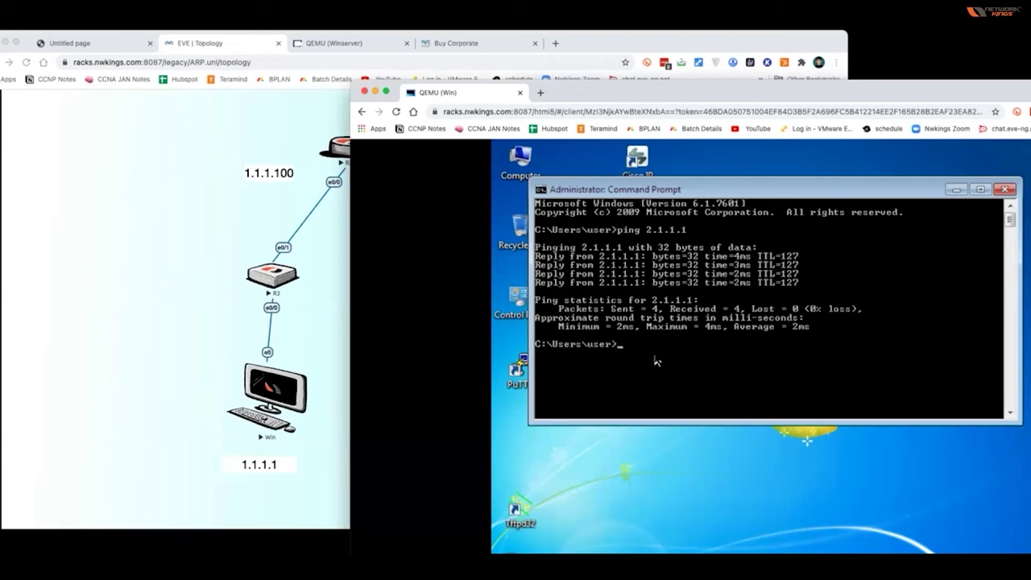
key(Up)
key(Return)
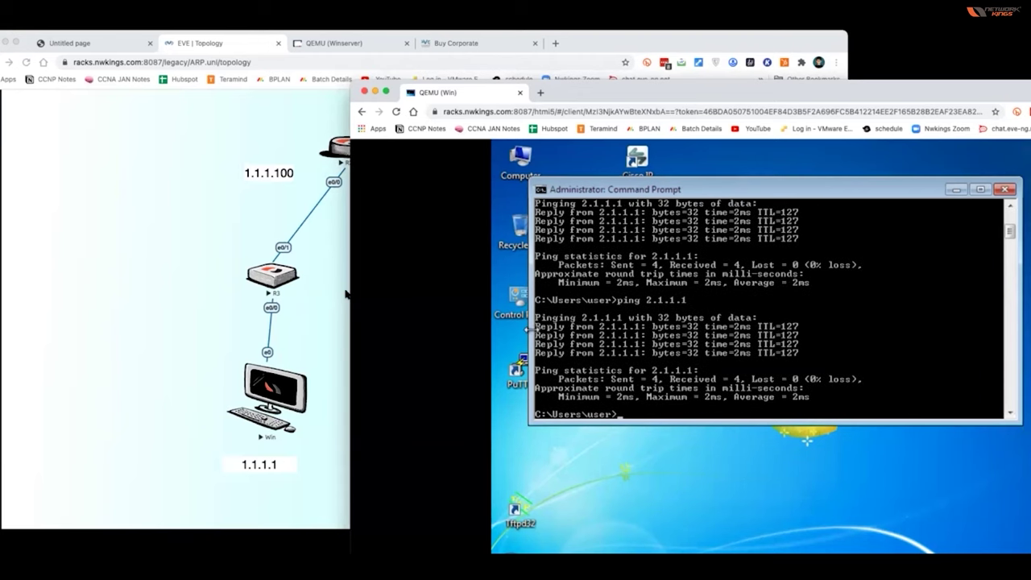
Run arp -a on the Win PC, showing 1.1.1.100 in its ARP table.
click(330, 276)
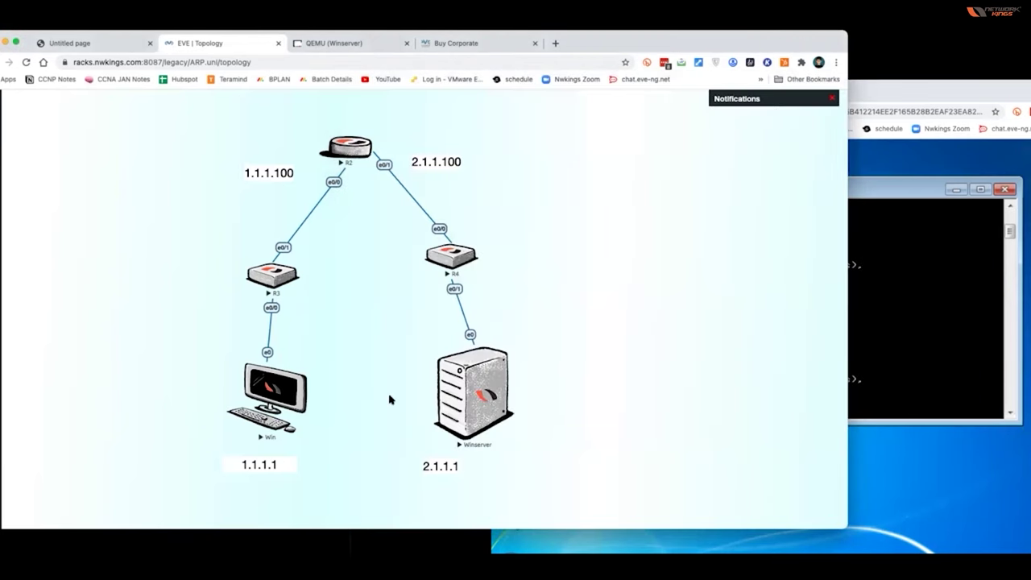
click(853, 362)
key(Return)
key(Return)
text(arp -a)
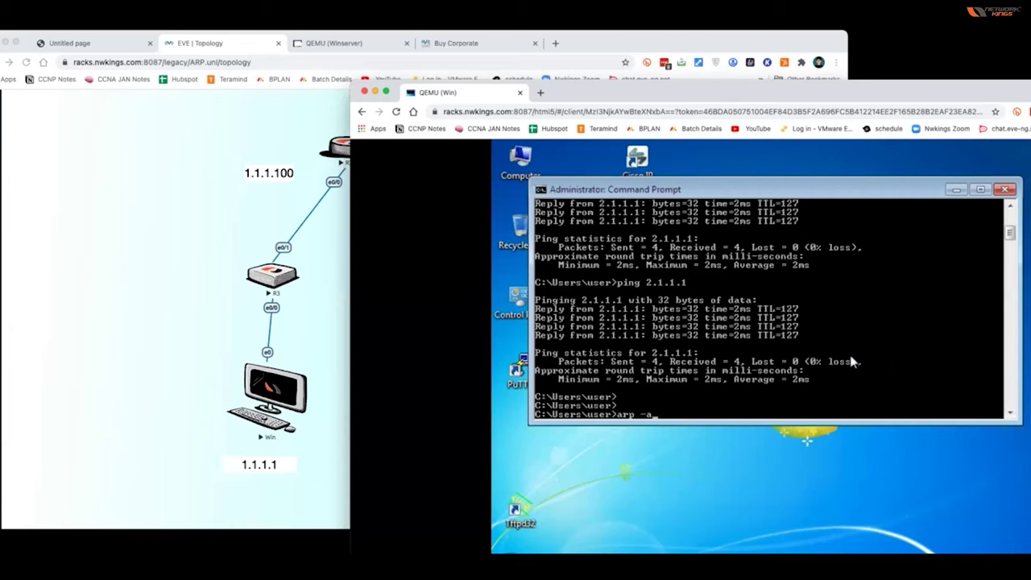
key(Return)
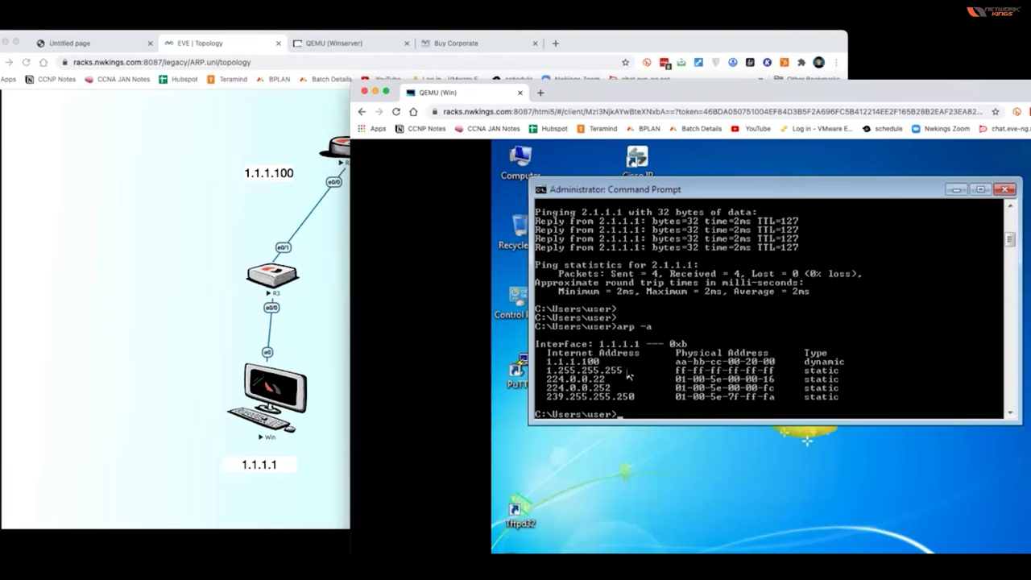
click(327, 303)
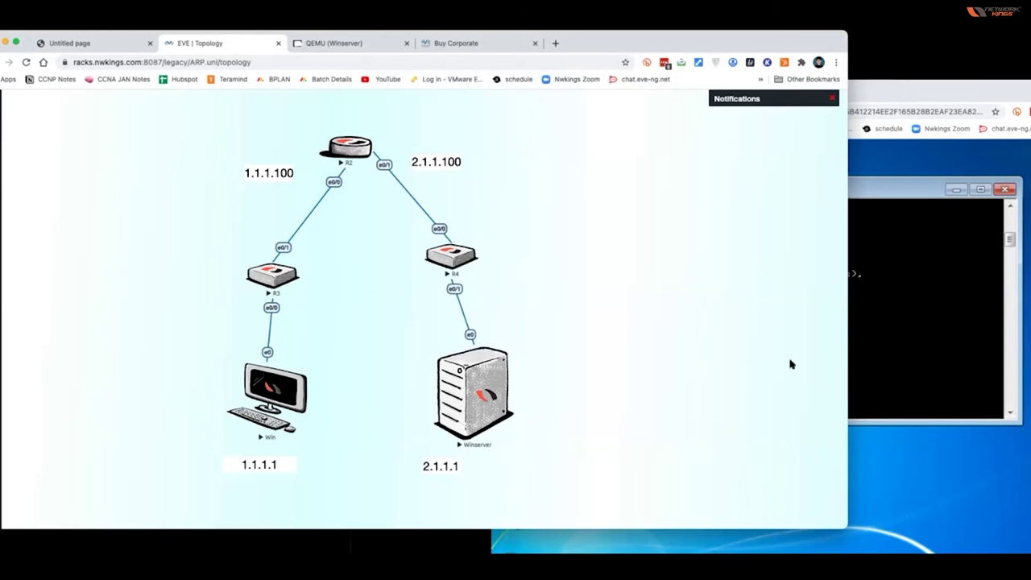
Run show arp on R2 and highlight 1.1.1.1 → 5000.0001.0000 and 2.1.1.1 → 5000.0005.0000.
click(347, 149)
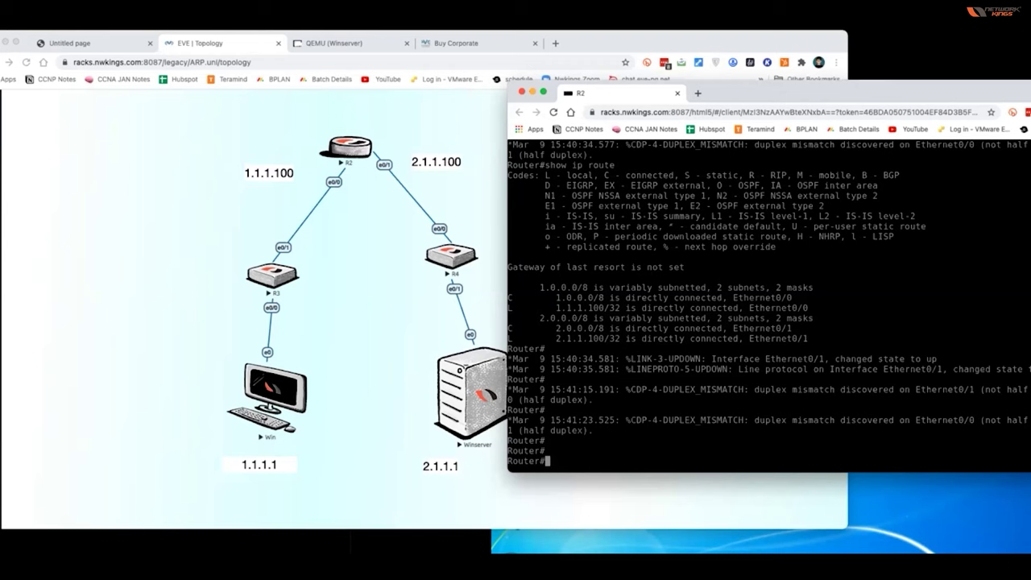
text(show arp)
key(Tab)
key(Return)
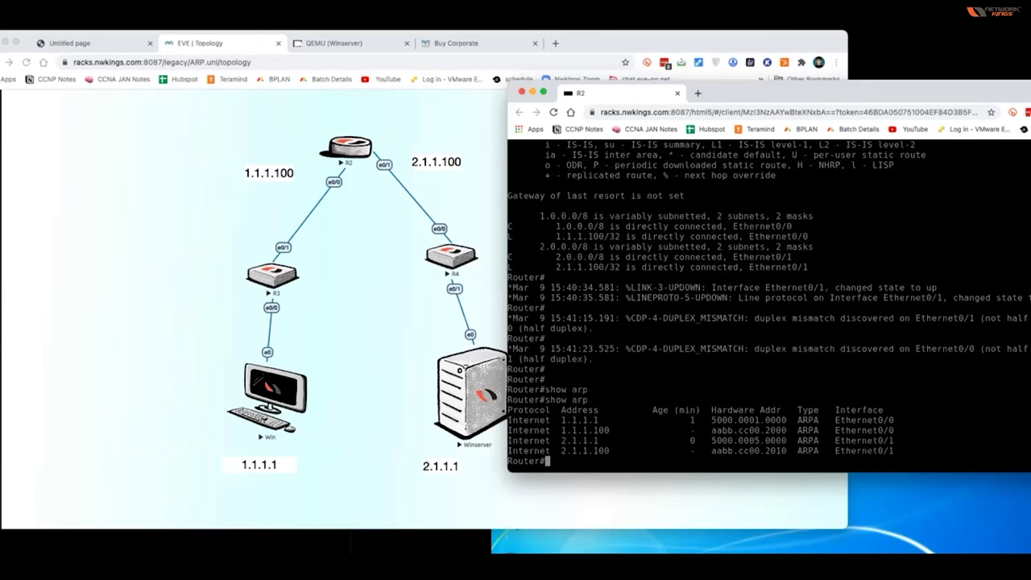
drag(562, 420, 609, 419)
drag(712, 420, 786, 419)
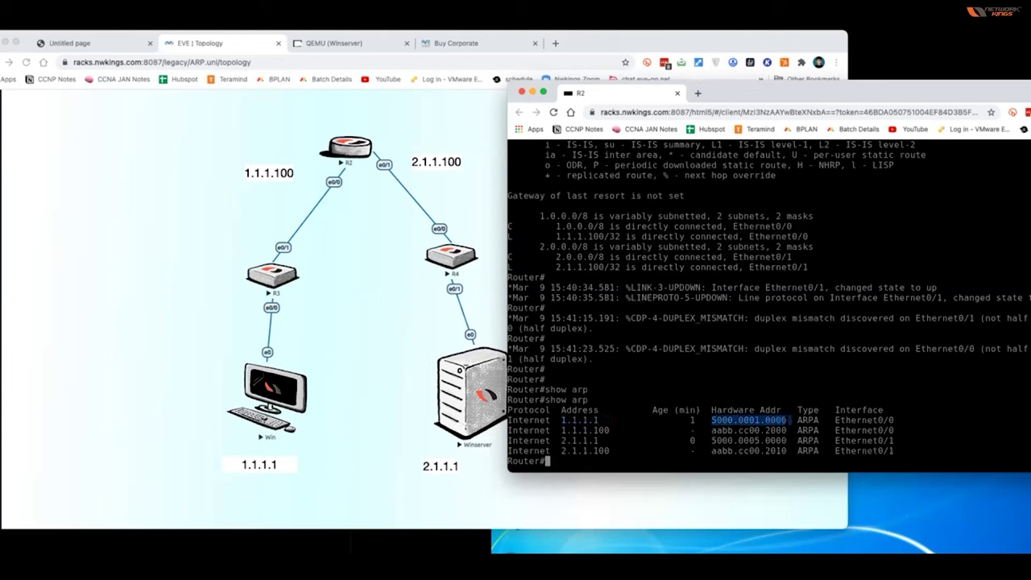
drag(555, 441, 609, 440)
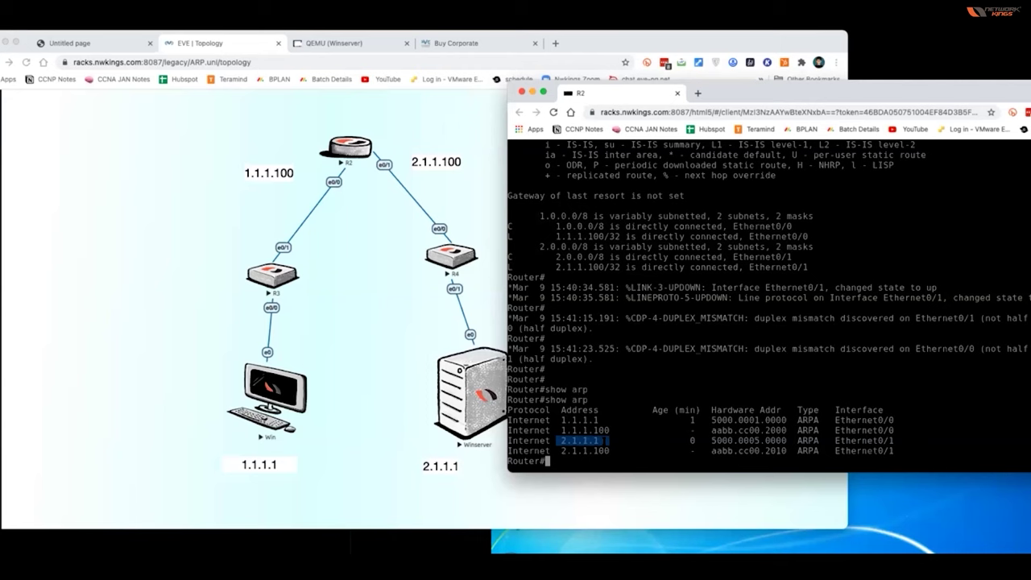
drag(709, 409, 796, 409)
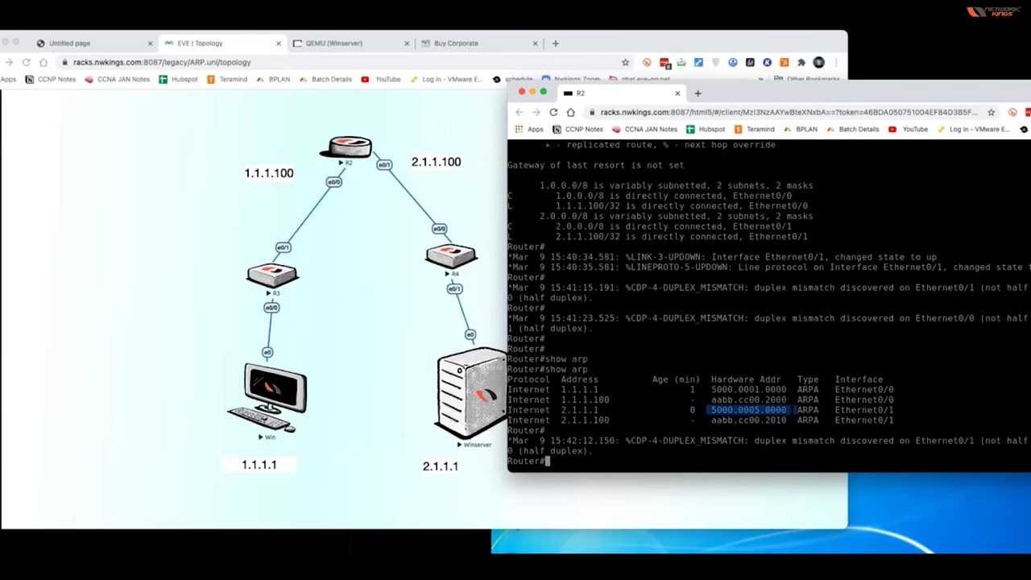
Explore the traceroute ? help options on R2, then abandon the command.
key(Return)
text(tr)
key(Tab)
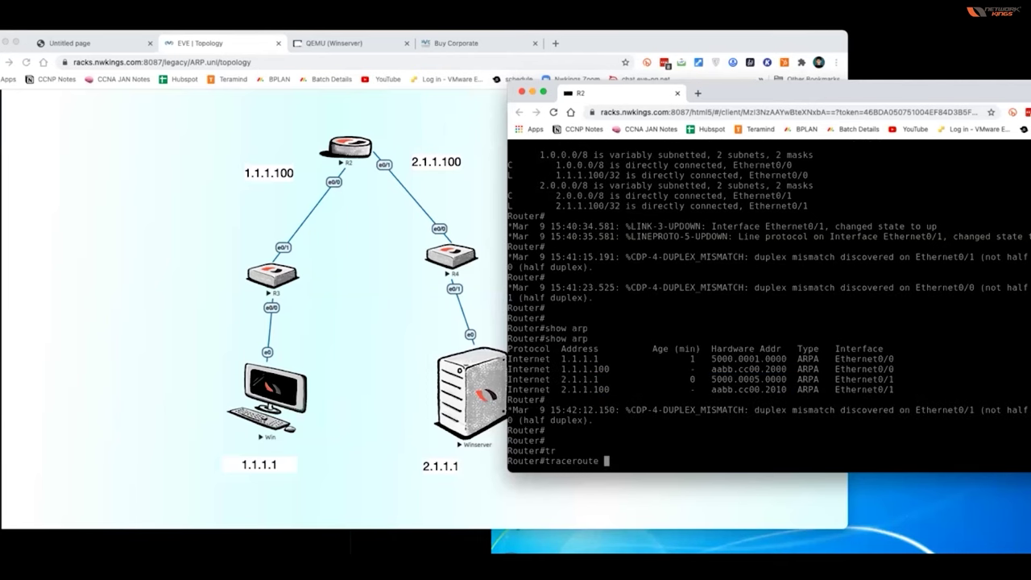
text(mac)
key(Tab)
text(?)
key(BackSpace)
key(BackSpace)
key(BackSpace)
text(?)
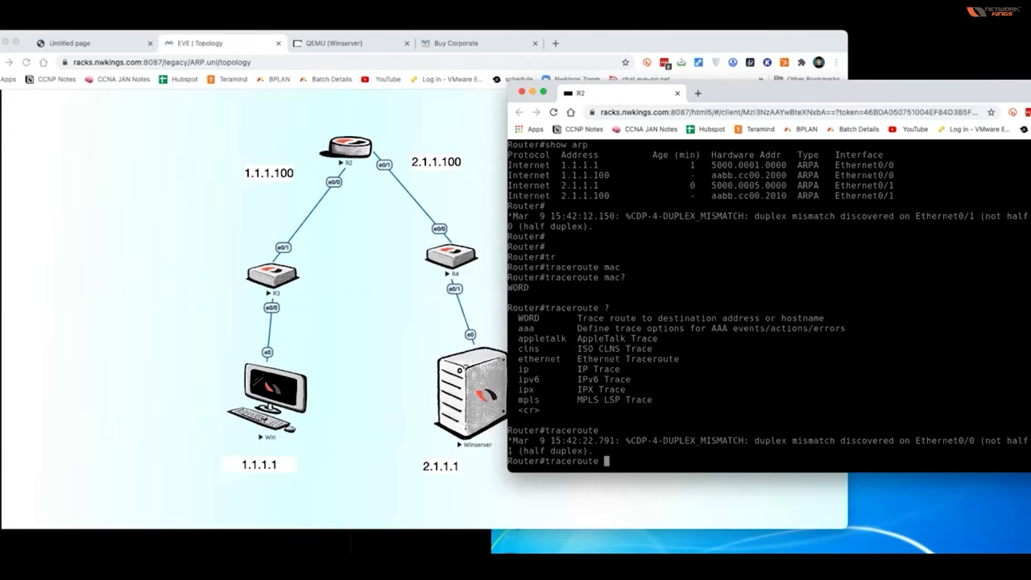
text(et)
key(Tab)
text(?)
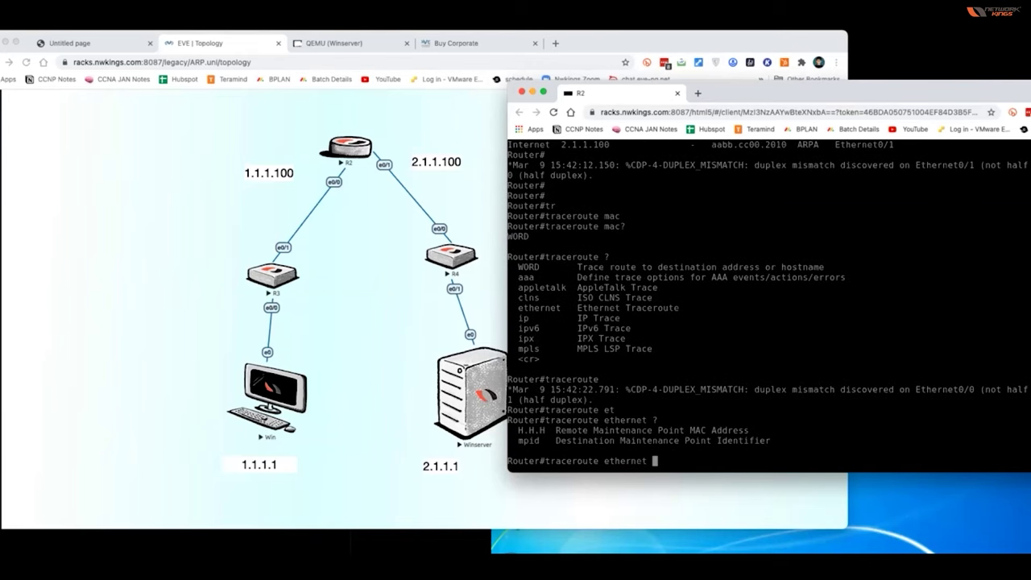
key(ctrl+c)
Run show arp on R2 again and highlight the 1.1.1.1 entry and its MAC 5000.0001.0000.
key(Return)
key(Return)
key(Return)
key(Return)
text(show arp)
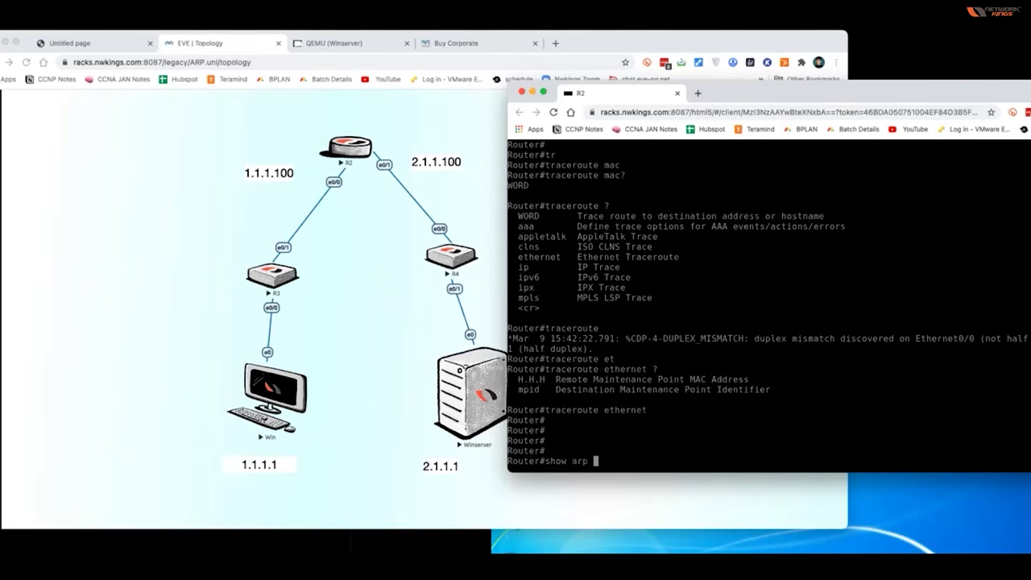
key(Return)
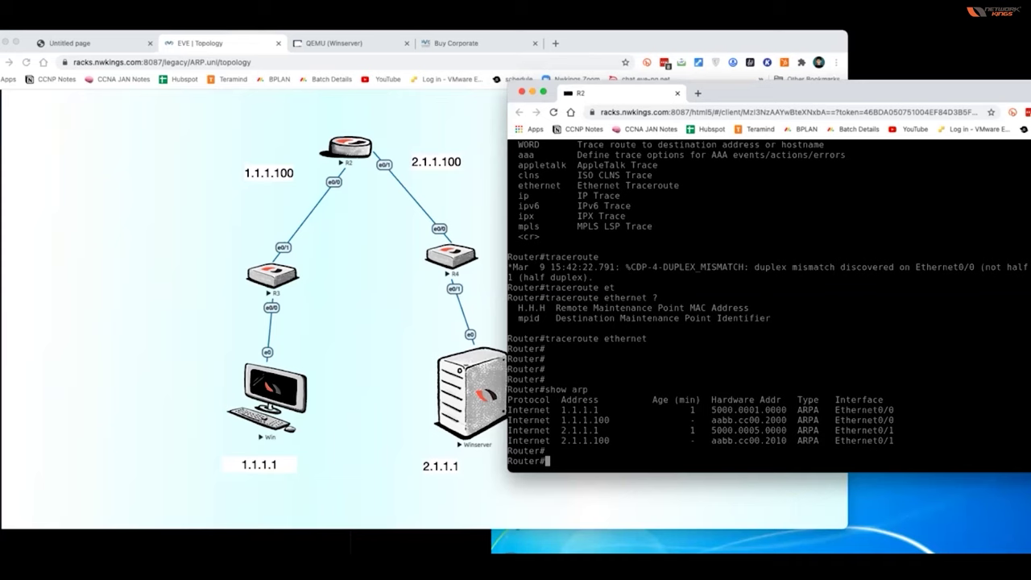
drag(555, 410, 604, 410)
drag(709, 410, 796, 410)
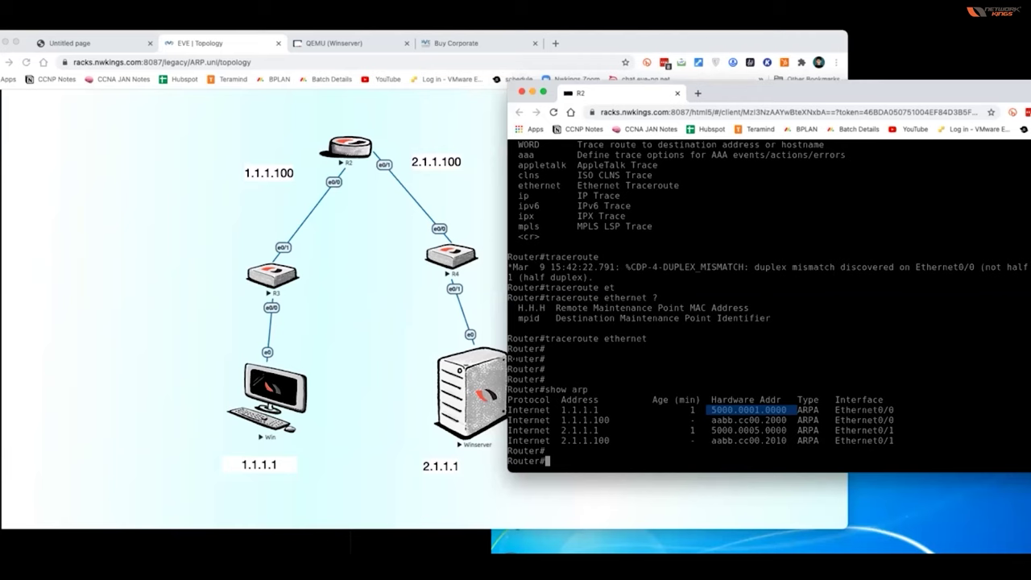
key(super+shift+a)
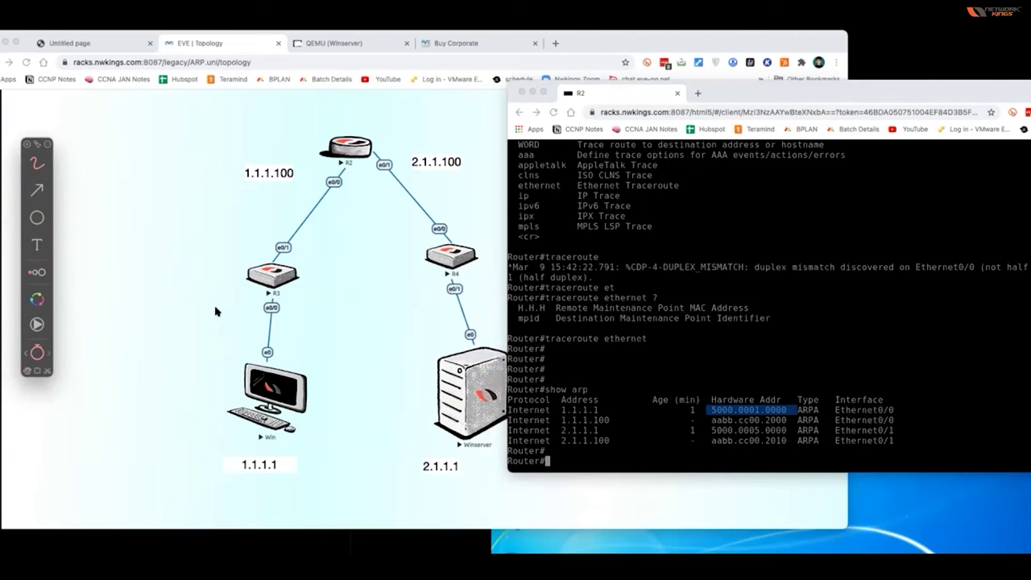
Sketch a path from the Win PC to R2's e0/0, with boxes and a 'PC-' label.
mouse_move(227, 364)
mouse_down()
mouse_move(227, 308)
mouse_move(242, 274)
mouse_move(339, 173)
mouse_up()
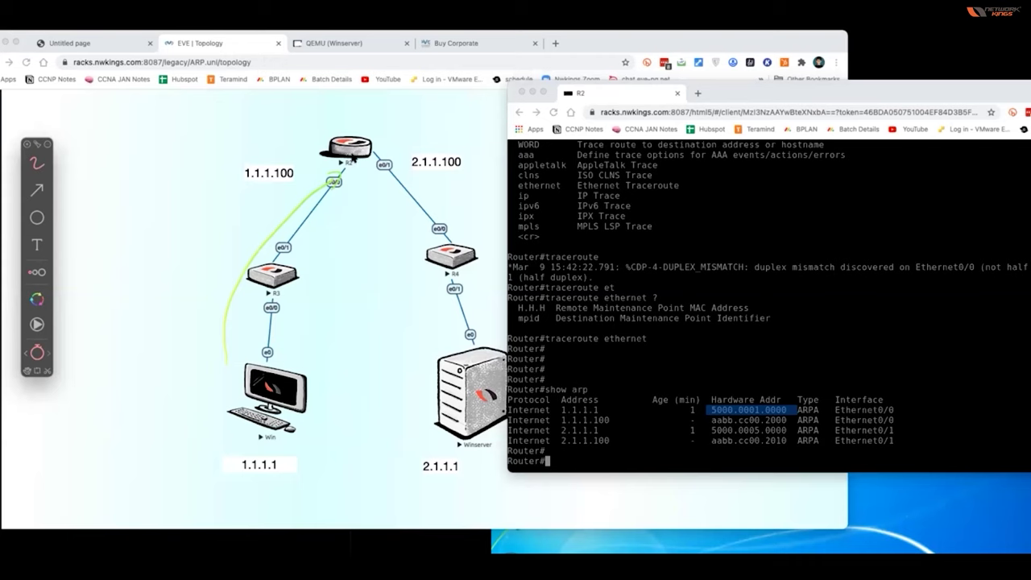
mouse_move(224, 403)
mouse_down()
mouse_move(180, 377)
mouse_move(115, 441)
mouse_move(228, 433)
mouse_up()
mouse_move(327, 140)
mouse_down()
mouse_move(324, 98)
mouse_move(184, 165)
mouse_move(332, 169)
mouse_up()
mouse_move(193, 136)
mouse_down()
mouse_move(200, 120)
mouse_move(230, 126)
mouse_up()
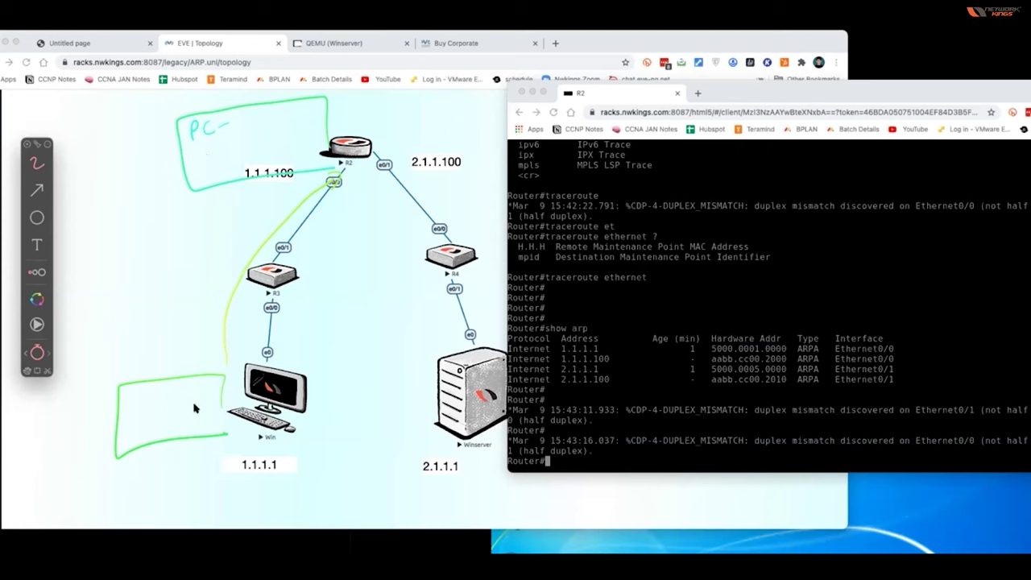
drag(133, 369, 134, 381)
mouse_move(367, 135)
mouse_down()
mouse_move(367, 108)
mouse_move(369, 148)
mouse_move(480, 264)
mouse_move(488, 352)
mouse_move(501, 343)
mouse_move(488, 350)
mouse_up()
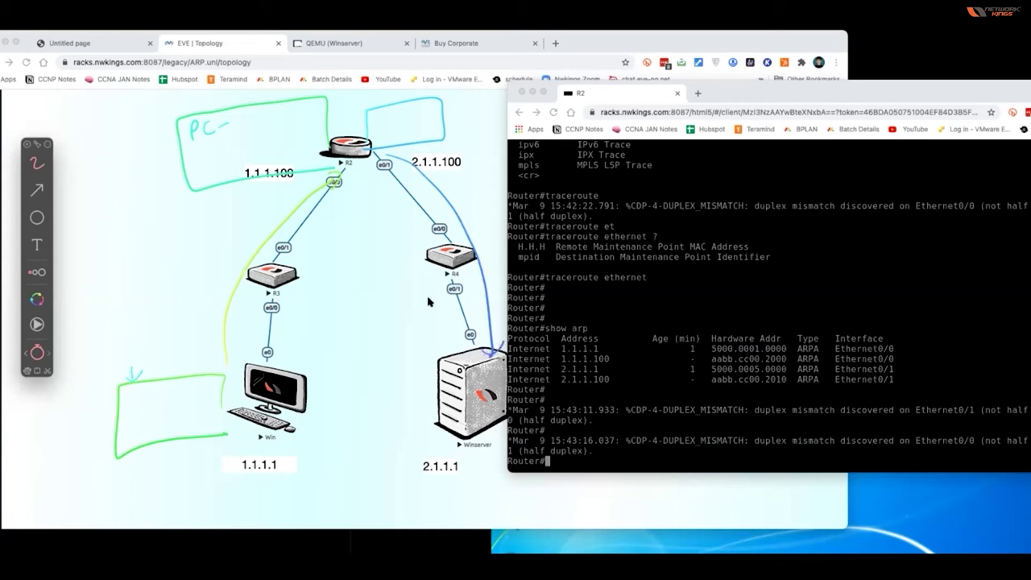
mouse_move(443, 369)
mouse_down()
mouse_move(390, 379)
mouse_move(434, 417)
mouse_up()
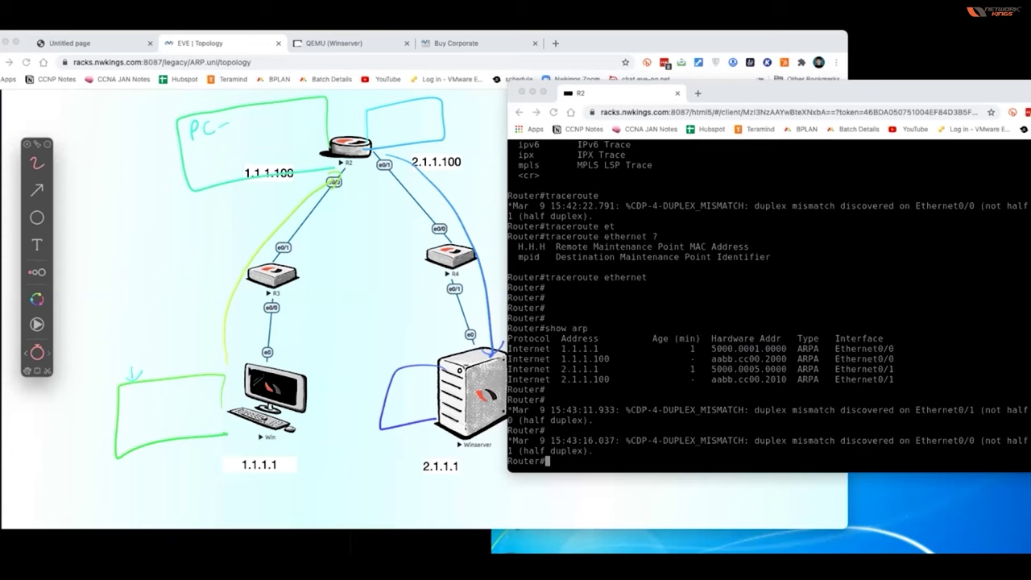
Write and circle 'Gratuitous ARP', circle 1.1.1.1, and draw arrows toward R2's e0/0.
mouse_move(77, 258)
mouse_down()
mouse_move(99, 227)
mouse_move(109, 238)
mouse_move(116, 230)
mouse_move(81, 271)
mouse_move(83, 290)
mouse_move(121, 258)
mouse_move(190, 239)
mouse_up()
drag(80, 290, 185, 251)
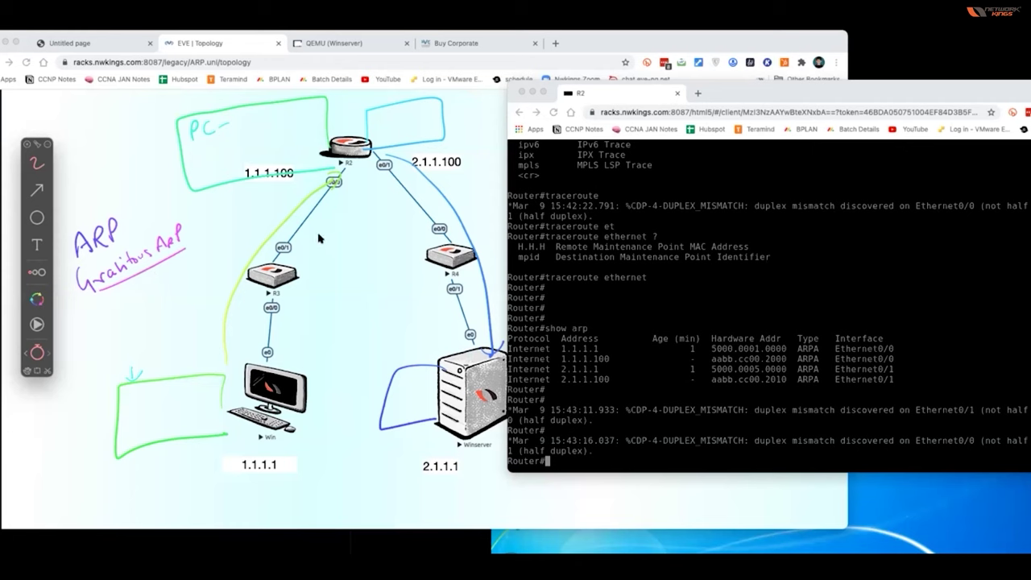
mouse_move(255, 452)
mouse_down()
mouse_move(274, 483)
mouse_move(262, 453)
mouse_up()
mouse_move(284, 300)
mouse_down()
mouse_move(342, 371)
mouse_move(339, 394)
mouse_move(348, 364)
mouse_up()
mouse_move(305, 142)
mouse_down()
mouse_move(311, 166)
mouse_move(319, 153)
mouse_up()
mouse_move(327, 435)
mouse_down()
mouse_move(356, 408)
mouse_move(360, 420)
mouse_move(340, 439)
mouse_move(359, 417)
mouse_move(318, 438)
mouse_move(348, 403)
mouse_move(321, 437)
mouse_move(296, 439)
mouse_move(323, 439)
mouse_up()
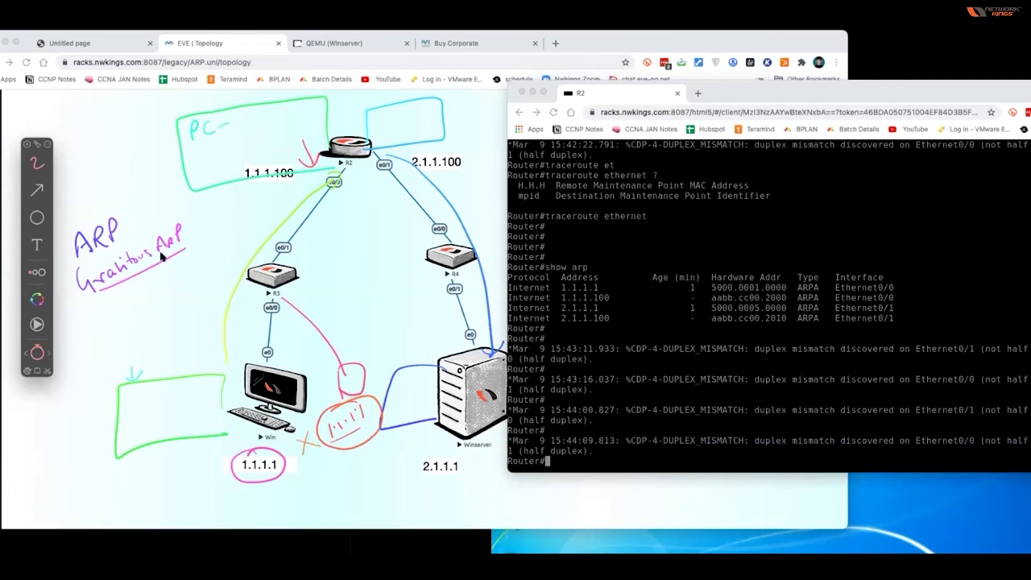
mouse_move(95, 300)
mouse_down()
mouse_move(146, 223)
mouse_move(198, 242)
mouse_up()
mouse_move(153, 276)
mouse_down()
mouse_move(218, 336)
mouse_move(230, 327)
mouse_up()
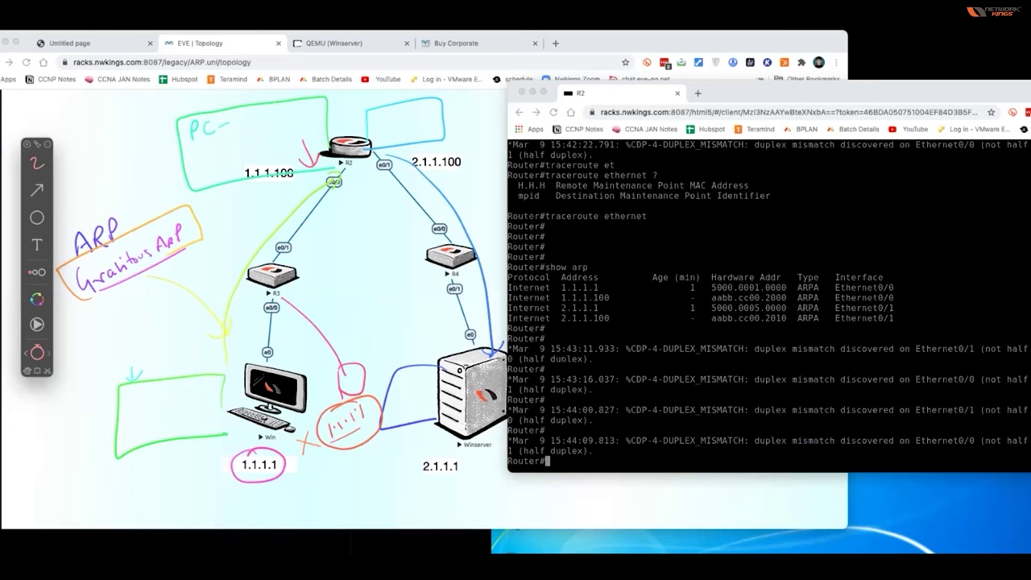
Clear the annotations and assign 1.1.1.1 255.0.0.0 to R2's interface e0/0.
key(Escape)
click(621, 423)
text(conf t)
key(Return)
text(int f)
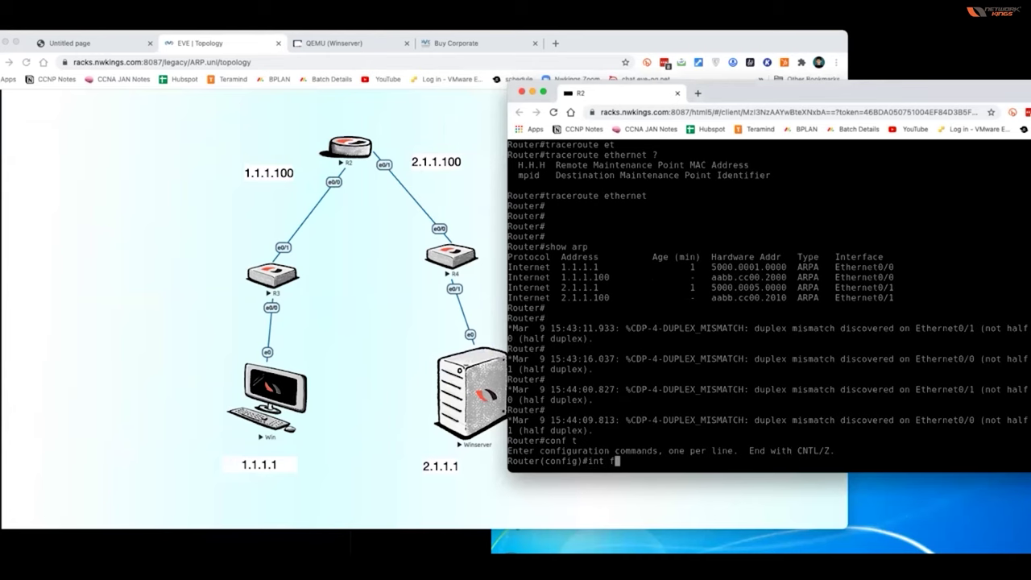
key(BackSpace)
text(e0/0)
key(Return)
text(ip add)
key(Tab)
text(1)
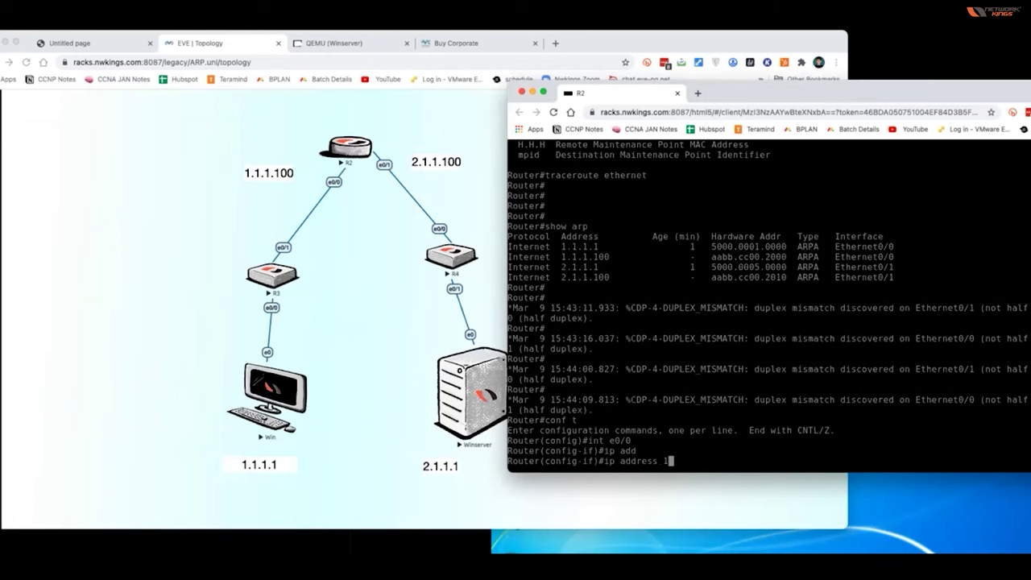
text(.1.1.1 255.0.0.0)
key(Return)
Bring e0/0 up with no shutdown and leave configuration mode.
text(no sh)
key(Tab)
key(Return)
key(Return)
text(end)
key(Return)
key(Return)
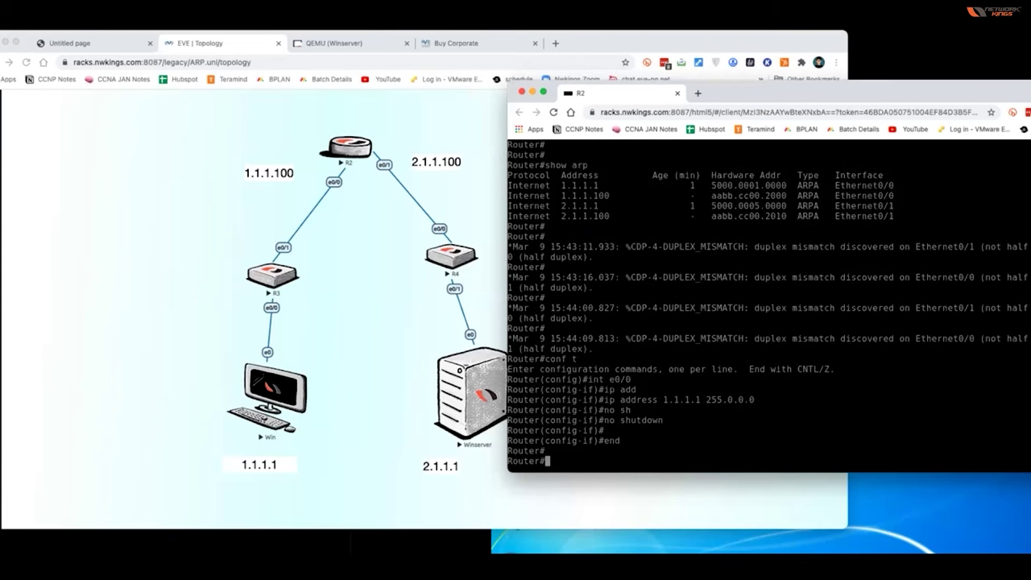
key(Return)
key(Return)
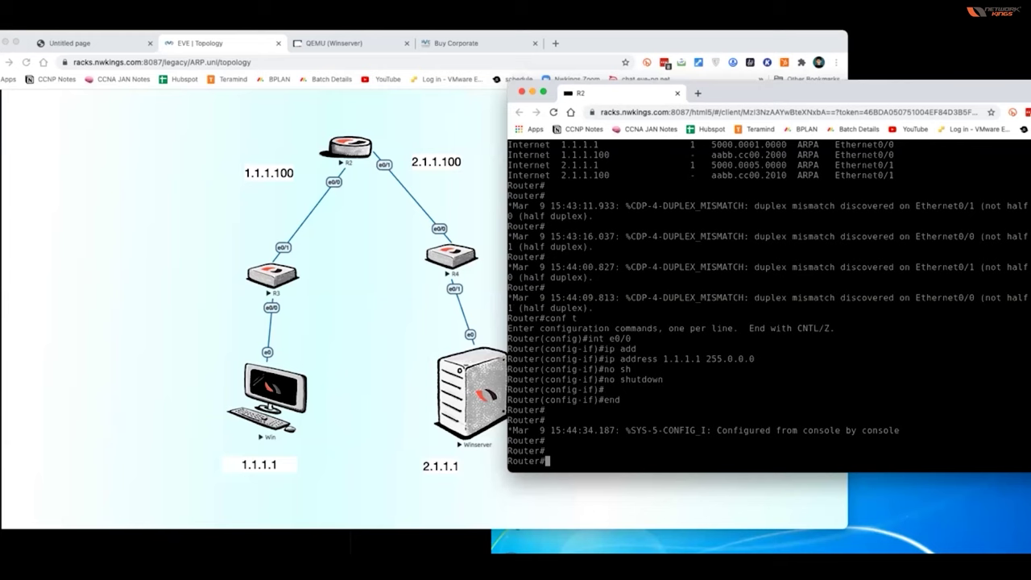
Ping 2.1.1.1 from the Win PC and highlight R2's duplicate-address 1.1.1.1 log line.
click(843, 508)
text(ping 2.1.1.1)
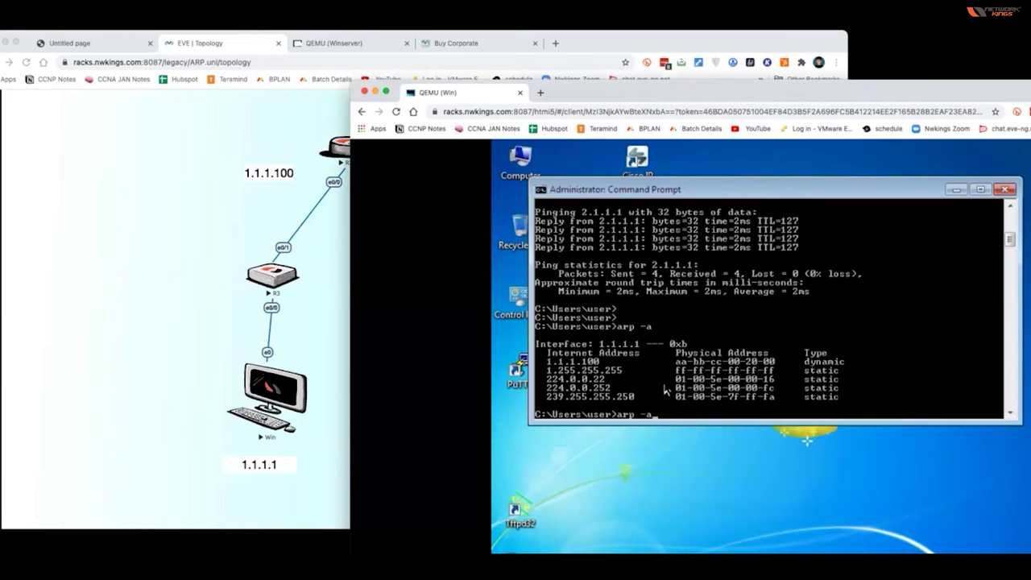
key(Return)
key(super+grave)
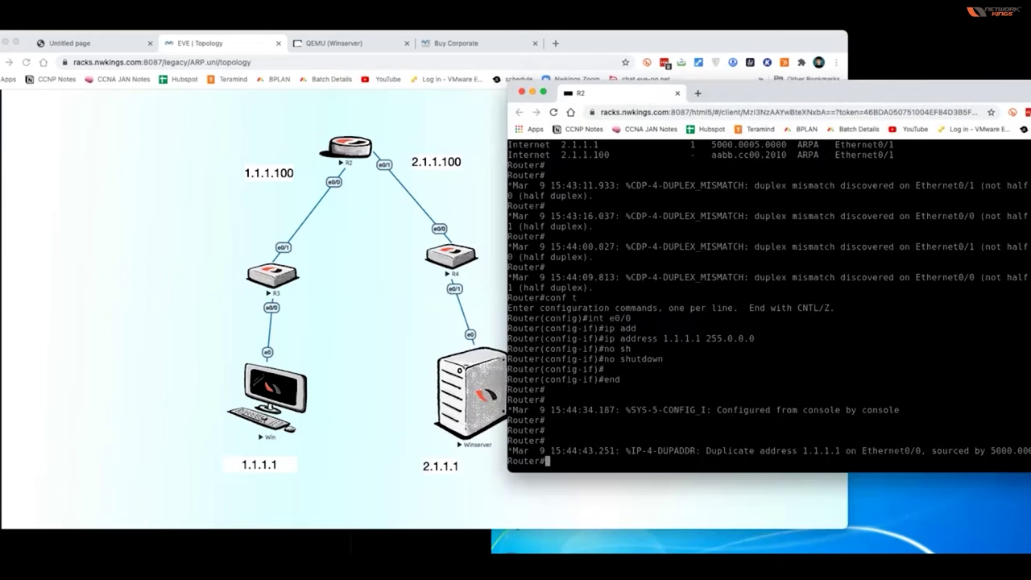
drag(726, 97, 625, 72)
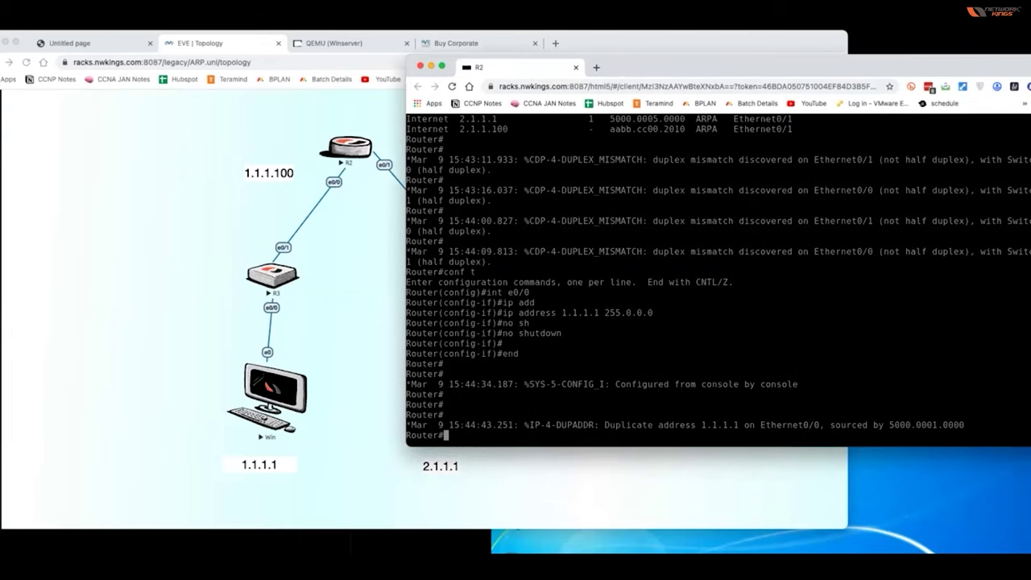
drag(523, 424, 971, 375)
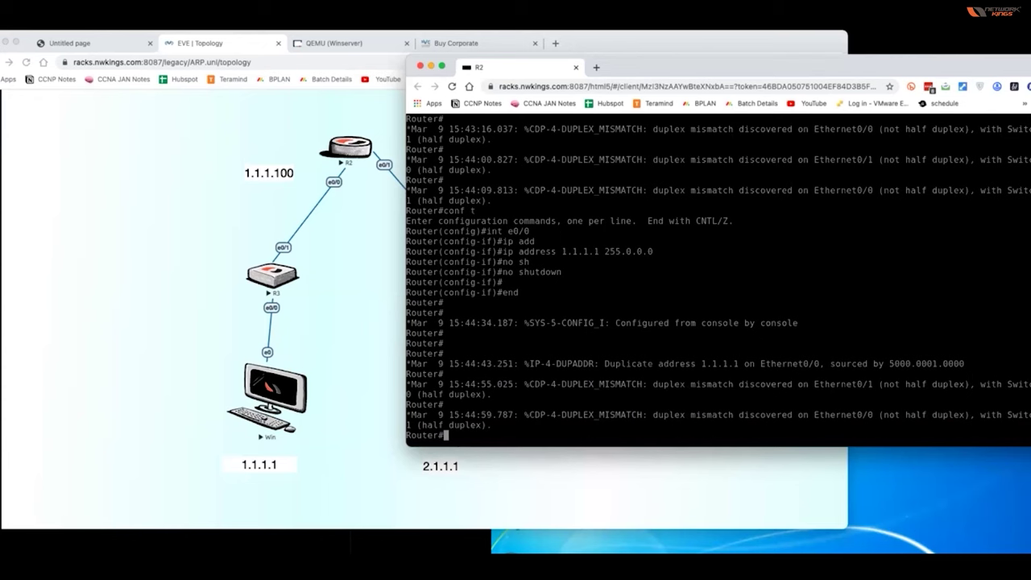
click(105, 42)
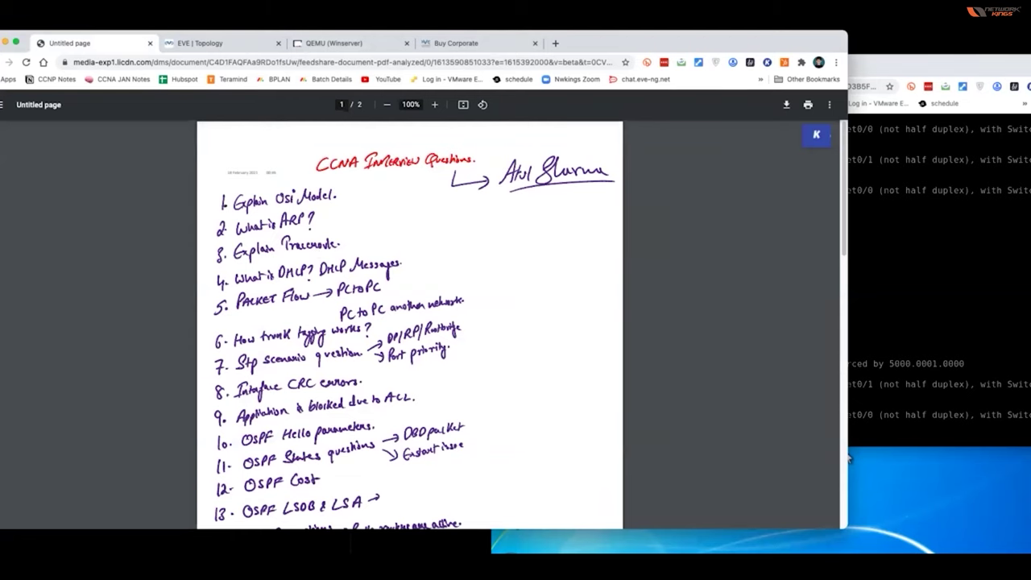
Highlight the 1.1.1.1 address and the duplicate-address log line in R2's console.
click(854, 435)
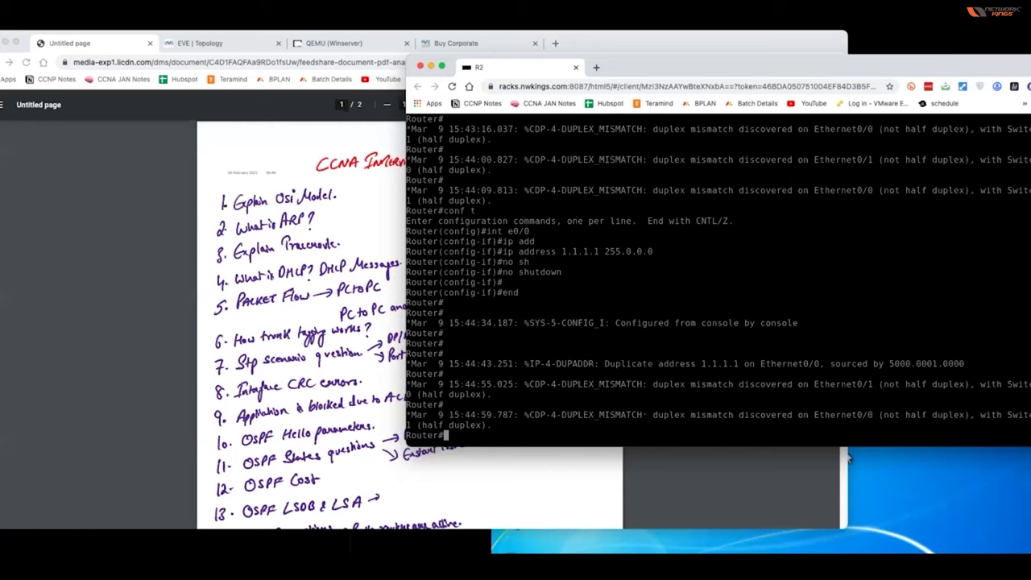
drag(557, 251, 597, 251)
key(Return)
key(Return)
key(Return)
text(conf t)
drag(520, 332, 967, 332)
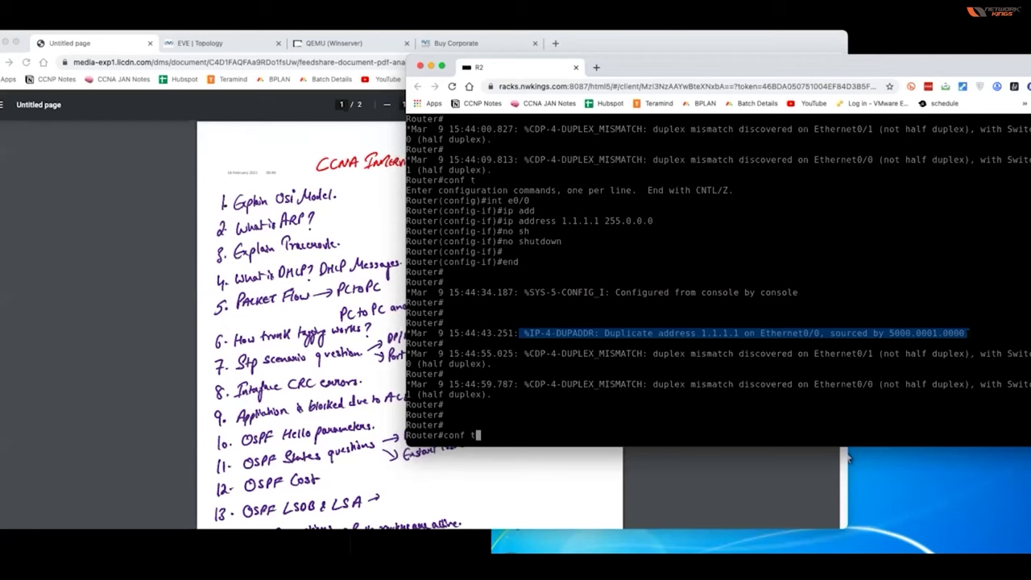
Discard the half-typed conf t and run terminal monitor at R2's Router# prompt.
key(BackSpace)
key(BackSpace)
key(BackSpace)
key(BackSpace)
key(BackSpace)
key(BackSpace)
key(Return)
text(term)
key(Tab)
text(moin)
key(BackSpace)
key(BackSpace)
text(n)
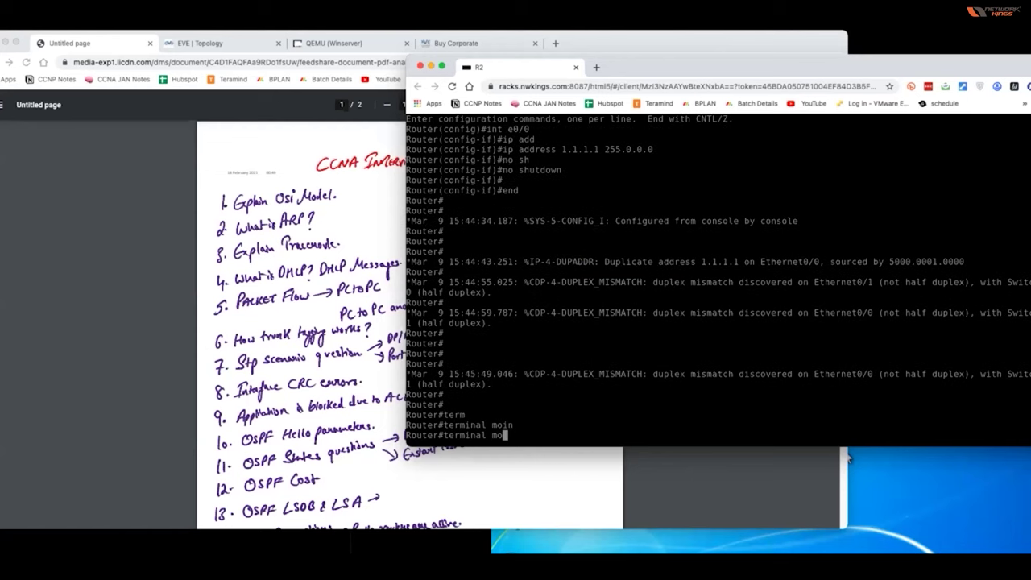
key(Tab)
key(Return)
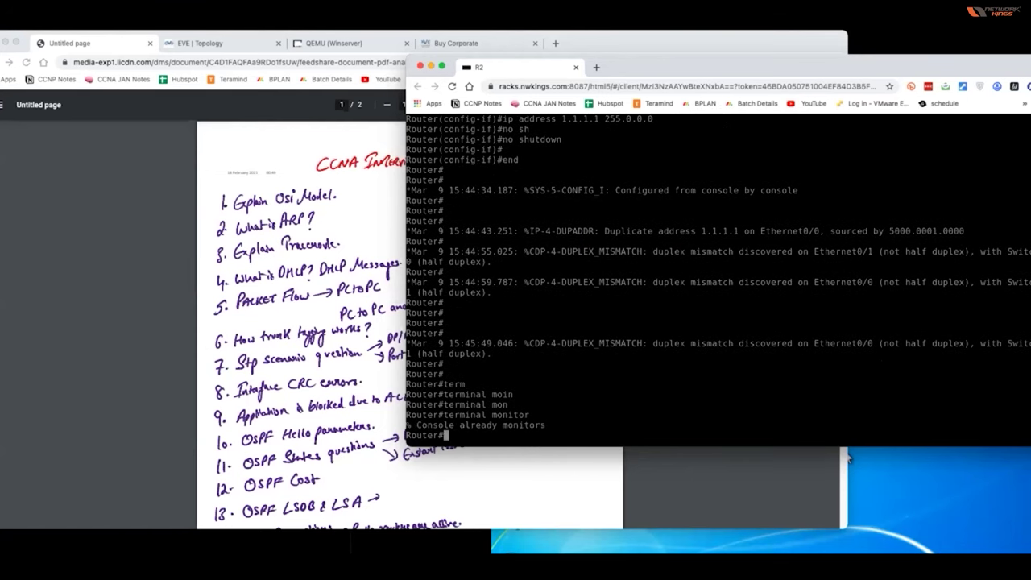
click(847, 457)
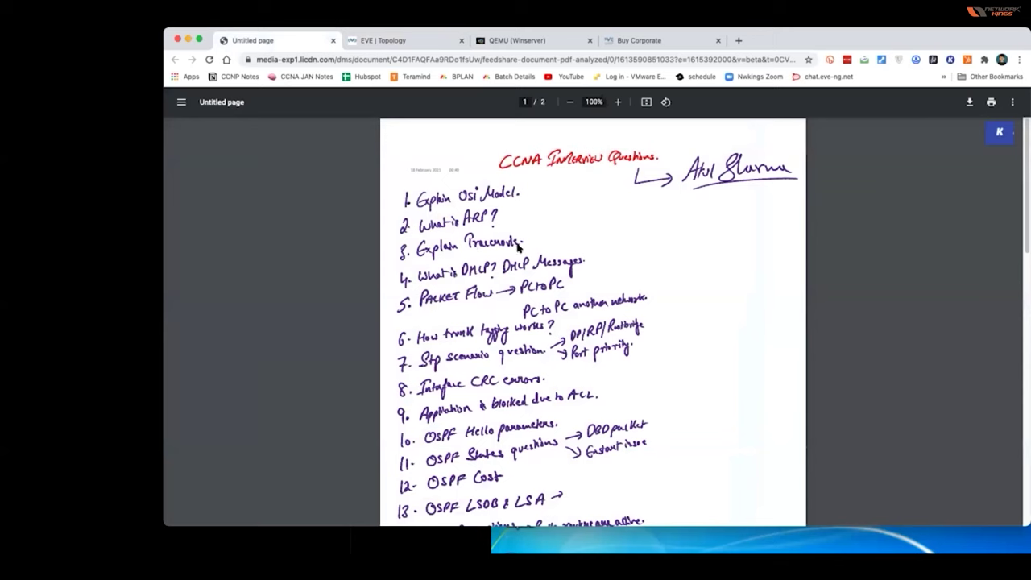
Move the PDF window aside and bring the Win PC console with unreachable pings forward.
drag(852, 47, 995, 49)
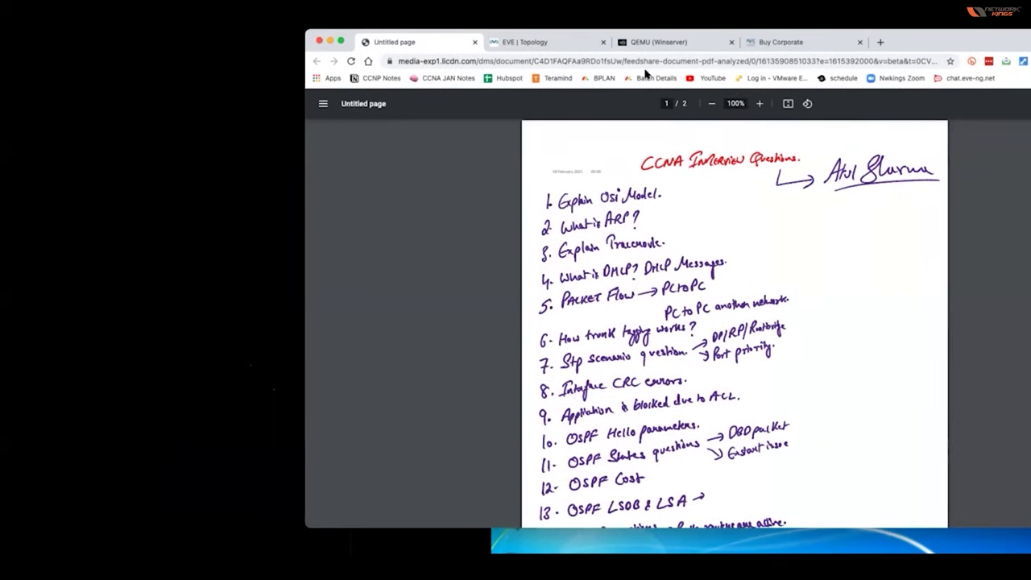
click(616, 47)
click(623, 538)
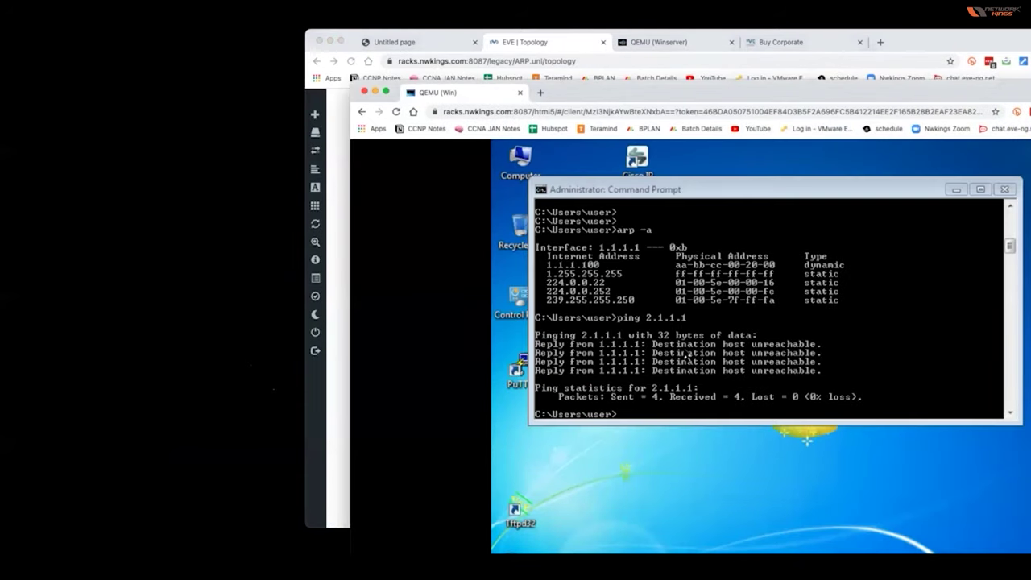
Run tracert 2.1.1.1 on the Win PC, which fails at 1.1.1.1.
click(719, 393)
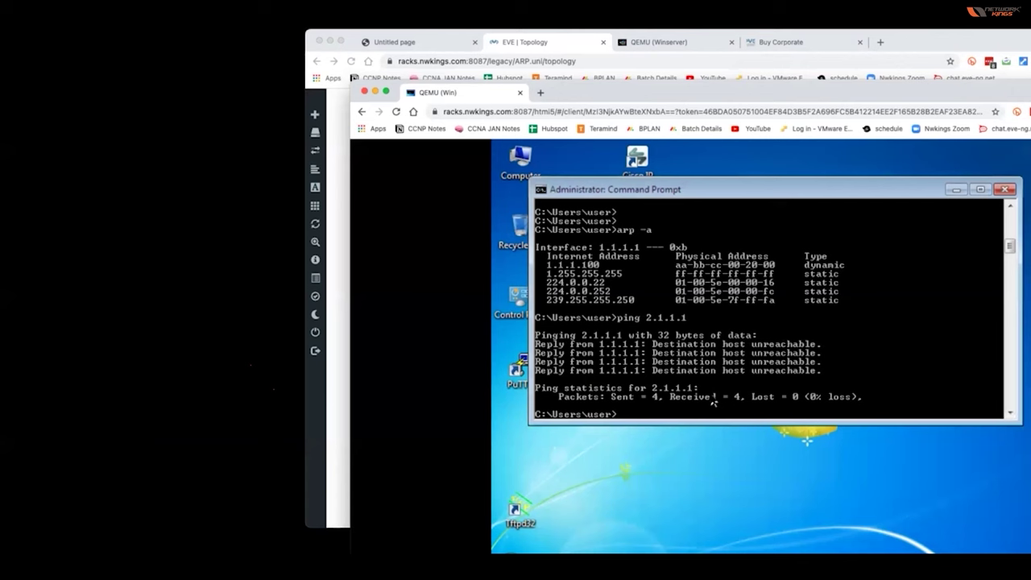
key(Return)
text(t)
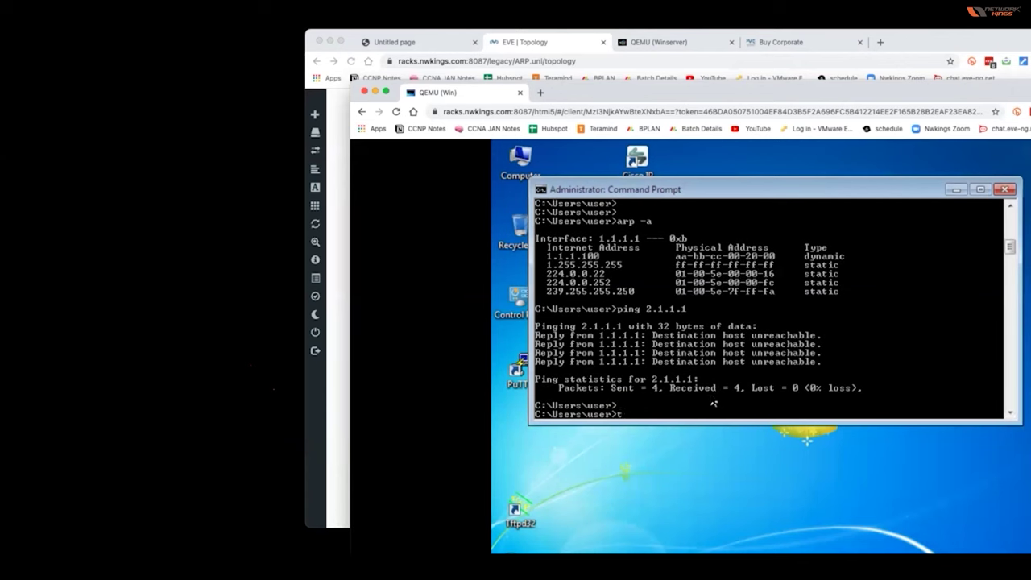
text(racert 2.1.1.1)
key(Return)
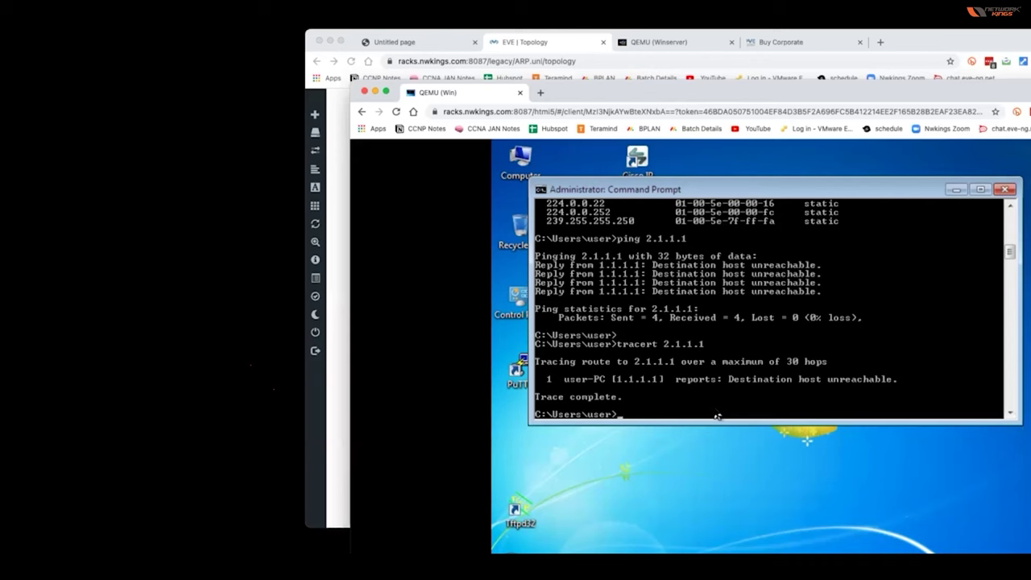
Ping 2.1.1.1 again, stop it with Ctrl+C, and return to the EVE topology.
text(ping 2.1.1.1)
key(Return)
key(ctrl+c)
key(super+grave)
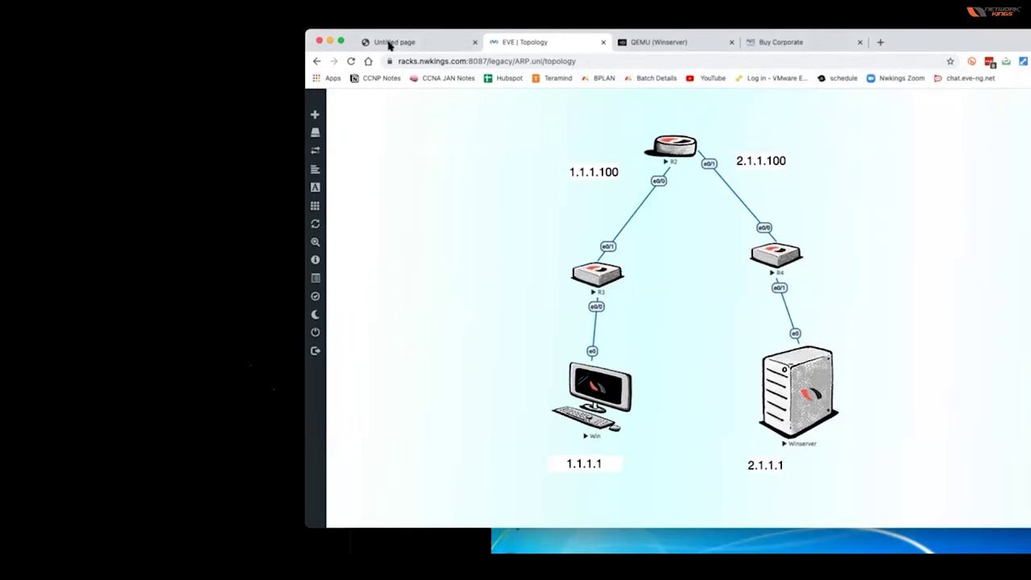
Search 'traceroute works' and open the 'HOW TRACEROUTE WORKS - IP With Ease' image.
click(389, 44)
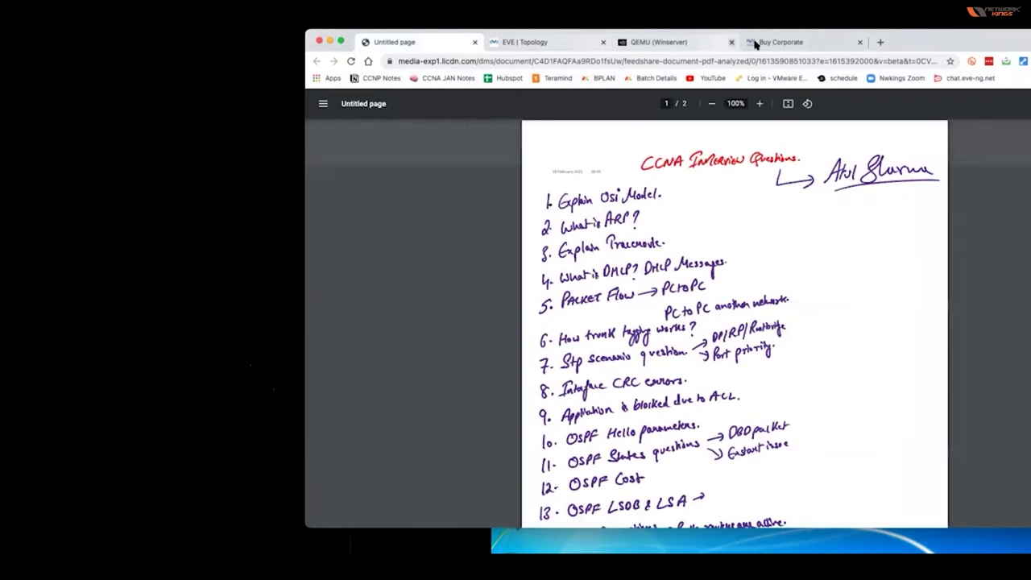
click(880, 42)
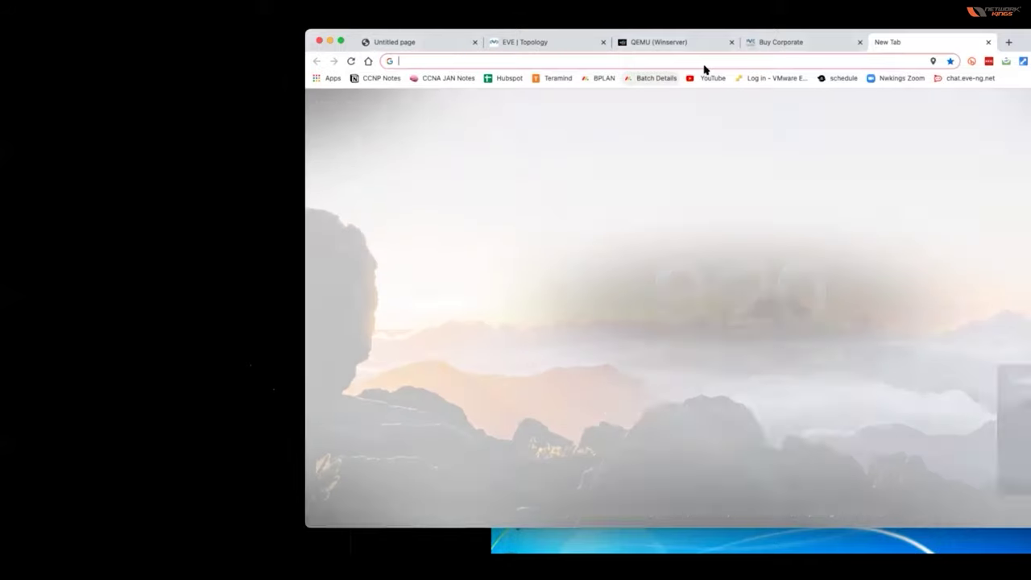
text(traceroute works)
key(Return)
click(423, 206)
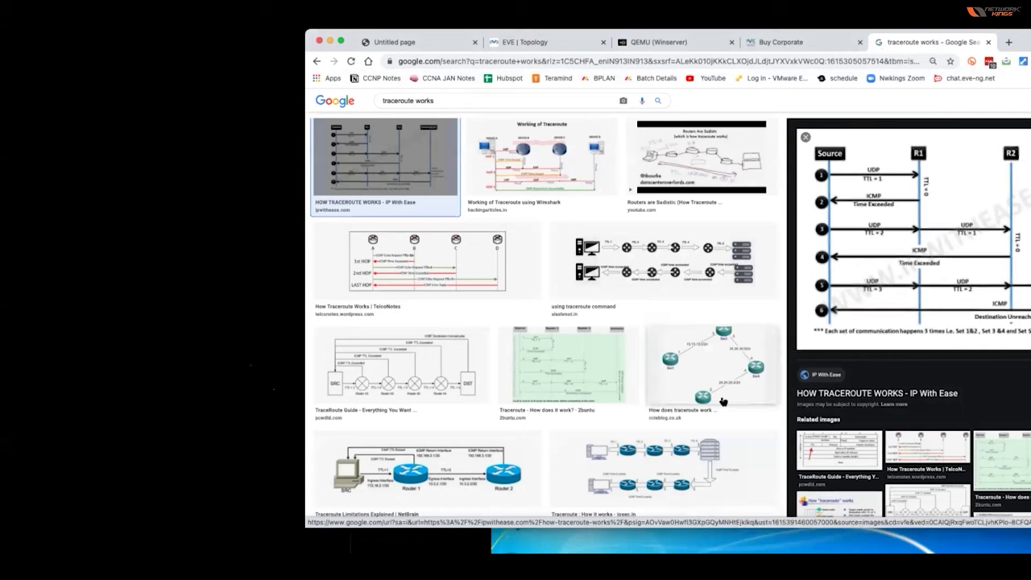
key(super+shift+a)
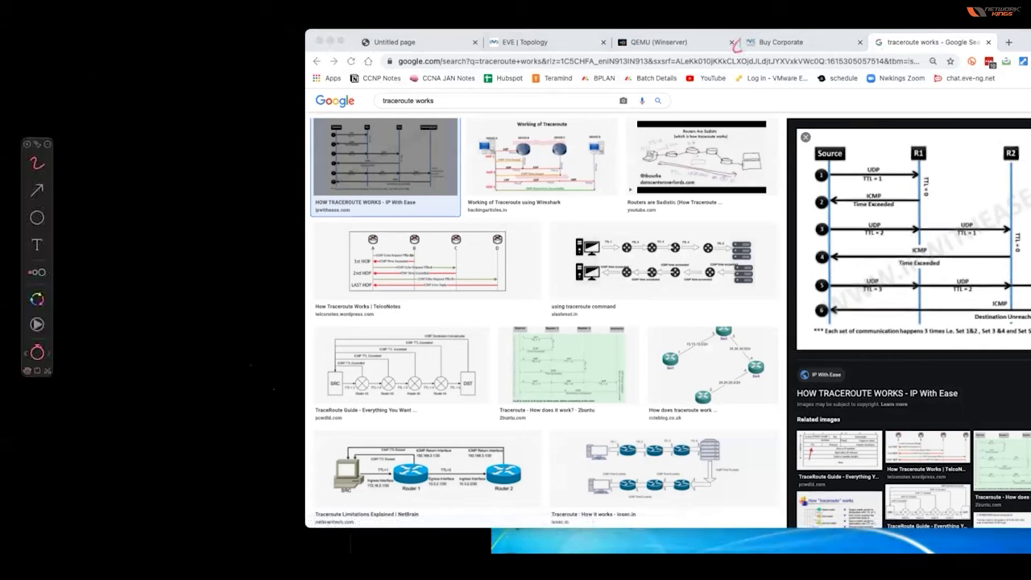
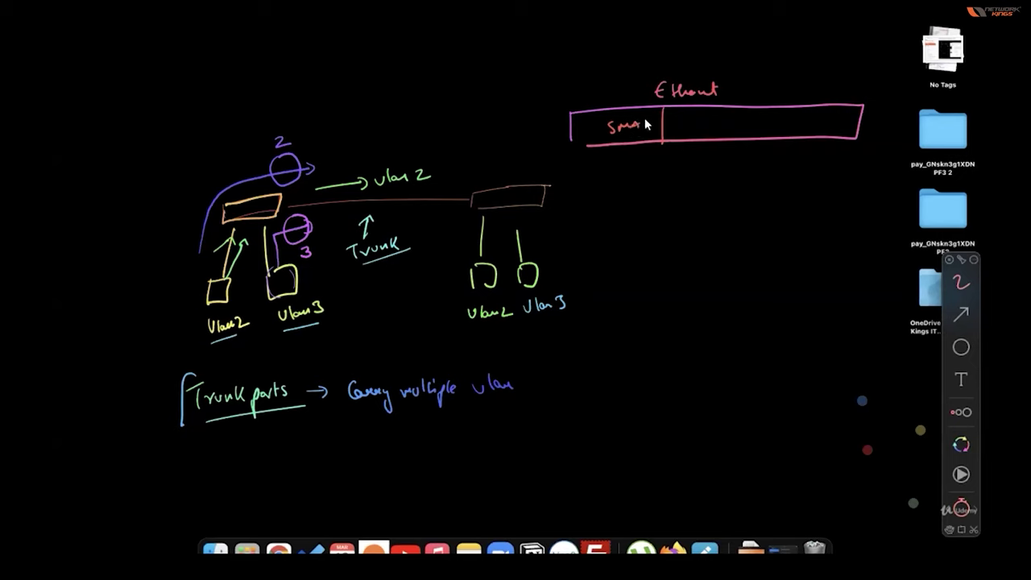
Finish DMAC and the Ethernet Frame heading, then draw and label an 802.1q frame bar.
drag(716, 122, 724, 125)
drag(767, 93, 805, 90)
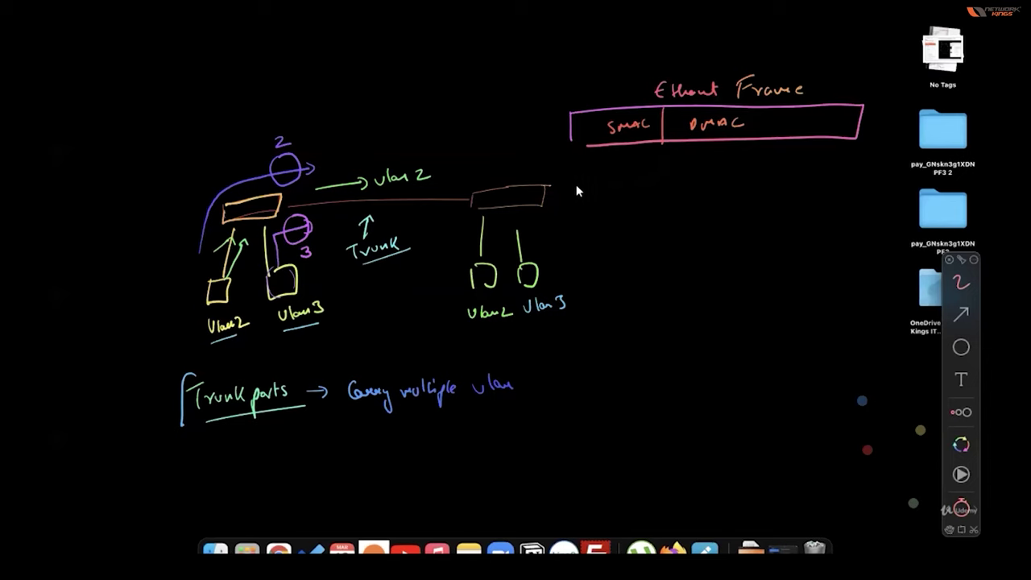
mouse_move(578, 187)
mouse_down()
mouse_move(782, 179)
mouse_move(869, 204)
mouse_up()
drag(730, 204, 577, 206)
click(618, 168)
mouse_move(606, 163)
mouse_down()
mouse_move(629, 166)
mouse_move(643, 151)
mouse_move(640, 169)
mouse_move(681, 164)
mouse_up()
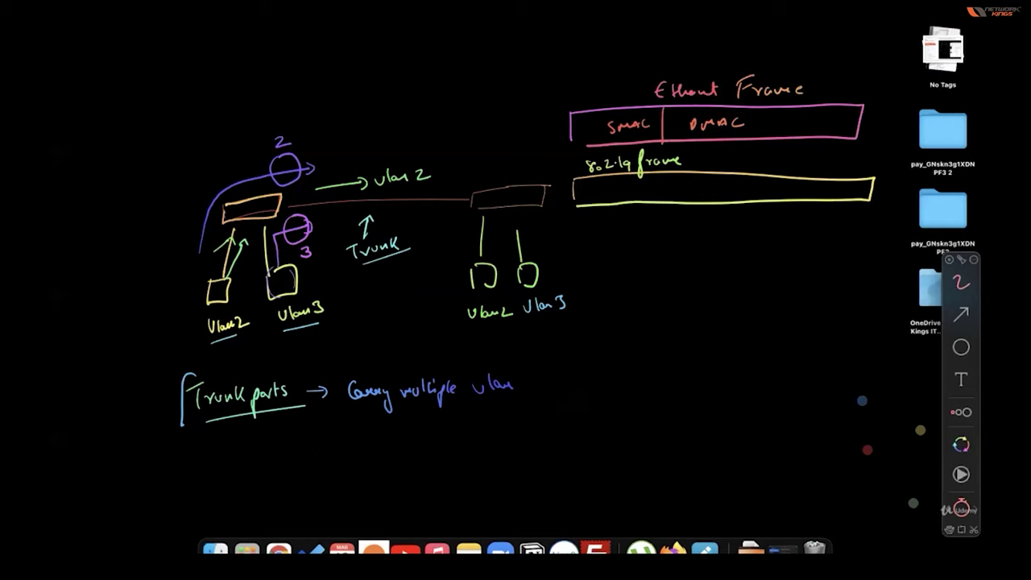
Write the 'ISL | 802.1q' comparison heading below the trunk ports note.
drag(578, 412, 588, 416)
mouse_move(632, 384)
mouse_down()
mouse_move(632, 457)
mouse_move(664, 400)
mouse_move(709, 406)
mouse_up()
click(699, 403)
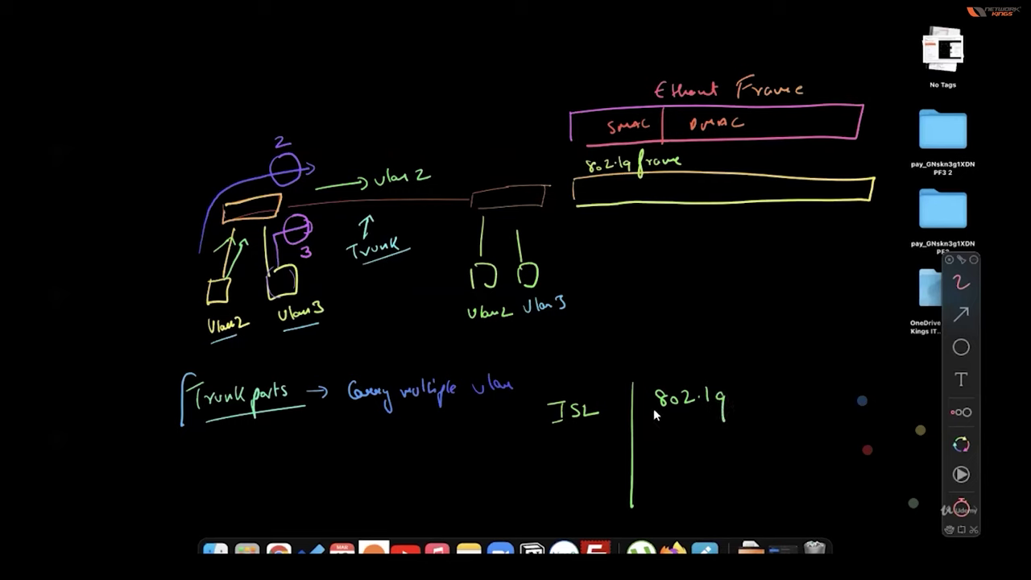
Draw arrows tracing VLAN 2 from the left switch across the trunk, plus one pointing to ISL.
drag(339, 153, 342, 159)
drag(508, 448, 528, 447)
drag(520, 442, 521, 452)
drag(448, 179, 507, 168)
drag(494, 218, 498, 235)
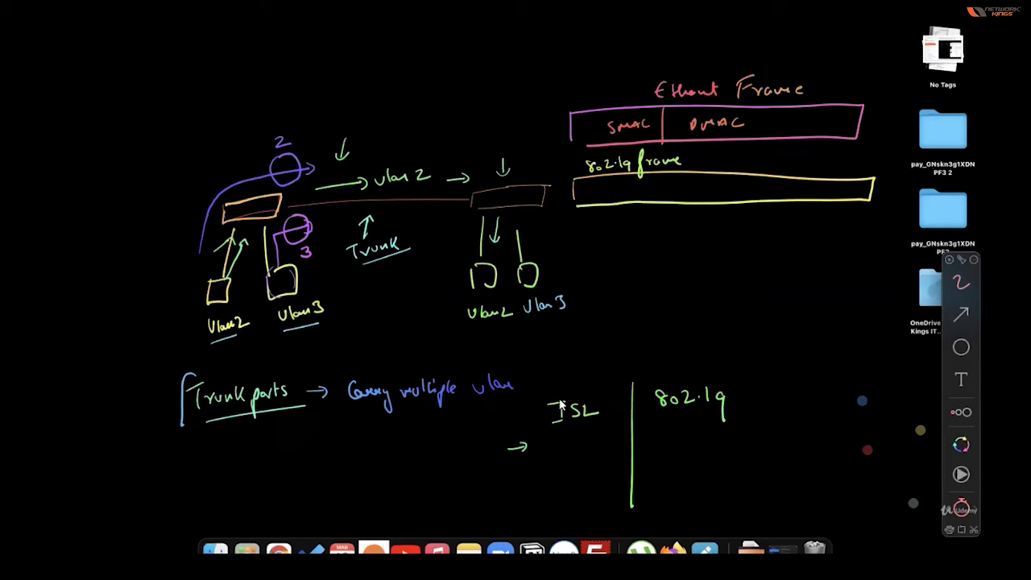
Underline the 802.1q heading and add VLAN tag boxes inside the 802.1q frame.
drag(654, 423, 685, 420)
mouse_move(618, 180)
mouse_down()
mouse_move(619, 201)
mouse_move(581, 202)
mouse_move(593, 194)
mouse_move(578, 227)
mouse_move(620, 211)
mouse_move(607, 219)
mouse_up()
mouse_move(580, 230)
mouse_down()
mouse_move(581, 242)
mouse_move(620, 230)
mouse_move(606, 238)
mouse_move(616, 239)
mouse_up()
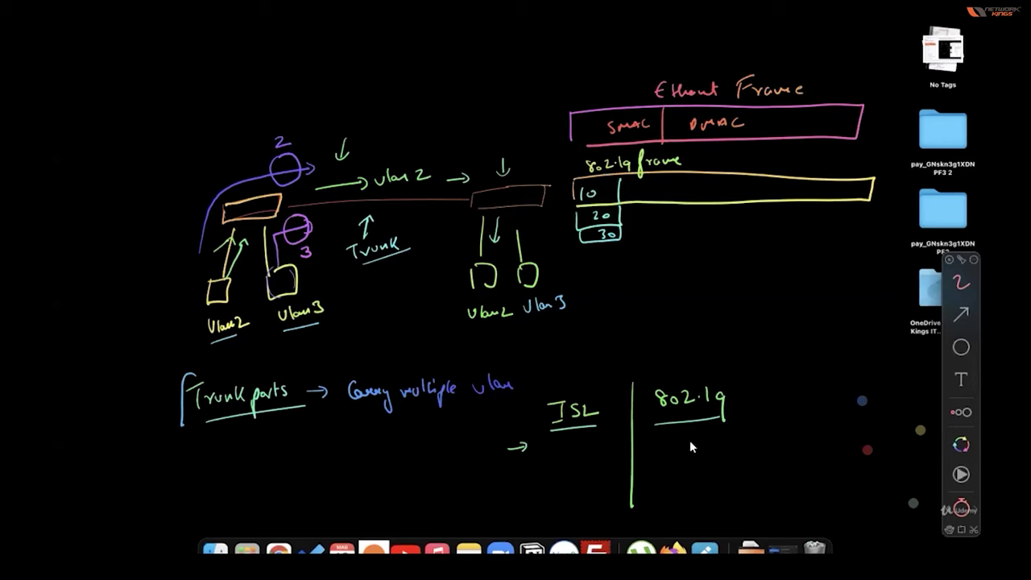
Note ISL: 30 bytes, Cisco devices and 802.1q: 4 bytes, open standard, with underlines and a box.
mouse_move(677, 451)
mouse_down()
mouse_move(704, 465)
mouse_move(711, 449)
mouse_move(723, 456)
mouse_up()
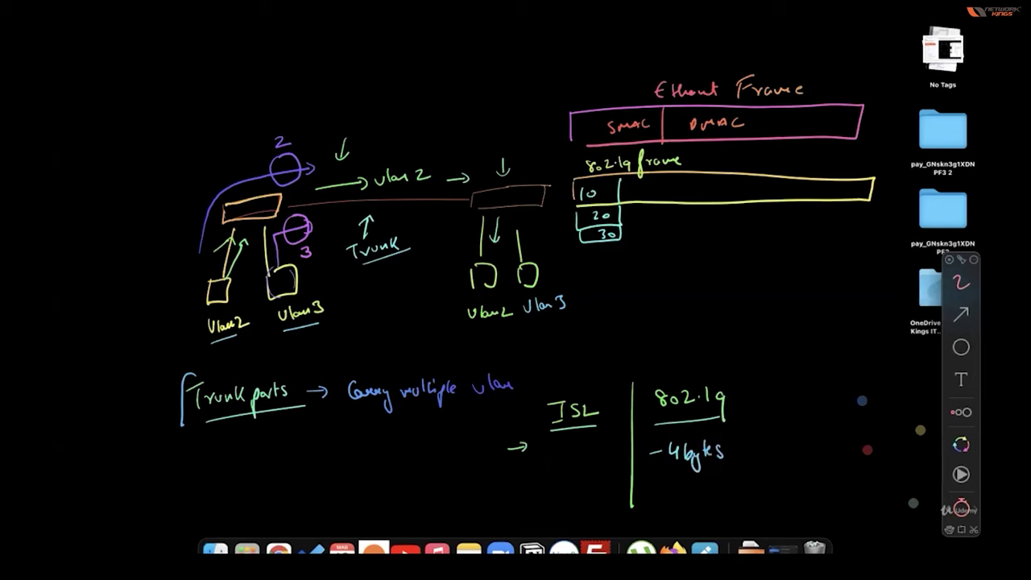
mouse_move(555, 459)
mouse_down()
mouse_move(583, 479)
mouse_move(606, 462)
mouse_up()
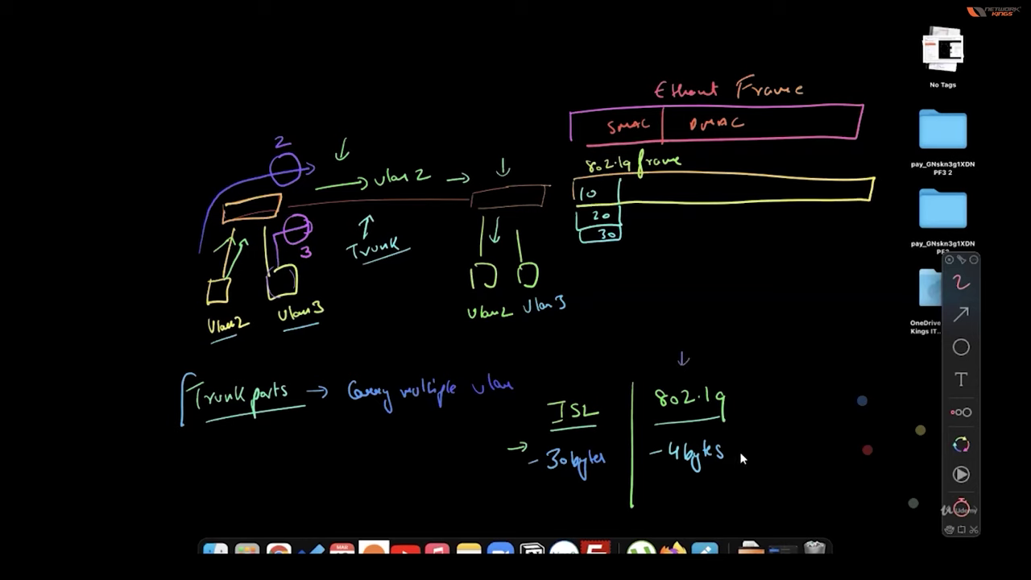
drag(671, 470, 721, 467)
drag(555, 483, 581, 477)
mouse_move(638, 500)
mouse_down()
mouse_move(693, 504)
mouse_move(708, 493)
mouse_move(708, 502)
mouse_move(758, 477)
mouse_up()
drag(544, 507, 569, 504)
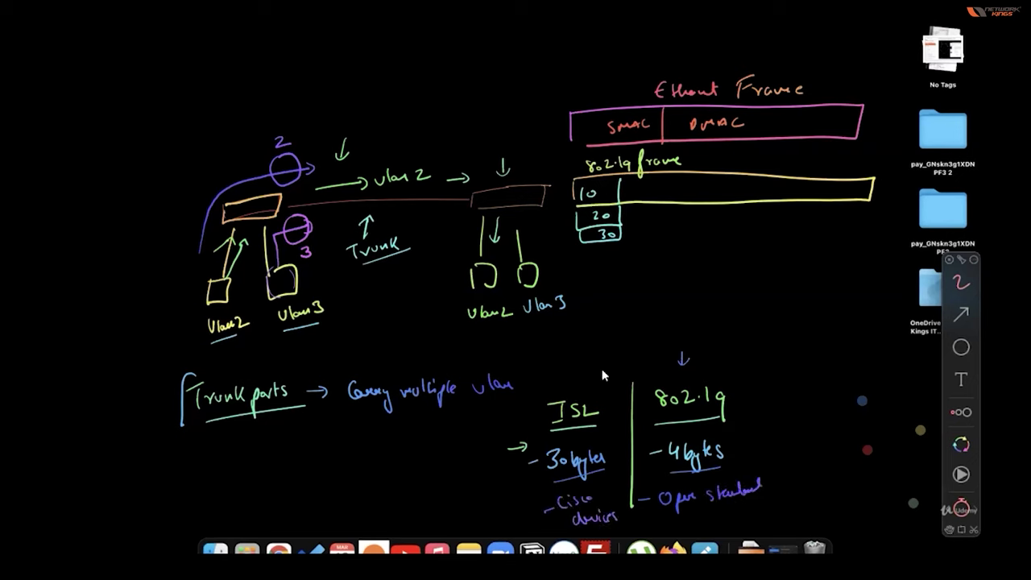
mouse_move(651, 380)
mouse_down()
mouse_move(748, 387)
mouse_move(737, 411)
mouse_move(740, 449)
mouse_up()
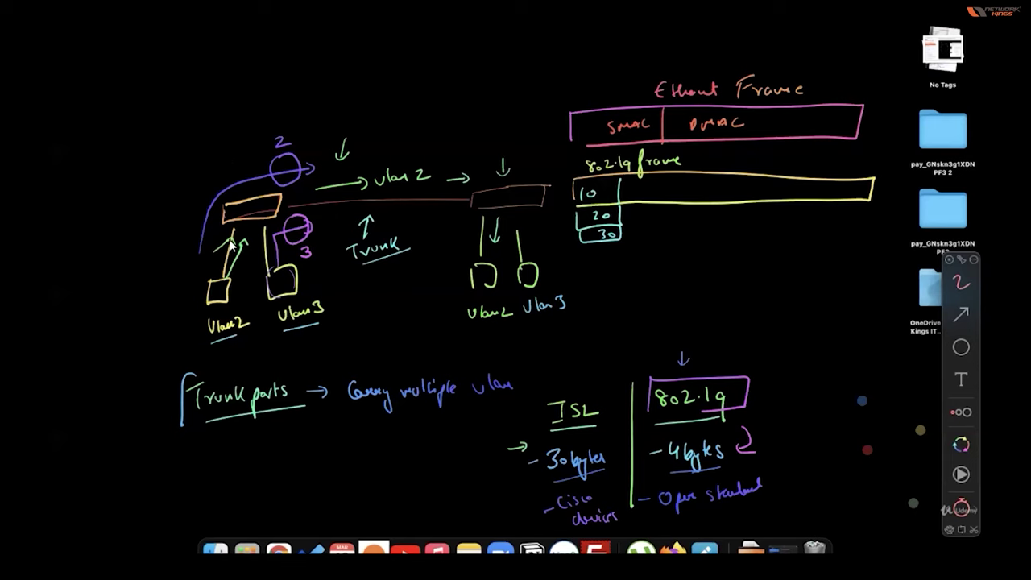
Trace the untagged frame from the Vlan2 PC through the switch to the trunk, circling key labels.
mouse_move(187, 296)
mouse_down()
mouse_move(190, 264)
mouse_move(197, 271)
mouse_move(161, 268)
mouse_up()
mouse_move(148, 312)
mouse_down()
mouse_move(149, 289)
mouse_move(182, 267)
mouse_up()
mouse_move(227, 205)
mouse_down()
mouse_move(256, 204)
mouse_move(345, 179)
mouse_up()
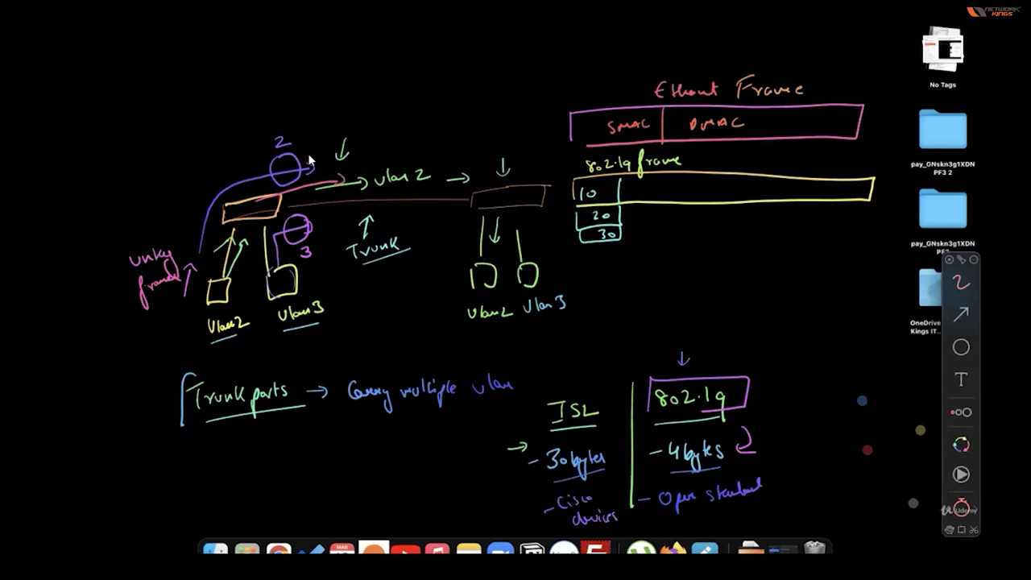
mouse_move(405, 161)
mouse_down()
mouse_move(385, 194)
mouse_move(432, 150)
mouse_move(474, 185)
mouse_up()
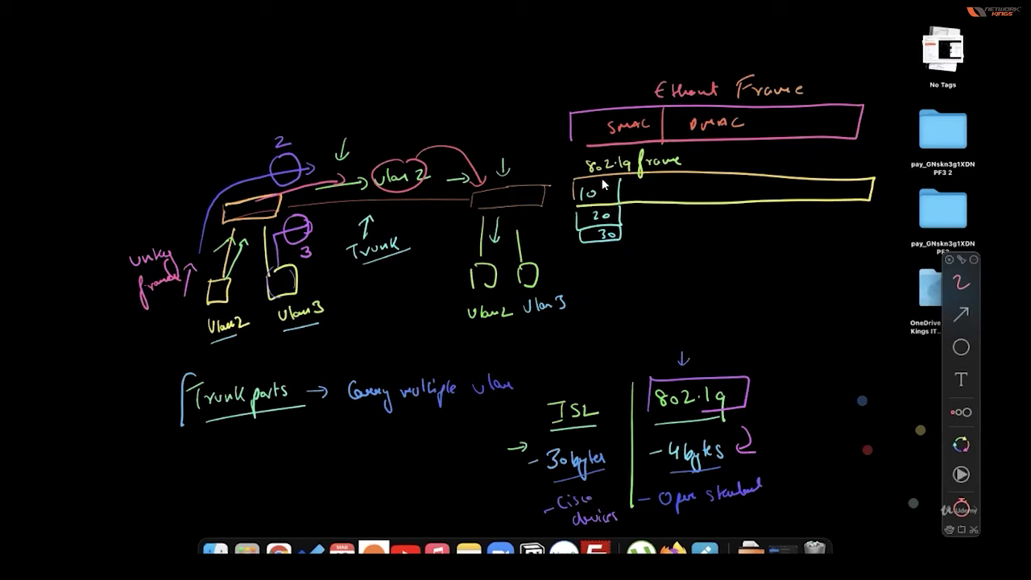
mouse_move(609, 159)
mouse_down()
mouse_move(591, 176)
mouse_move(672, 179)
mouse_move(690, 159)
mouse_move(618, 149)
mouse_up()
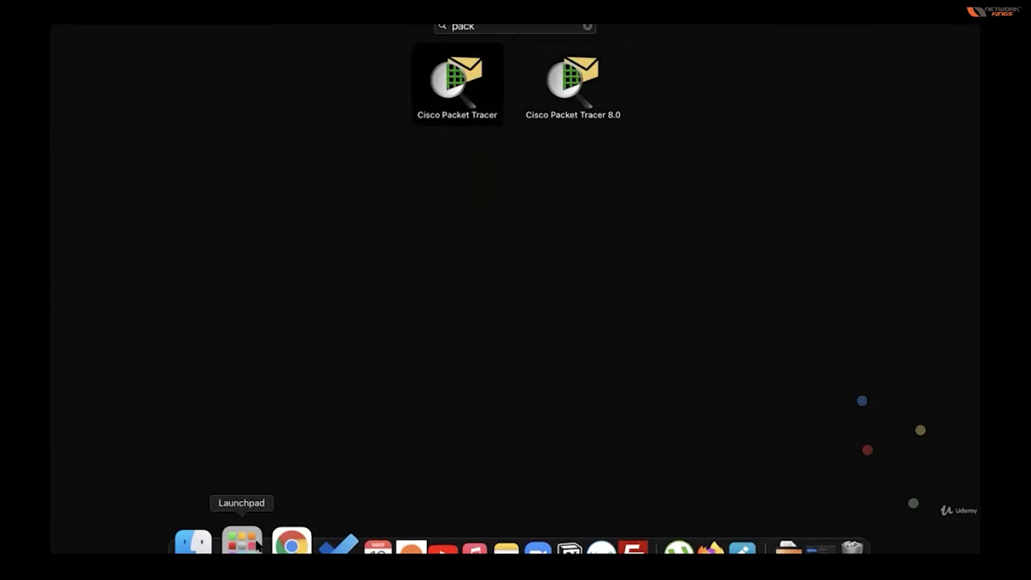
Select Cisco Packet Tracer 8.0 in the Launchpad results and launch it.
key(Right)
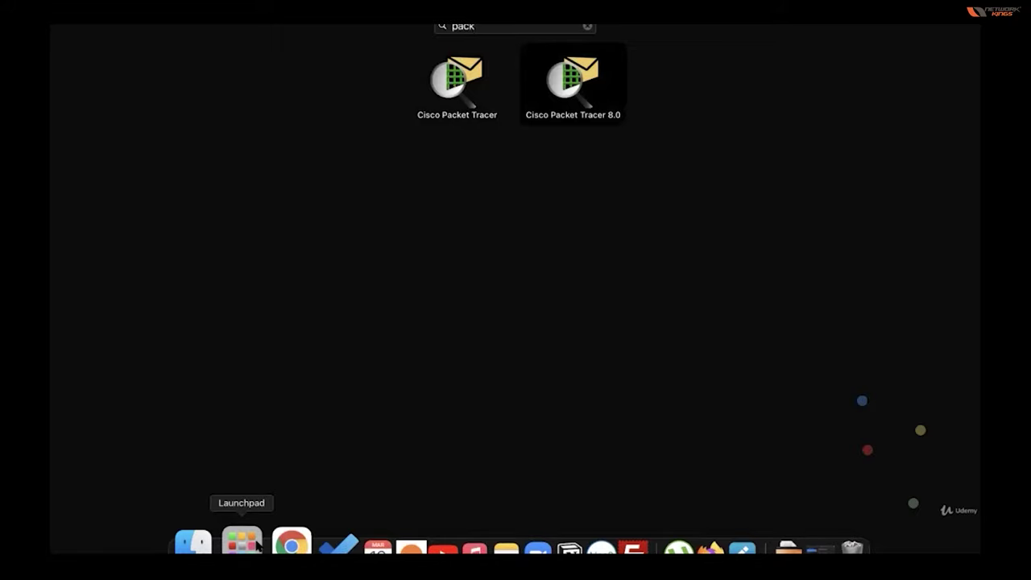
key(Return)
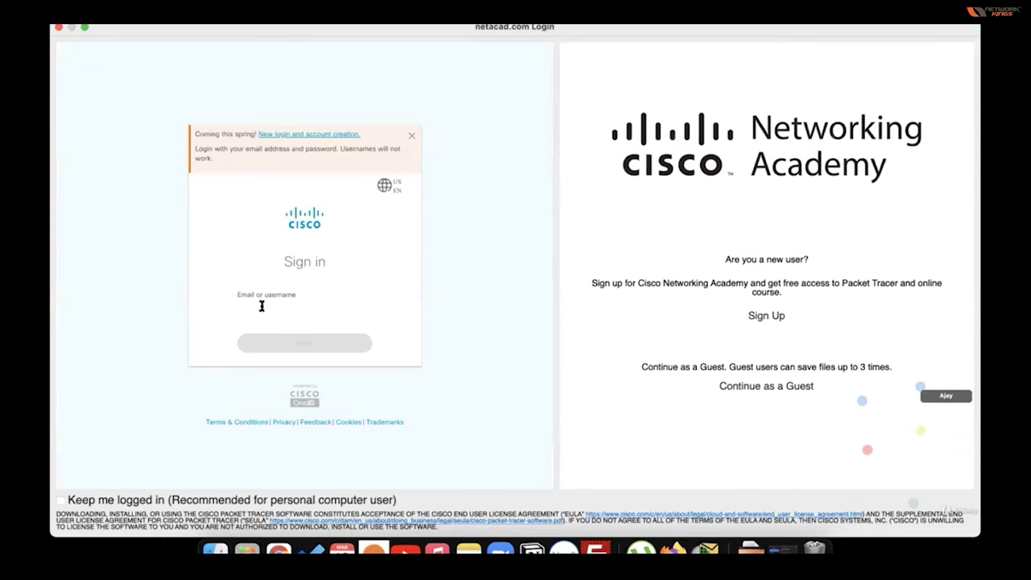
Sign in to Networking Academy by entering the account e-mail and then the password.
click(294, 290)
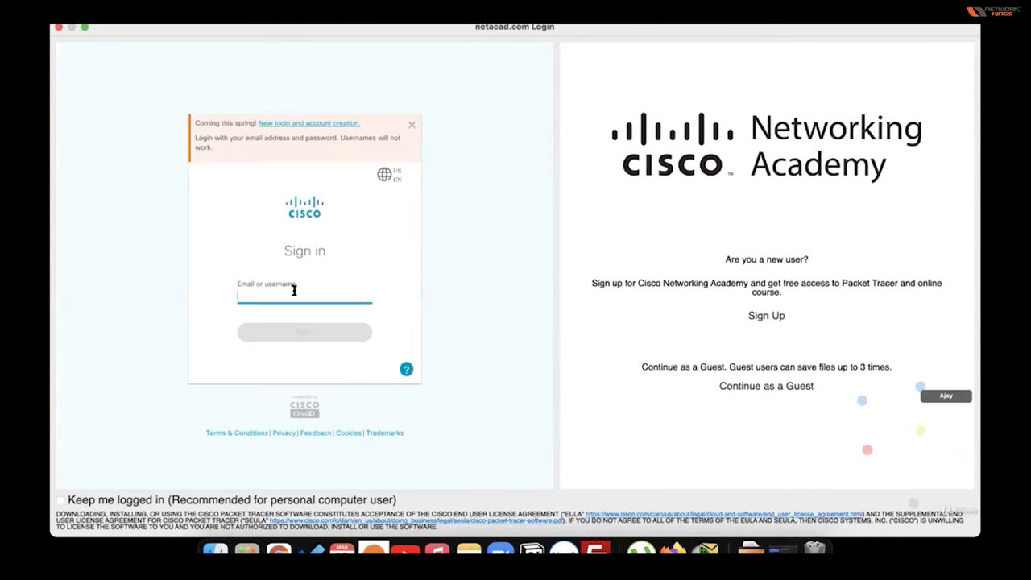
key(Return)
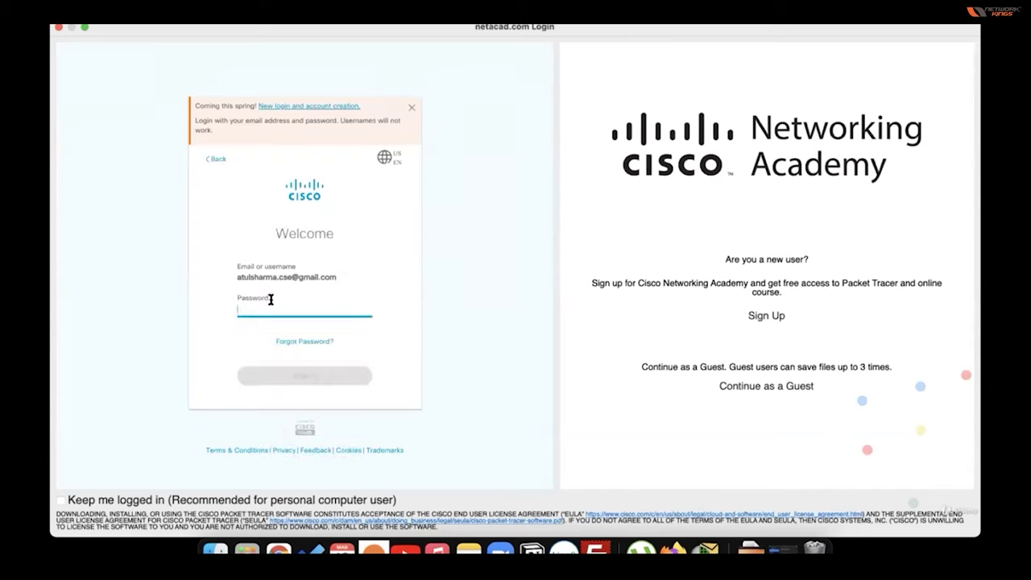
text(a)
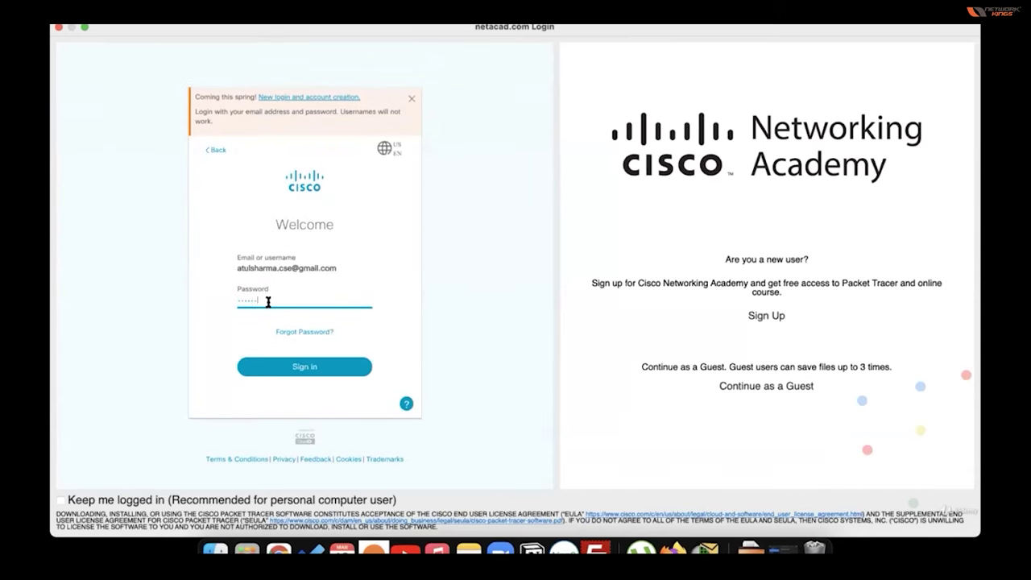
text(••)
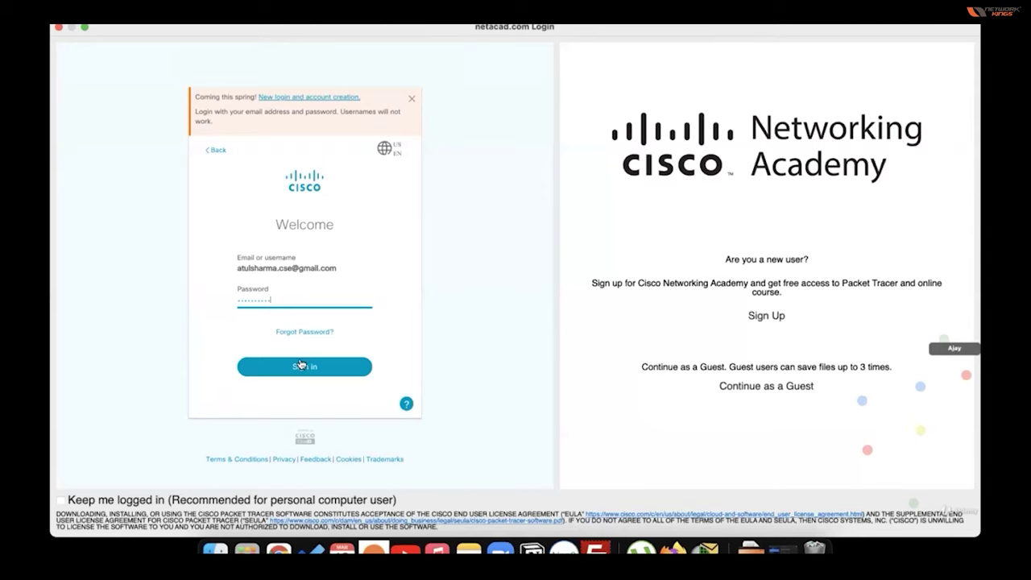
key(Return)
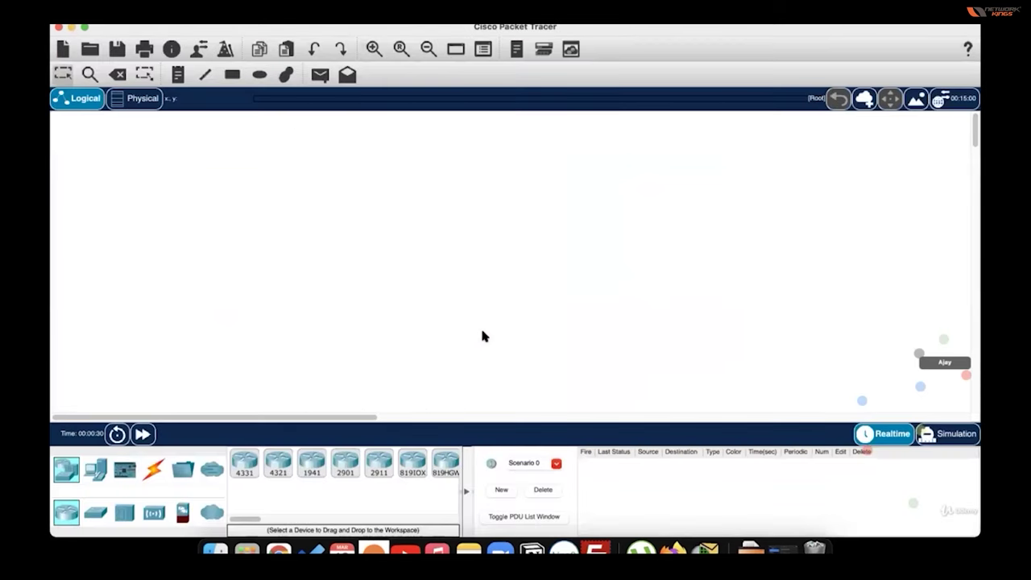
Place two 2960 switches, each with a laptop and a server beneath it.
click(95, 513)
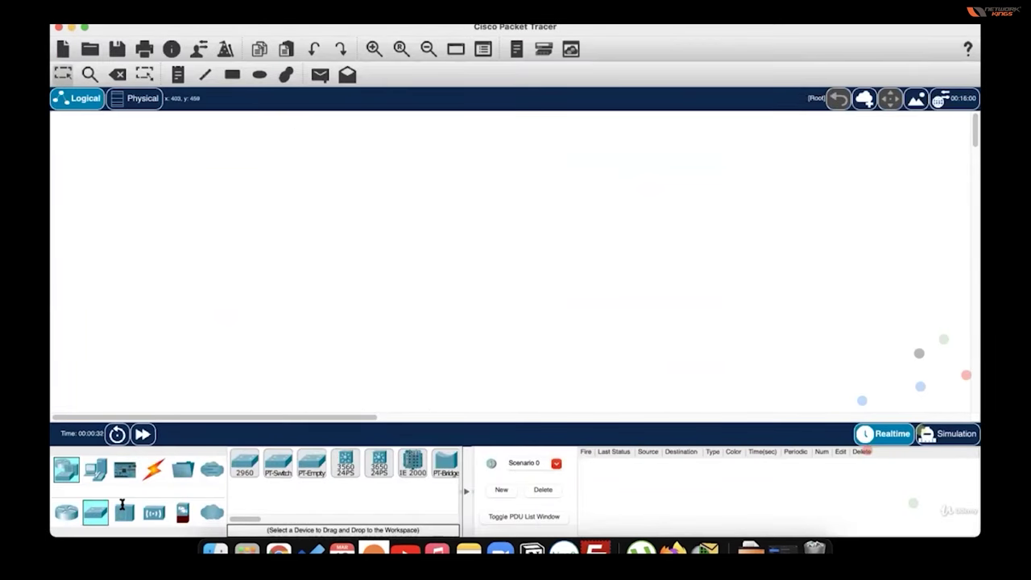
click(245, 471)
click(392, 201)
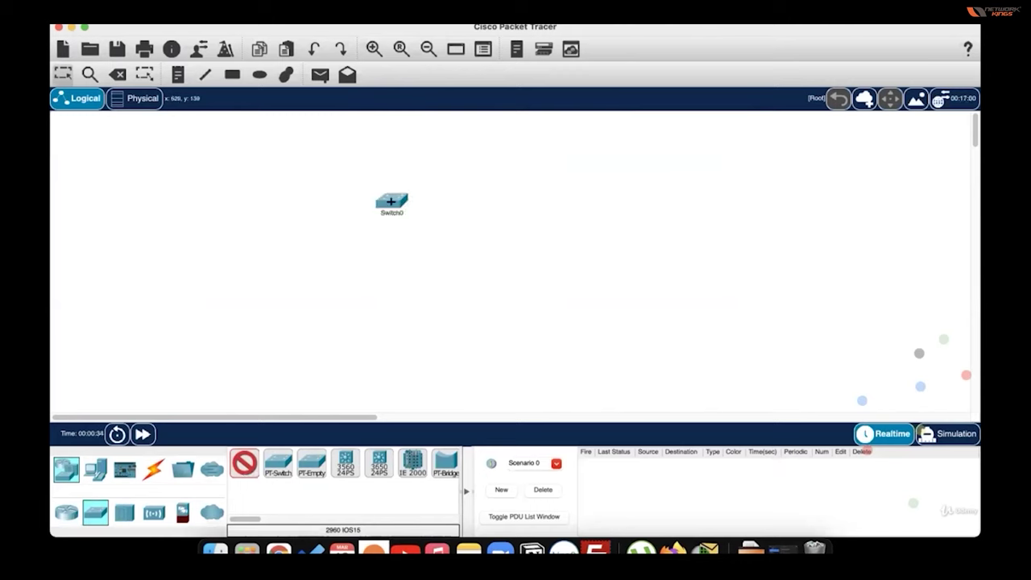
click(565, 198)
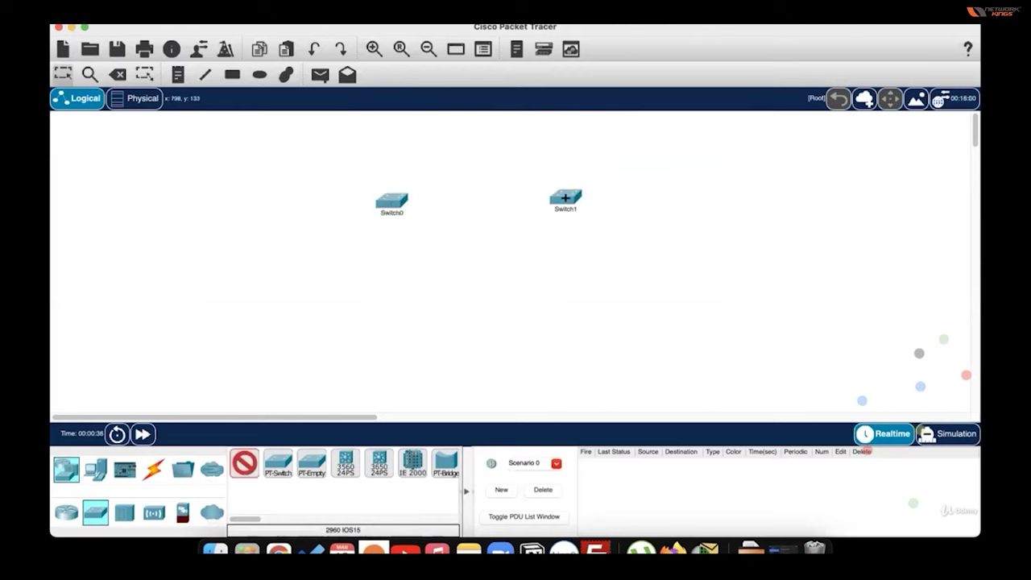
click(95, 470)
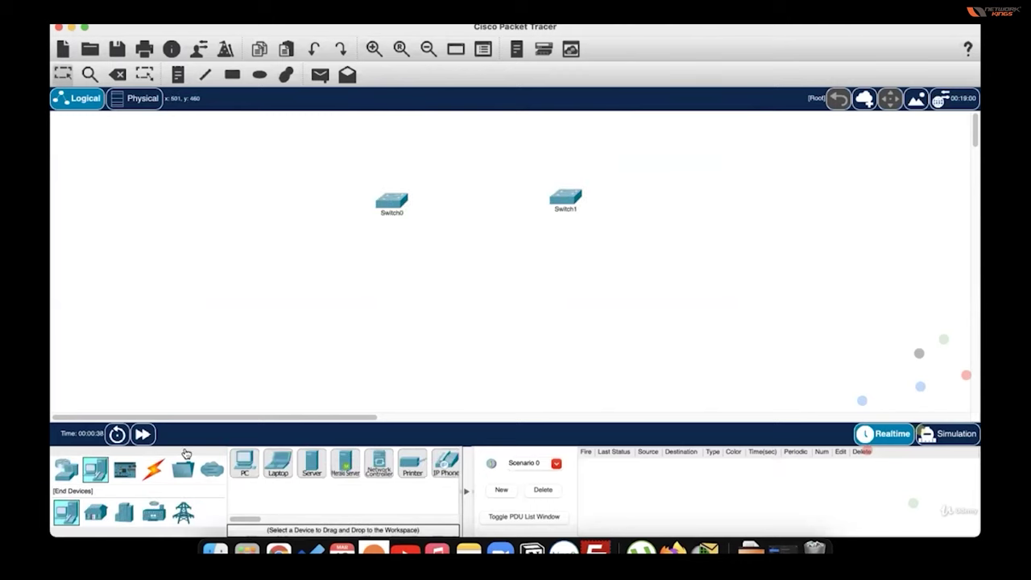
click(278, 463)
click(342, 279)
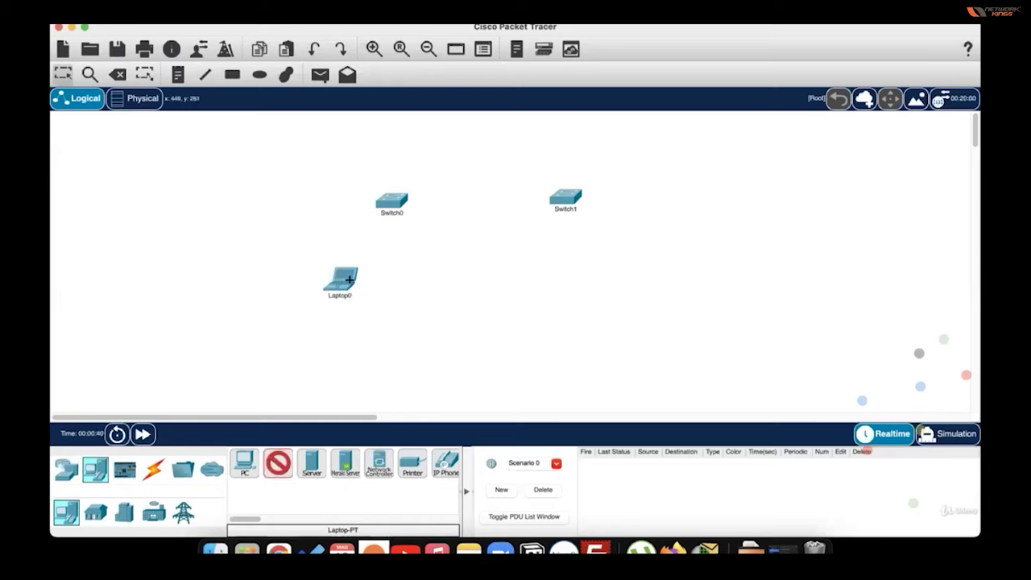
click(570, 270)
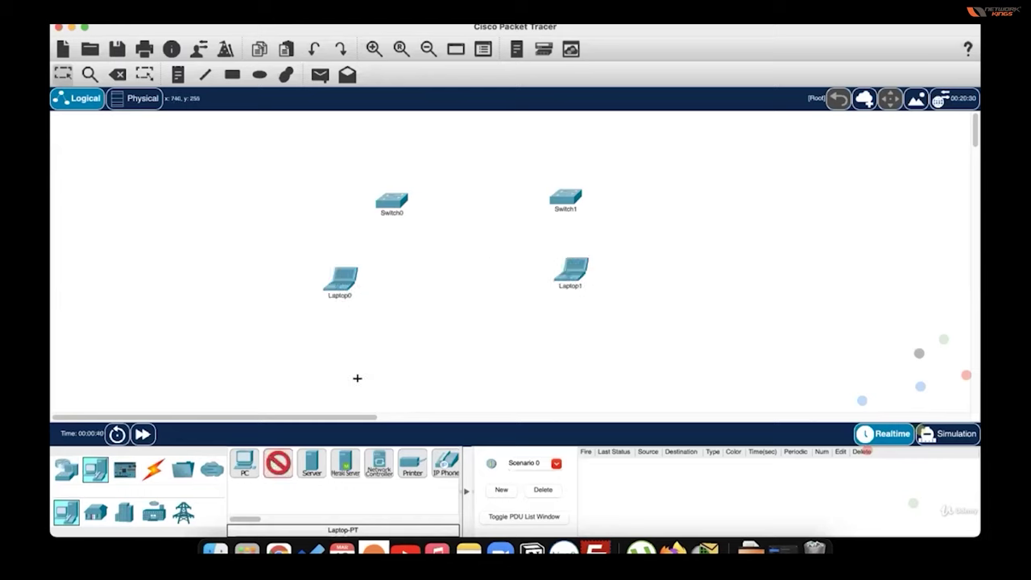
click(313, 464)
click(392, 276)
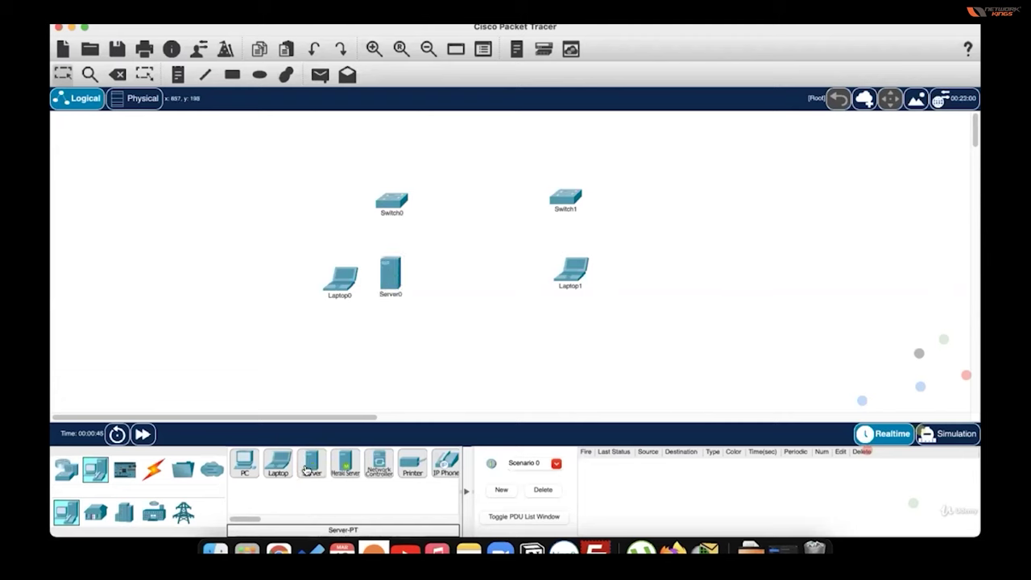
click(309, 465)
click(618, 266)
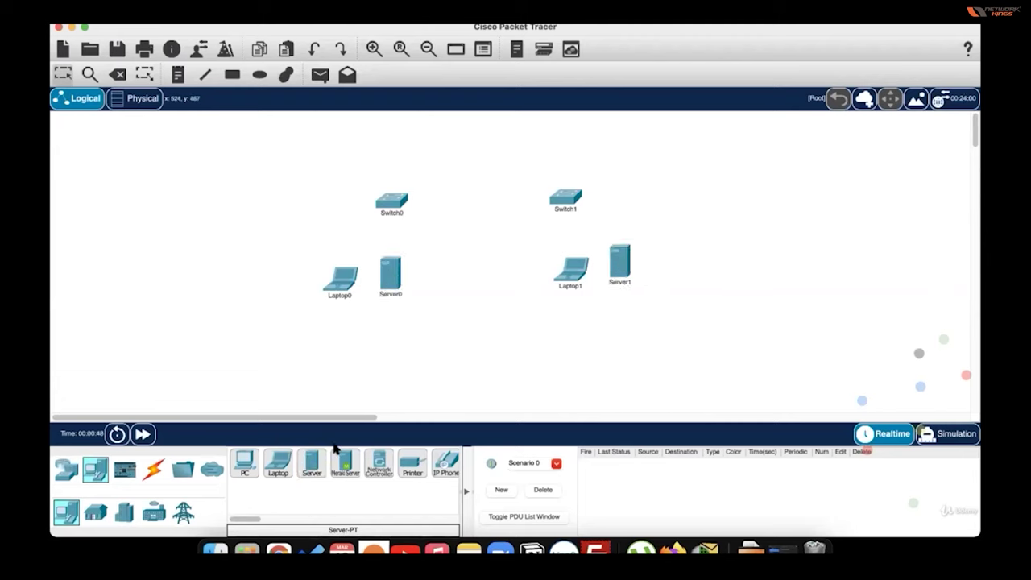
Cable Switch0 to Switch1, Laptop0 and Server0, and Switch1 to Laptop1 and Server1, then zoom in.
click(153, 465)
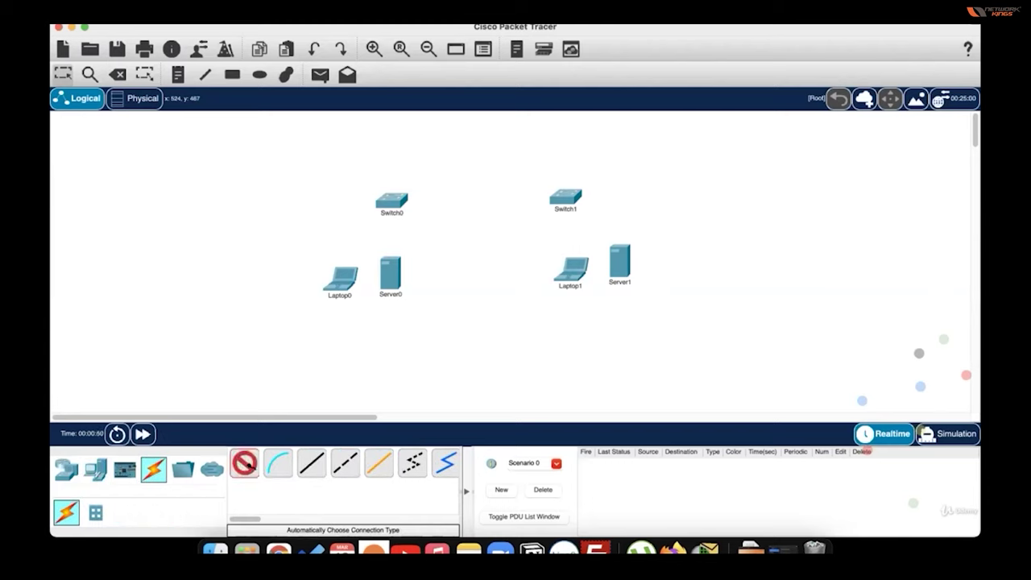
click(382, 198)
click(564, 195)
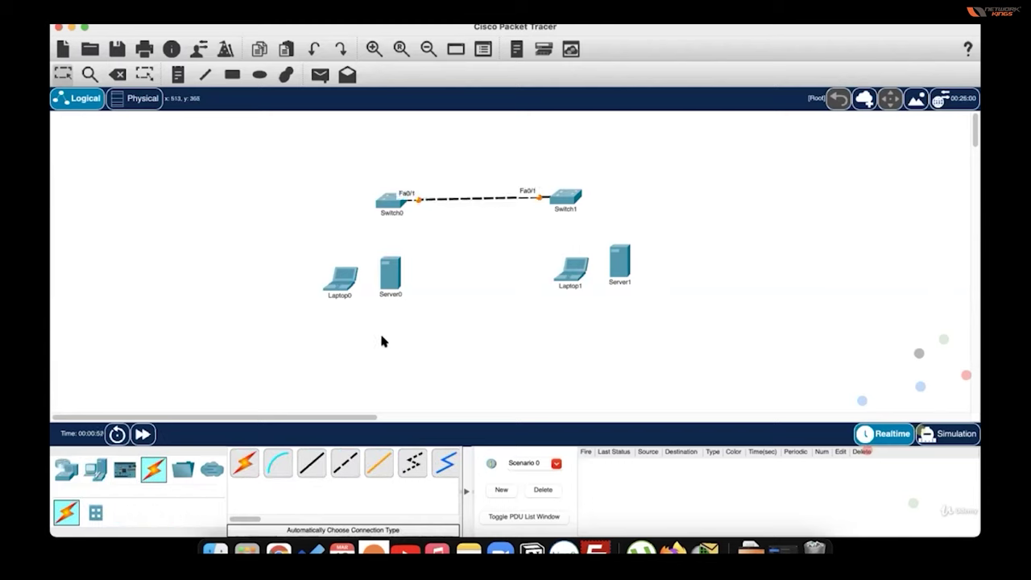
click(245, 467)
click(390, 201)
click(341, 278)
click(392, 201)
click(391, 270)
click(572, 268)
click(566, 198)
click(567, 202)
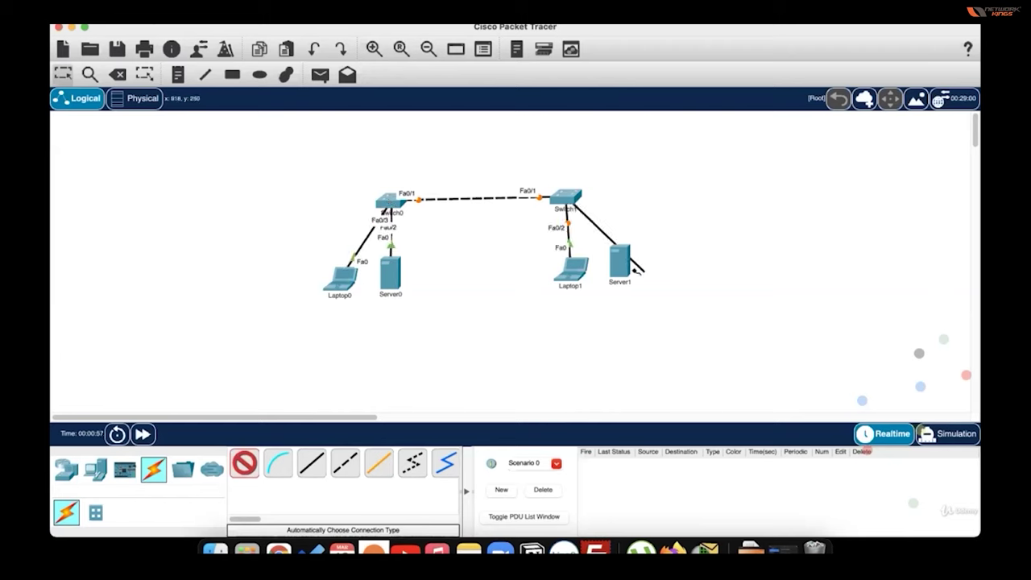
click(619, 262)
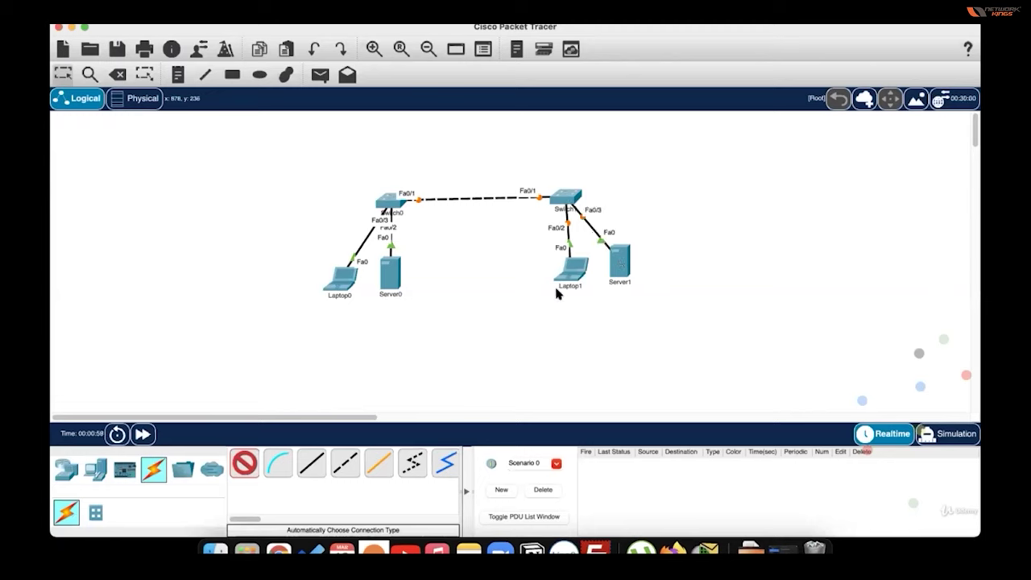
click(374, 49)
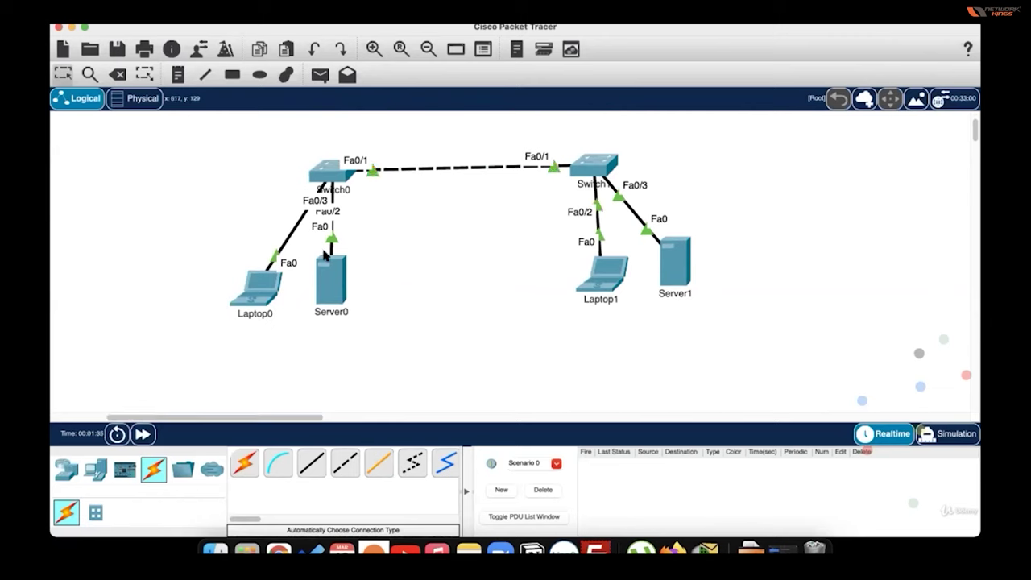
Add notes 'Vlan 10' under Laptop0 and Laptop1 and 'Vlan 20' under Server0 and Server1.
mouse_move(239, 270)
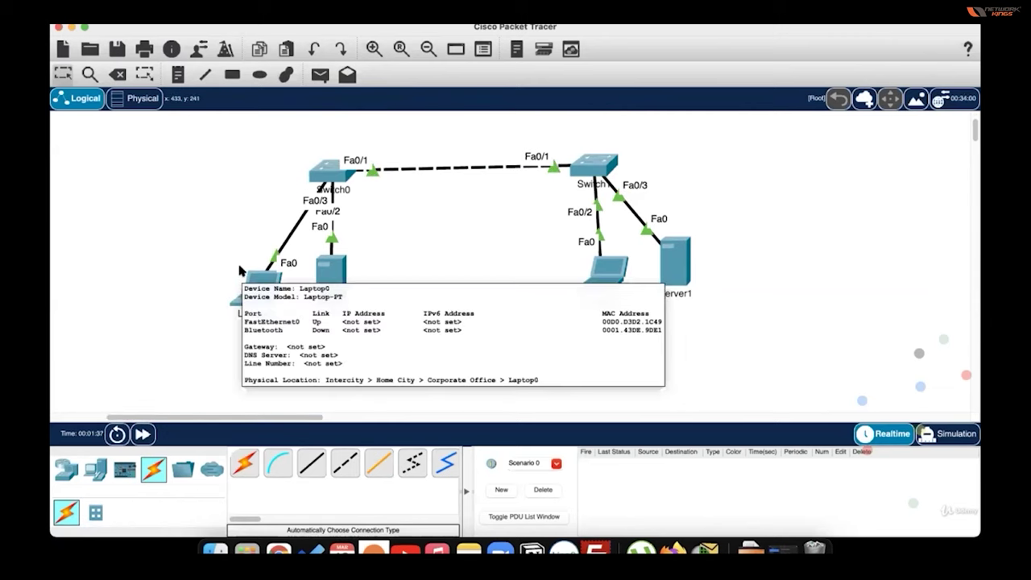
drag(203, 258, 363, 332)
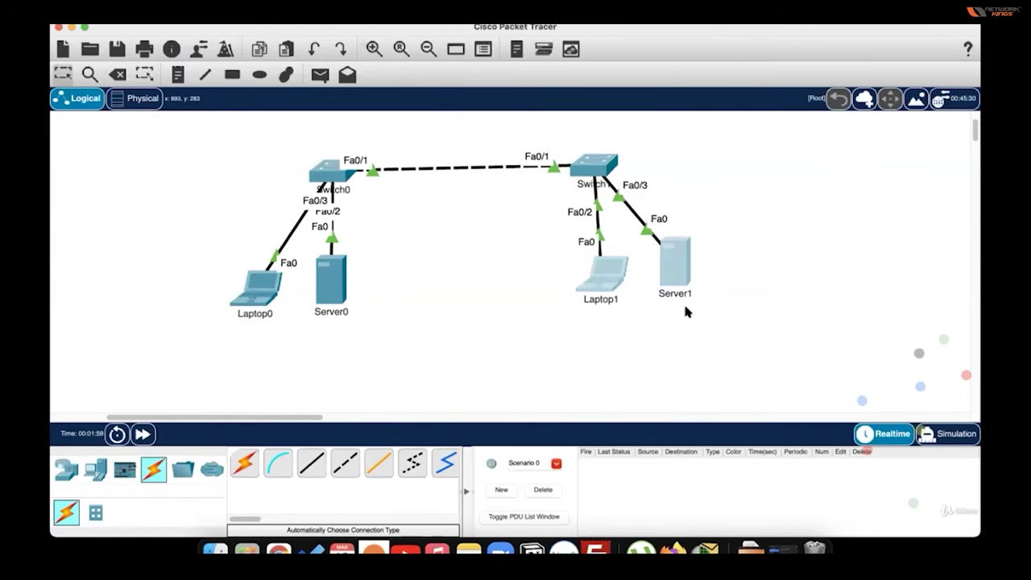
click(178, 74)
click(229, 328)
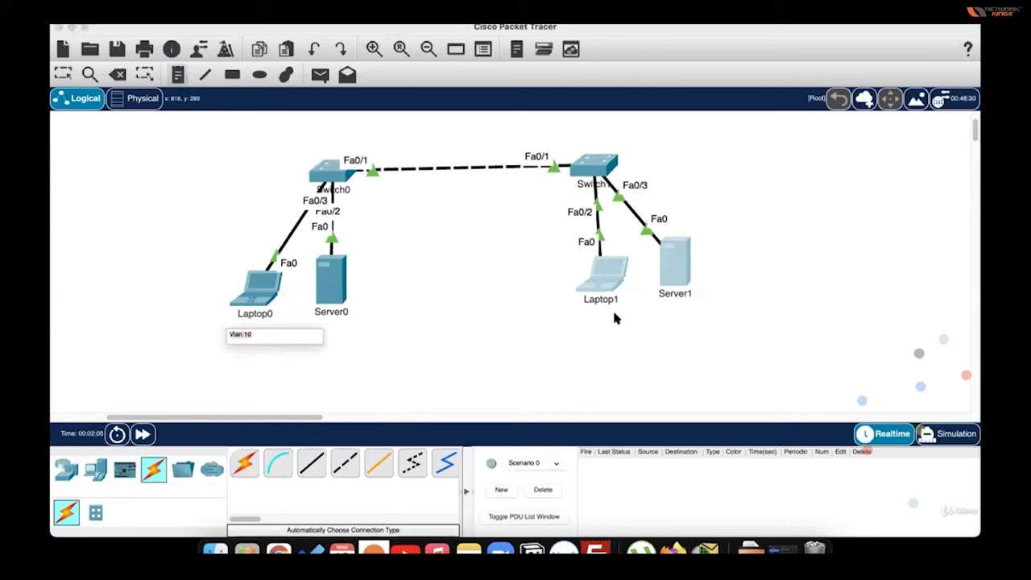
click(587, 316)
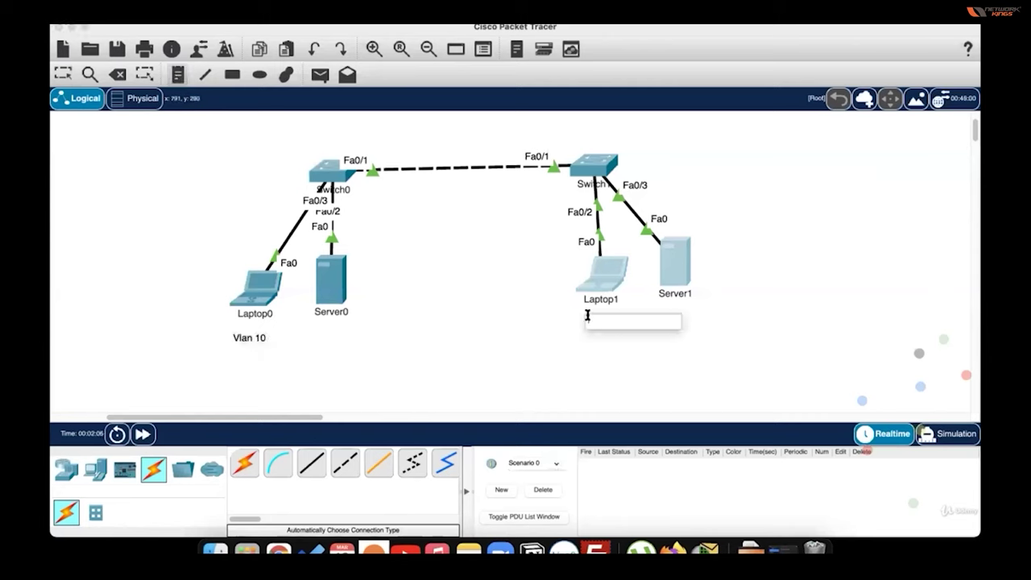
click(306, 329)
text(Vlan 20)
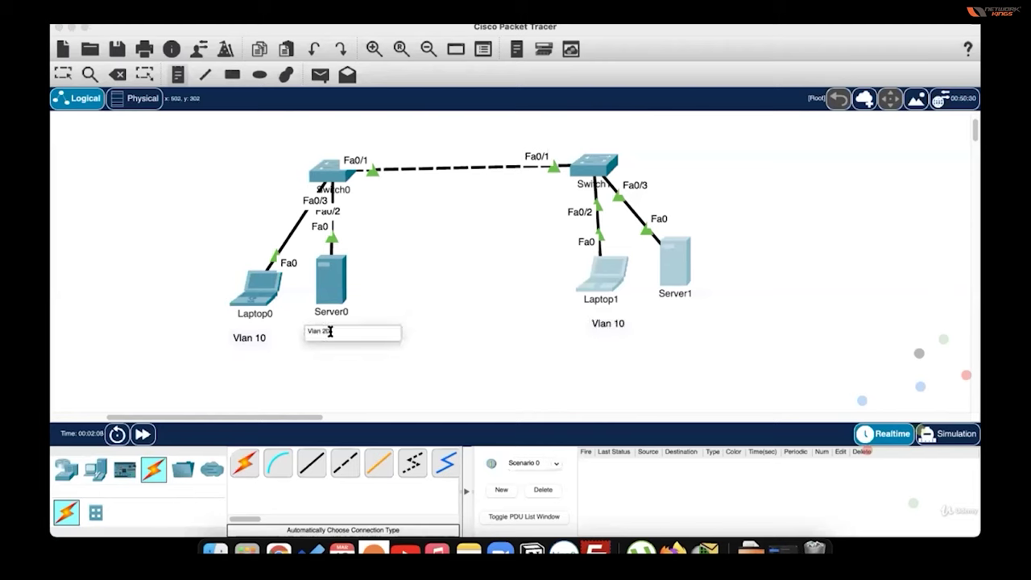
click(665, 314)
text(Vlan 20)
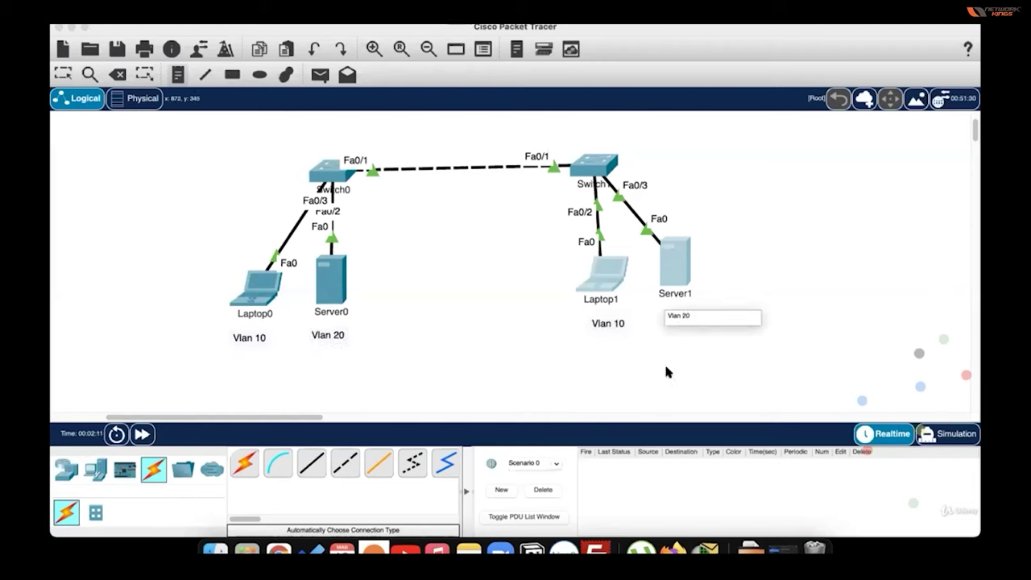
click(665, 367)
click(65, 75)
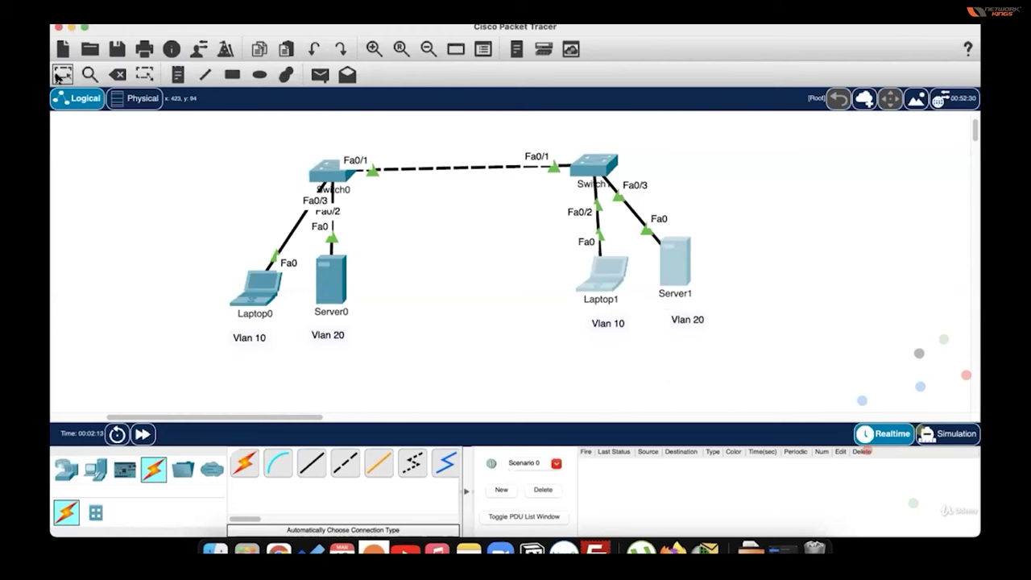
Open Switch0's CLI and enter privileged and global configuration mode with enable and conf t.
click(333, 172)
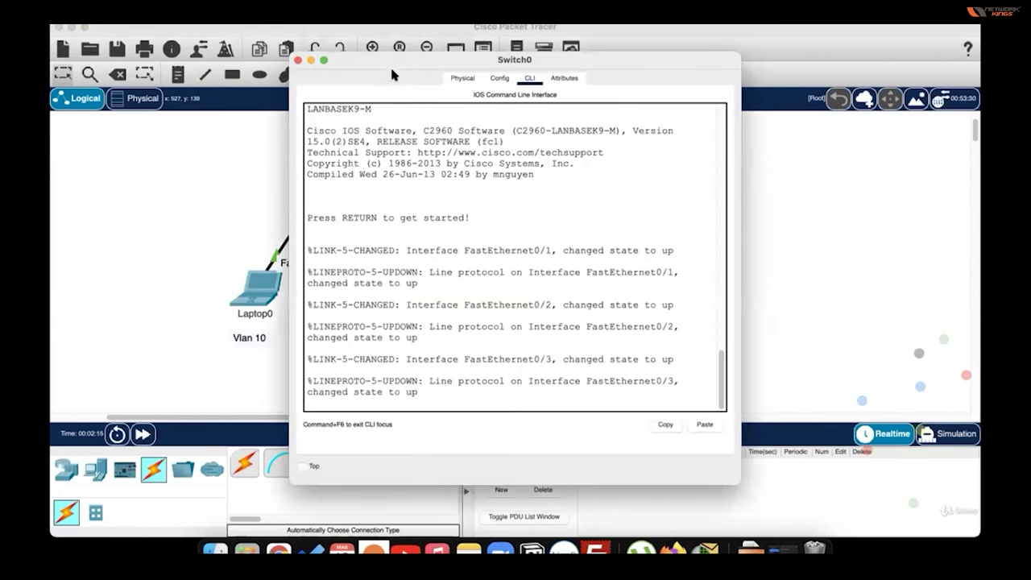
drag(632, 67, 882, 78)
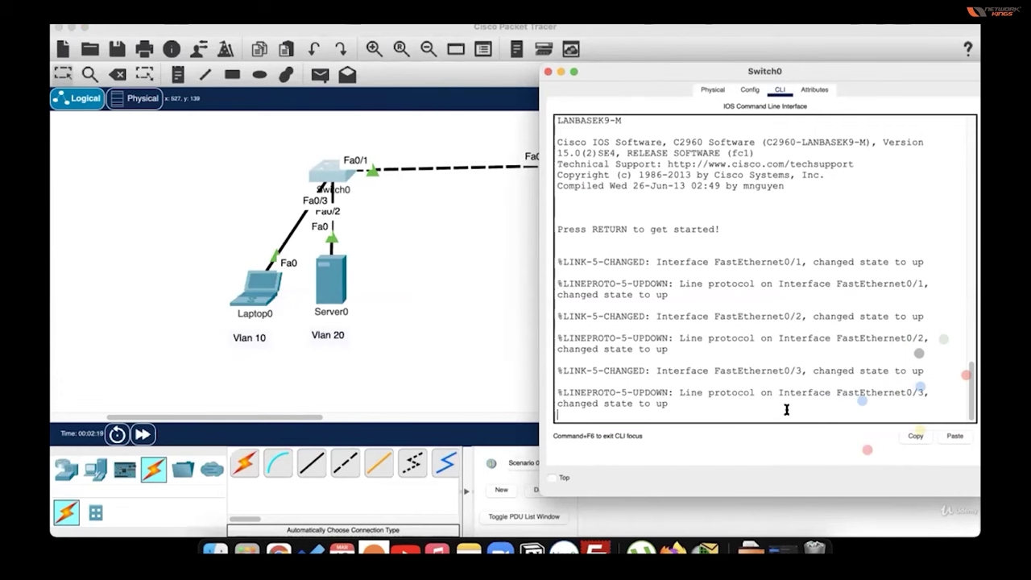
key(Return)
key(Return)
text(en)
key(Tab)
key(Return)
text(conf t)
key(Return)
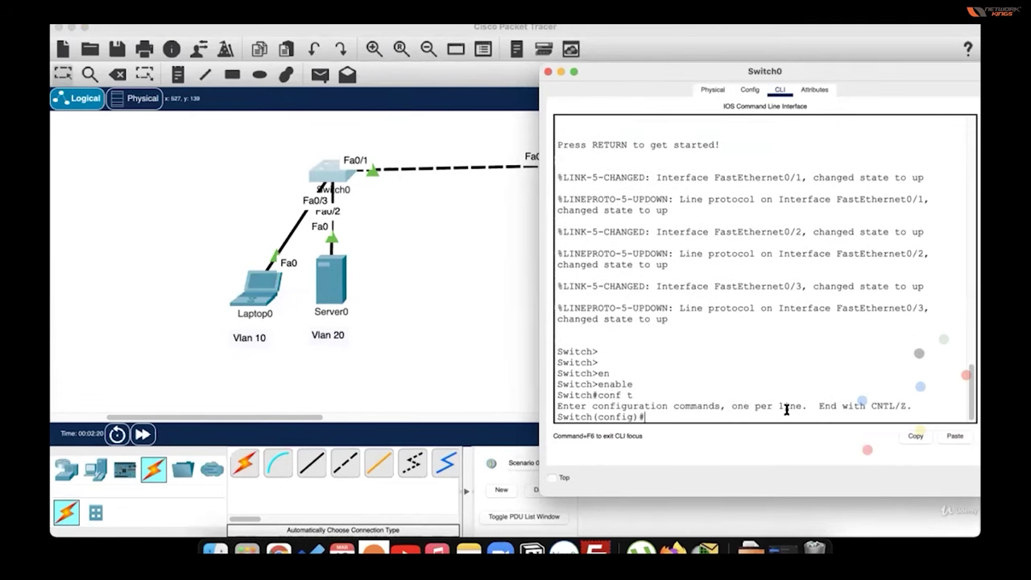
Create VLAN 10 named pc and VLAN 20 named server.
text(vl)
key(Tab)
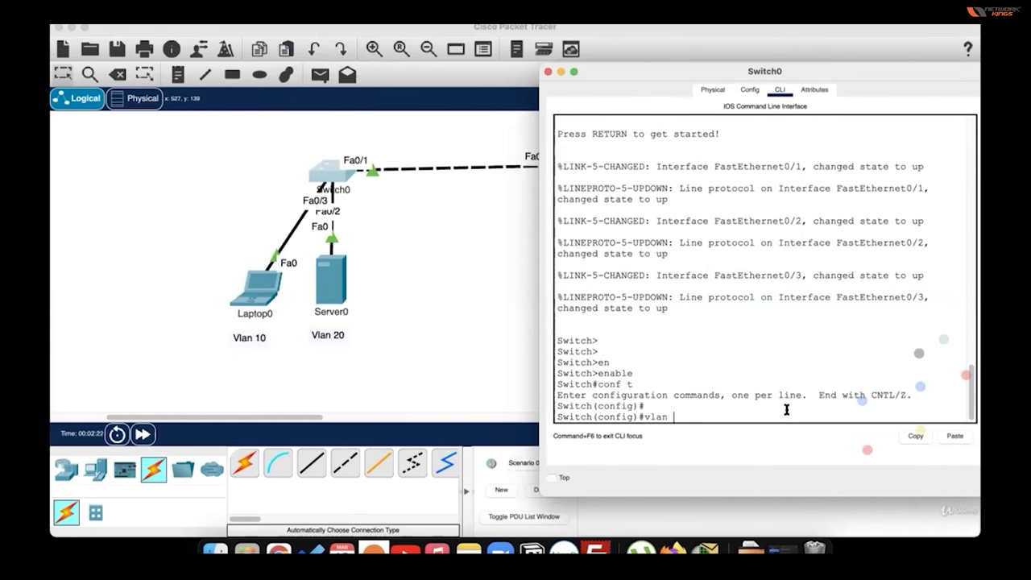
text(10)
key(Return)
text(na)
text(poc)
text(c)
key(Return)
key(Return)
text(vlan 20)
key(Return)
text(name server)
key(Return)
Exit config mode and run show vlan brief, highlighting the new VLAN 10 and 20 rows.
key(Return)
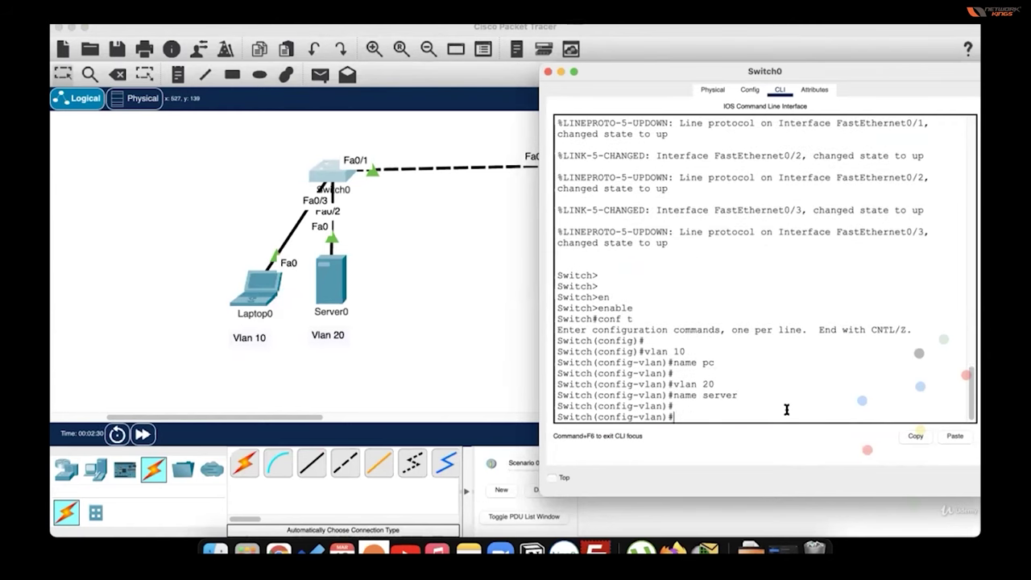
text(end)
key(Return)
text(s)
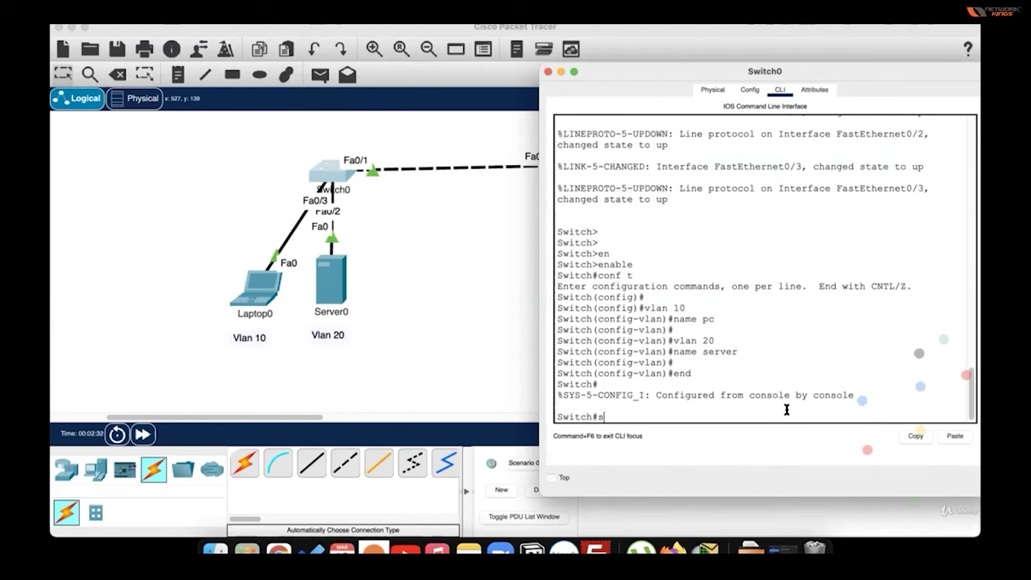
text(how vlan br)
key(Tab)
key(Return)
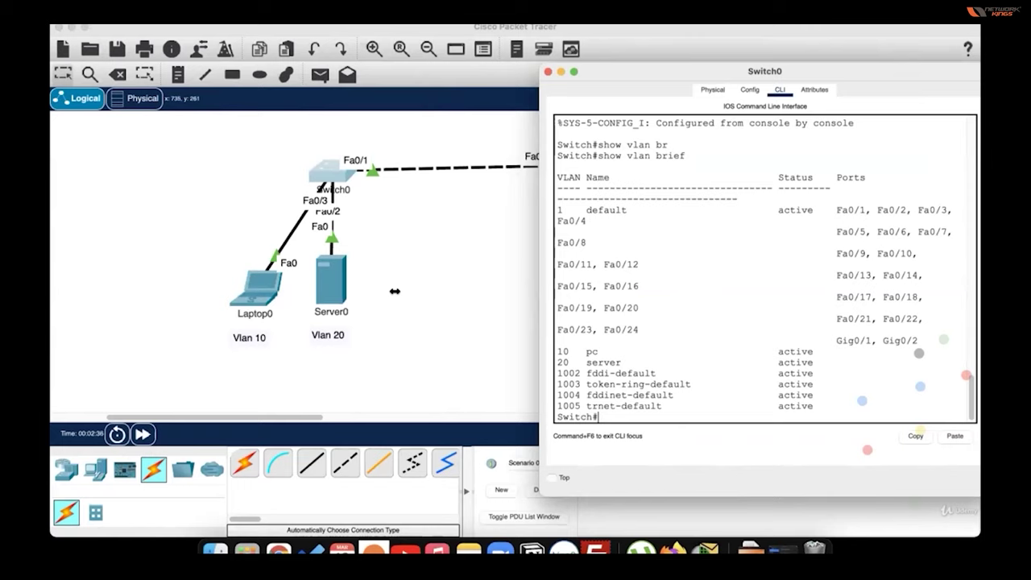
drag(394, 291, 370, 292)
drag(660, 360, 329, 341)
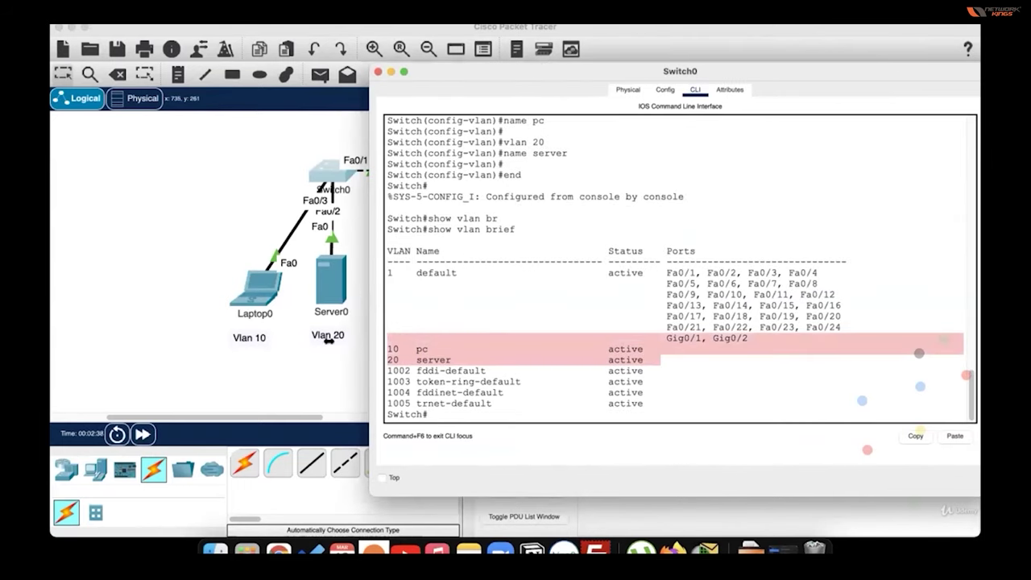
drag(789, 66, 881, 60)
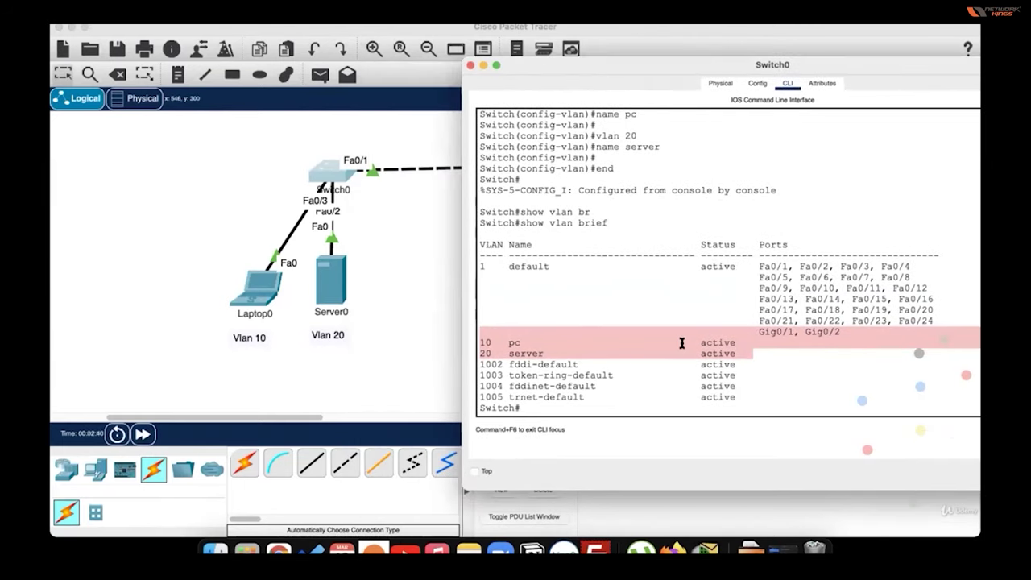
key(Return)
key(Return)
Set Switch0's Fa0/1 to switchport mode trunk.
text(conf t)
key(Return)
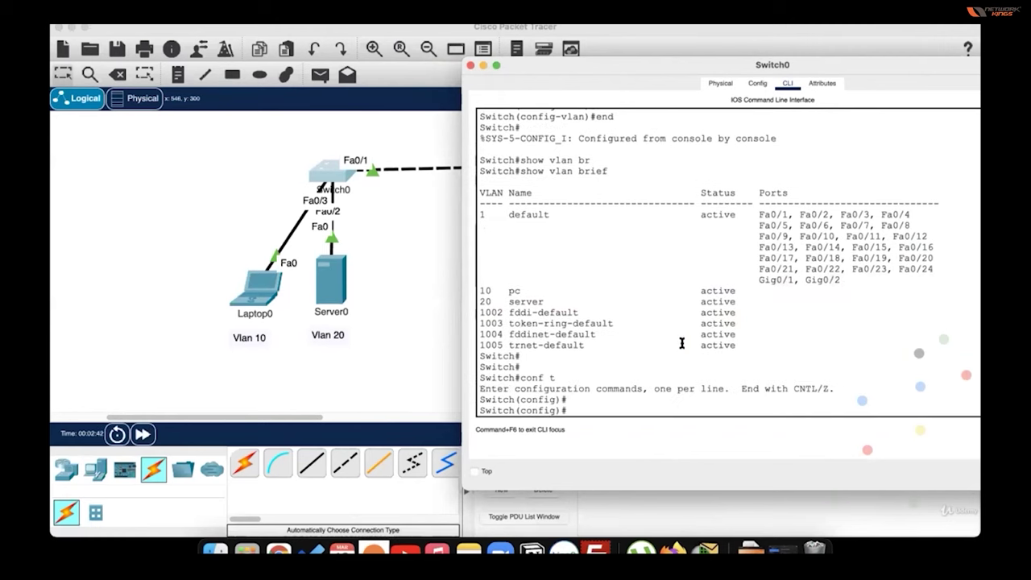
text(int fa0/1)
key(Return)
text(sw)
key(Tab)
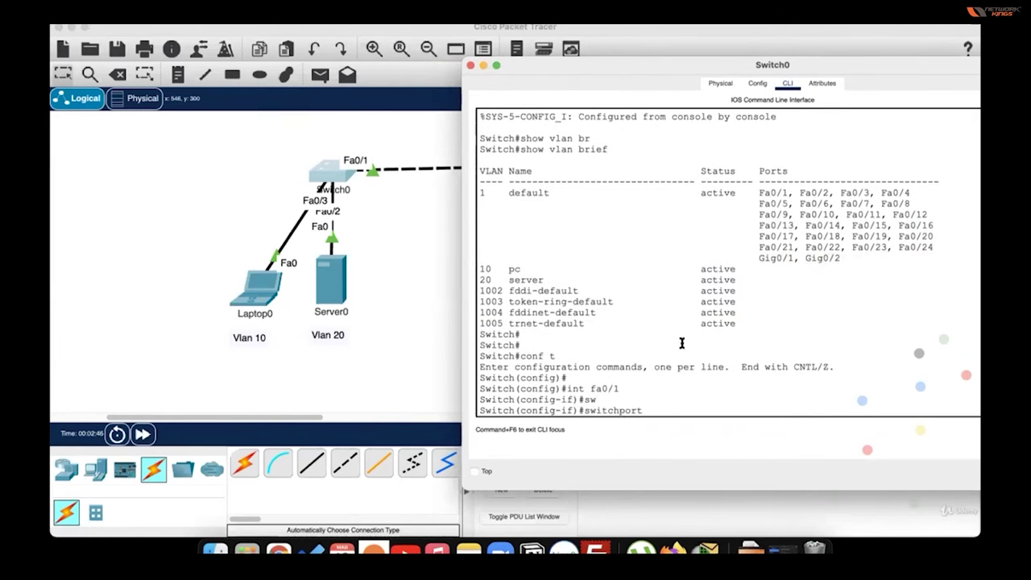
text(mo)
key(Tab)
text(t)
key(Tab)
key(Return)
Reapply trunk mode on Fa0/1 from history, then enter interfaces Fa0/3 and Fa0/2.
key(Return)
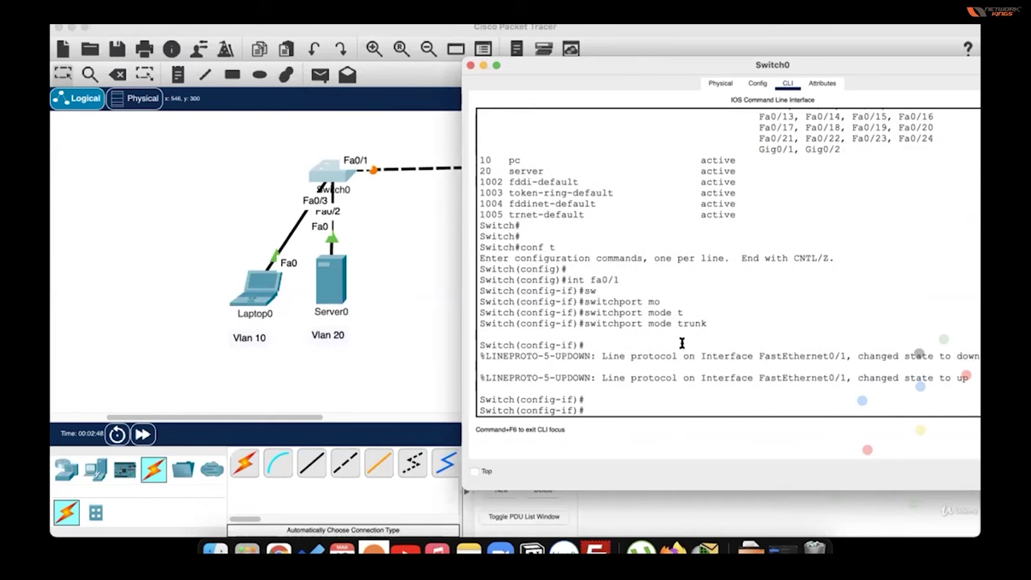
key(Up)
key(Up)
key(Return)
key(Up)
key(Up)
key(Return)
key(Return)
text(int fa0/3)
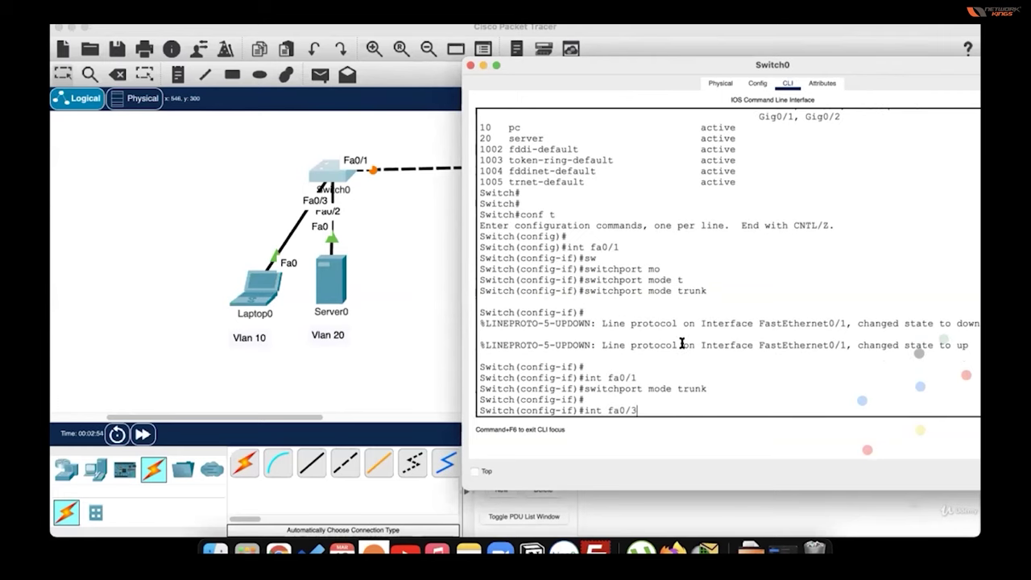
key(Return)
mouse_move(243, 280)
mouse_down()
mouse_move(203, 262)
mouse_move(175, 214)
mouse_move(187, 173)
mouse_move(227, 284)
mouse_up()
click(326, 170)
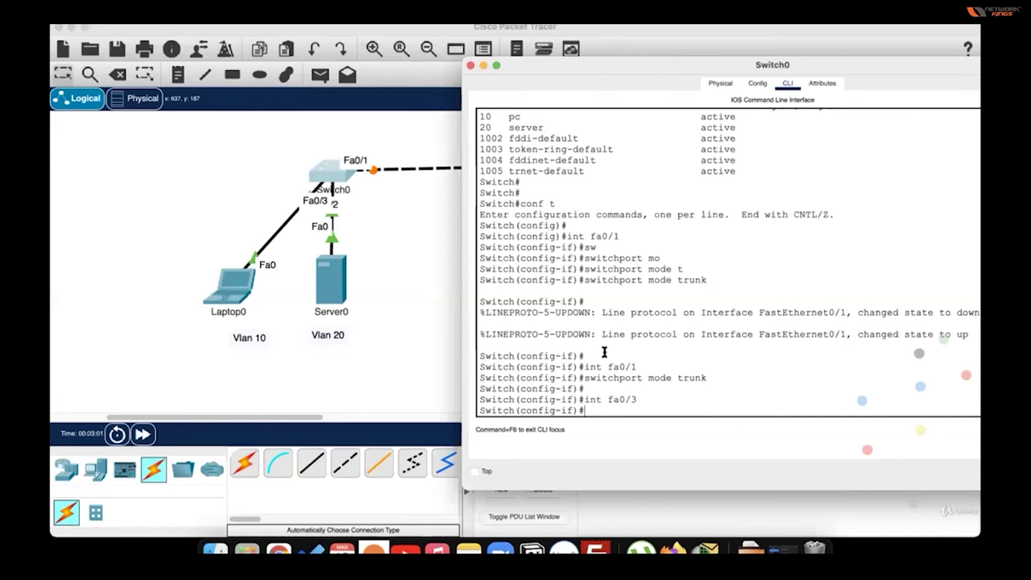
text(int fa0/2)
key(Return)
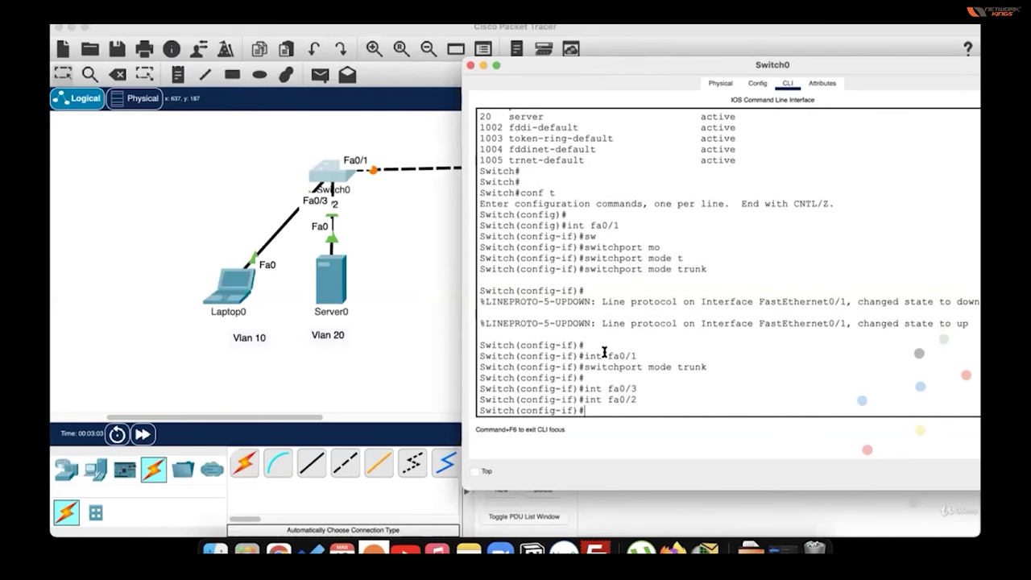
Review show vlan brief output, marking Fa0/2 and Fa0/3 in VLAN 1 and the VLAN 10 and 20 rows.
text(switchport)
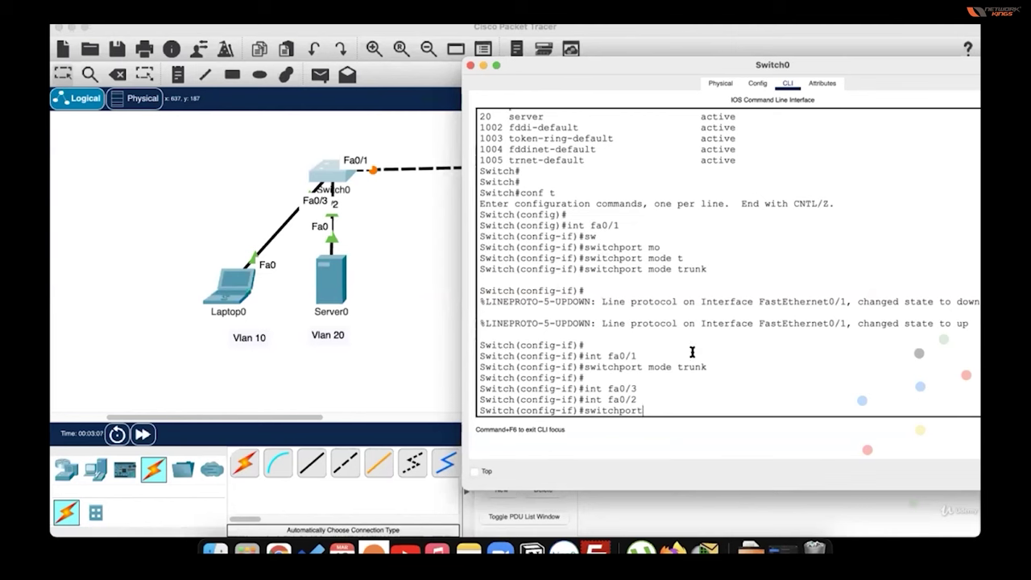
scroll(759, 297, up, 5)
right_click(861, 250)
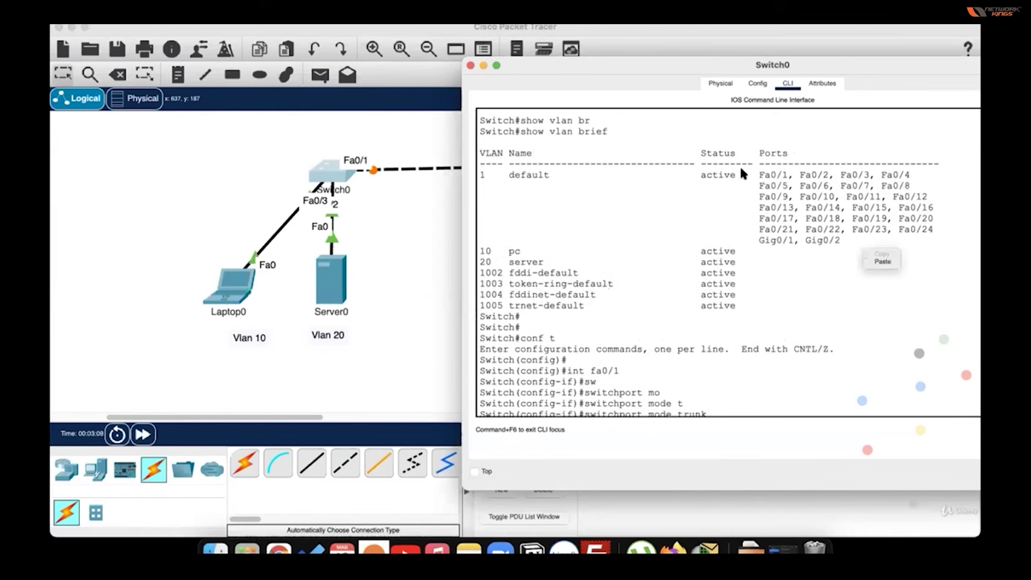
click(851, 236)
drag(844, 240, 473, 175)
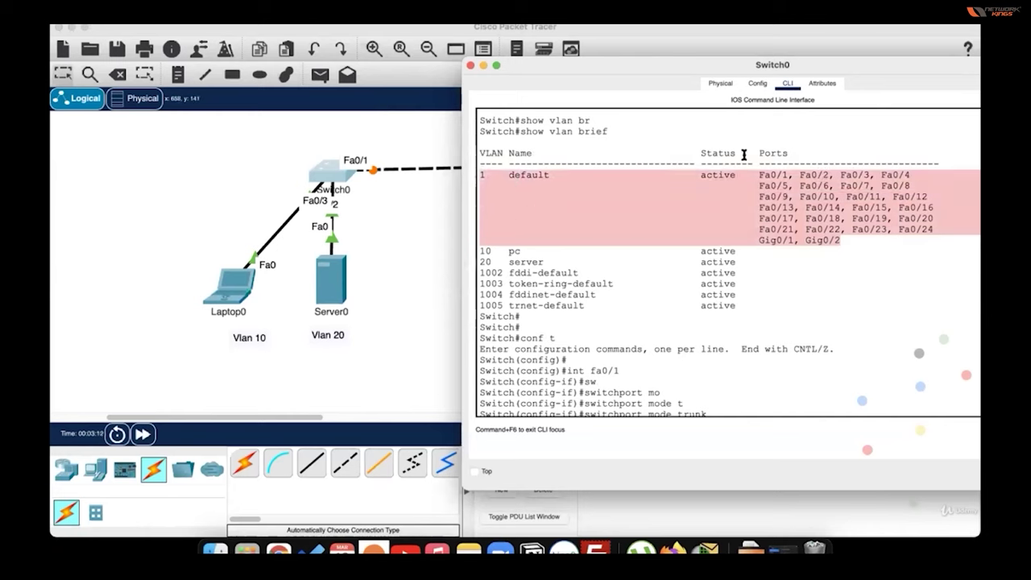
click(766, 189)
drag(827, 169, 793, 168)
drag(552, 251, 479, 251)
drag(875, 173, 840, 173)
drag(746, 261, 465, 259)
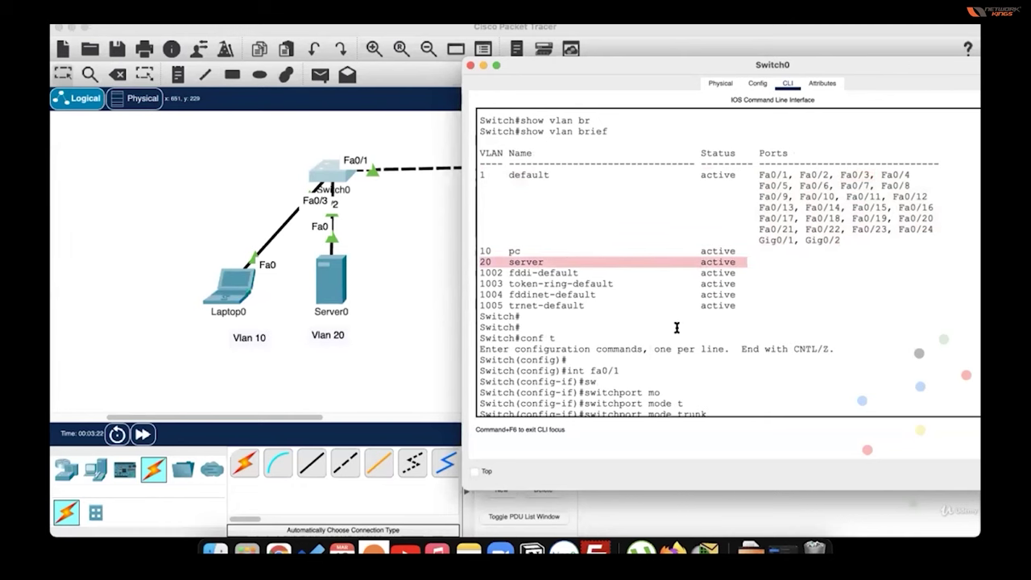
scroll(677, 328, down, 5)
Clear the unfinished switchport command and re-enter Fa0/2's interface configuration.
key(Return)
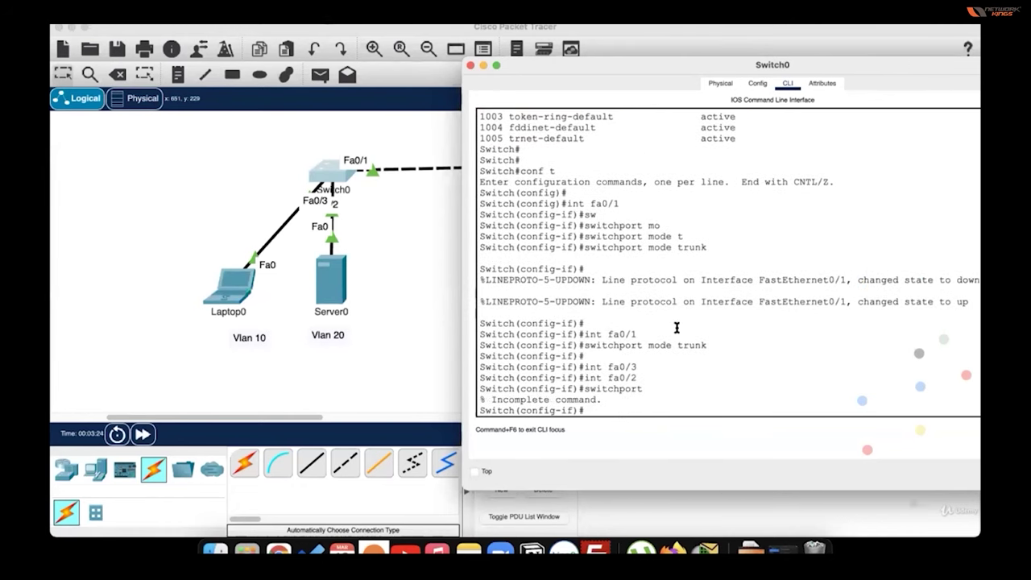
key(Return)
key(Up)
key(Up)
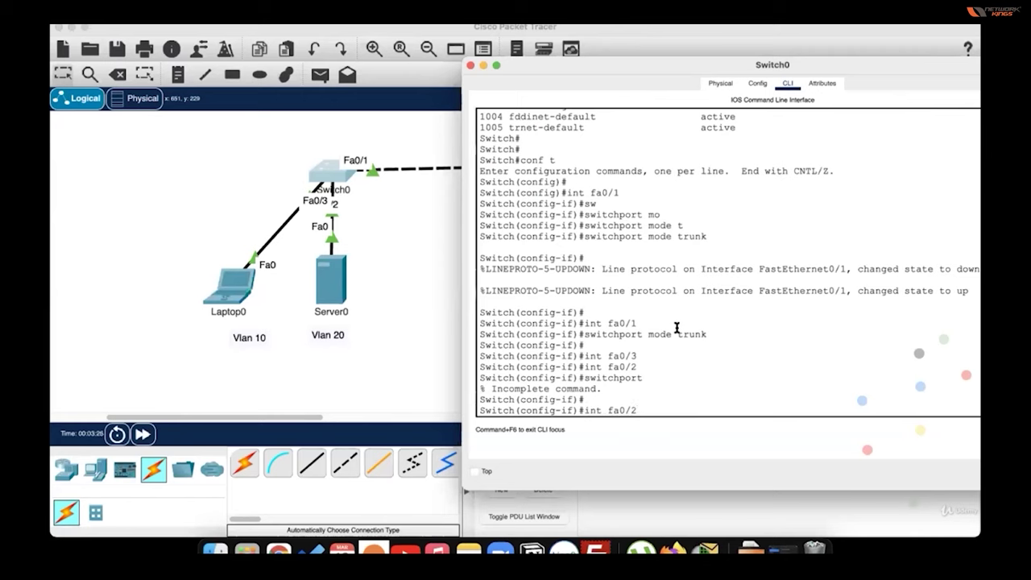
key(Return)
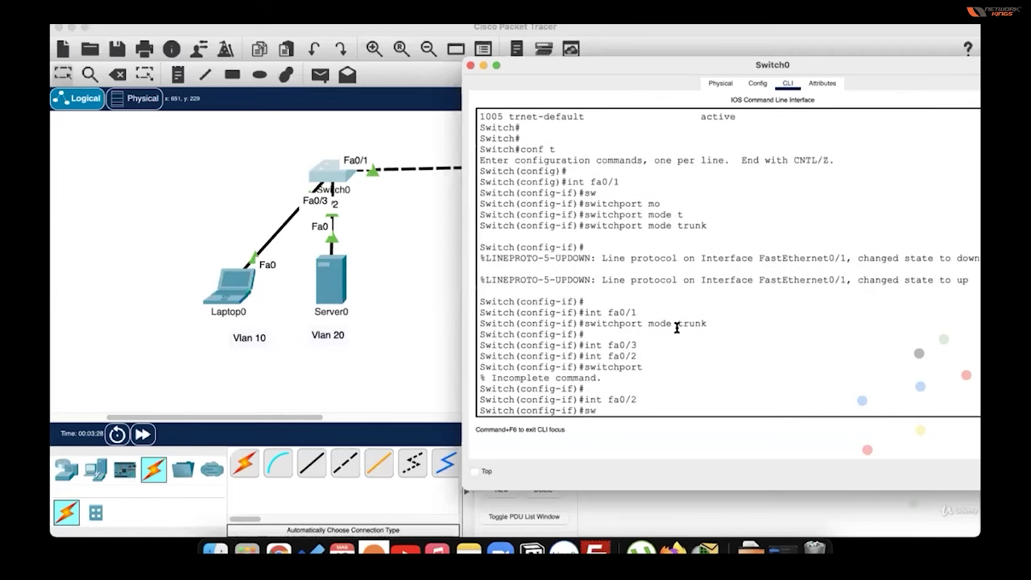
Make Fa0/2 an access port in VLAN 10 with switchport access vlan 10.
text(sw)
key(Tab)
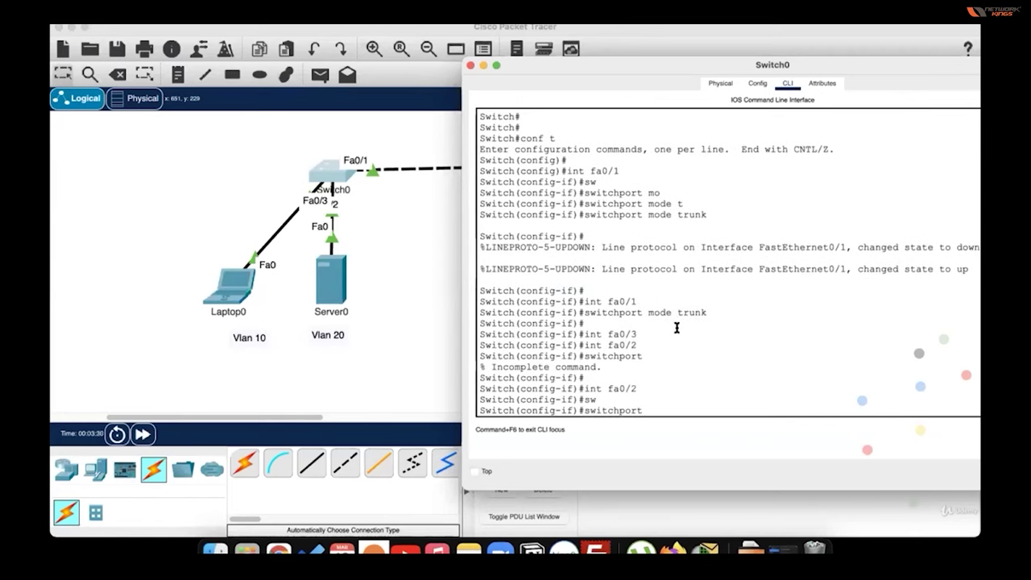
text(acc)
key(Tab)
text(vl)
key(Tab)
text(10)
key(Return)
key(Return)
key(Up)
key(Up)
key(Return)
key(Up)
key(Up)
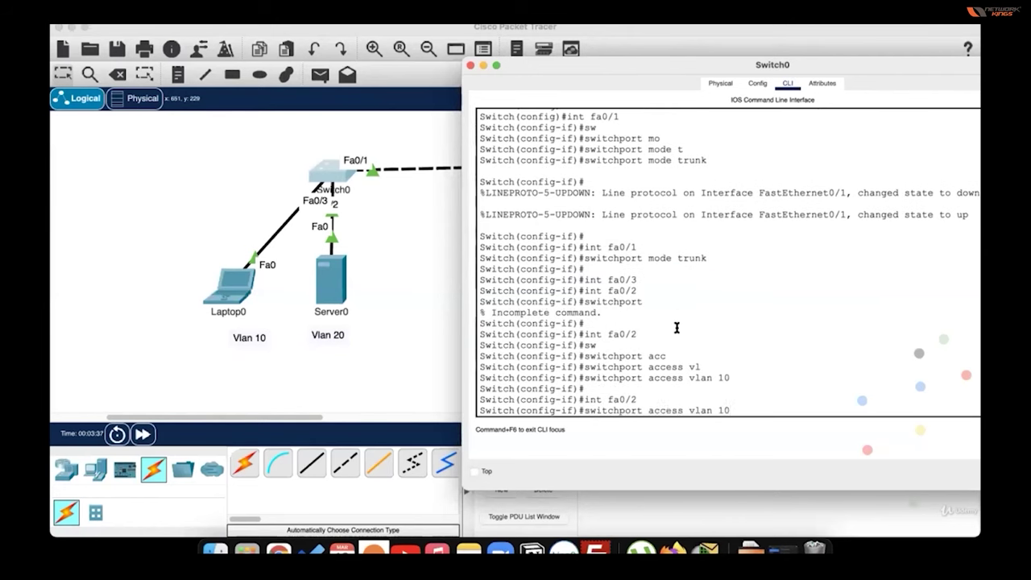
key(Return)
key(Return)
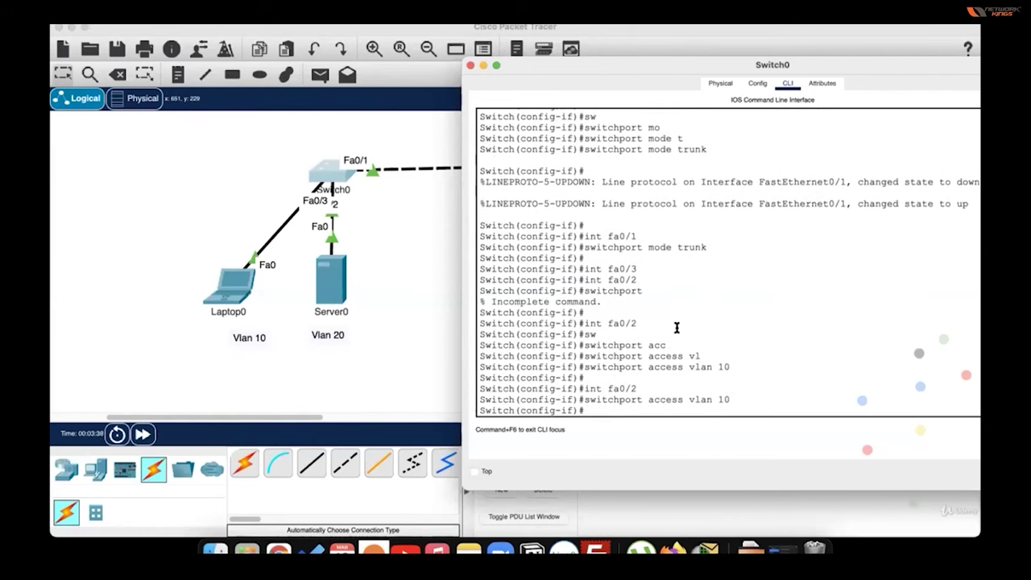
Make Fa0/3 an access port in VLAN 20, correcting the mistyped VLAN number.
text(int fa0/3)
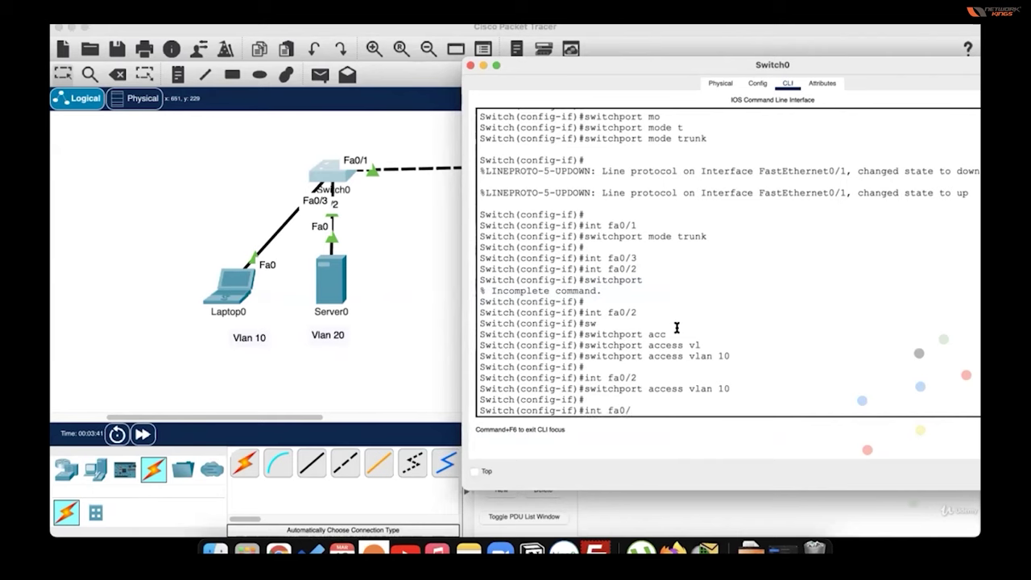
key(Return)
text(switchport access vlan 10)
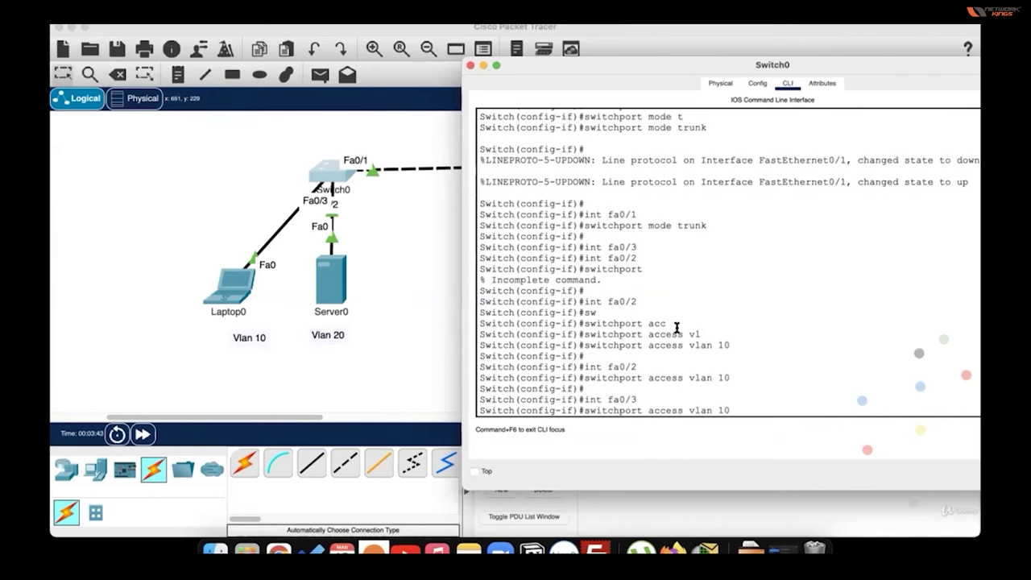
key(BackSpace)
key(BackSpace)
text(20)
key(Return)
Leave configuration mode and run show vlan brief to list port assignments.
key(Return)
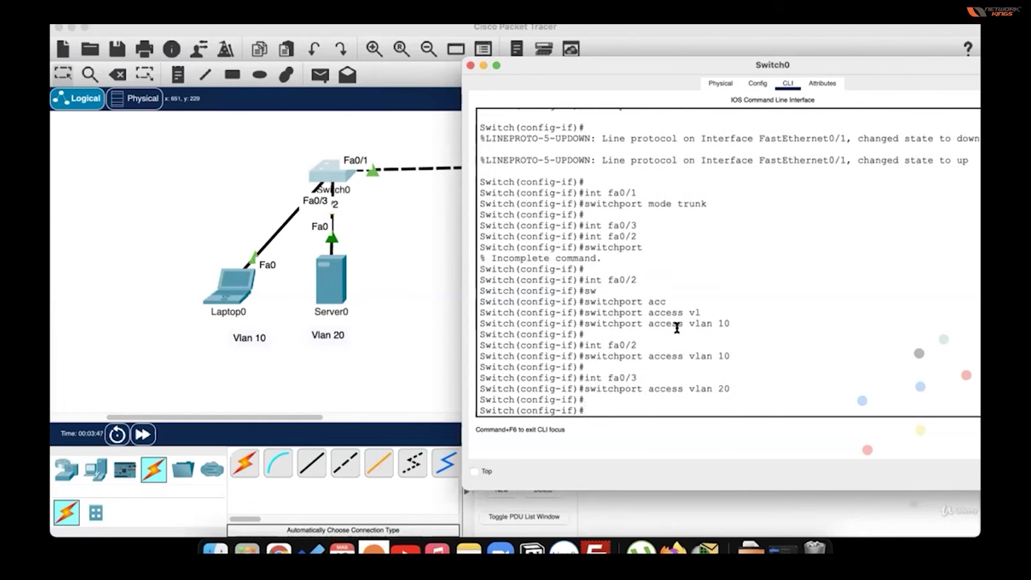
text(int fa0/1)
key(Return)
key(Up)
key(Up)
key(Up)
key(Up)
key(Up)
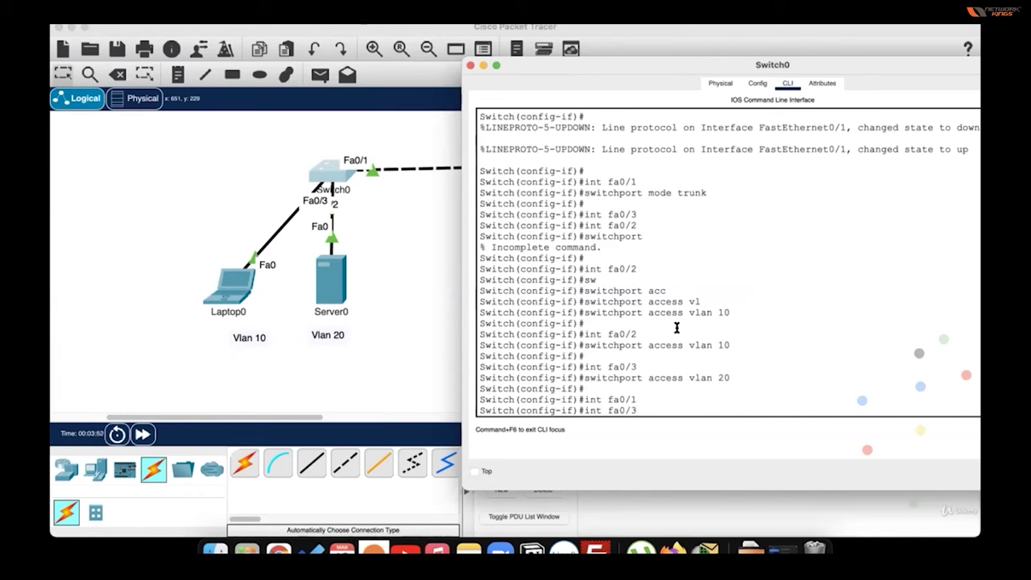
key(ctrl+z)
key(Return)
key(Return)
text(show vla)
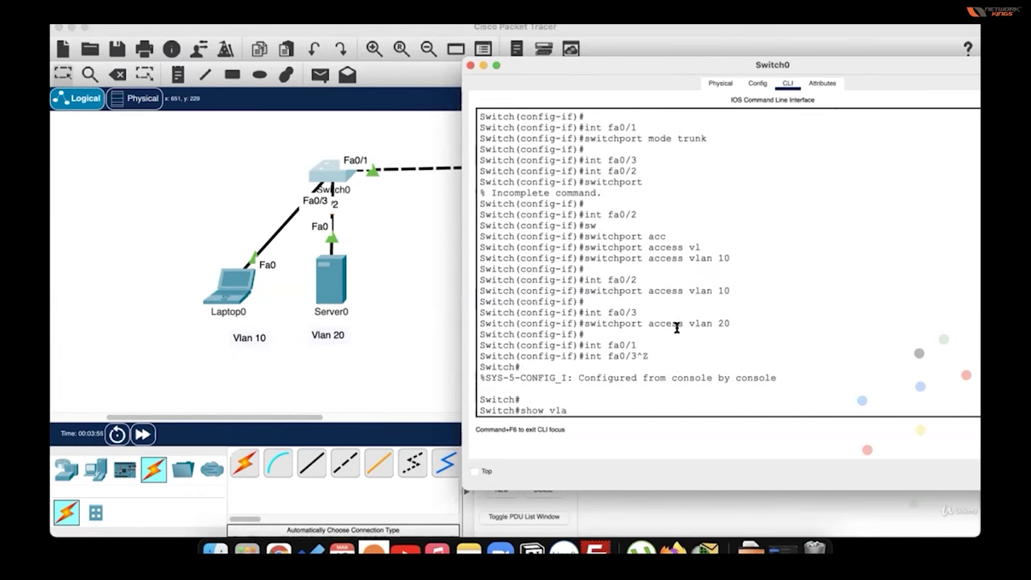
text(n br)
key(Tab)
key(Return)
Highlight the VLAN 10 pc and VLAN 20 server rows in show vlan brief.
drag(790, 344, 457, 344)
right_click(803, 351)
drag(808, 355, 427, 345)
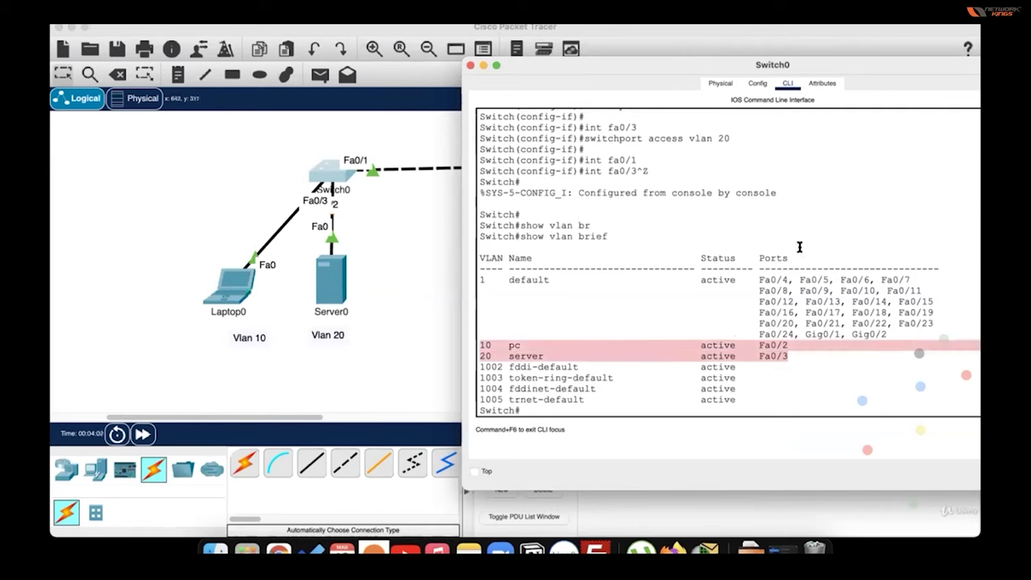
click(728, 300)
Run show interfaces status and highlight the Fa0/1–Fa0/3 rows and Fa0/1's VLAN 1 entry.
key(Return)
key(Return)
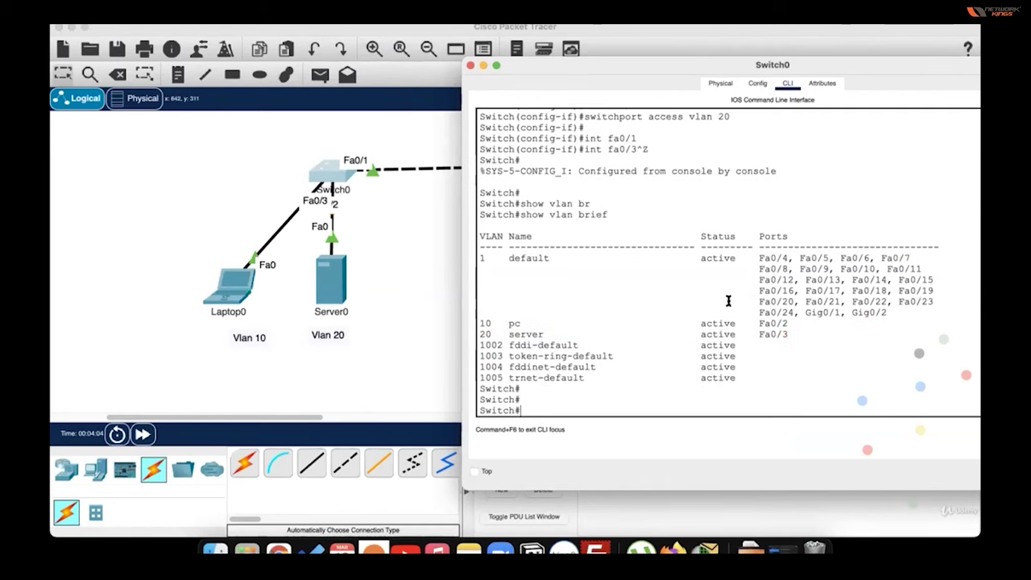
text(show int)
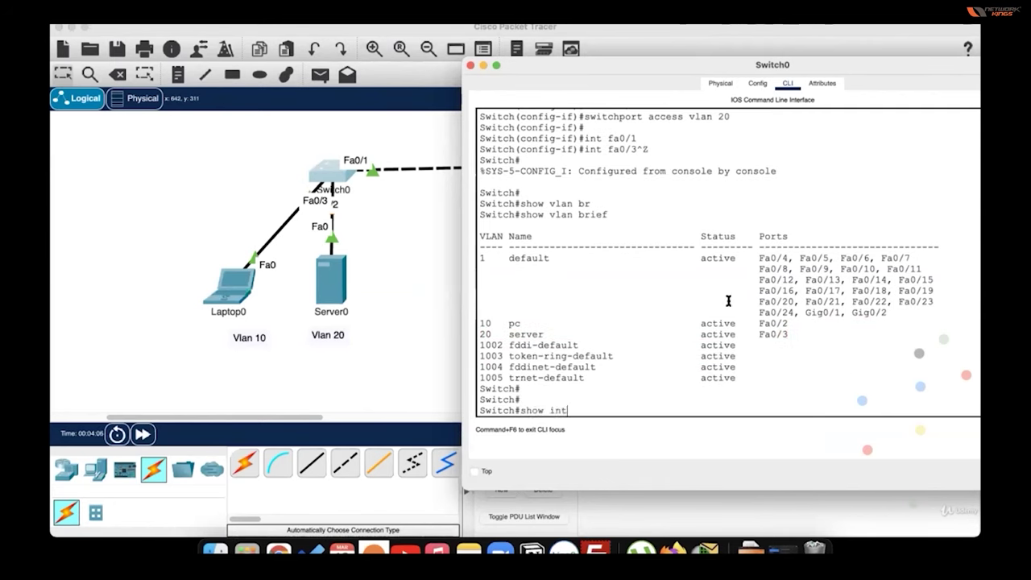
text( stata)
key(Tab)
key(Return)
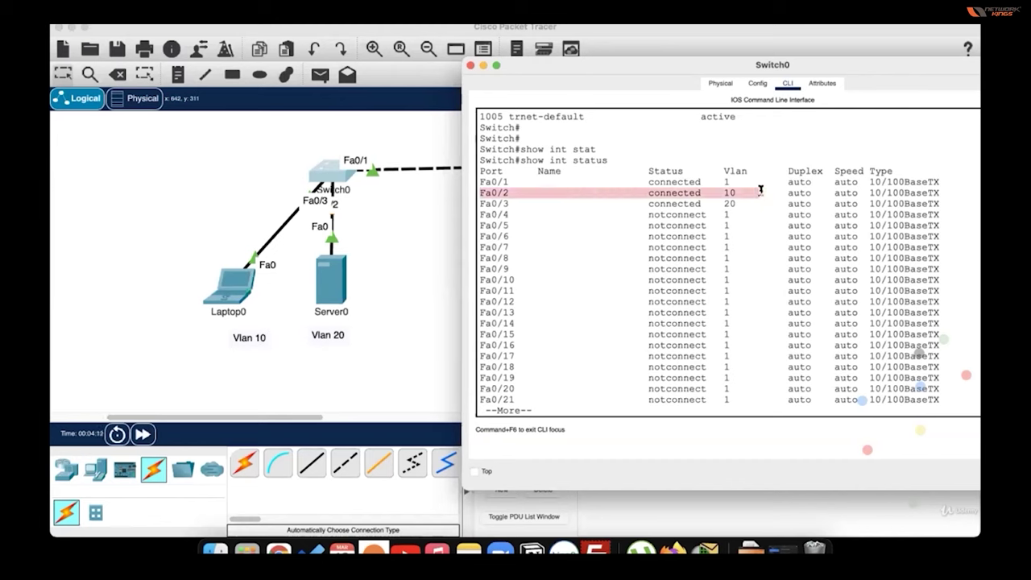
drag(748, 202, 409, 196)
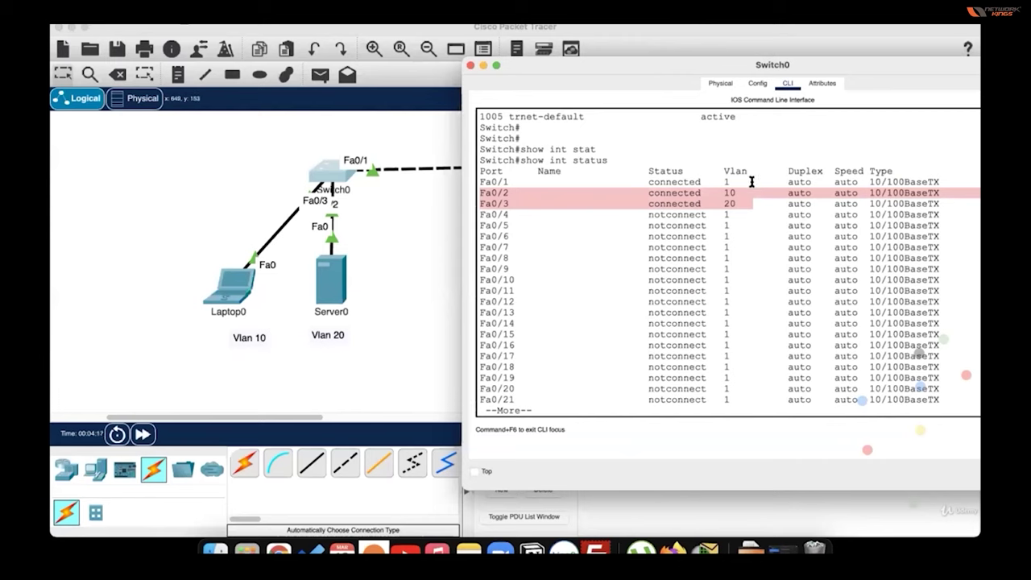
drag(751, 182, 689, 182)
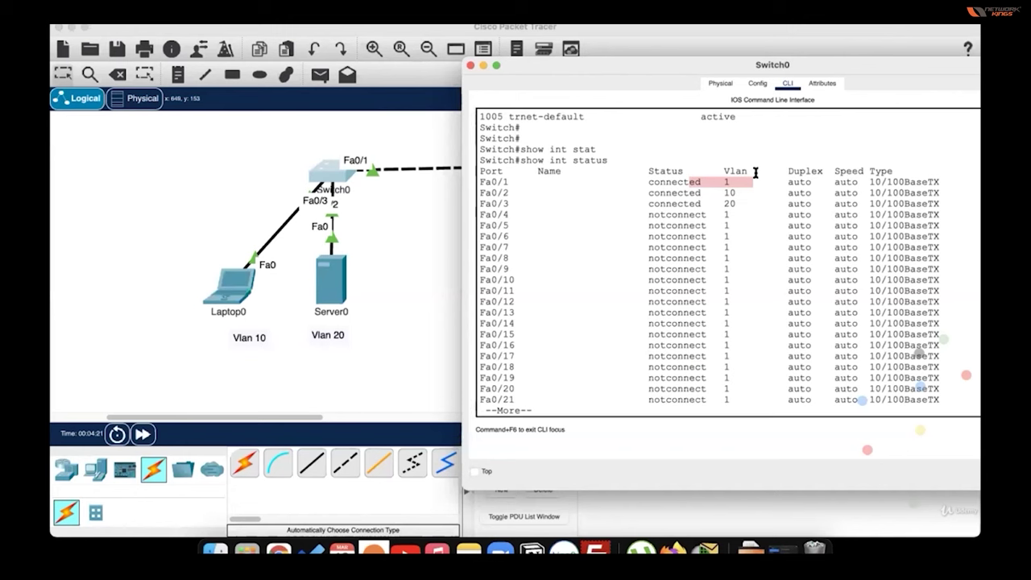
key(space)
key(Return)
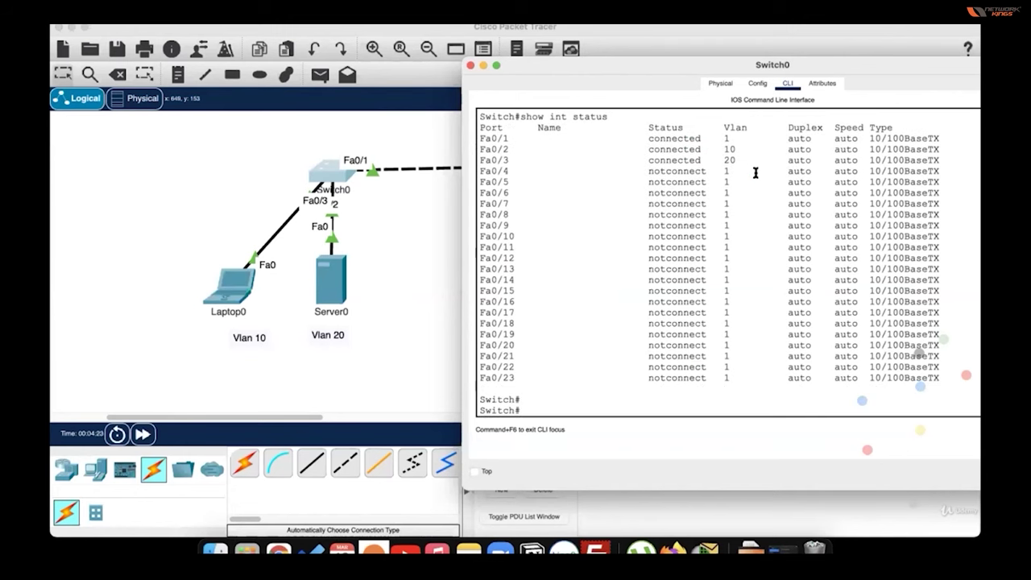
Run show interfaces trunk, marking trunk port Fa0/1 and allowed VLANs 1-1005 with a note.
text(show int tr)
key(Tab)
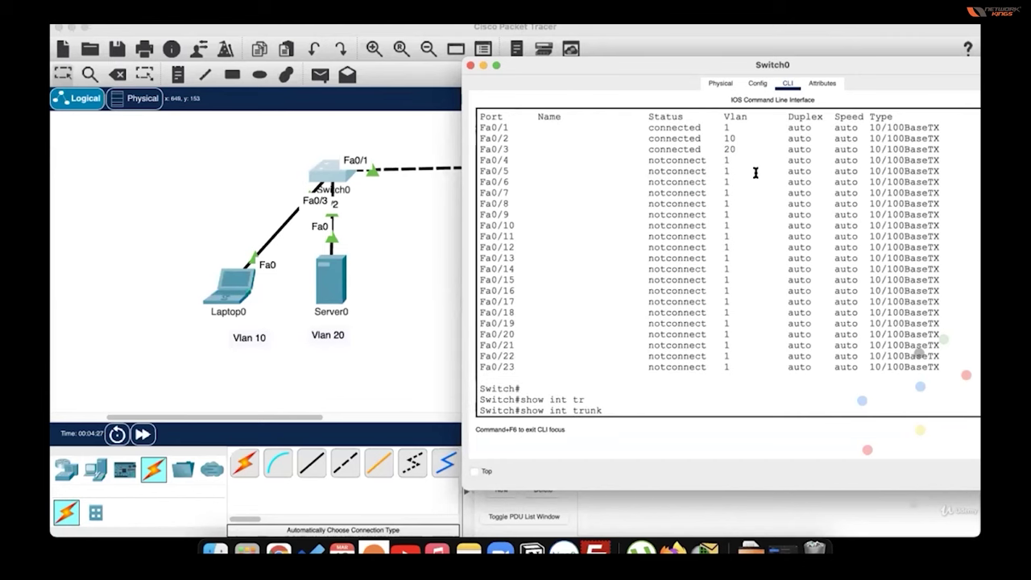
key(Return)
drag(514, 290, 465, 292)
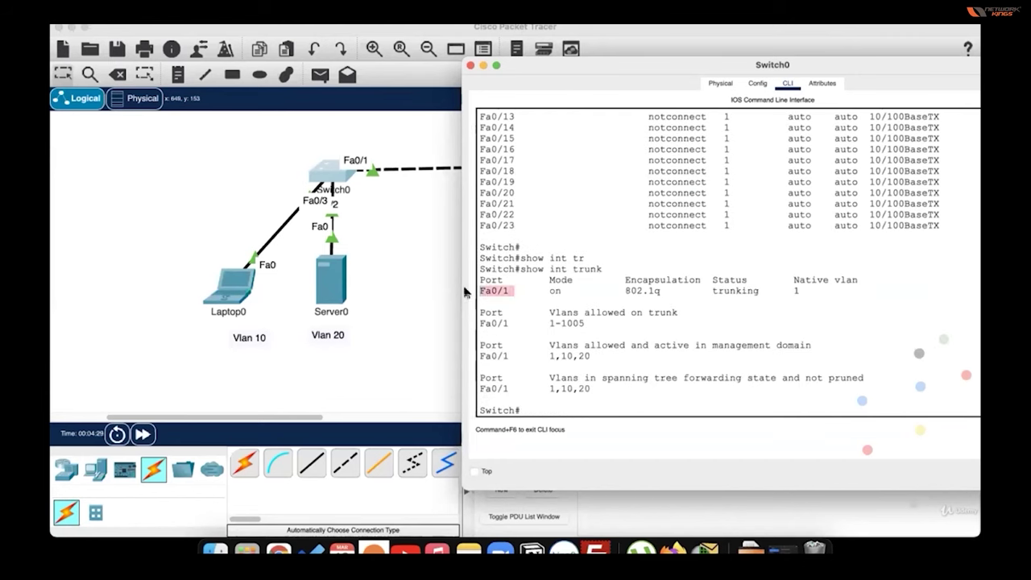
click(586, 322)
drag(586, 322, 547, 323)
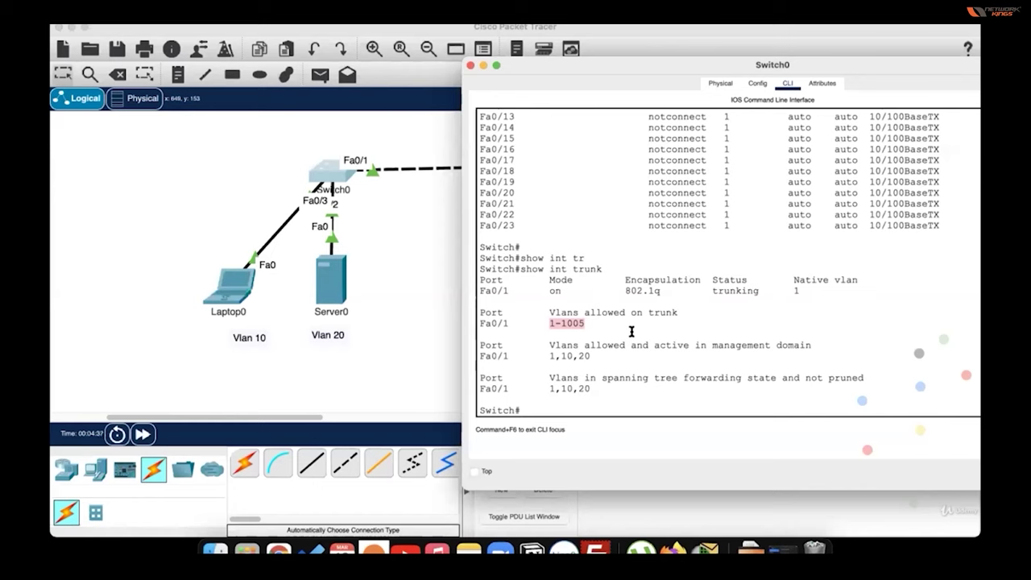
key(ctrl+shift+a)
mouse_move(95, 147)
mouse_down()
mouse_move(95, 175)
mouse_move(143, 149)
mouse_up()
drag(153, 142, 177, 145)
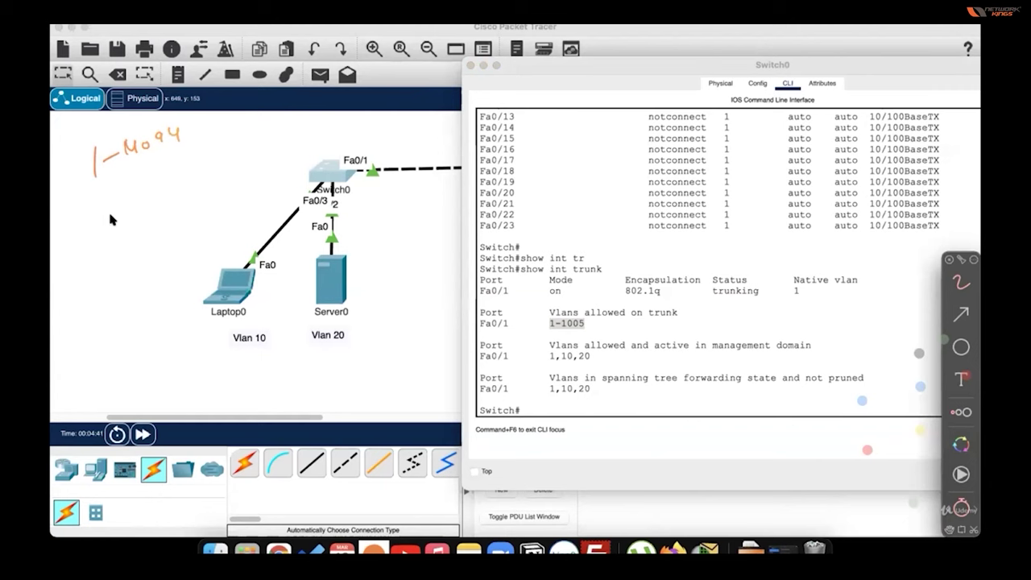
mouse_move(74, 212)
mouse_down()
mouse_move(118, 187)
mouse_move(131, 195)
mouse_up()
mouse_move(161, 164)
mouse_down()
mouse_move(159, 174)
mouse_move(206, 161)
mouse_up()
drag(216, 159, 219, 163)
mouse_move(92, 255)
mouse_down()
mouse_move(91, 273)
mouse_move(104, 255)
mouse_move(121, 255)
mouse_up()
mouse_move(161, 209)
mouse_down()
mouse_move(158, 232)
mouse_move(174, 227)
mouse_up()
mouse_move(185, 209)
mouse_down()
mouse_move(238, 180)
mouse_move(269, 173)
mouse_move(280, 184)
mouse_move(297, 169)
mouse_up()
drag(263, 136, 288, 123)
mouse_move(140, 178)
mouse_down()
mouse_move(135, 168)
mouse_move(149, 168)
mouse_up()
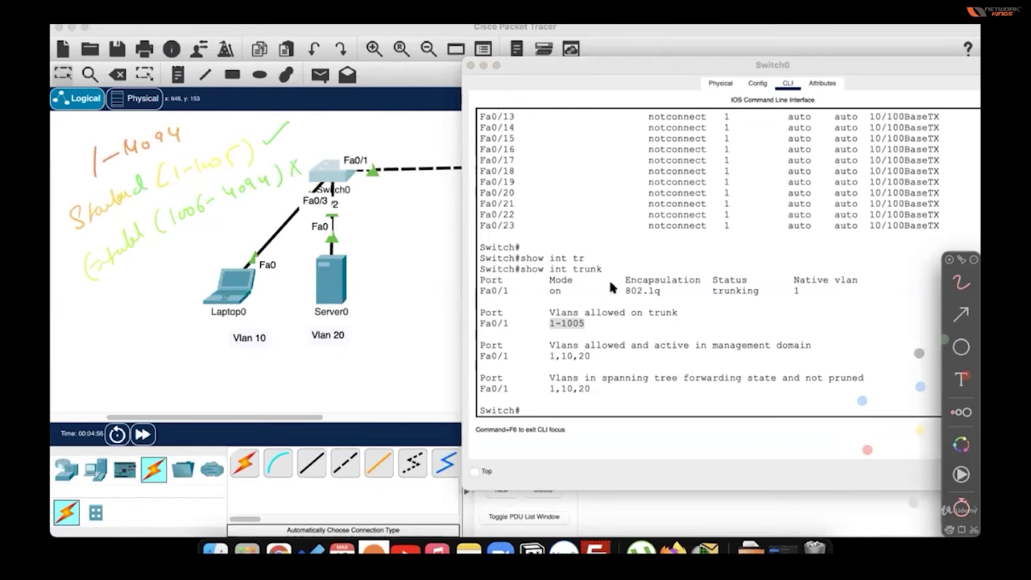
mouse_move(482, 300)
mouse_down()
mouse_move(673, 297)
mouse_move(694, 244)
mouse_up()
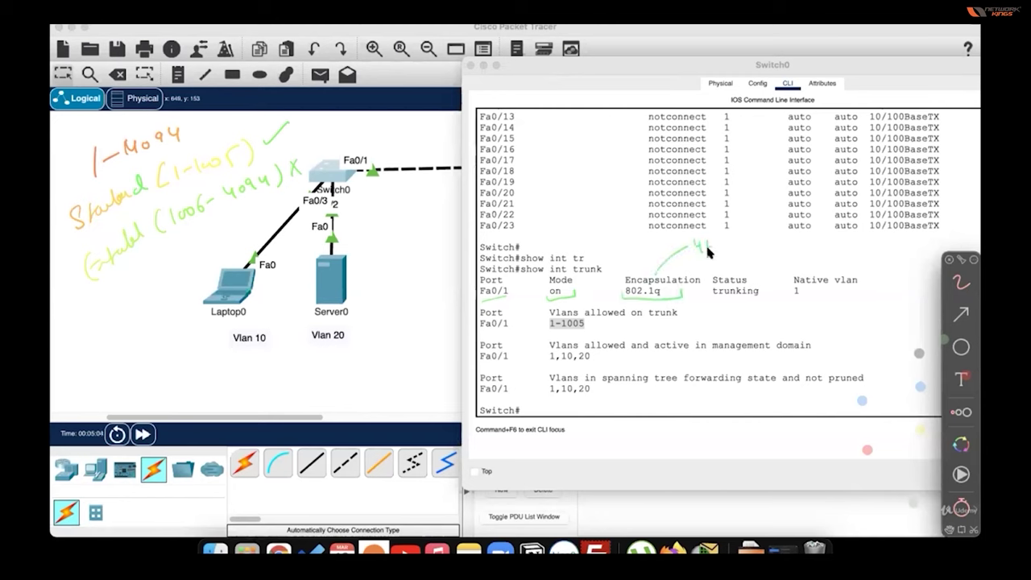
drag(260, 262, 311, 188)
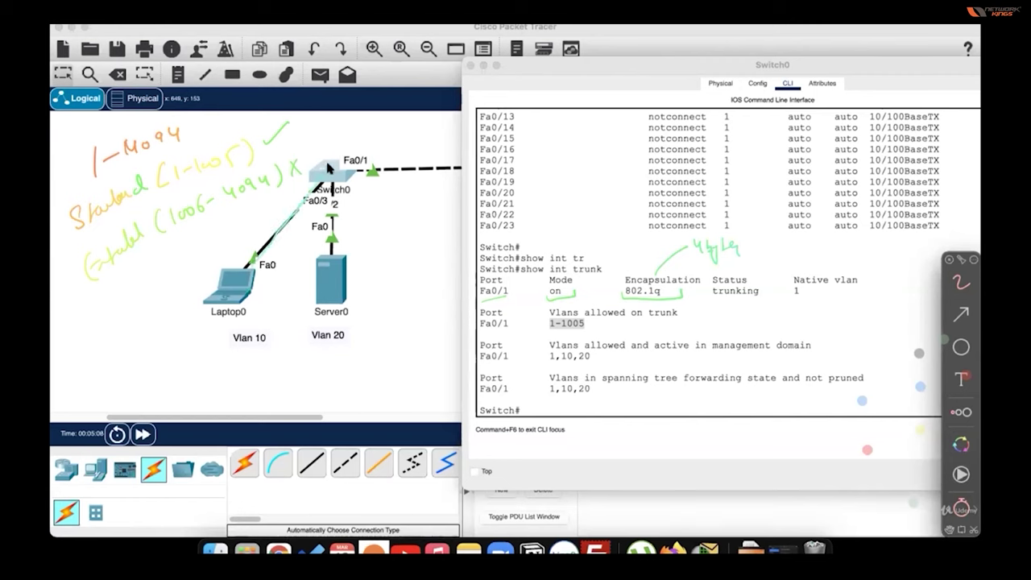
drag(256, 329, 237, 353)
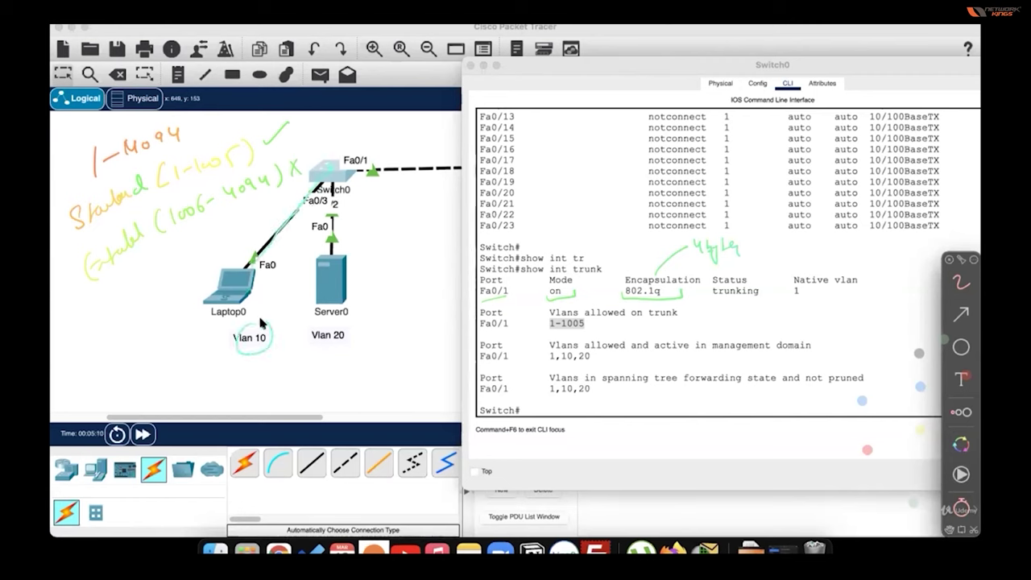
mouse_move(329, 171)
mouse_down()
mouse_move(383, 123)
mouse_move(395, 136)
mouse_move(403, 120)
mouse_move(431, 122)
mouse_up()
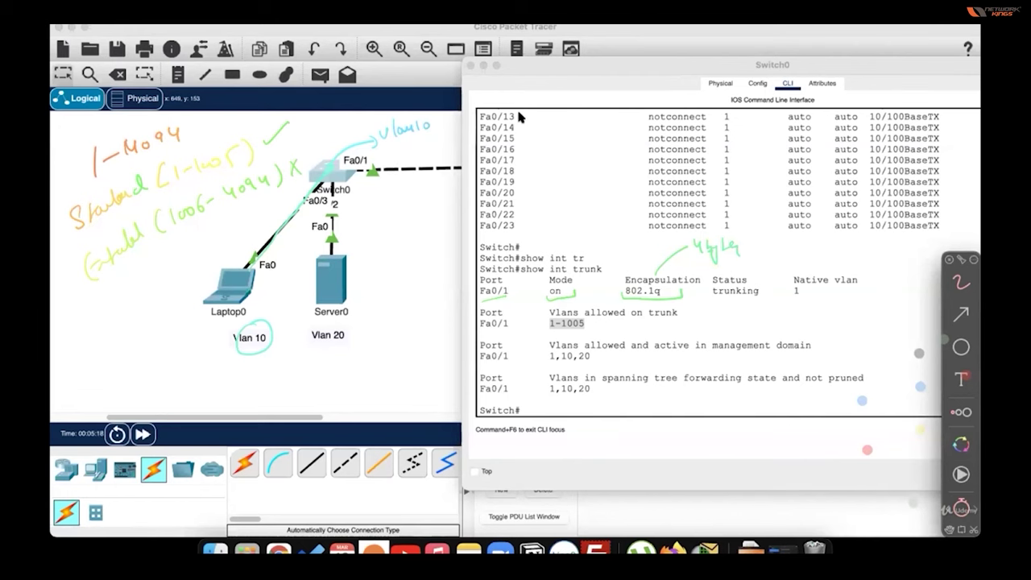
click(687, 73)
mouse_move(687, 67)
mouse_down()
mouse_move(637, 265)
mouse_move(617, 290)
mouse_up()
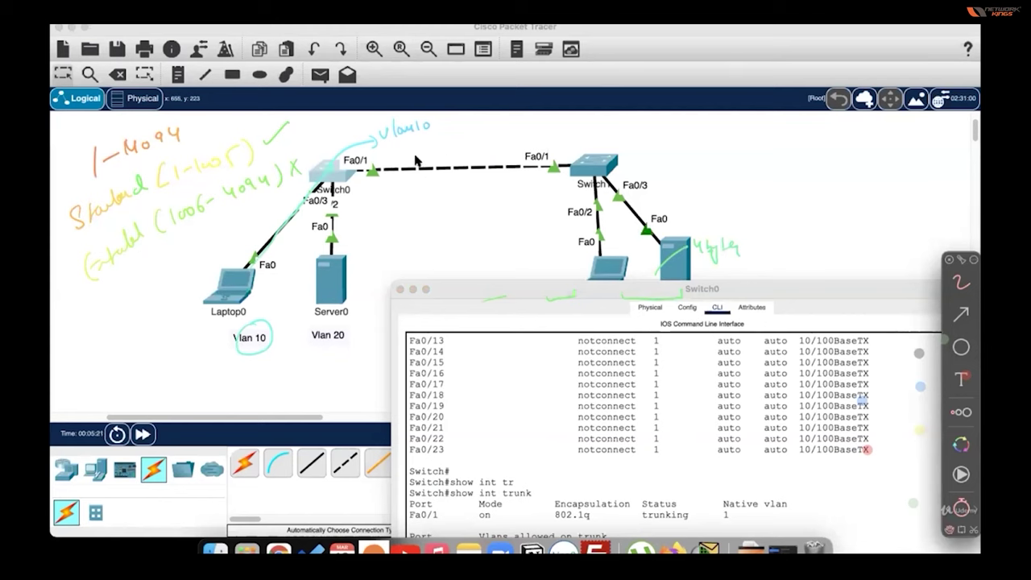
mouse_move(416, 150)
mouse_down()
mouse_move(545, 147)
mouse_move(542, 138)
mouse_move(594, 138)
mouse_up()
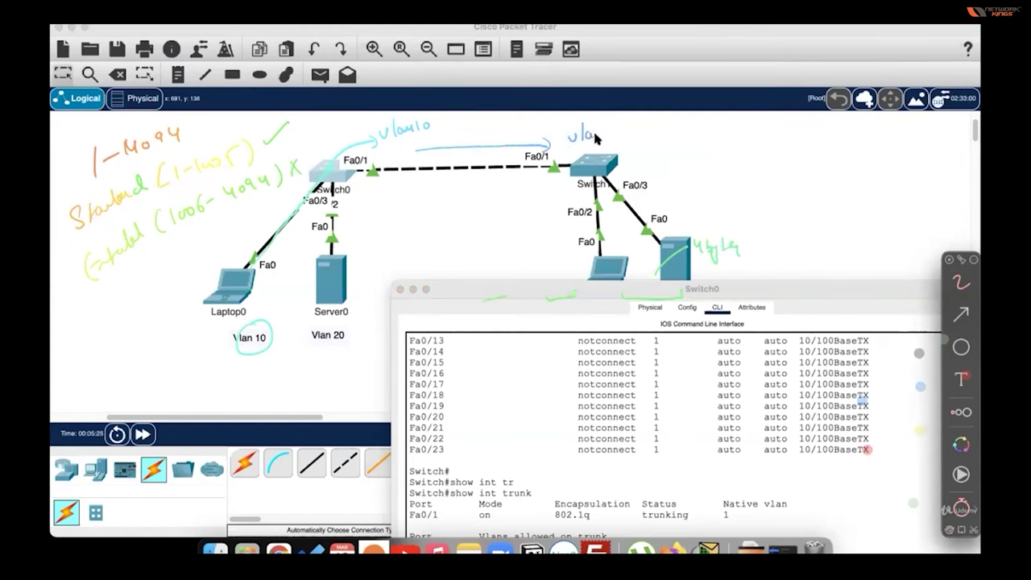
mouse_move(601, 187)
mouse_down()
mouse_move(604, 245)
mouse_move(616, 256)
mouse_up()
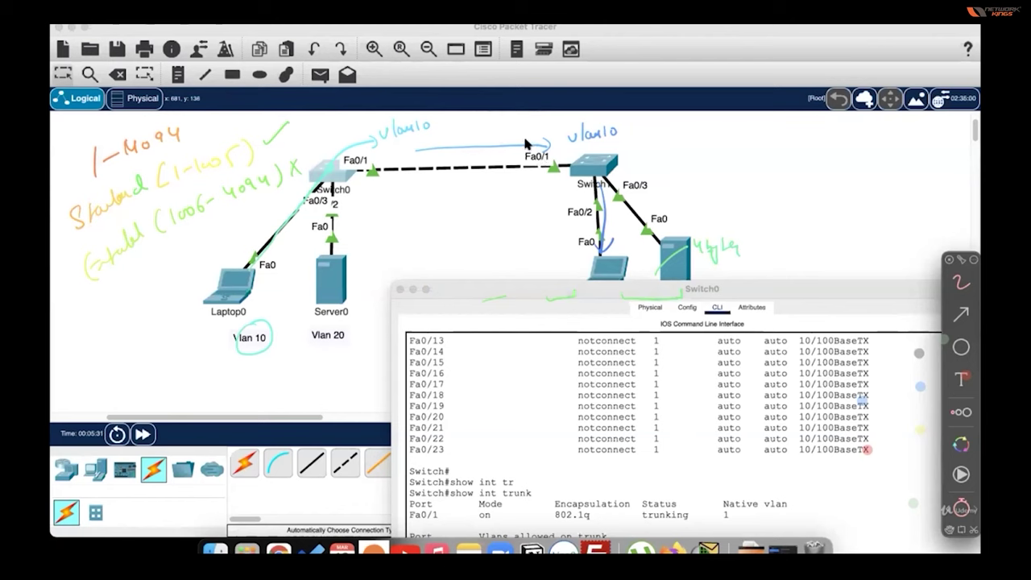
mouse_move(587, 125)
mouse_down()
mouse_move(566, 147)
mouse_move(625, 133)
mouse_move(575, 139)
mouse_up()
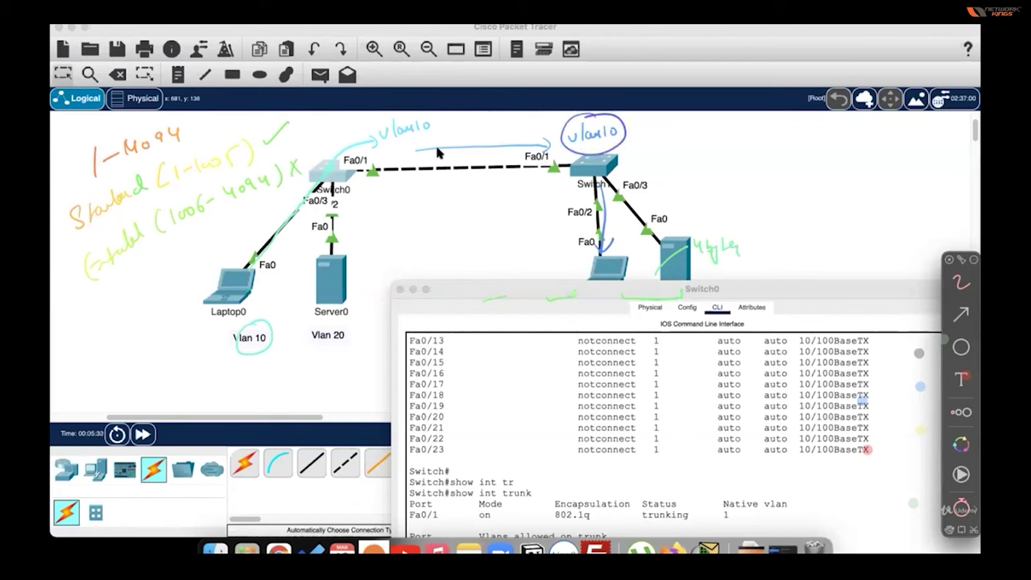
mouse_move(747, 145)
mouse_down()
mouse_move(775, 137)
mouse_move(793, 147)
mouse_up()
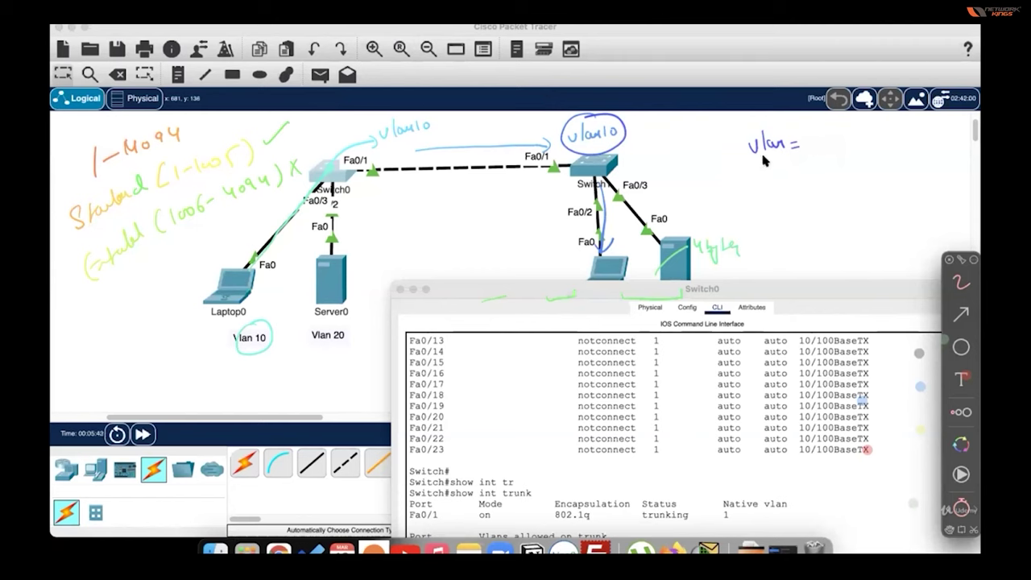
drag(729, 135, 735, 153)
drag(818, 131, 917, 137)
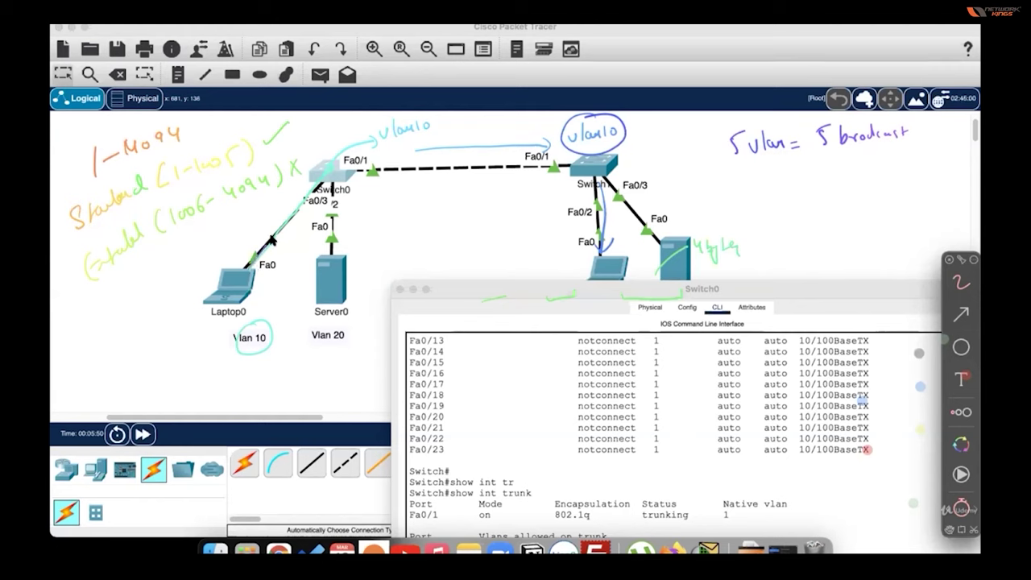
mouse_move(351, 139)
mouse_down()
mouse_move(655, 125)
mouse_move(704, 255)
mouse_move(527, 362)
mouse_move(331, 313)
mouse_up()
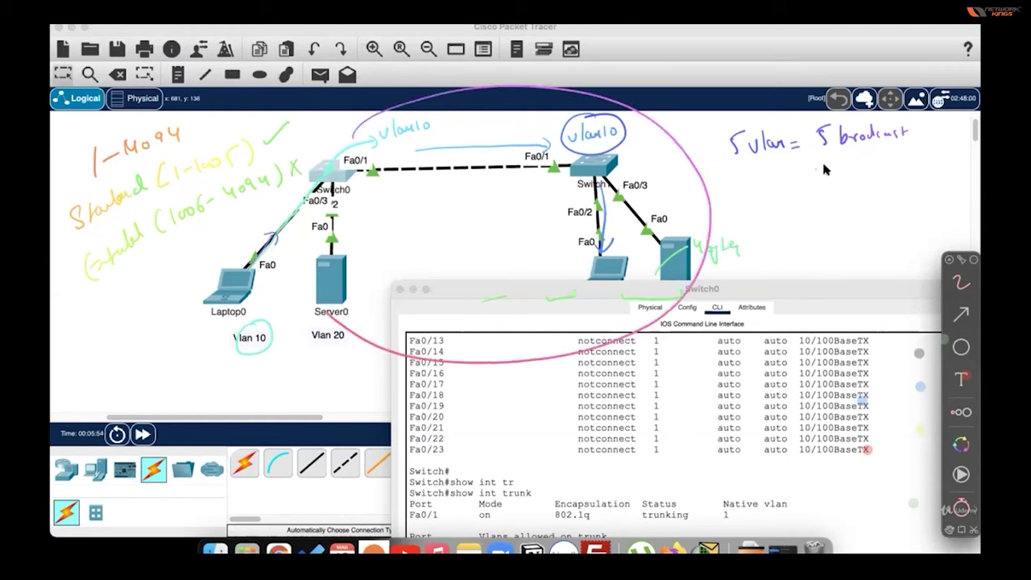
mouse_move(870, 167)
mouse_down()
mouse_move(891, 150)
mouse_move(915, 158)
mouse_move(954, 148)
mouse_up()
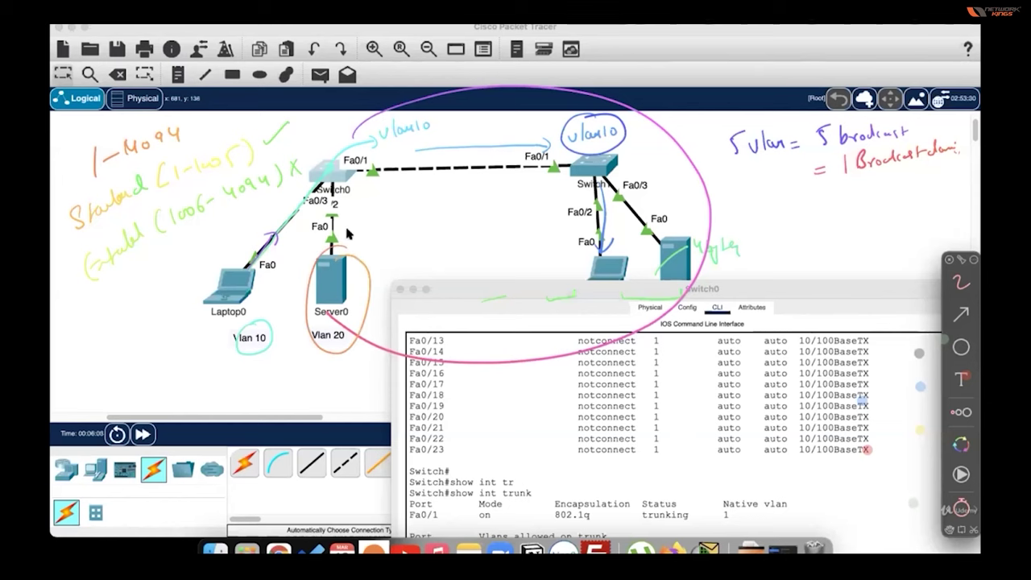
drag(259, 241, 282, 258)
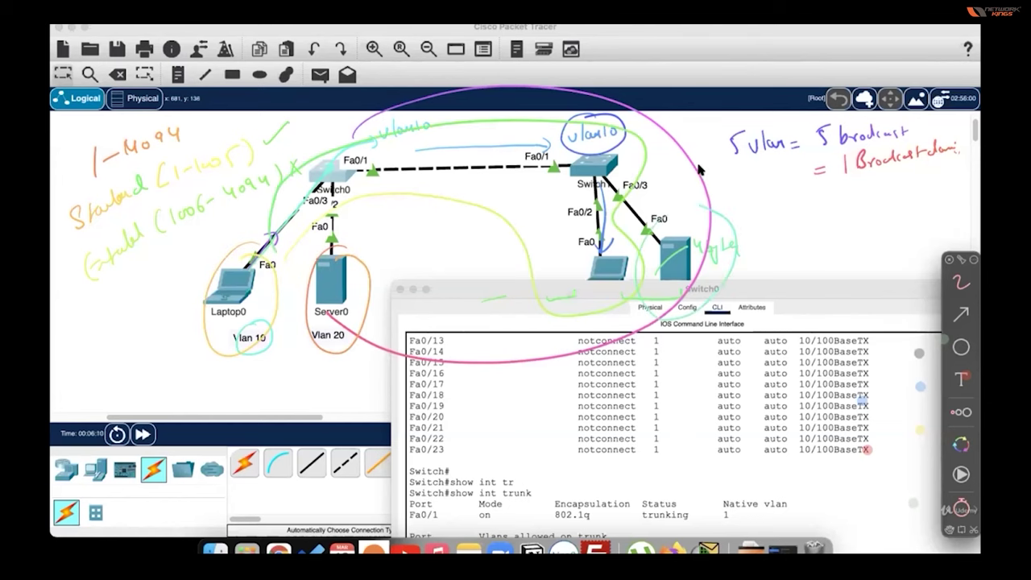
drag(699, 169, 519, 109)
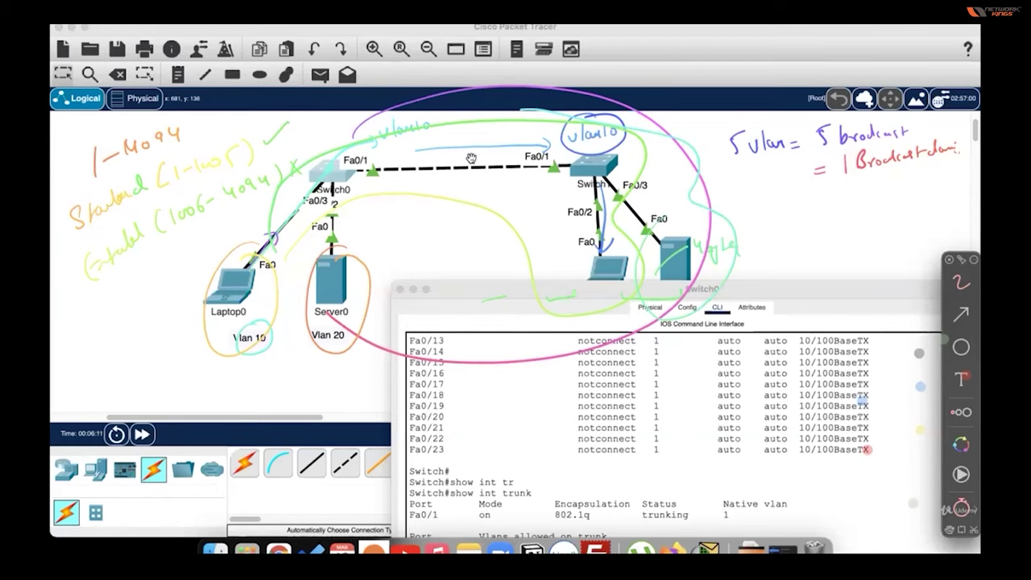
key(Escape)
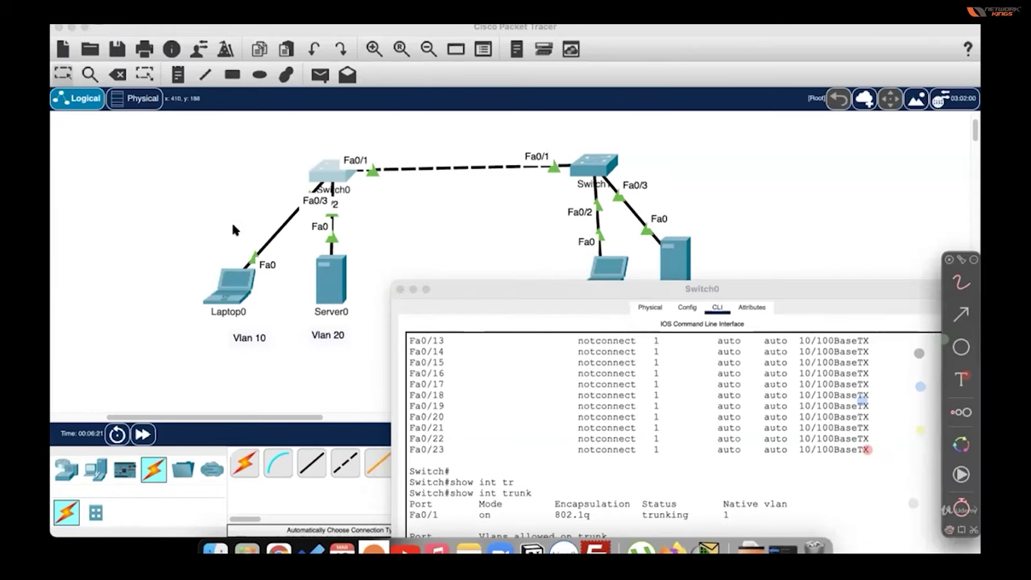
Circle Laptop0 and Server0 and label their links as VLAN 10 and 20.
mouse_move(194, 259)
mouse_down()
mouse_move(201, 320)
mouse_move(230, 330)
mouse_move(366, 315)
mouse_move(374, 251)
mouse_move(202, 248)
mouse_up()
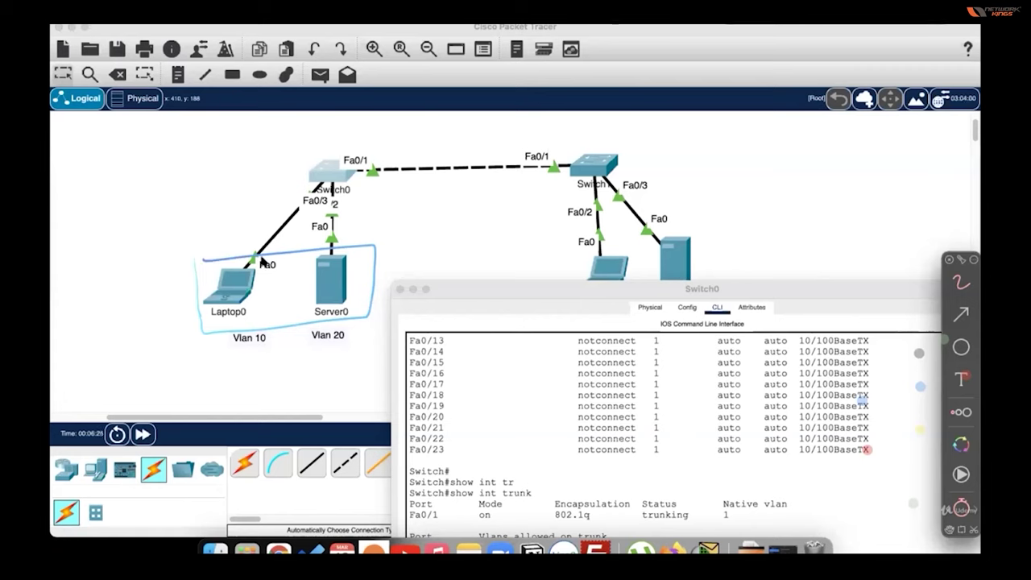
mouse_move(246, 216)
mouse_down()
mouse_move(247, 238)
mouse_move(251, 227)
mouse_up()
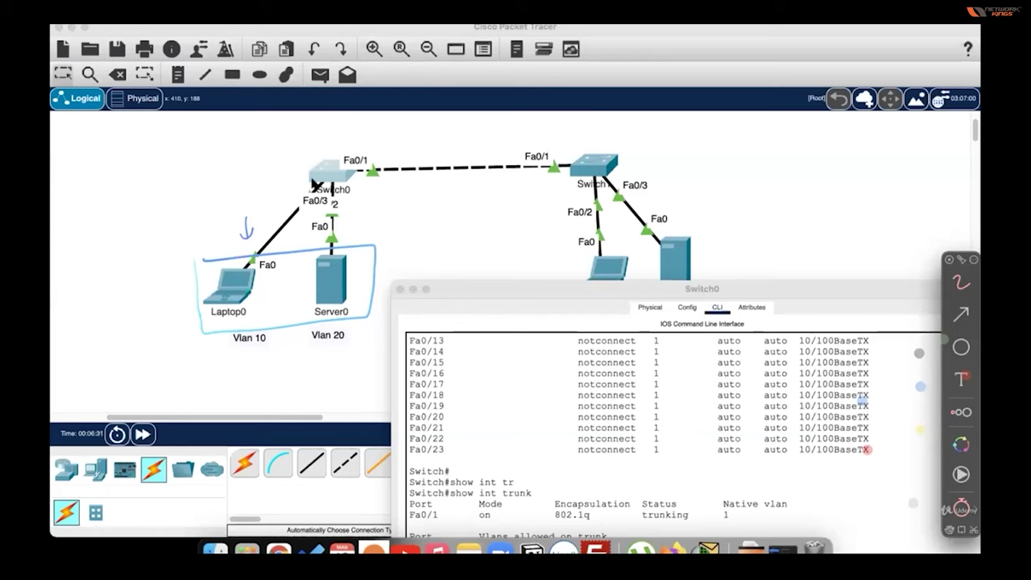
drag(253, 192, 295, 182)
drag(350, 216, 367, 209)
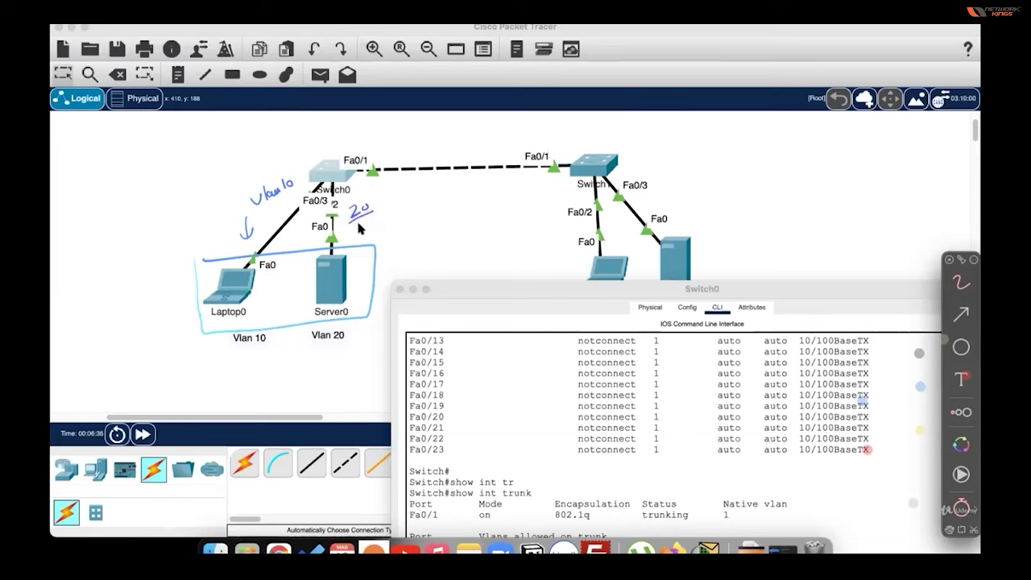
Draw an arrow by the Server0 link, then clear the notes and bring the topology forward.
drag(360, 229, 363, 272)
drag(351, 262, 363, 273)
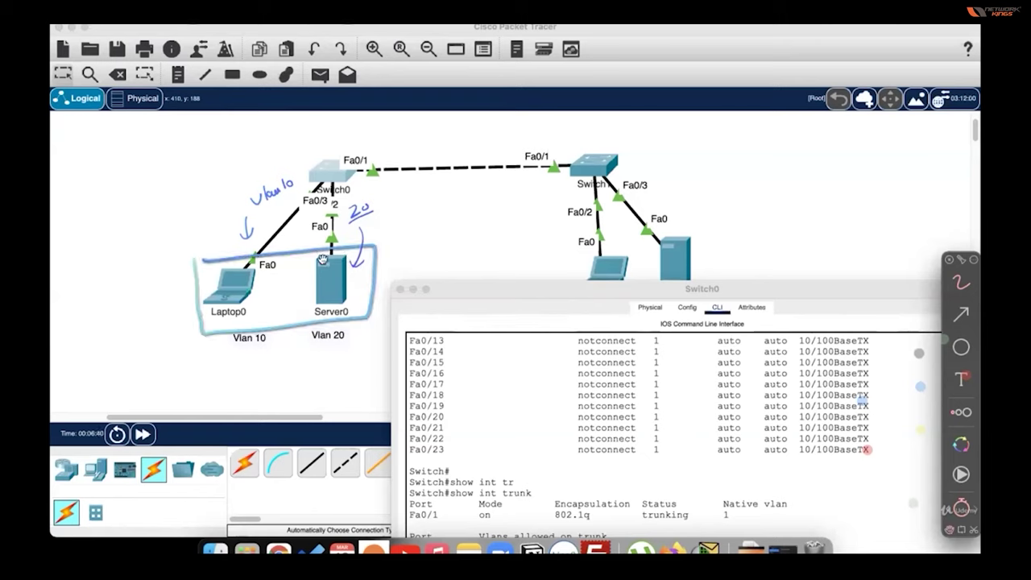
key(Escape)
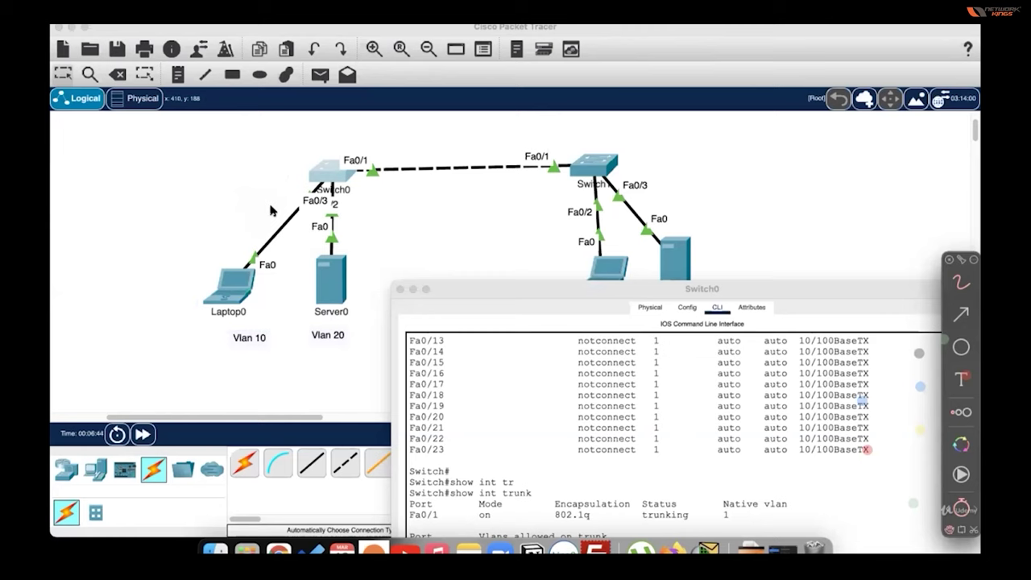
drag(255, 232, 269, 216)
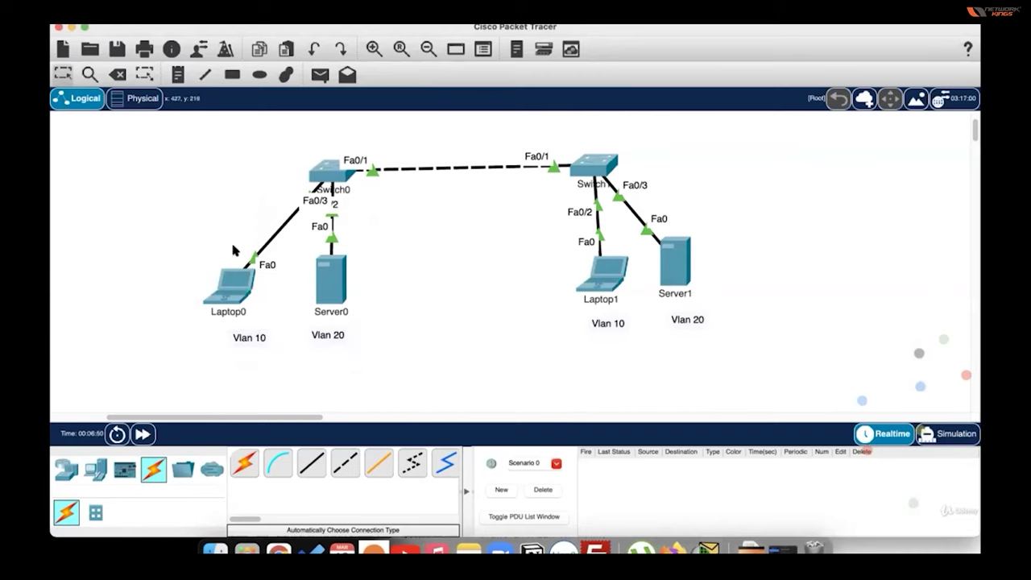
drag(227, 237, 272, 195)
drag(348, 237, 352, 199)
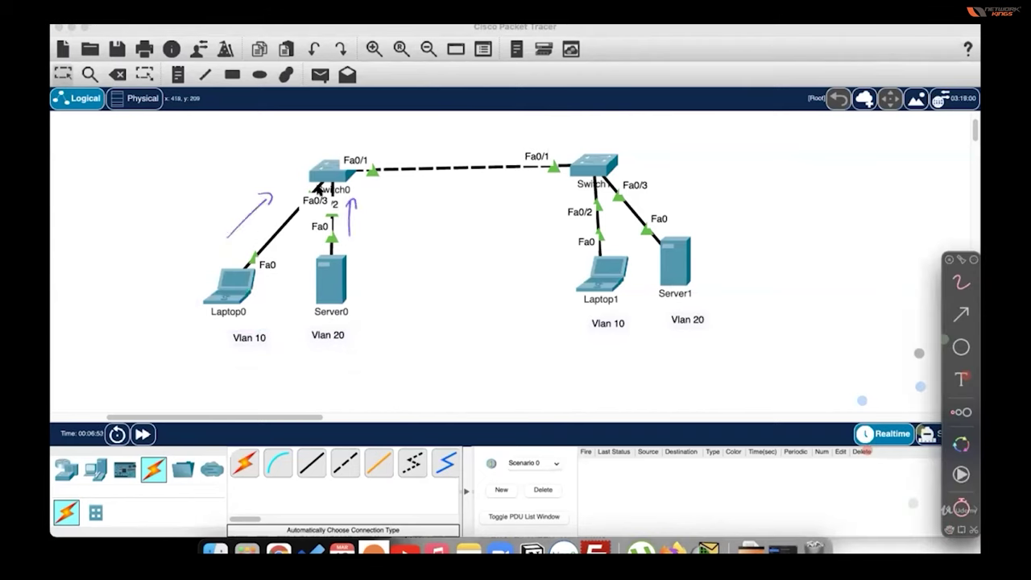
drag(310, 173, 355, 134)
drag(388, 127, 398, 135)
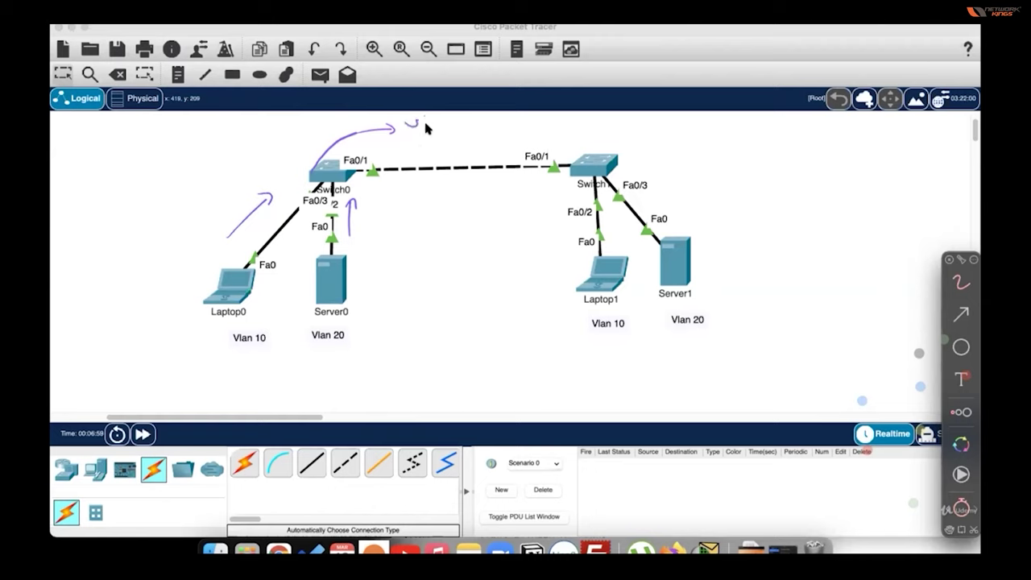
drag(359, 194, 356, 220)
drag(389, 187, 413, 186)
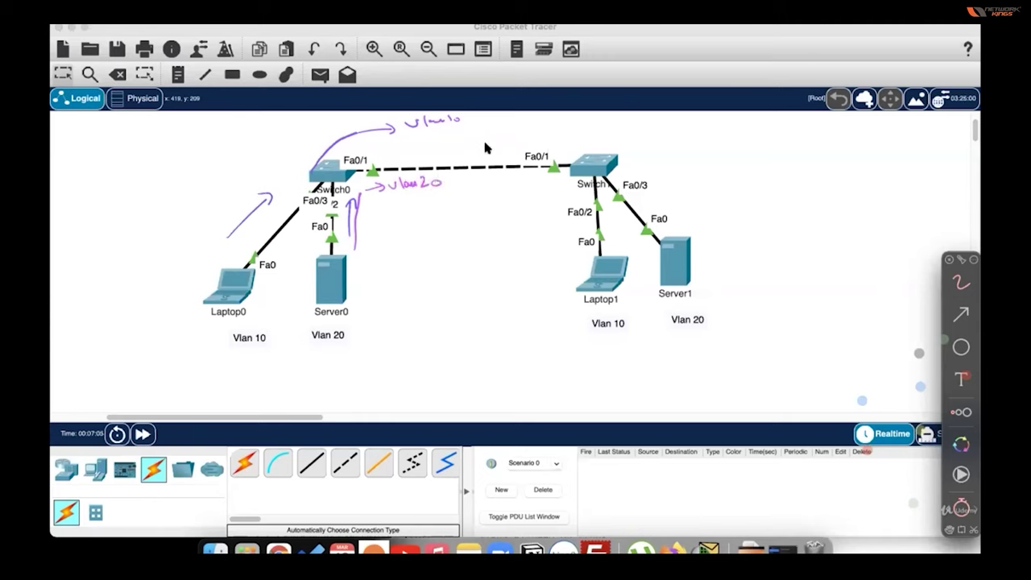
mouse_move(558, 144)
mouse_down()
mouse_move(581, 125)
mouse_move(599, 136)
mouse_up()
drag(509, 186, 580, 186)
drag(595, 193, 619, 197)
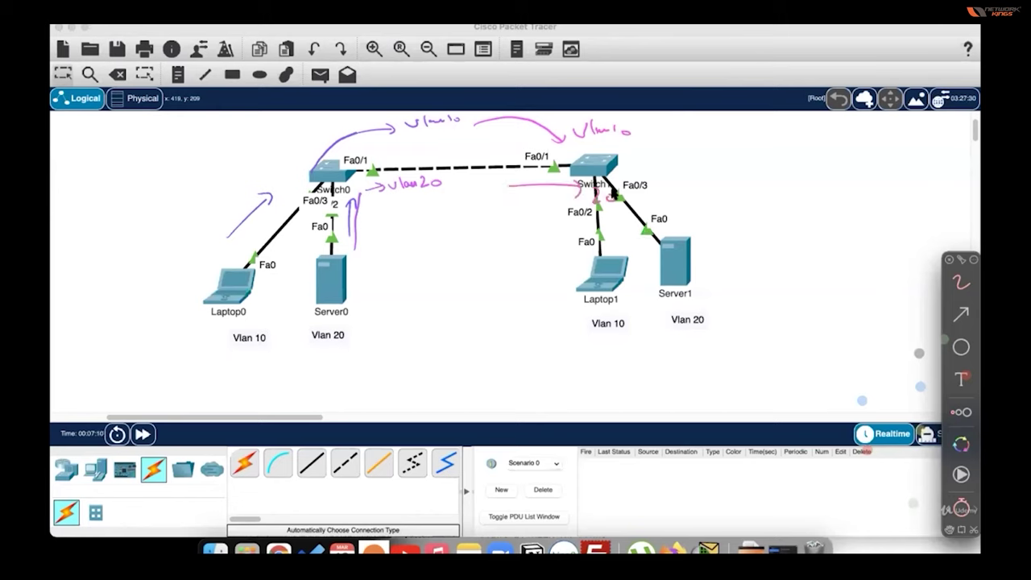
mouse_move(409, 182)
mouse_down()
mouse_move(390, 190)
mouse_move(439, 171)
mouse_up()
mouse_move(453, 120)
mouse_down()
mouse_move(429, 107)
mouse_move(439, 145)
mouse_move(445, 115)
mouse_up()
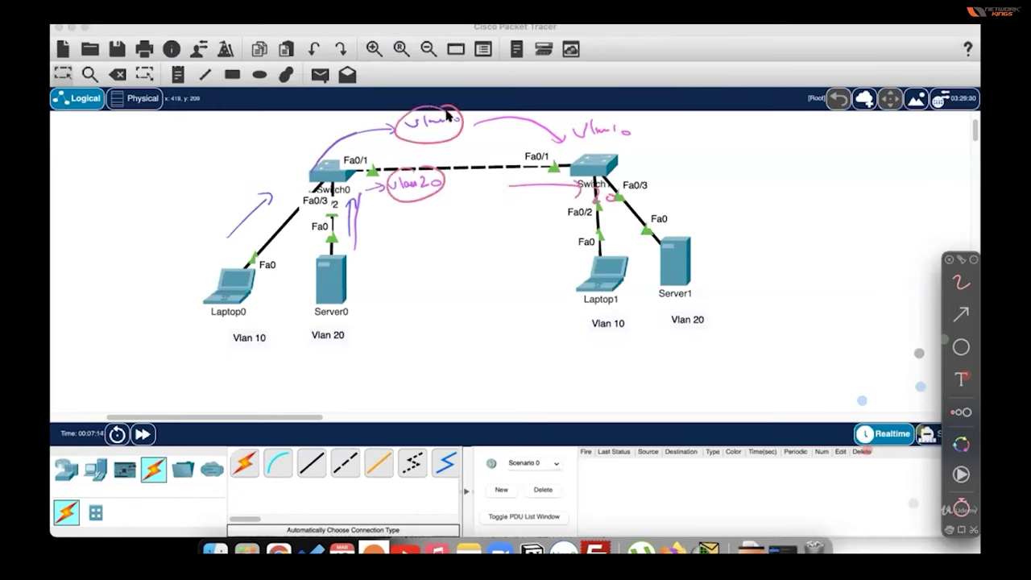
key(Escape)
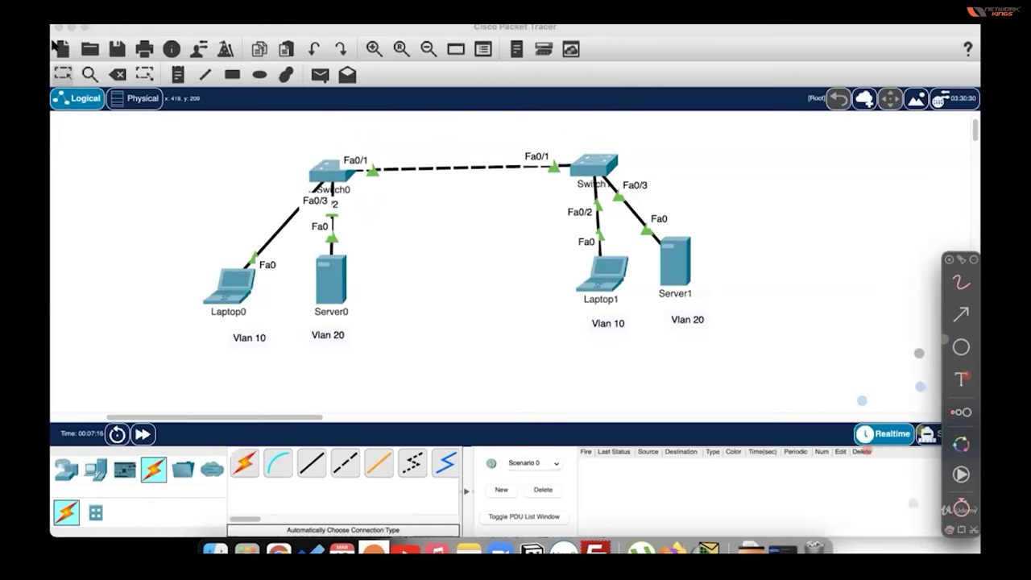
Give Laptop0 IPv4 address 192.168.1.1 with subnet mask 255.255.255.0.
click(236, 302)
click(501, 78)
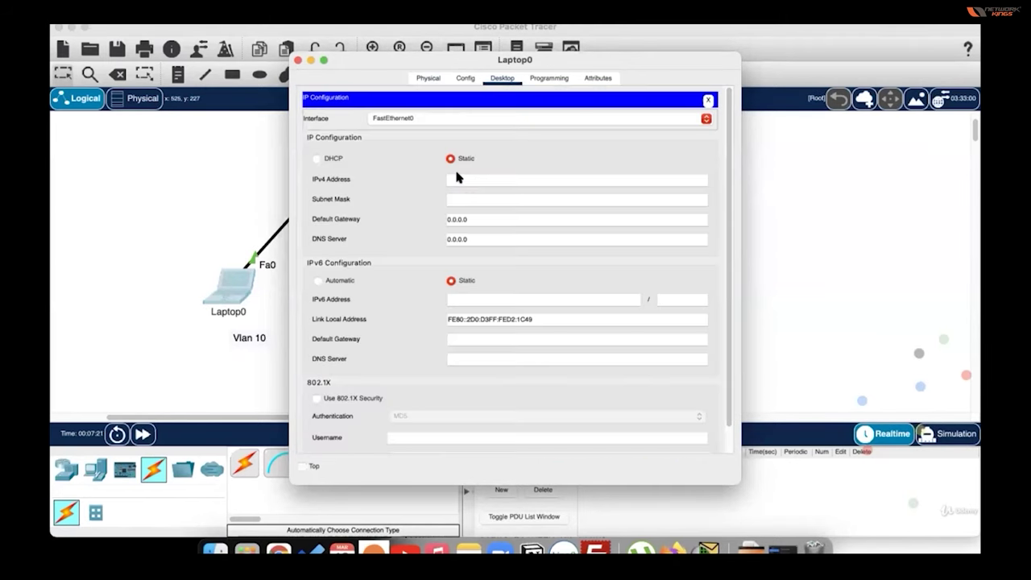
click(558, 179)
text(192.168.1.1)
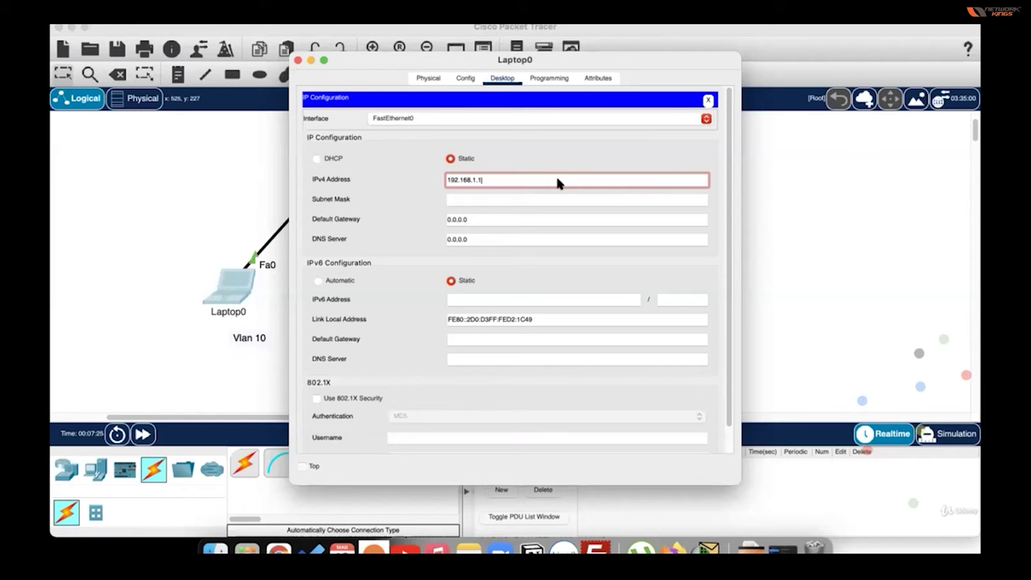
key(super+a)
key(Tab)
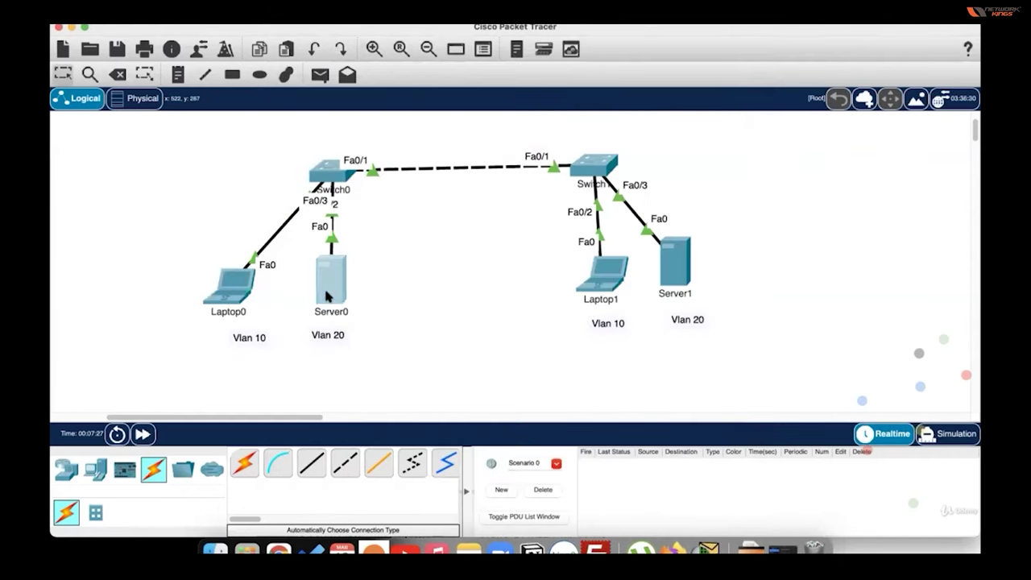
Enter a 192.168.1.x address on Server0 with the default 255.255.255.0 mask.
click(327, 295)
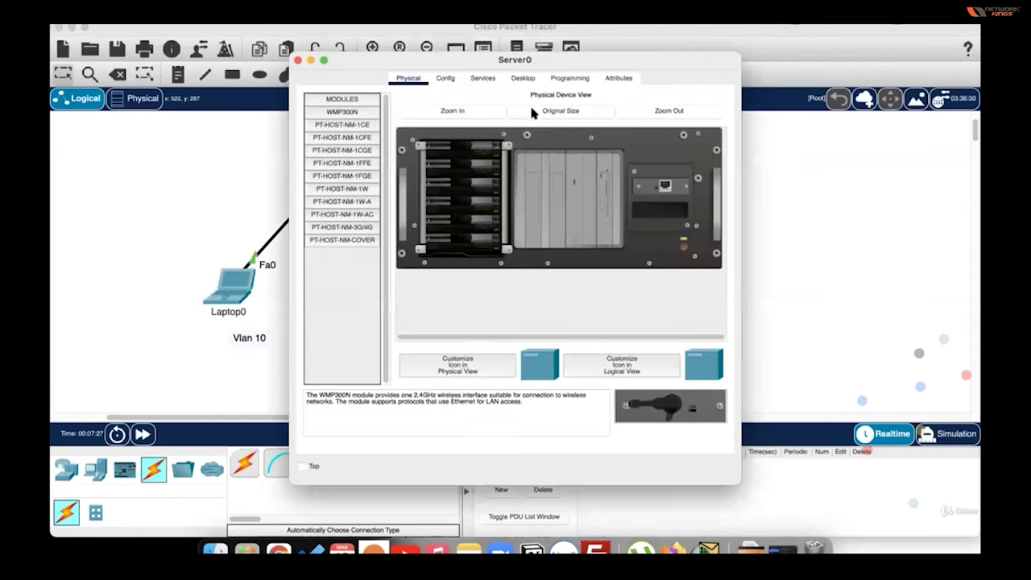
click(483, 78)
click(523, 78)
click(348, 129)
click(475, 157)
text(192.168.11)
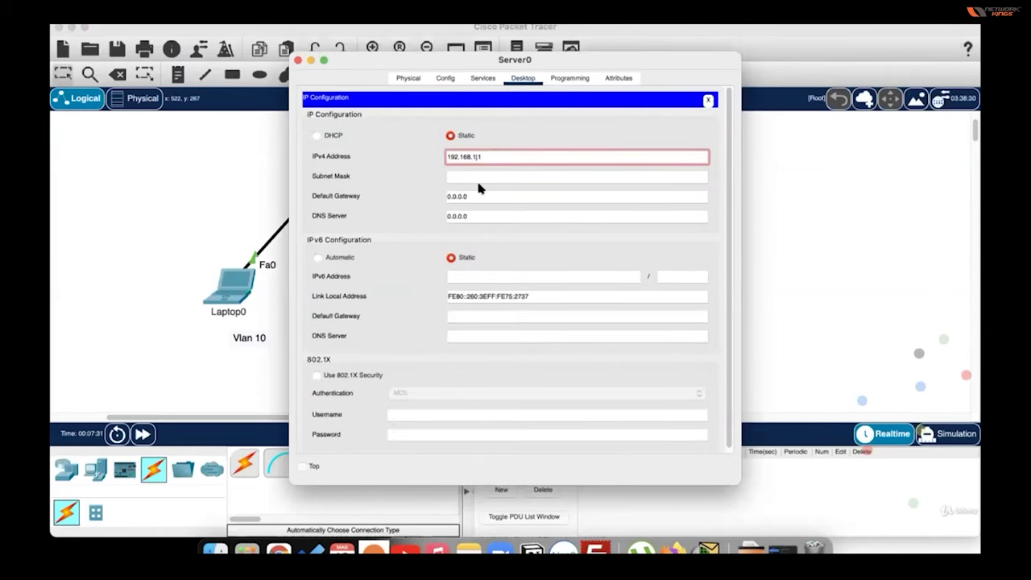
key(Tab)
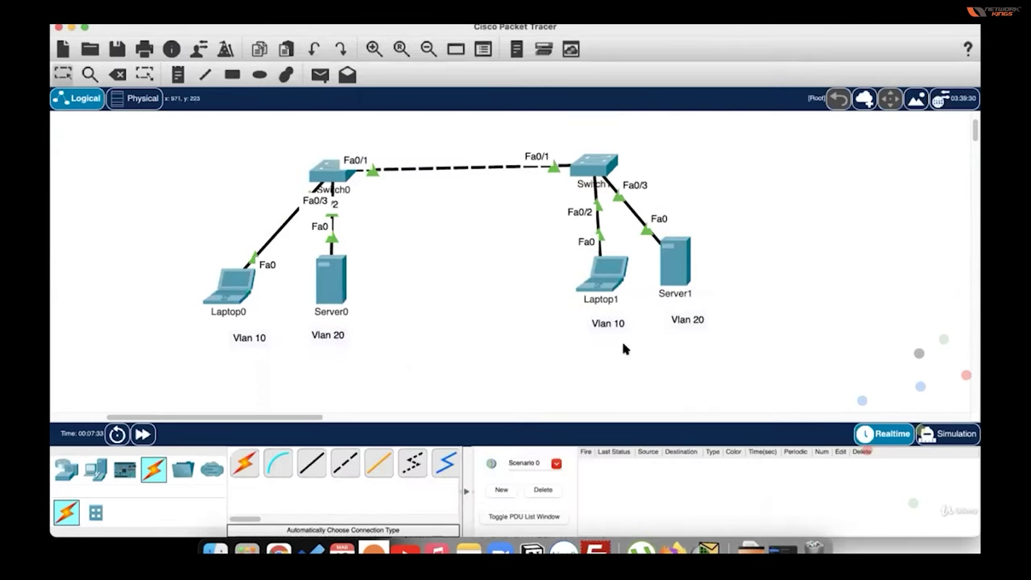
Enter a 192.168.1.x address on Laptop1 with the default 255.255.255.0 mask.
click(604, 274)
click(503, 80)
click(348, 128)
click(475, 180)
text(192.168.1)
key(Tab)
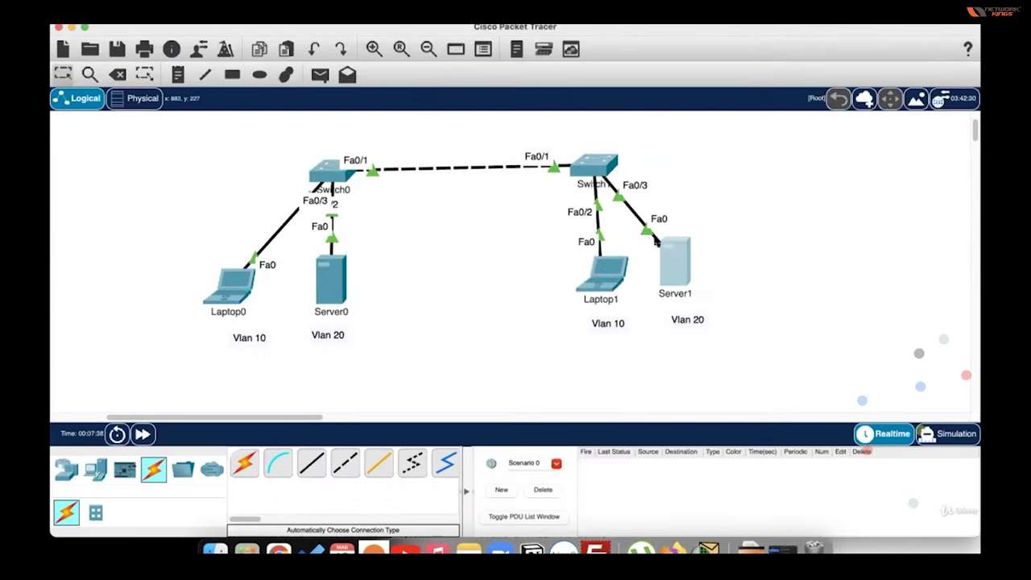
Start entering Server1's 192.168.1.x IPv4 address in its IP settings.
click(656, 241)
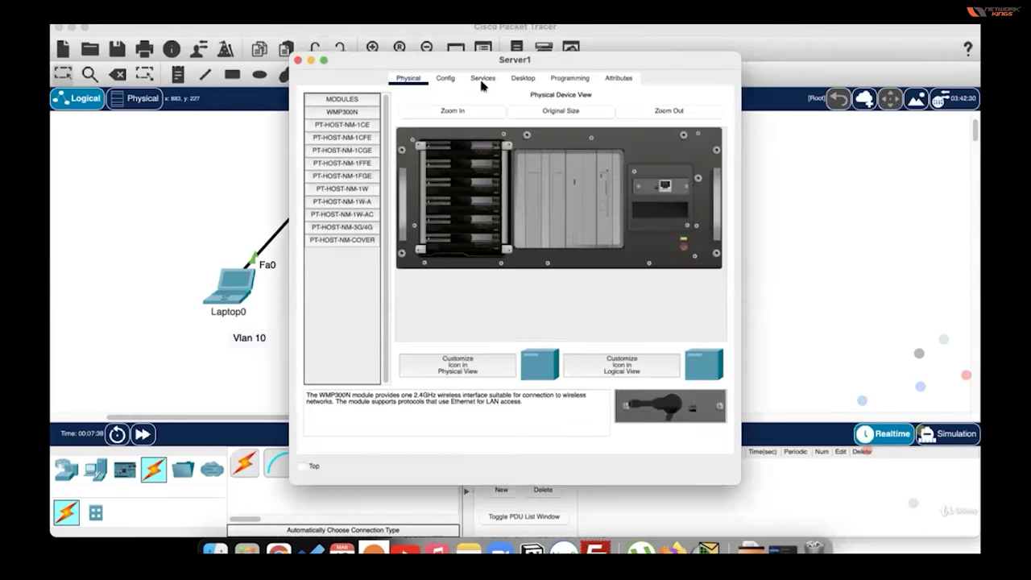
click(482, 77)
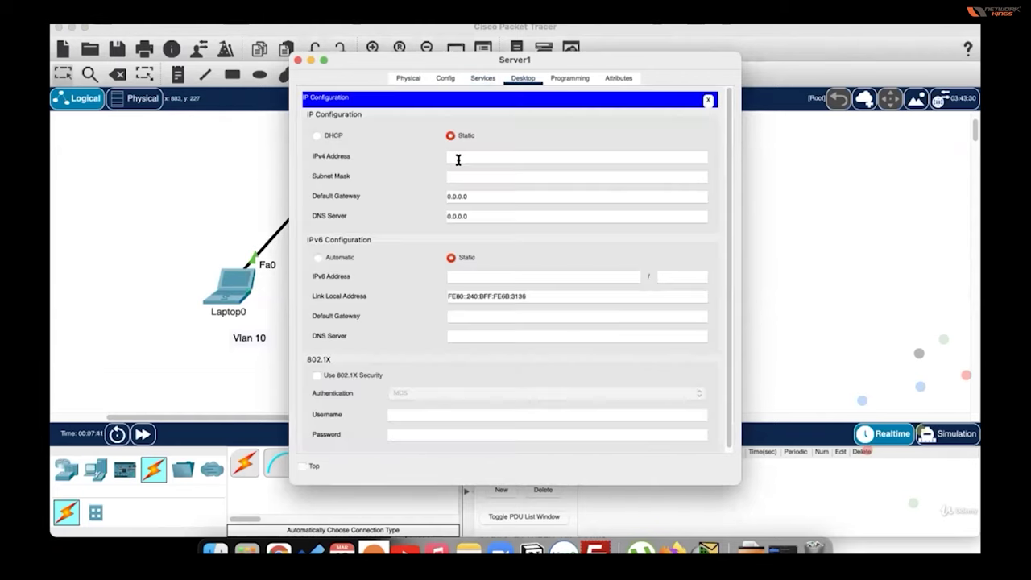
click(457, 160)
text(192.168.1)
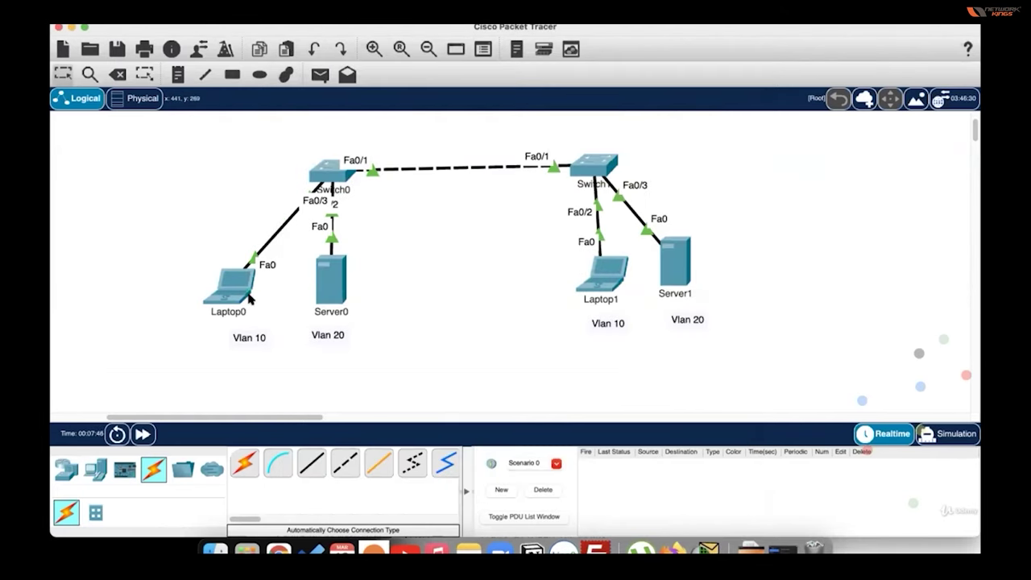
mouse_move(250, 298)
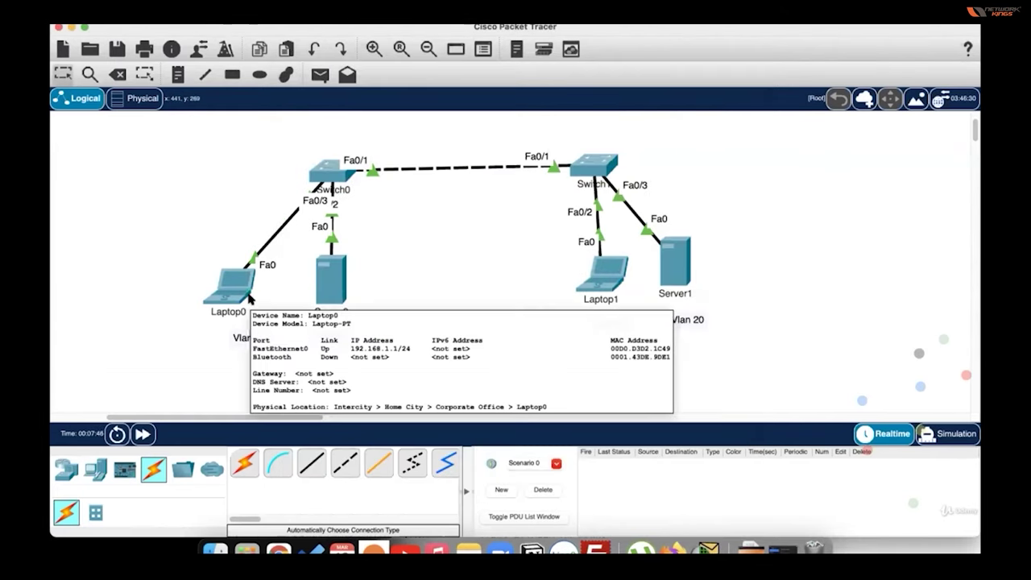
Switch to Simulation mode and place Laptop0's command prompt beside the topology.
click(939, 434)
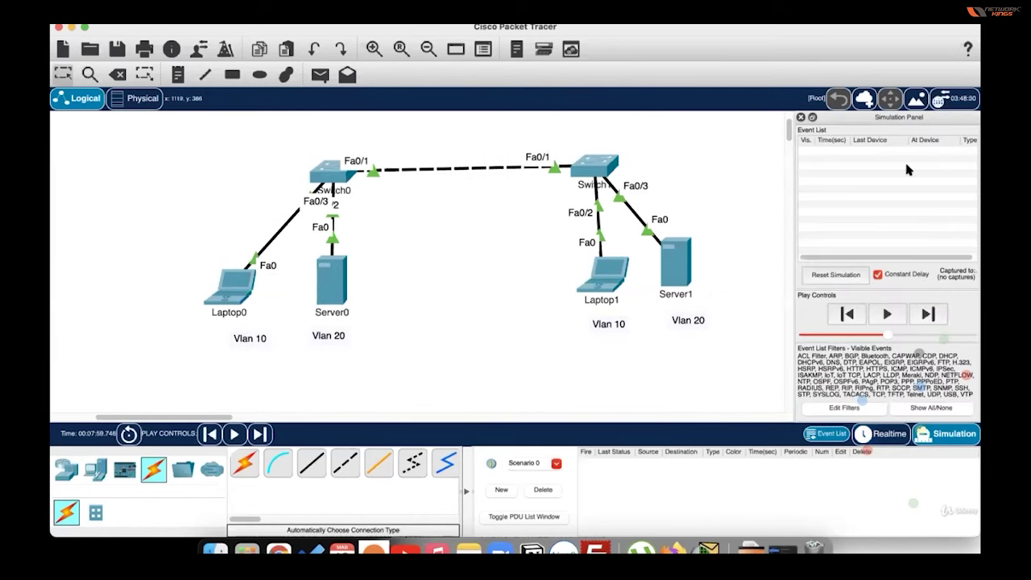
click(800, 117)
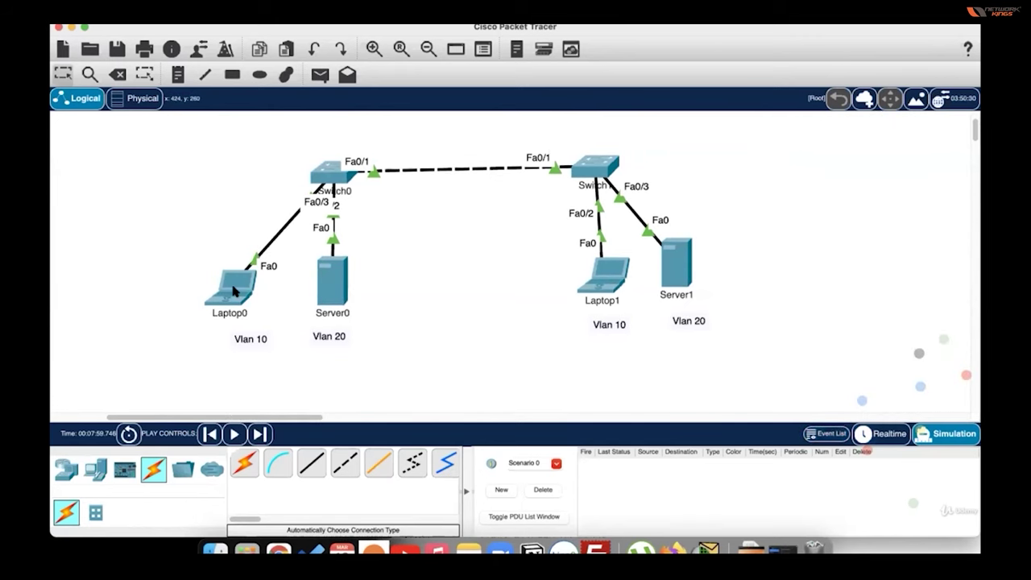
click(234, 289)
click(708, 100)
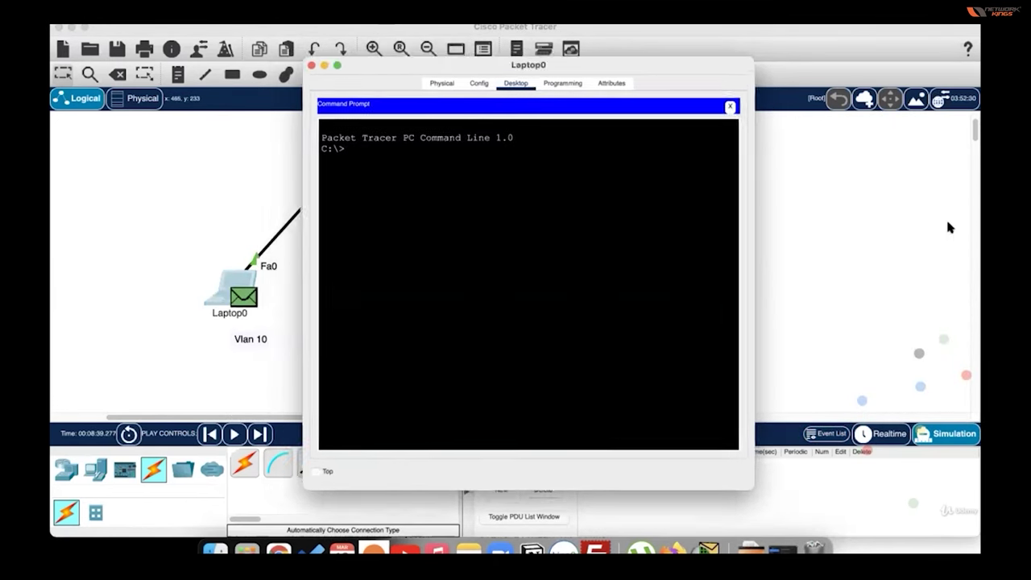
drag(709, 63, 960, 236)
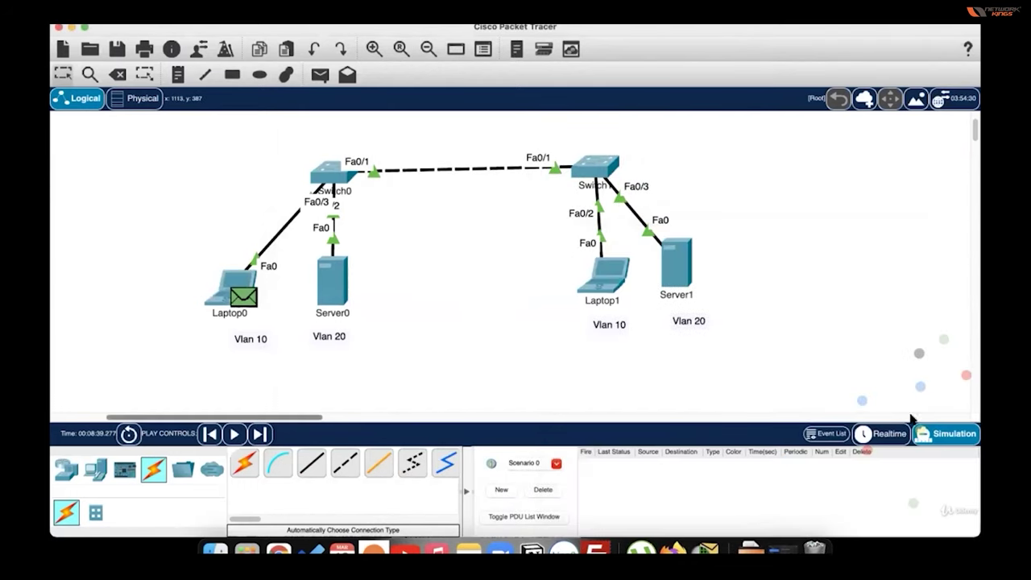
click(898, 434)
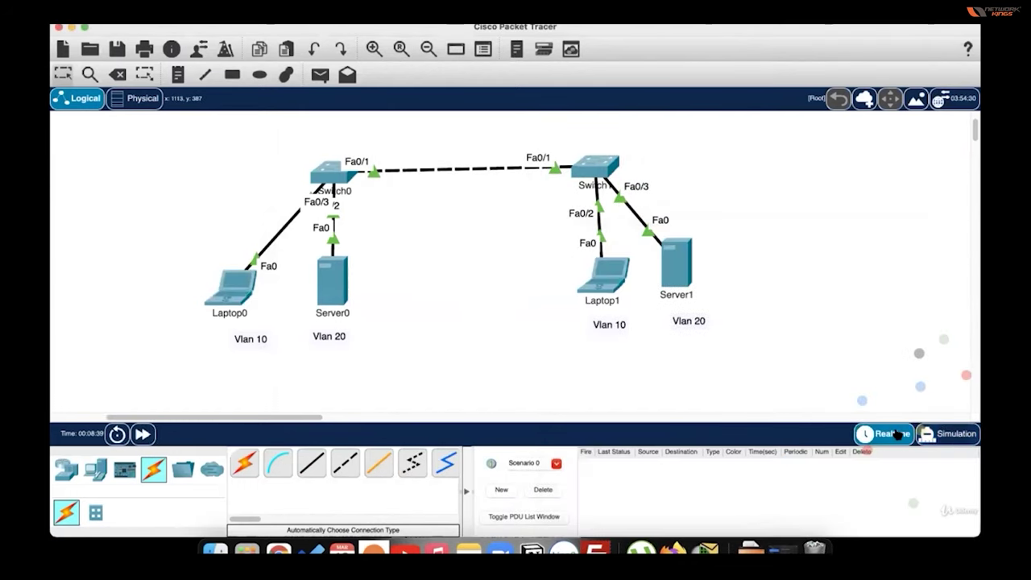
click(951, 433)
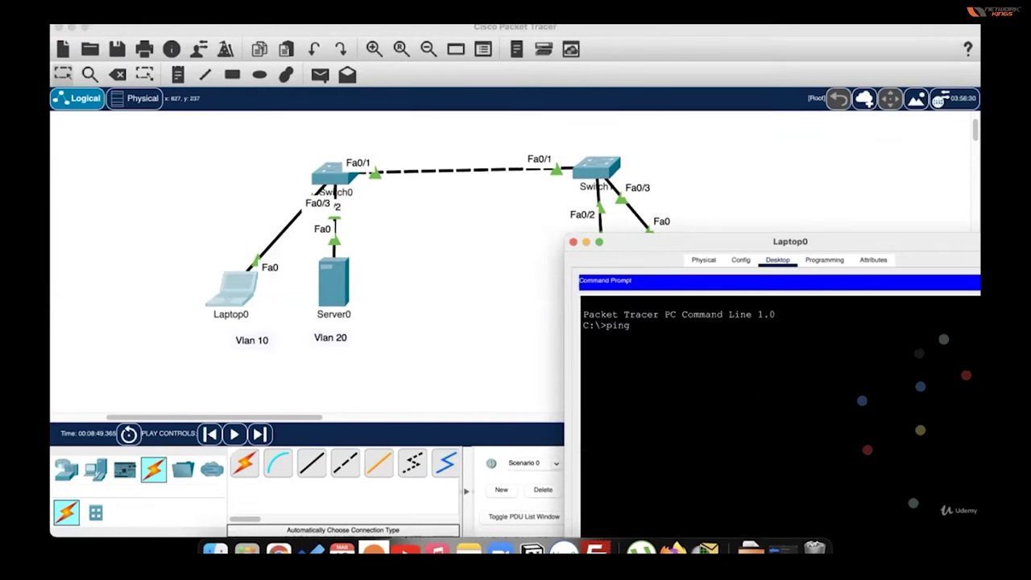
Ping 192.168.1.2 from Laptop0's command prompt and move the window aside.
text(192.168.)
text(1.2)
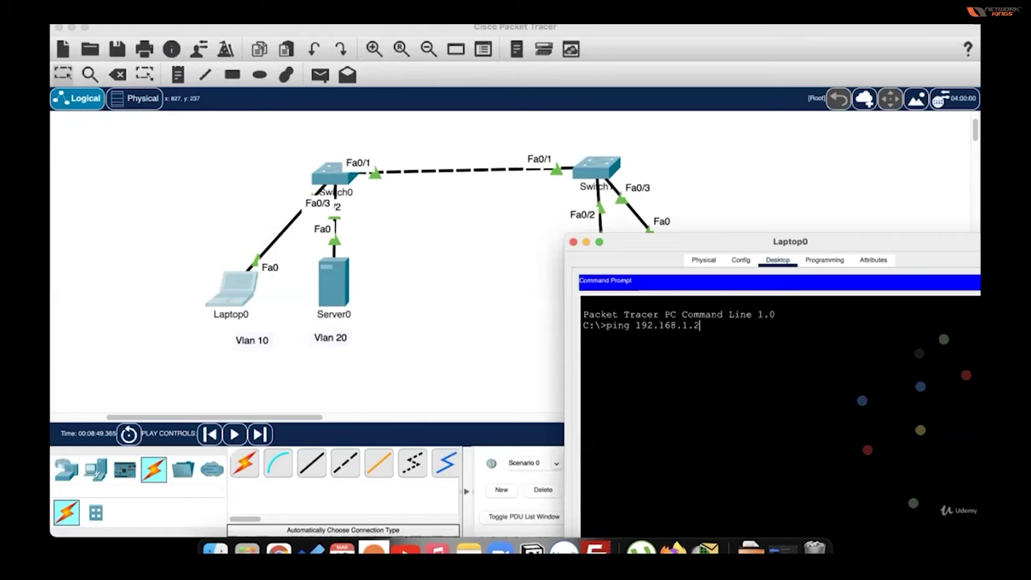
key(Return)
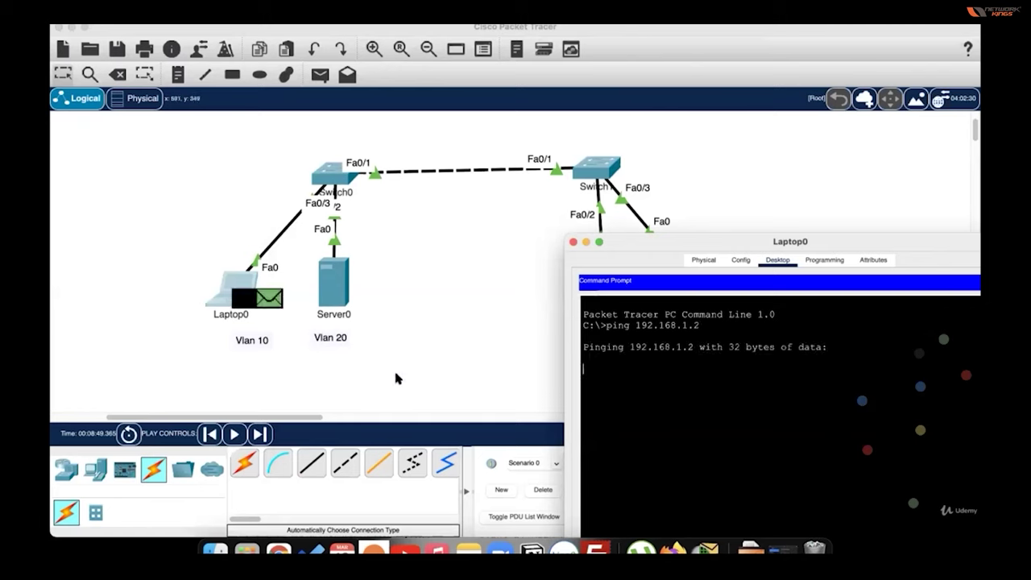
drag(671, 241, 652, 319)
drag(682, 403, 616, 404)
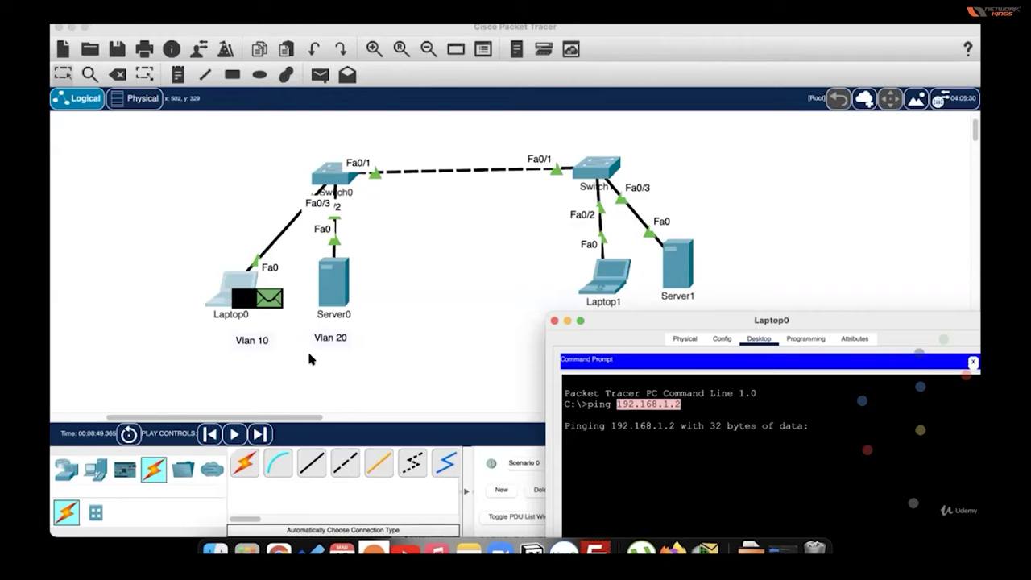
Step the ping to Switch0 and open its inbound PDU details in an enlarged window.
click(263, 435)
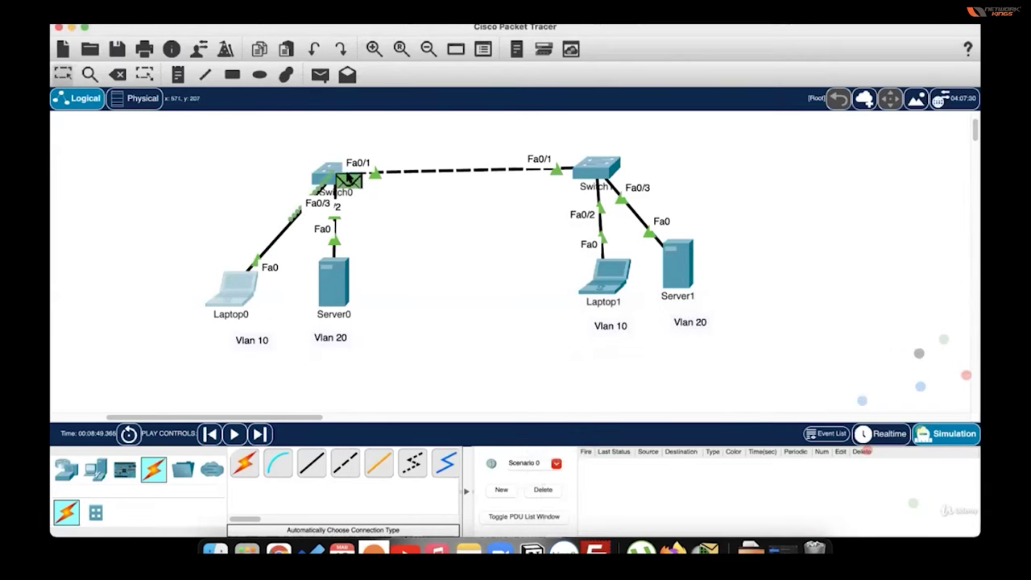
click(348, 184)
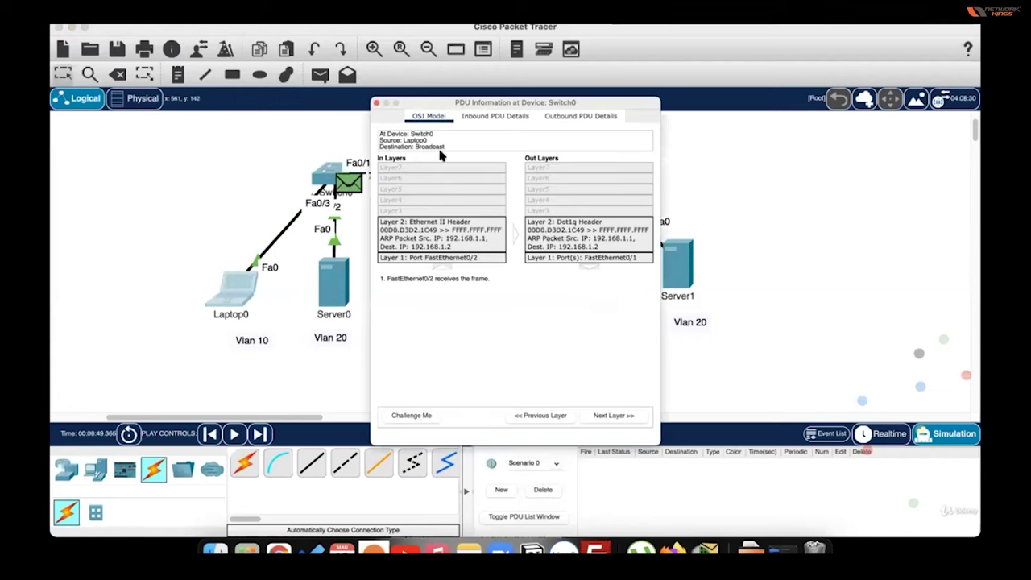
click(490, 118)
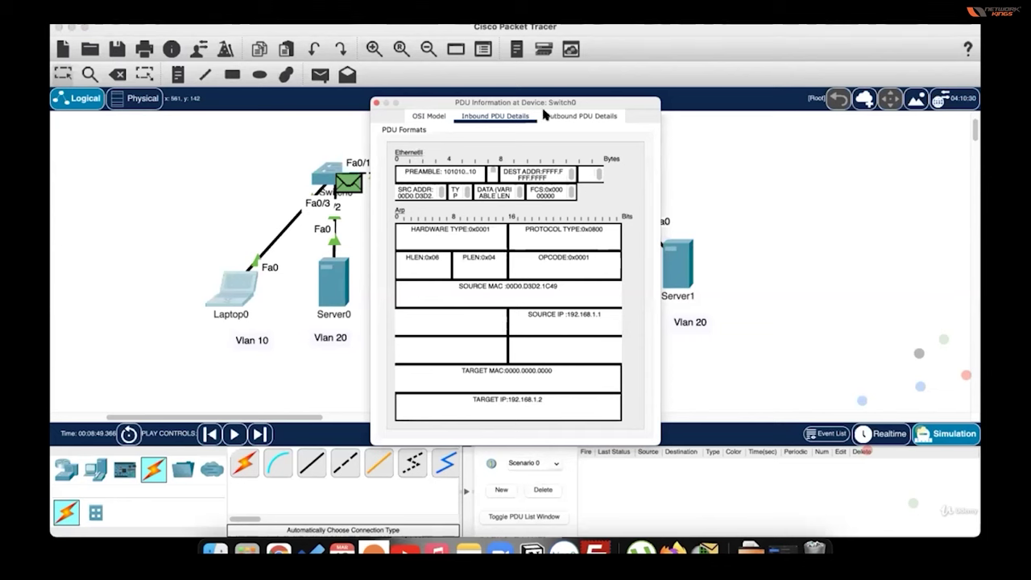
drag(539, 97, 479, 248)
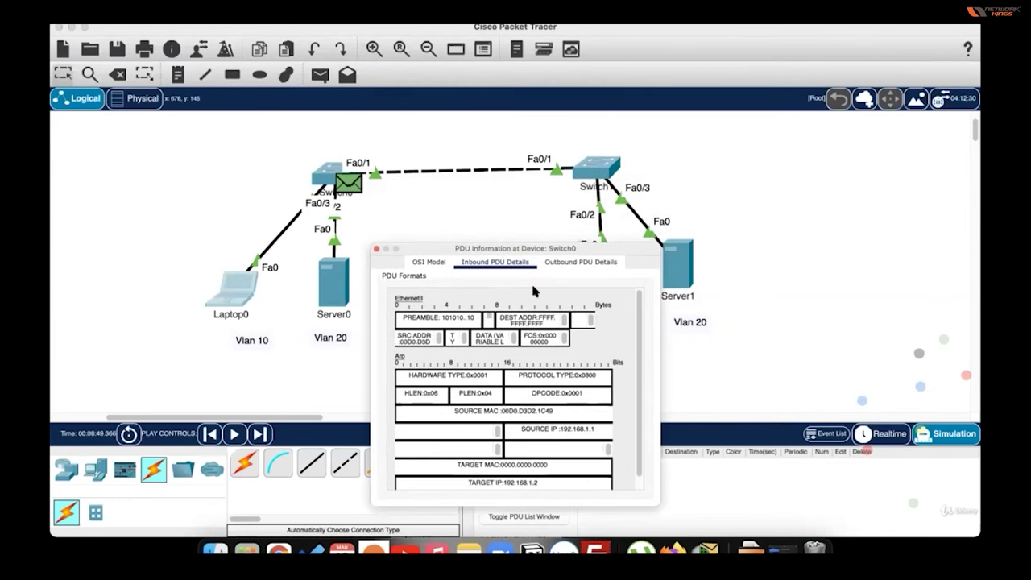
drag(660, 503, 729, 532)
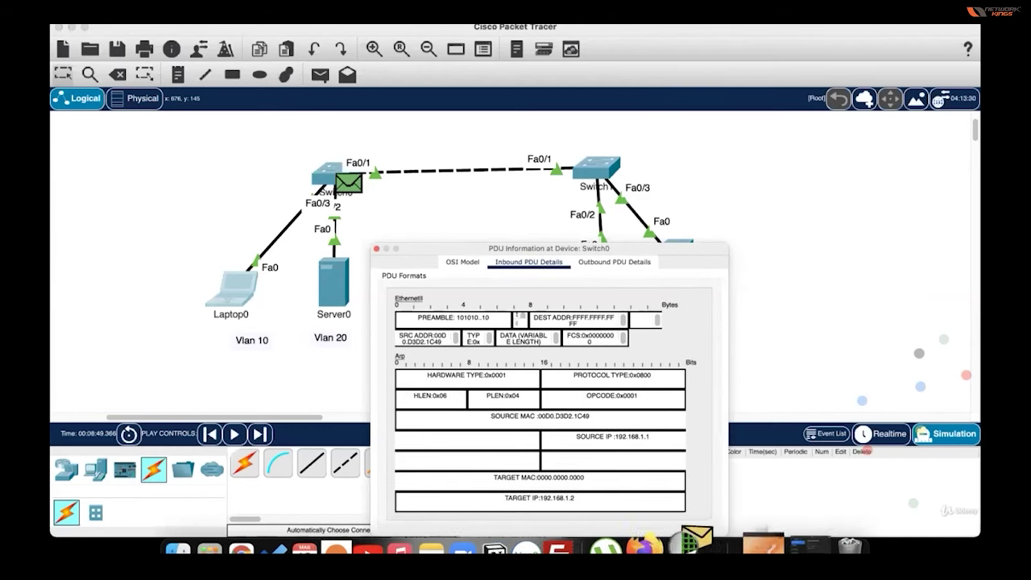
Compare inbound and outbound frames, highlighting the outbound 802.1q TPID 0x8100 and TCI 0x000a.
click(597, 264)
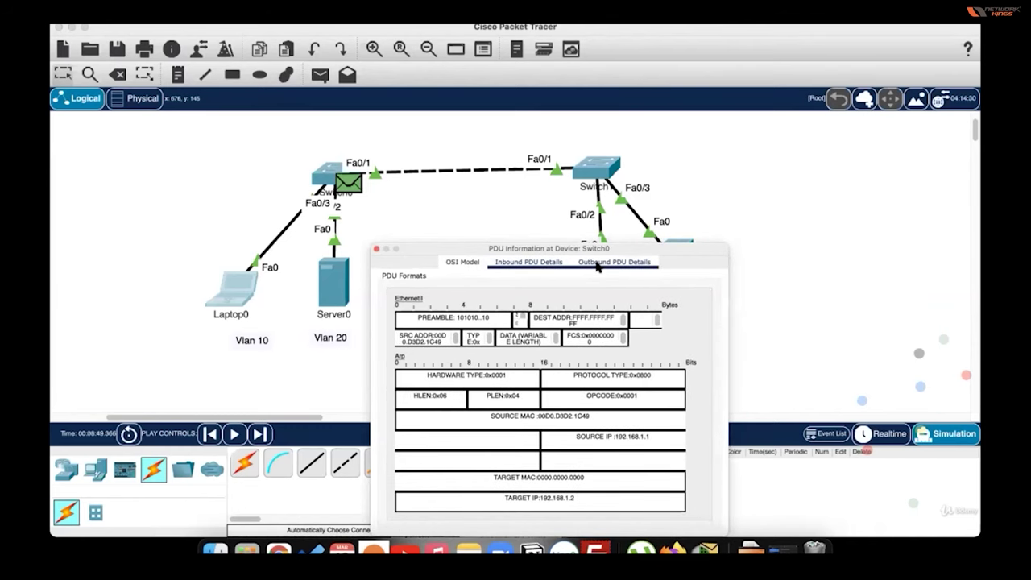
click(528, 264)
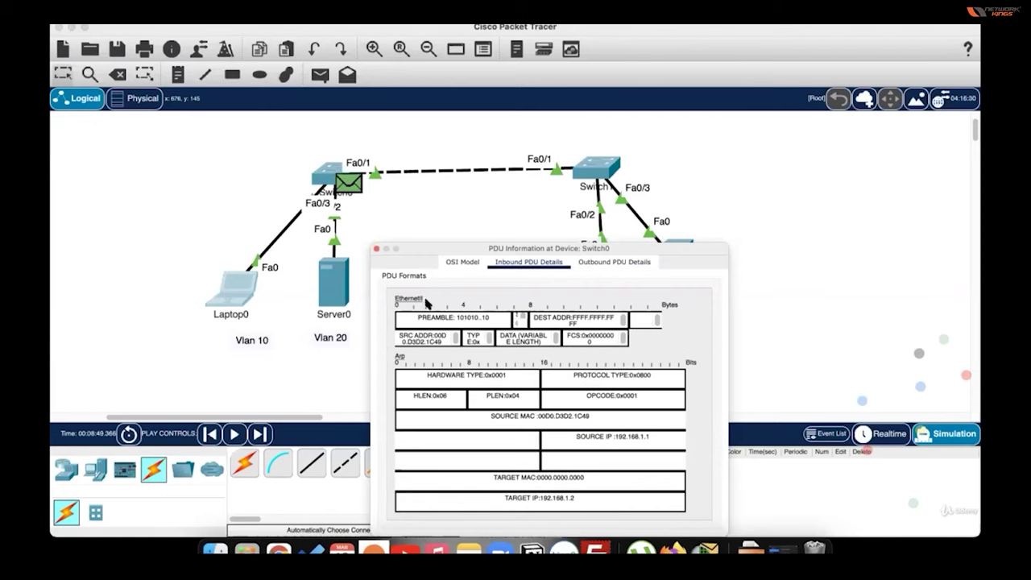
click(580, 264)
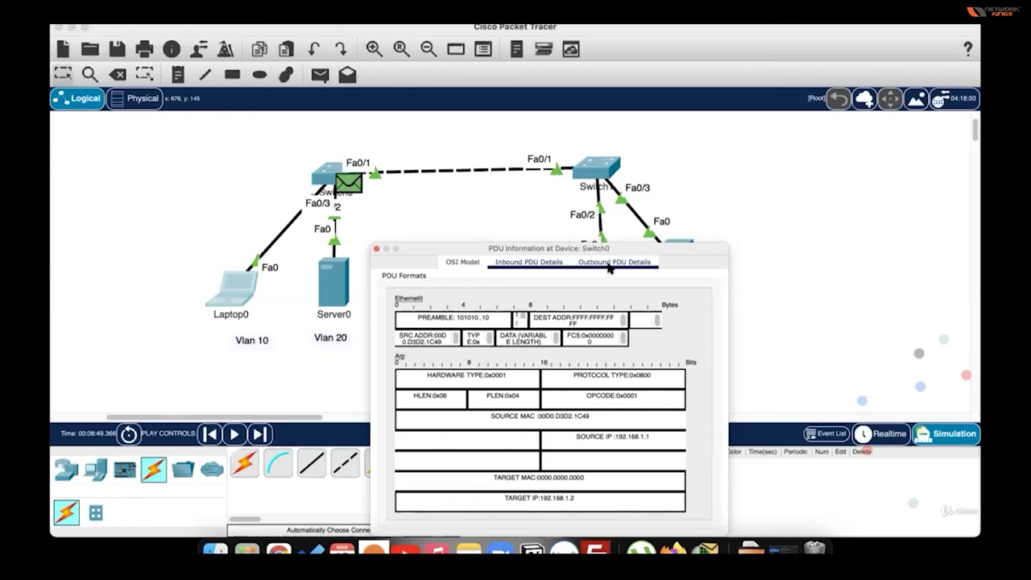
click(611, 264)
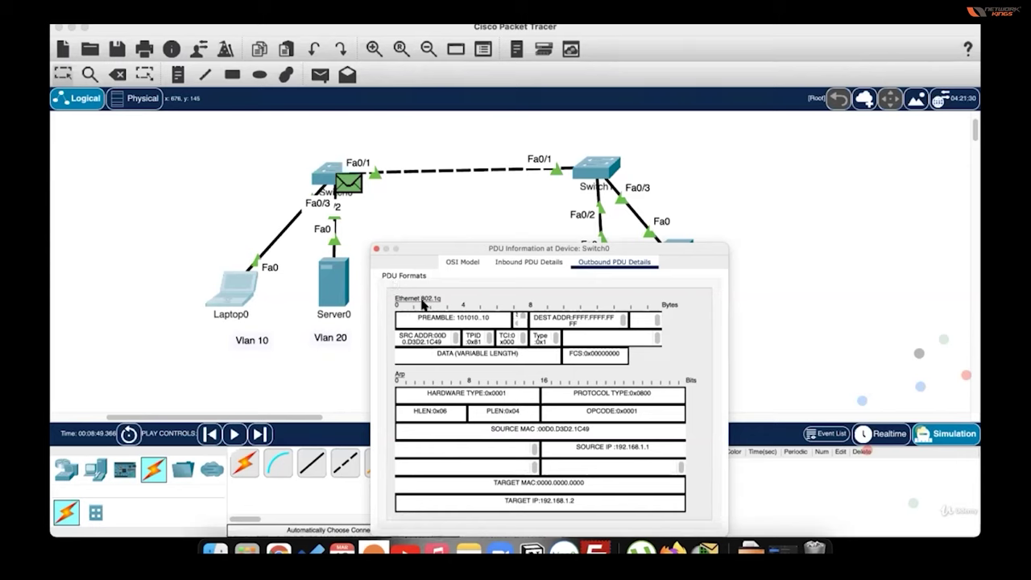
click(528, 262)
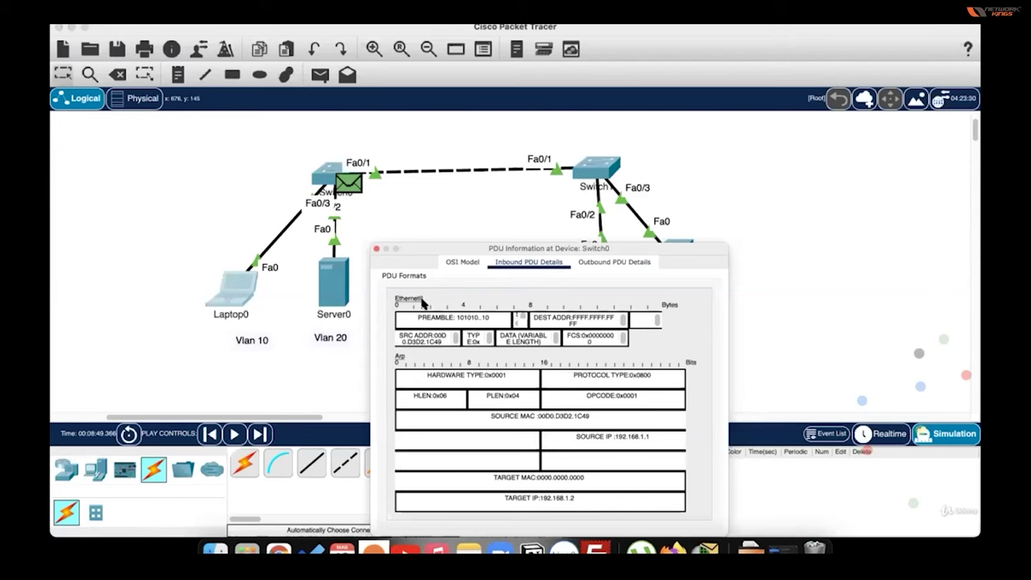
click(599, 263)
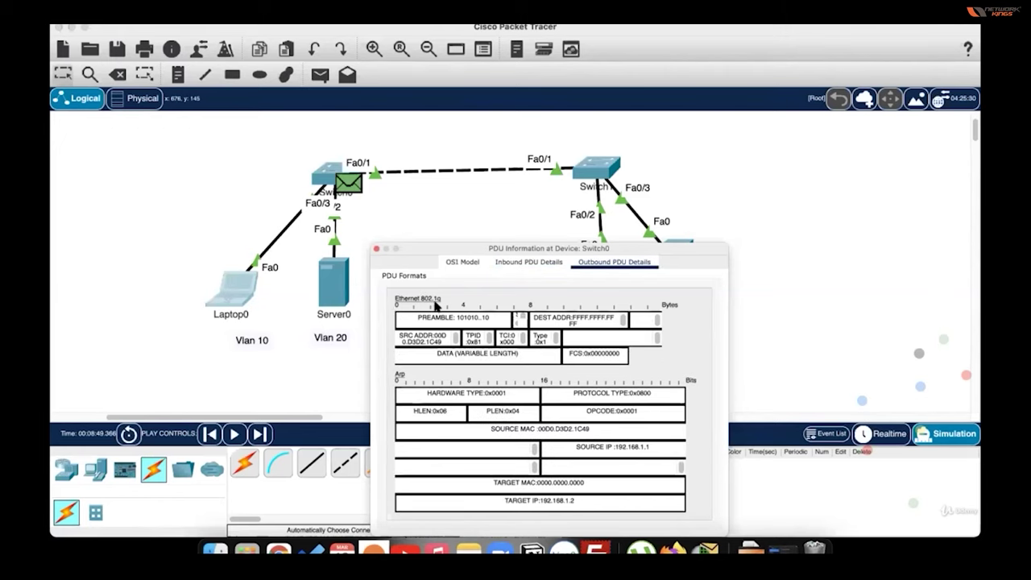
drag(371, 243, 163, 103)
drag(388, 107, 609, 244)
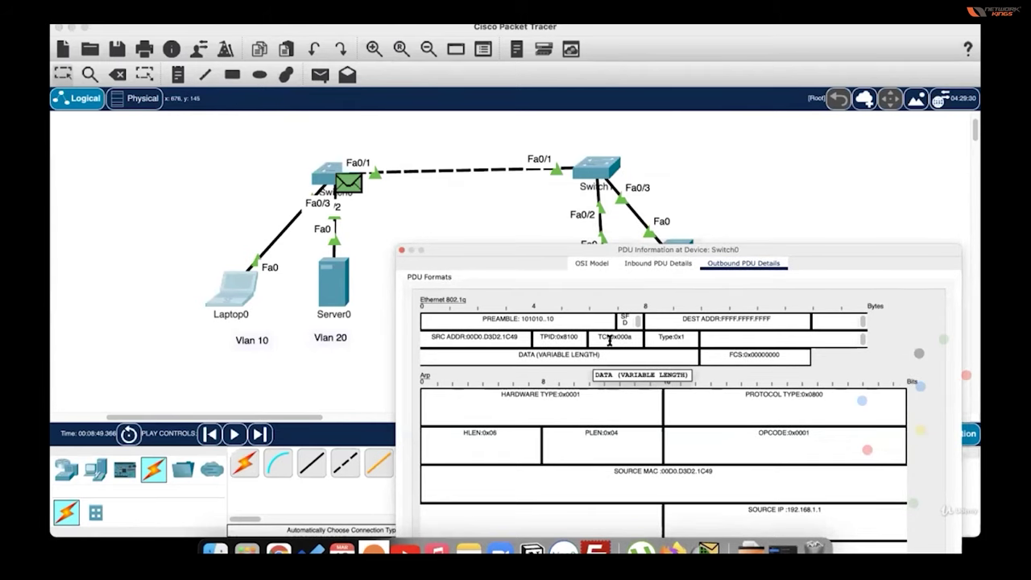
drag(634, 338, 585, 338)
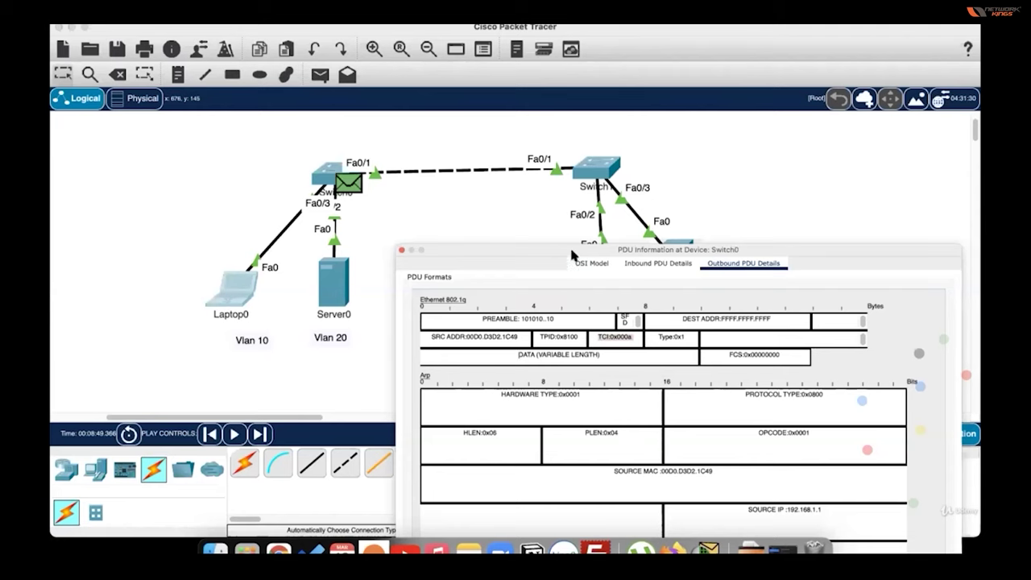
drag(520, 250, 466, 231)
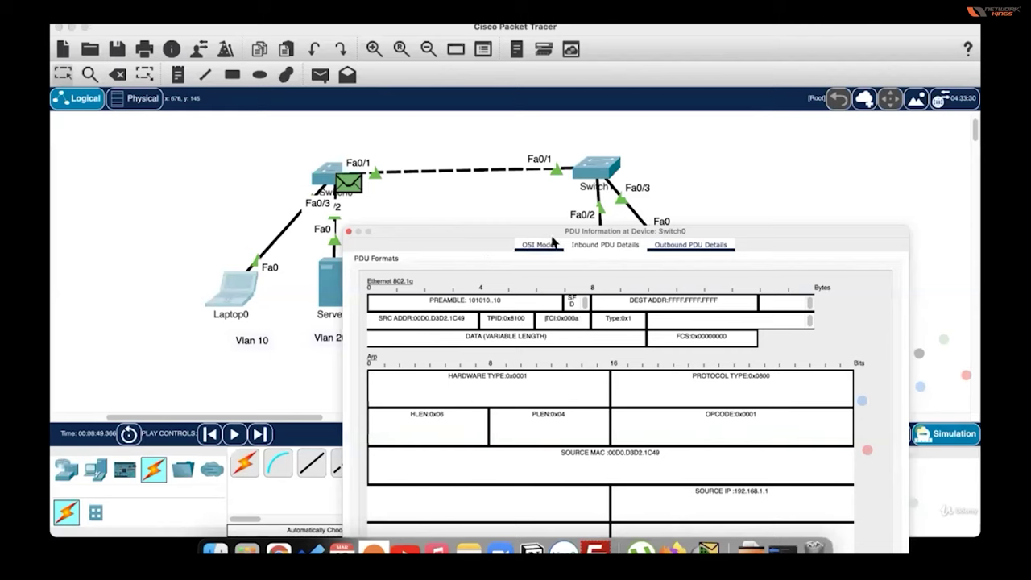
On the inbound Ethernet II frame, highlight the source, destination, FCS and TYPE fields.
click(600, 244)
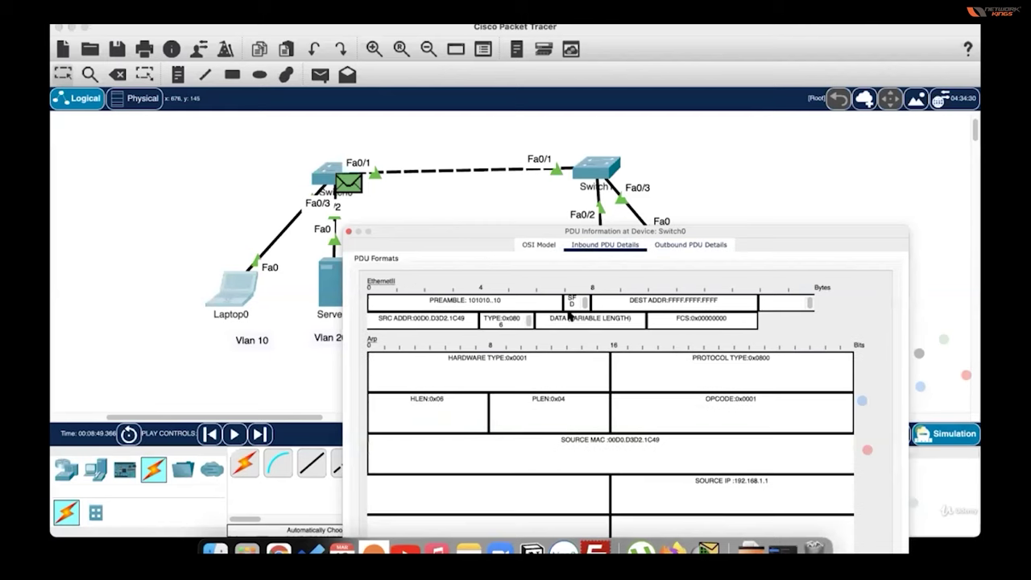
drag(472, 319, 388, 318)
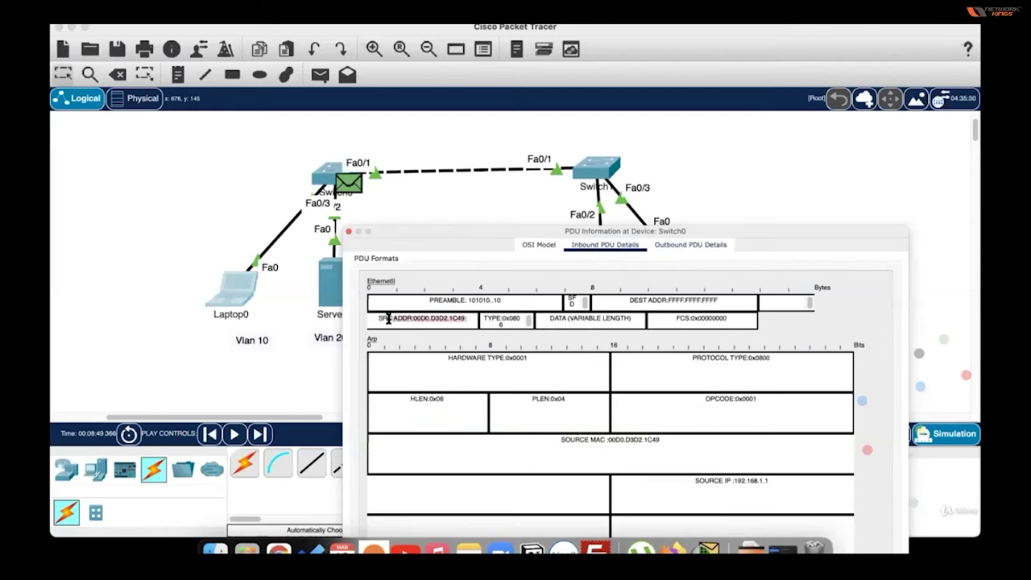
drag(633, 303, 765, 302)
drag(665, 319, 737, 318)
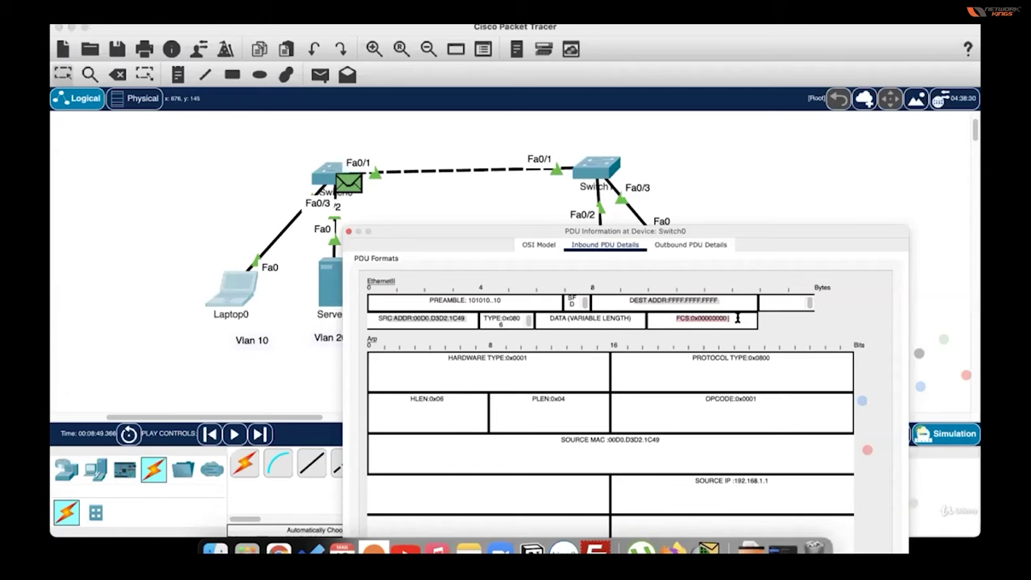
click(679, 248)
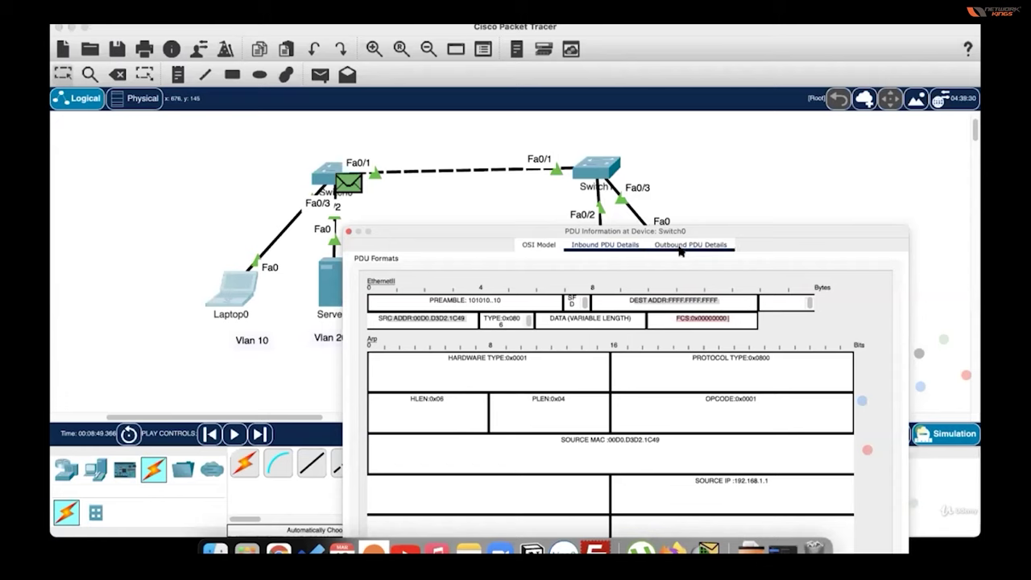
drag(483, 318, 513, 324)
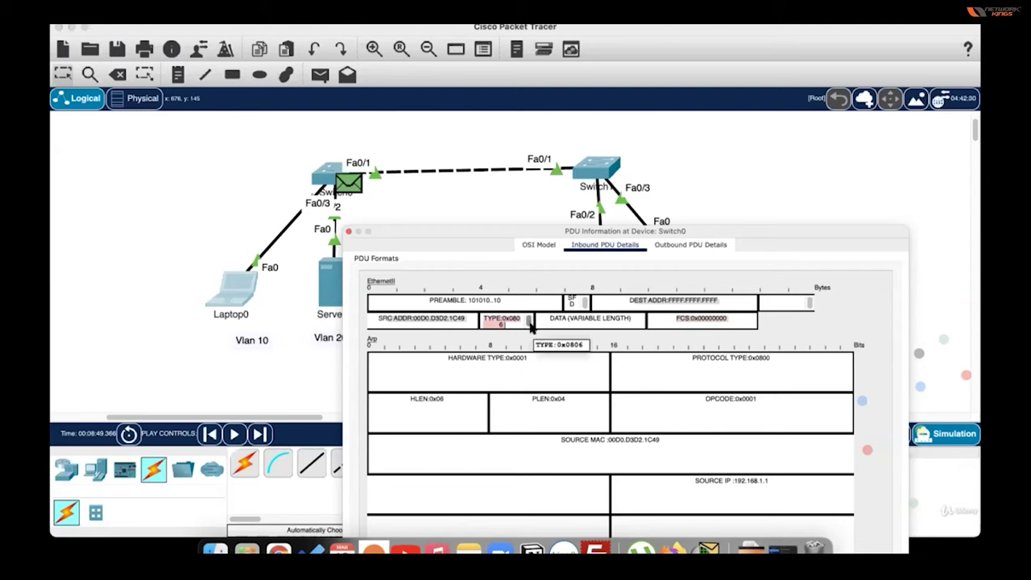
click(407, 319)
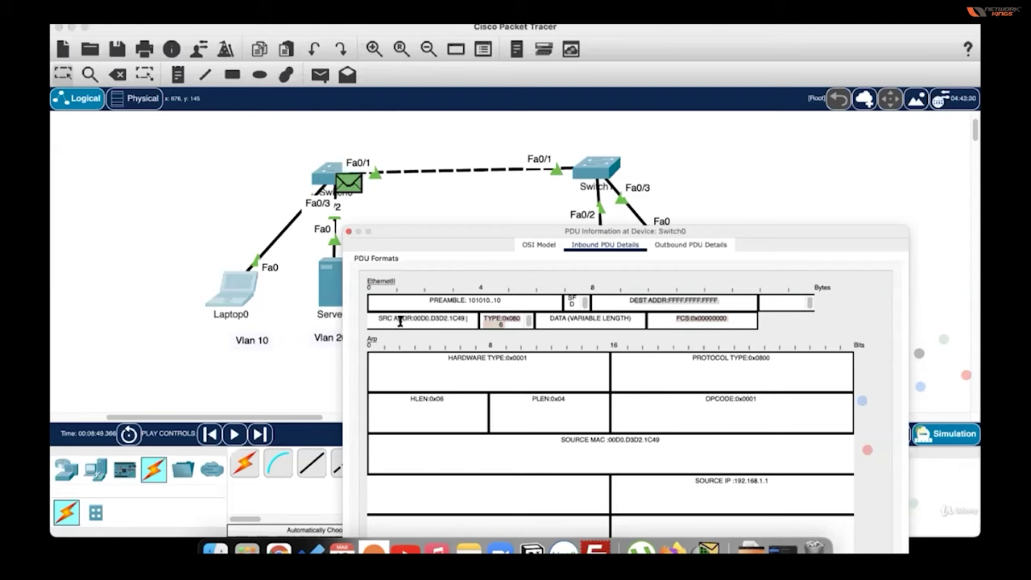
Highlight outbound TCI 0x000a, then inbound TYPE 0x0806, and close the PDU details.
click(664, 248)
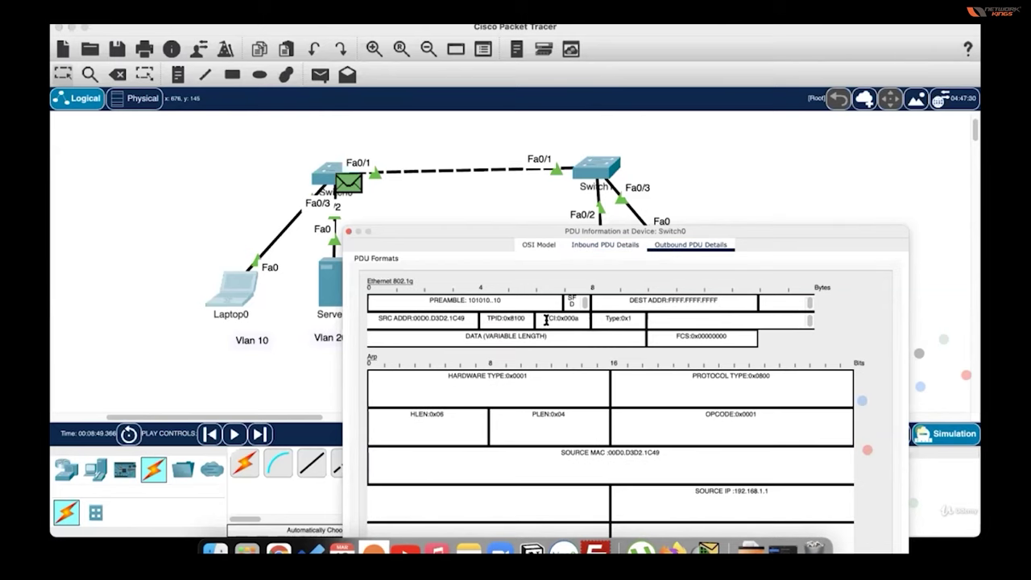
drag(568, 319, 578, 319)
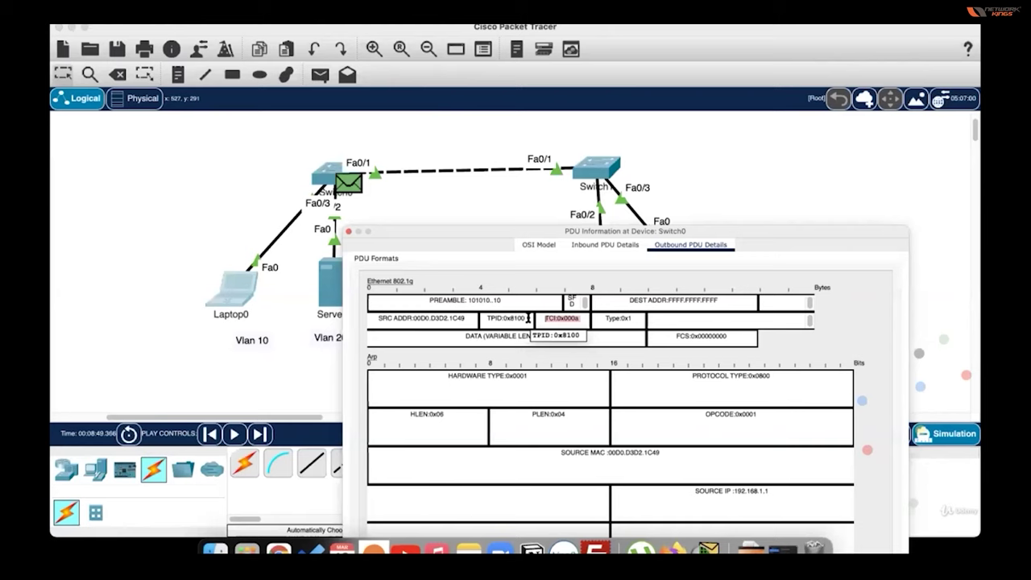
click(605, 244)
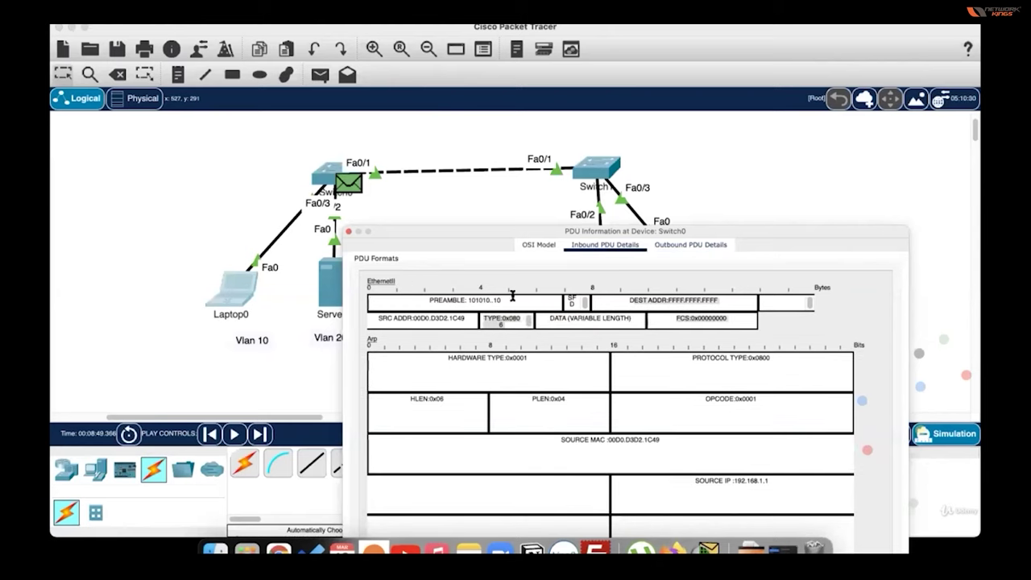
click(505, 324)
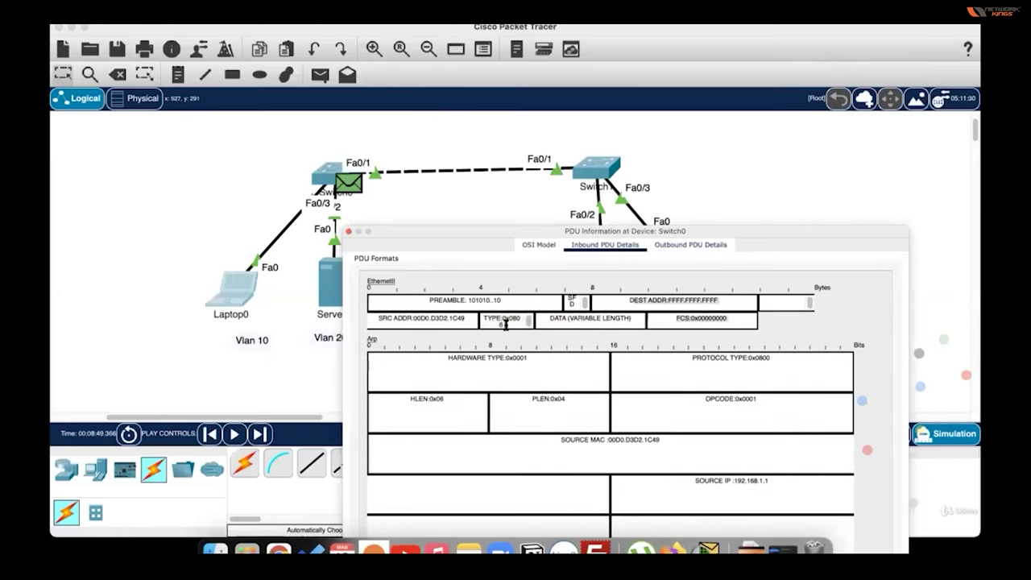
drag(506, 324, 488, 319)
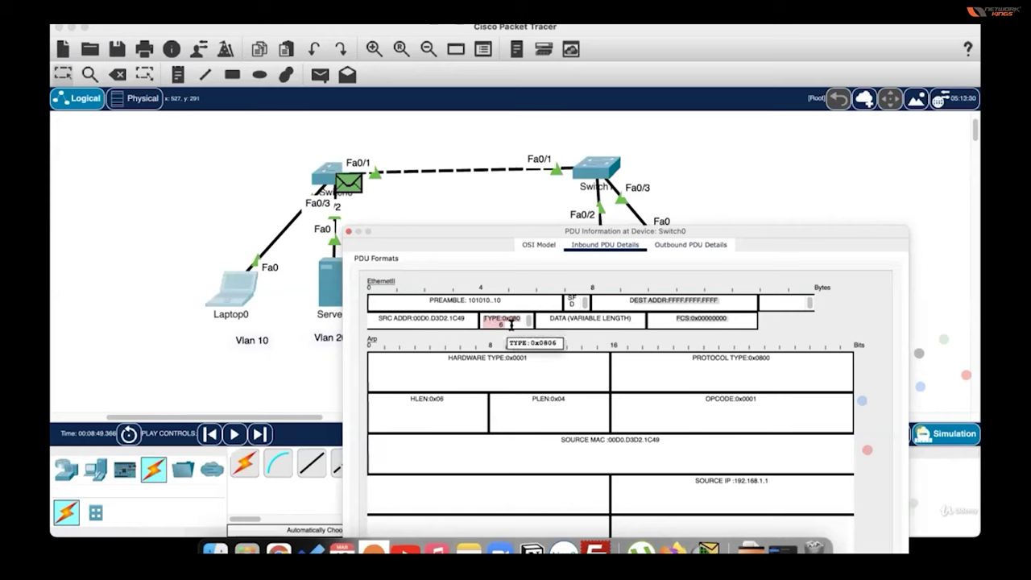
click(348, 232)
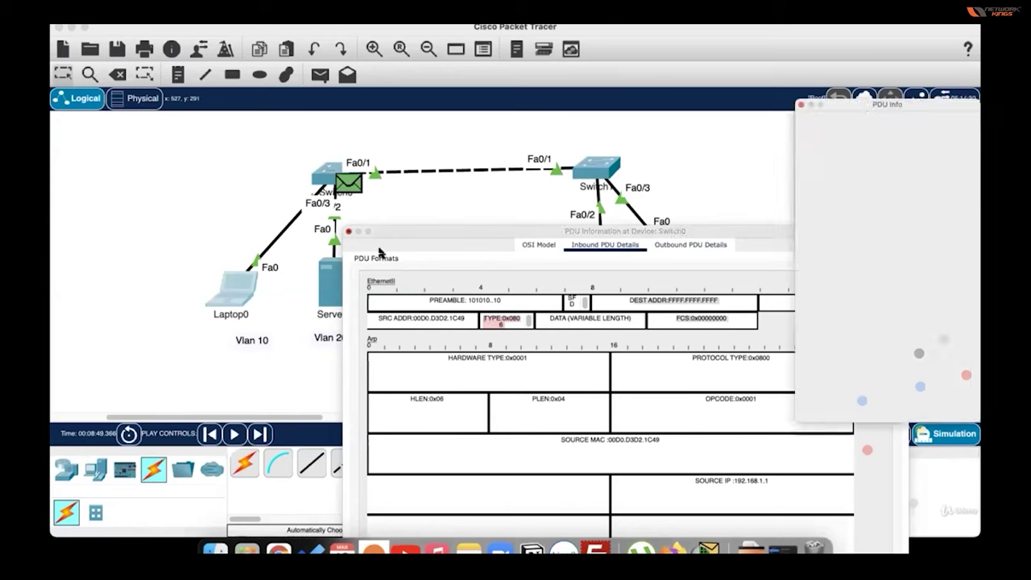
Advance the simulated ping four events from Switch0 on toward Switch1.
click(262, 434)
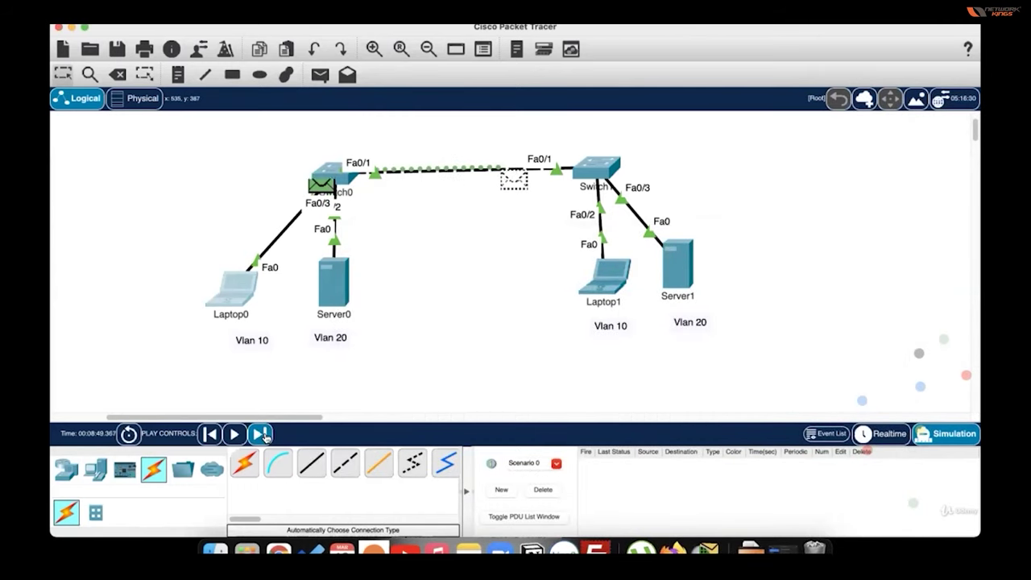
click(261, 434)
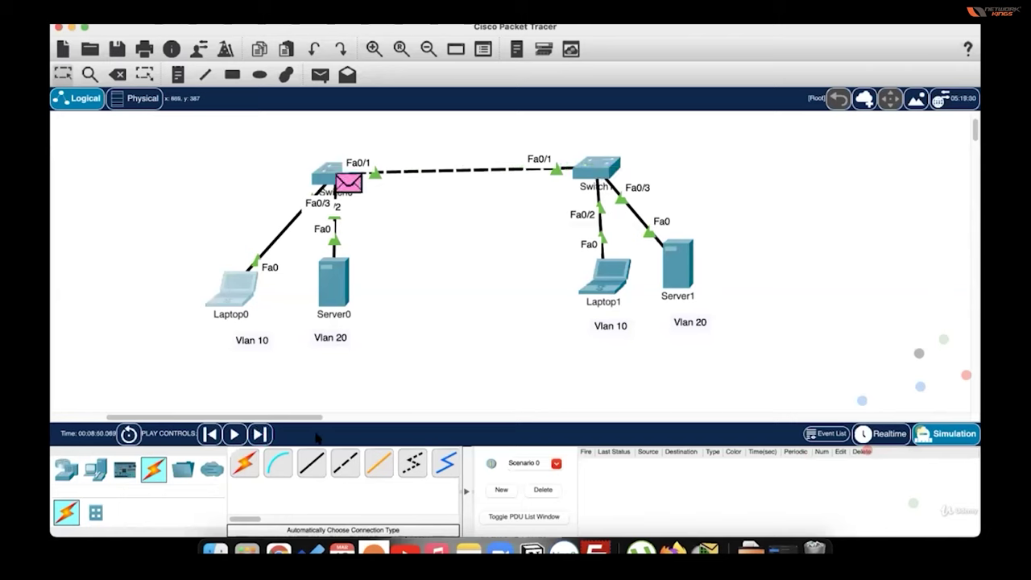
click(266, 436)
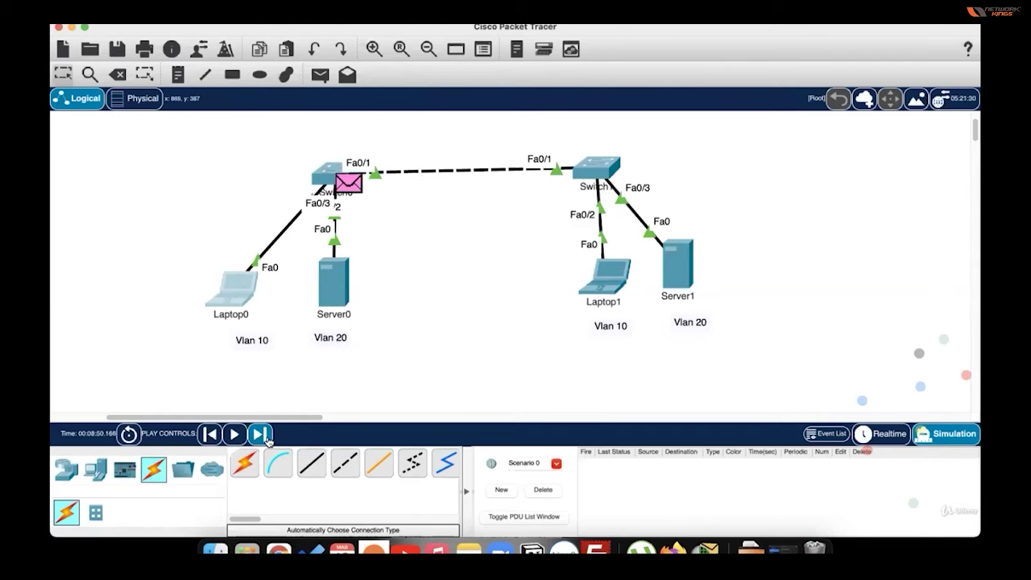
click(266, 435)
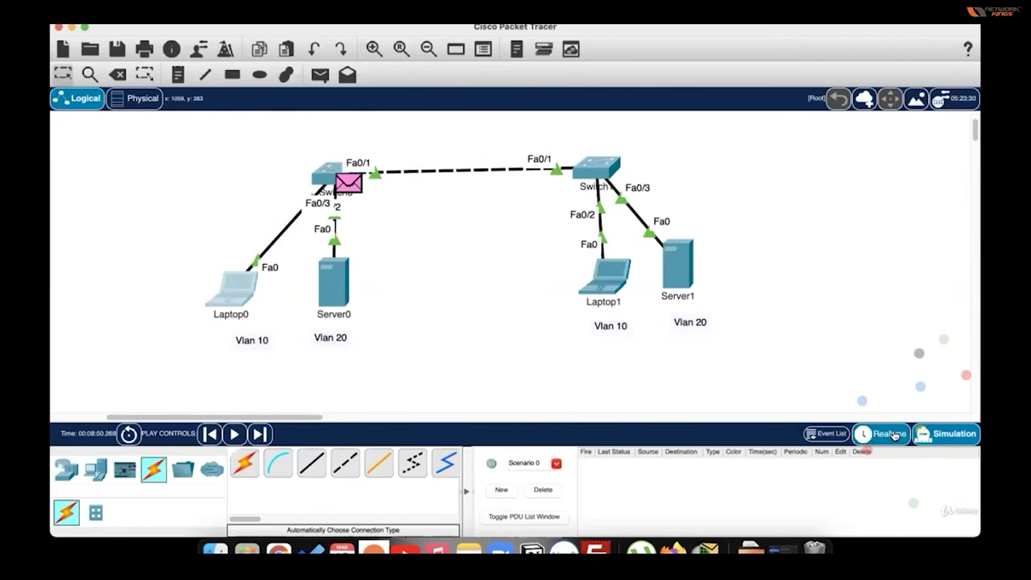
Toggle between Realtime and Simulation, reopen Laptop0 and advance the new ping.
click(894, 435)
click(946, 433)
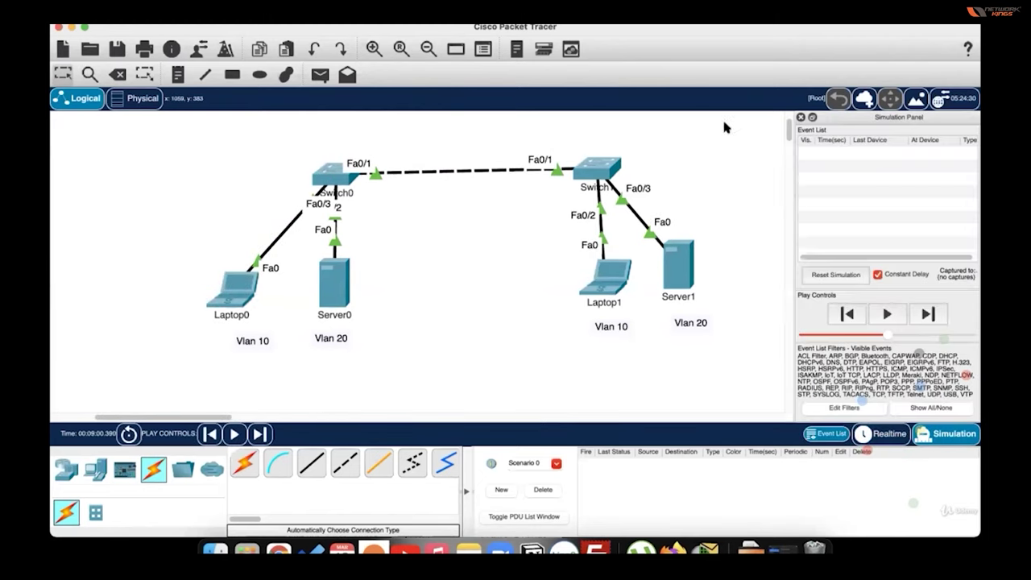
click(238, 297)
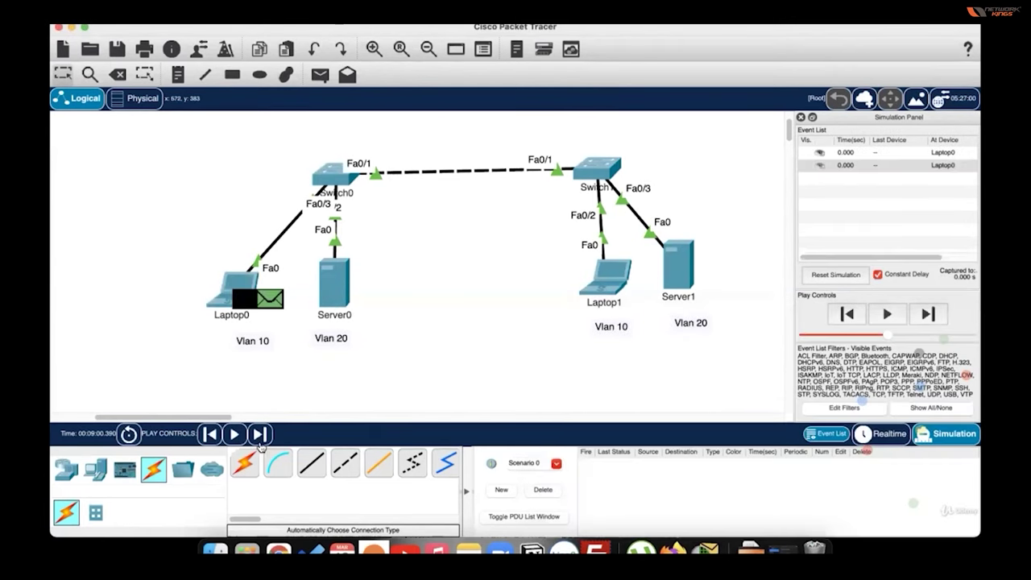
click(259, 434)
click(259, 434)
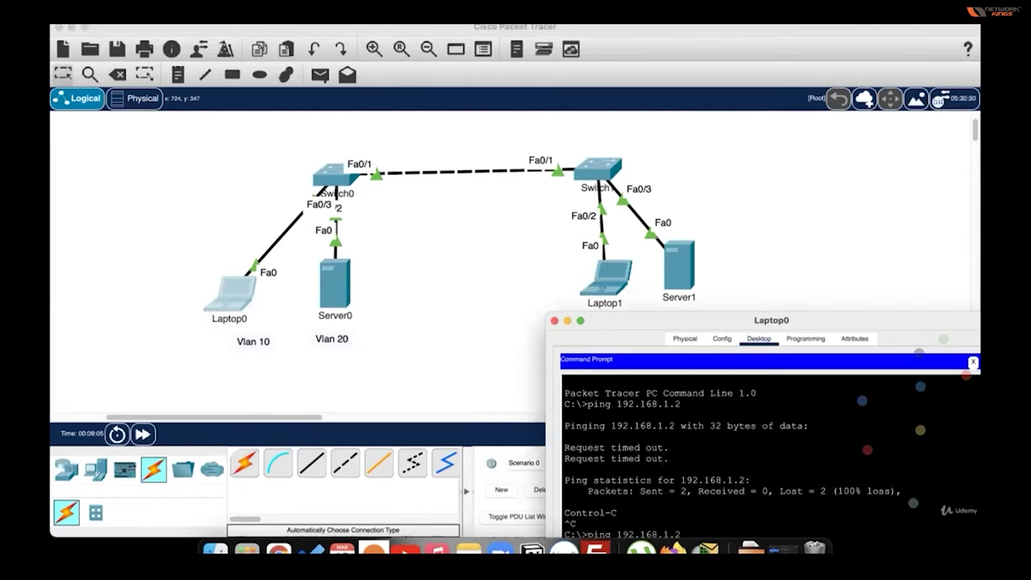
Rerun Laptop0's ping to 192.168.1.2, then stop it.
drag(617, 316, 516, 118)
key(ctrl+c)
text(ping 192.168.1.2)
key(Return)
key(ctrl+c)
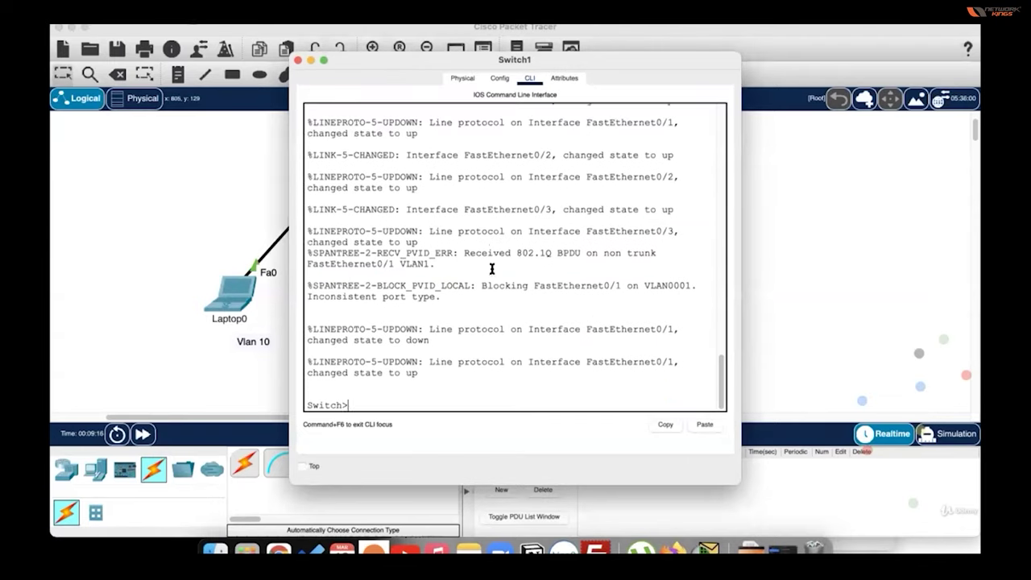
Enter privileged mode on Switch1 and list its current VLANs with show vlan brief.
key(Return)
key(Return)
text(en)
key(Tab)
key(Return)
text(conf t)
key(Return)
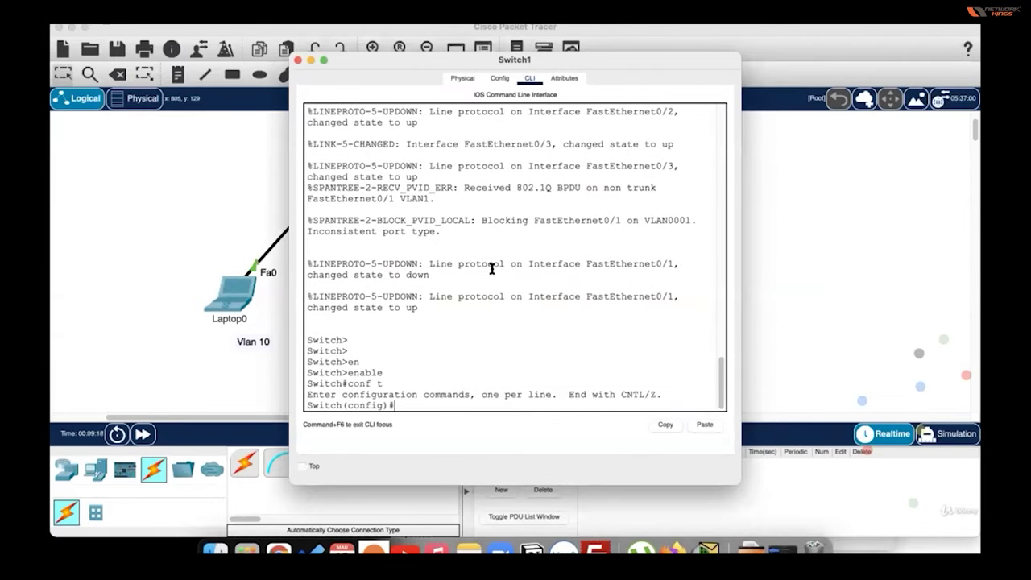
text(end)
key(Return)
text(show)
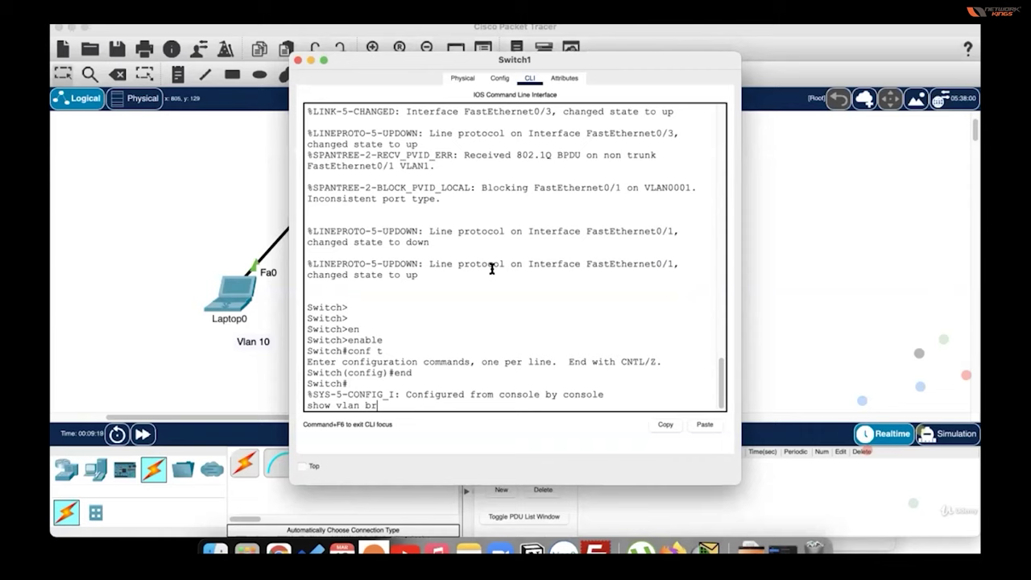
text( vlan br)
key(Tab)
key(Return)
Create VLAN 10 named pc and VLAN 20 named server on Switch1.
key(Return)
text(conf t)
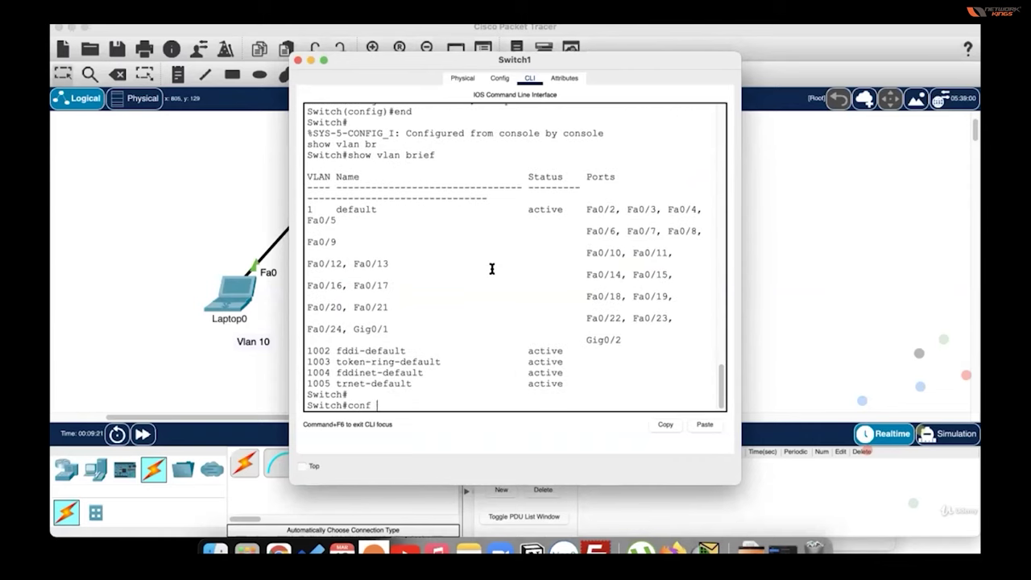
key(Return)
text(vlan 10)
key(Return)
text(name pc)
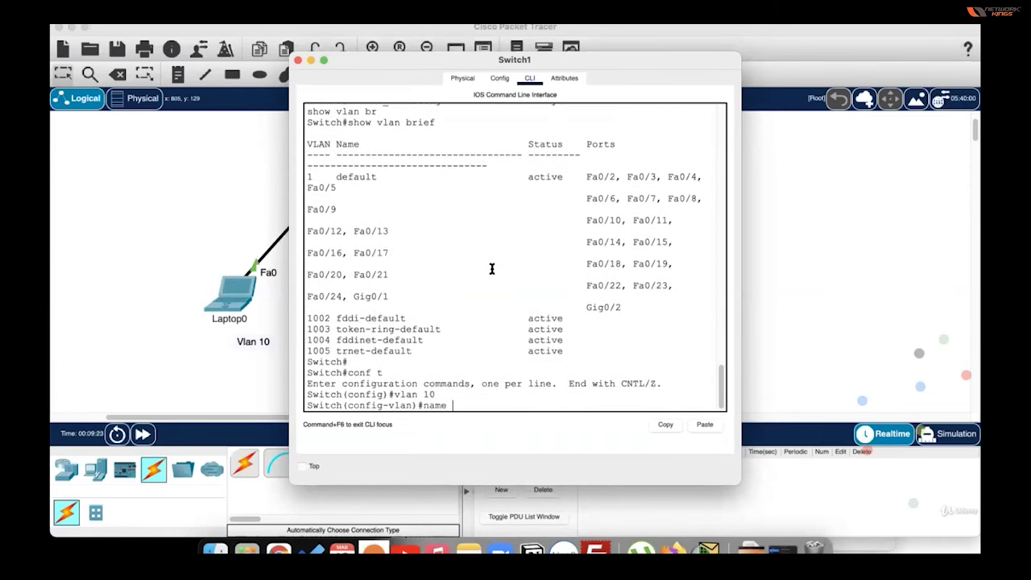
key(Return)
text(vlan 20)
key(Return)
text(name server)
key(Return)
text(int fa0/2)
Make Fa0/2 an access port in VLAN 10 and Fa0/3 an access port in VLAN 20.
key(Return)
text(sw)
key(Tab)
text(ac)
key(Tab)
text(v)
key(Tab)
key(Return)
text(int fa0/3)
key(Return)
key(Up)
key(Up)
key(BackSpace)
key(BackSpace)
text(20)
key(Return)
key(Return)
text(int fa0/1)
key(Return)
Set Fa0/1 to switchport mode trunk and close Switch1's window.
text(sw)
key(Tab)
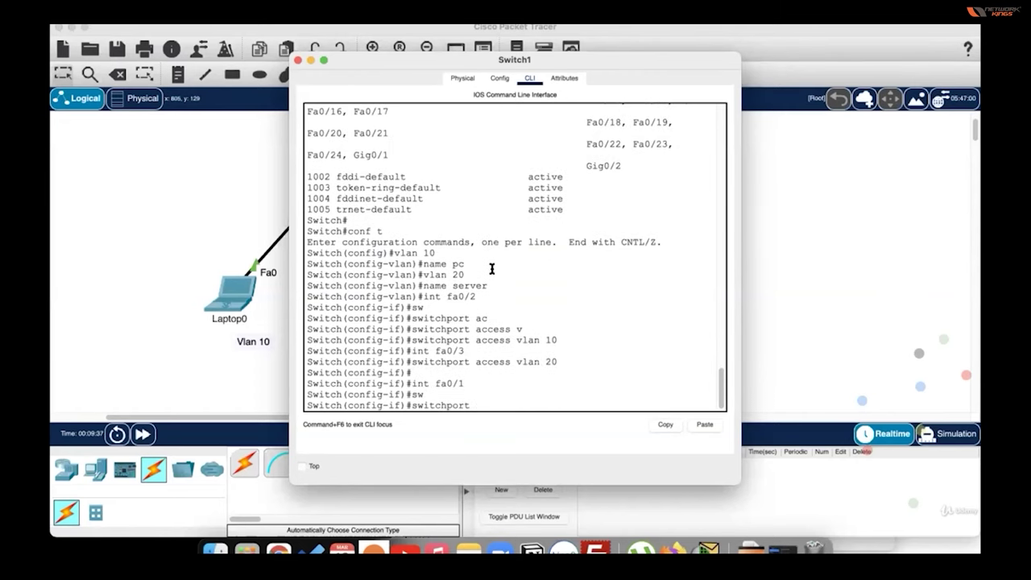
text(mo)
key(Tab)
text(t)
key(Tab)
click(196, 223)
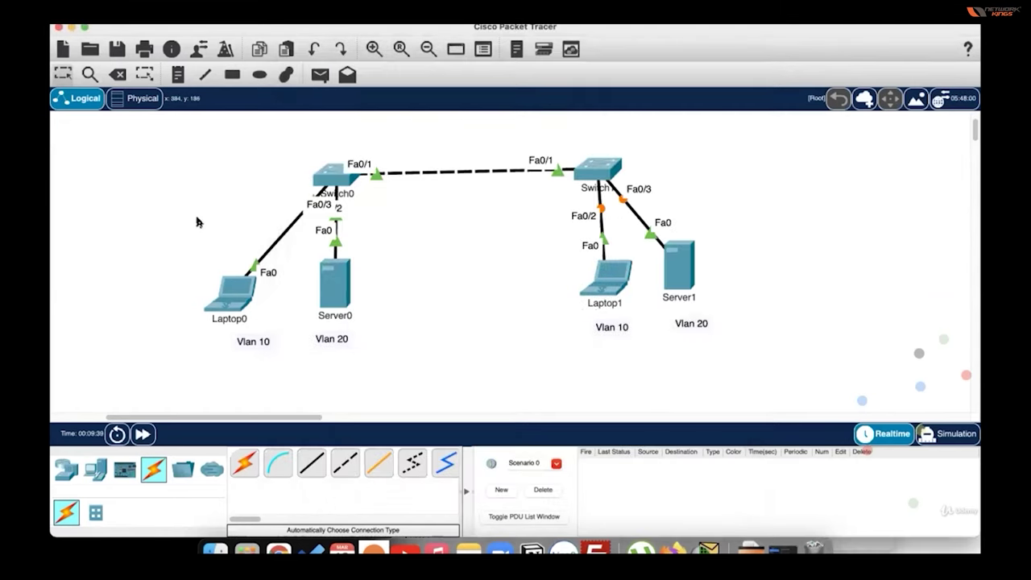
Fast-forward time and rerun Laptop0's ping to 192.168.1.2 until it succeeds.
click(142, 433)
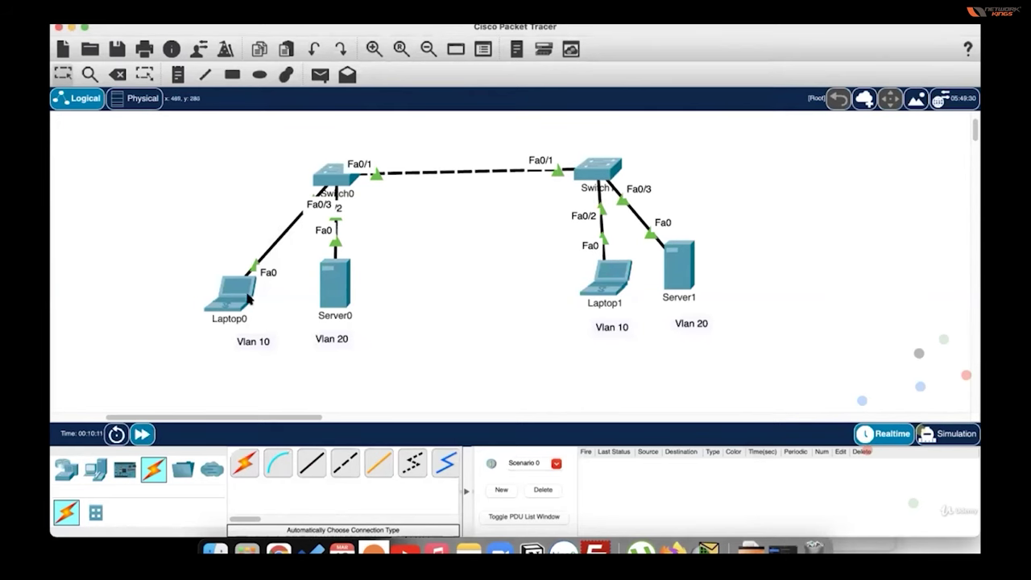
click(248, 299)
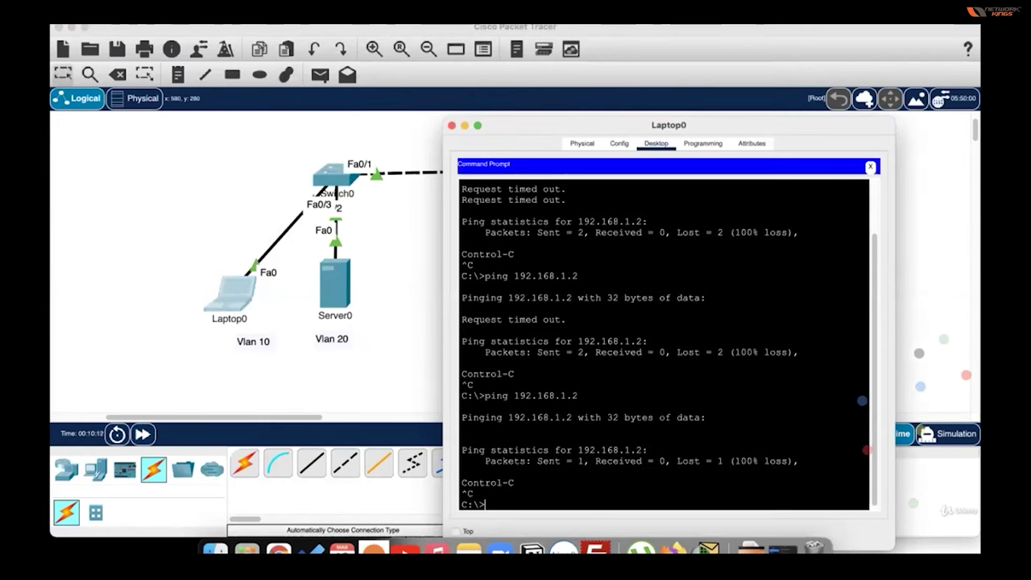
key(Return)
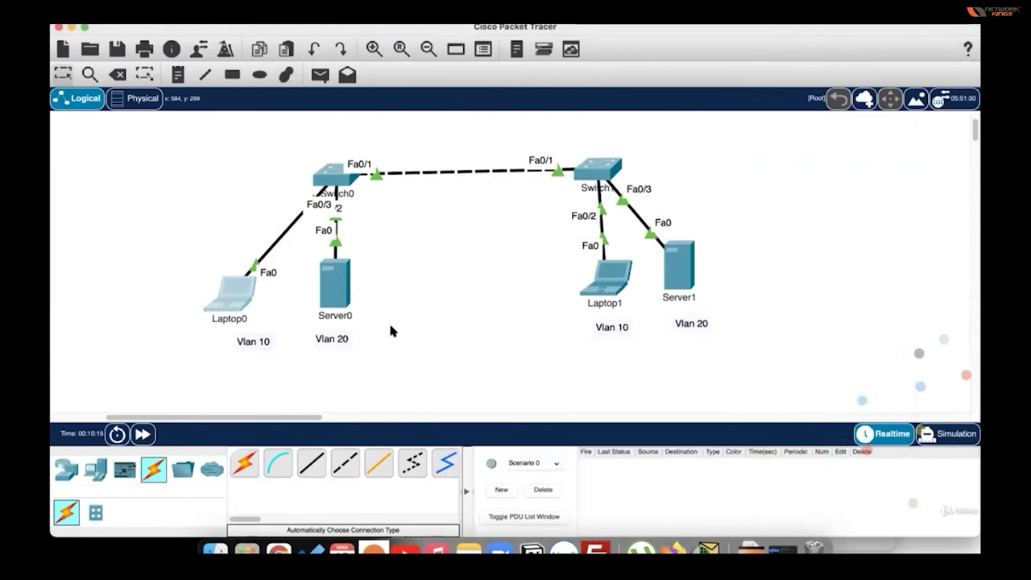
key(shift+s)
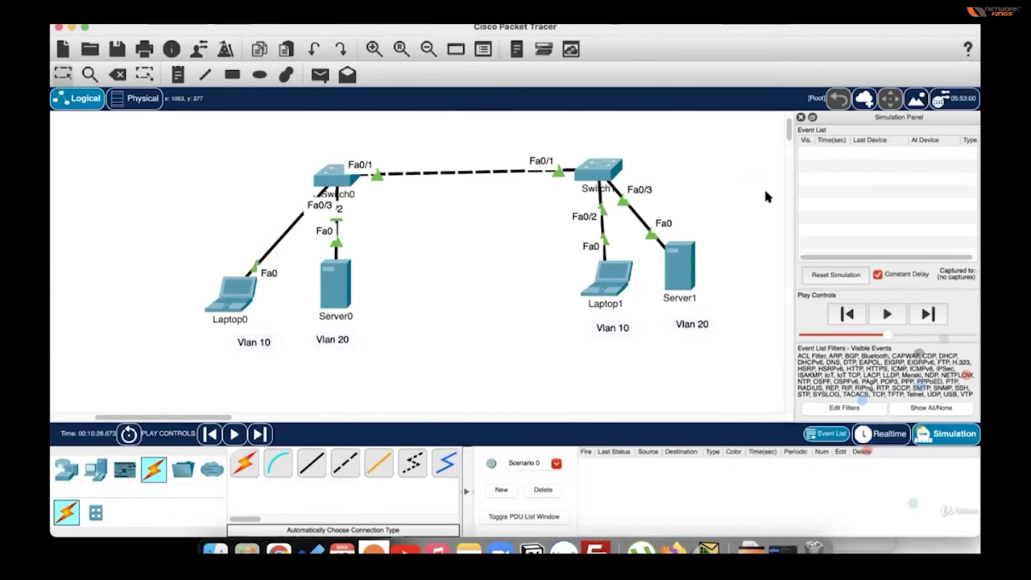
Ping 192.168.1.2 in Simulation mode and step forward to the packet's details at Switch0.
click(800, 117)
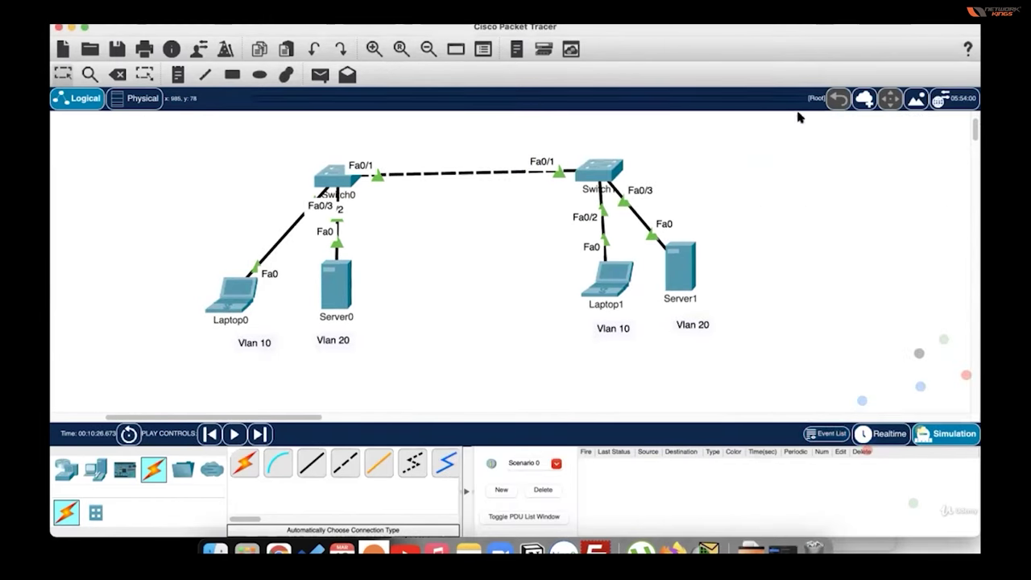
click(232, 295)
text(ping 192.168.1.2)
key(Return)
click(387, 367)
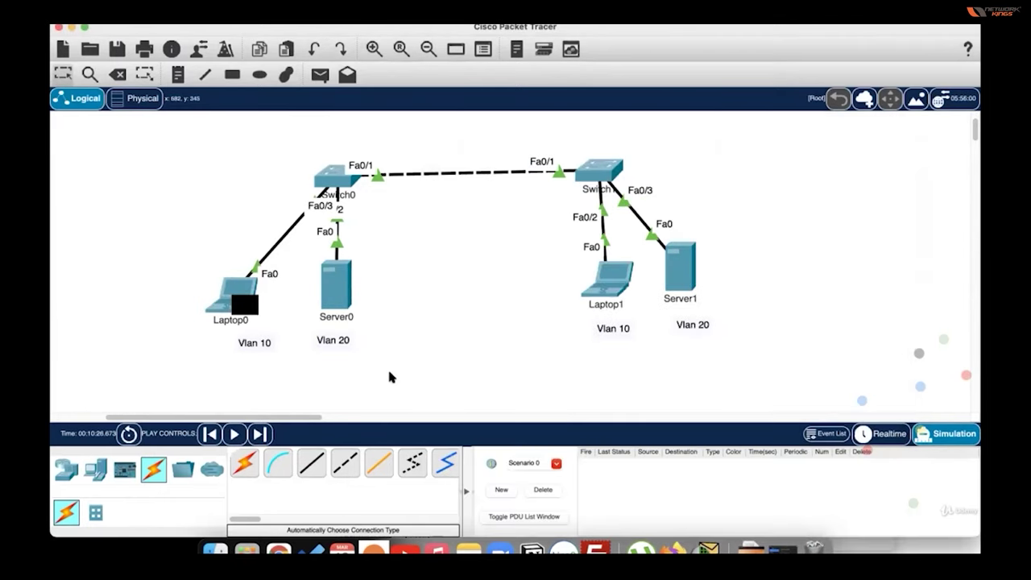
click(263, 435)
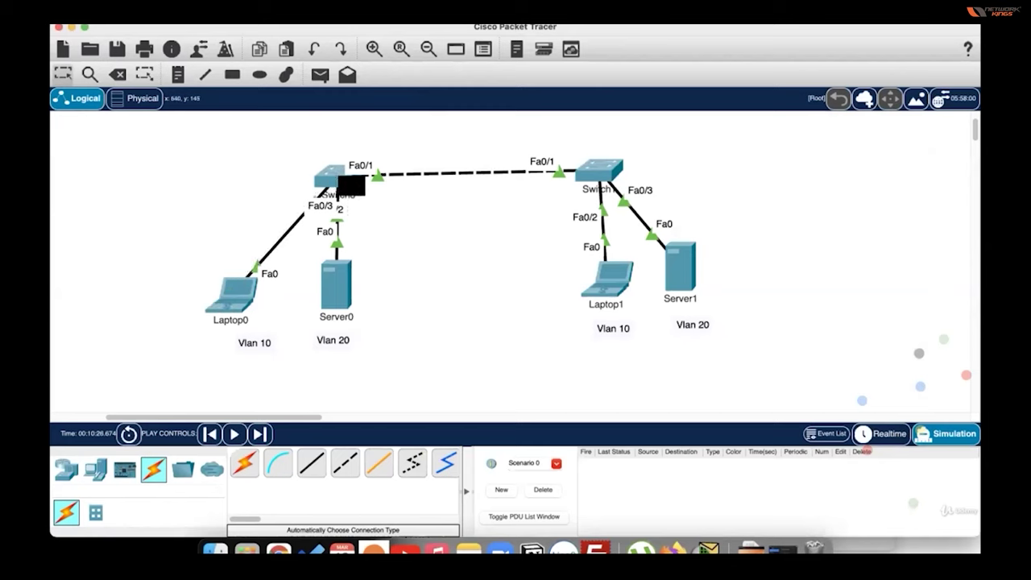
drag(476, 106, 453, 272)
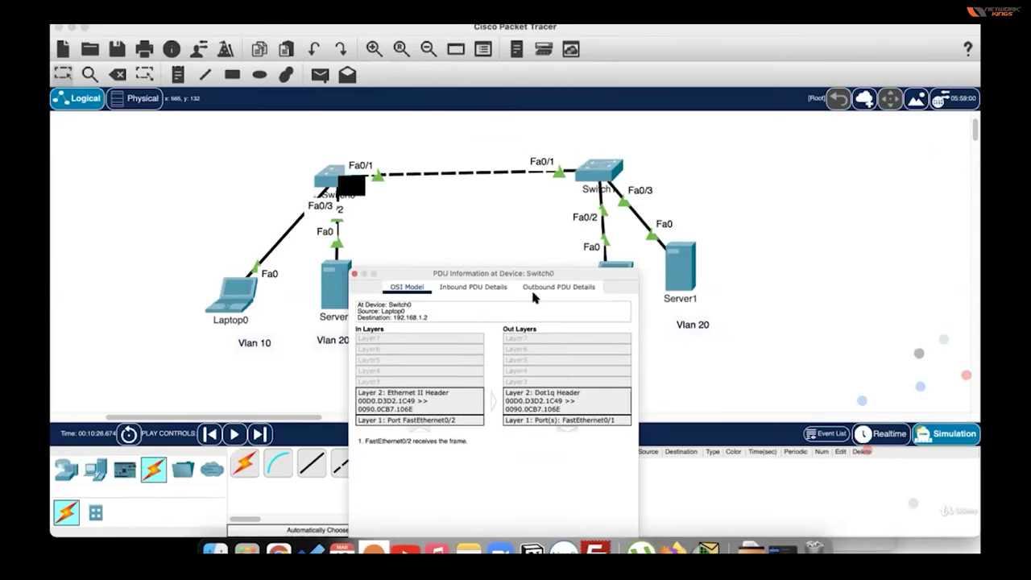
View Switch0's inbound and outbound PDU details, enlarging the window to show the 802.1Q fields.
click(473, 287)
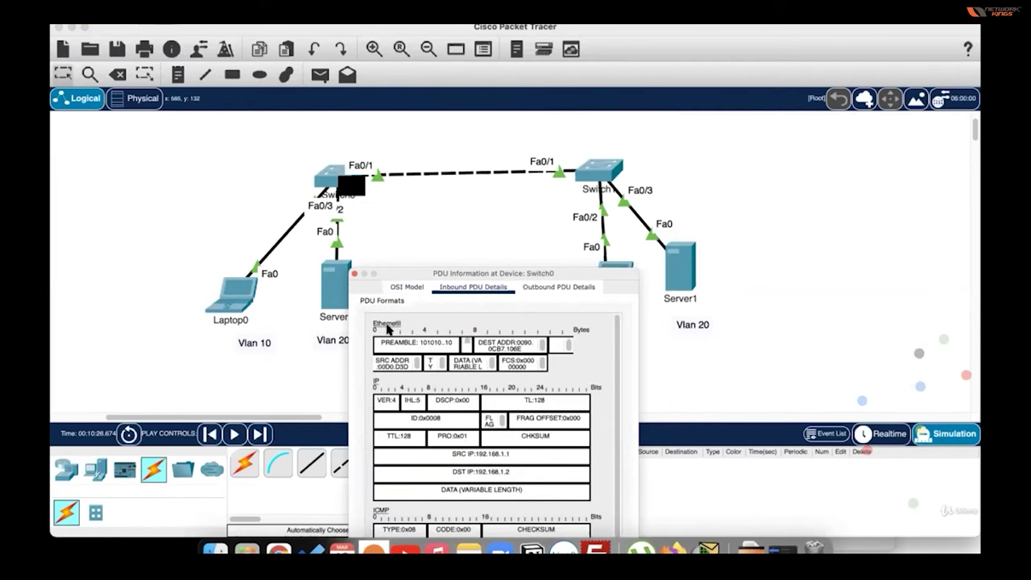
click(543, 290)
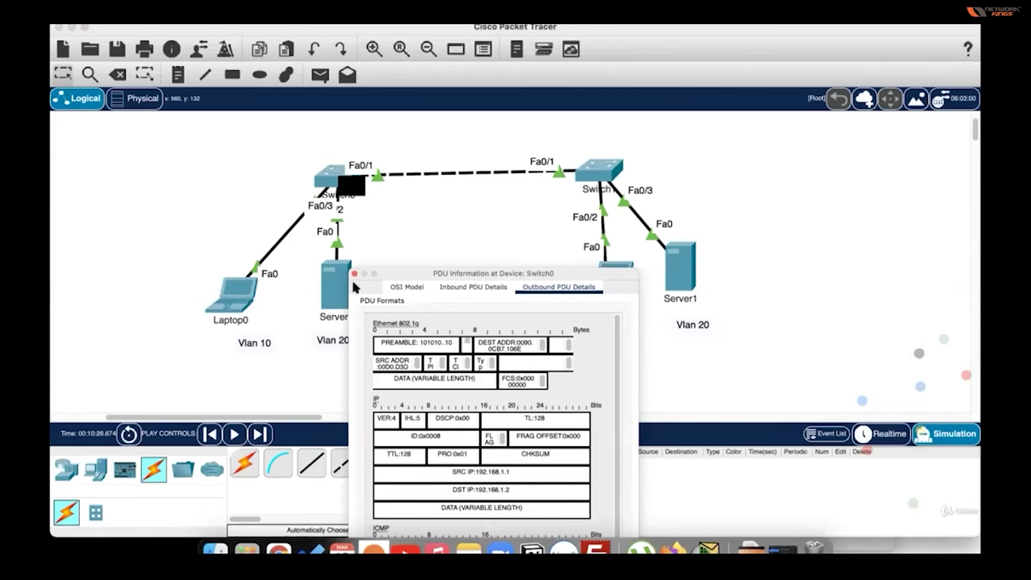
drag(350, 269, 148, 212)
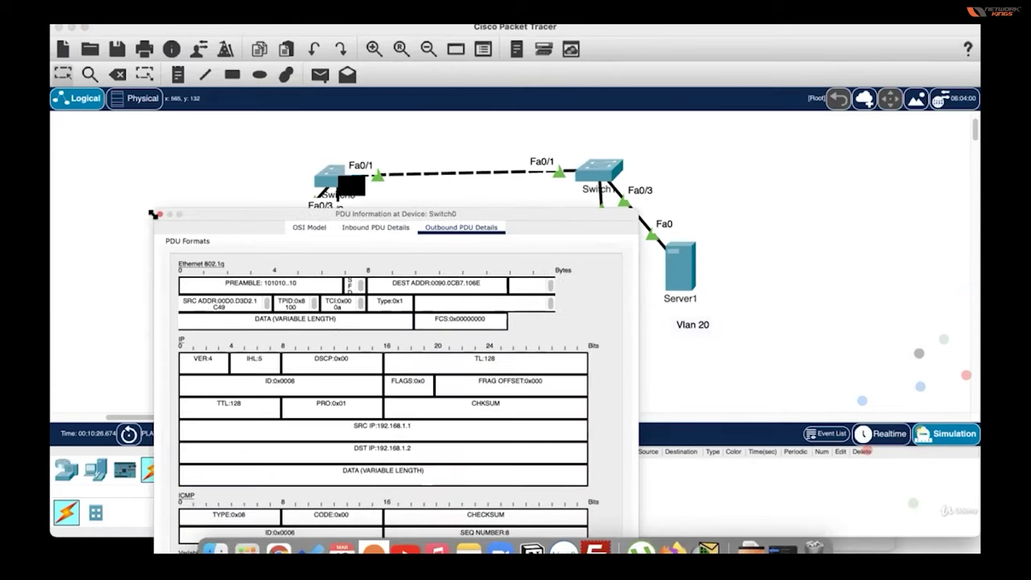
drag(637, 265, 911, 278)
drag(359, 214, 415, 241)
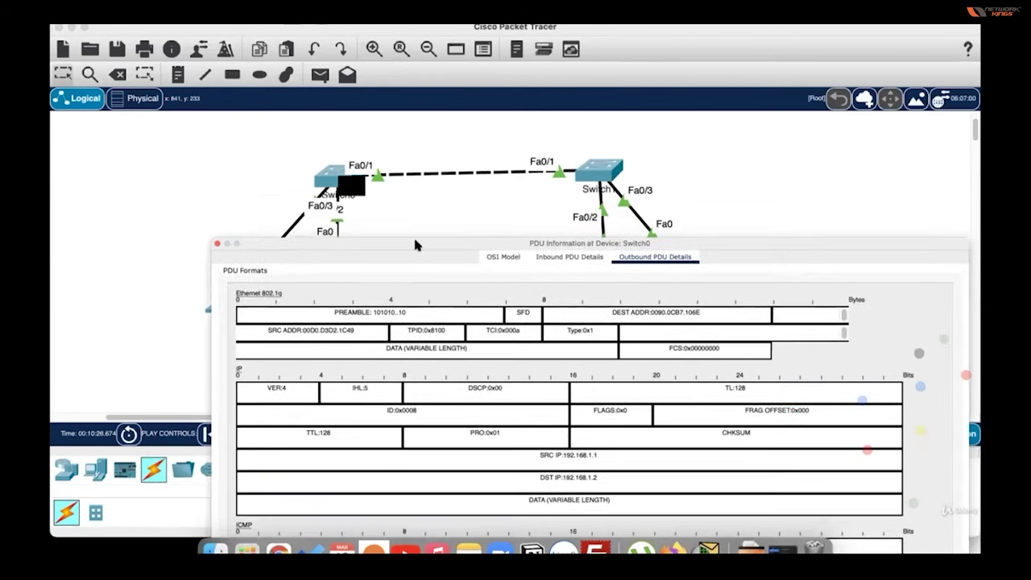
Return to the inbound Ethernet II header and mark its TYPE 0x0800 field.
click(553, 259)
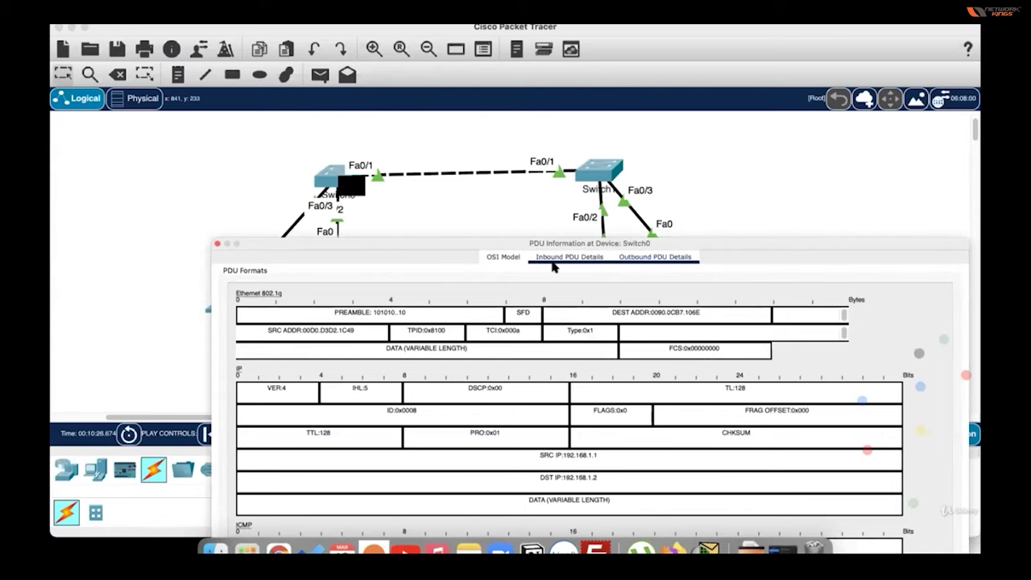
drag(446, 331, 391, 331)
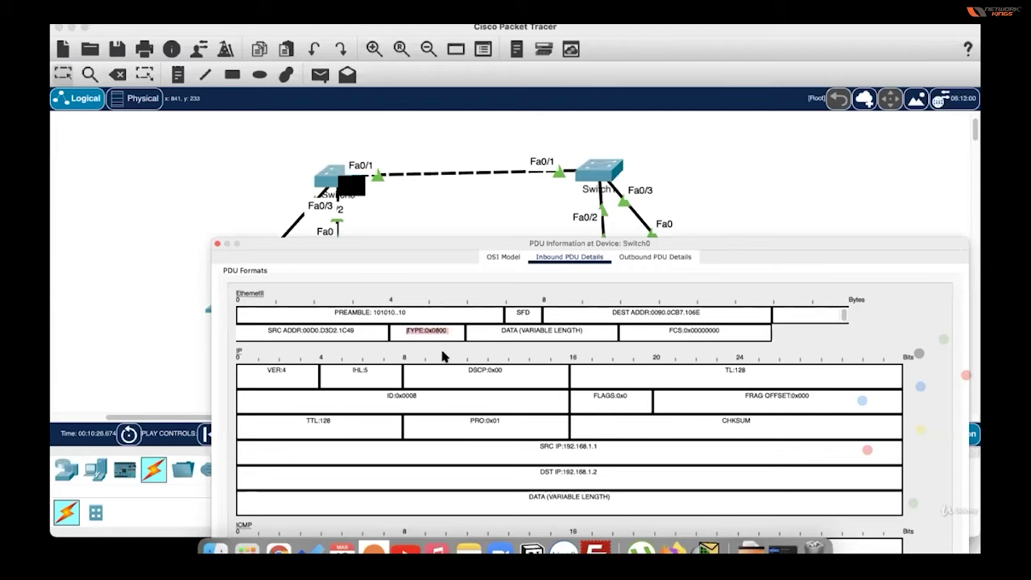
click(279, 550)
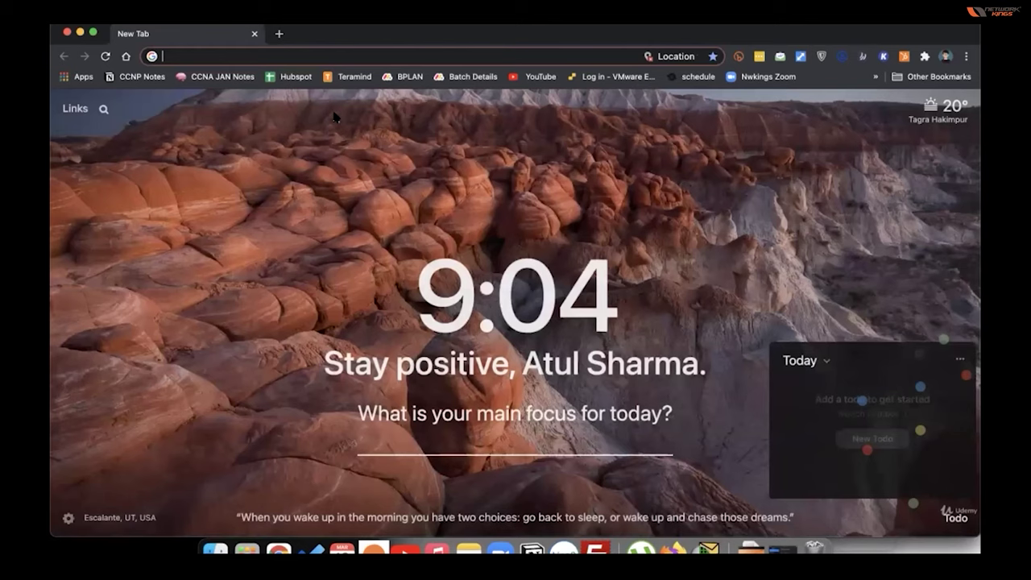
Search the web for 'ethertype' and open the EtherType Wikipedia article.
text(ethertype)
key(Return)
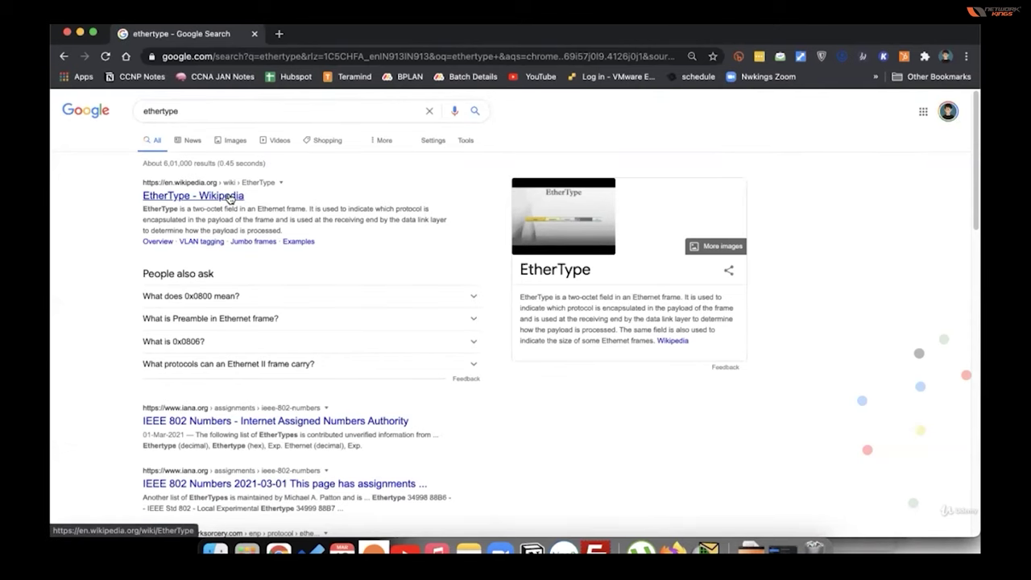
click(231, 197)
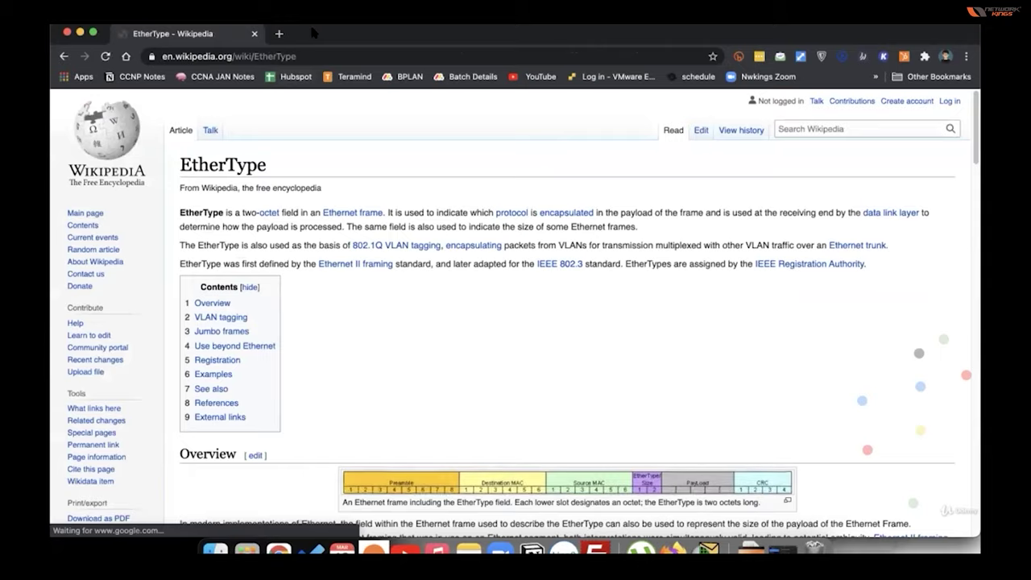
drag(312, 32, 324, 73)
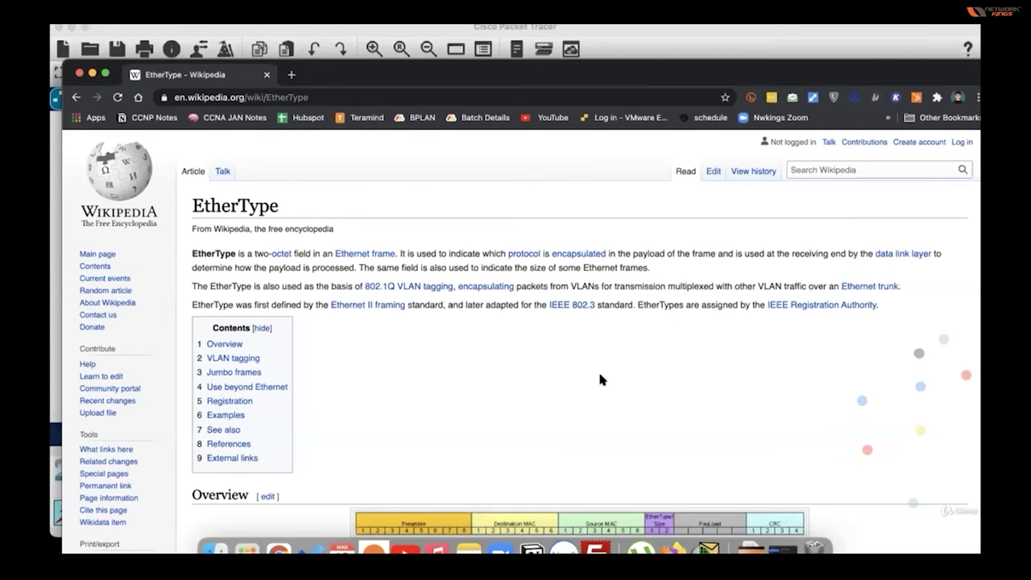
Scroll to the Examples table and highlight 0x0800 for IPv4 and 0x0806 for ARP.
scroll(600, 374, down, 2)
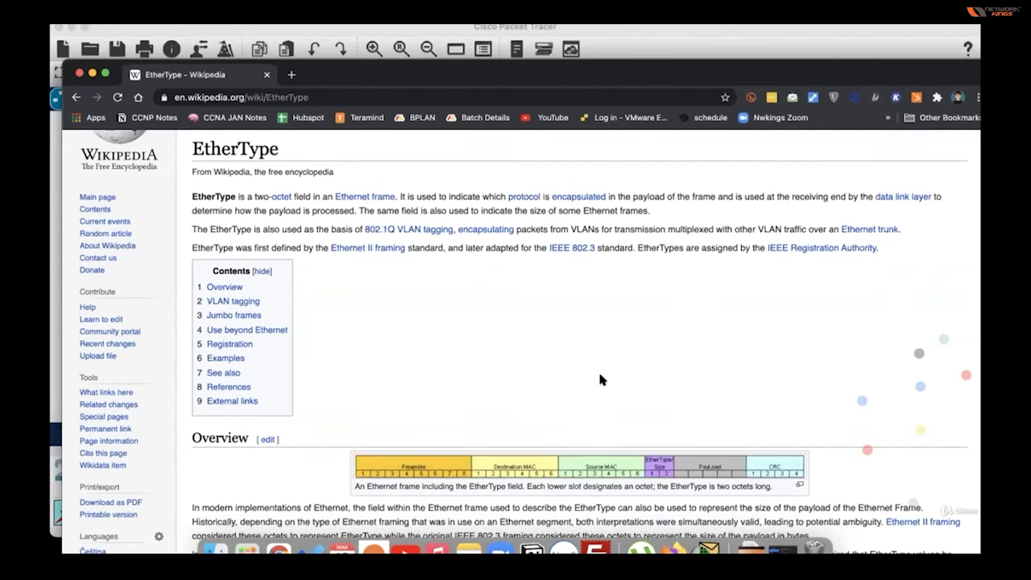
scroll(600, 378, down, 15)
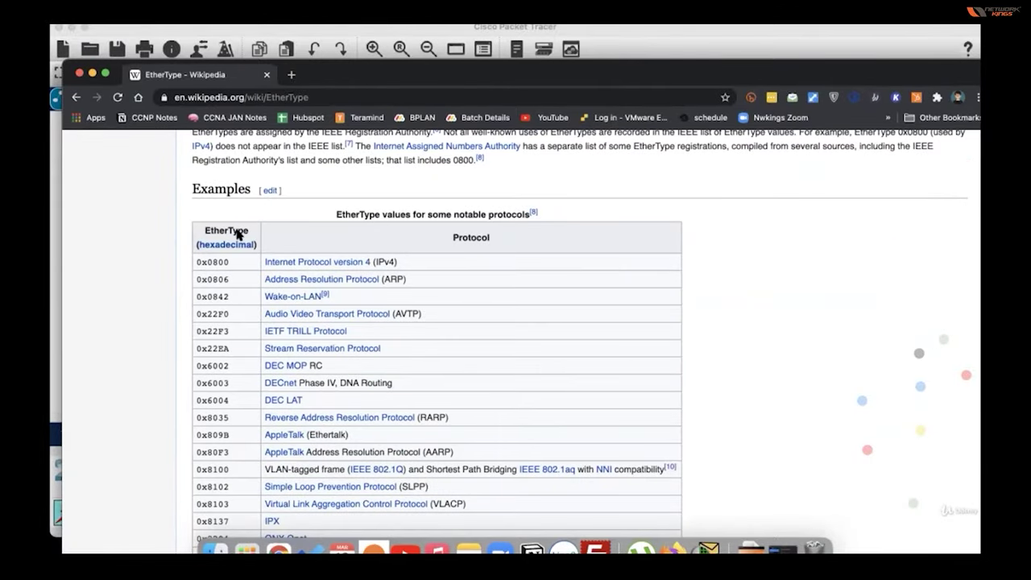
drag(203, 231, 249, 231)
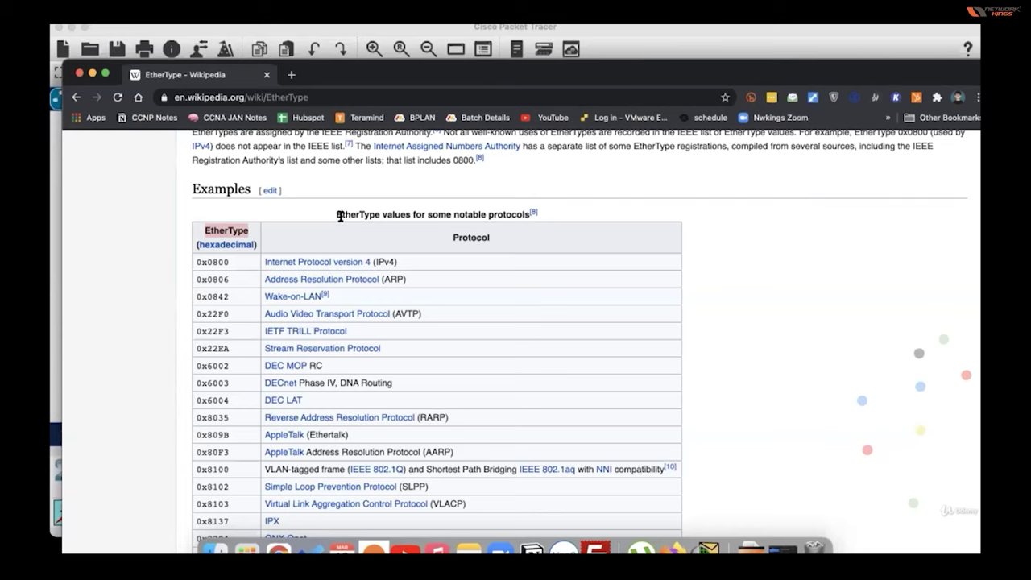
drag(196, 264, 235, 263)
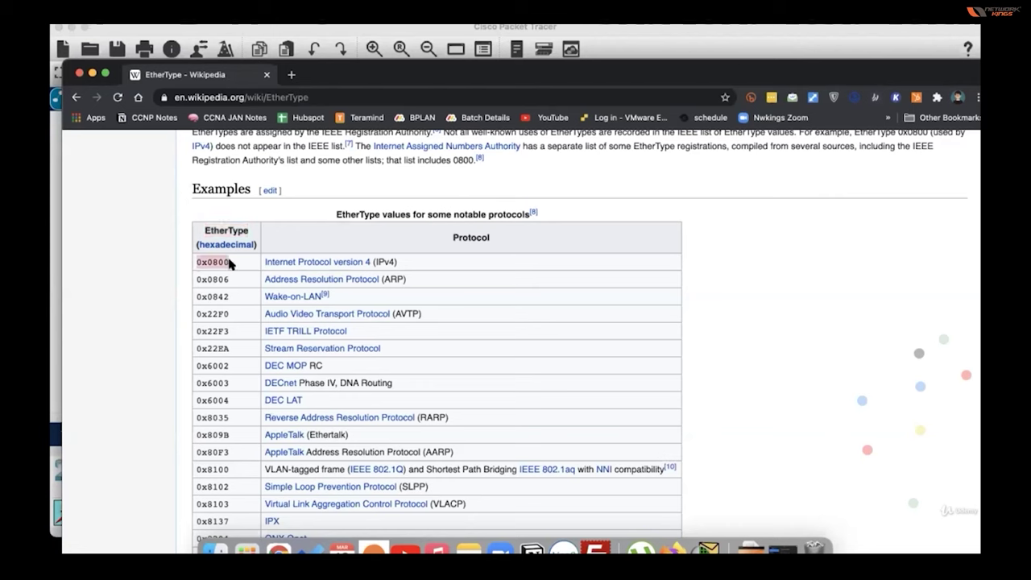
drag(398, 263, 266, 262)
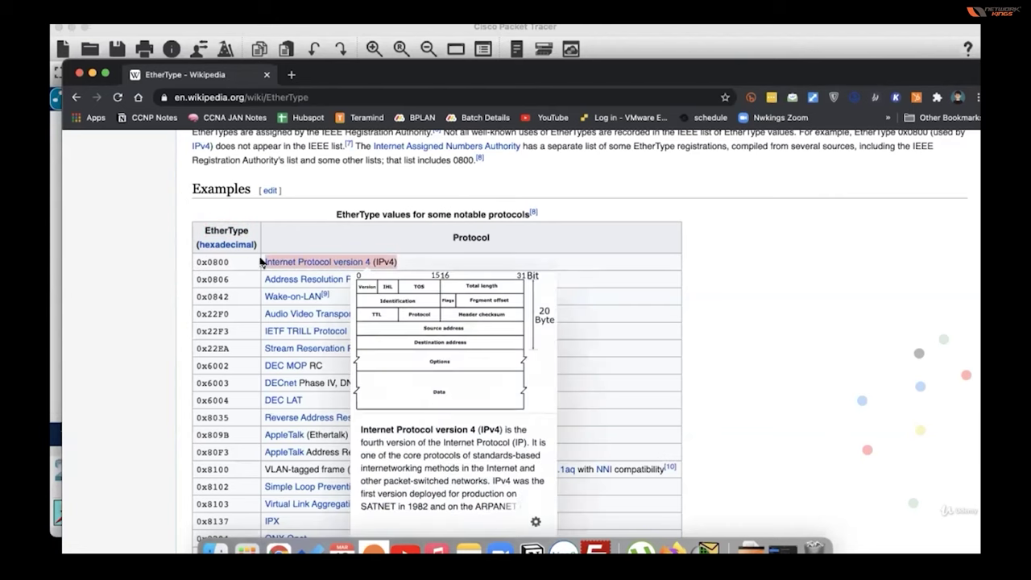
click(155, 277)
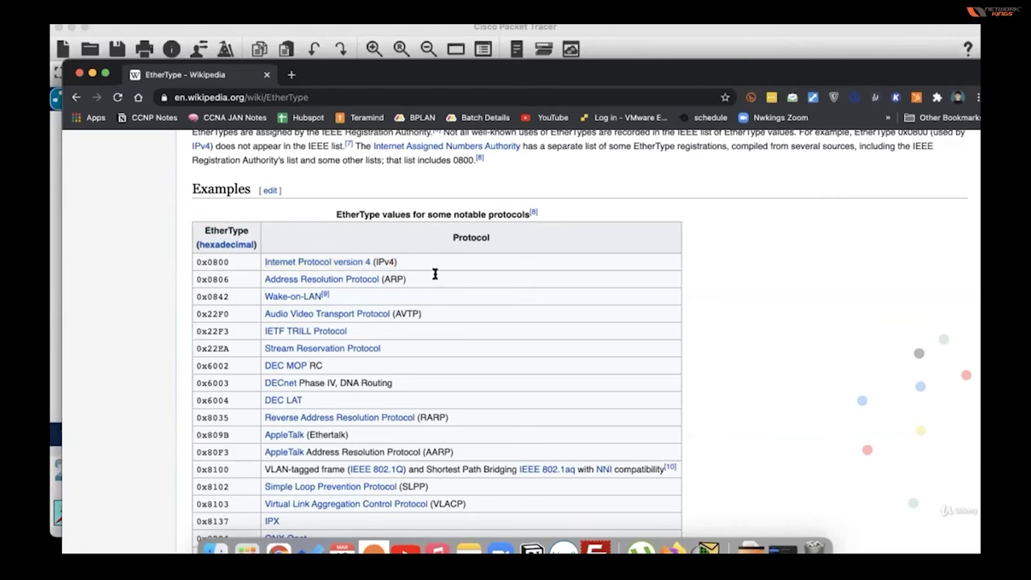
double_click(206, 276)
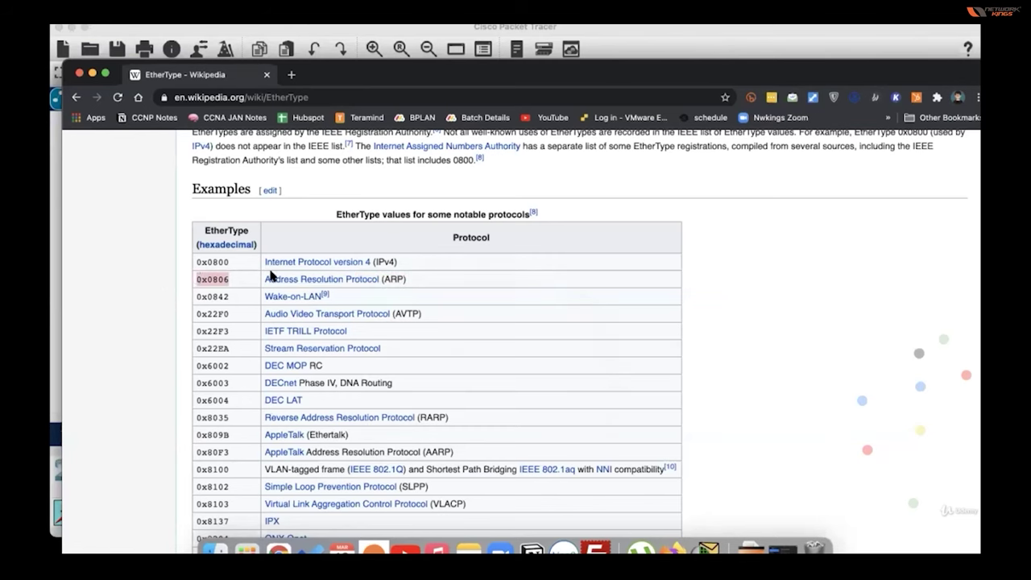
mouse_move(304, 279)
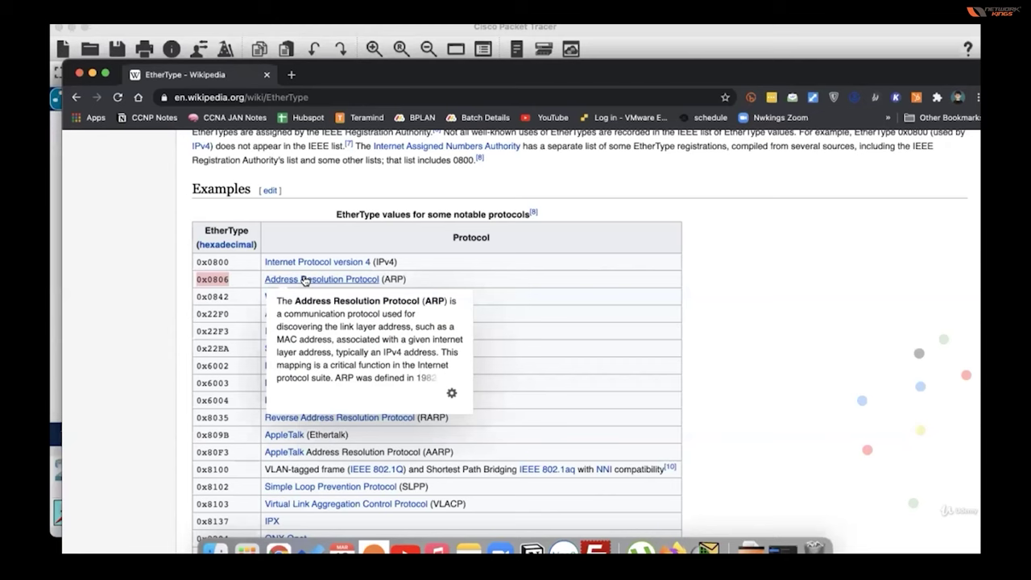
drag(234, 261, 193, 262)
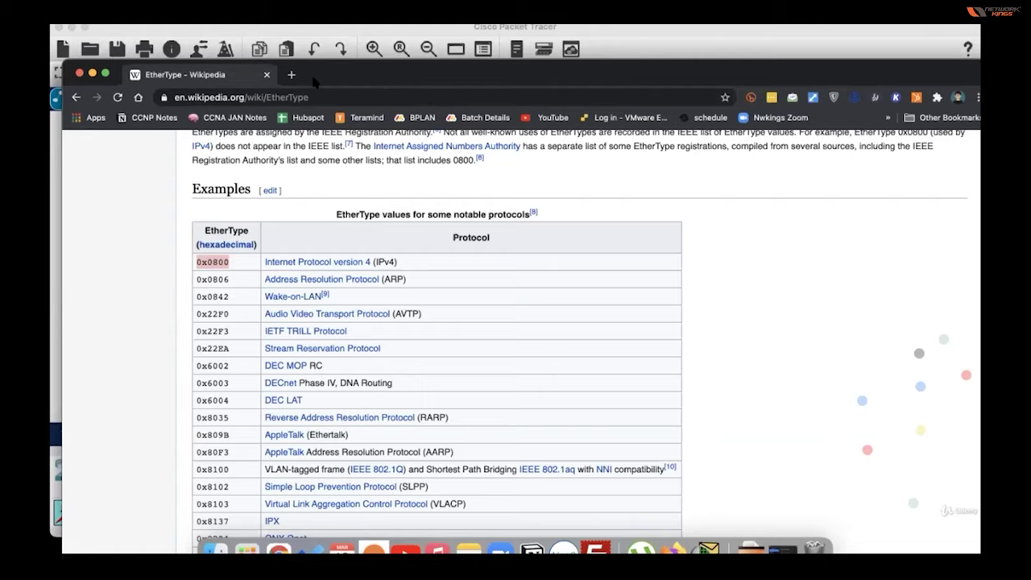
drag(339, 79, 383, 95)
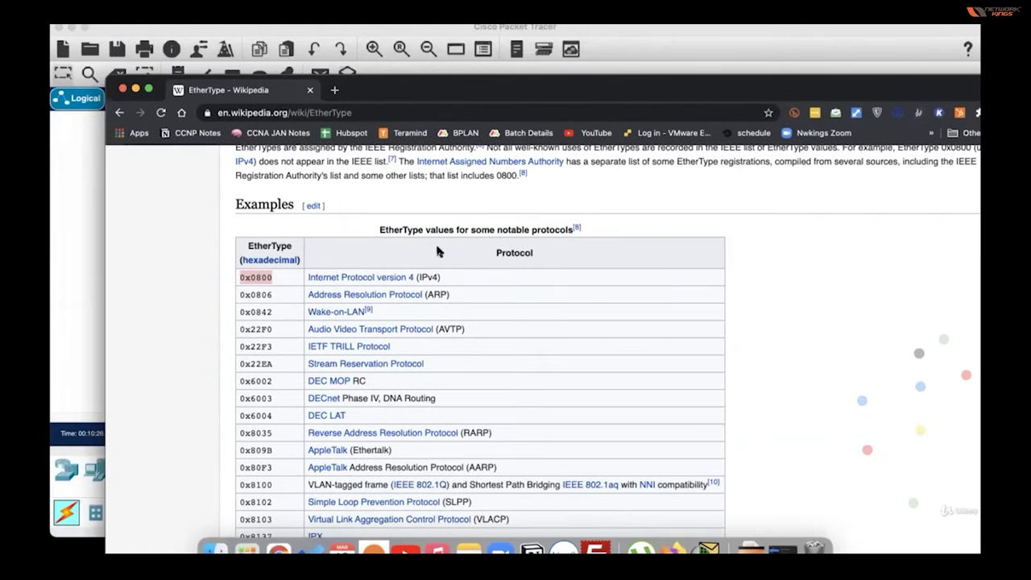
Highlight the intro sentence saying EtherType indicates the protocol encapsulated in the frame's payload.
scroll(435, 242, up, 3)
scroll(437, 251, up, 6)
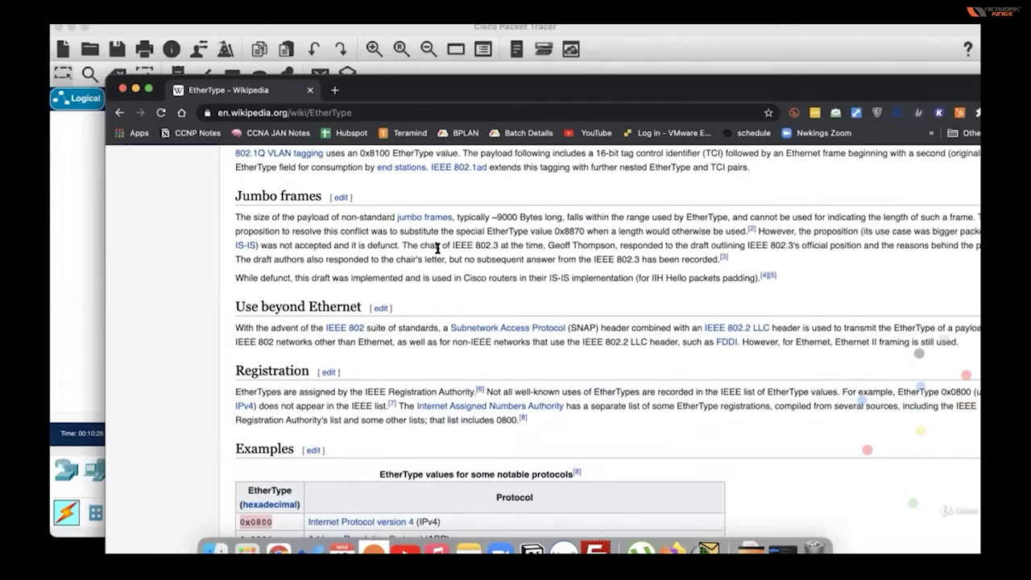
scroll(437, 248, up, 10)
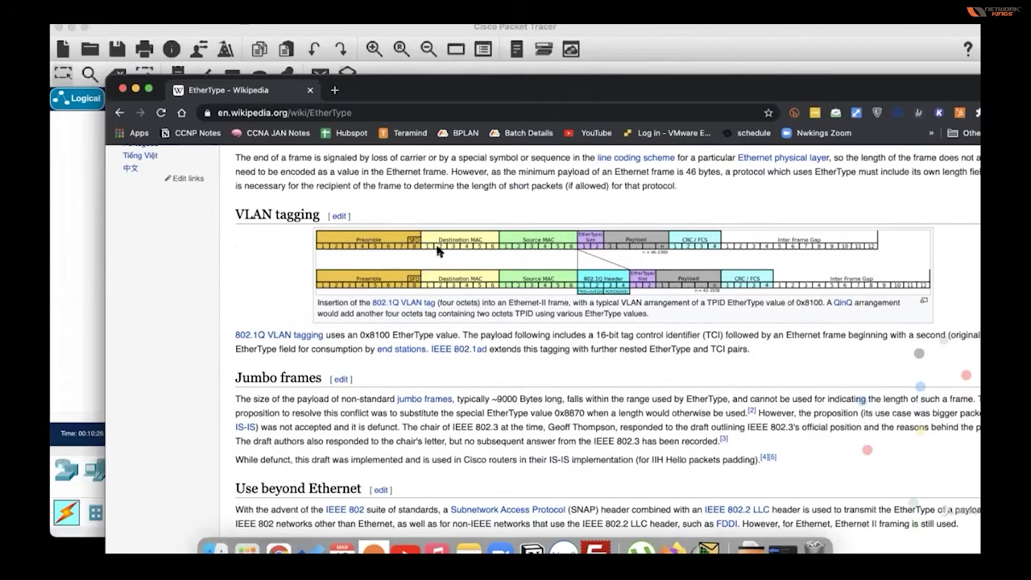
scroll(437, 251, up, 6)
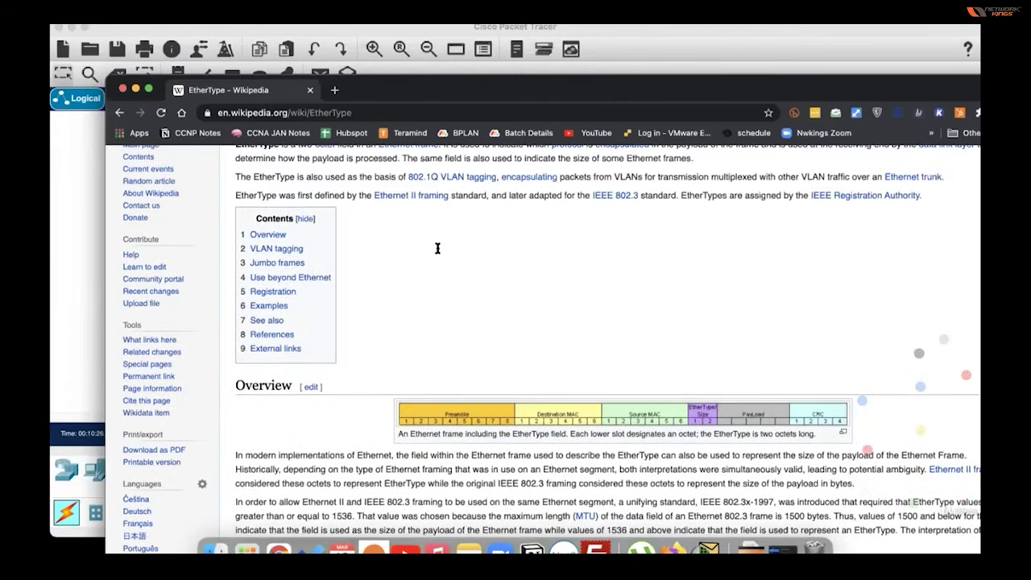
drag(234, 240, 444, 239)
click(442, 238)
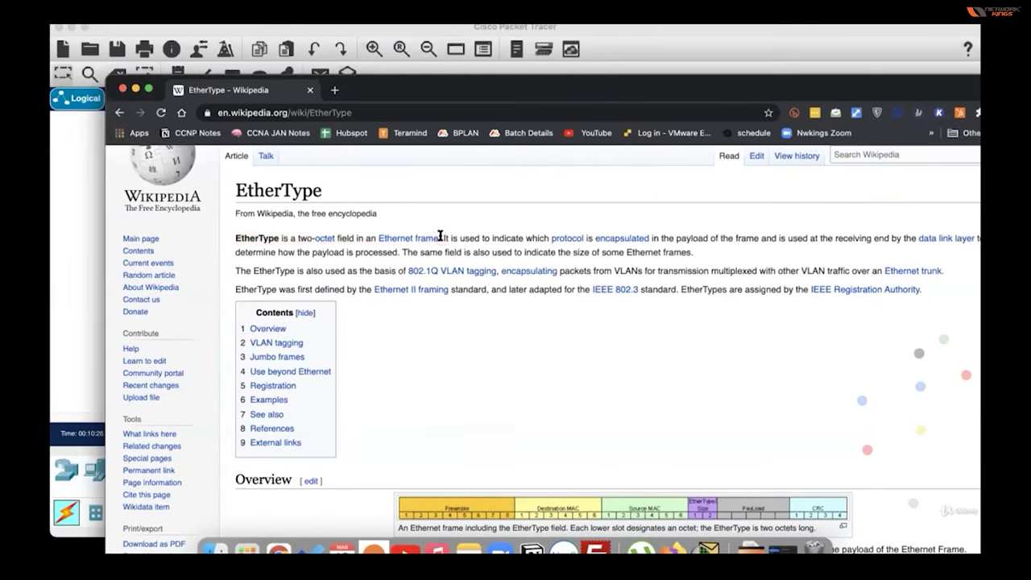
shift+click(536, 238)
shift+click(655, 237)
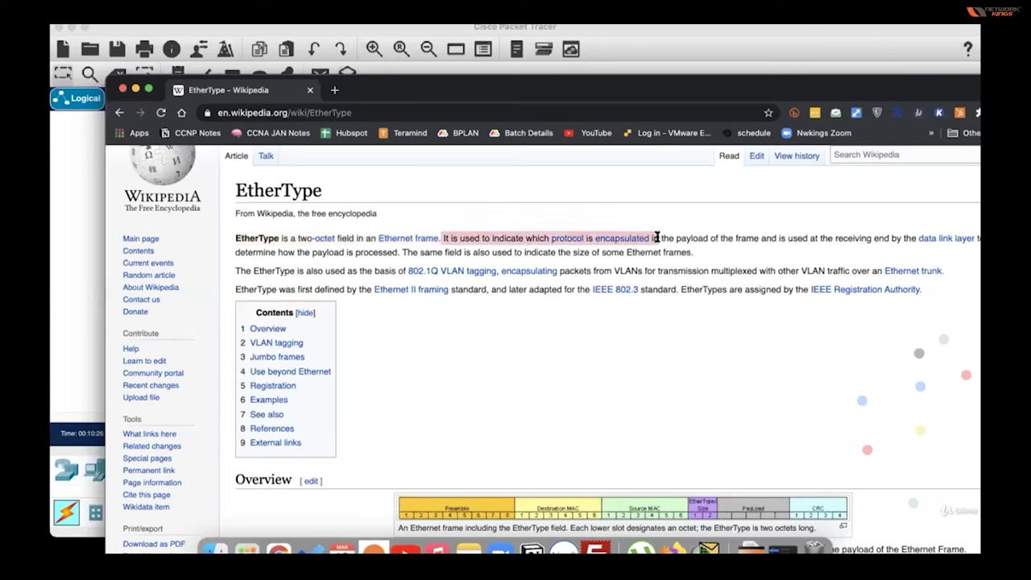
drag(657, 236, 761, 239)
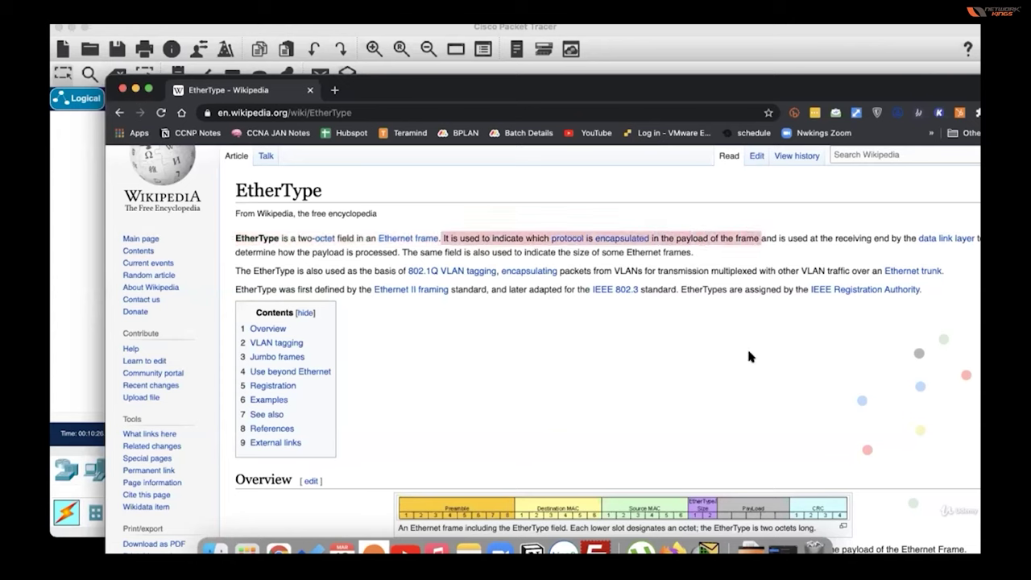
Scroll down to the EtherType values table and mark a value in it.
scroll(748, 352, down, 1)
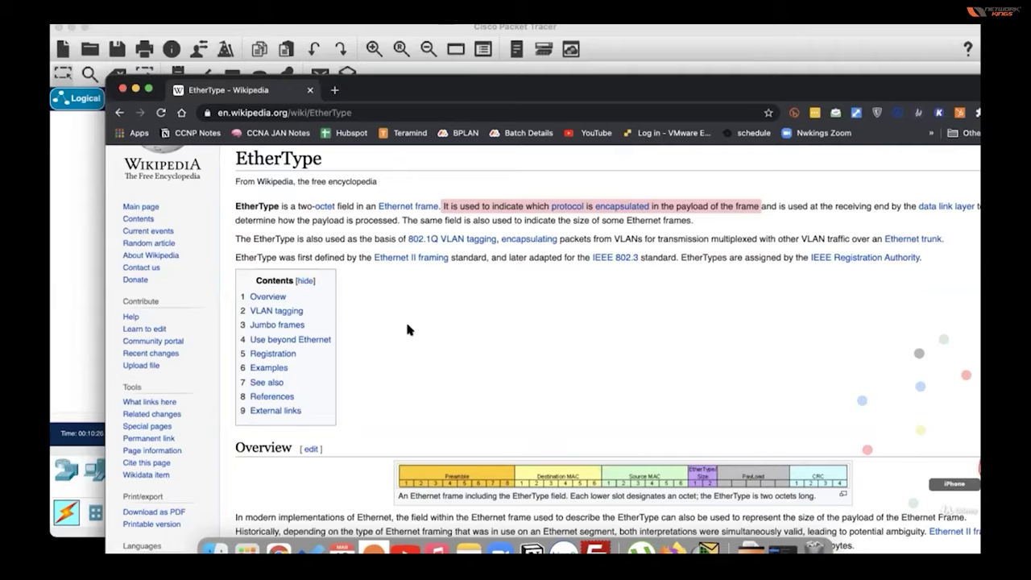
scroll(407, 326, down, 5)
scroll(406, 326, down, 6)
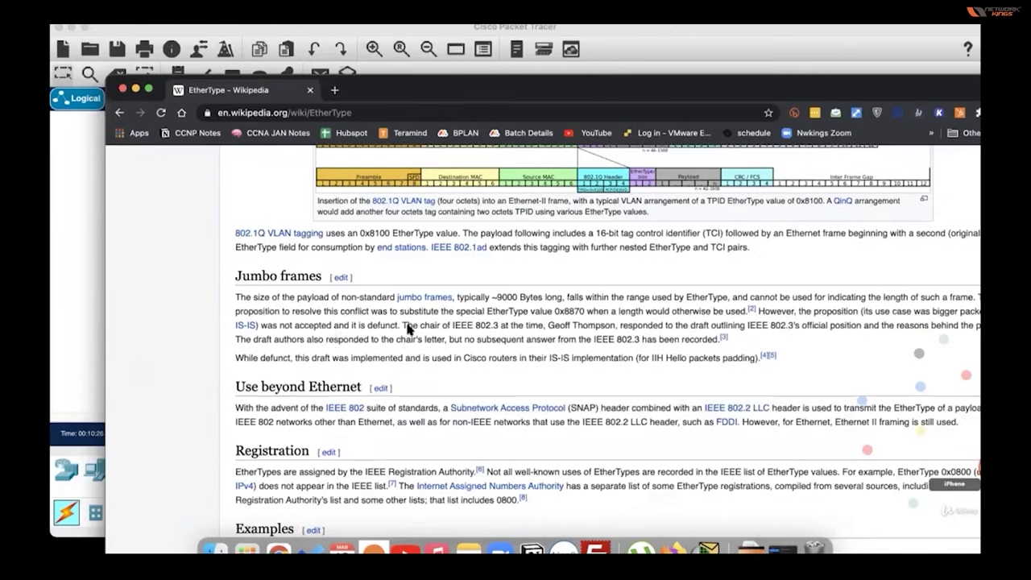
scroll(266, 320, down, 4)
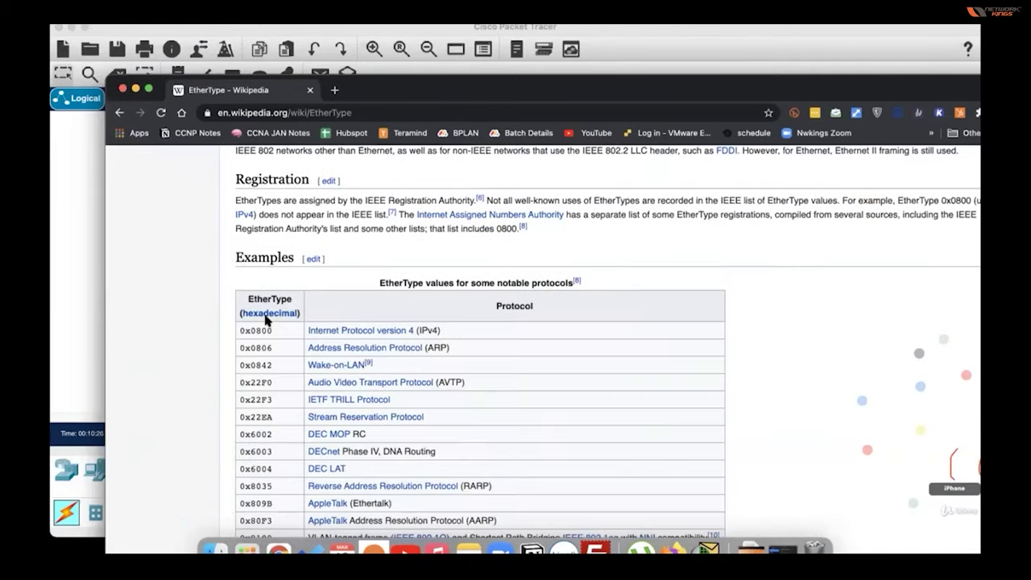
scroll(518, 359, down, 1)
scroll(518, 359, down, 5)
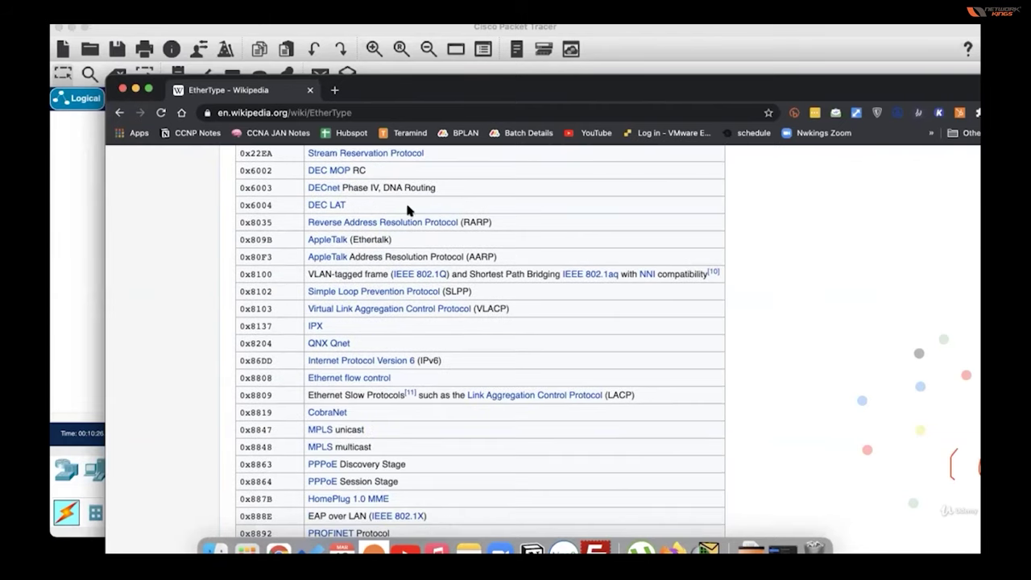
drag(240, 196, 273, 196)
scroll(460, 311, down, 5)
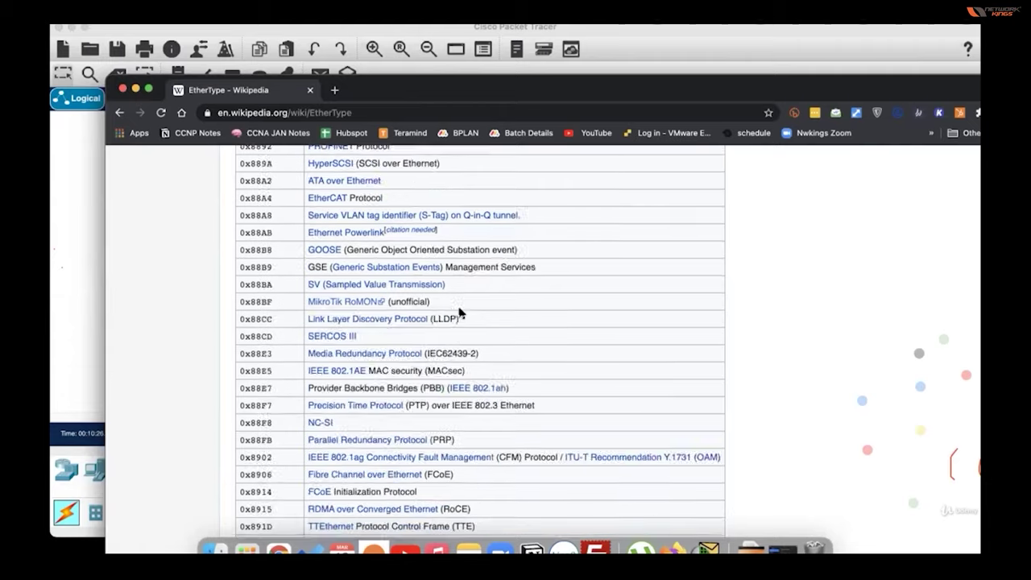
Open the Address Resolution Protocol article from the values table.
scroll(460, 312, up, 2)
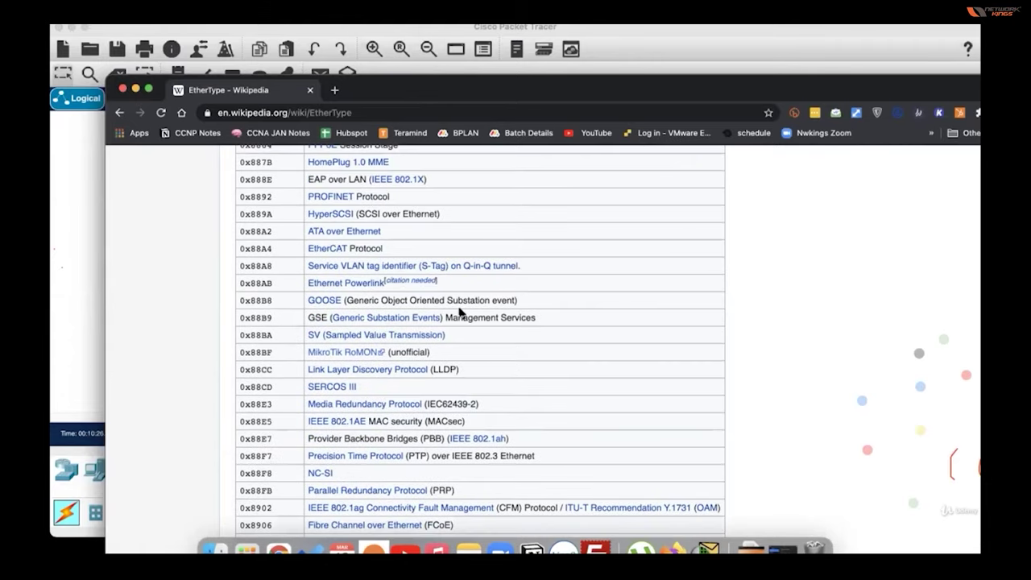
scroll(460, 312, up, 2)
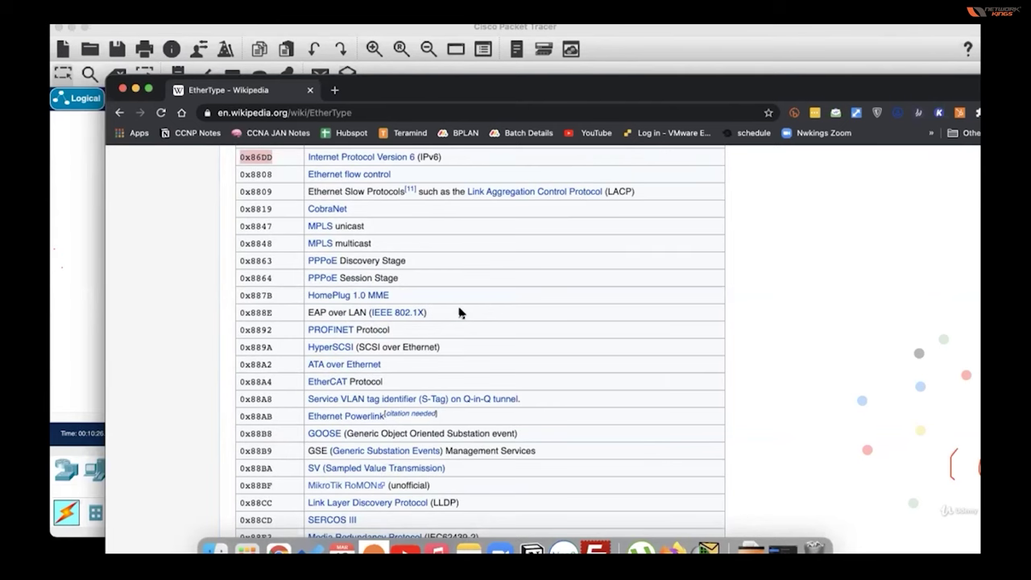
scroll(460, 312, up, 1)
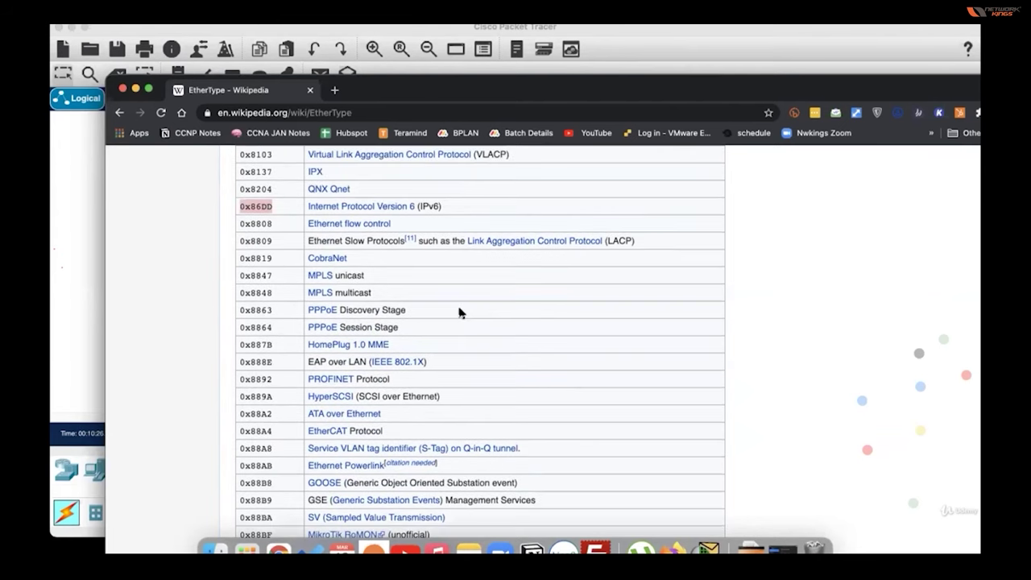
scroll(459, 312, up, 1)
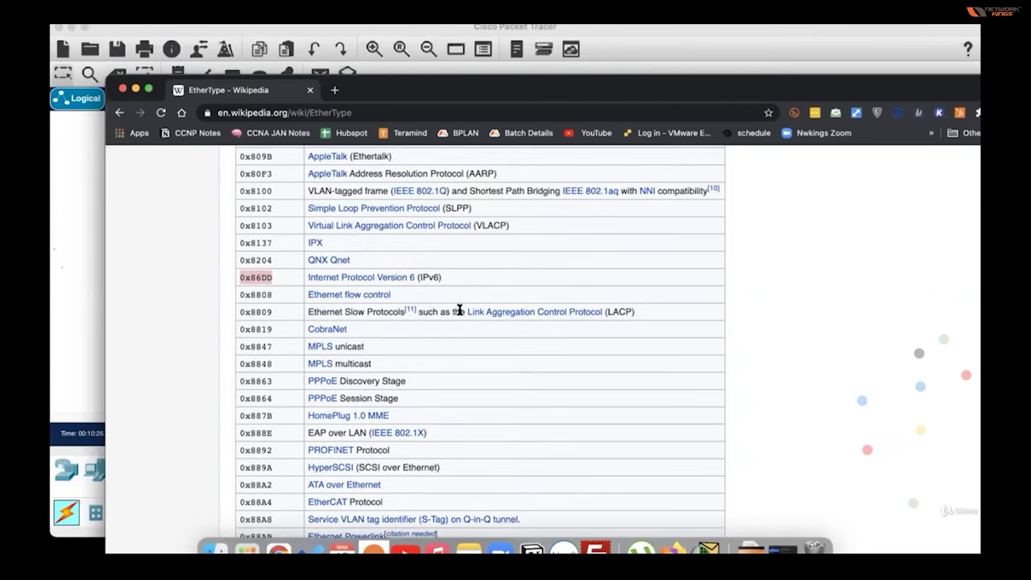
scroll(460, 312, down, 10)
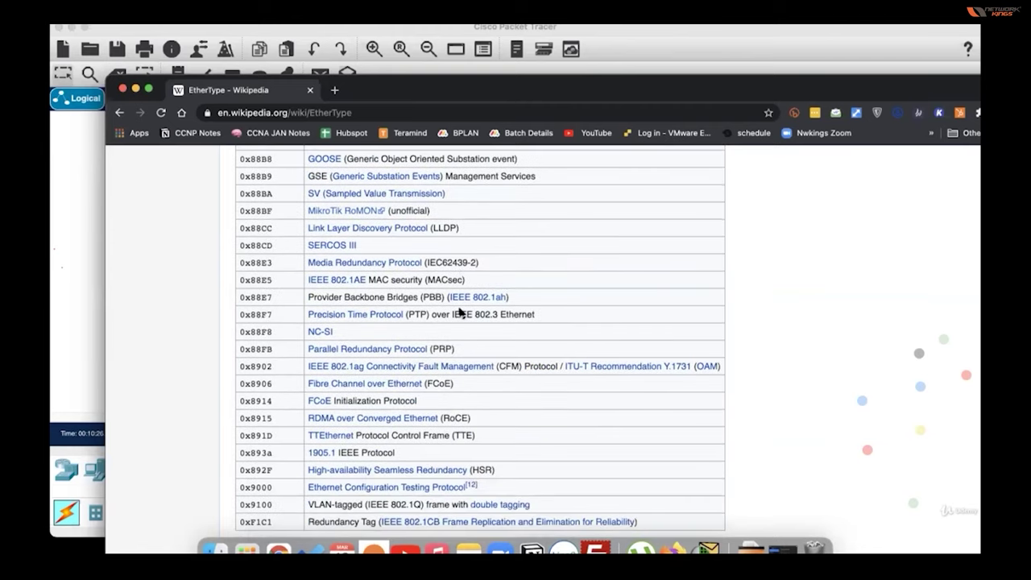
scroll(316, 313, up, 4)
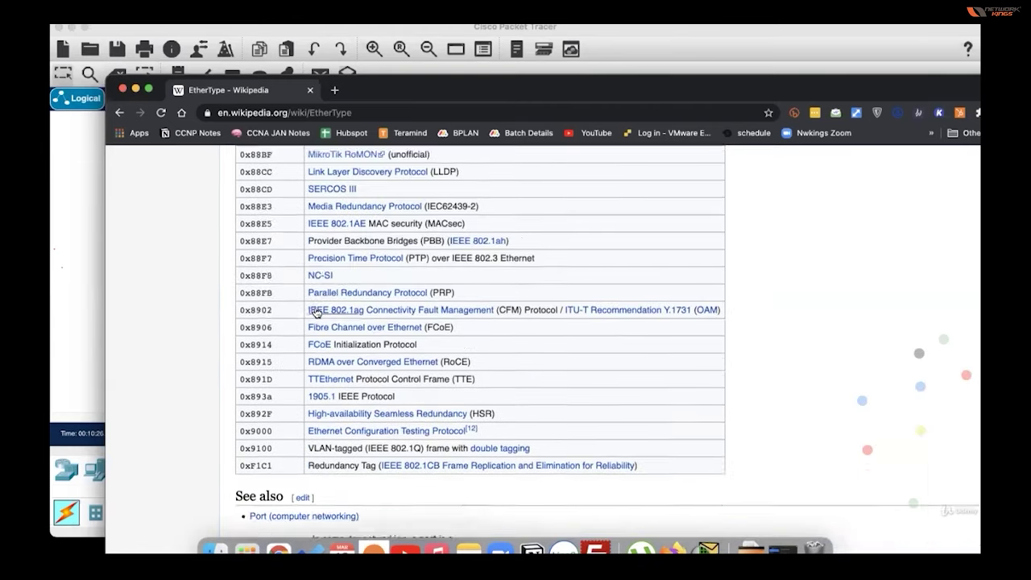
scroll(315, 313, up, 8)
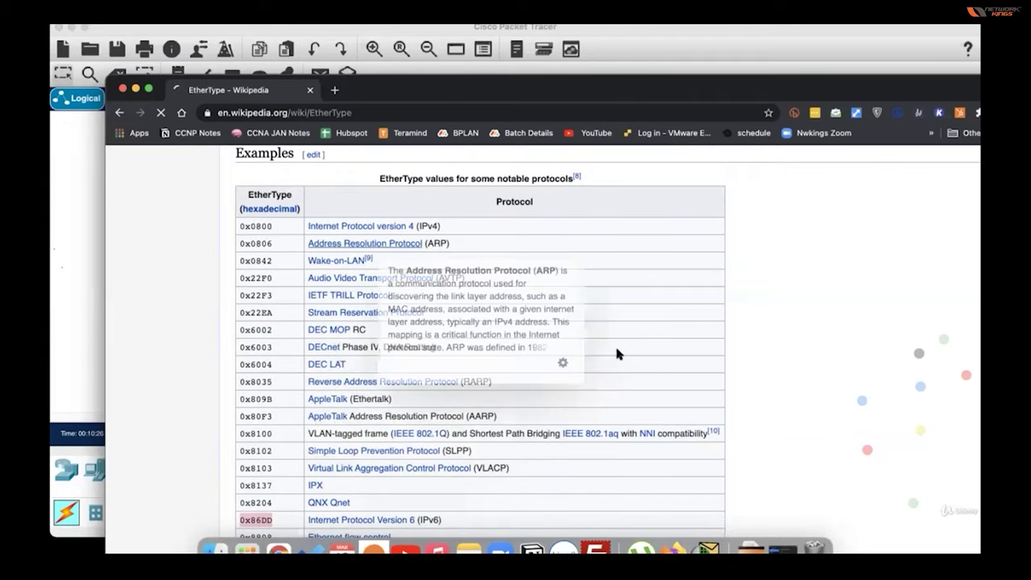
click(379, 245)
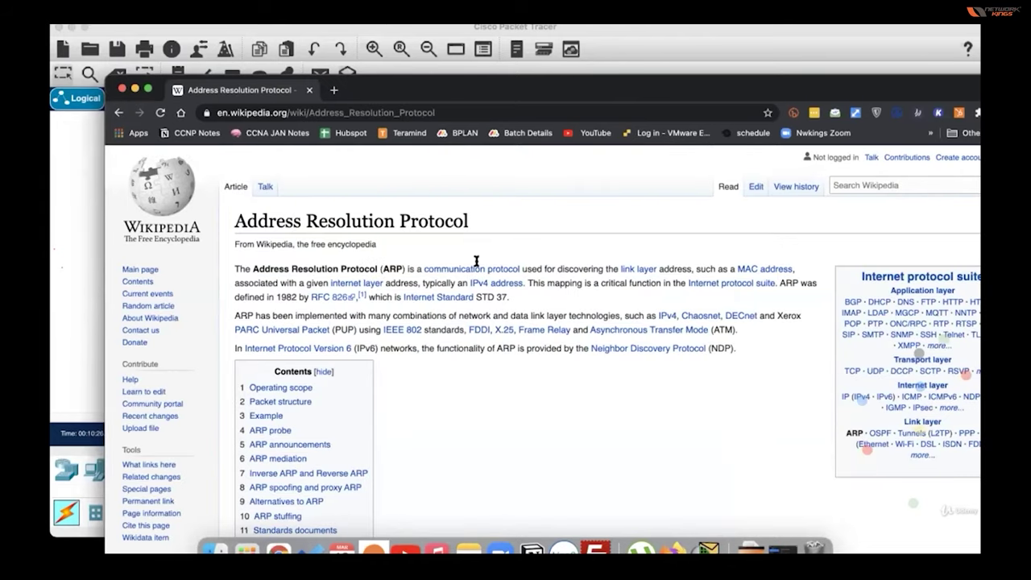
scroll(153, 133, down, 15)
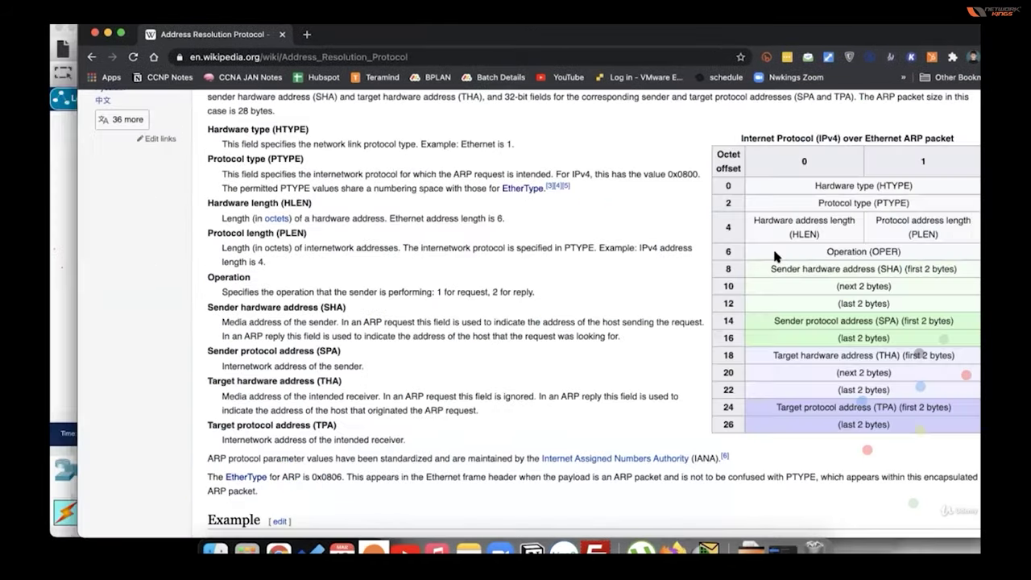
scroll(152, 132, down, 5)
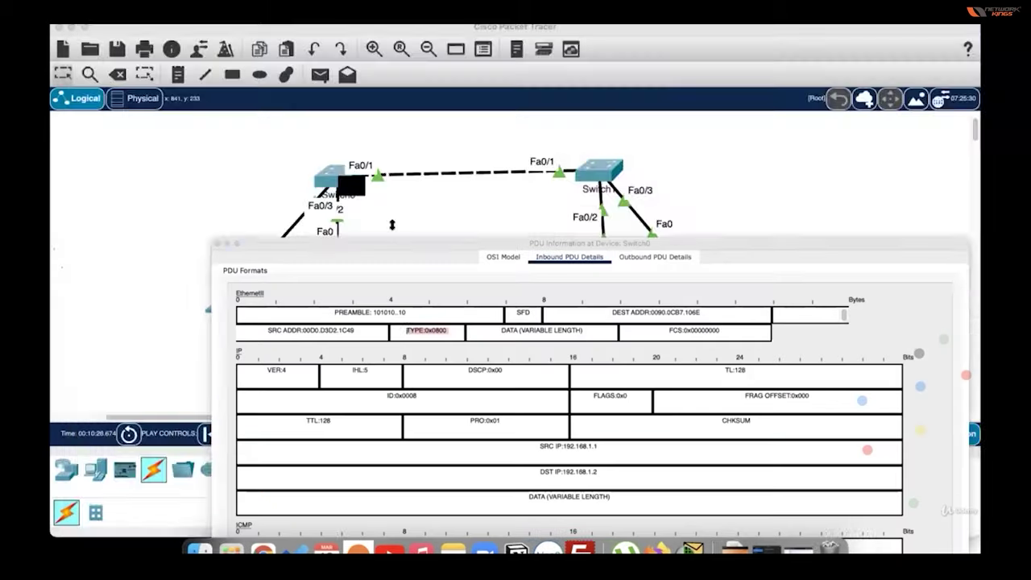
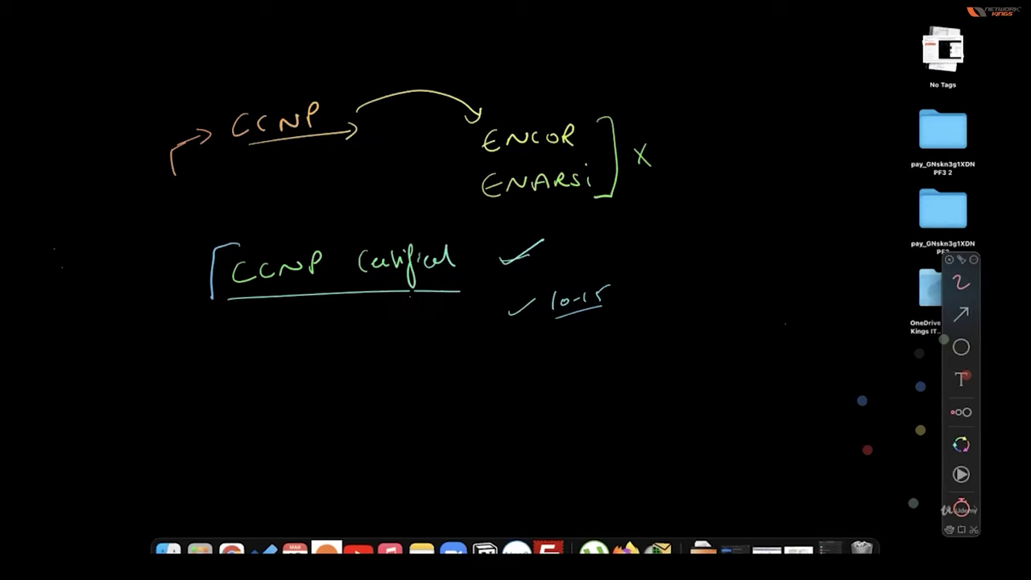
Bracket the ENCOR and ENARSI exams, write 'CCNP certification' underneath, and circle 10-15.
drag(486, 126, 455, 191)
drag(270, 324, 267, 345)
mouse_move(290, 326)
mouse_down()
mouse_move(285, 345)
mouse_move(318, 328)
mouse_move(319, 338)
mouse_up()
mouse_move(325, 335)
mouse_down()
mouse_move(332, 319)
mouse_move(374, 329)
mouse_move(408, 321)
mouse_move(422, 346)
mouse_move(449, 322)
mouse_move(481, 322)
mouse_up()
drag(569, 320, 533, 306)
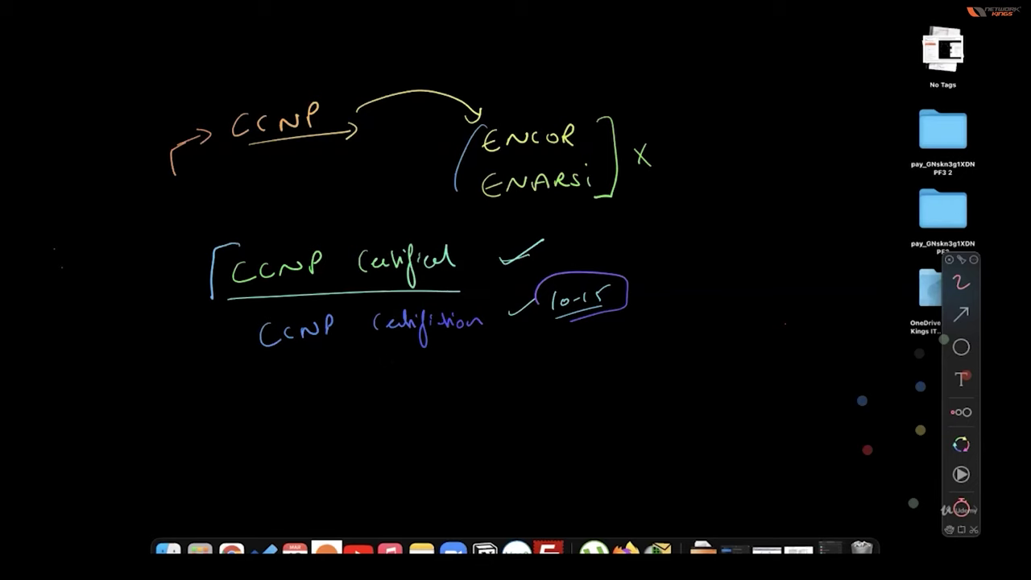
Add small arrows before the list lines and a years note beside the circled 10-15.
drag(248, 382, 269, 387)
drag(231, 345, 251, 342)
drag(649, 247, 651, 264)
mouse_move(656, 245)
mouse_down()
mouse_move(669, 277)
mouse_move(683, 257)
mouse_up()
mouse_move(688, 248)
mouse_down()
mouse_move(644, 262)
mouse_move(691, 262)
mouse_up()
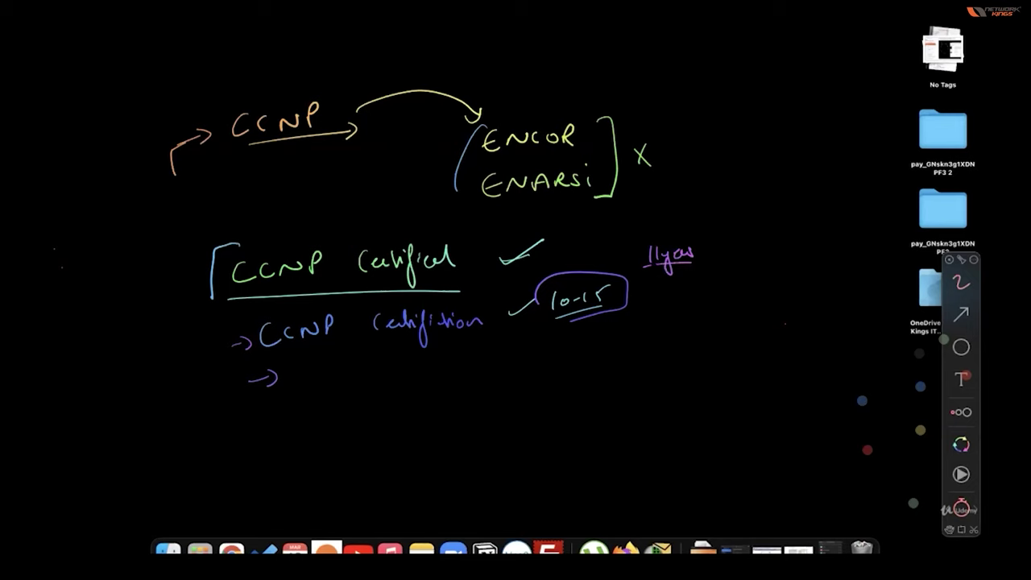
drag(295, 367, 313, 360)
Tick each list line in the margin and write 'MCSA' with a tick on the third line.
drag(199, 332, 223, 326)
drag(204, 368, 220, 363)
drag(199, 416, 215, 403)
drag(202, 454, 214, 445)
drag(249, 409, 284, 414)
drag(296, 416, 364, 398)
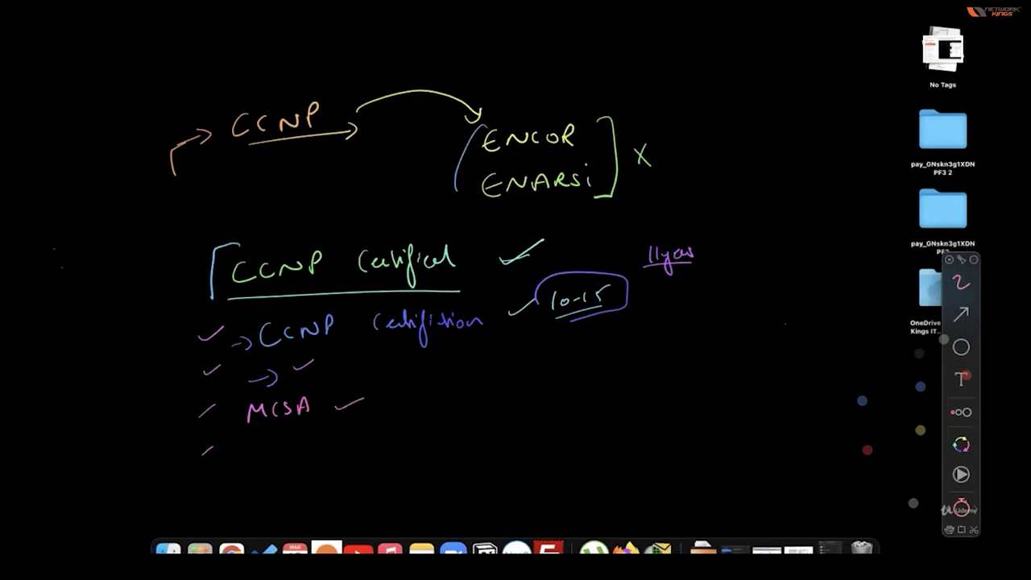
Clear the screen annotations and bring up Google Chrome, repositioning its window.
key(Escape)
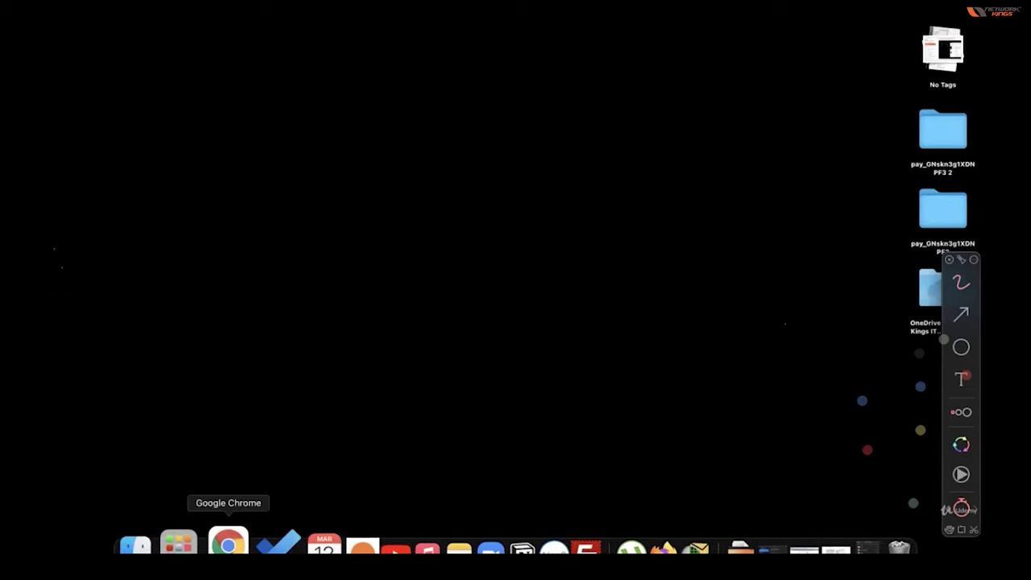
click(228, 544)
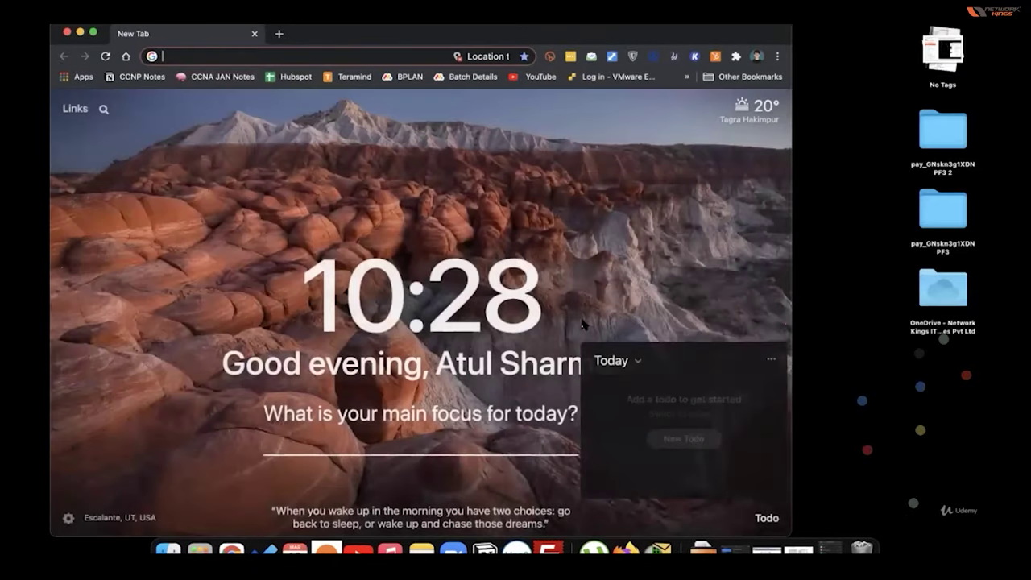
drag(437, 33, 619, 242)
drag(520, 250, 490, 195)
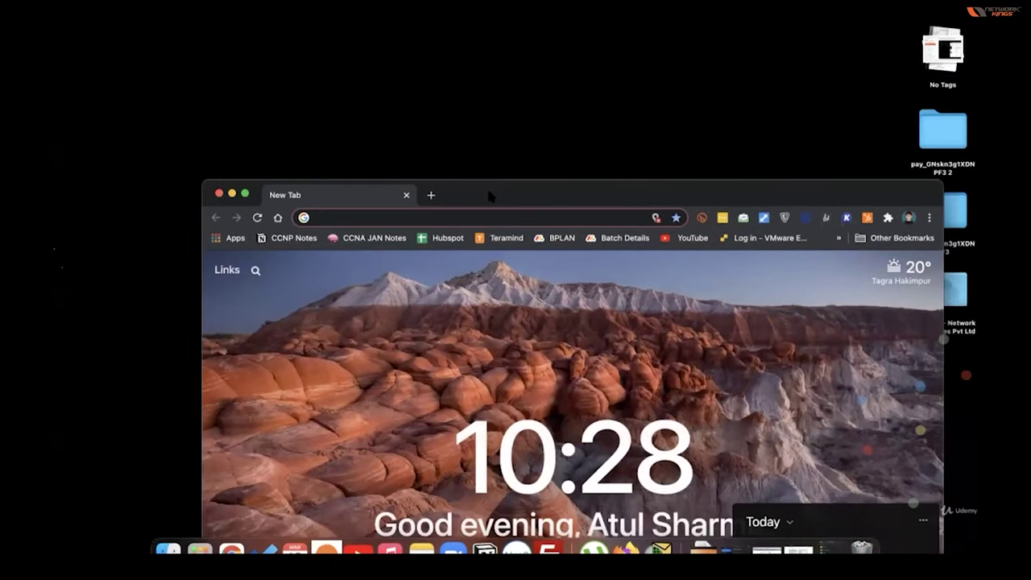
Load the Network Kings learning site, learn.nwkings.com.
click(231, 273)
click(397, 217)
text(l)
key(Down)
key(Down)
key(Return)
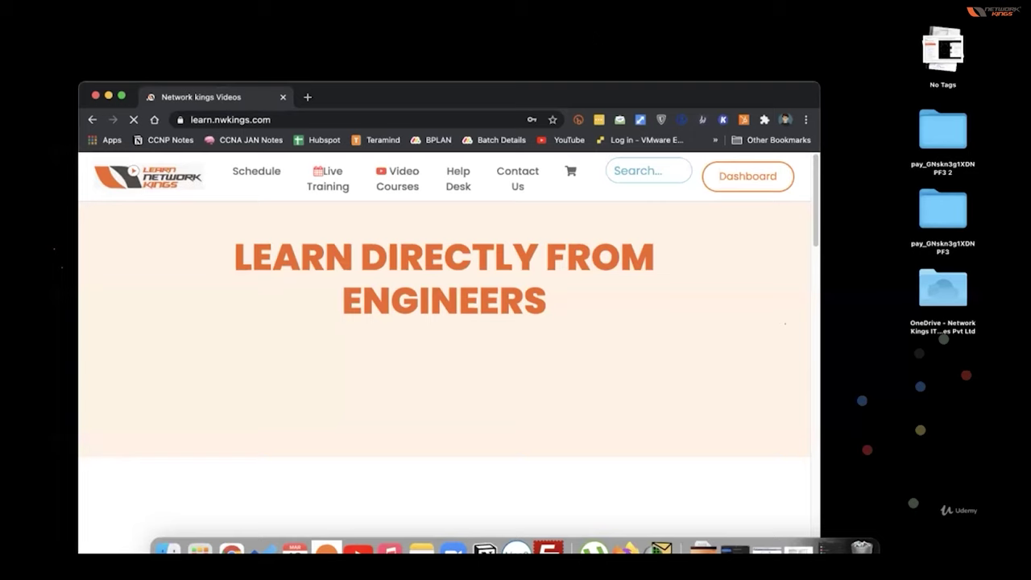
Load the shared Canva design link in a new tab.
key(super+t)
text(https://www.canva.com/design/DAD4mEccGH4/hb-o4Pke1e9ZgybOytfXIQ/view?utm_content=DAD4mEccGH4&utm_campaign=designshare&utm_medium=link&utm_source=sharebutton&mode=preview)
key(Return)
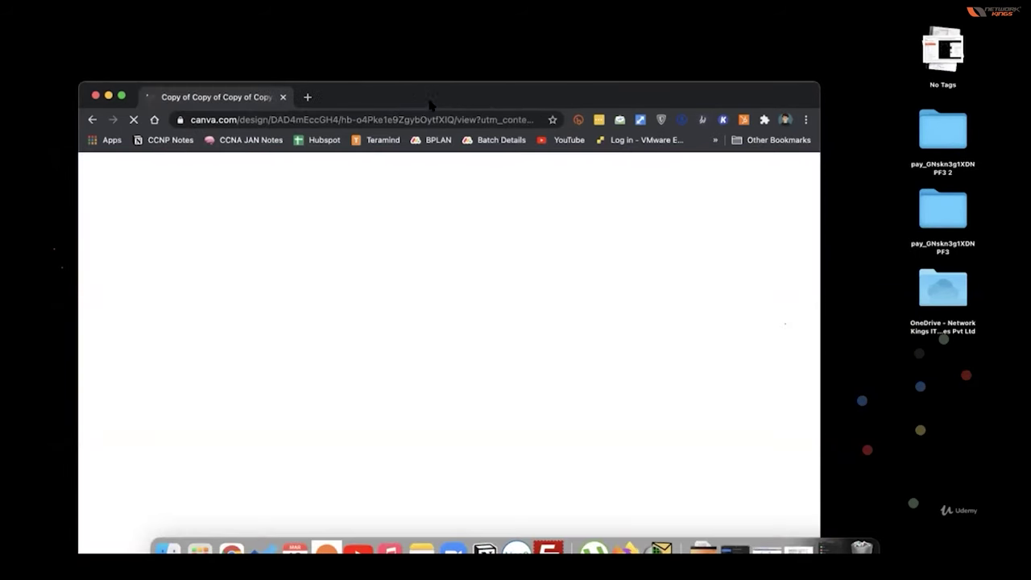
Dismiss the Google sign-in prompt and make an editable copy of the shared resume template.
drag(429, 105, 444, 72)
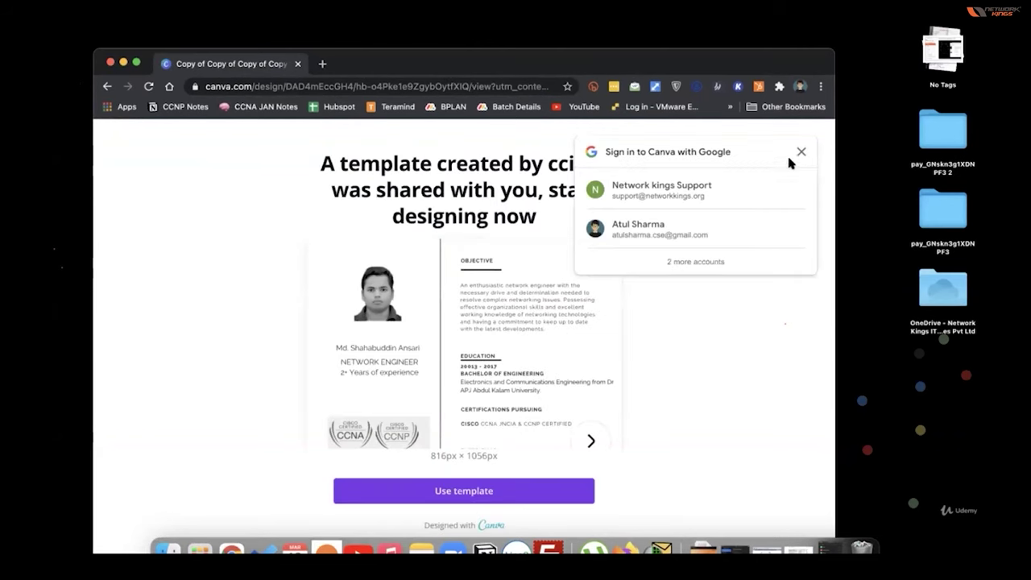
click(800, 153)
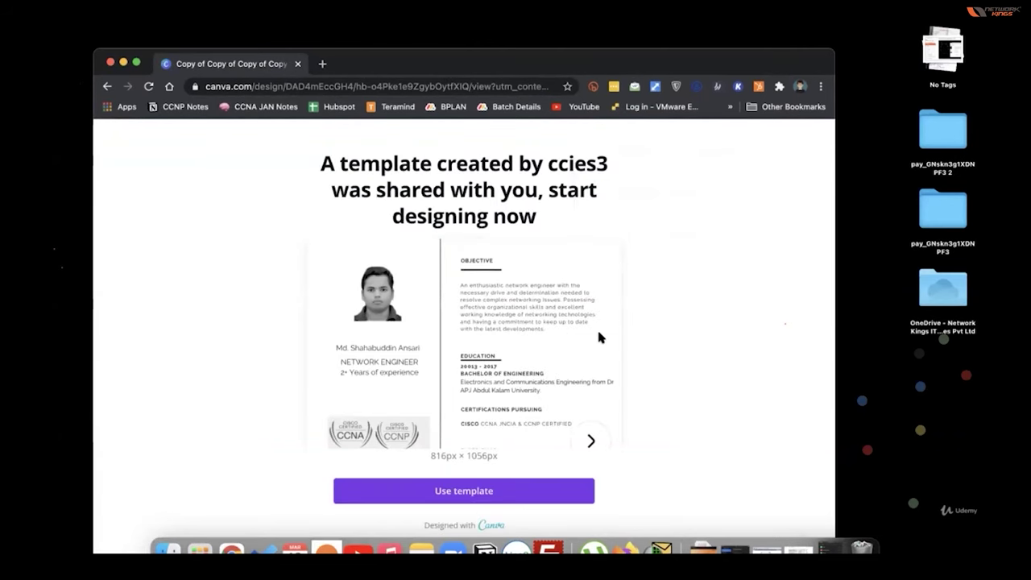
click(473, 491)
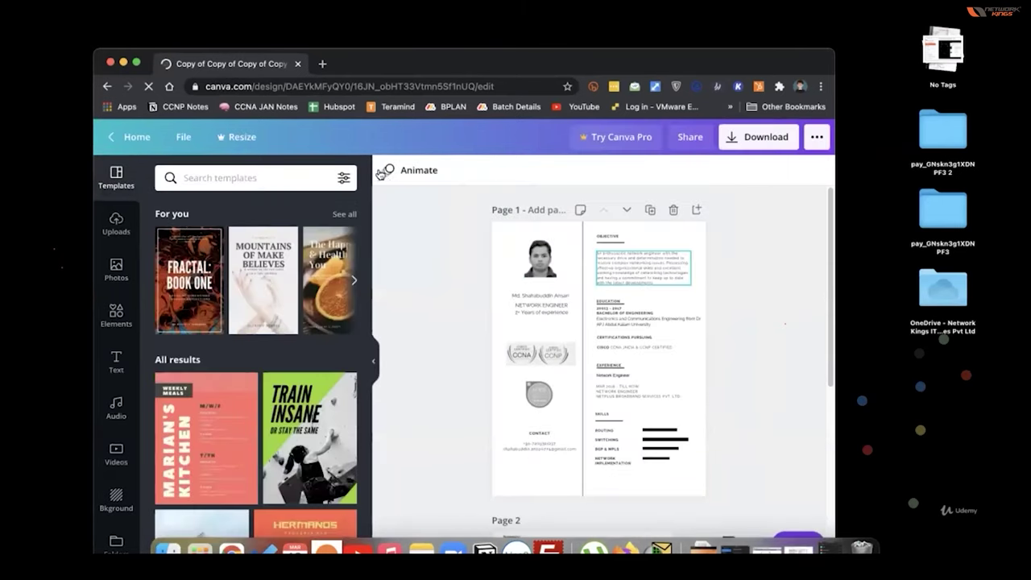
Maximise the browser window and set the Canva page zoom to 100%.
double_click(354, 61)
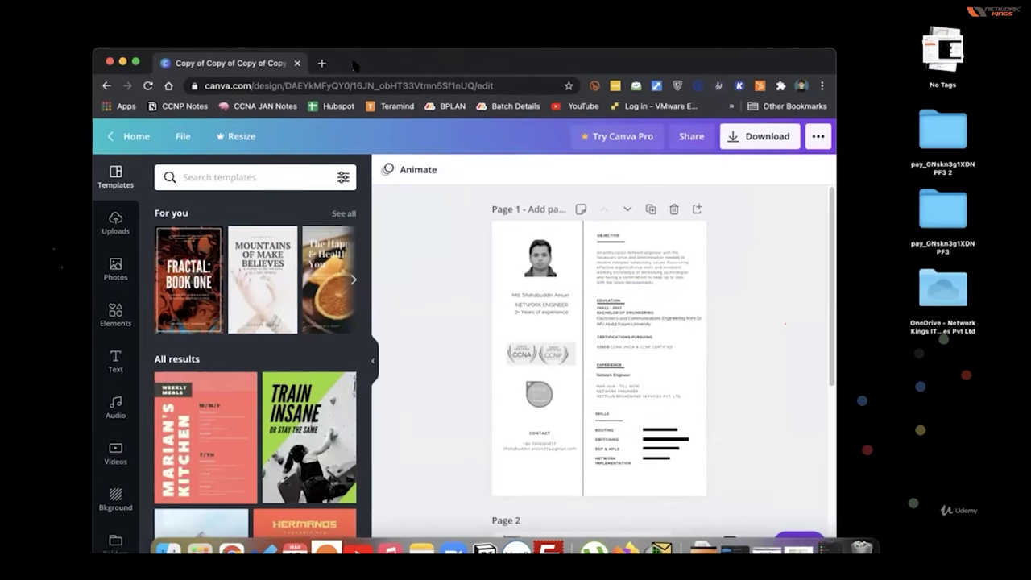
double_click(839, 80)
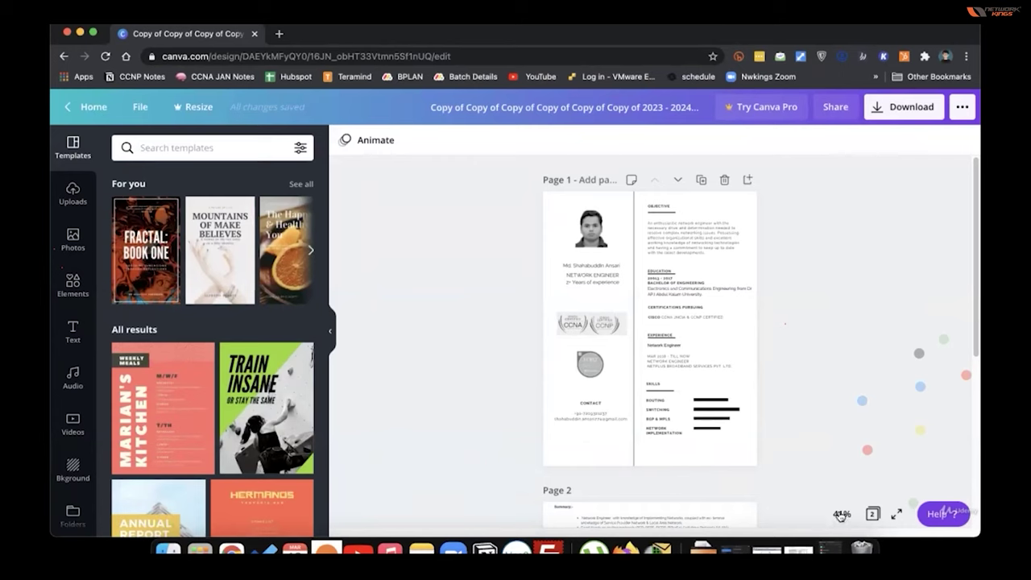
click(834, 515)
click(834, 472)
click(841, 514)
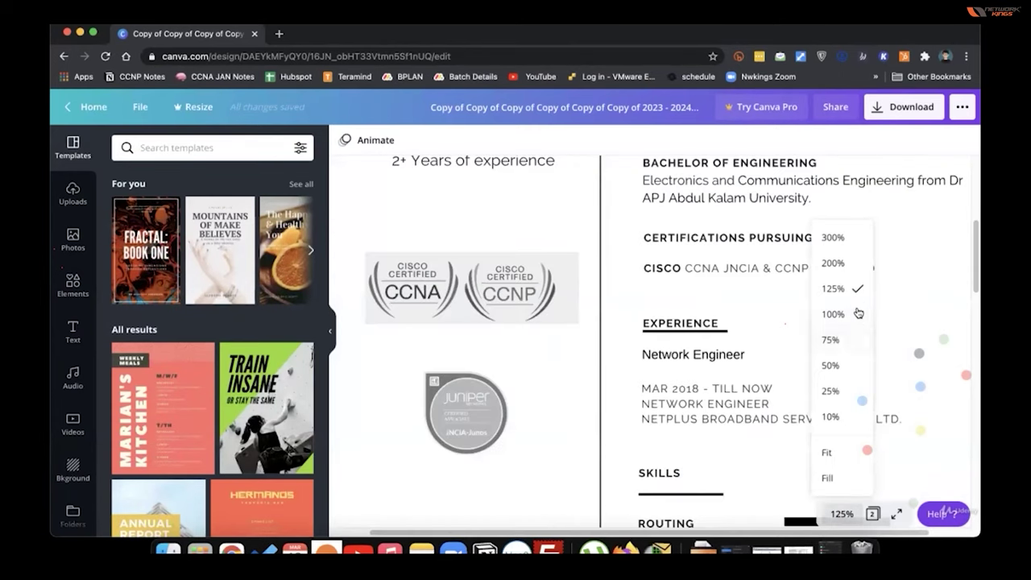
key(Return)
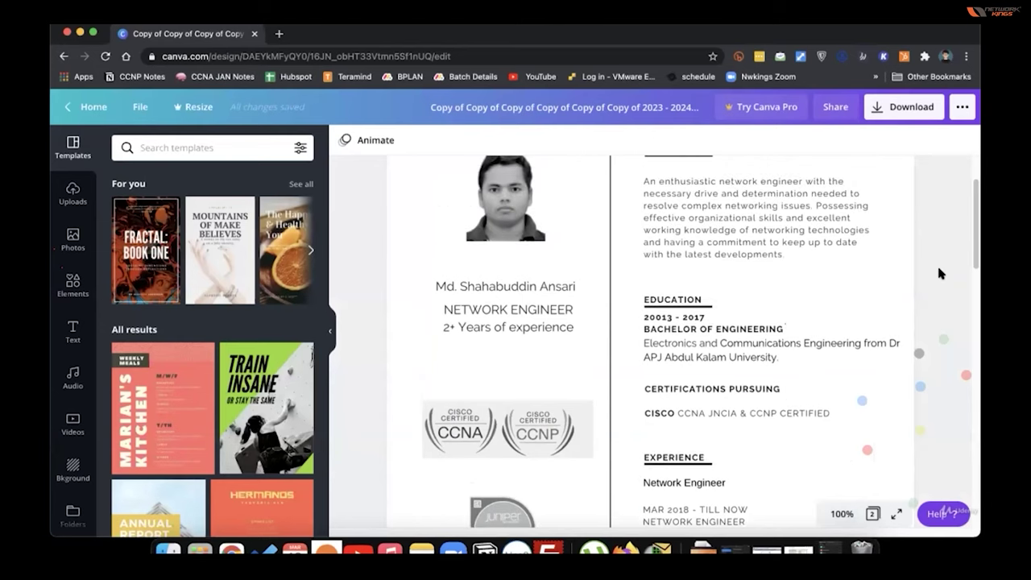
Nudge the CCNA/CCNP badge image slightly lower on the resume.
scroll(938, 272, up, 1)
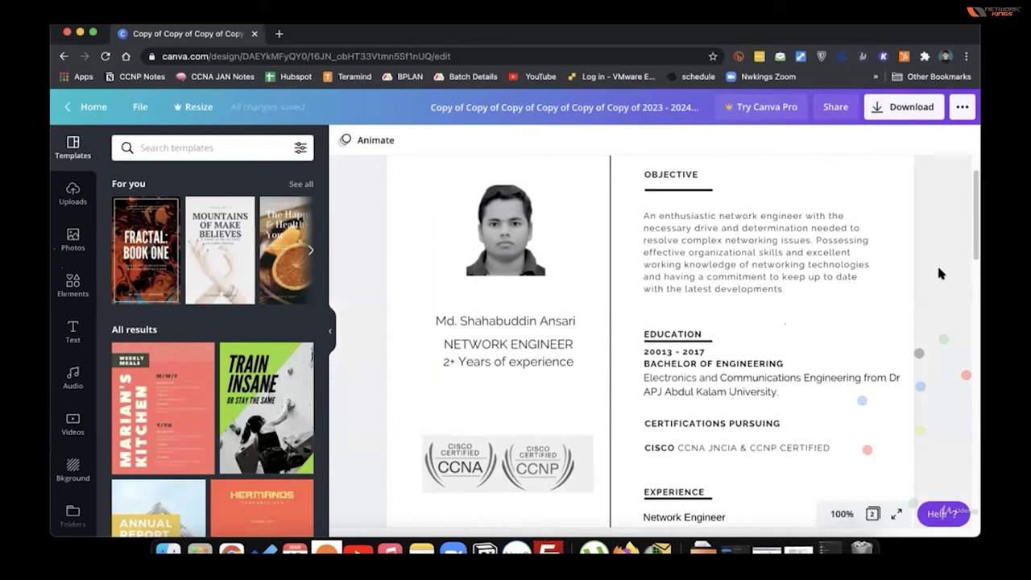
click(498, 239)
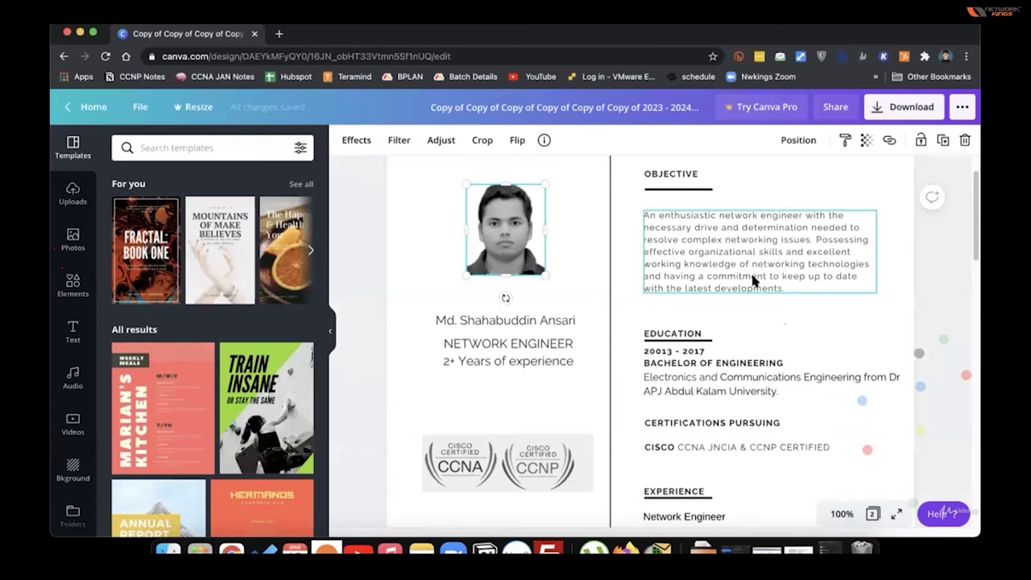
scroll(753, 280, down, 2)
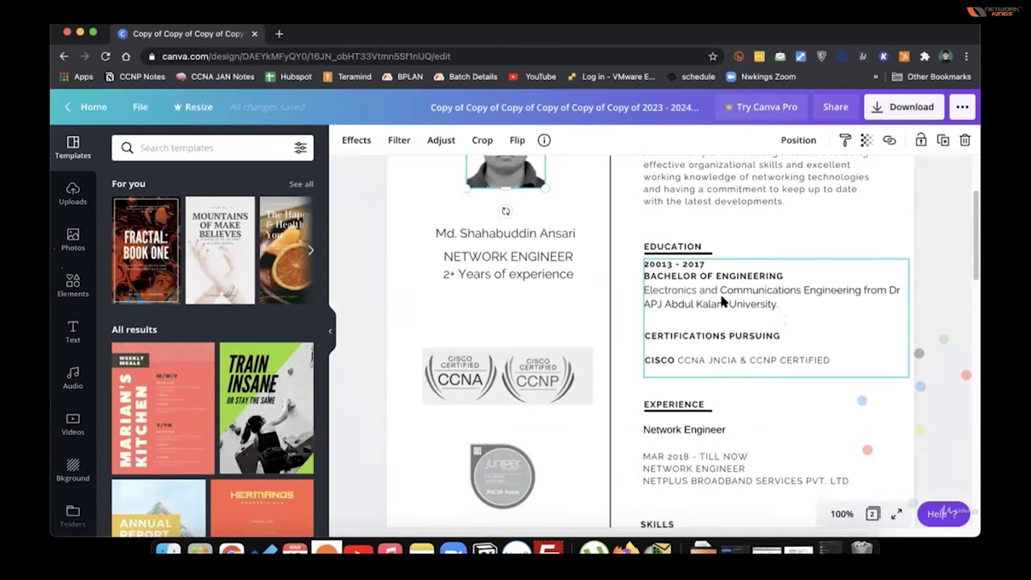
scroll(723, 301, down, 3)
click(495, 274)
click(502, 365)
click(499, 313)
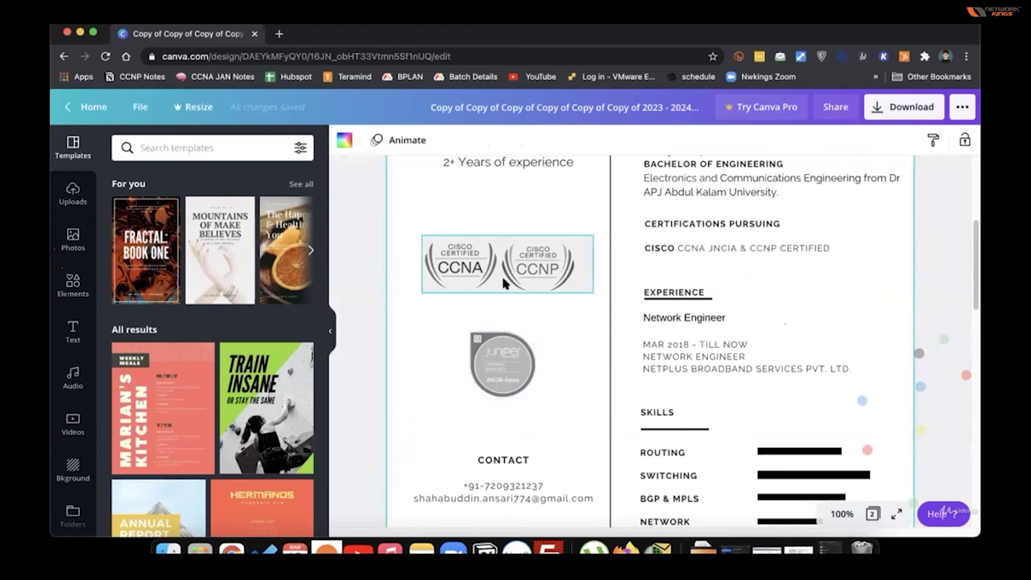
click(503, 282)
drag(503, 282, 504, 289)
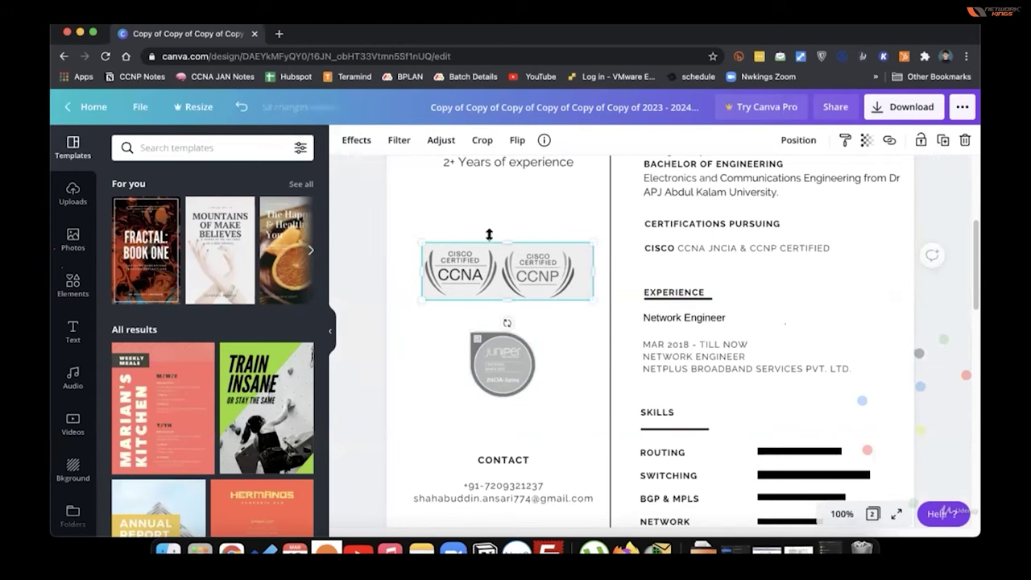
Deselect the badge and bring up the Text panel from the left sidebar.
click(475, 230)
right_click(475, 230)
click(437, 211)
scroll(455, 208, up, 1)
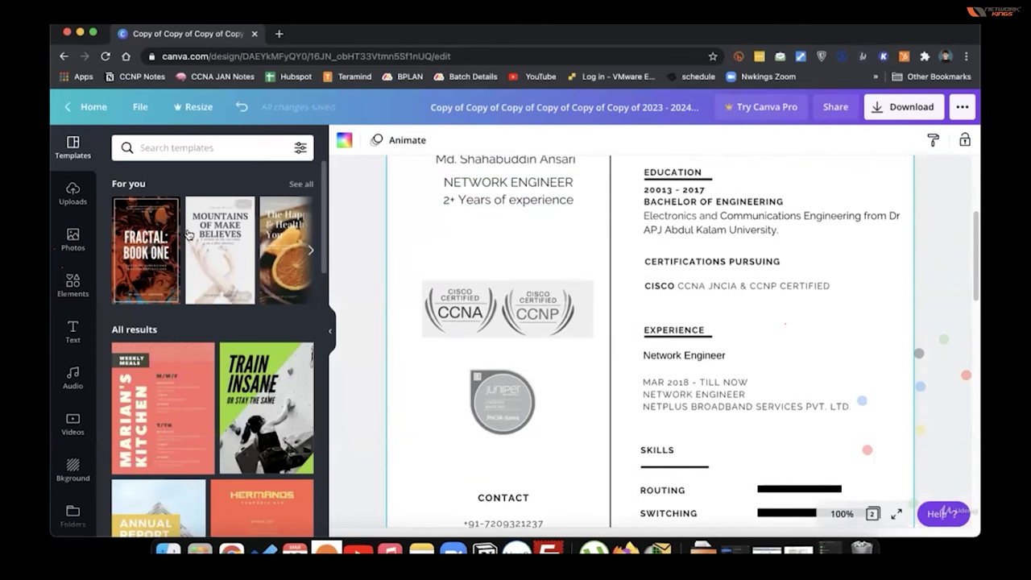
click(66, 334)
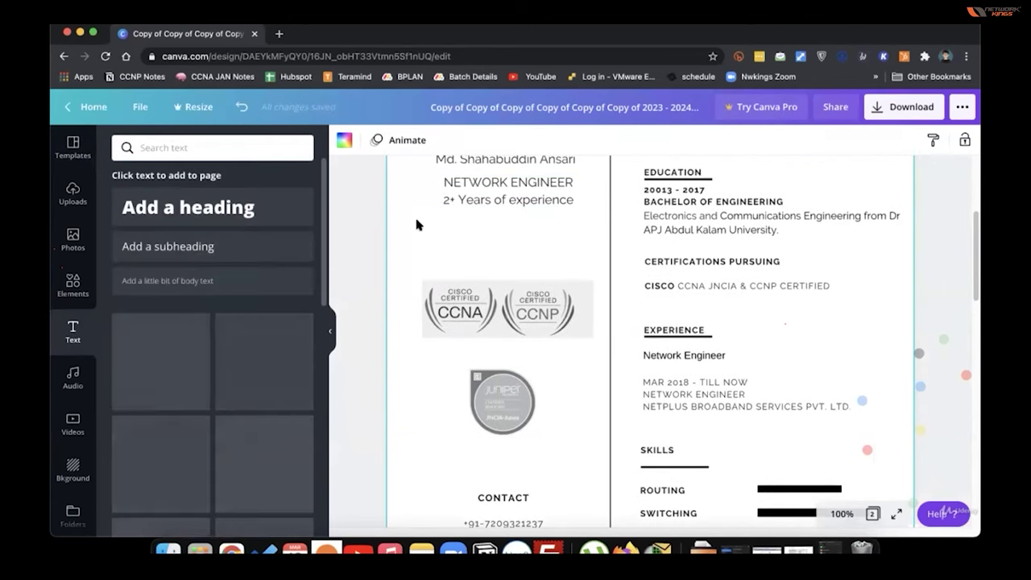
Add a subheading text box reading 'Aspiring to get'.
click(190, 246)
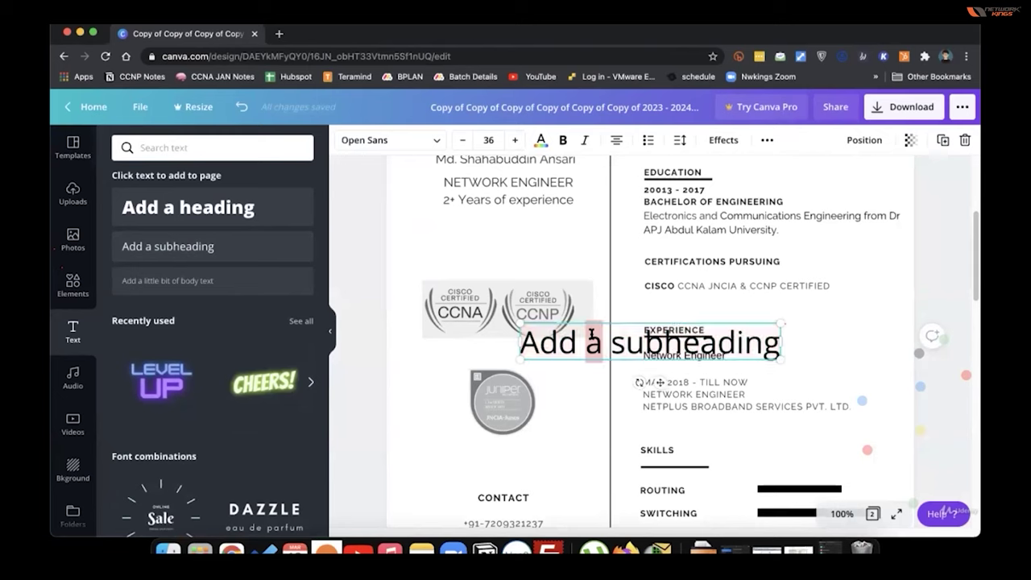
text(Asp)
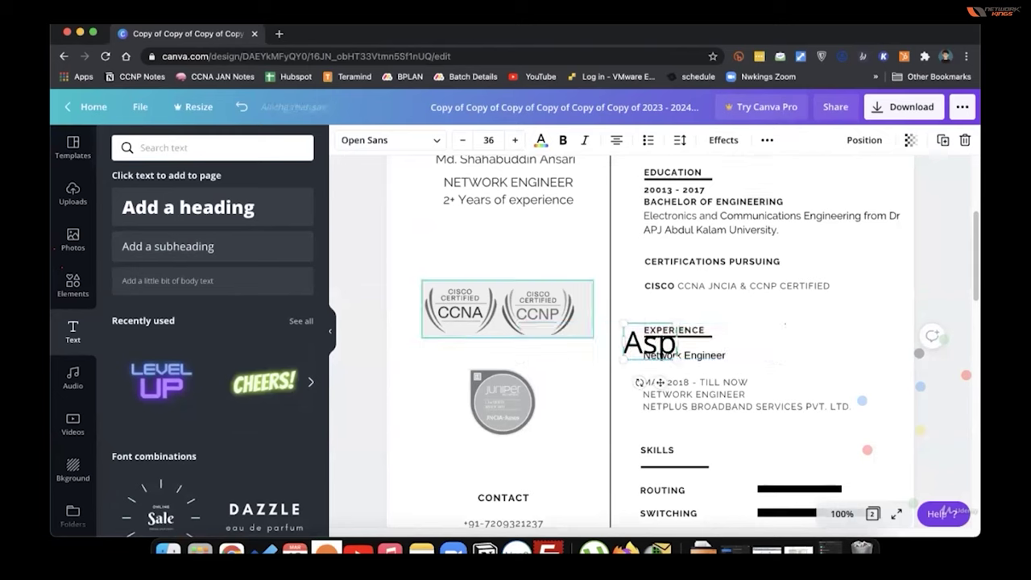
text(iring to get)
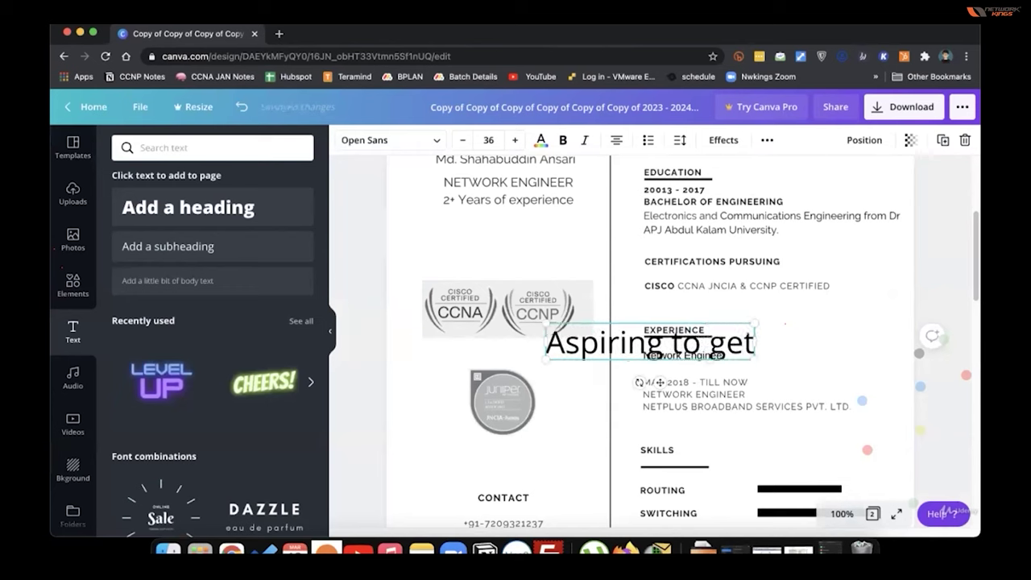
Reduce the 'Aspiring to get' label's font size to 16.
key(ctrl+a)
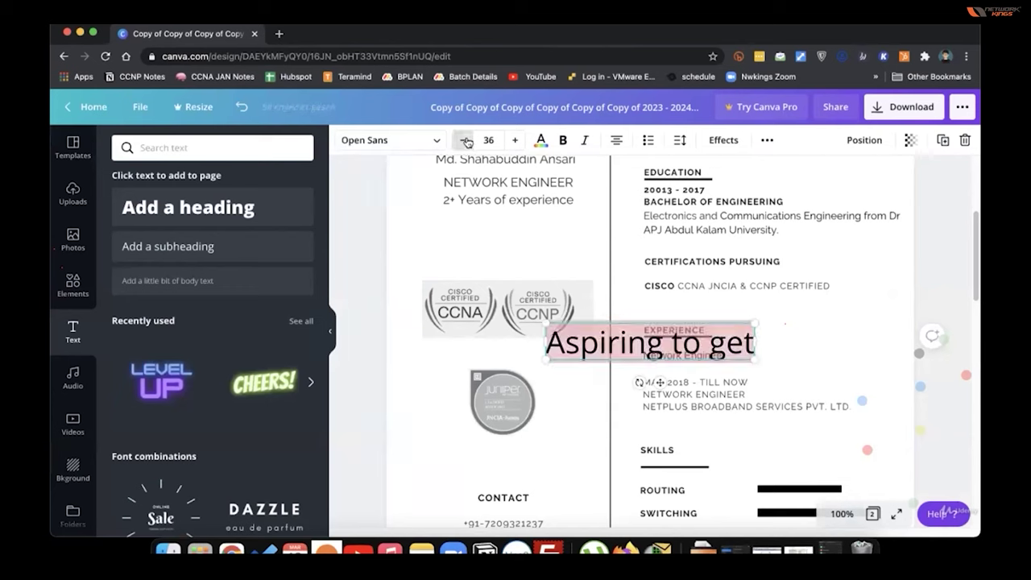
click(463, 140)
click(463, 140)
click(463, 140)
click(463, 140)
click(463, 141)
click(463, 140)
click(465, 140)
click(464, 140)
click(464, 140)
click(465, 140)
click(464, 140)
click(464, 140)
click(465, 140)
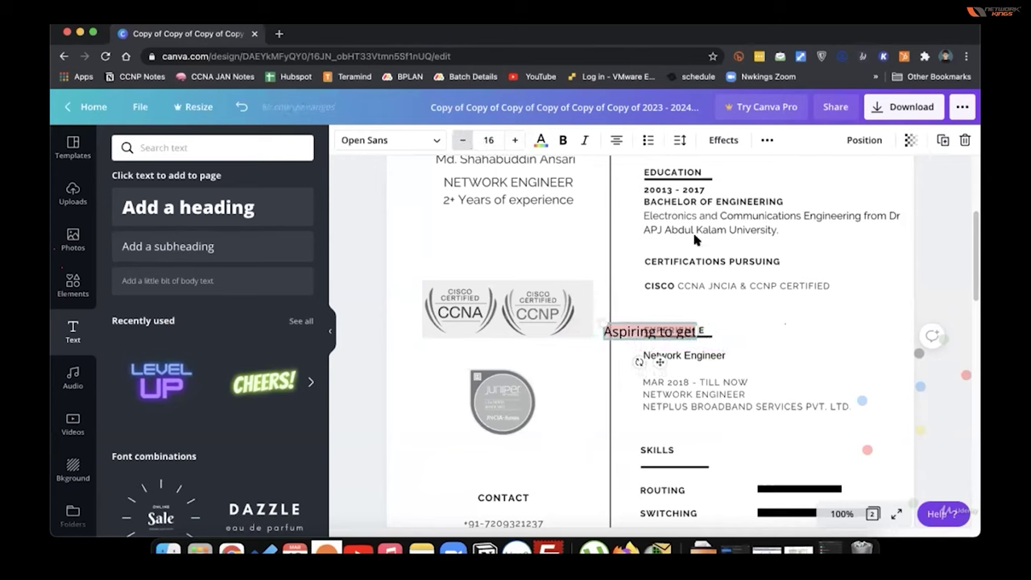
Move the label above the CCNA and CCNP badges and shrink it to size 12.
drag(620, 322, 472, 258)
click(463, 140)
click(463, 140)
click(463, 140)
click(463, 141)
click(583, 248)
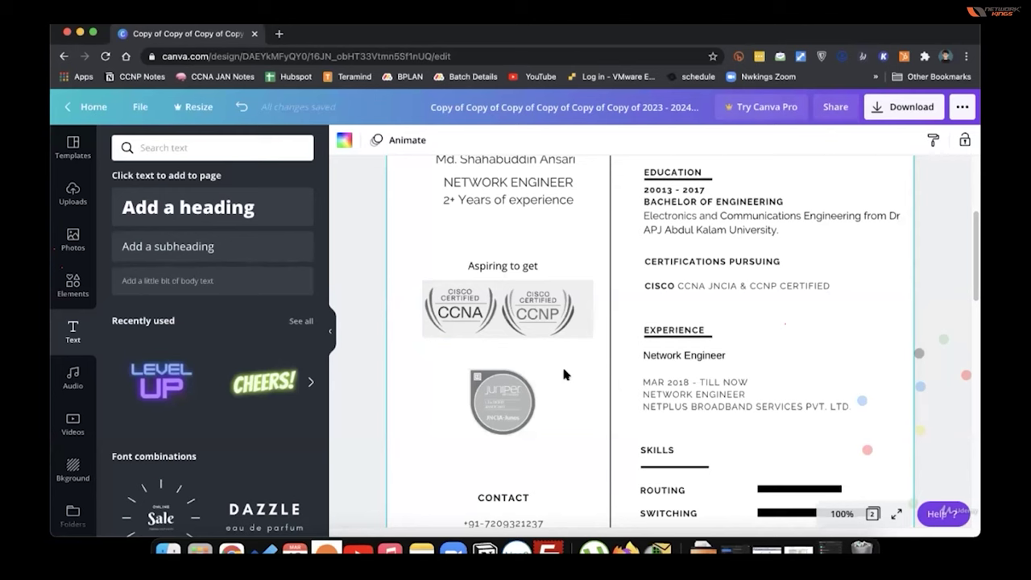
Lengthen the BGP & MPLS skill bar.
scroll(564, 366, up, 2)
scroll(532, 331, down, 2)
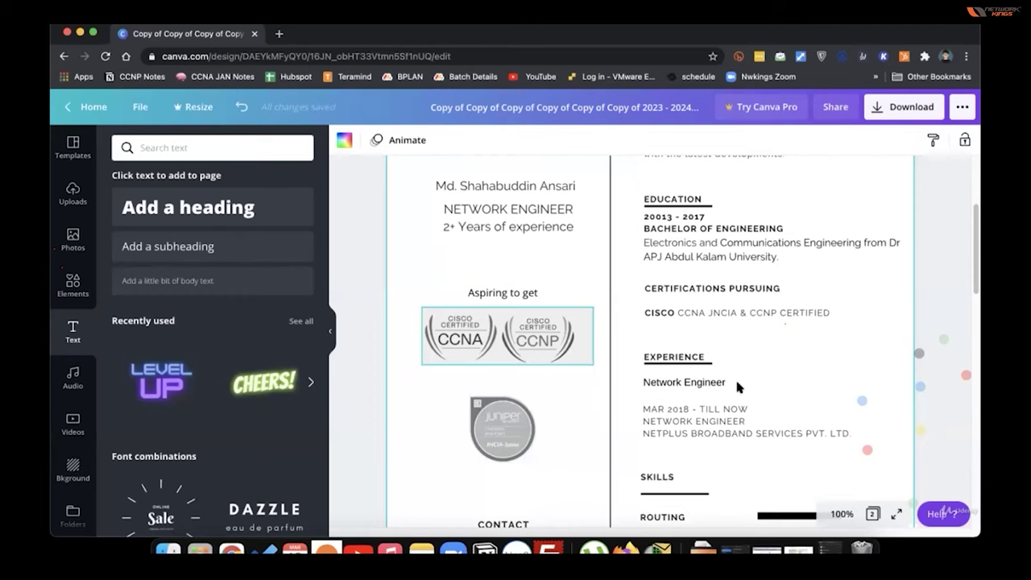
scroll(735, 377, down, 5)
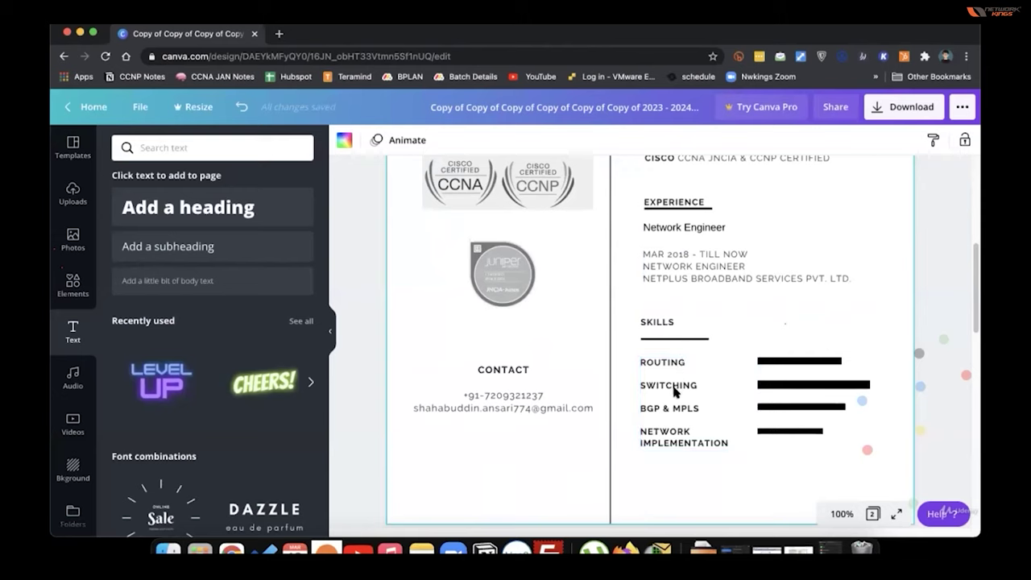
click(841, 408)
drag(815, 411, 899, 408)
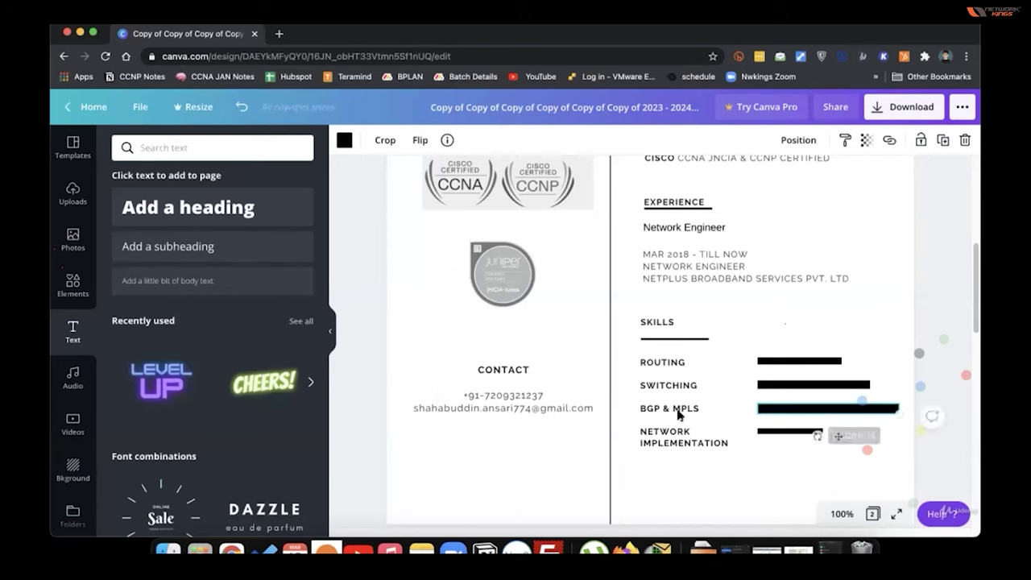
Stretch the Network Implementation skill bar so it is the longest bar.
click(834, 425)
click(821, 431)
drag(822, 431, 864, 447)
scroll(729, 468, up, 1)
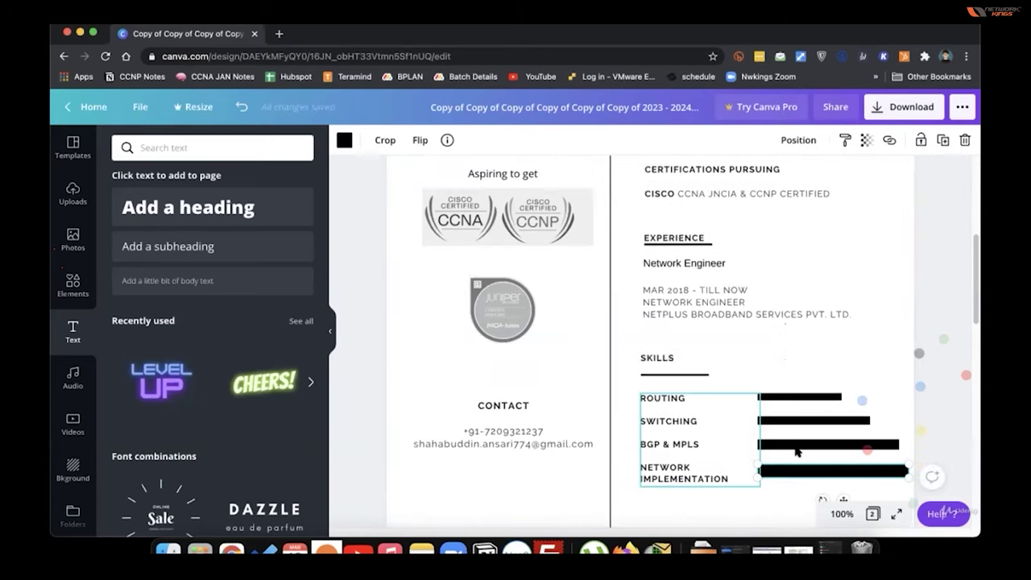
click(839, 514)
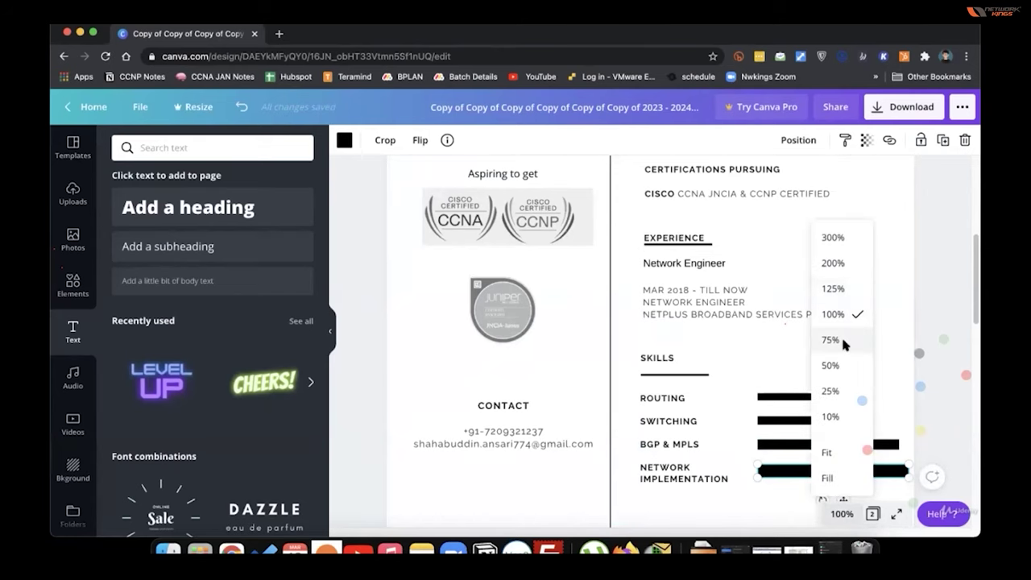
Zoom the page out to 75%, review page 1, and collapse the Text panel.
click(841, 336)
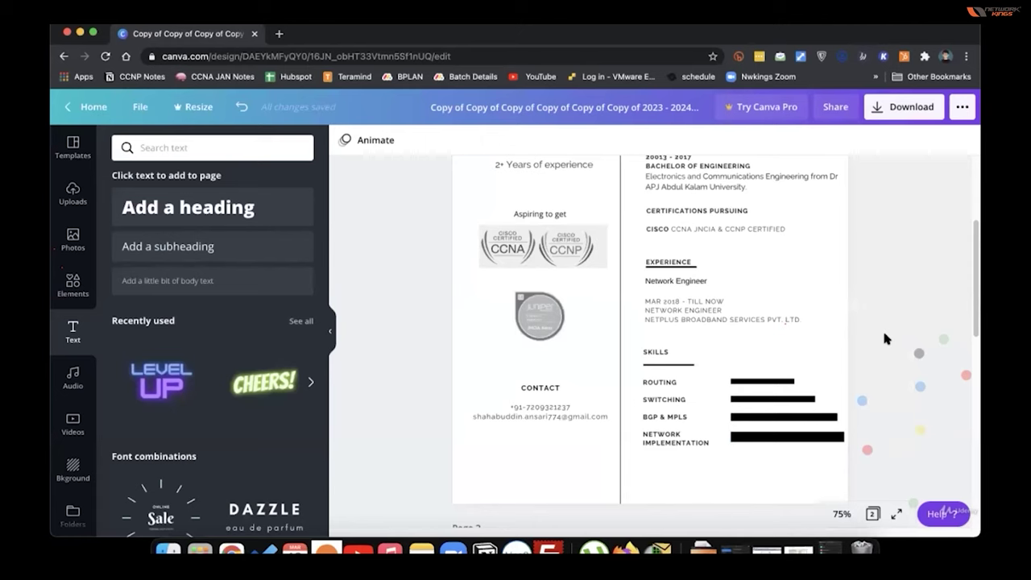
scroll(884, 333, up, 3)
scroll(884, 339, up, 1)
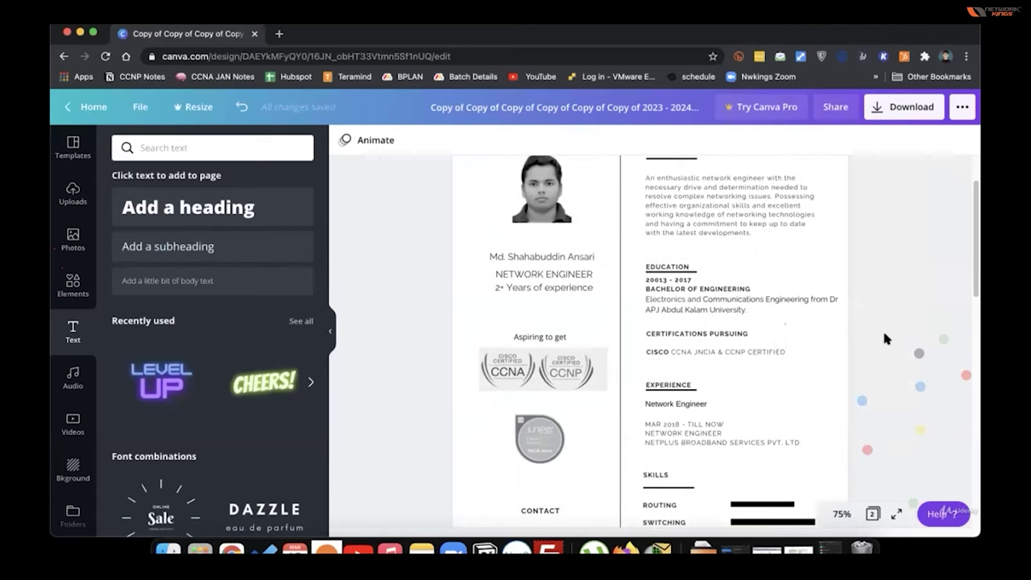
scroll(883, 338, up, 1)
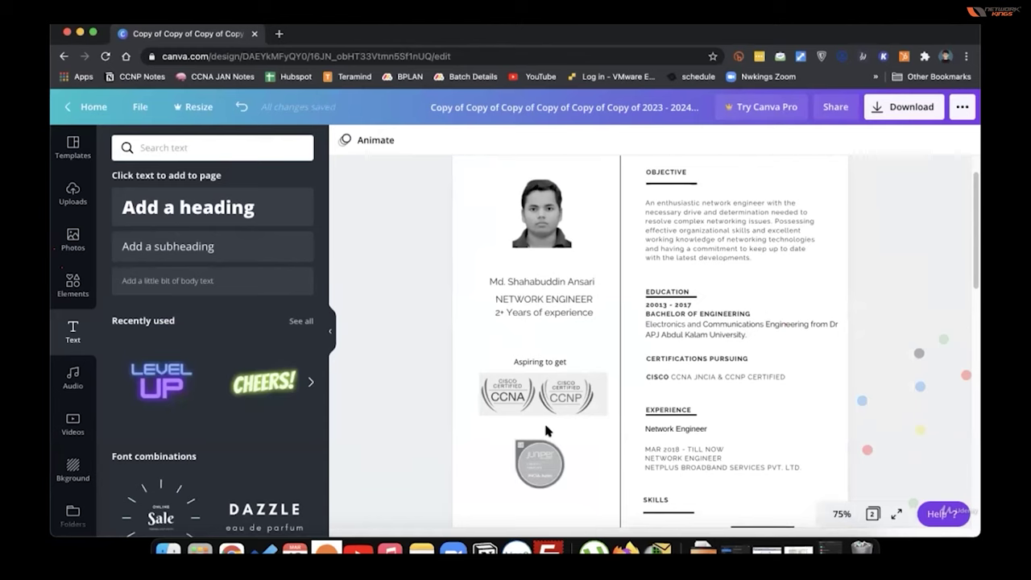
scroll(546, 431, down, 5)
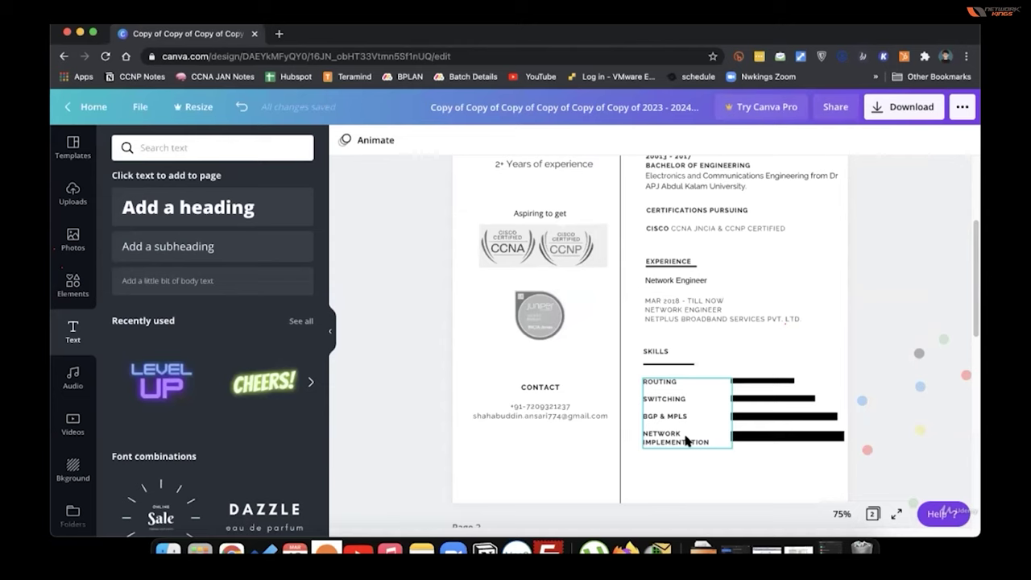
scroll(686, 440, up, 5)
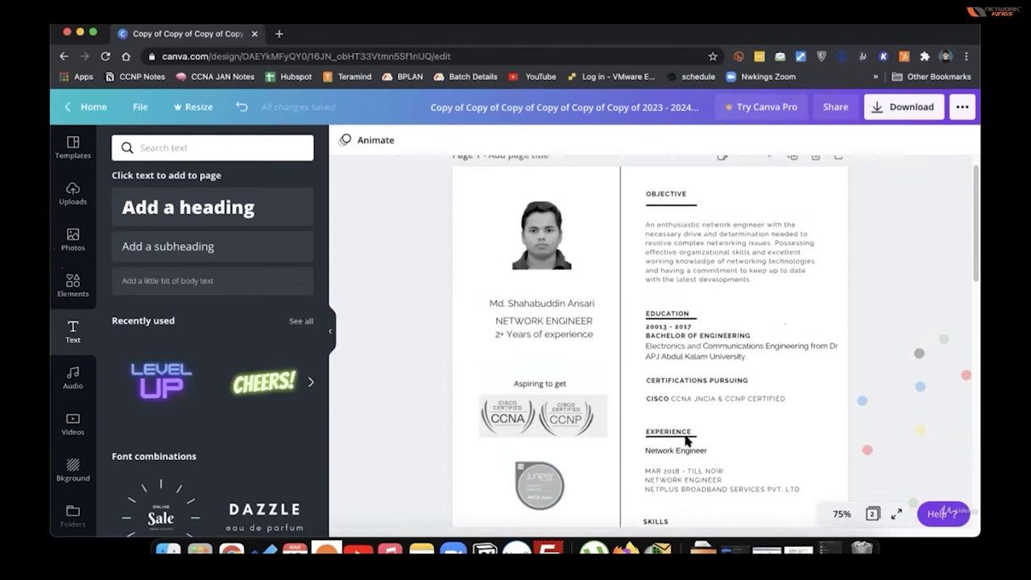
click(330, 339)
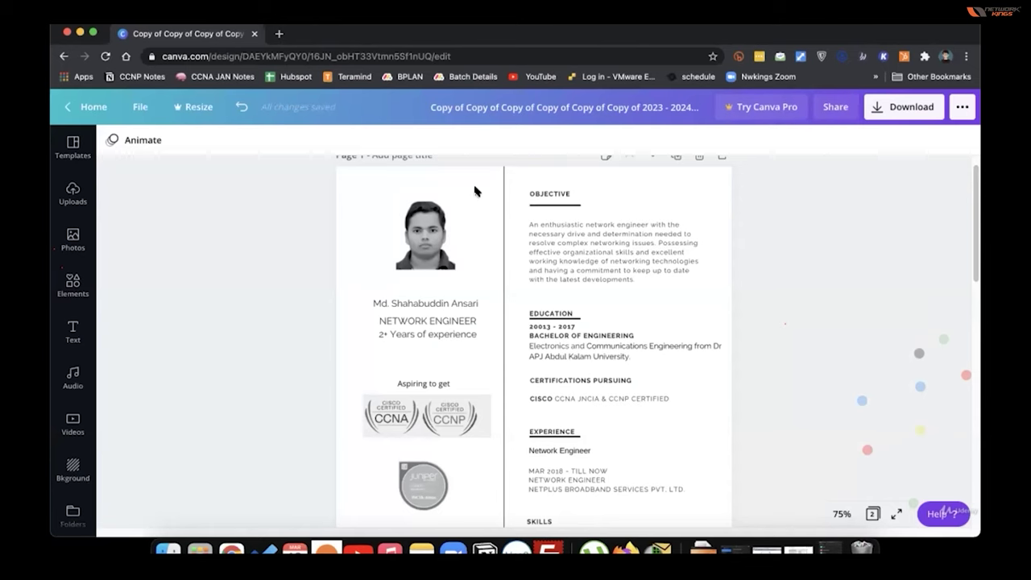
Review resume page 2, then scroll back up to page 1.
scroll(561, 295, down, 10)
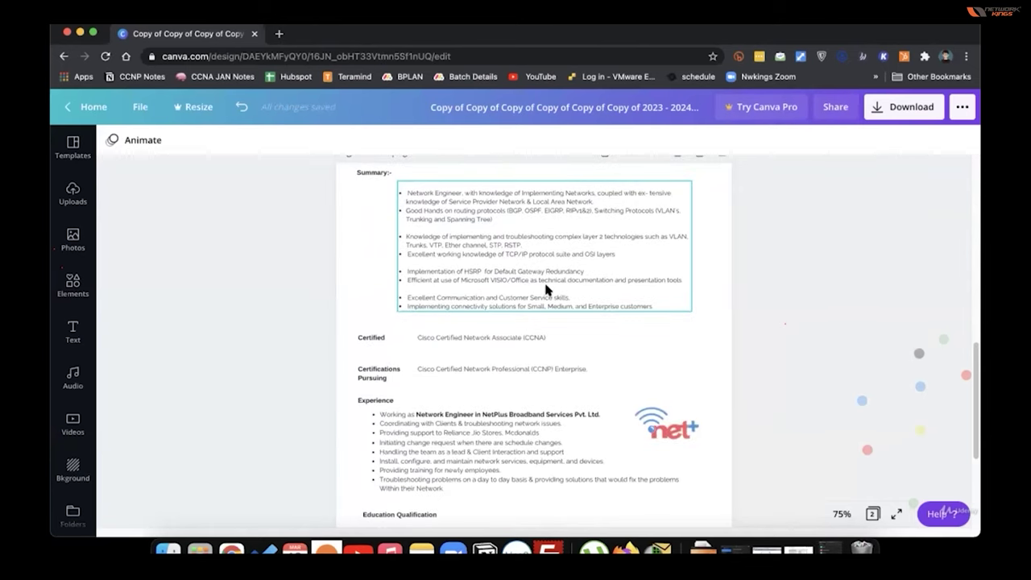
scroll(554, 237, down, 5)
scroll(554, 237, down, 1)
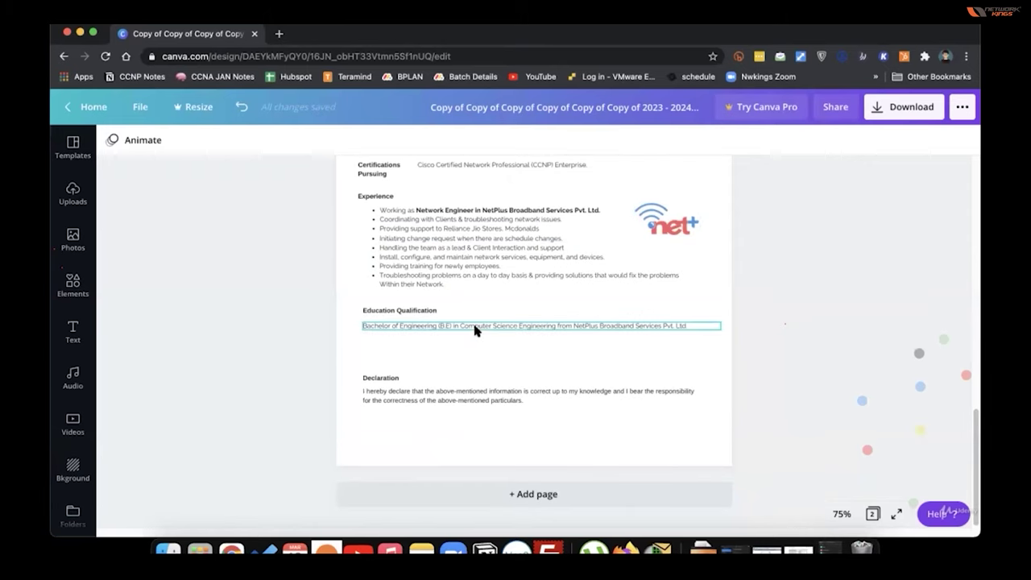
click(491, 348)
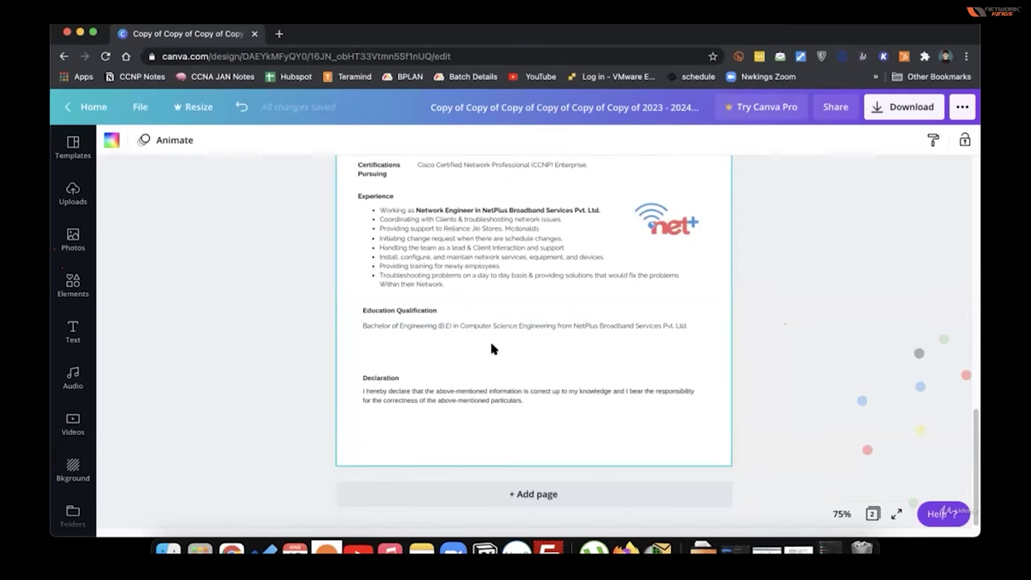
scroll(491, 348, up, 5)
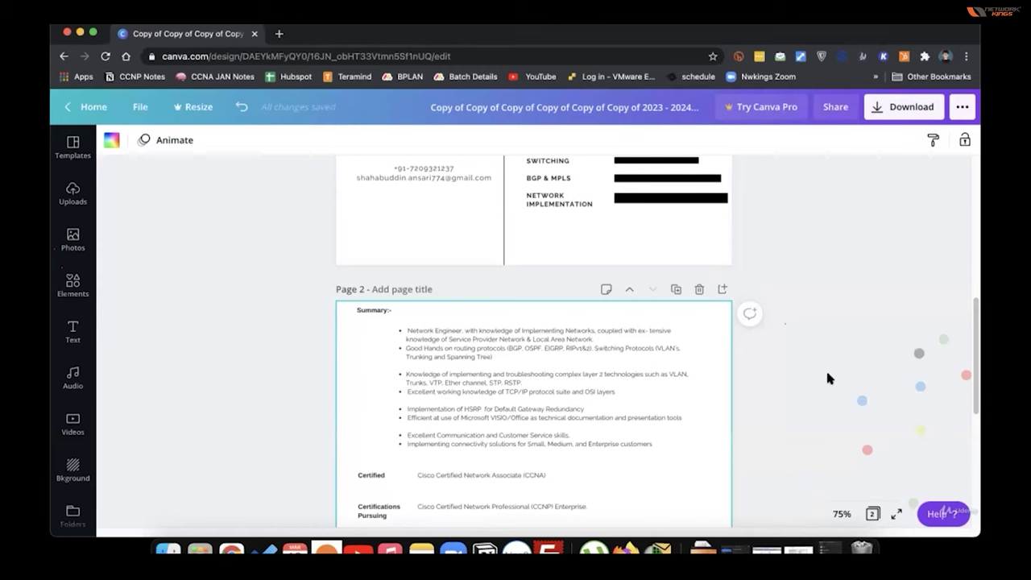
scroll(827, 372, up, 5)
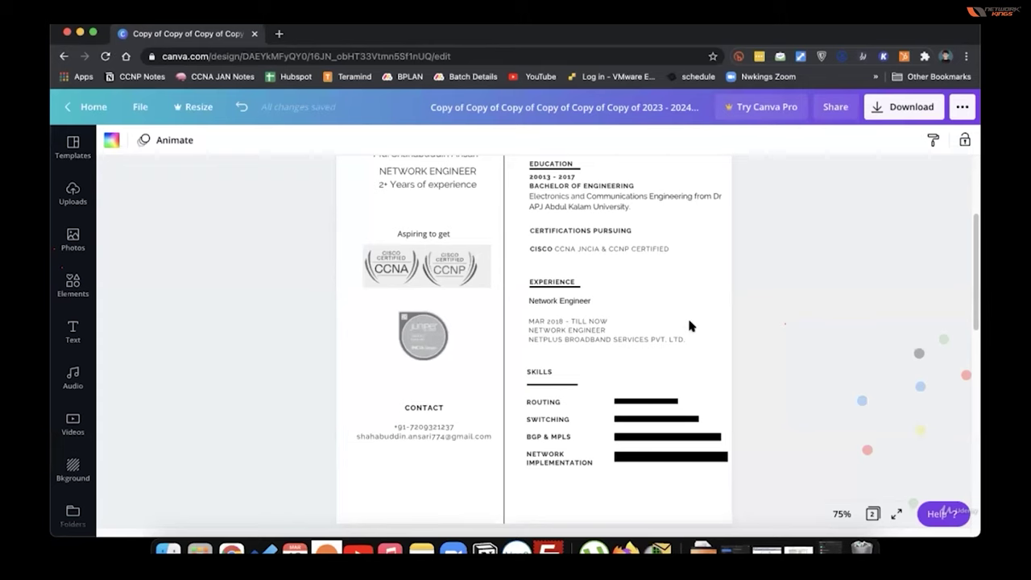
scroll(910, 477, up, 3)
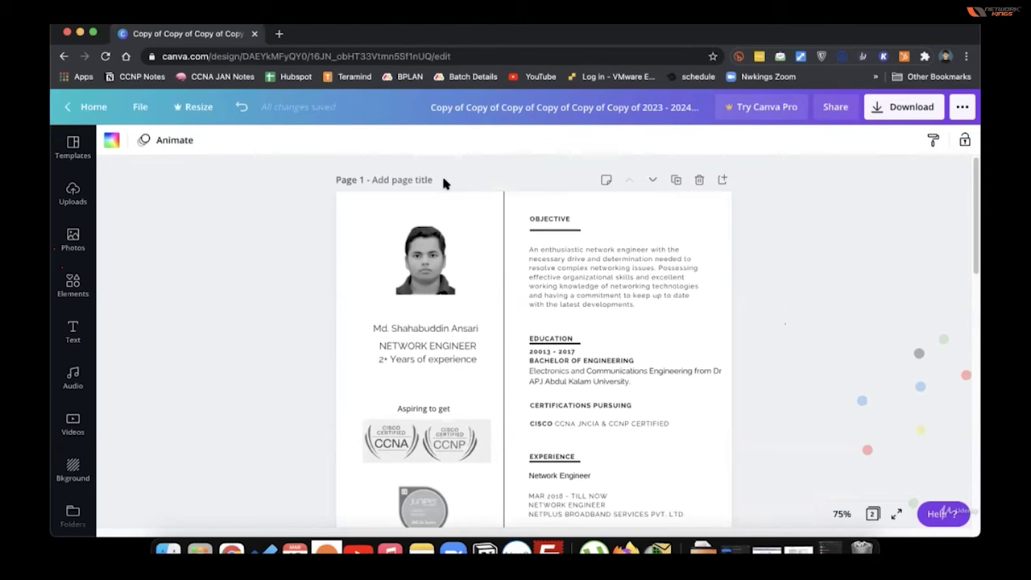
Paste the design's view-only share link into the browser's address field.
right_click(728, 100)
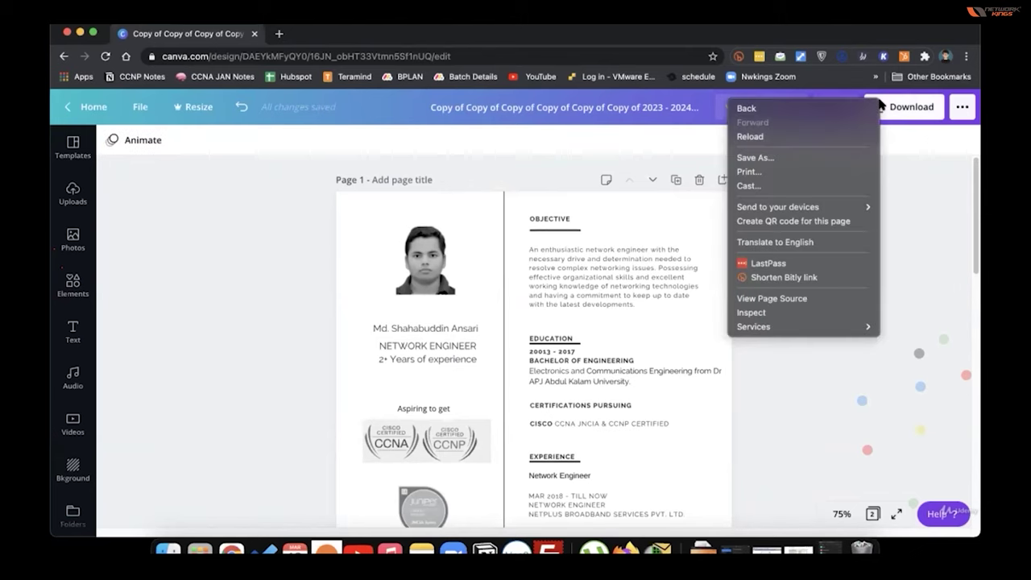
click(564, 161)
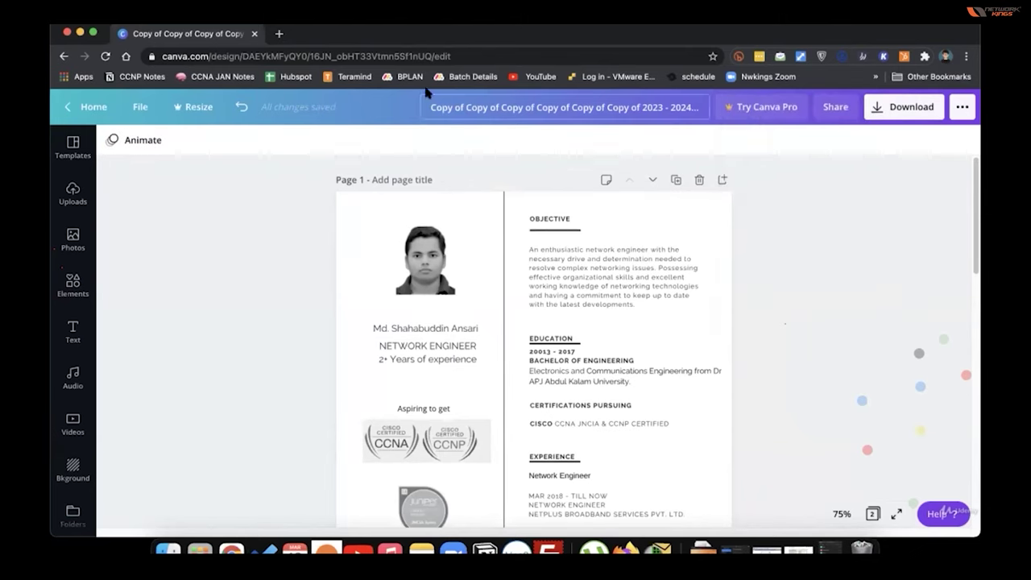
key(super+l)
text(https://www.canva.com/design/DAD4mEccGH4/hb-o4Pke1e9ZgybOytfXIQ/view?utm_content=DAD4mEccGH4&utm_campaign=designshare&utm_medium=link&utm_source=sharebutton&mode=preview)
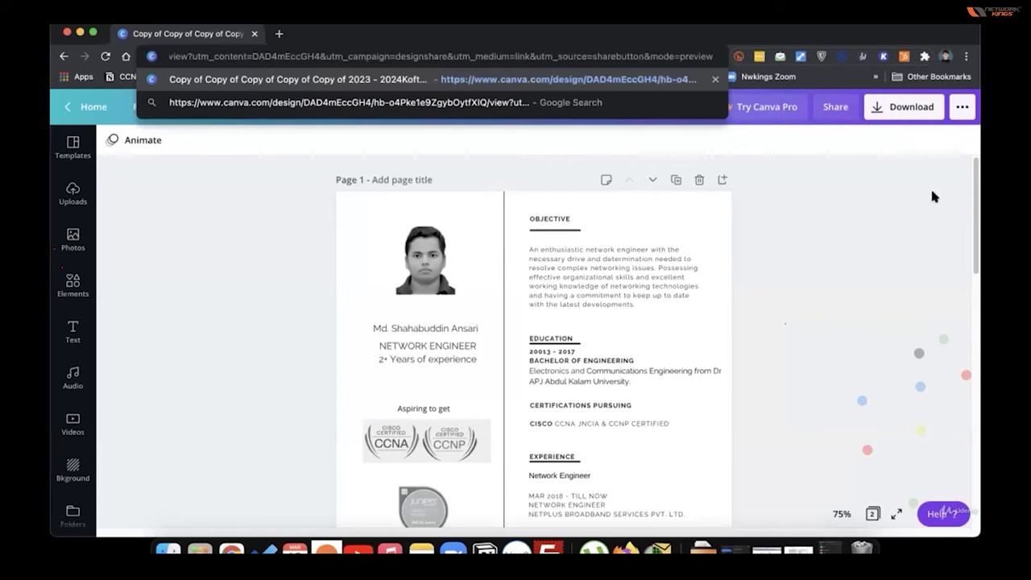
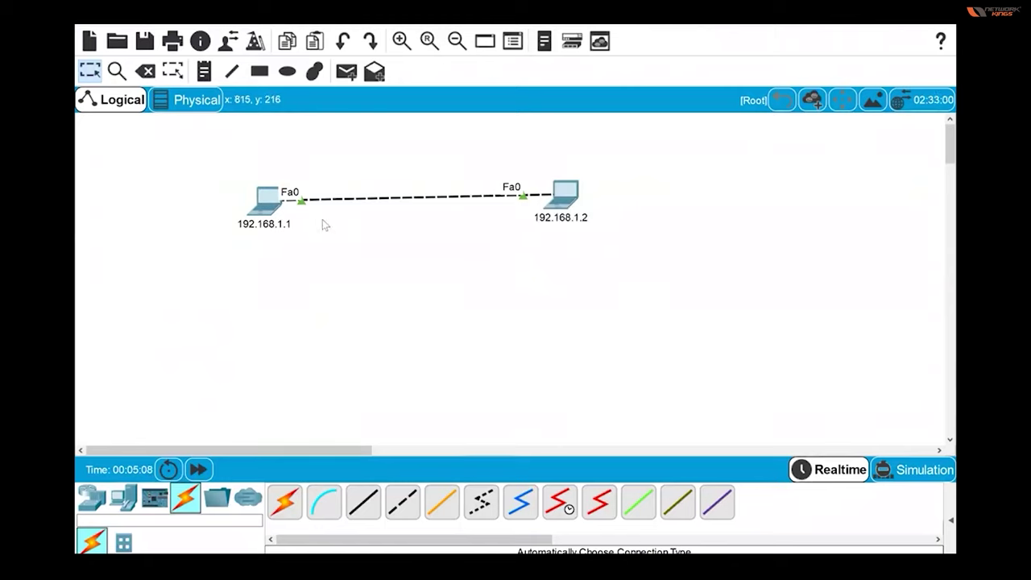
Give the left laptop IP address 192.168.1.1 with the default mask 255.255.255.0.
click(266, 226)
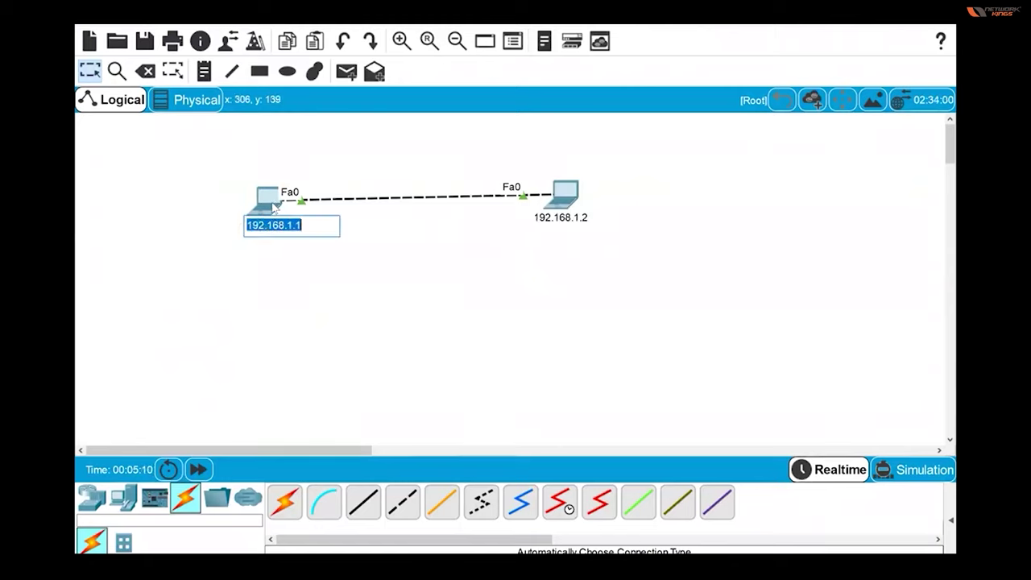
click(348, 143)
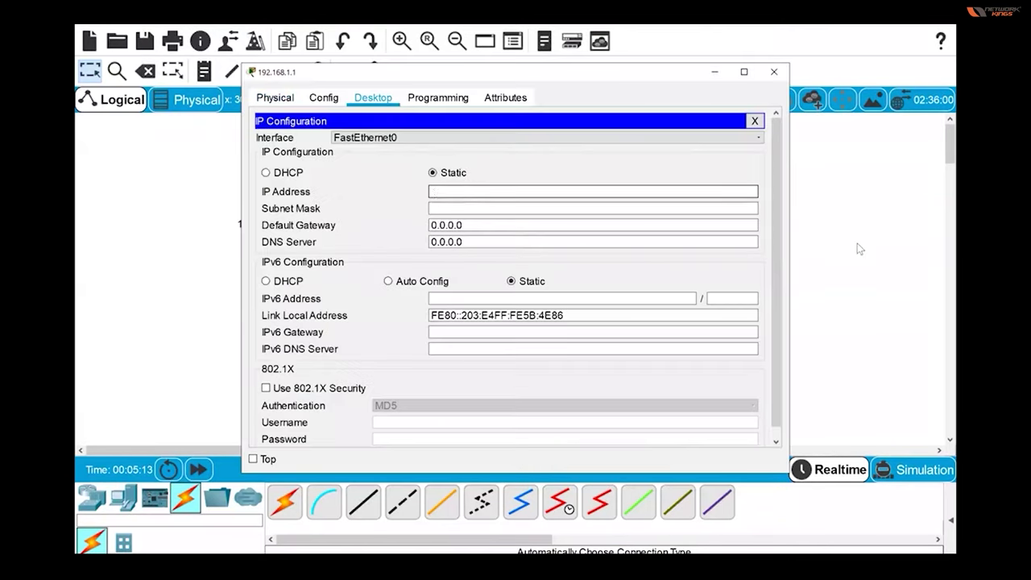
text(192.168.1.1)
click(588, 208)
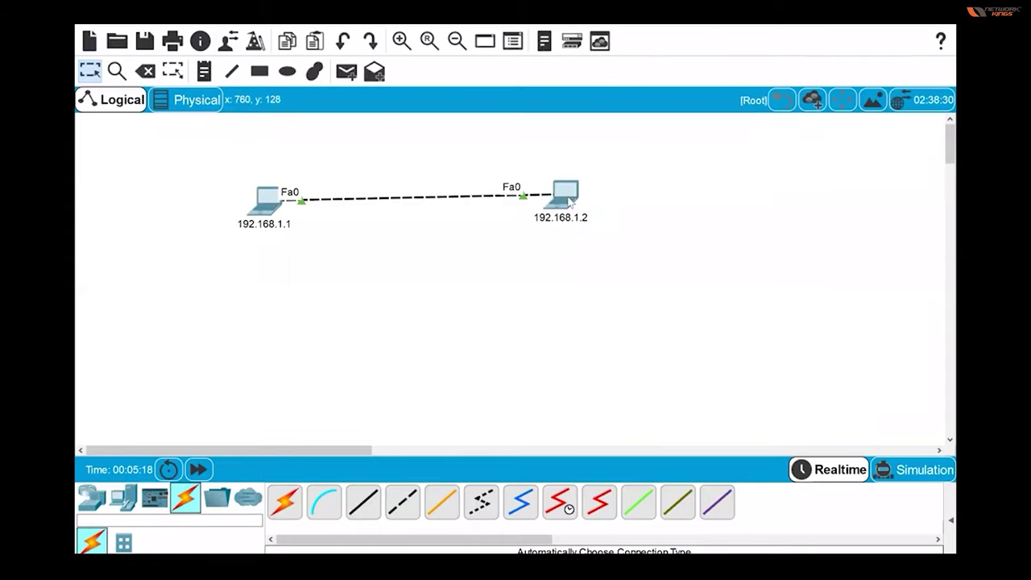
Check the 192.168.1.2 laptop's settings and the 192.168.1.1 laptop's 0.0.0.0 gateway, then close.
click(569, 199)
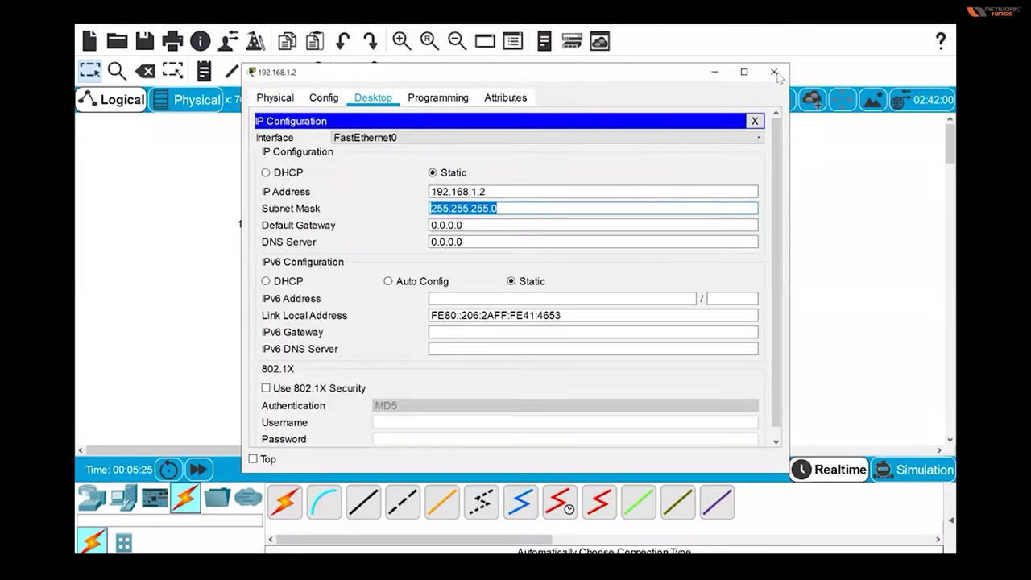
click(774, 72)
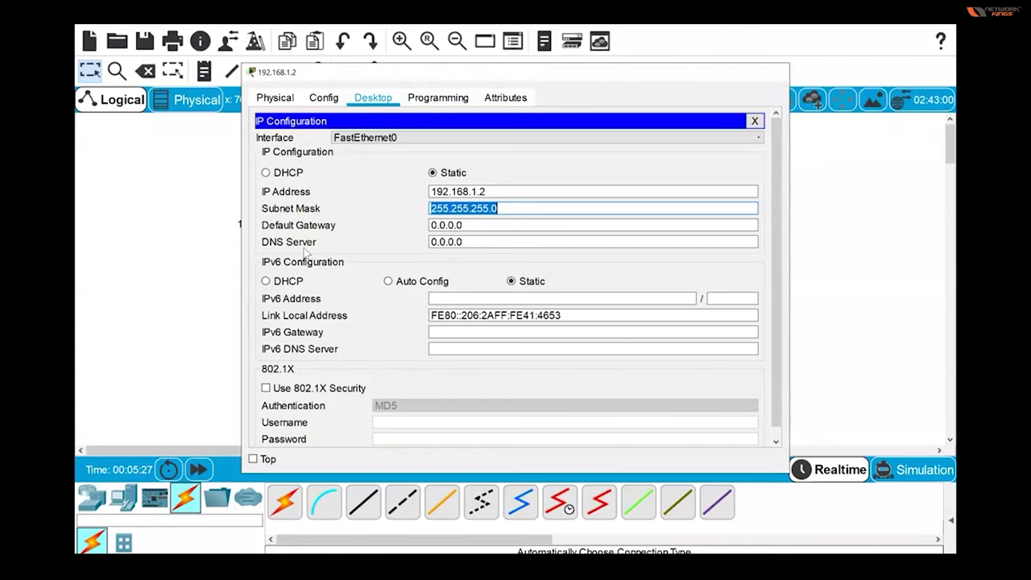
click(271, 201)
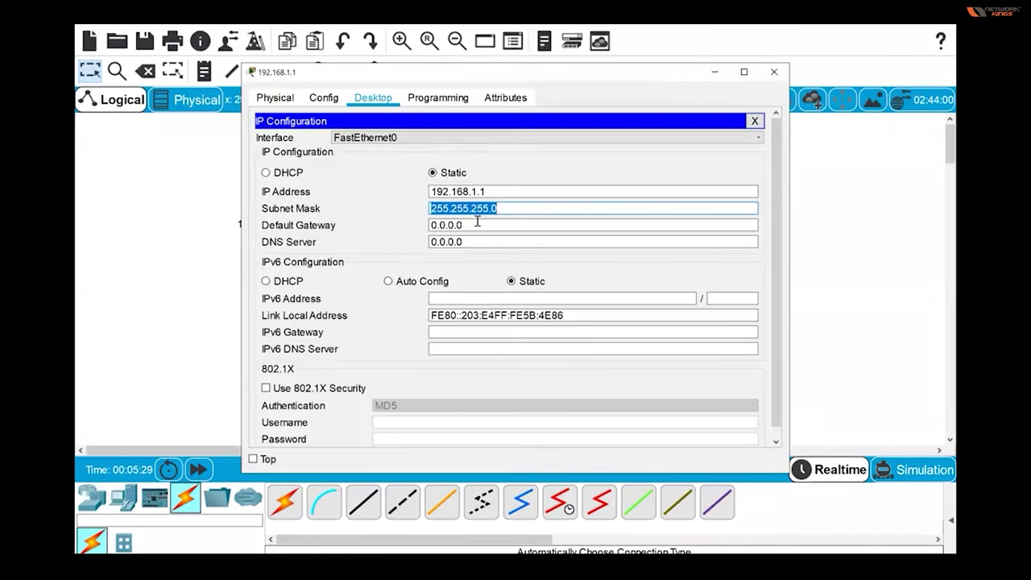
click(430, 225)
double_click(424, 226)
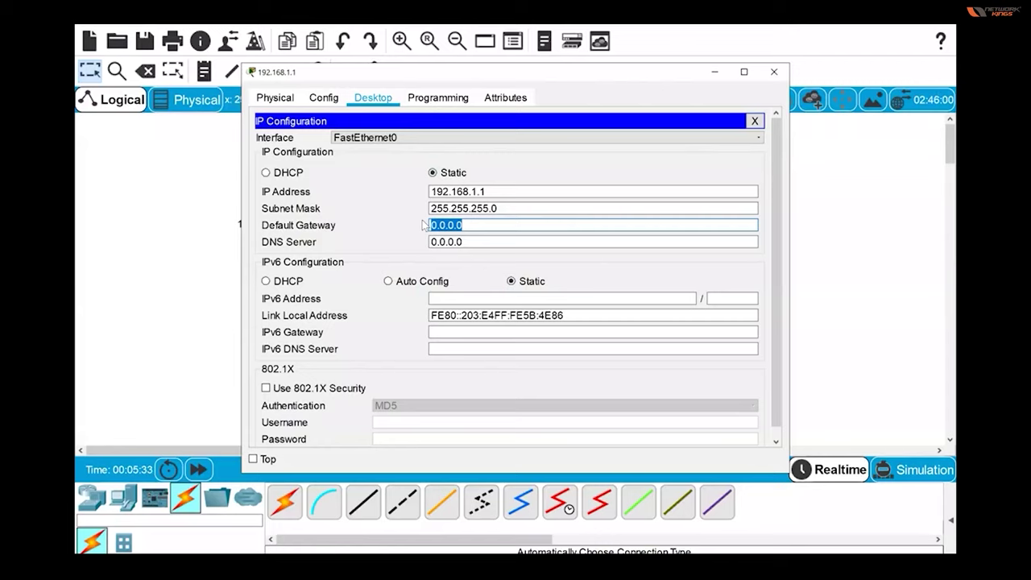
key(alt+F4)
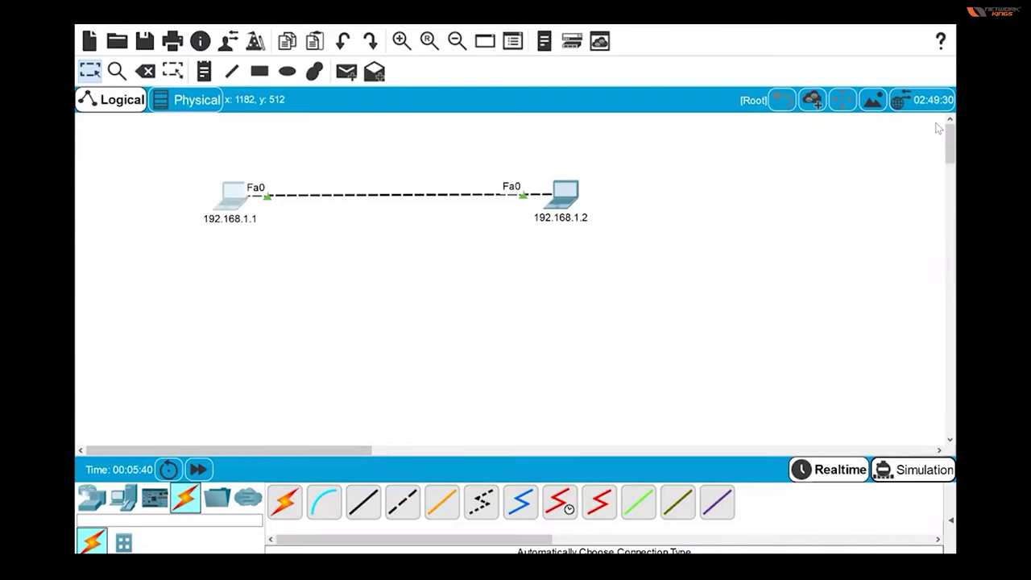
In Simulation mode, run ping 192.168.1.2 from laptop 192.168.1.1's command prompt and move the window aside.
key(shift+s)
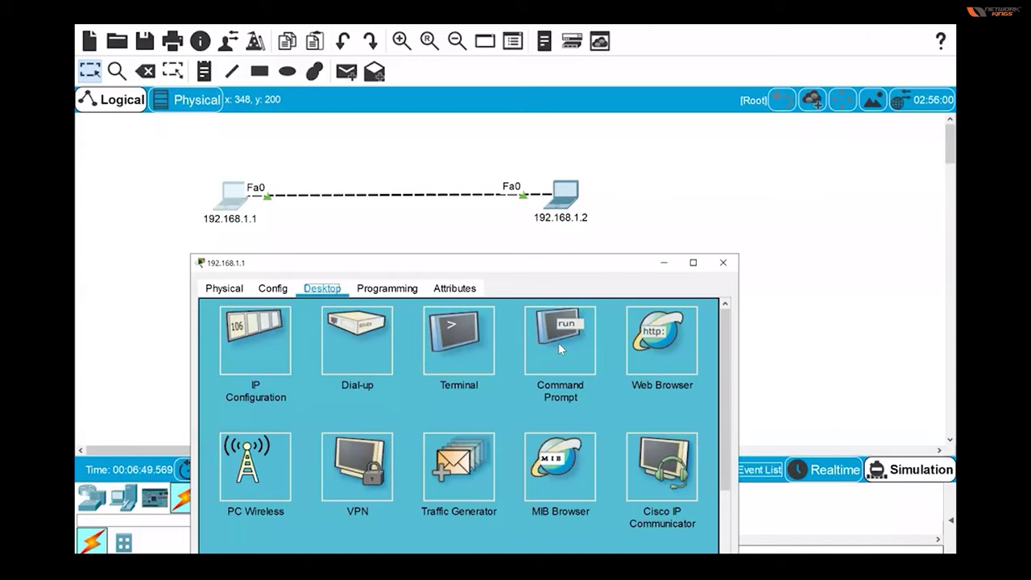
click(558, 342)
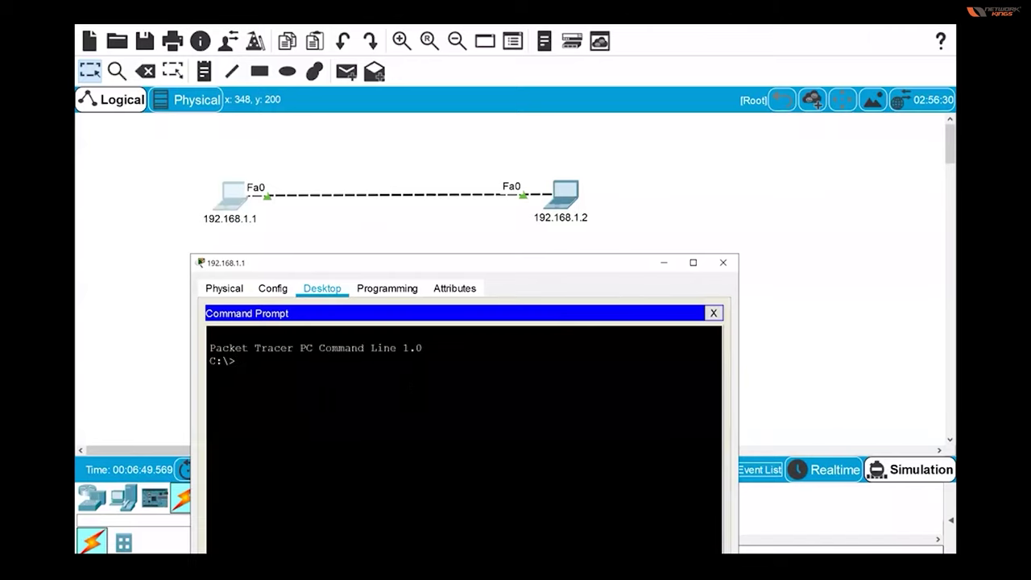
text(ping 192.168.1.2)
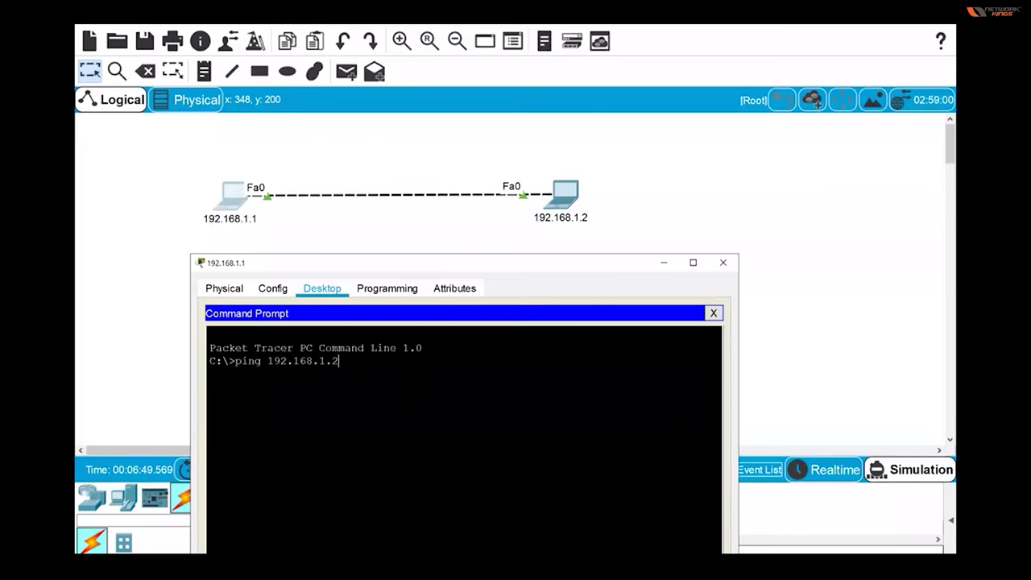
key(Return)
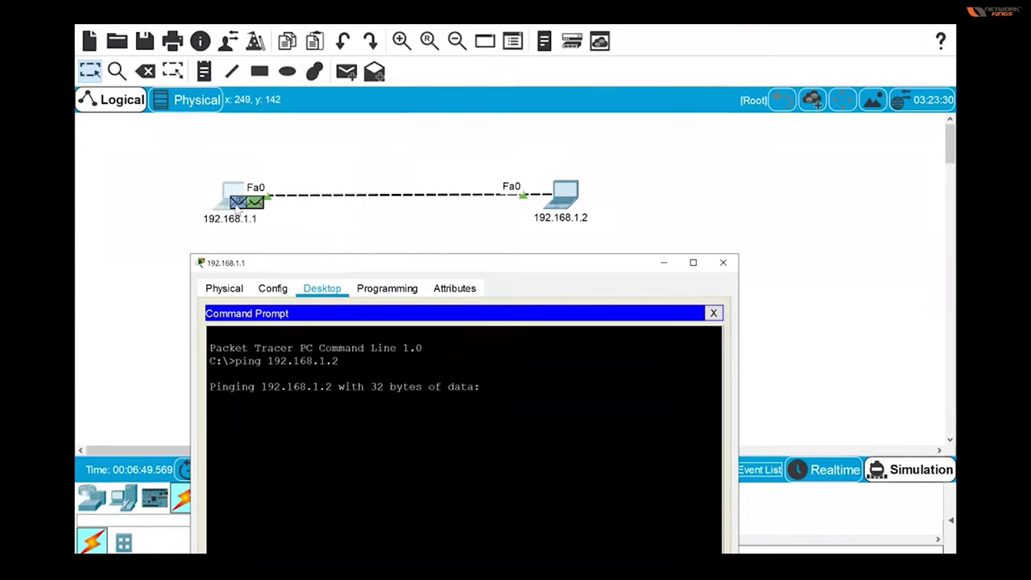
double_click(255, 361)
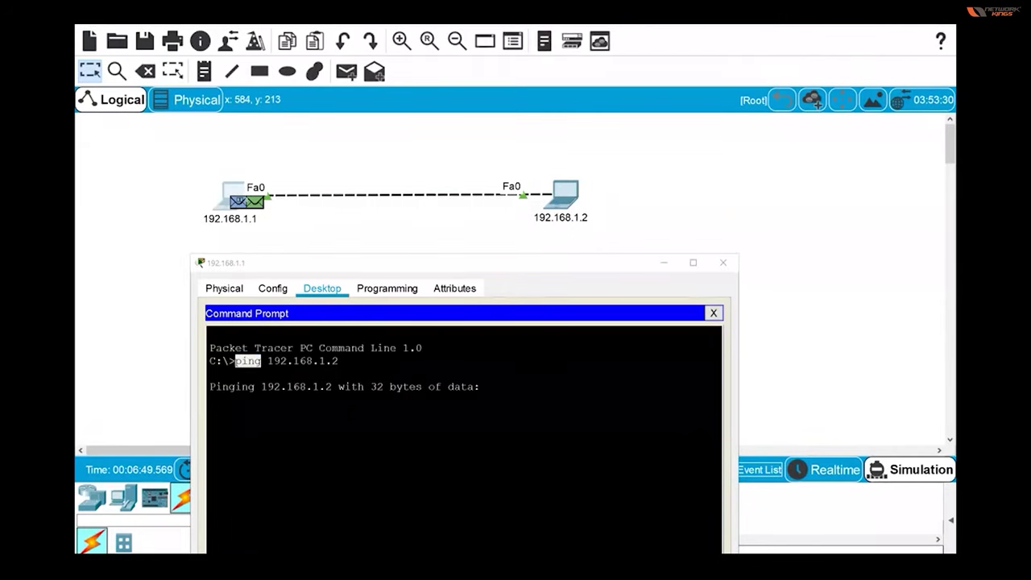
click(209, 413)
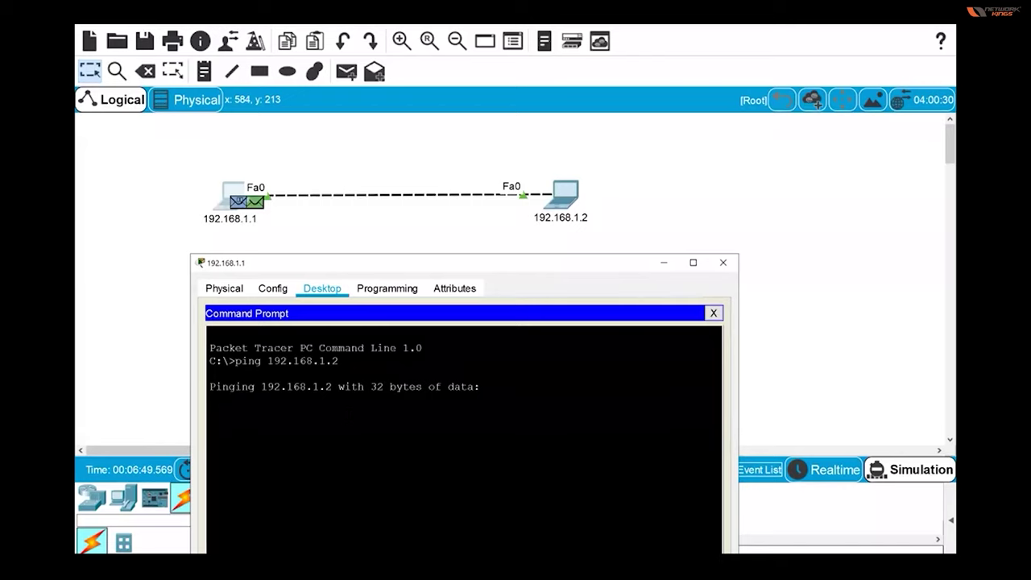
drag(296, 268, 577, 242)
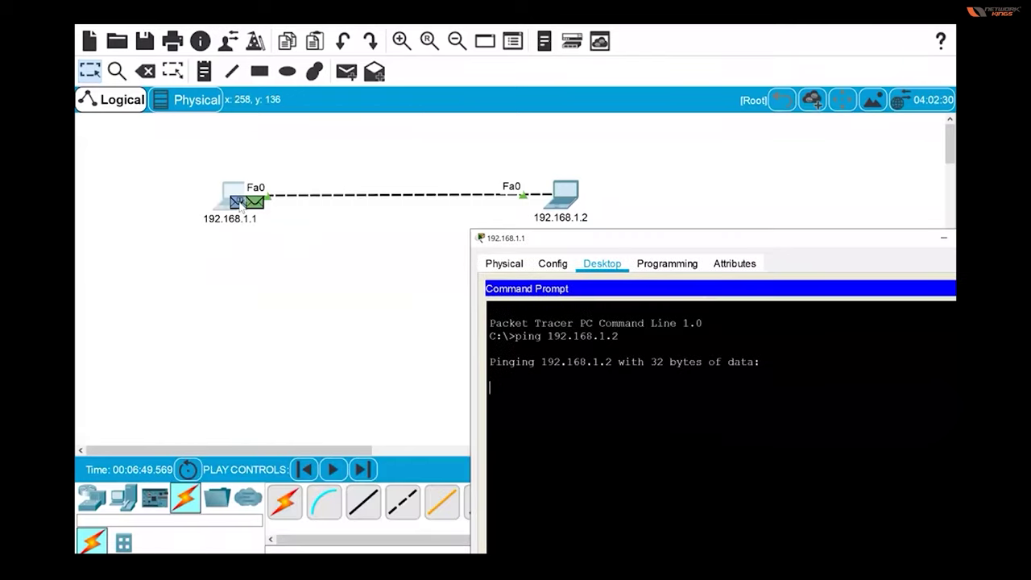
Inspect the outbound ICMP and ARP PDU details of the envelopes queued at 192.168.1.1.
click(274, 180)
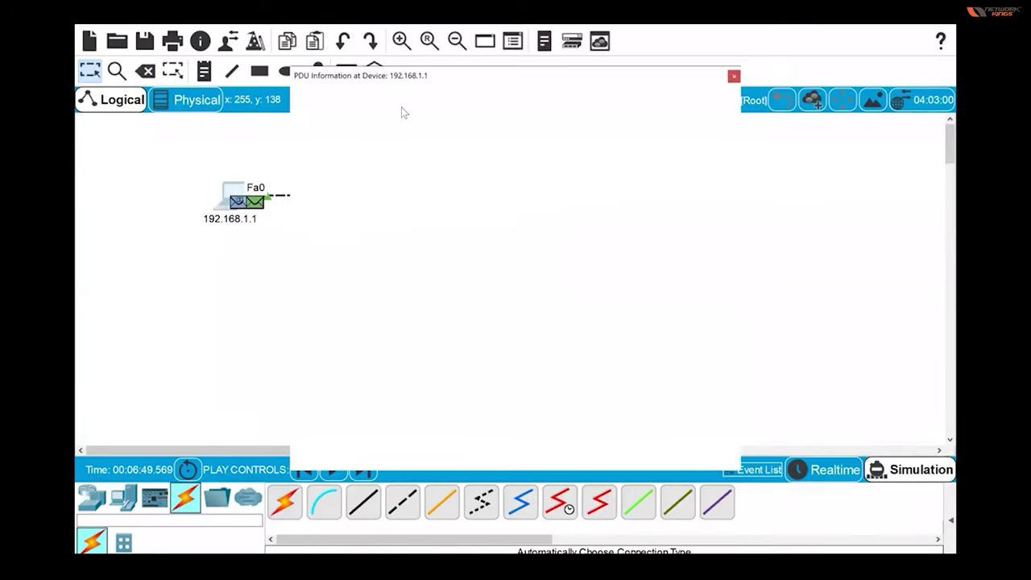
click(402, 100)
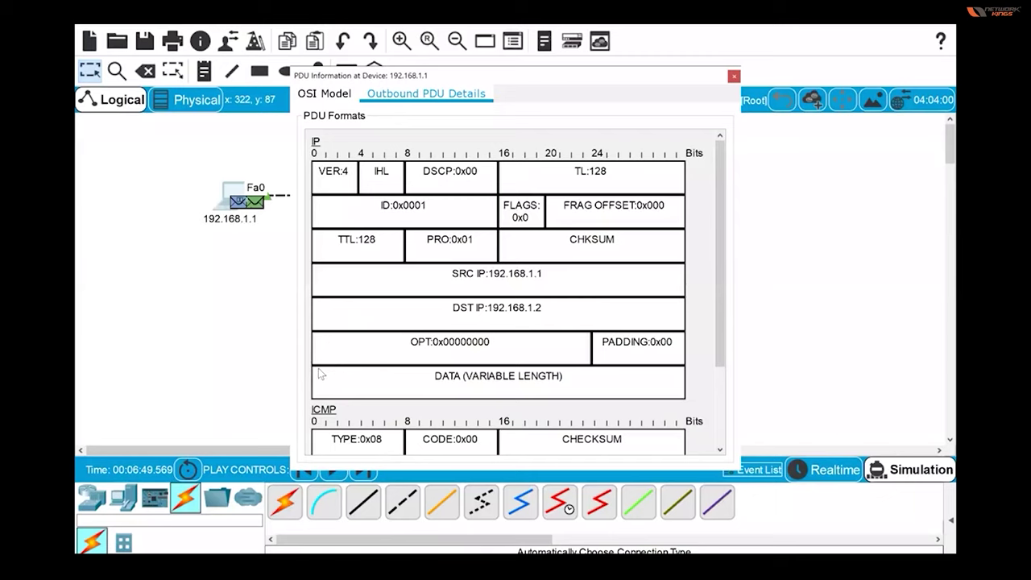
scroll(322, 372, down, 1)
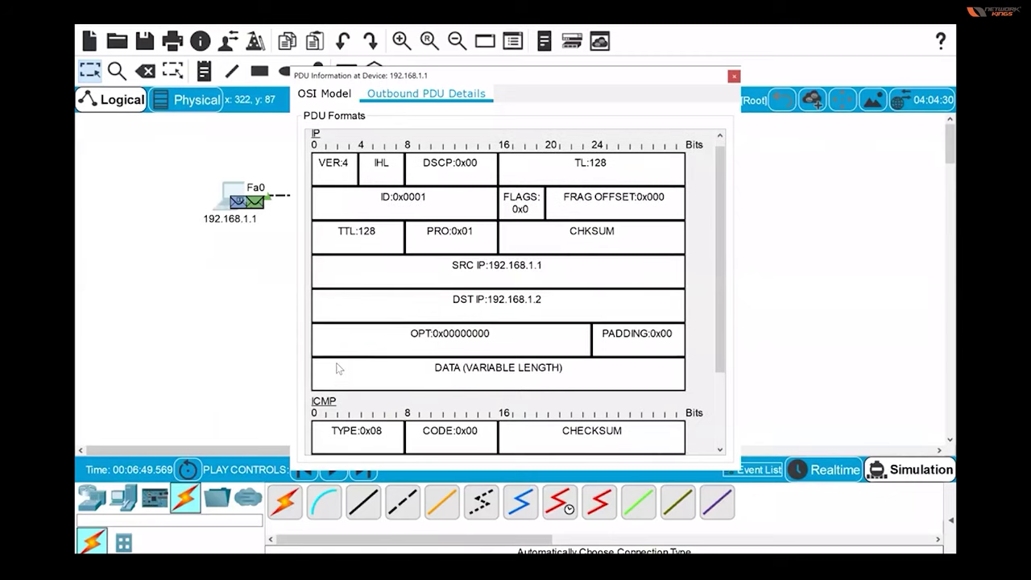
scroll(318, 373, down, 3)
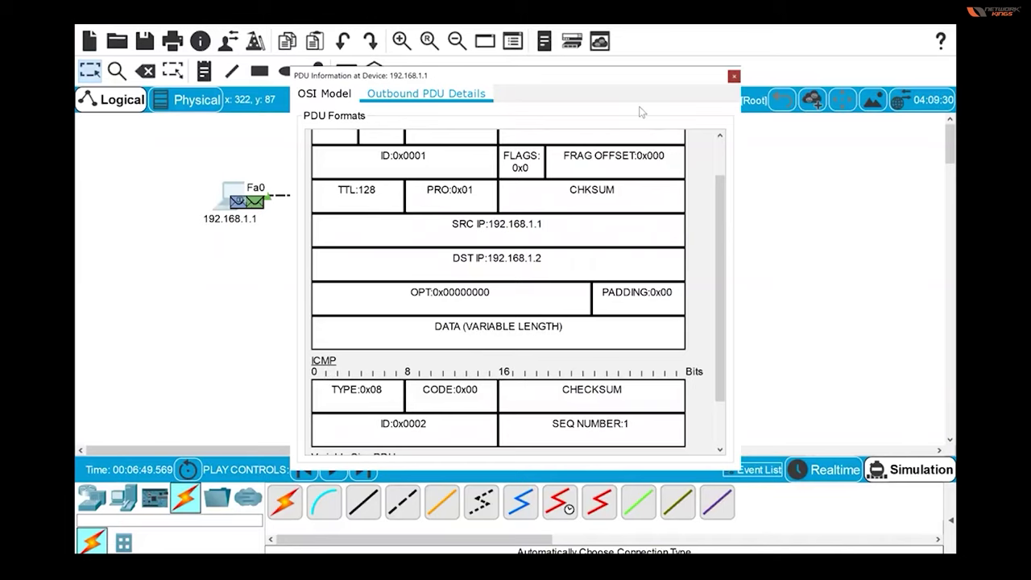
key(Escape)
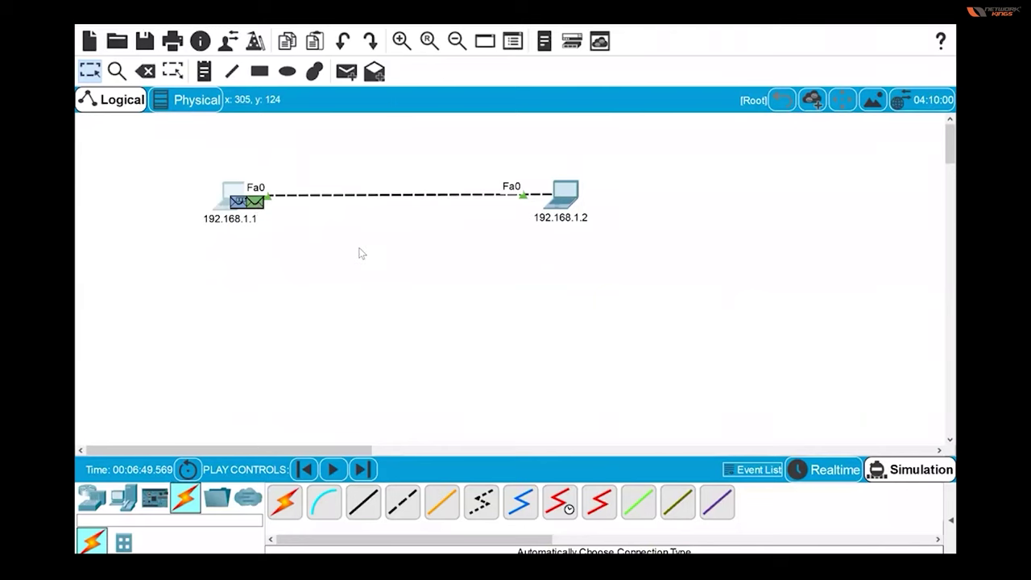
key(ctrl+Tab)
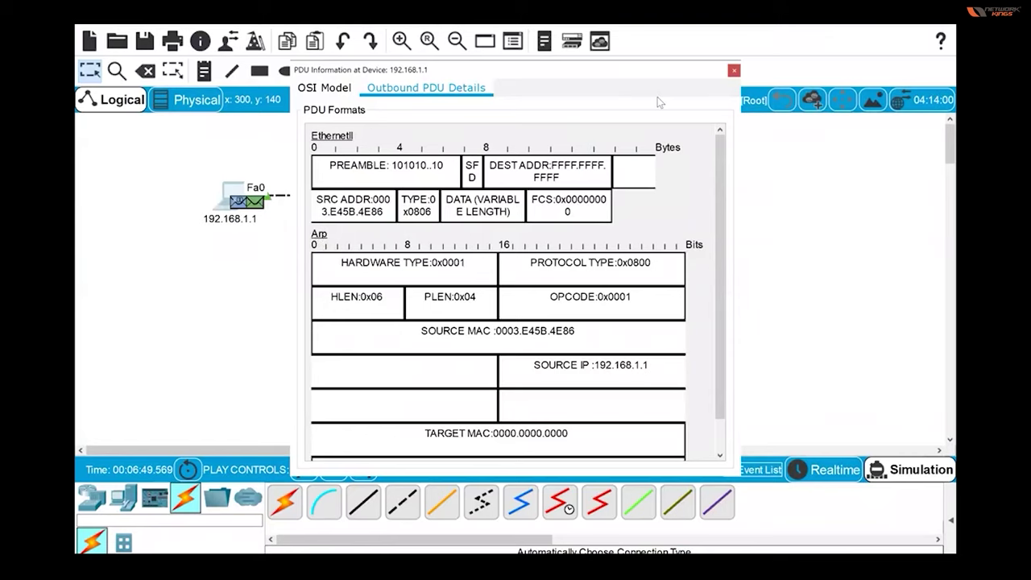
click(734, 70)
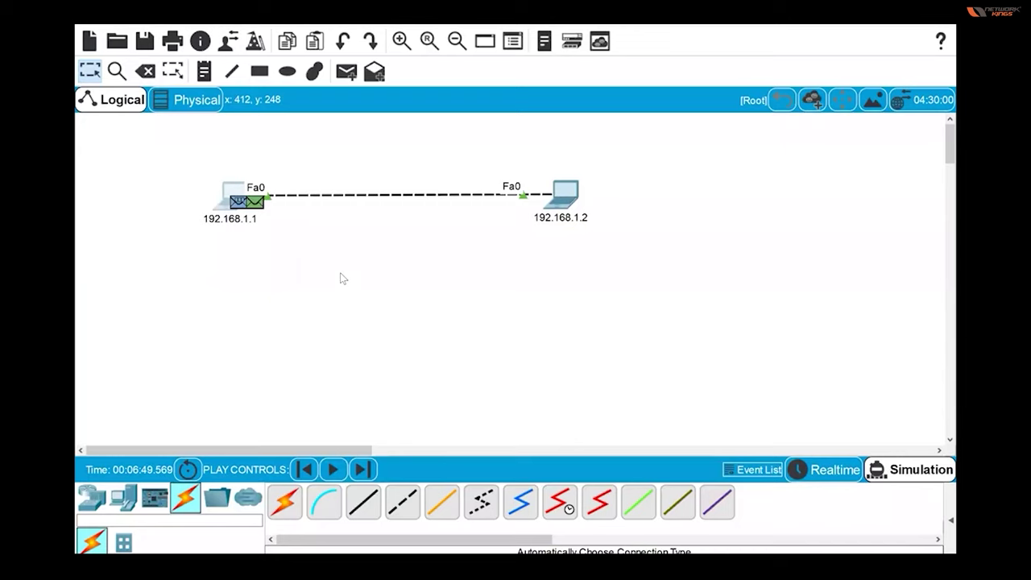
Step the simulation so the ping reaches 192.168.1.2 and the reply returns to 192.168.1.1.
click(363, 473)
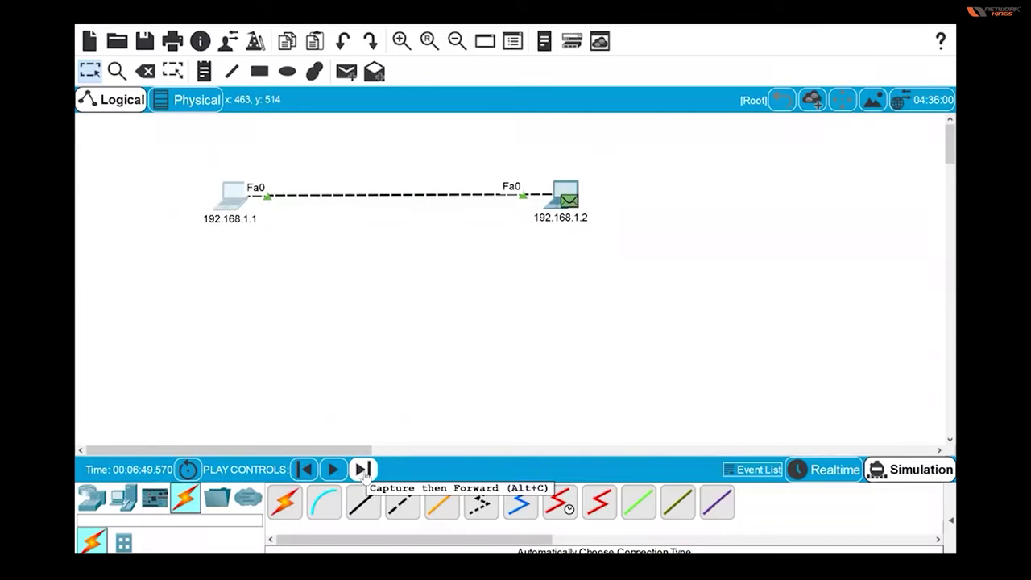
click(363, 471)
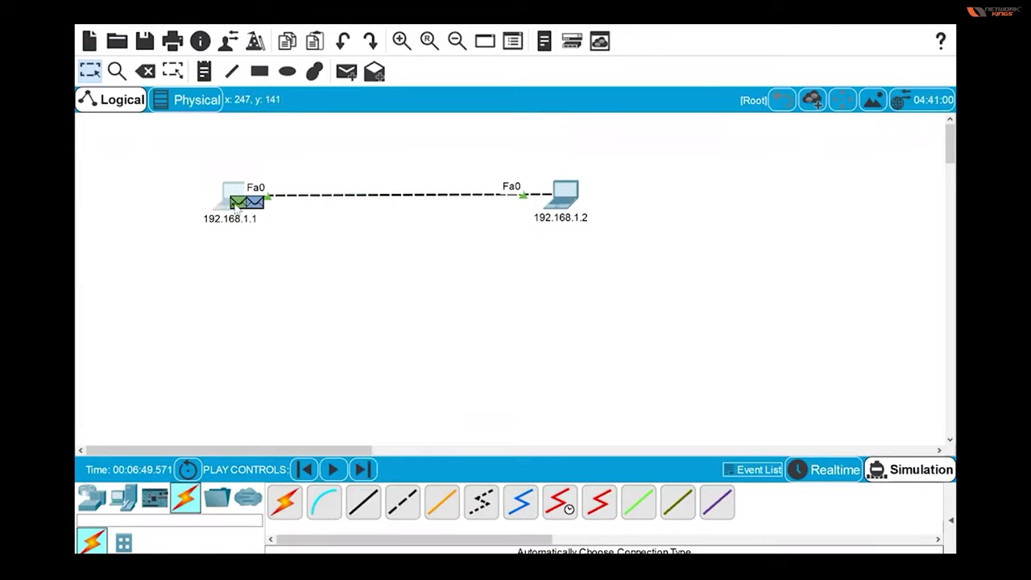
mouse_move(234, 206)
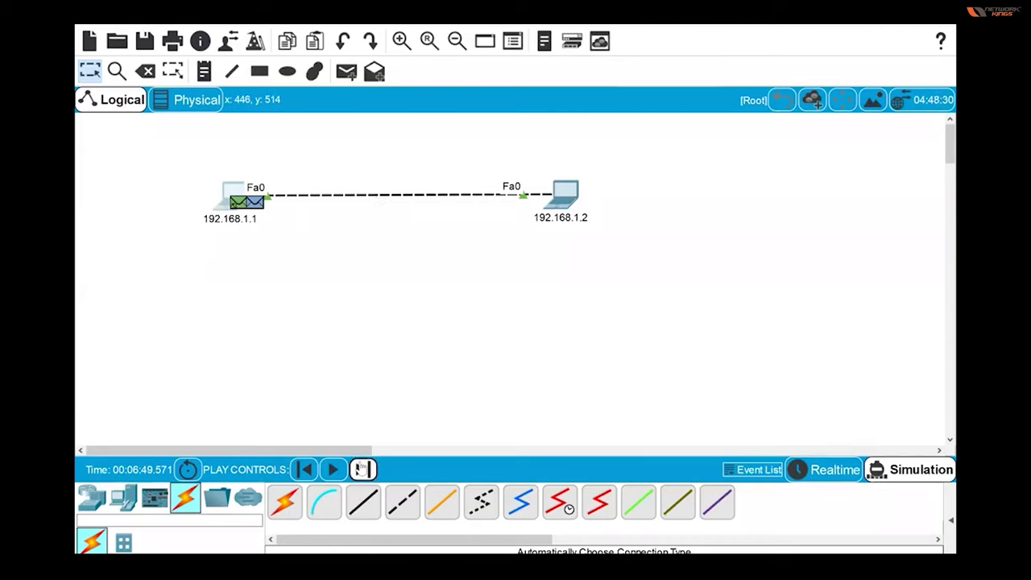
click(361, 468)
click(362, 468)
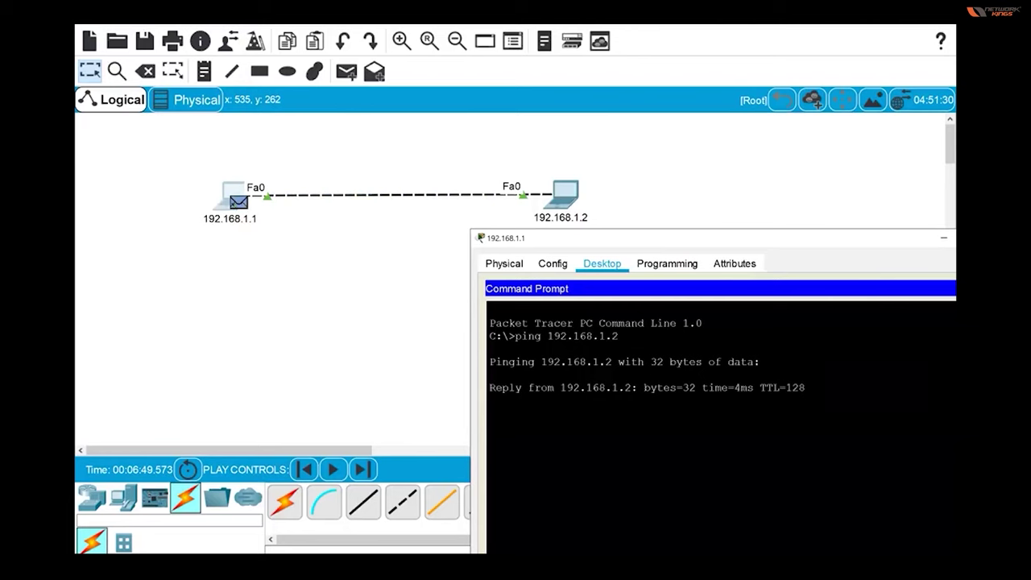
Highlight the reply line from 192.168.1.2, clear the highlight, and close the command prompt.
triple_click(647, 388)
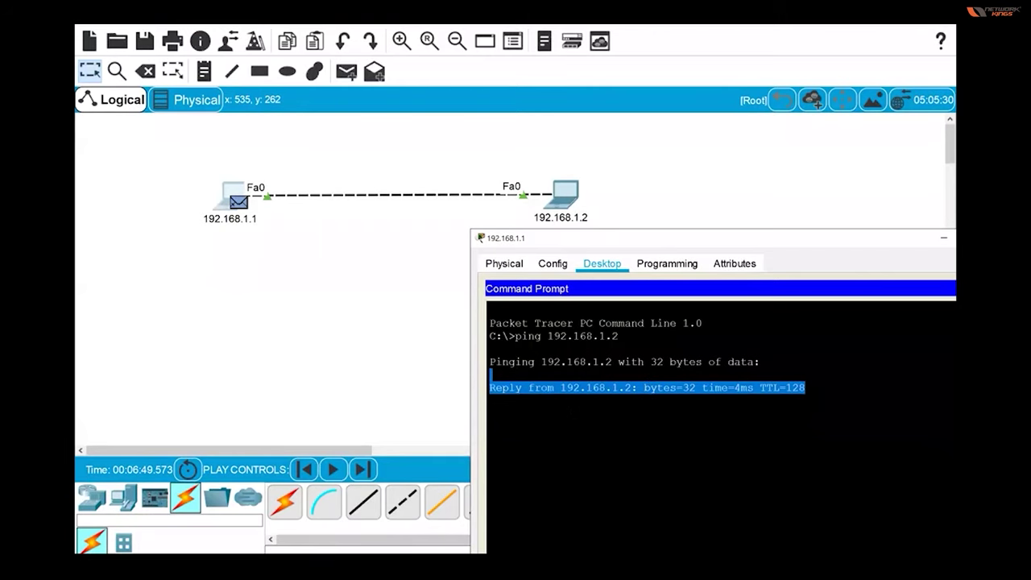
key(Escape)
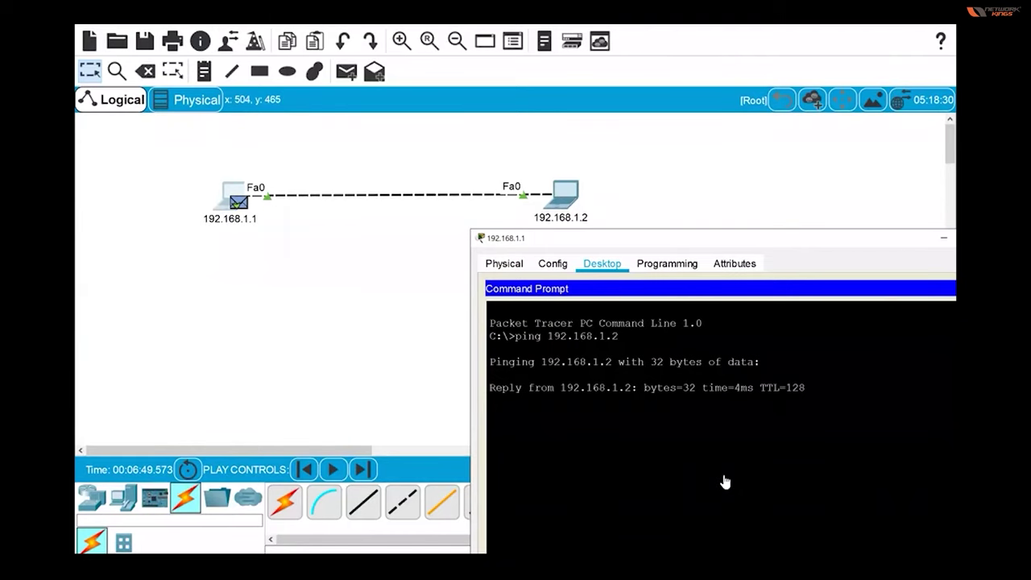
key(alt+F4)
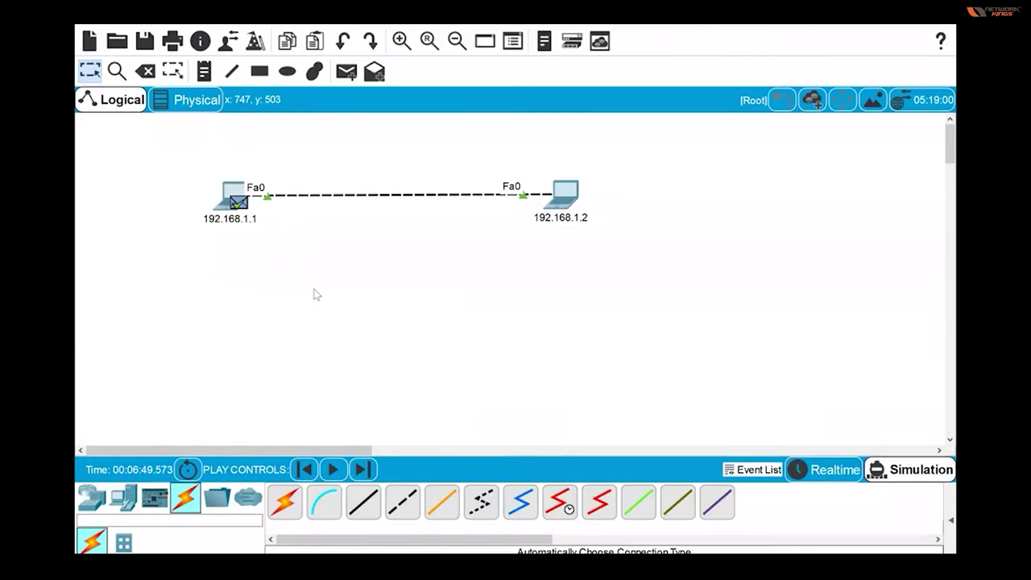
Switch back to Realtime and change the 192.168.1.2 laptop label's third octet to make 192.168.2.2.
key(shift+r)
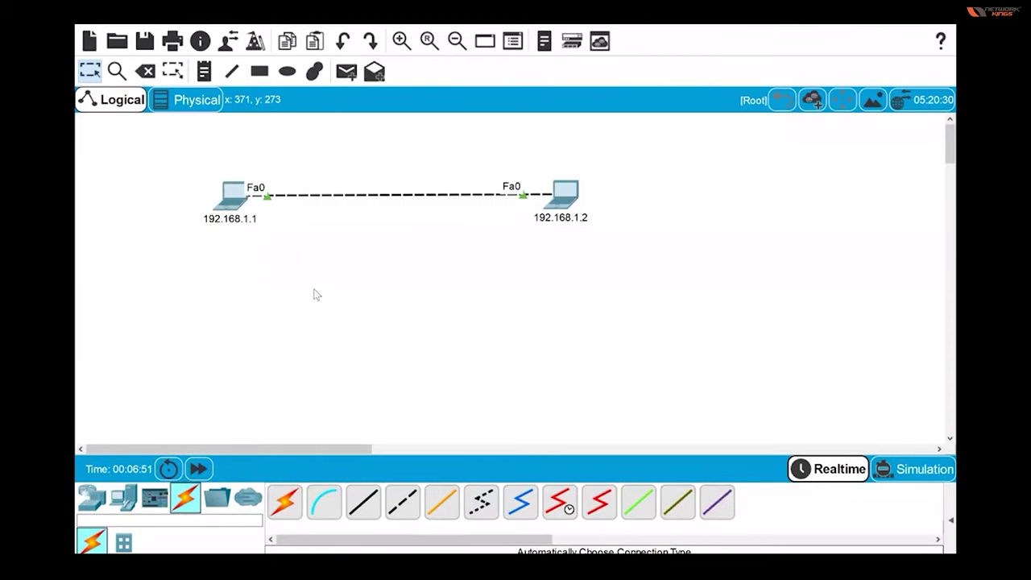
click(582, 218)
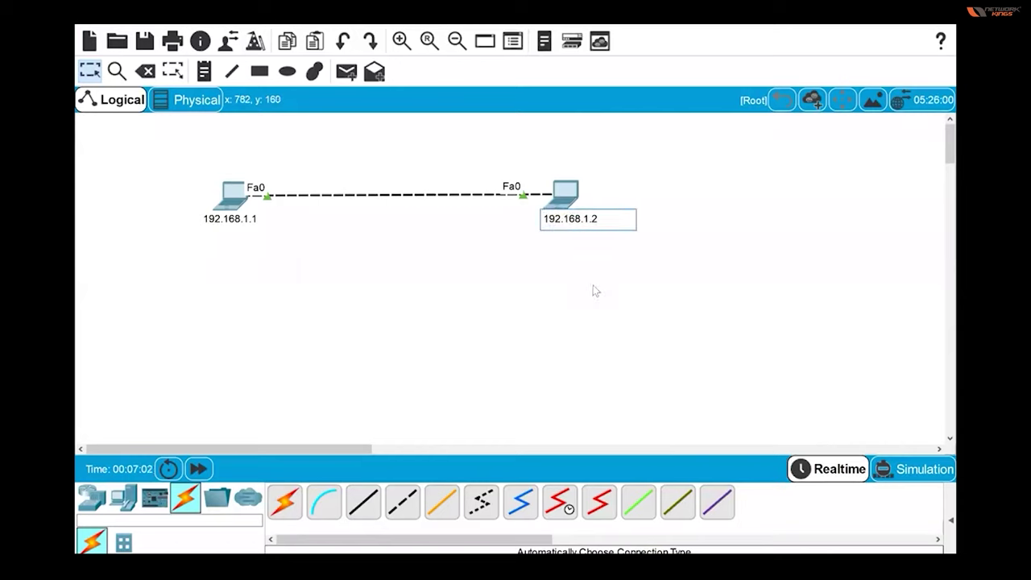
key(Delete)
text(2)
key(Return)
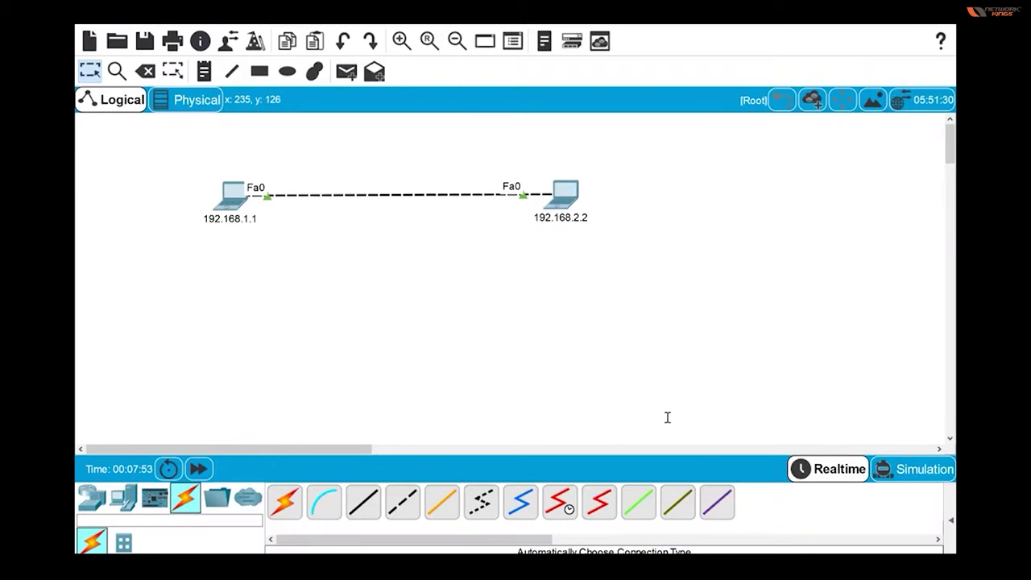
click(232, 193)
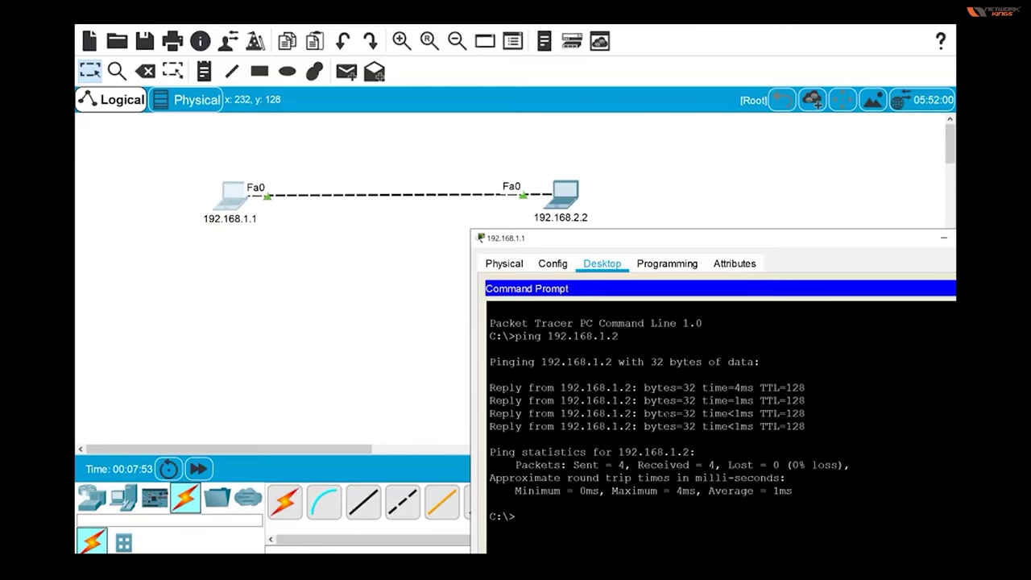
Rerun the previous ping with the target edited to 192.168.2.2, getting four timeouts.
key(Up)
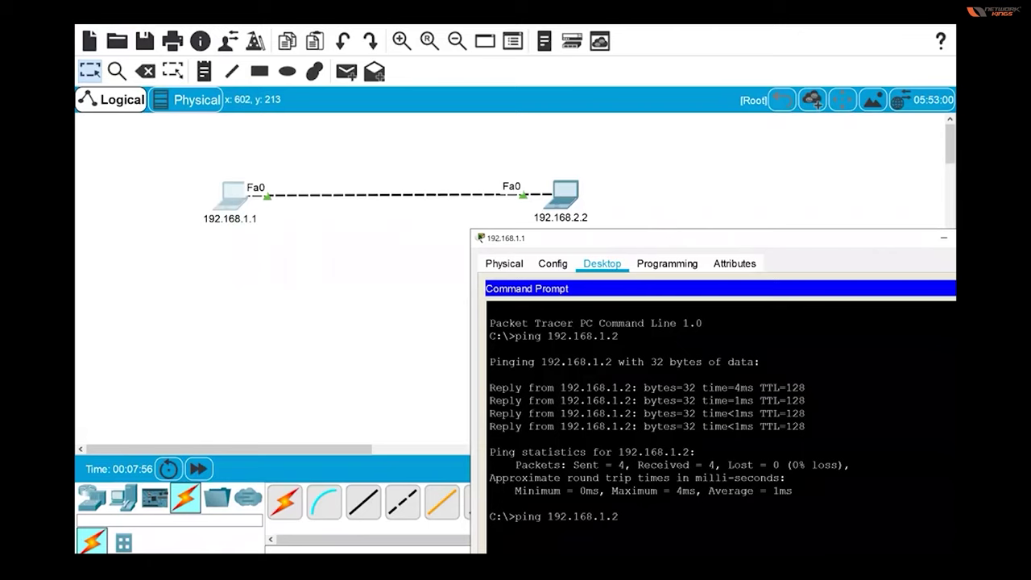
key(Left)
key(Left)
key(BackSpace)
text(2)
key(Return)
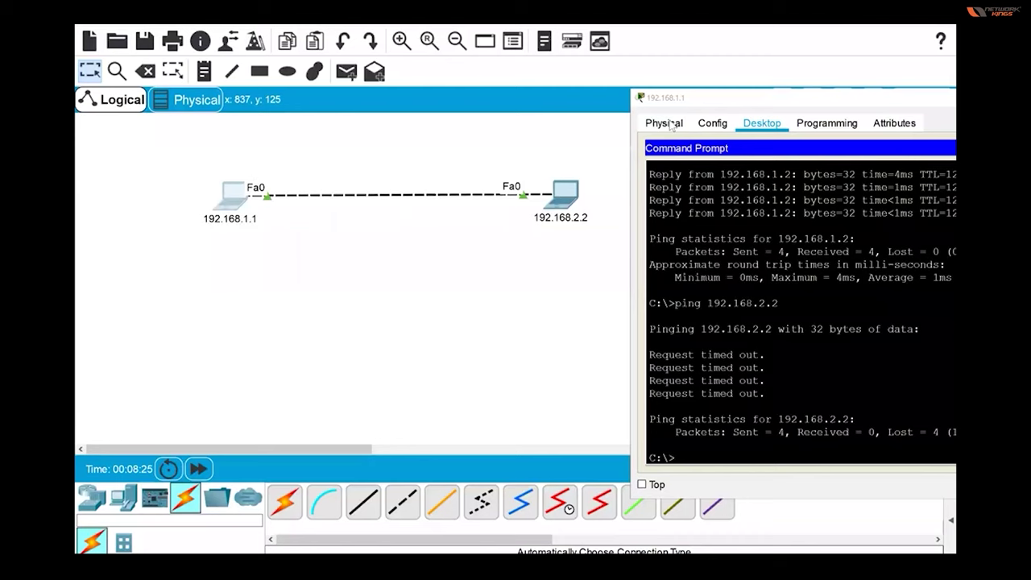
click(752, 328)
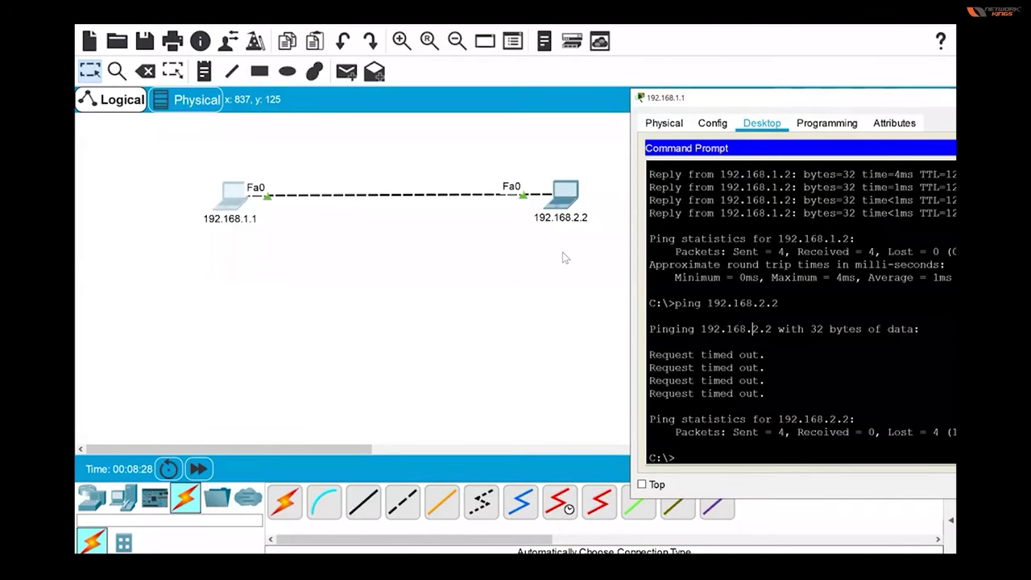
Add canvas notes 192.168.1.0 and 192.168.2.0 under the two laptops.
click(305, 268)
click(304, 267)
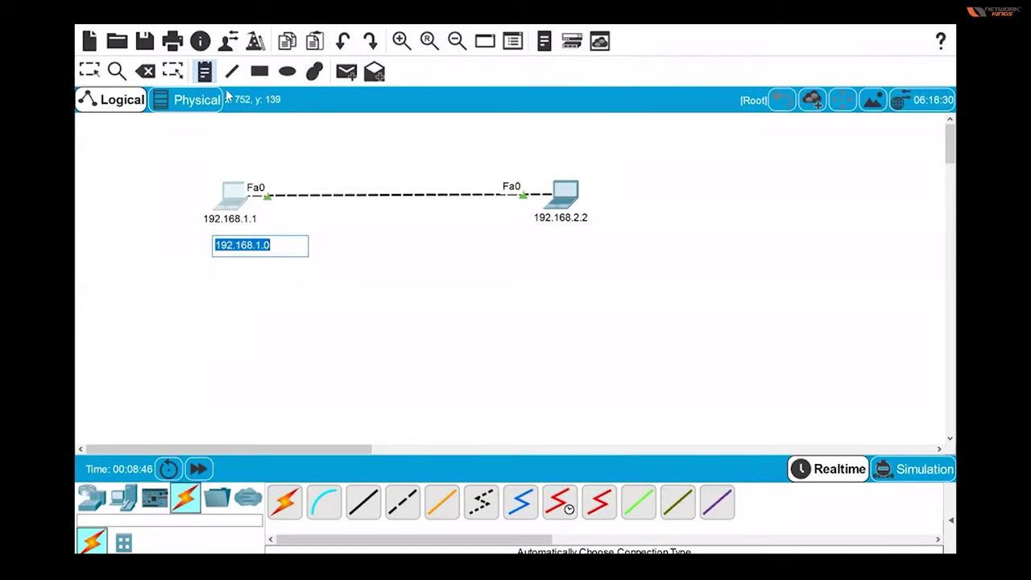
click(560, 185)
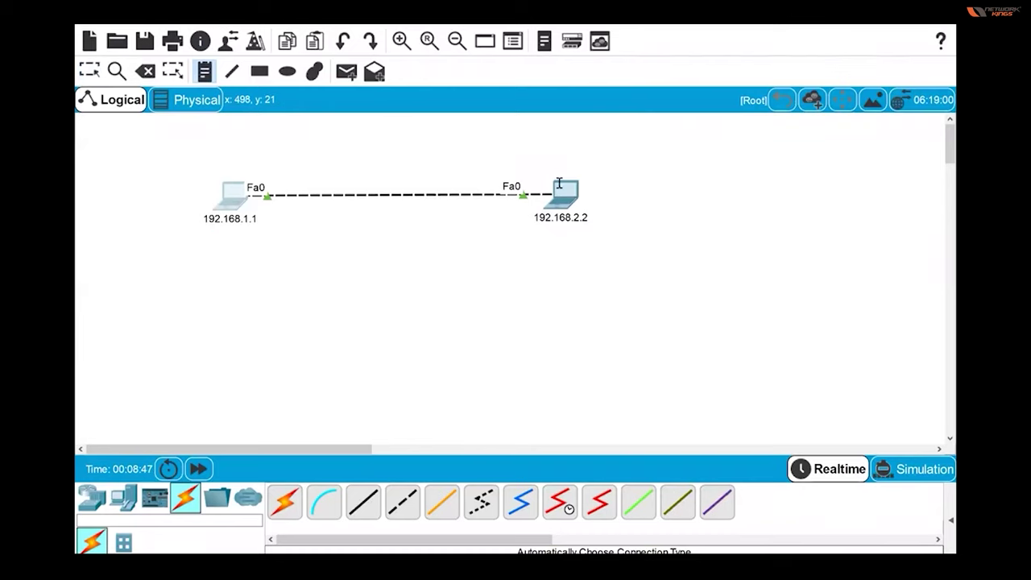
click(528, 239)
text(192.168.1.0)
key(BackSpace)
key(BackSpace)
key(BackSpace)
text(2.0)
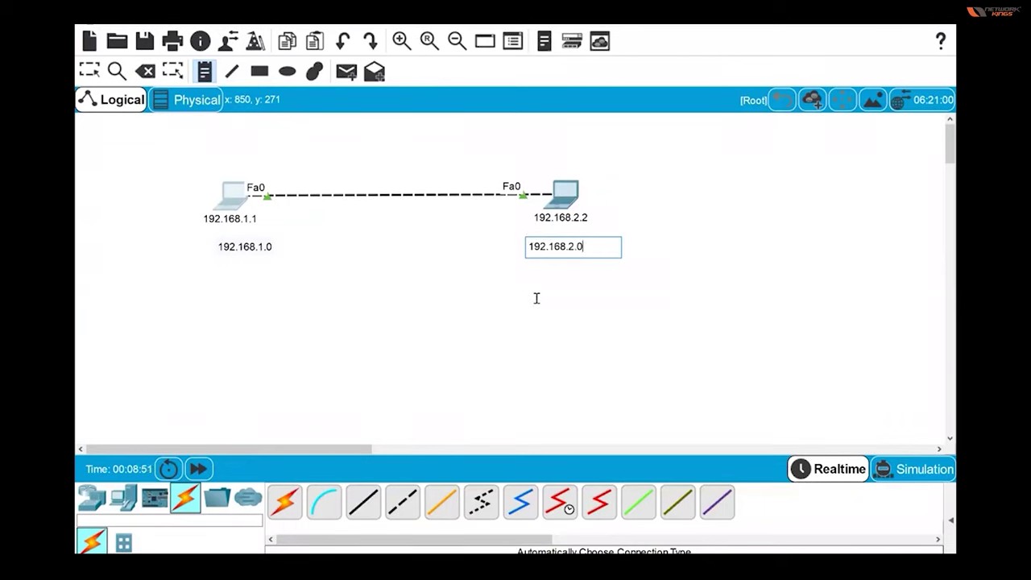
key(Escape)
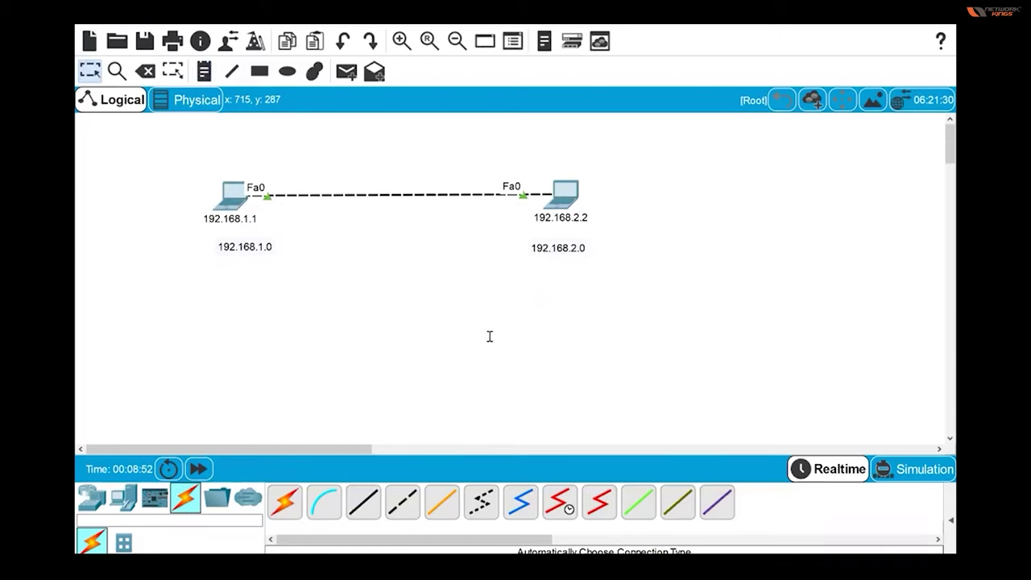
Browse the end-device and router lists, then cable PC0 to Switch0.
click(123, 497)
scroll(307, 400, right, 3)
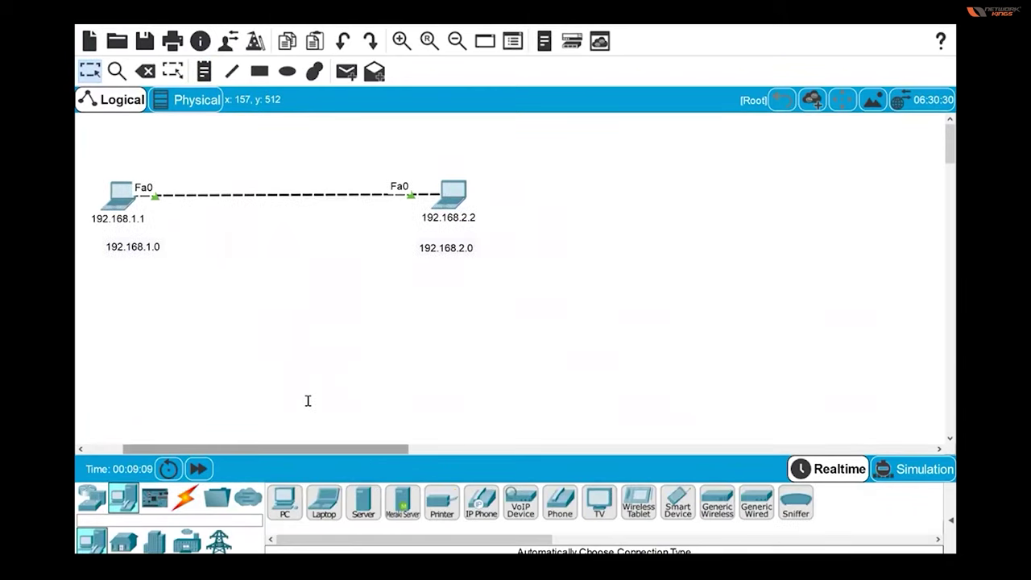
scroll(291, 352, left, 3)
scroll(290, 352, down, 2)
scroll(372, 373, up, 1)
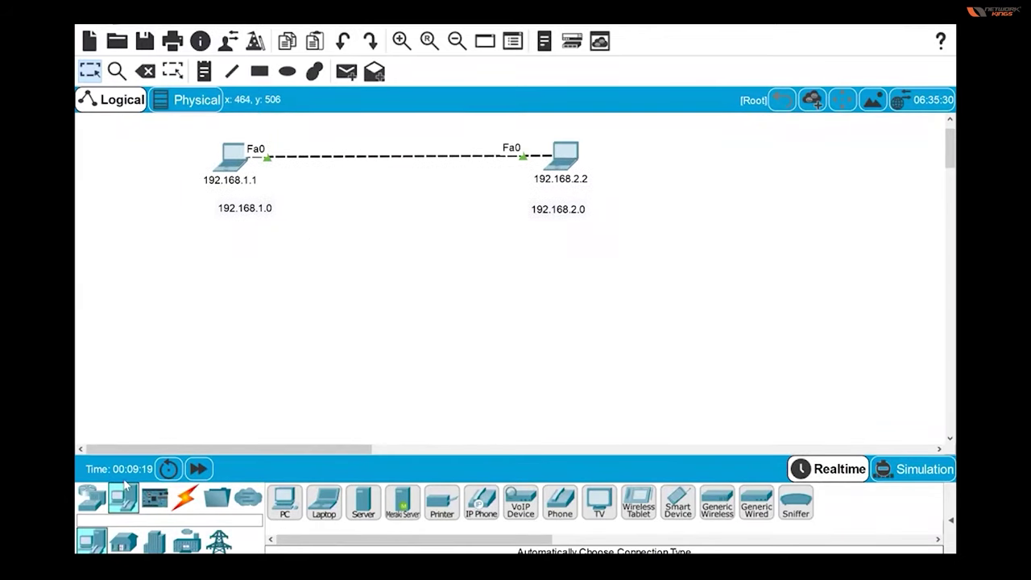
click(91, 497)
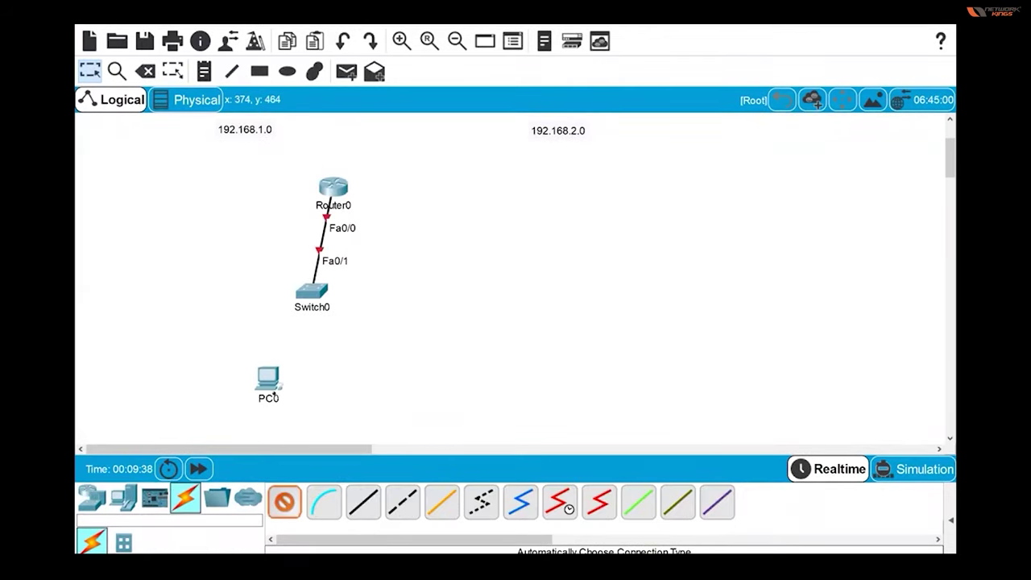
click(274, 392)
click(310, 294)
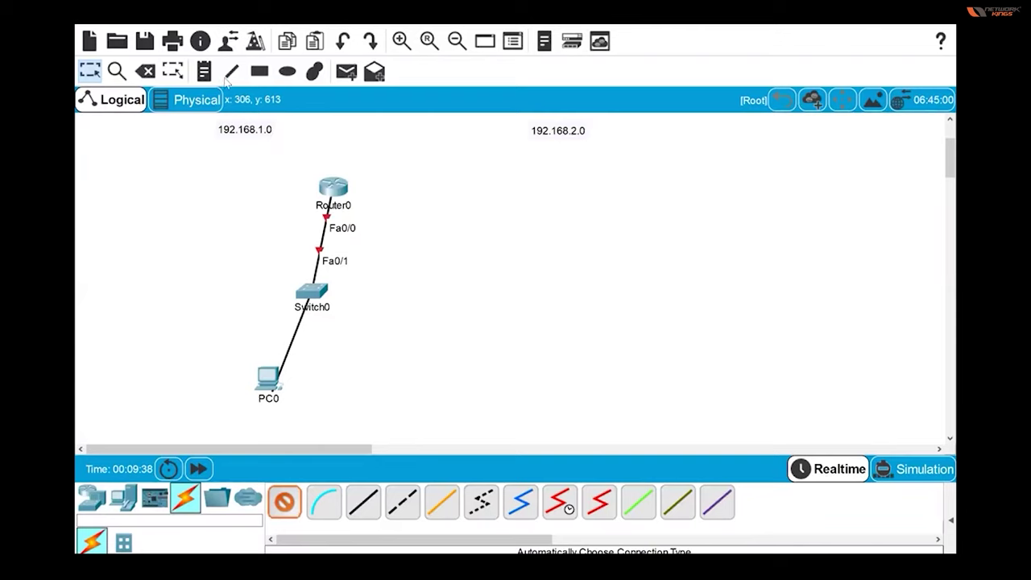
Note Router0 as 192.168.1.1 and label PC0 as 192.168.1.2.
key(n)
click(276, 221)
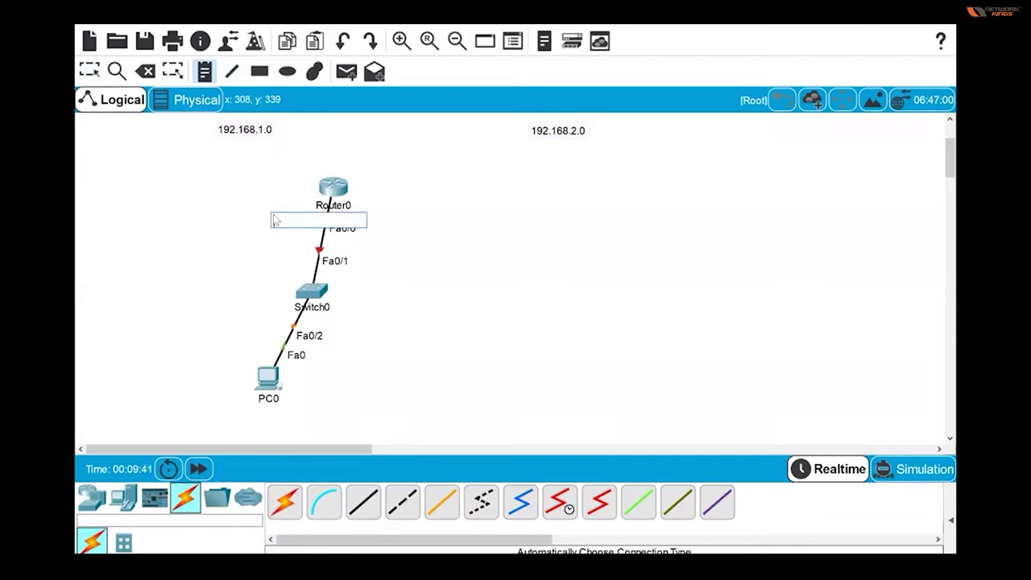
text(192.168.1.1)
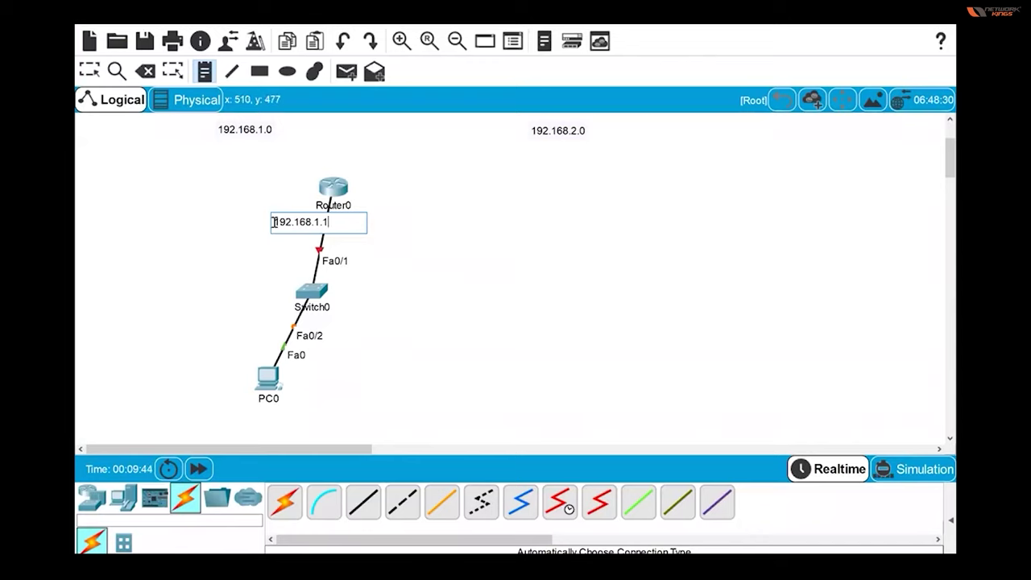
click(250, 401)
text(192.168.1.2)
click(451, 282)
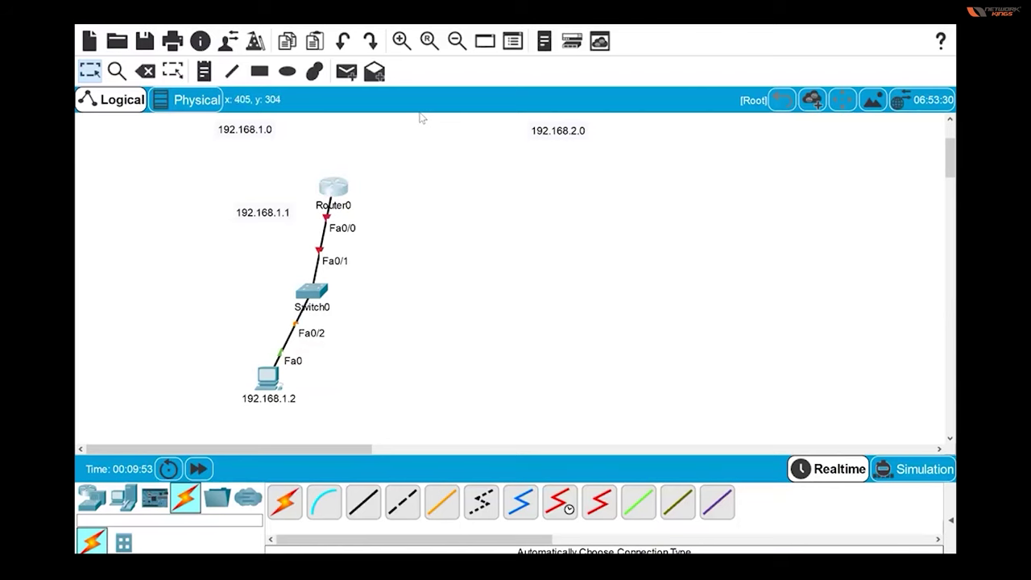
Assign Router0's FastEthernet0/0 the address 192.168.1.1 and bring it up with no shutdown.
click(332, 187)
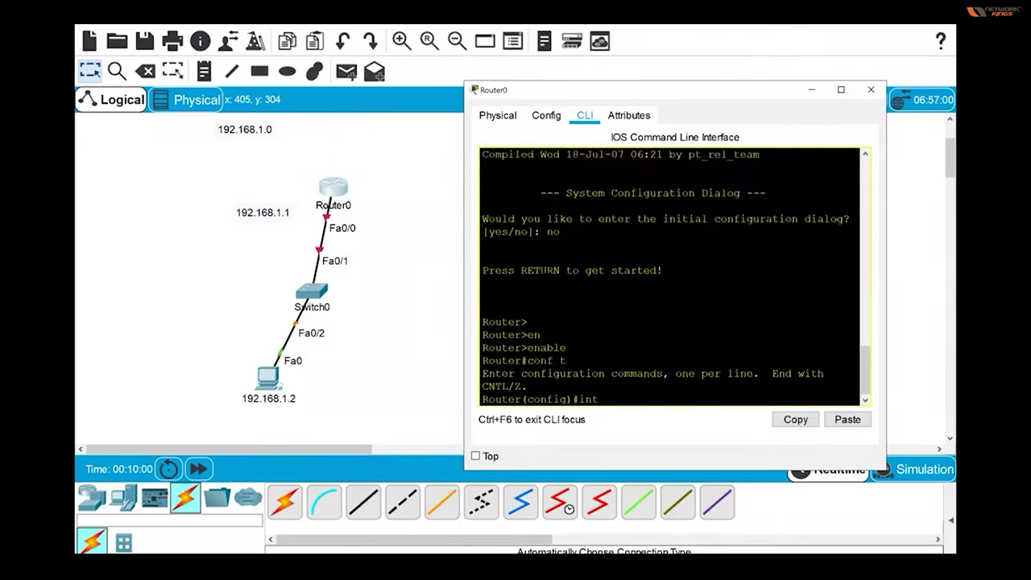
key(Tab)
text(192.168.1.1 255.255.2)
text(55.255.0)
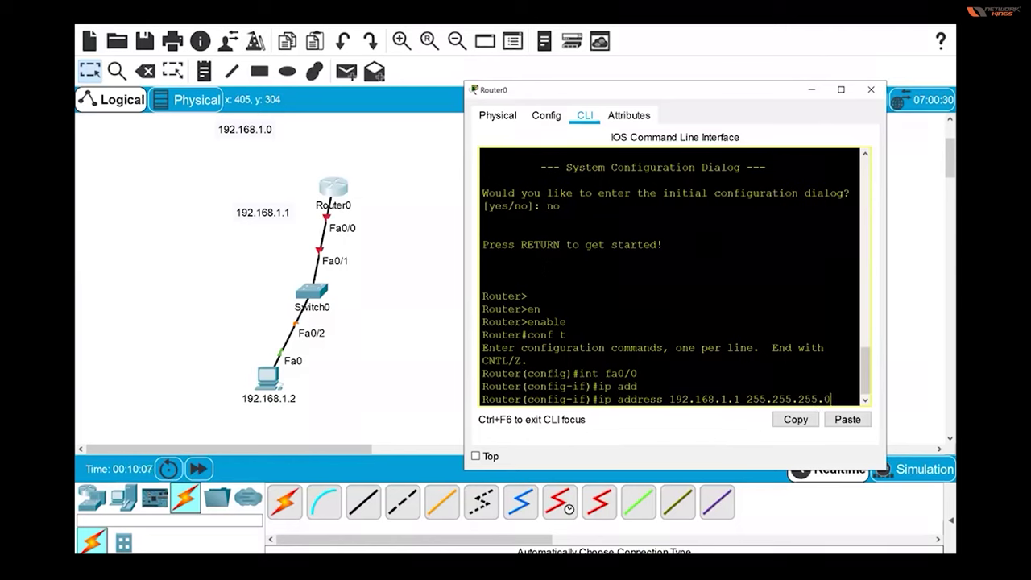
key(Return)
text(no shutdown)
key(Return)
key(Return)
key(Return)
key(Return)
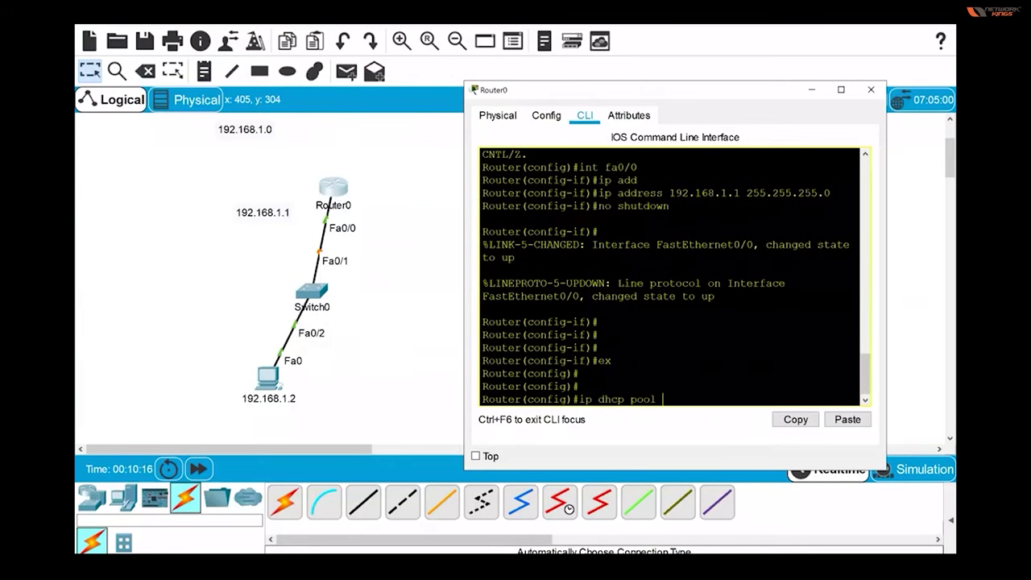
Create DHCP pool ABC with default-router 192.168.1.1 and network 192.168.1.0 255.255.255.0.
text(ABC)
key(Return)
text(de)
key(Tab)
text(192.168.1.1)
key(Return)
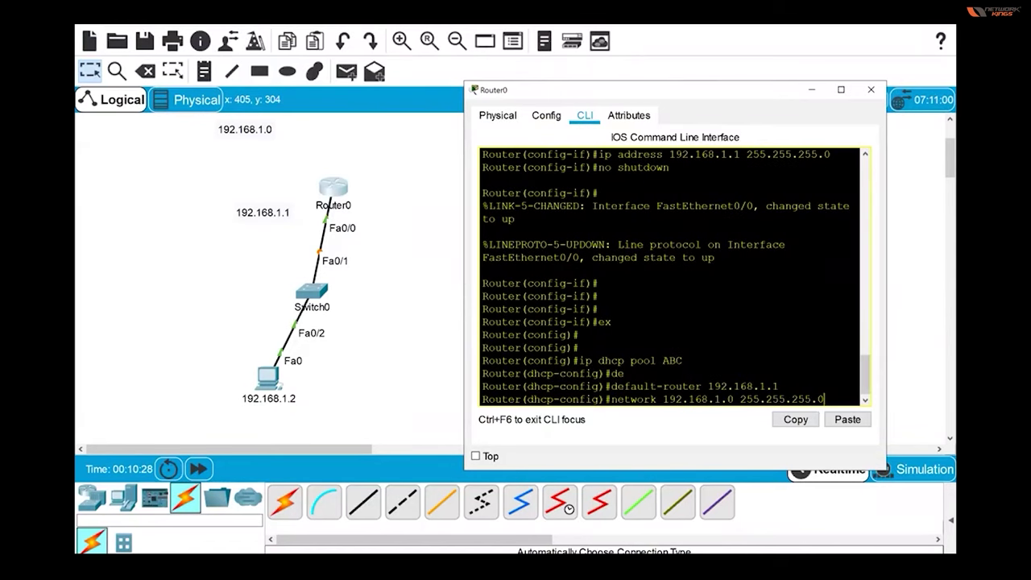
key(Return)
key(Return)
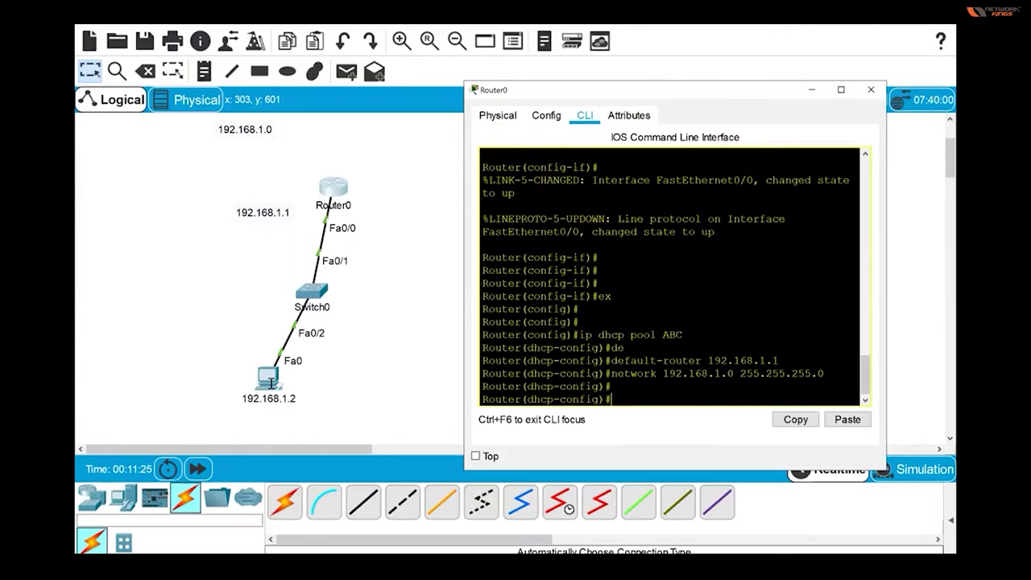
Minimize Router0's CLI and place the note 'Pc send discover msg to the network to find the dhcp server.'.
click(812, 90)
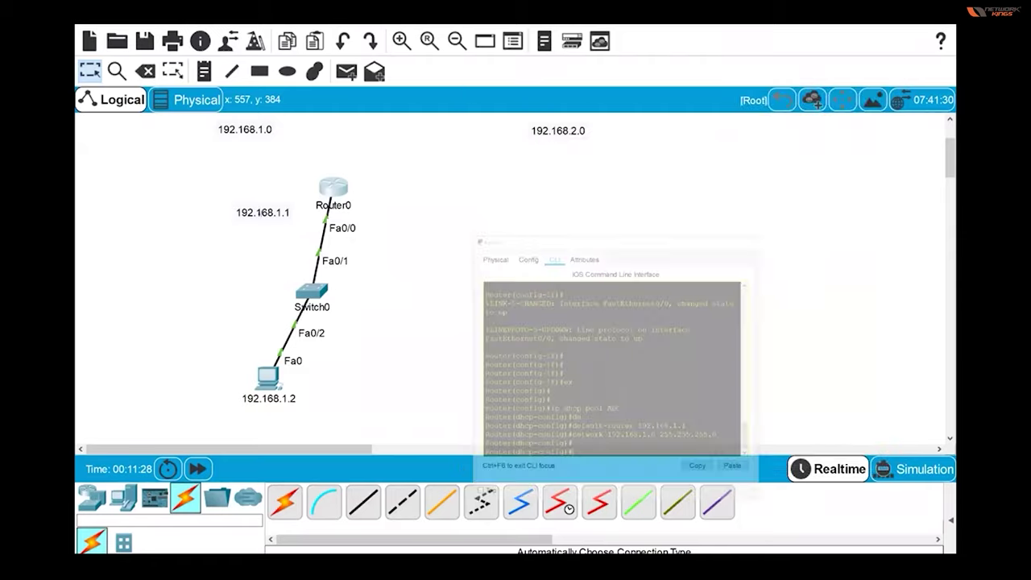
key(l)
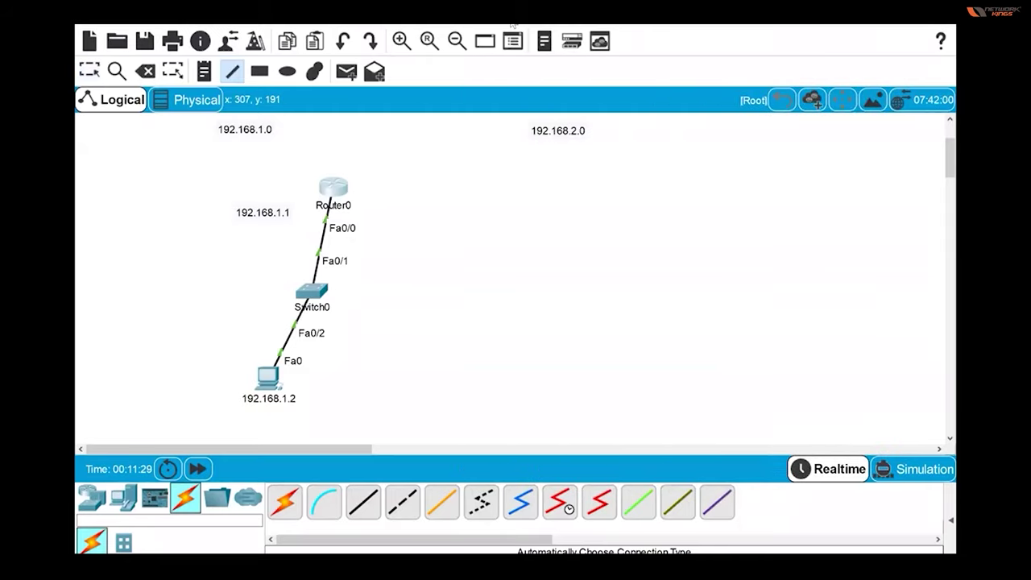
key(n)
click(424, 259)
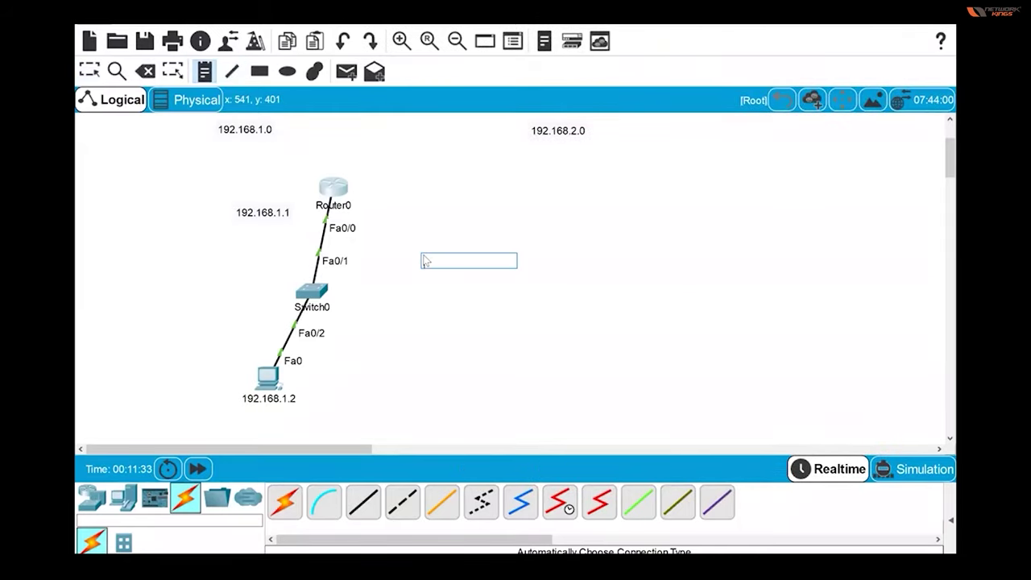
text(Pc send )
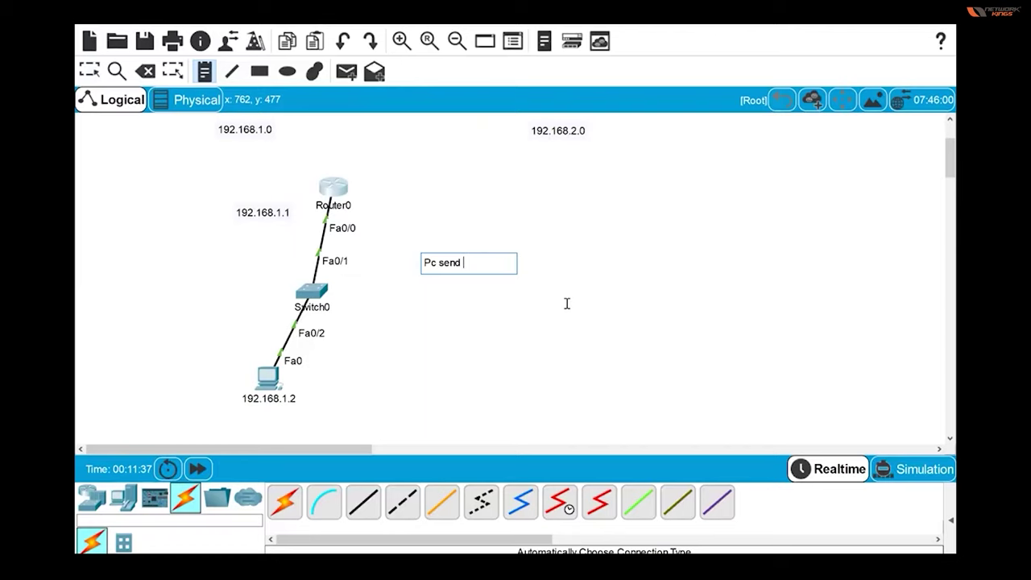
text(discover msg to)
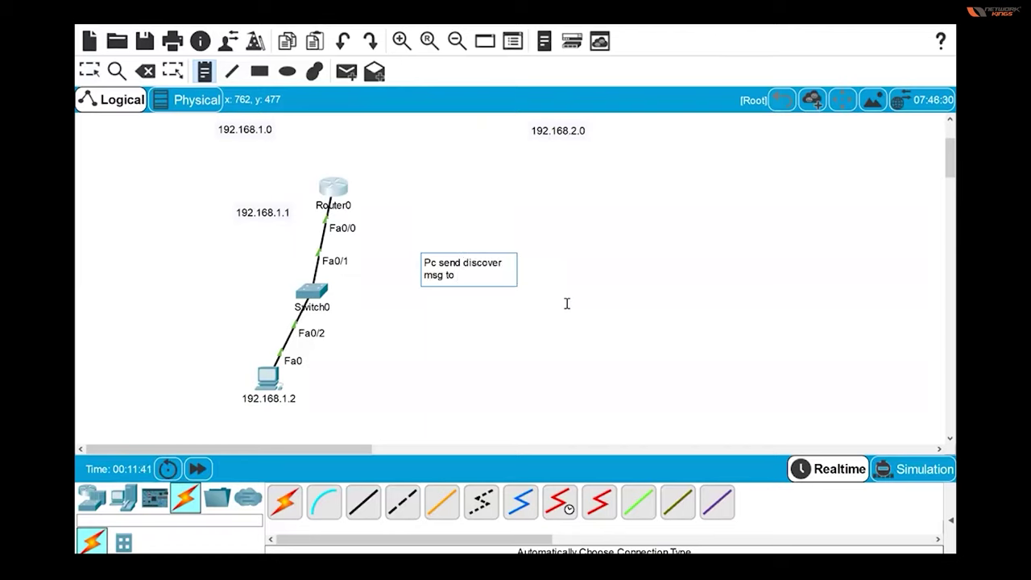
text( the network to find)
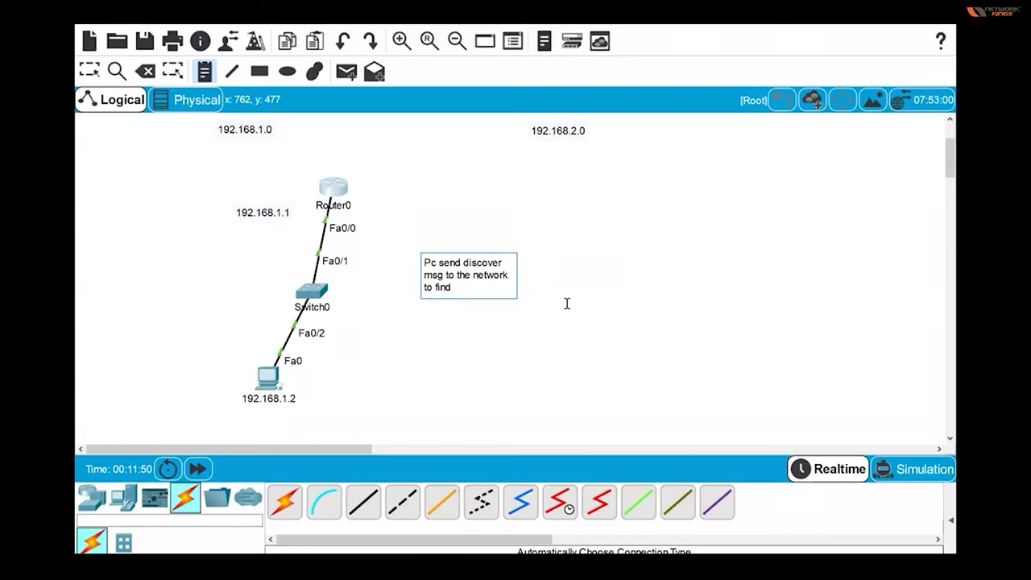
text( the dhcp server)
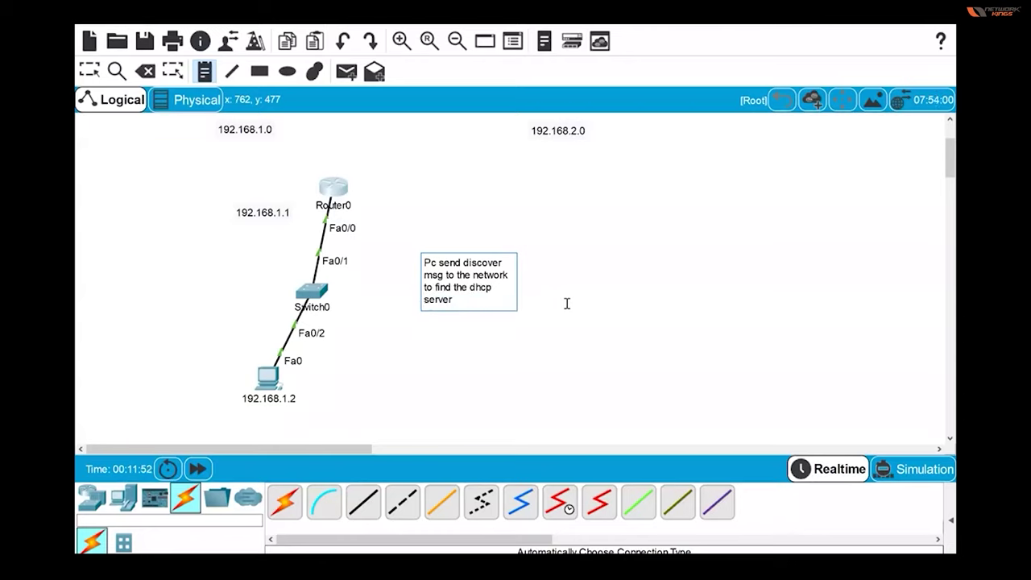
text(.)
click(644, 276)
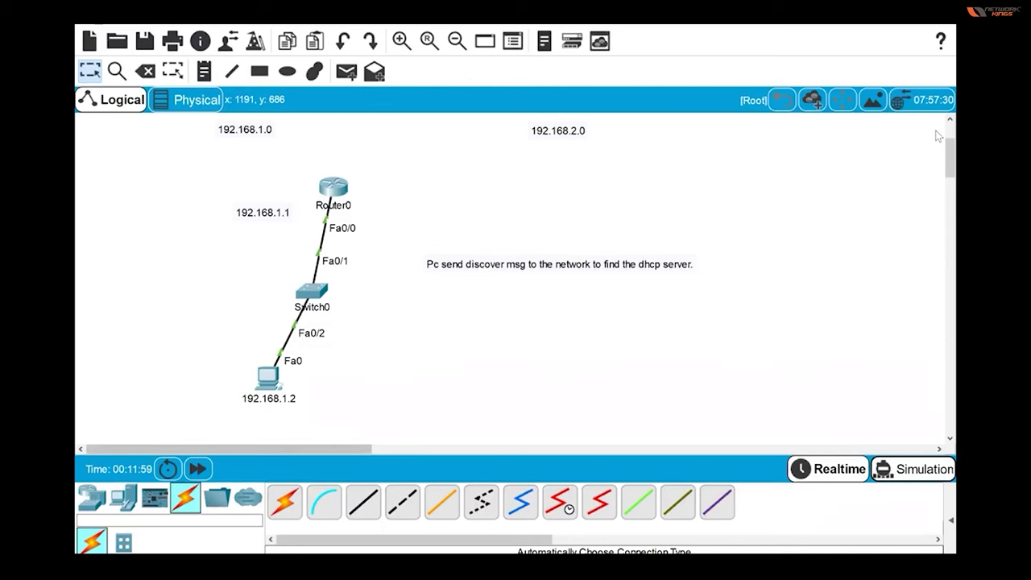
In Simulation mode, inspect the DHCP Discover packet's layers and step it forward to Router0.
key(shift+s)
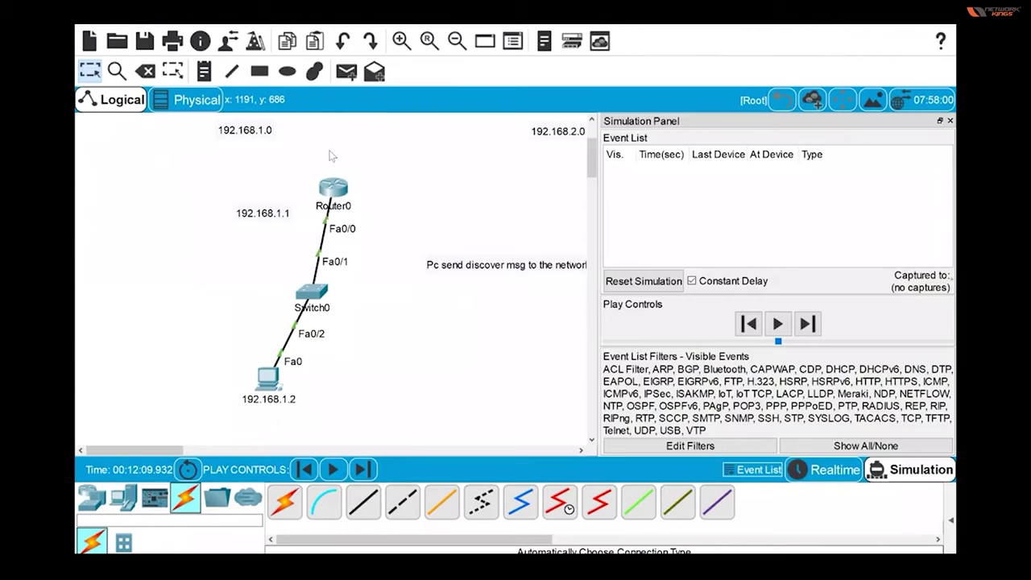
key(shift+e)
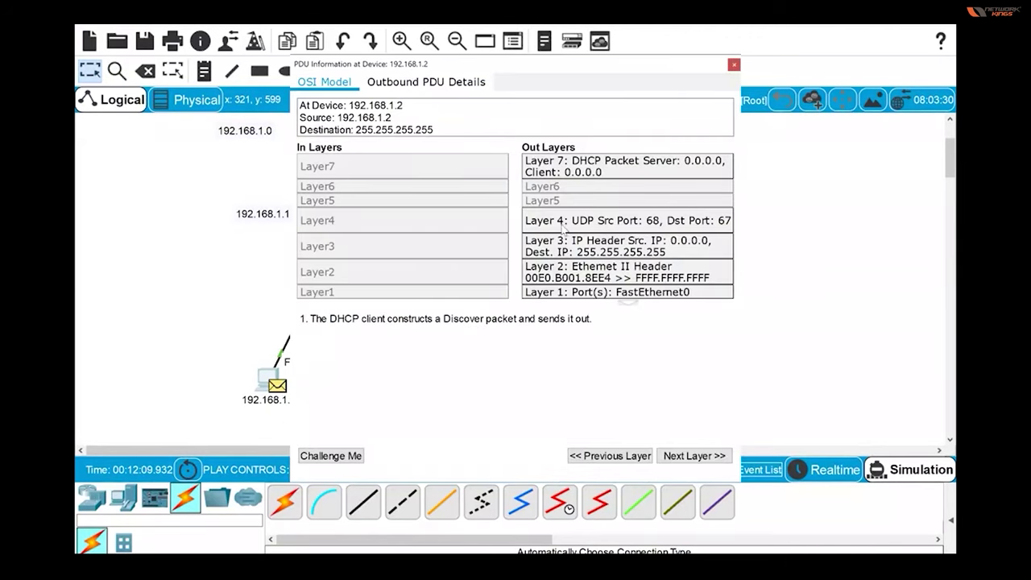
click(697, 456)
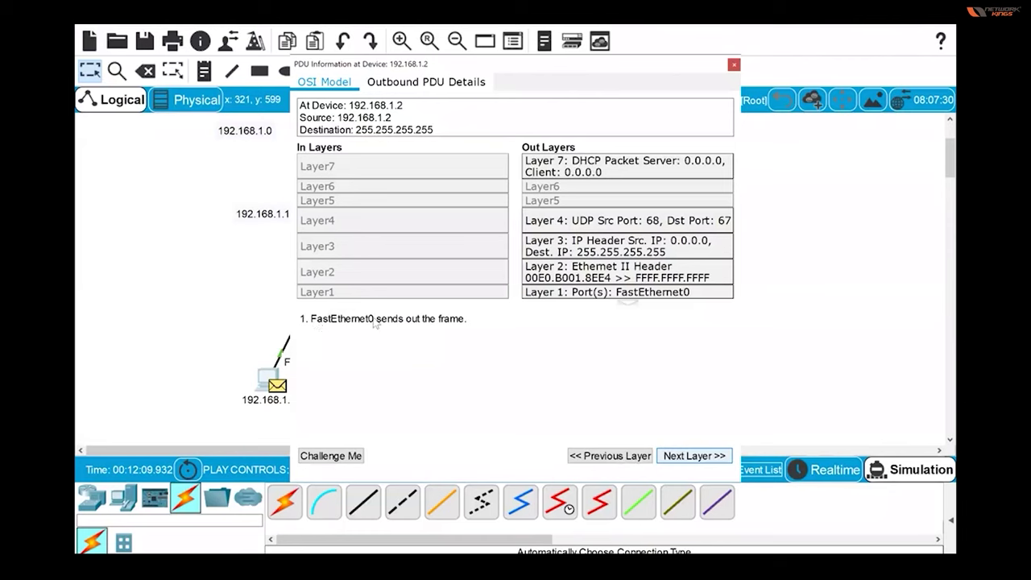
key(shift+Tab)
key(space)
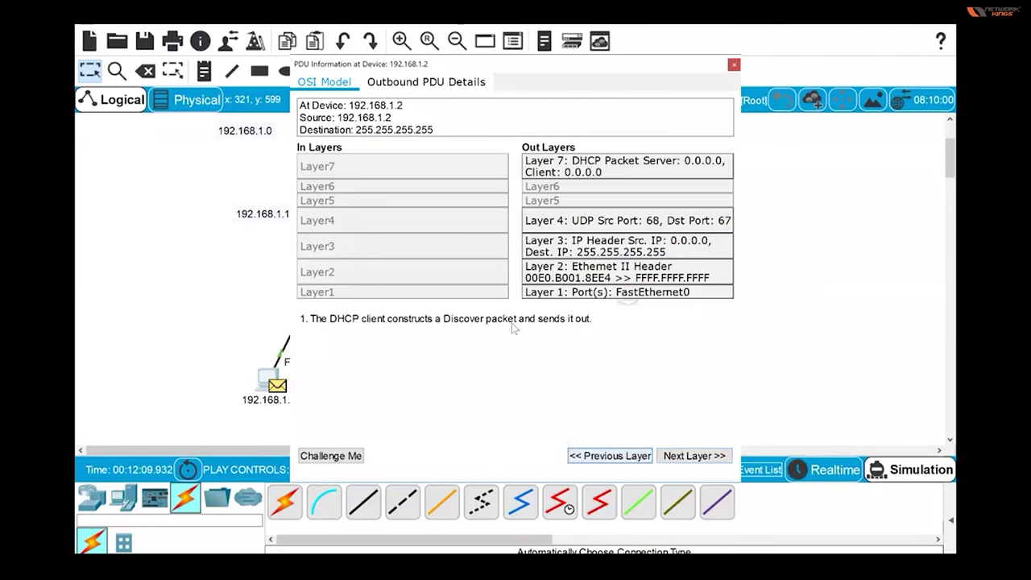
drag(311, 319, 465, 319)
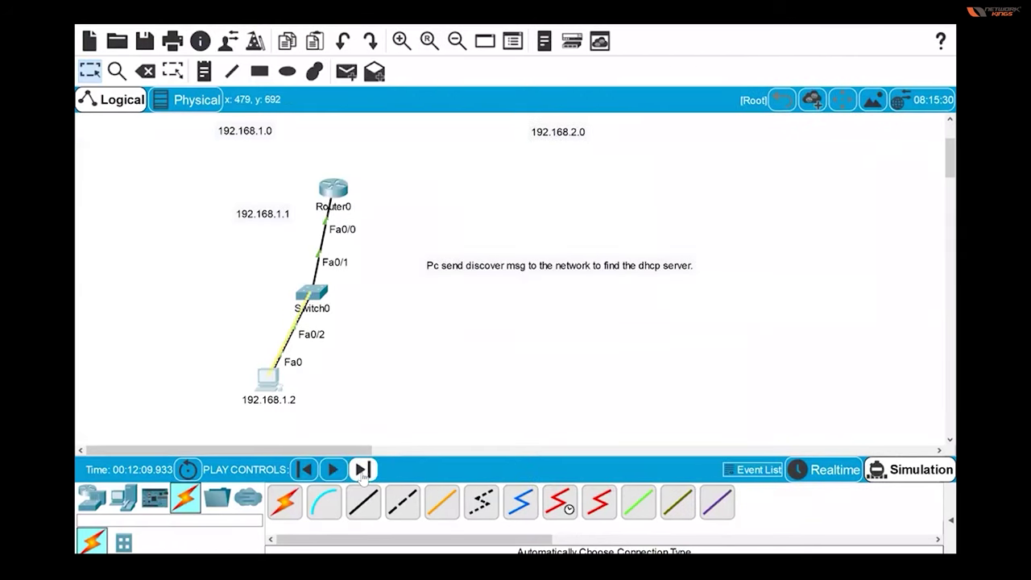
click(362, 470)
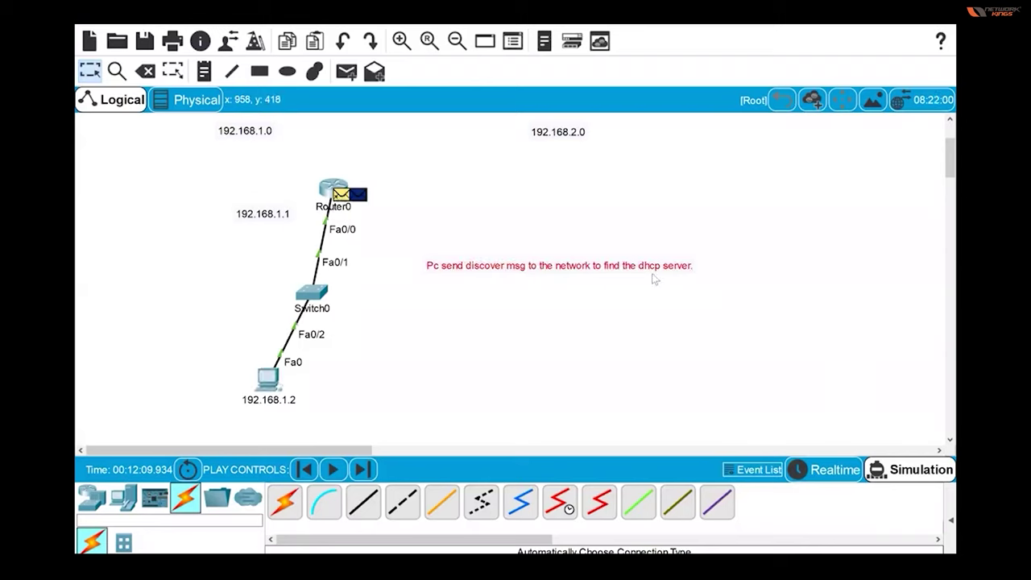
Begin a second DHCP note line describing the router offering an address from a pool.
double_click(525, 294)
text(Router send sp)
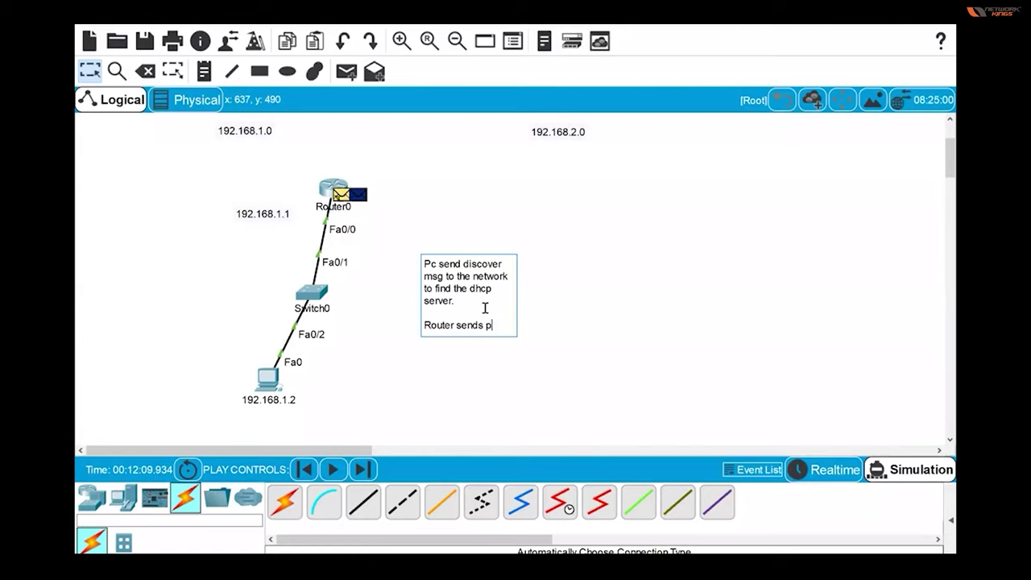
text(ol)
key(BackSpace)
key(BackSpace)
key(BackSpace)
text(a pool)
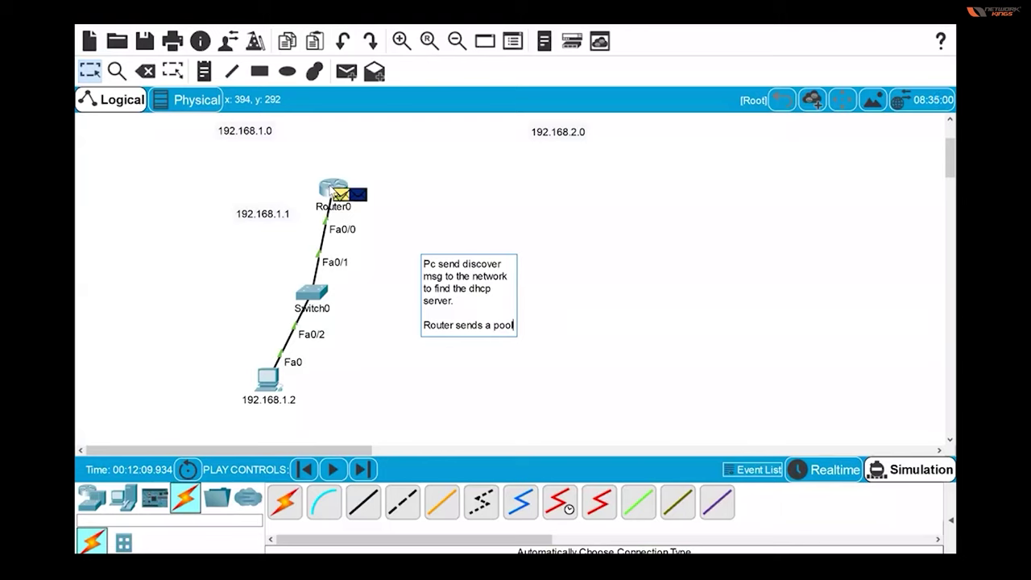
key(Return)
key(Return)
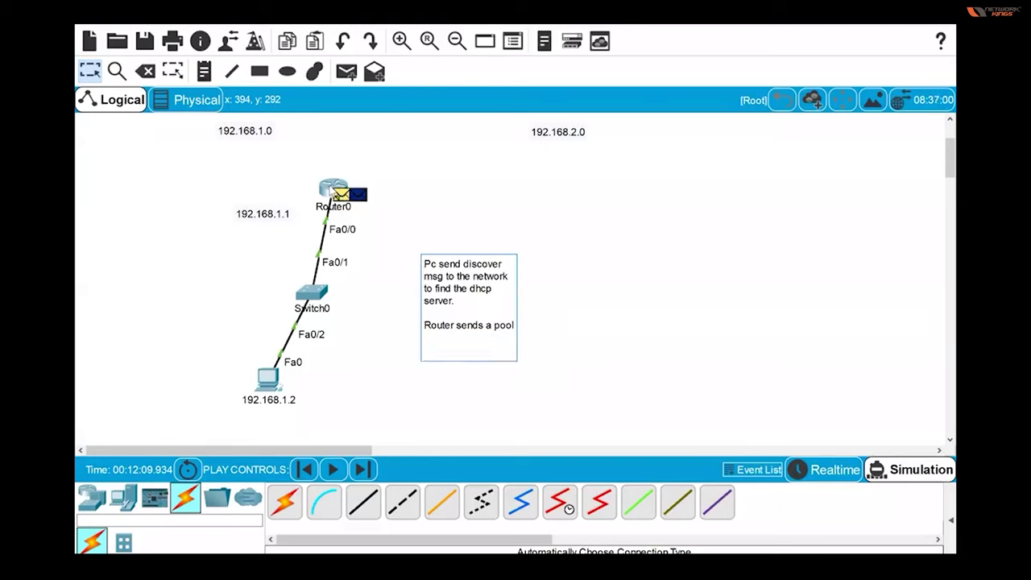
click(487, 324)
text(ip)
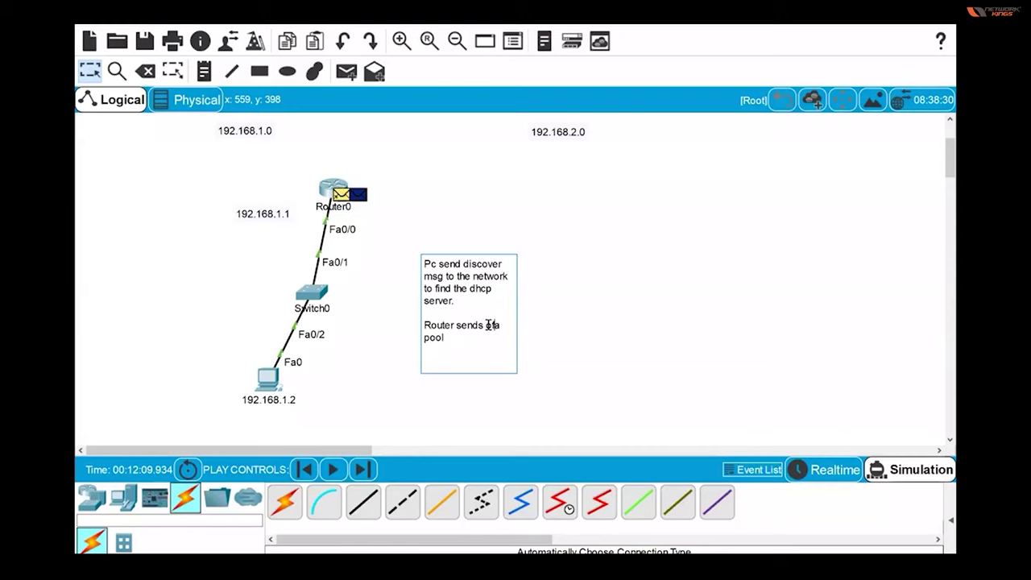
text(fers)
click(642, 274)
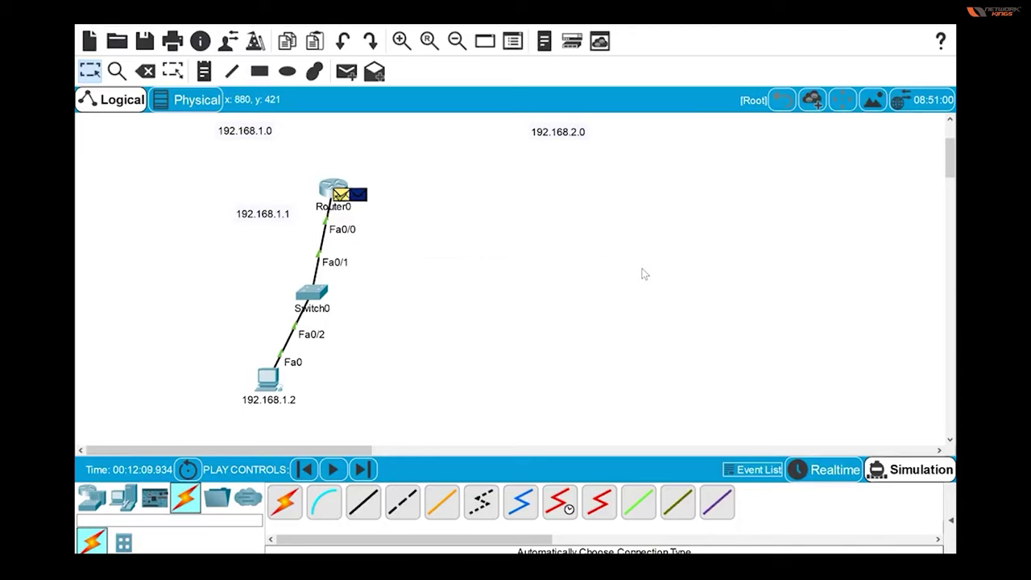
click(800, 382)
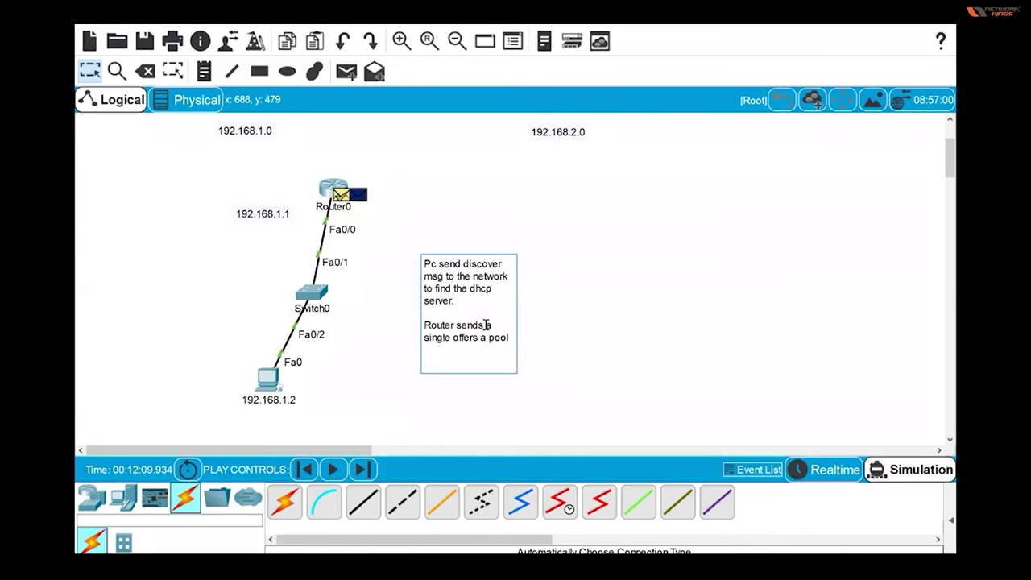
Reword the line to 'Router sends a offer message single ip from the dhcp pool'.
text(ip from the)
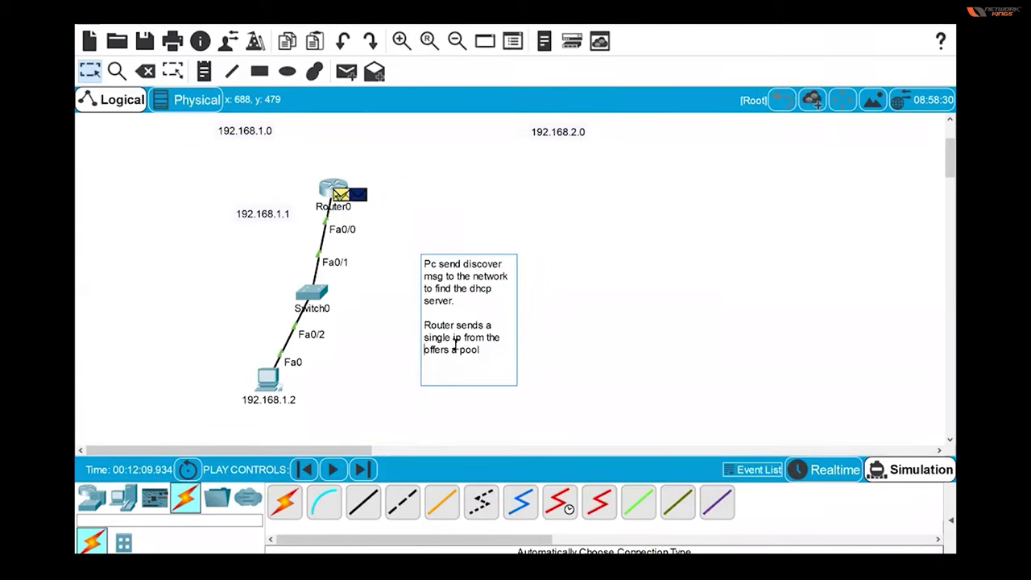
drag(457, 349, 424, 349)
text(dhcp)
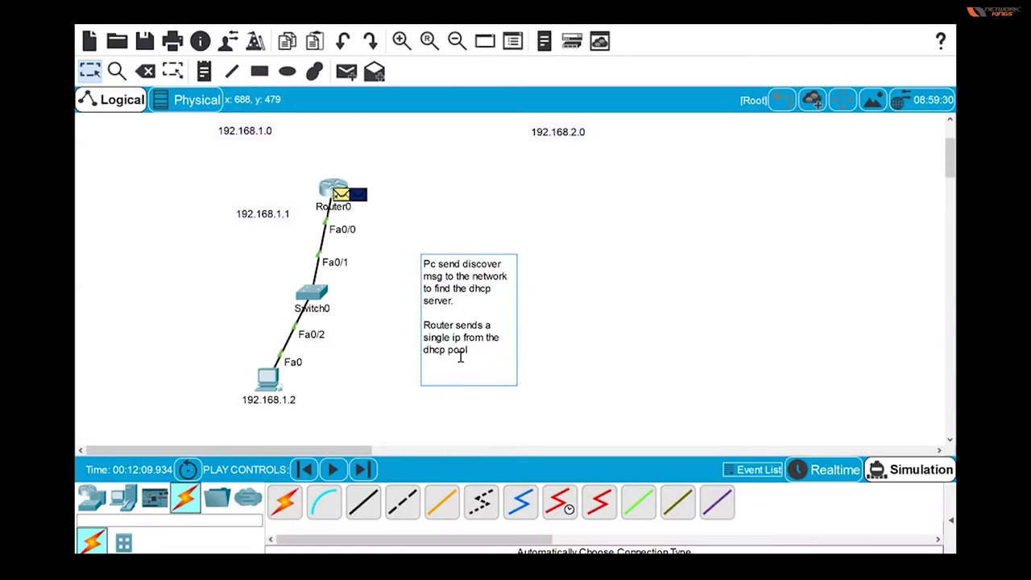
click(557, 319)
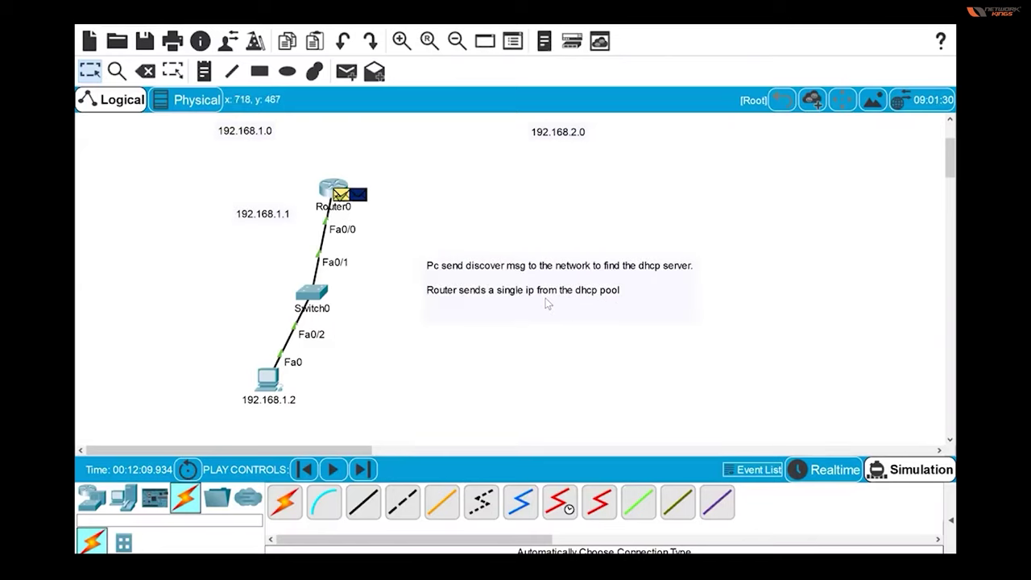
click(615, 297)
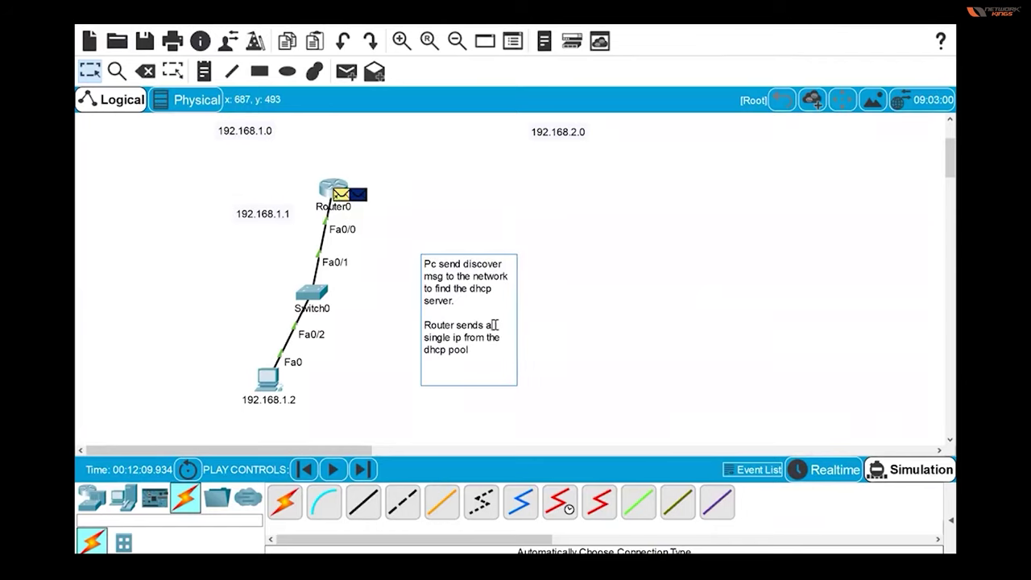
text(offer message)
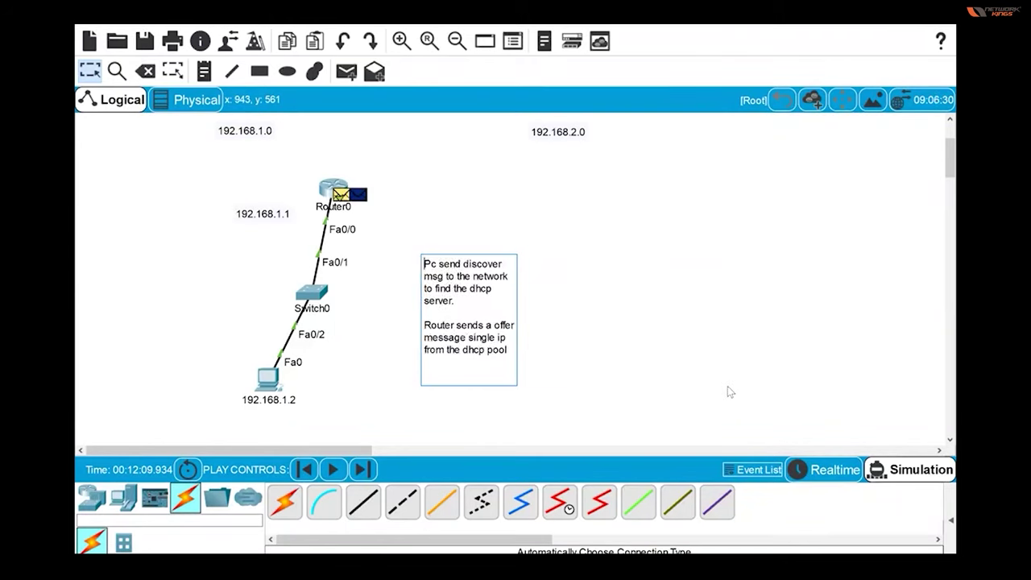
click(727, 386)
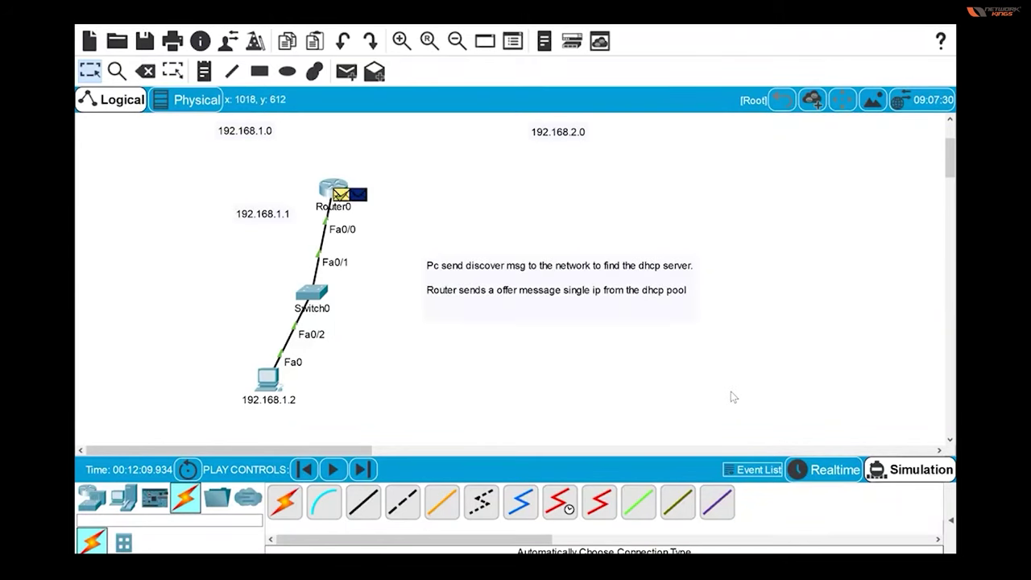
Append 'PC sends request msg to the dhcp server to provide the offered iP' to the DHCP note.
click(502, 328)
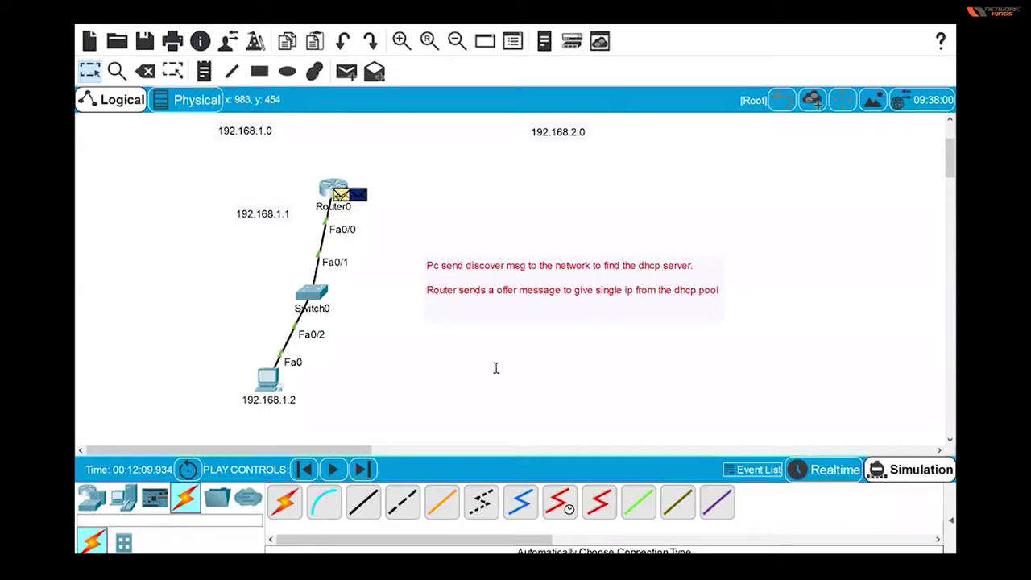
click(489, 370)
click(488, 370)
key(Return)
key(Return)
text(PC sends request )
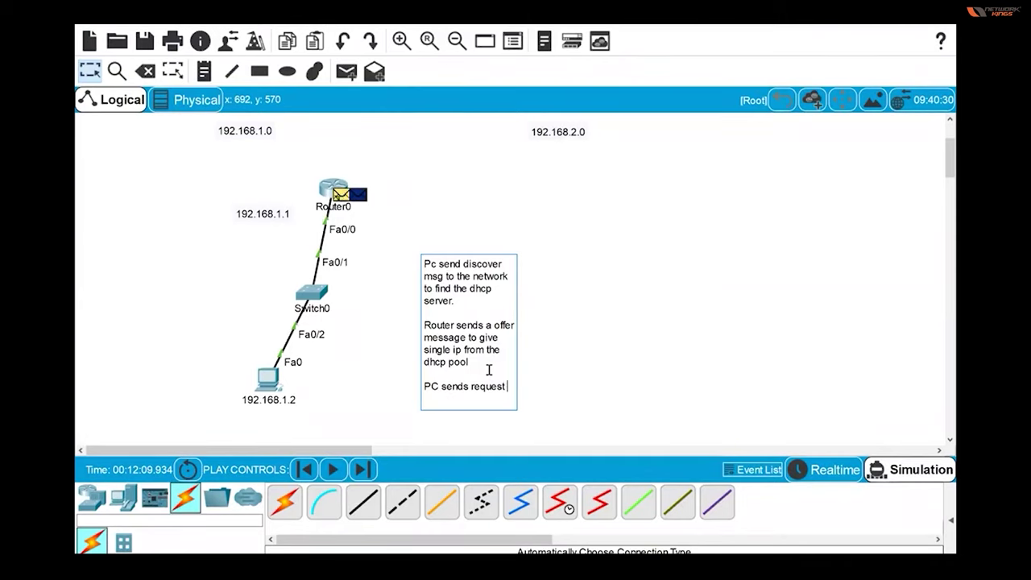
text(msg to the dhcp server to provide the offered)
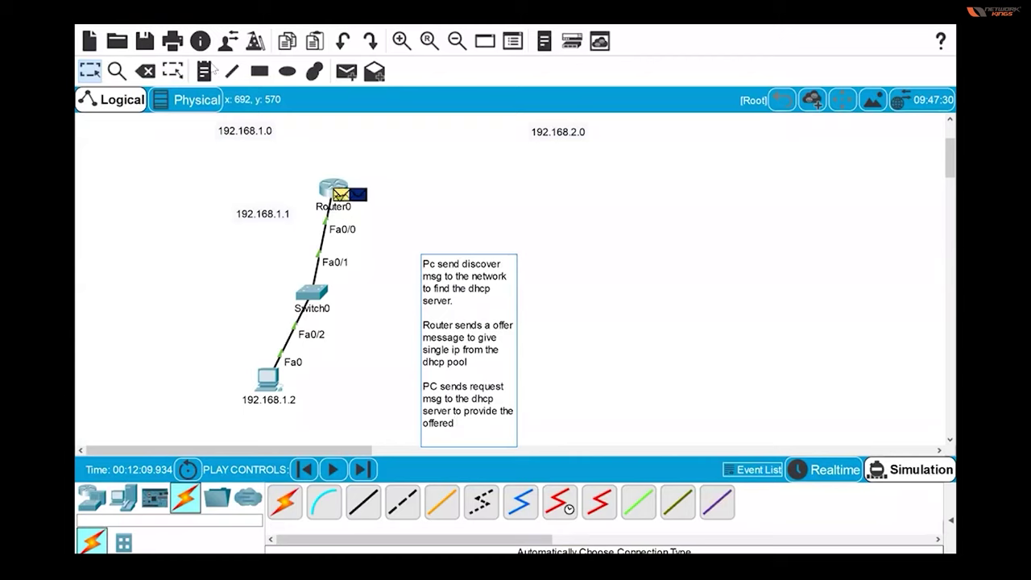
text( i)
text(P)
click(218, 276)
Add a new '192.168.1.2' text note beside Switch0.
click(216, 278)
text(82)
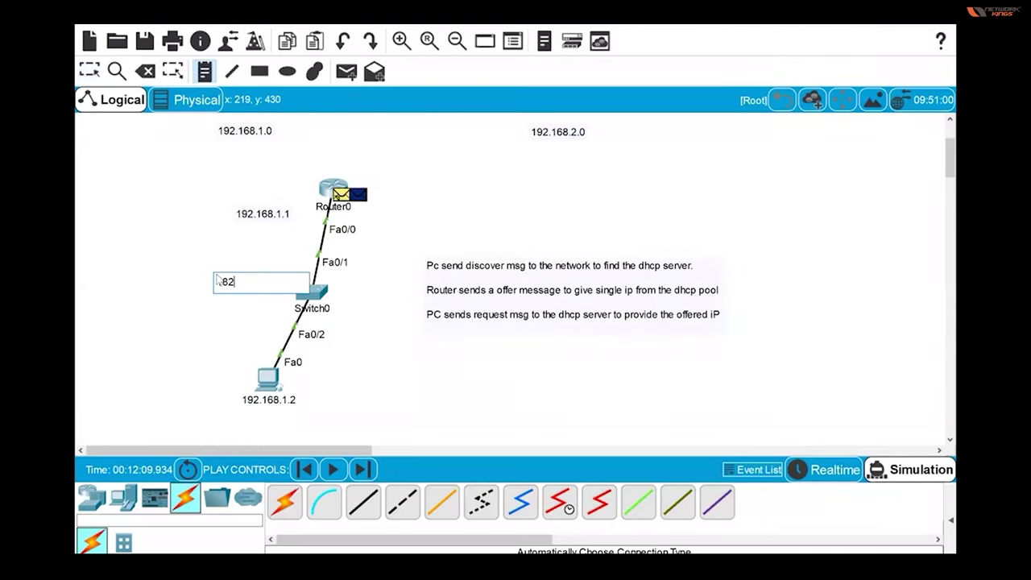
key(BackSpace)
key(BackSpace)
text(192.168.1.2)
key(Escape)
Move the 192.168.1.2 note onto the PC and append 'Router sends ack msg with the configuration'.
mouse_move(272, 393)
mouse_down()
mouse_move(268, 414)
mouse_move(266, 402)
mouse_up()
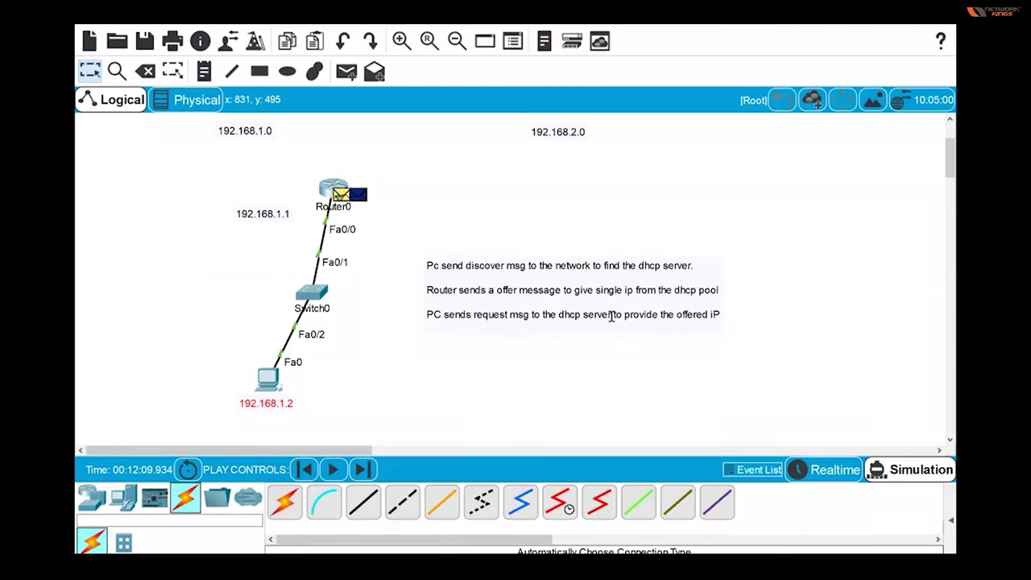
double_click(722, 313)
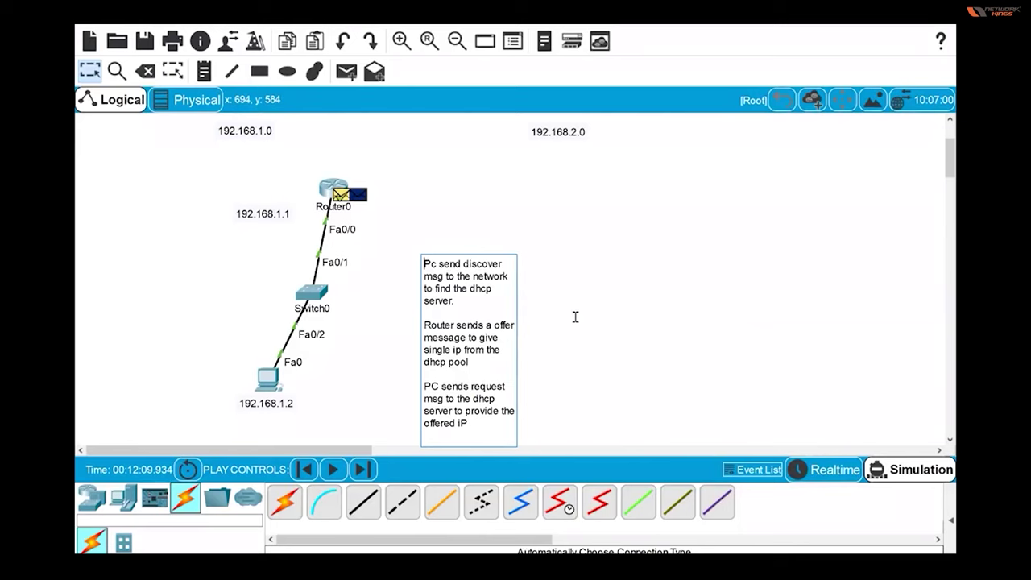
click(526, 341)
key(Return)
key(Return)
text(Router)
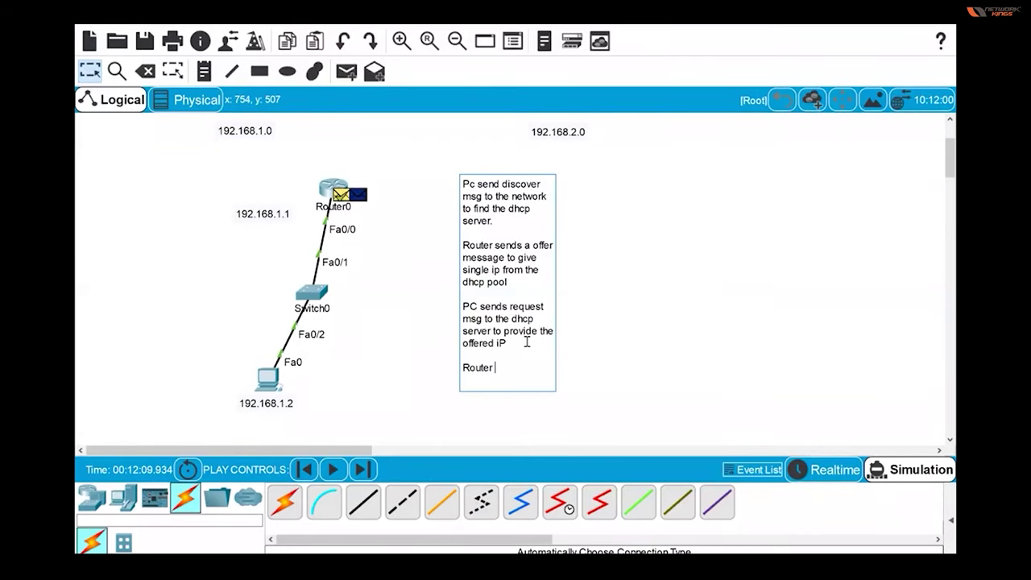
text( sends ack msg with the configuration)
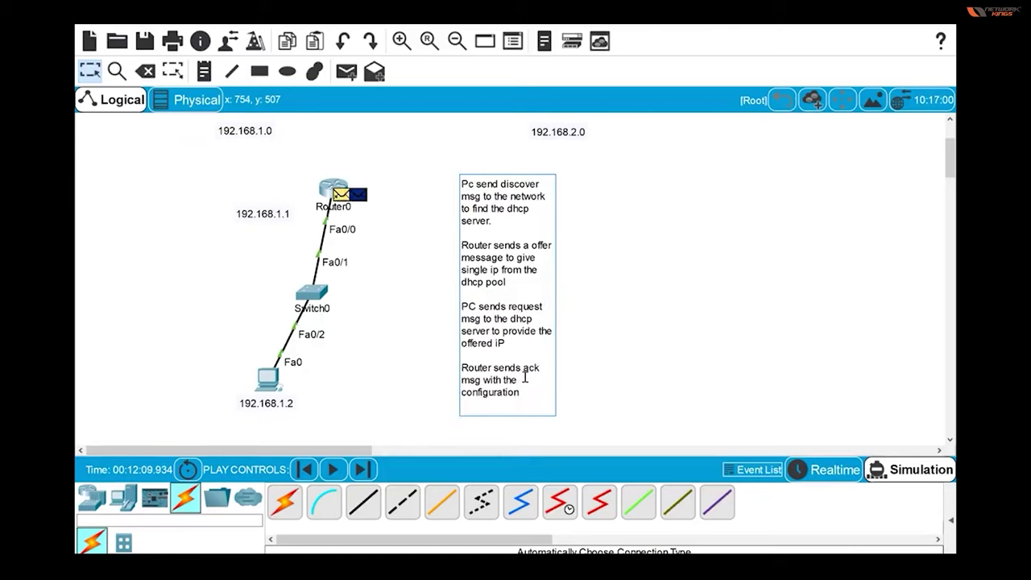
click(708, 359)
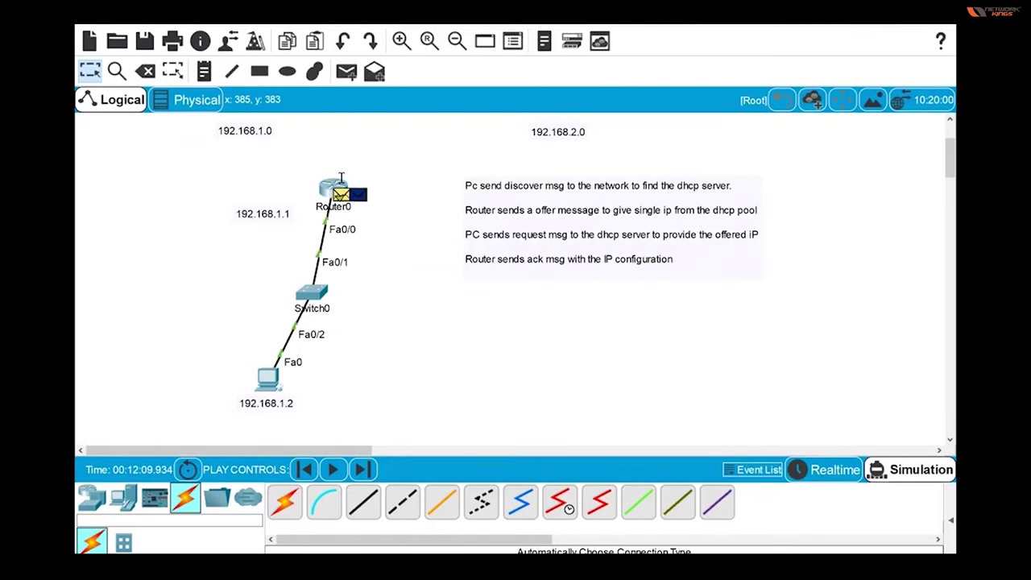
Check the PC's IP Configuration shows the DHCP address 192.168.1.3, moving the window aside.
mouse_move(341, 177)
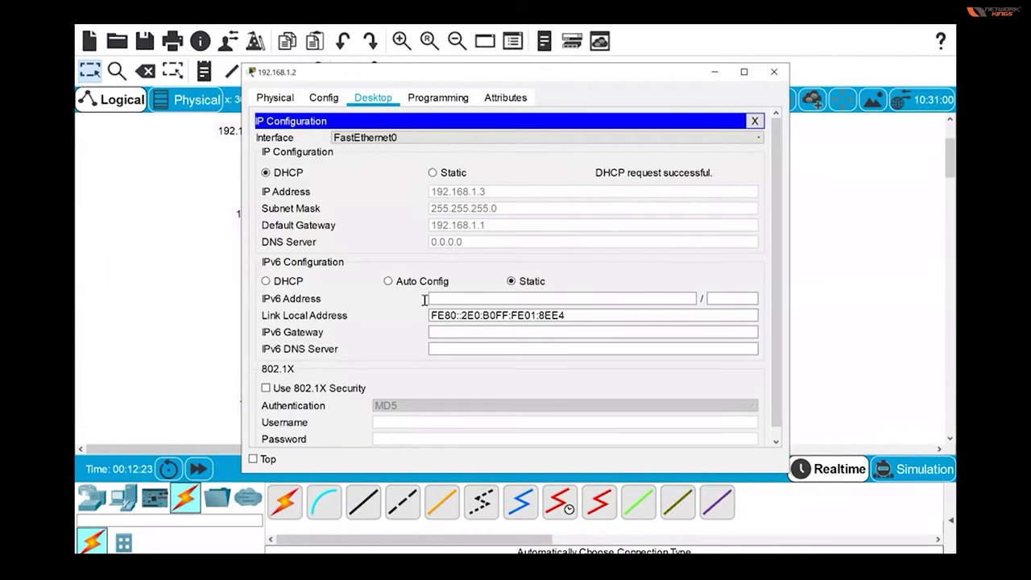
drag(515, 72, 835, 95)
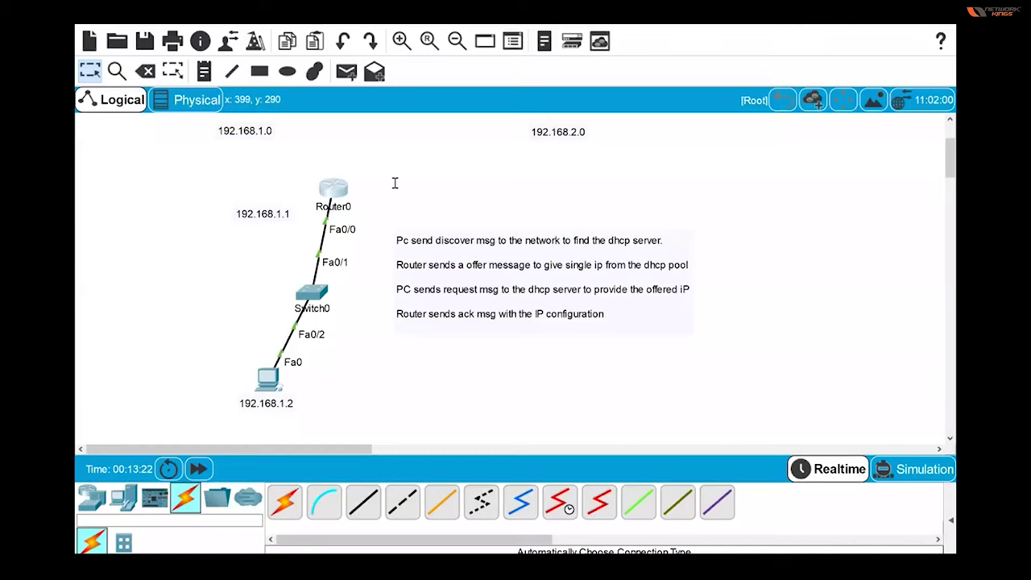
Add a 'Ground floor' note above Router0 and a '12th floor' note below the PC.
click(325, 162)
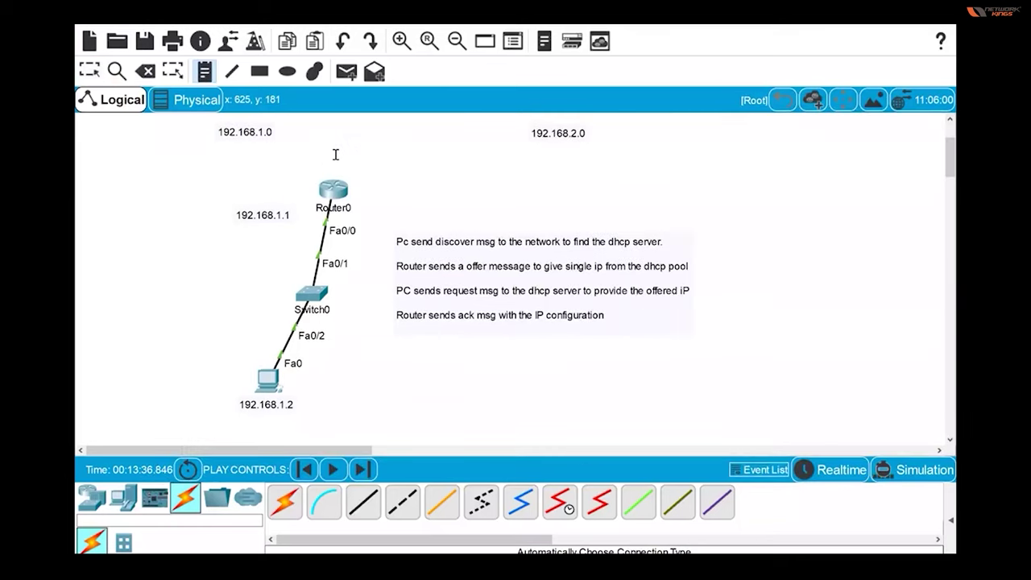
click(330, 169)
text(Ground floor)
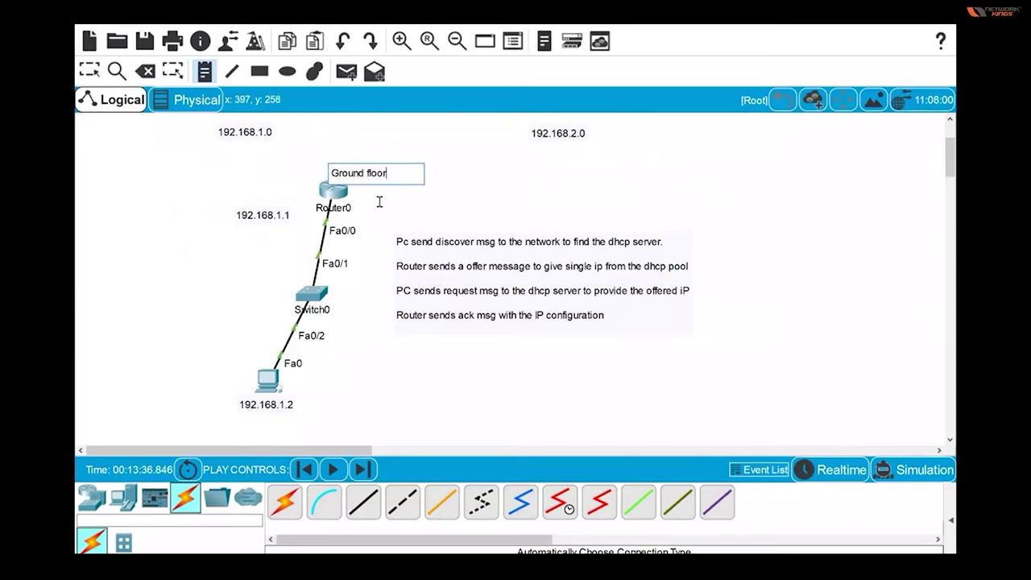
click(310, 406)
text(2th floor)
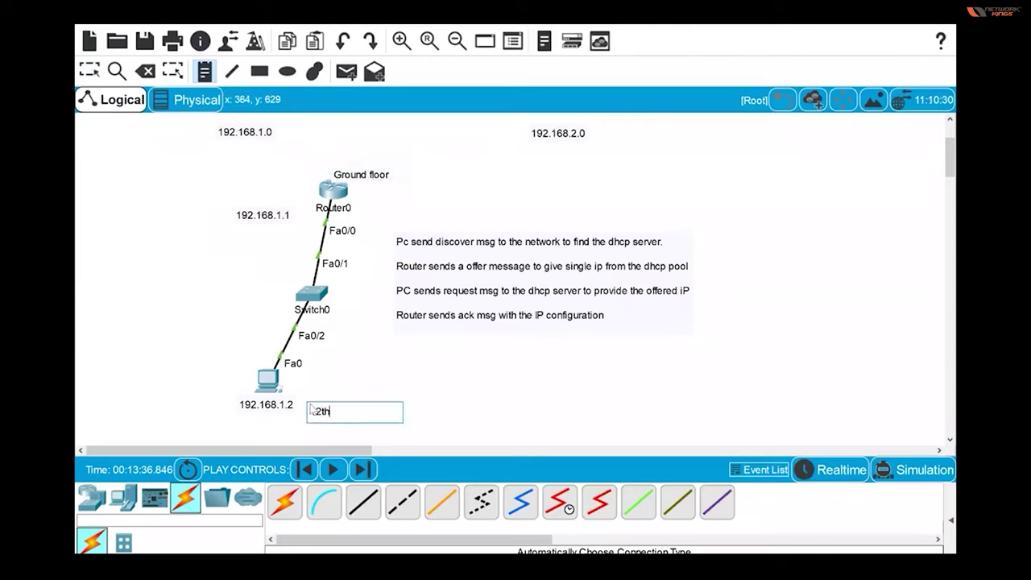
key(Escape)
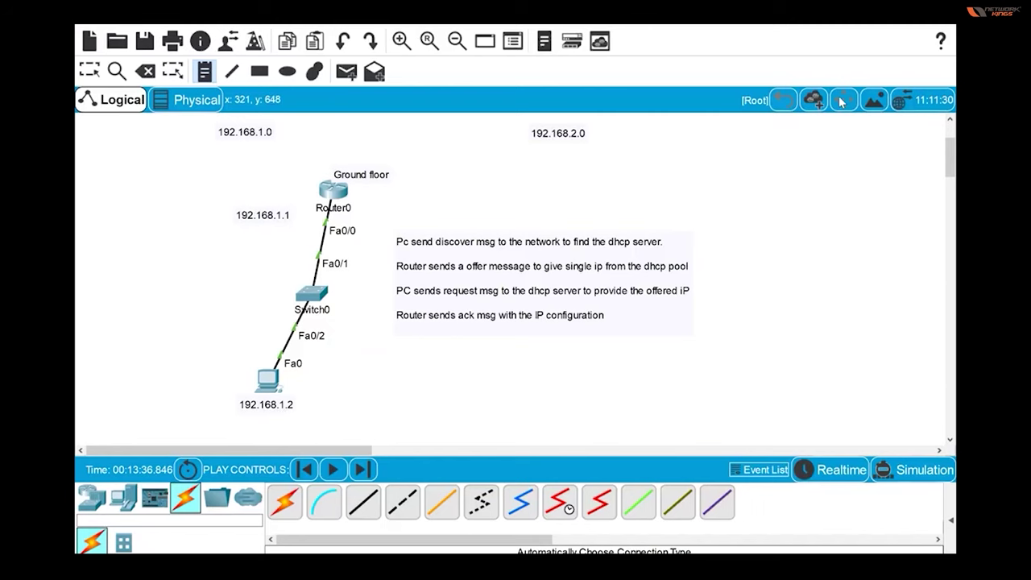
key(Escape)
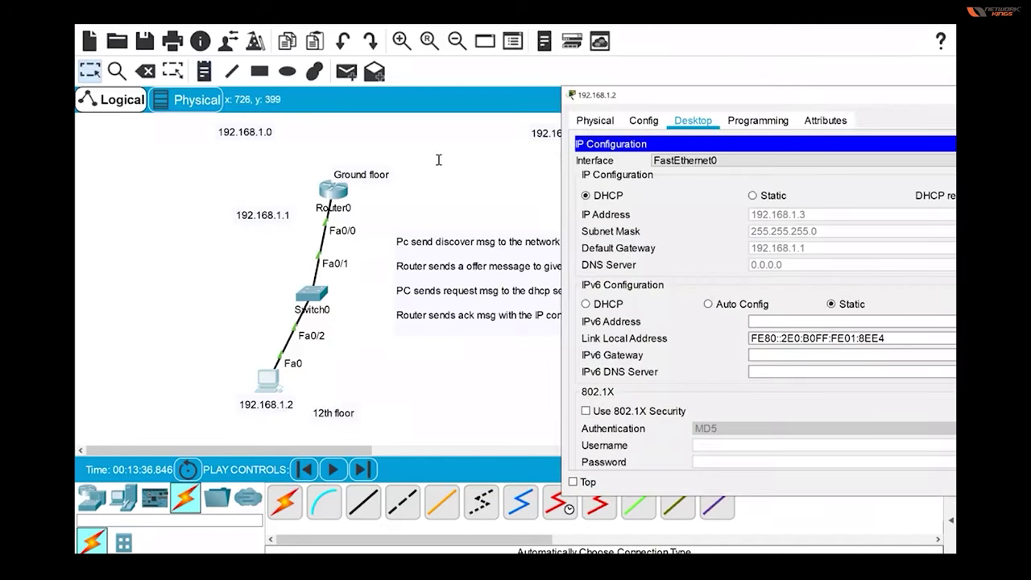
Close the PC's IP configuration window and bring Router0's CLI to the front.
click(272, 389)
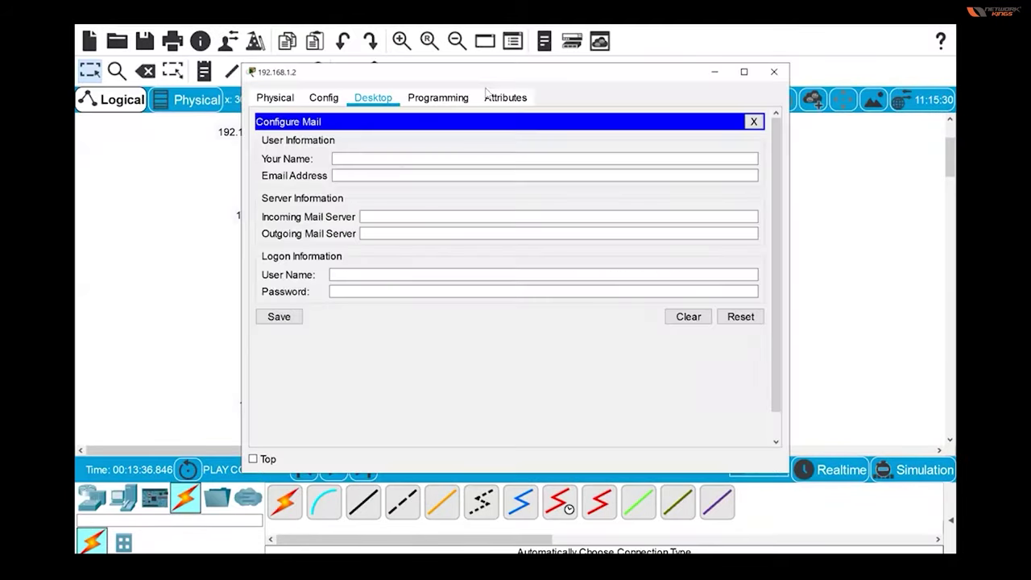
click(753, 121)
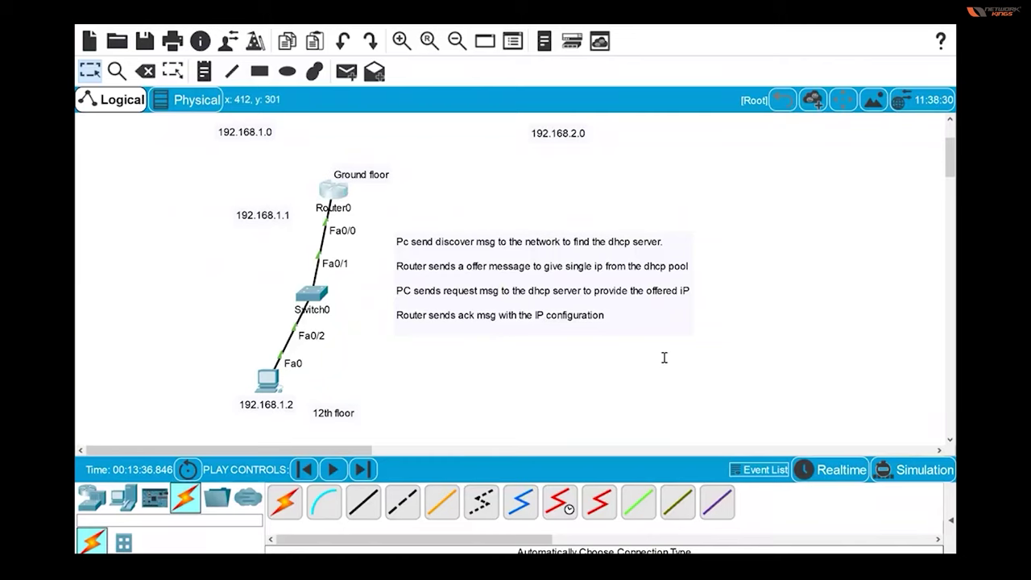
key(alt+Tab)
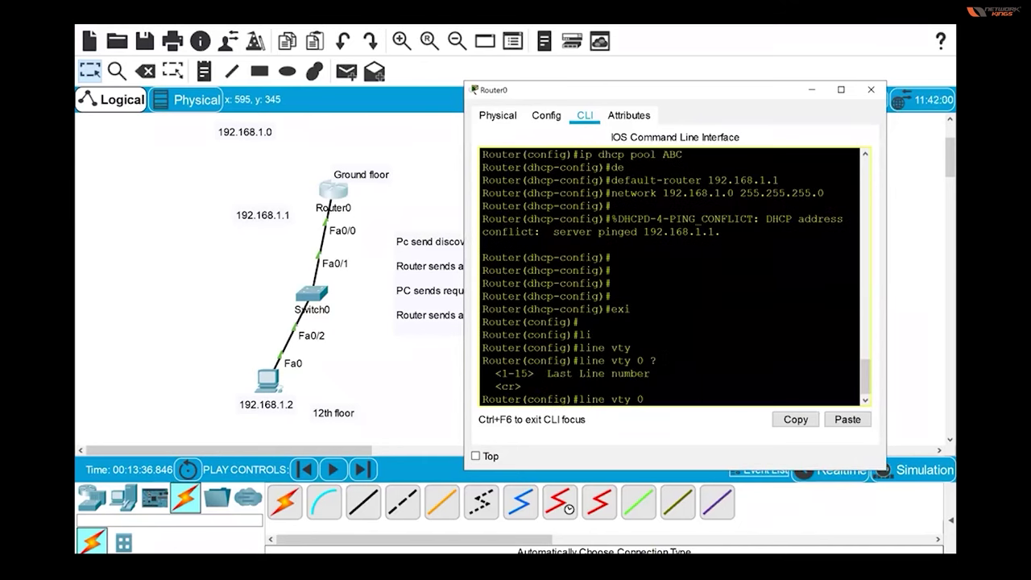
Set VTY lines 0 4 to login local, then create a local username and password.
key(Return)
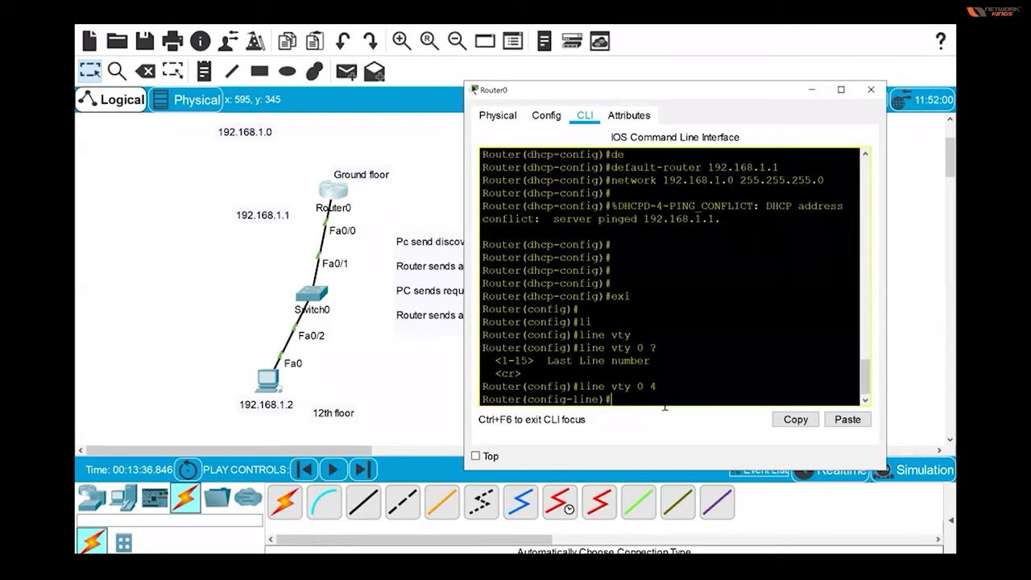
key(Return)
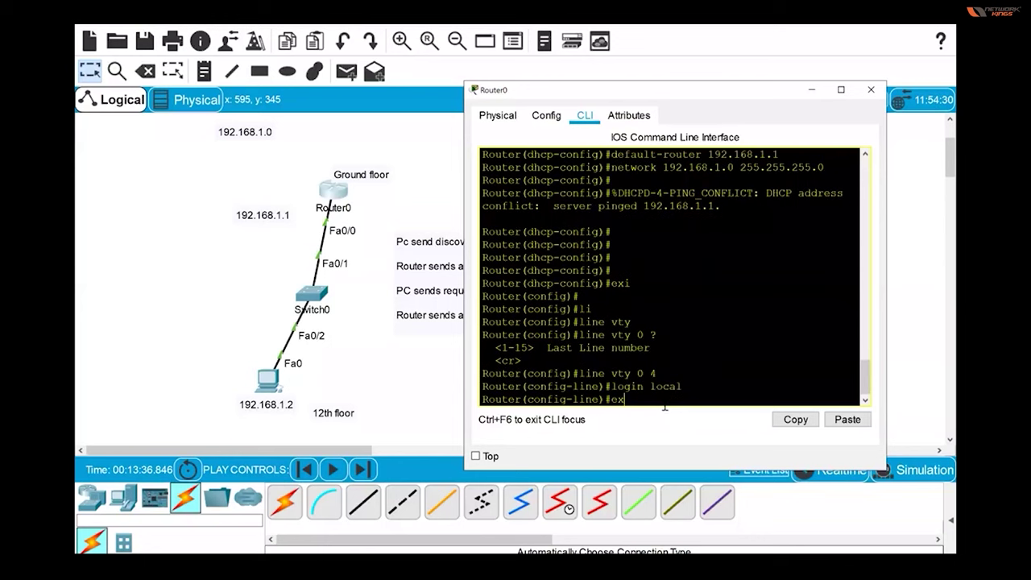
key(Return)
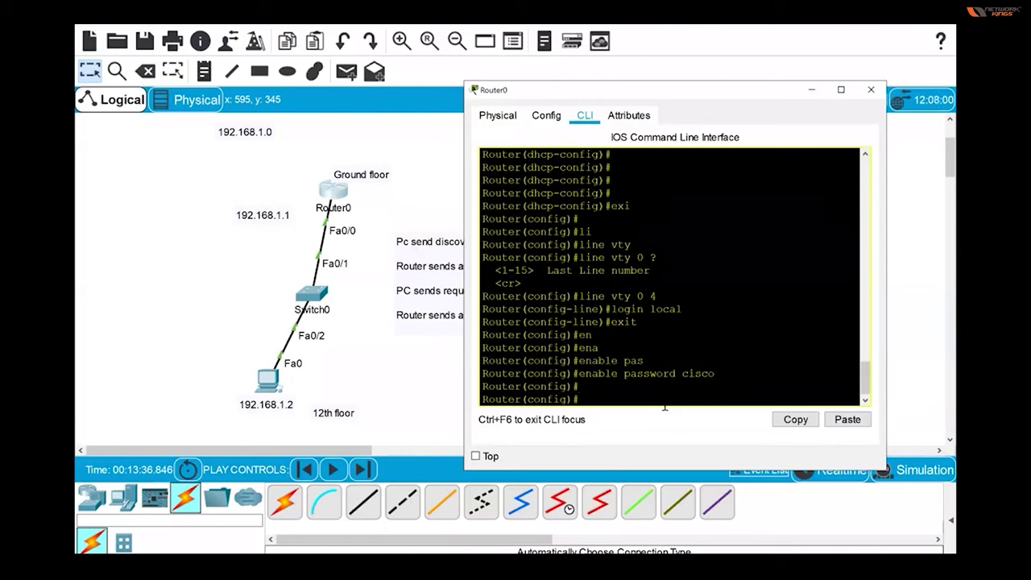
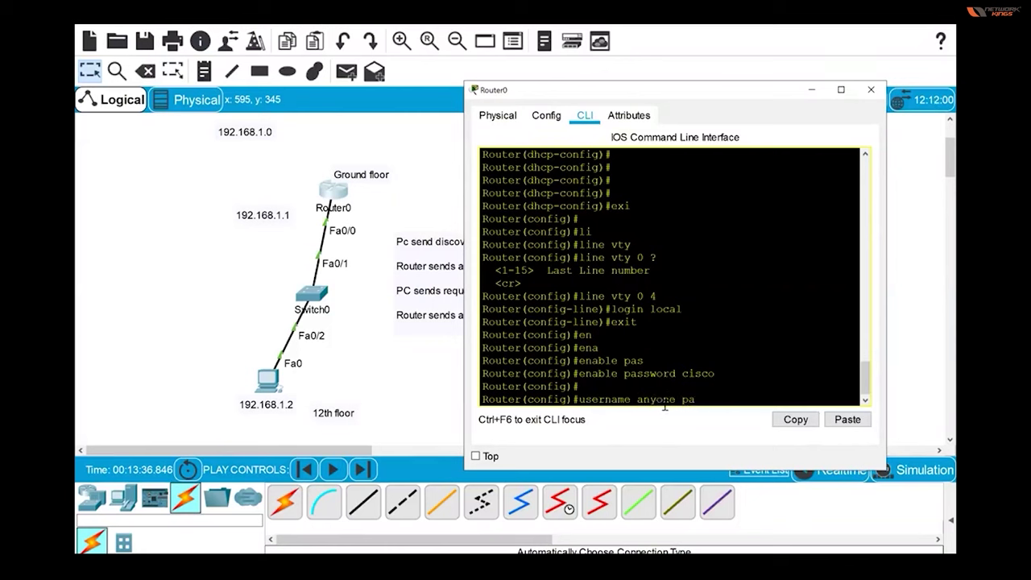
key(Return)
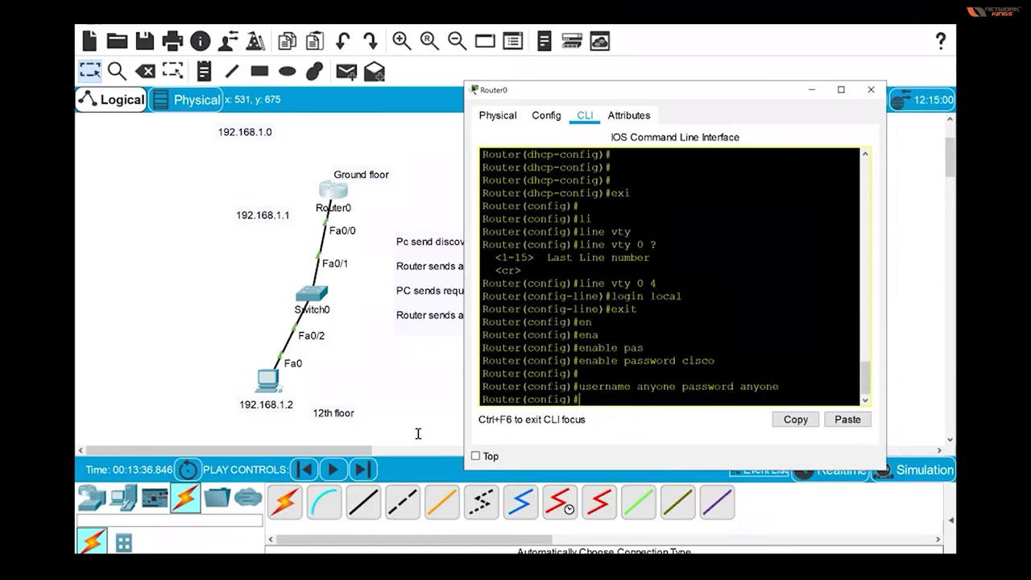
Close Router0's window and start a Windows search for 'pu'.
click(411, 402)
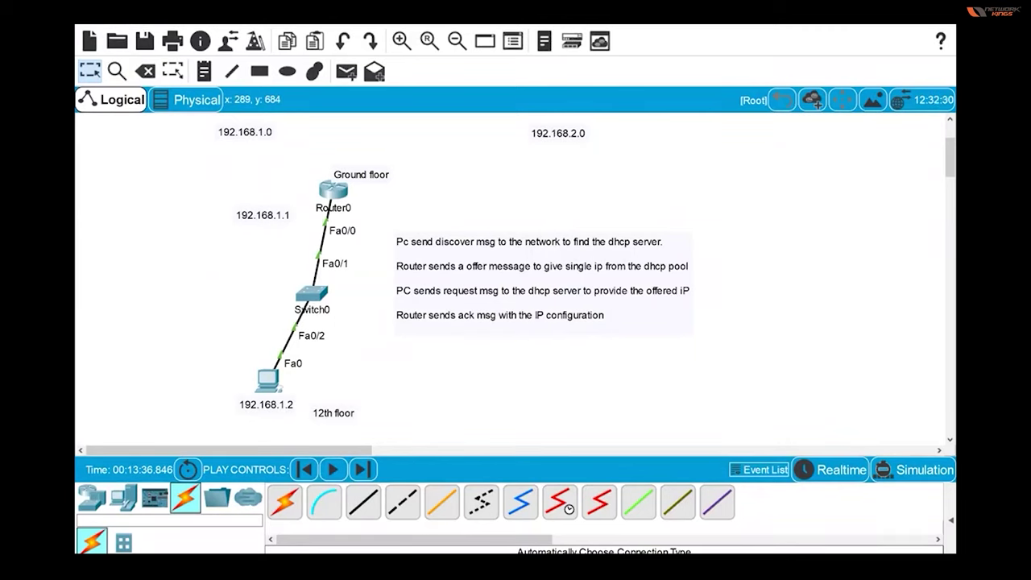
key(super)
text(pu)
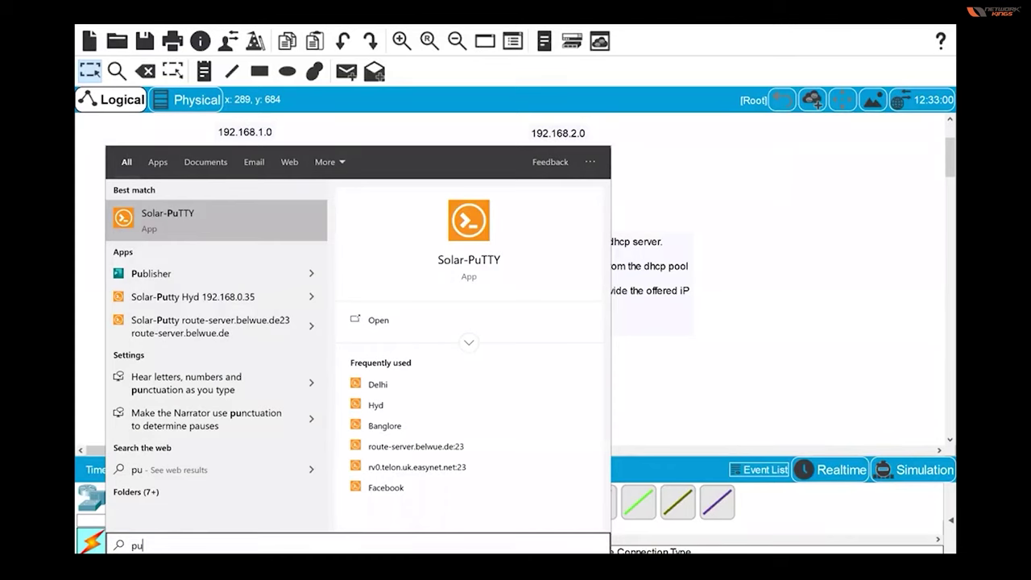
Search for 'putty' and launch Solar-PuTTY from the Start results.
key(BackSpace)
text(utty)
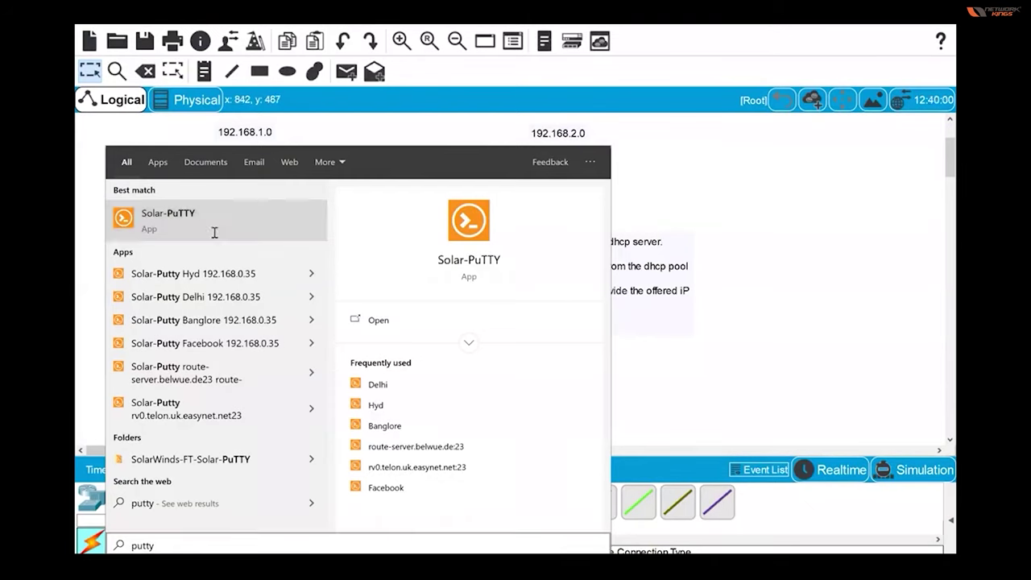
key(Escape)
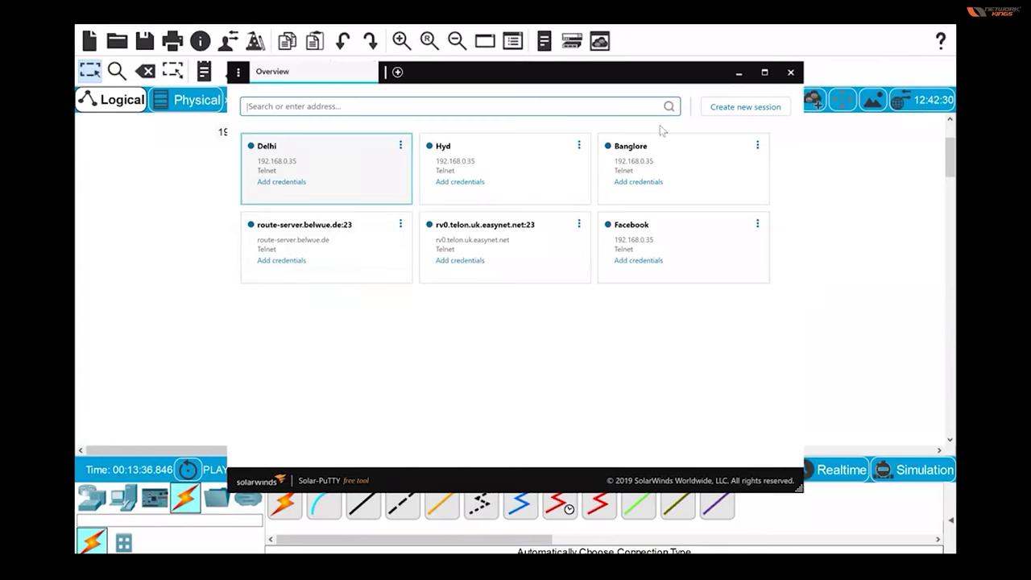
Create and connect a Telnet session to 192.168.1.1 port 23 with saved login credentials named r1.
click(714, 111)
click(421, 176)
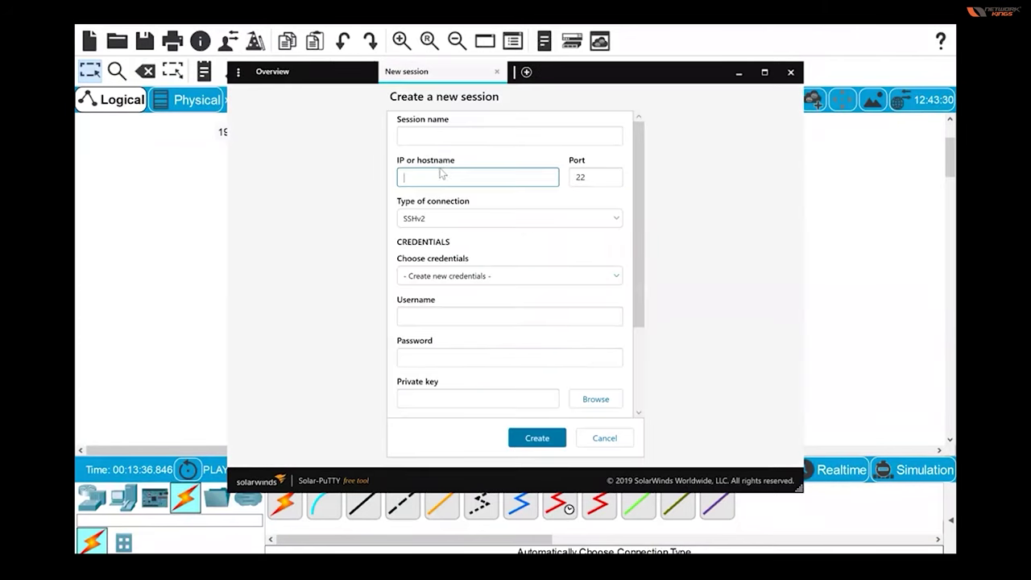
text(192.168.1.1)
click(569, 177)
key(BackSpace)
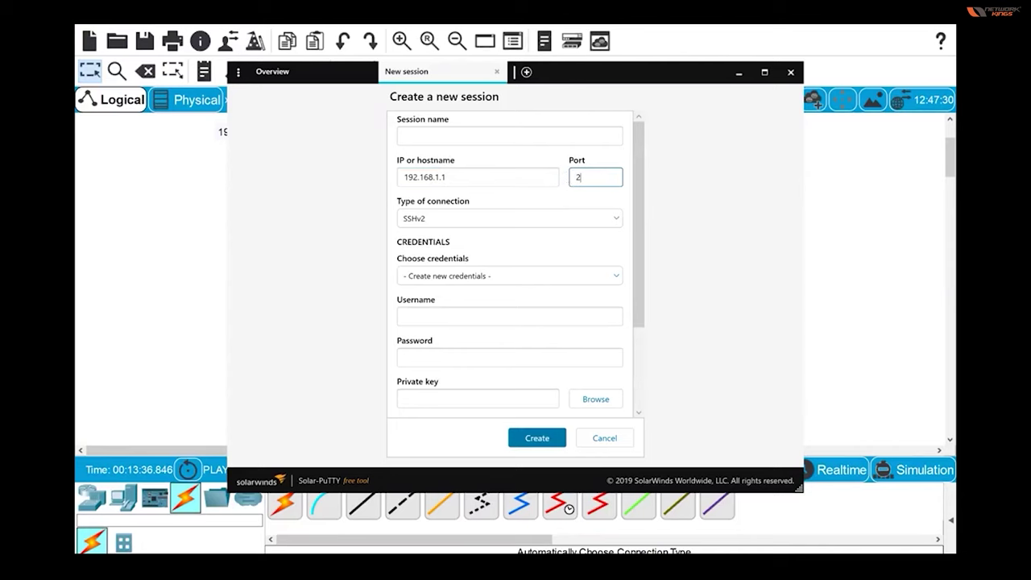
text(3)
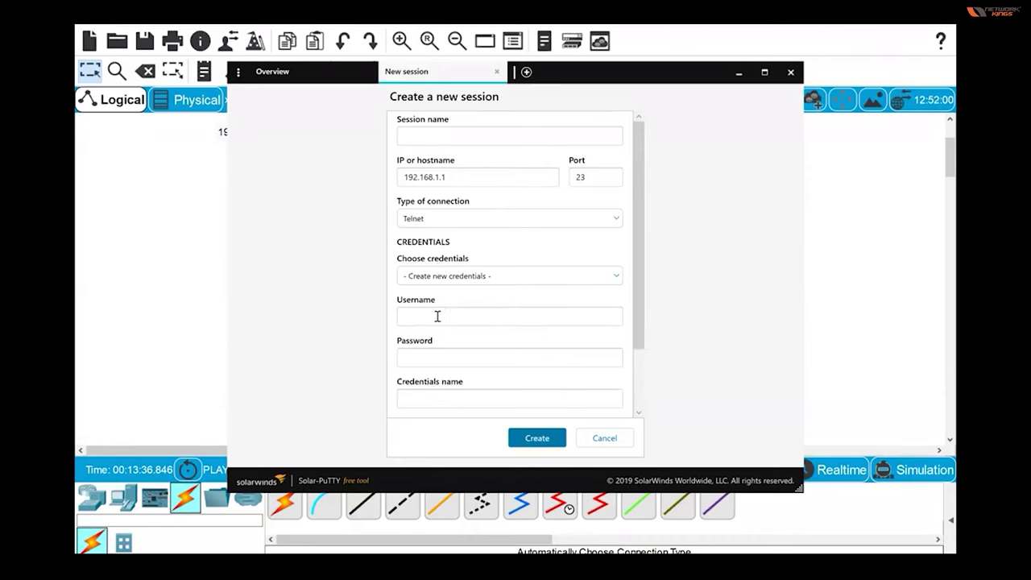
click(437, 316)
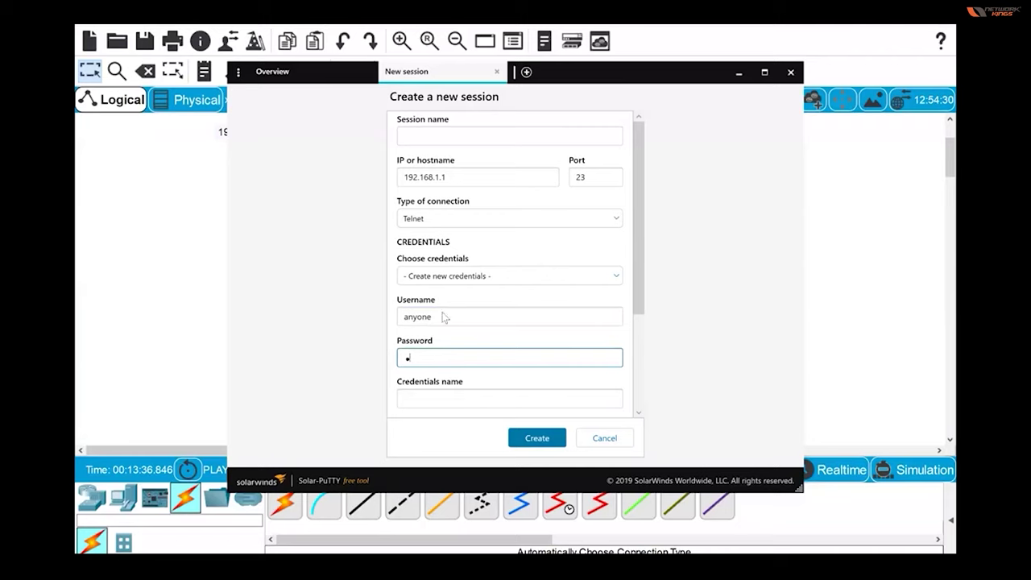
text(n)
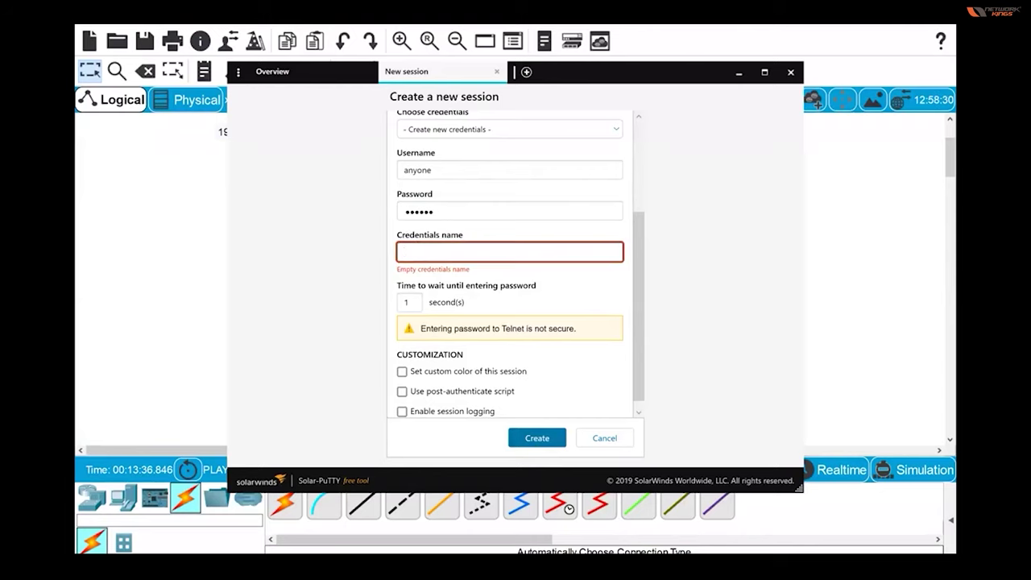
text(r1)
click(536, 438)
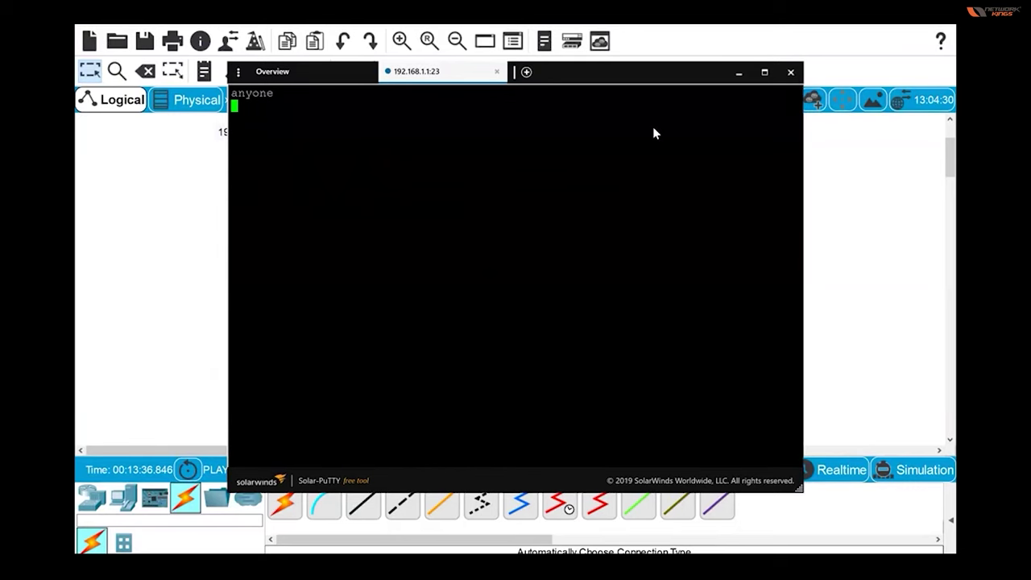
Switch away from the Solar-PuTTY router session window.
key(alt+Tab)
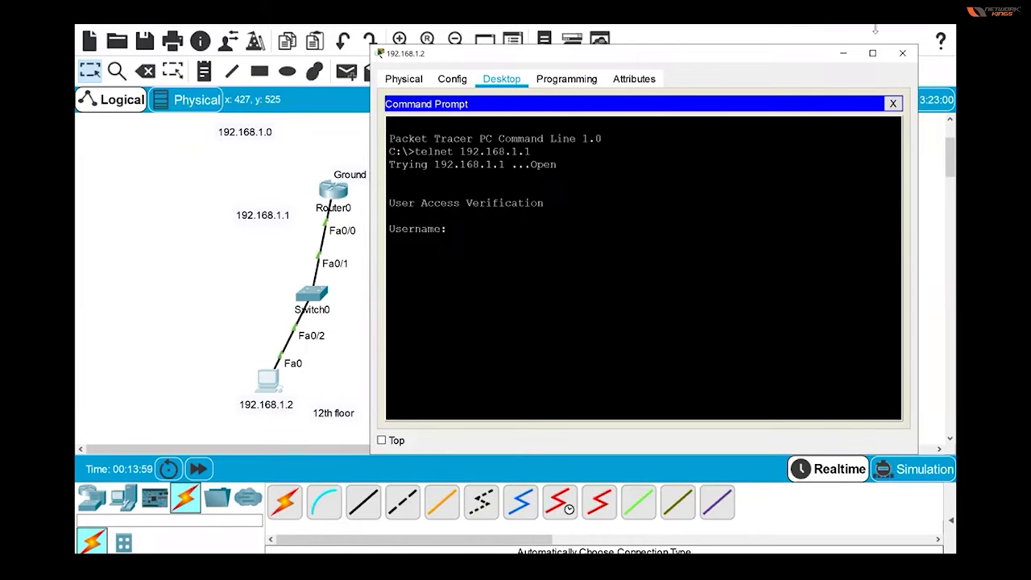
Minimize the 192.168.1.2 PC's command prompt window.
click(844, 53)
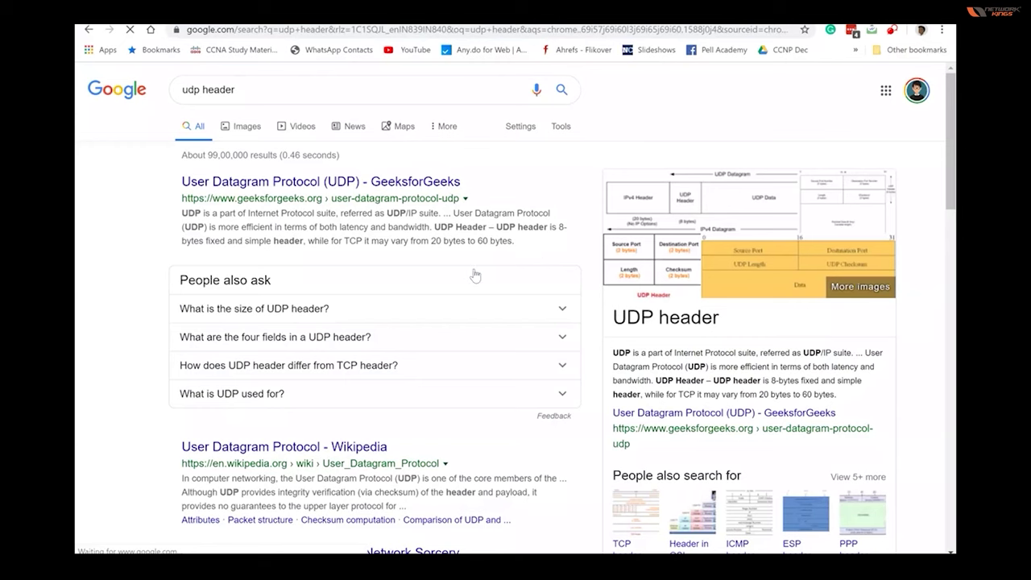
View the enlarged UDP header format diagram in Google image results, then return to Packet Tracer.
click(762, 182)
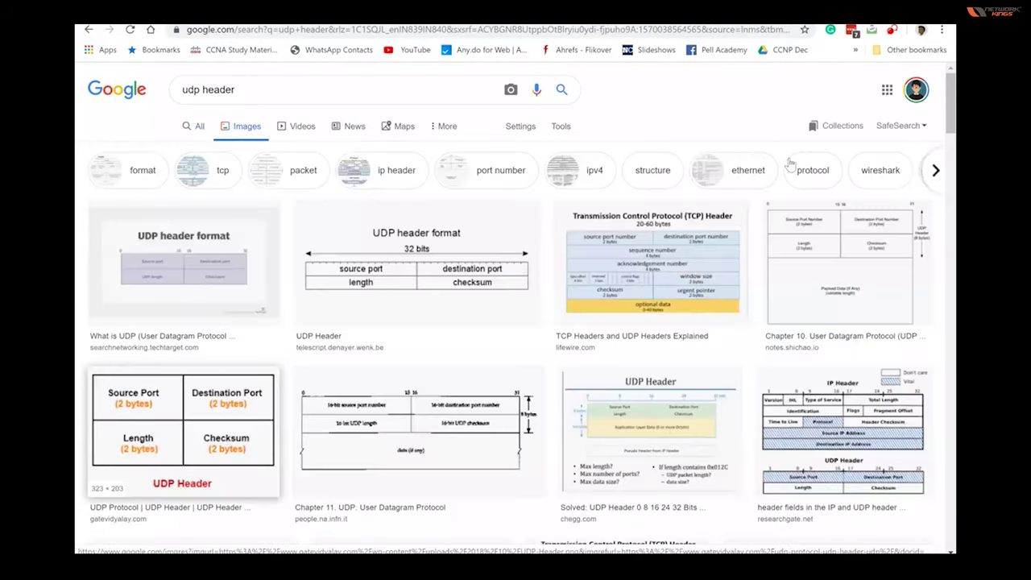
click(416, 258)
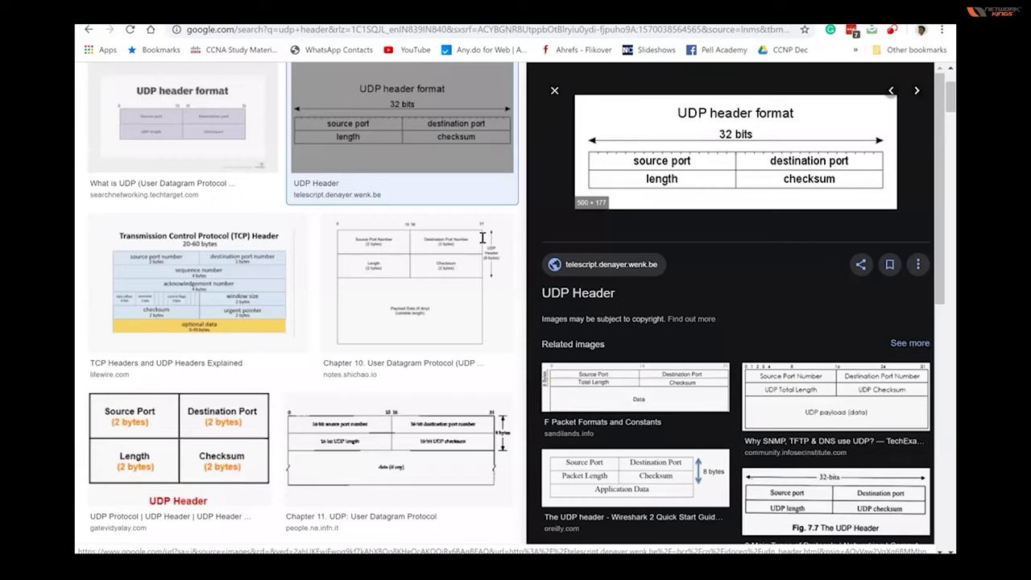
key(alt+Tab)
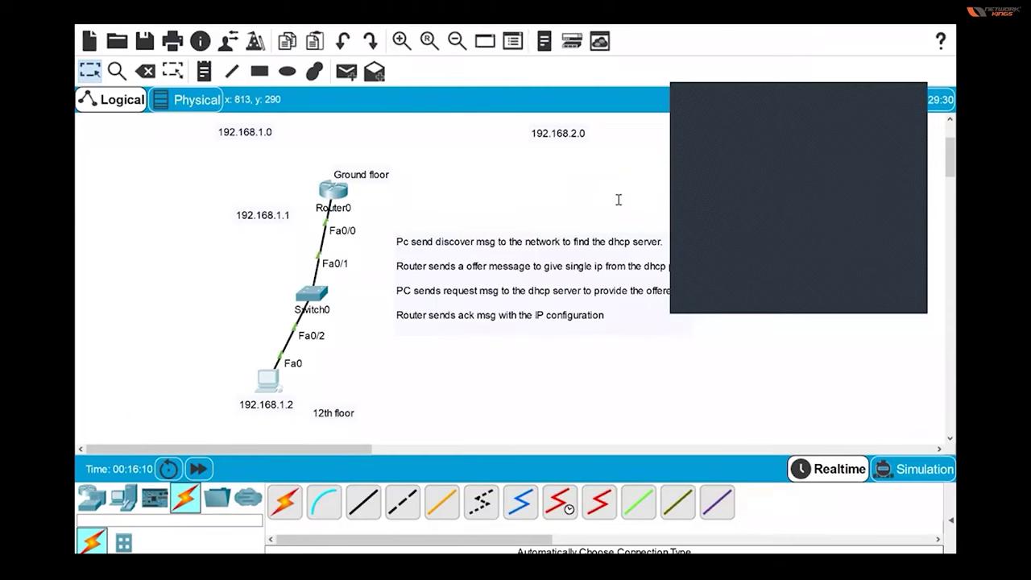
Scroll the Packet Tracer topology canvas up and back down.
scroll(618, 200, up, 2)
scroll(619, 199, down, 1)
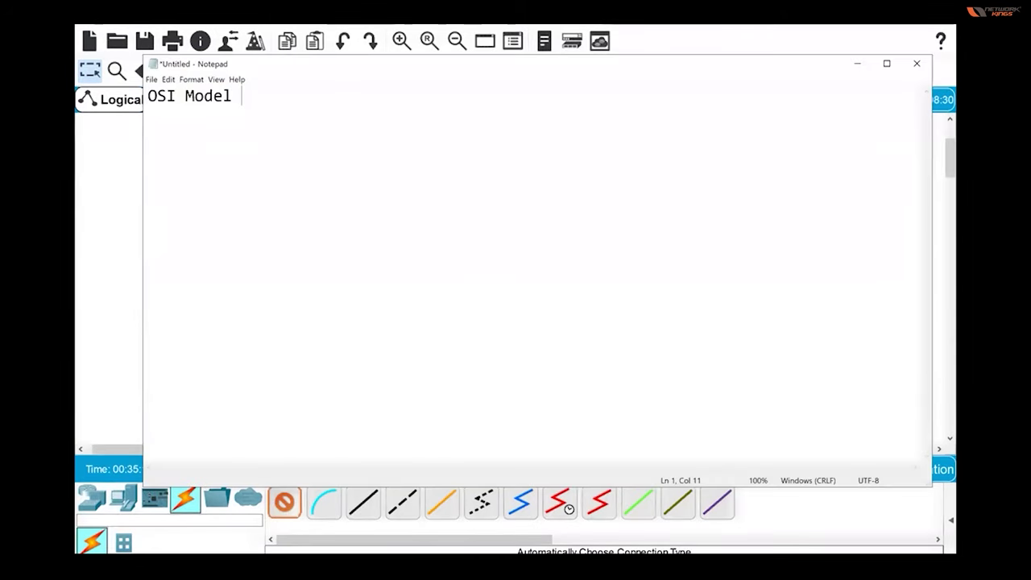
Complete the note as 'OSI Model Revision' with topic lines 'Arp' and 'Packet flow', then switch away.
text(Revision)
key(Return)
key(Return)
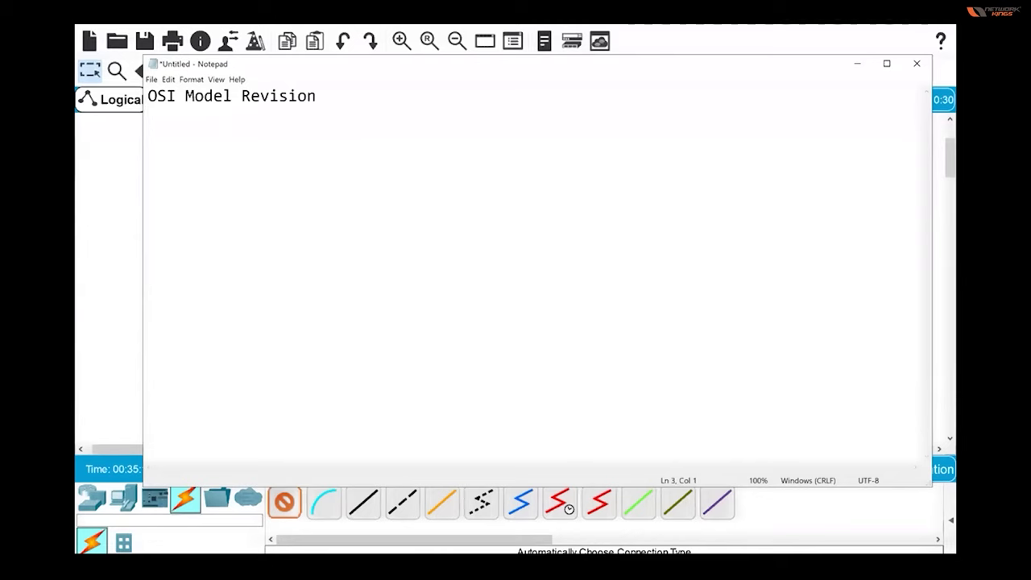
text(Packet flow)
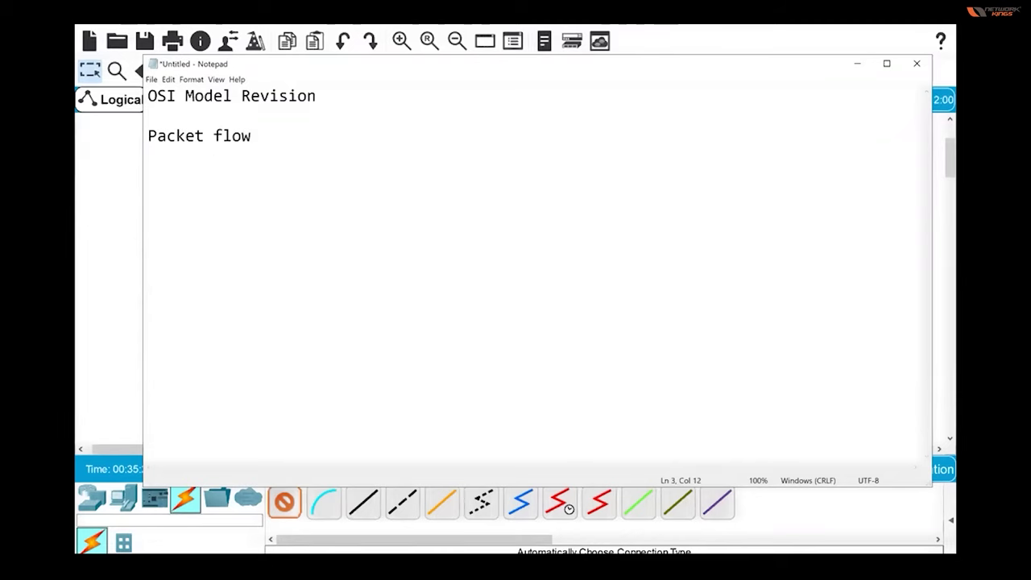
key(Up)
text(Arp)
click(266, 142)
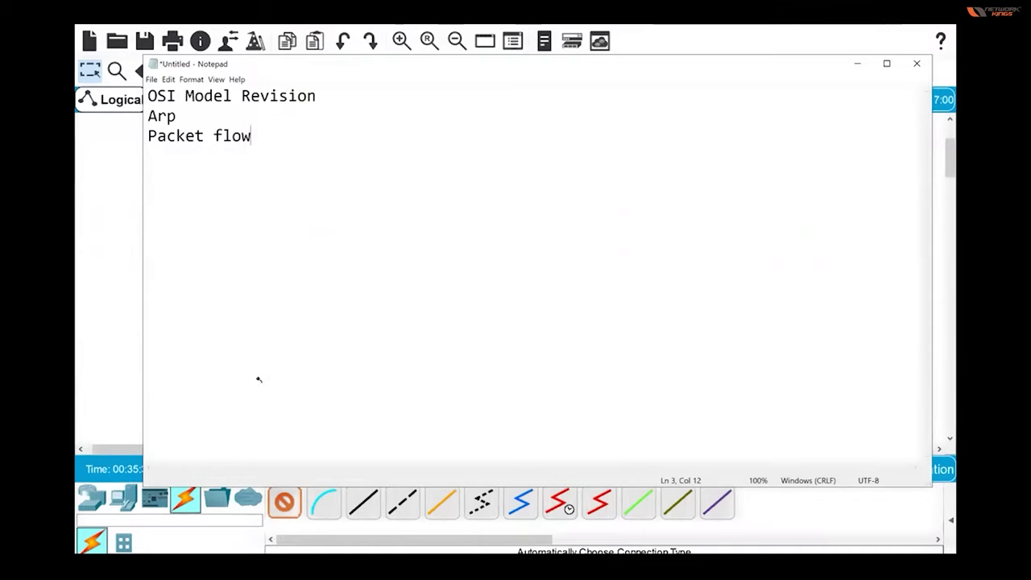
key(alt+Tab)
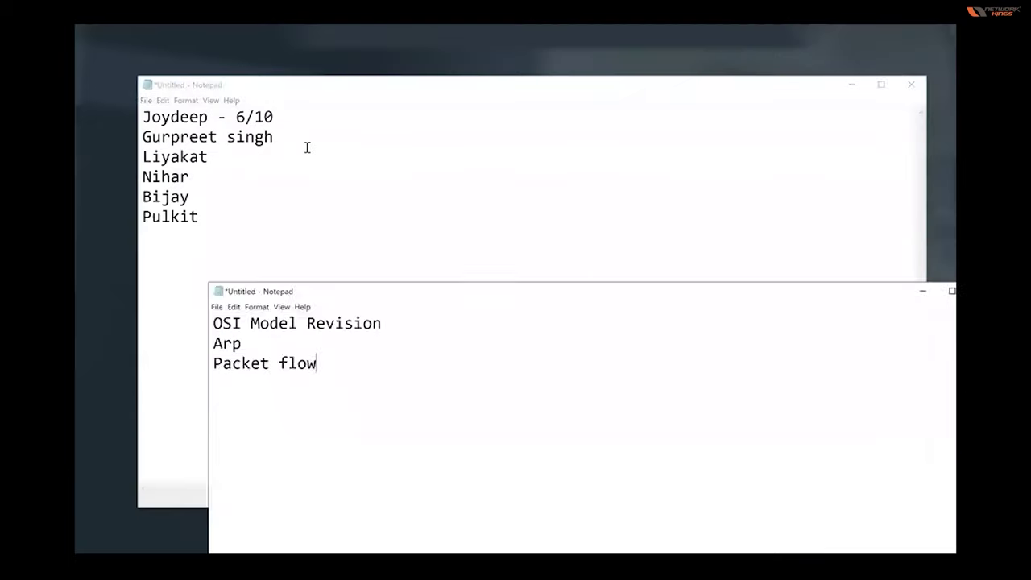
Add the score 3/10 after the second student's name in the score list.
click(307, 148)
click(299, 141)
text(3/10)
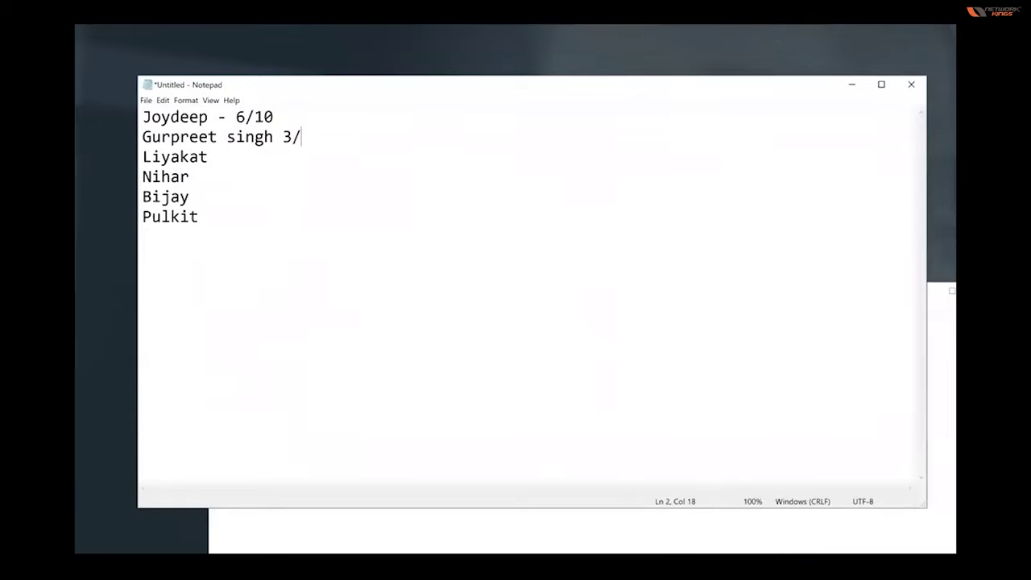
click(282, 138)
double_click(266, 163)
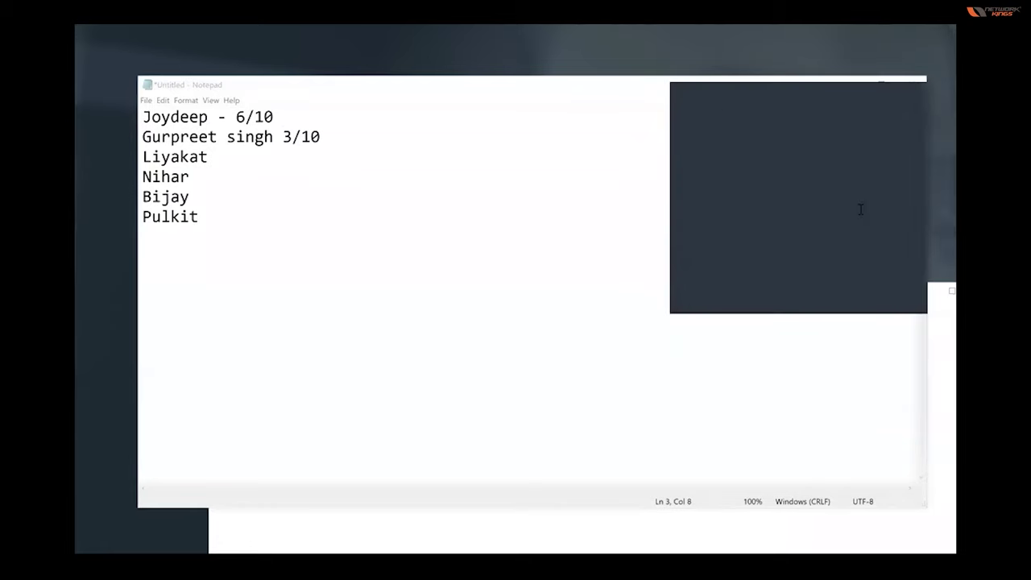
click(271, 169)
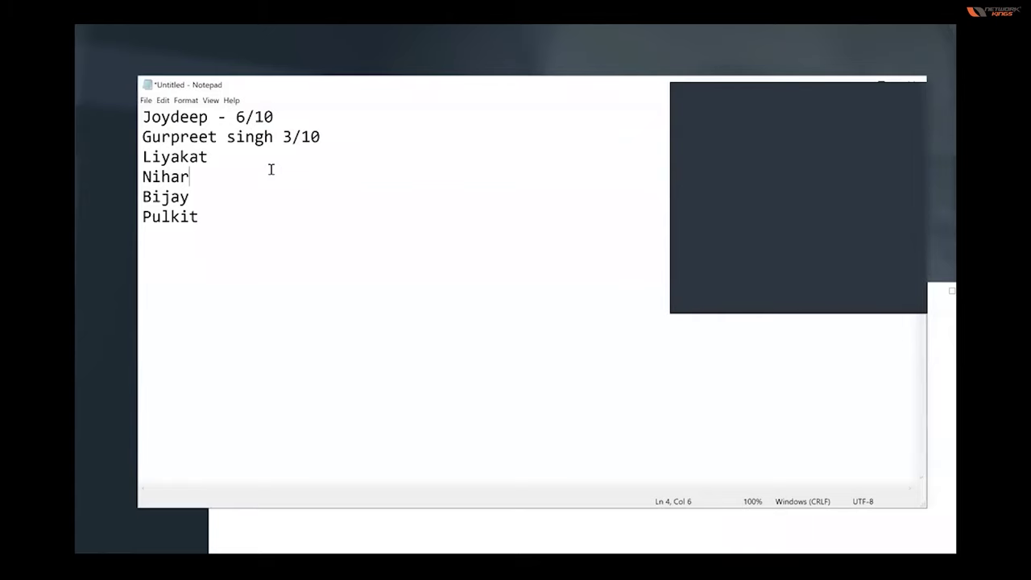
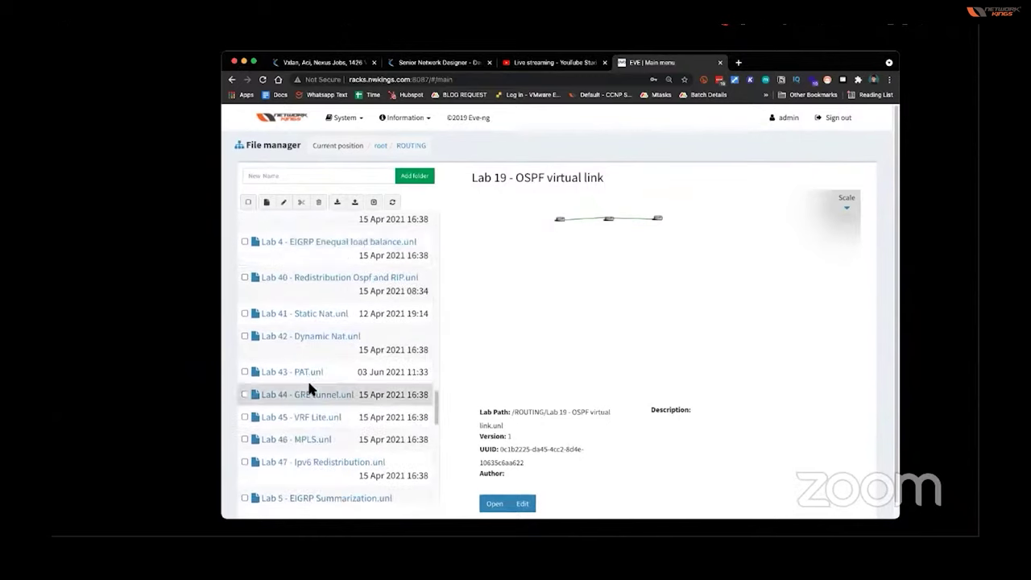
Scroll EVE-NG's lab list to 'Lab 19 - OSPF virtual link', then switch to the Packet Tracer topology.
scroll(313, 389, up, 15)
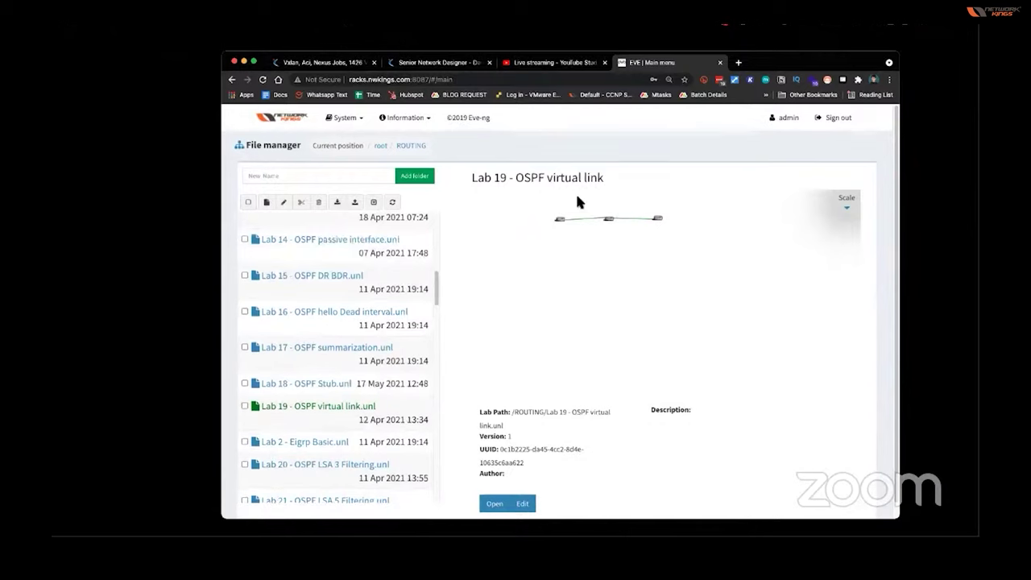
drag(512, 177, 636, 181)
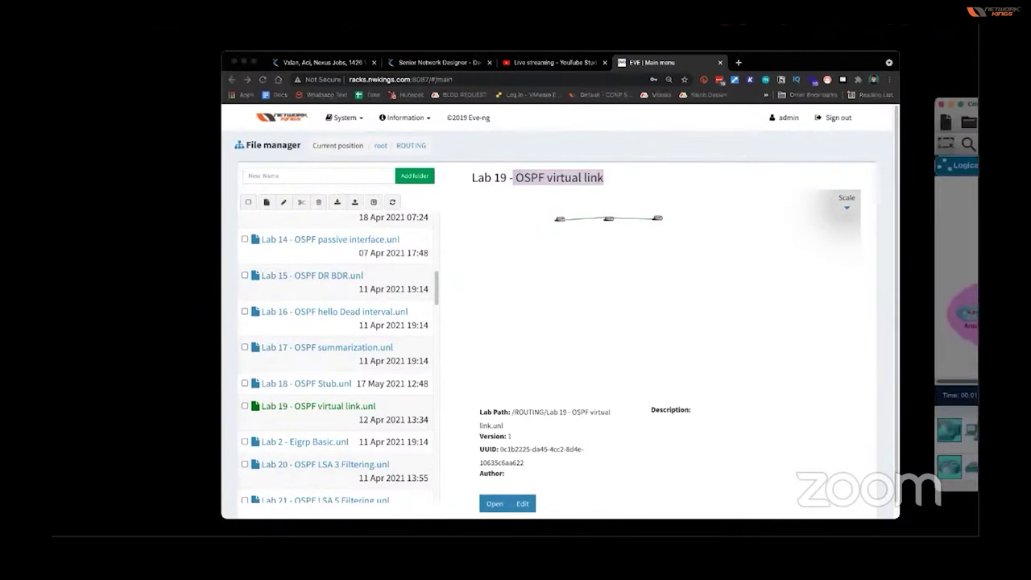
key(super+Tab)
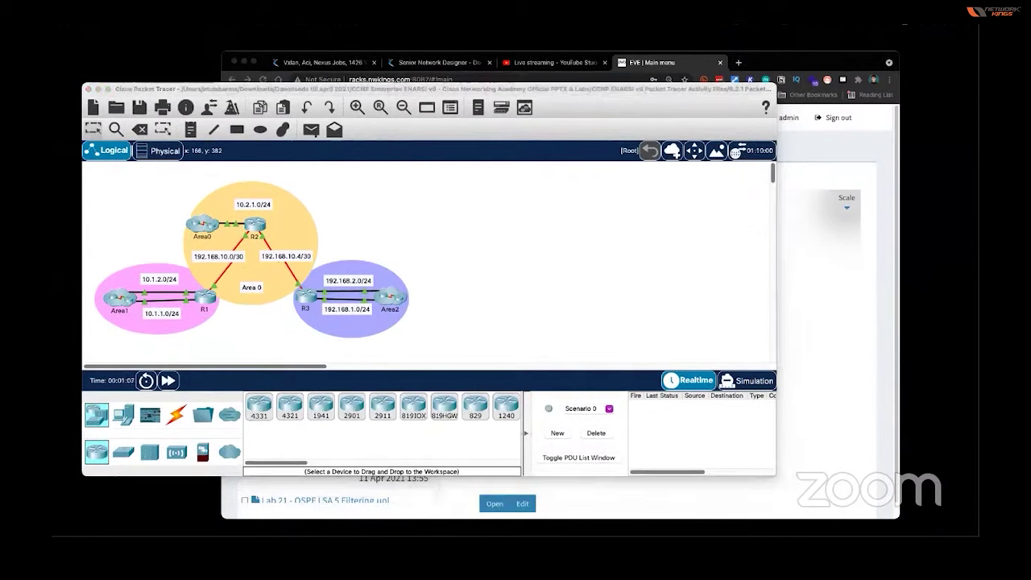
Move the PT Activity instructions over the workspace and enlarge them to show the addressing table.
drag(975, 127, 537, 119)
drag(712, 355, 863, 475)
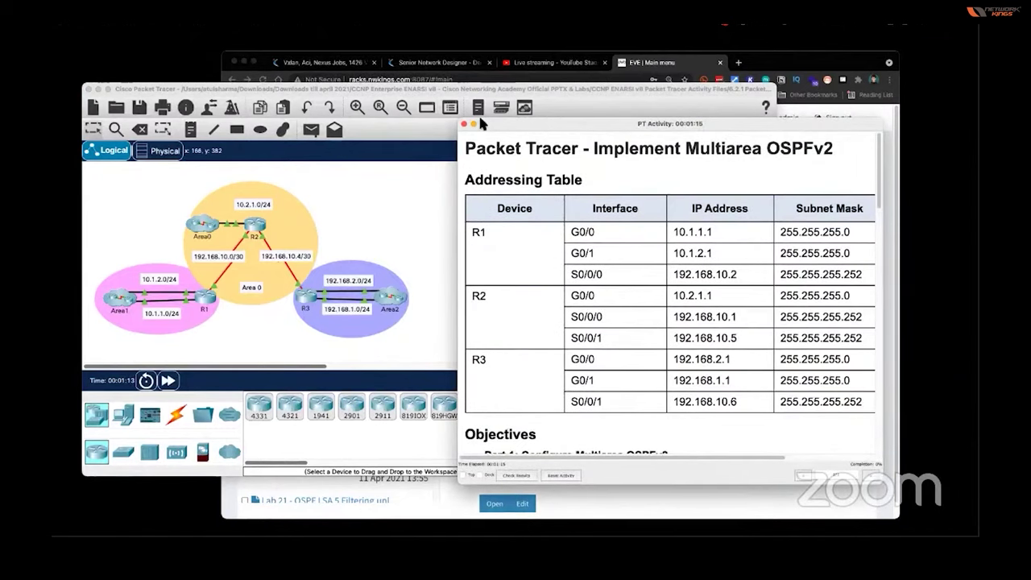
drag(455, 118, 417, 95)
scroll(609, 269, down, 4)
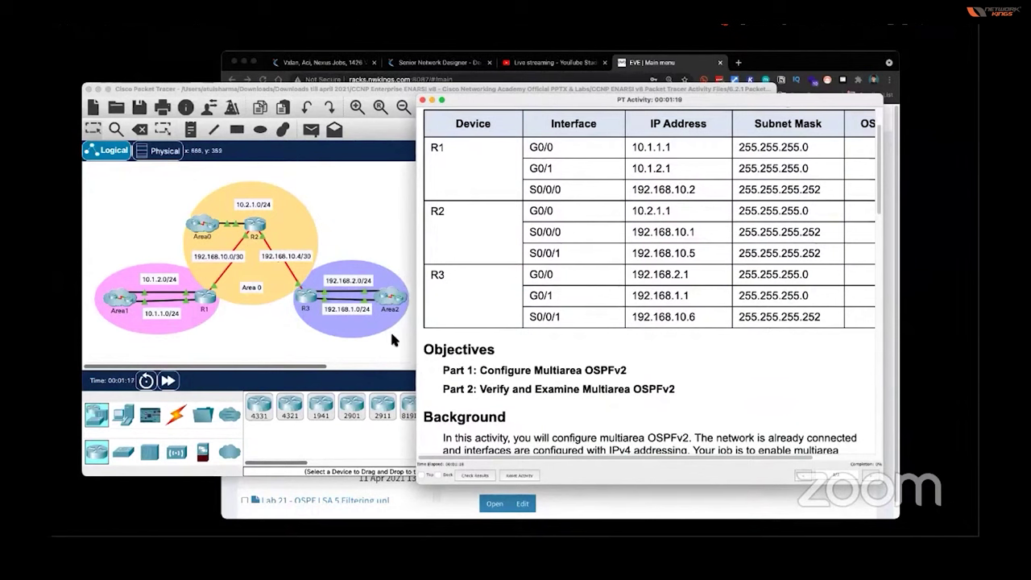
scroll(604, 283, up, 3)
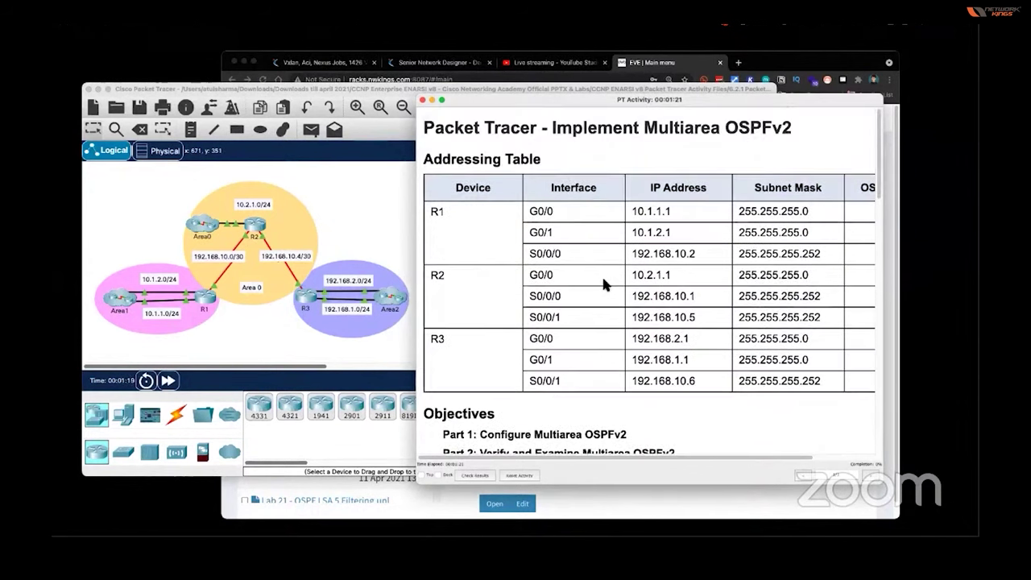
click(359, 111)
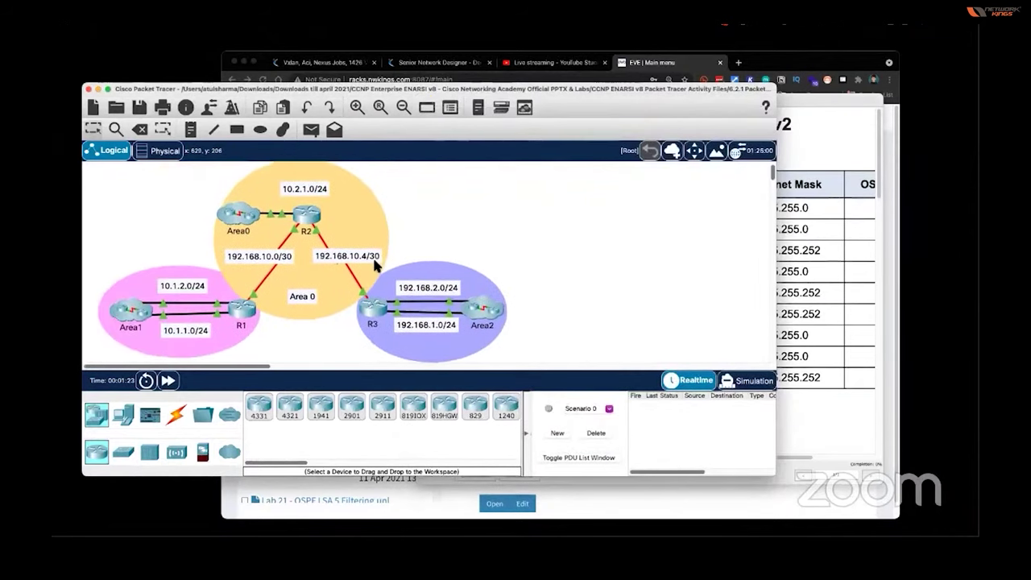
click(810, 207)
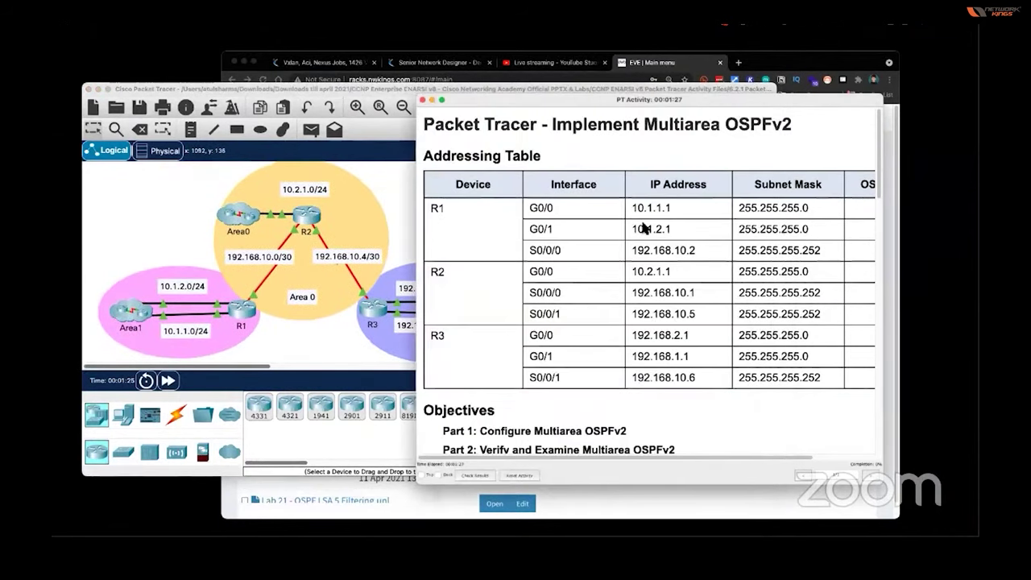
Scroll the instructions and highlight the Configure Multiarea OSPFv2 objective.
scroll(645, 228, down, 3)
drag(588, 98, 674, 62)
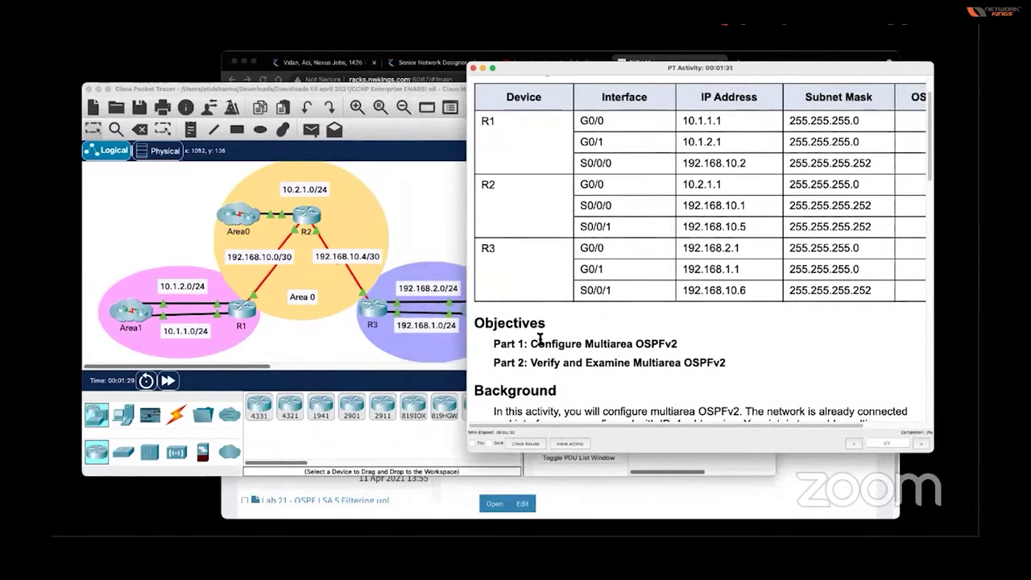
drag(532, 345, 681, 346)
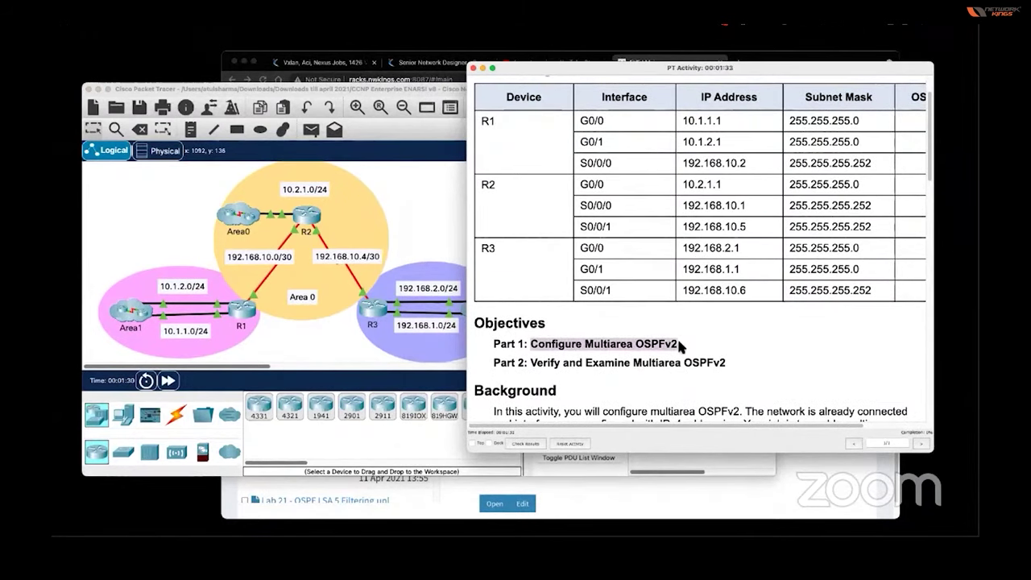
scroll(612, 322, down, 3)
drag(531, 296, 729, 297)
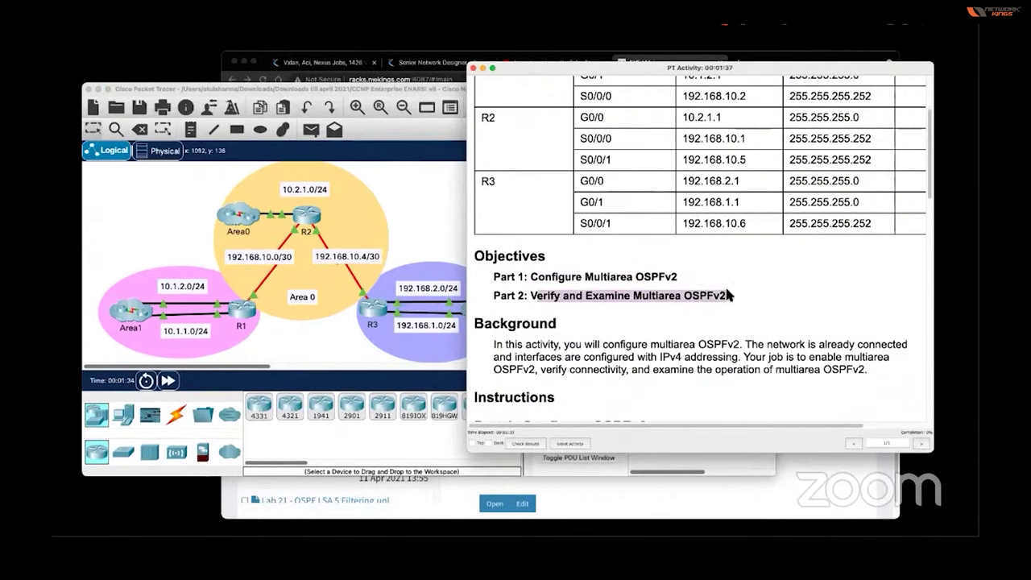
scroll(729, 295, down, 10)
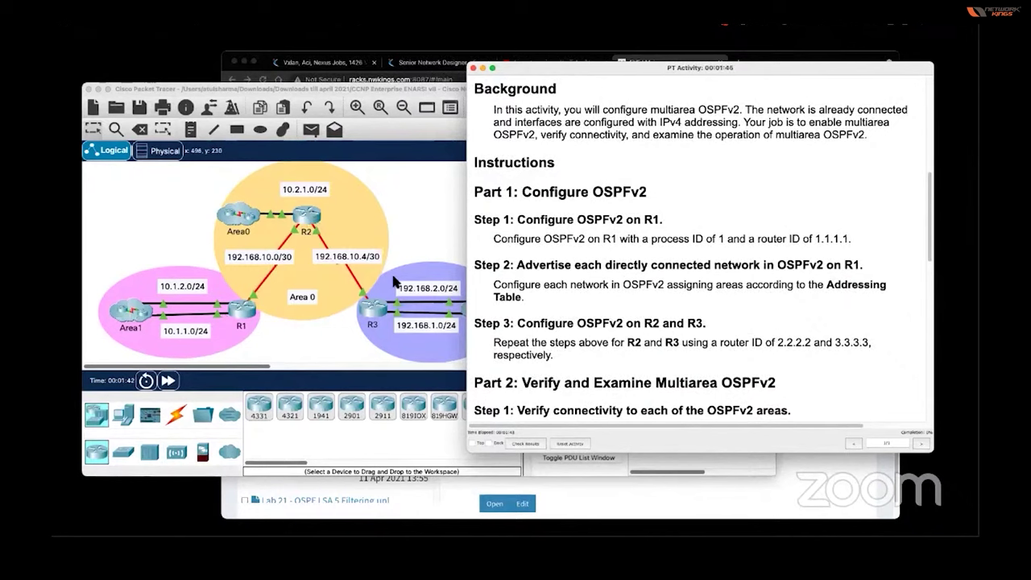
click(306, 238)
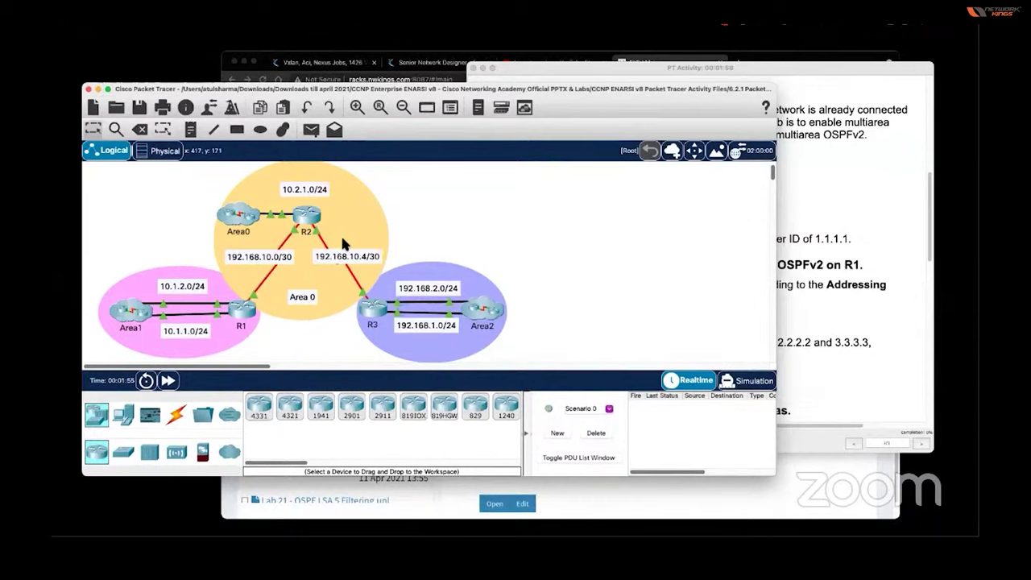
click(807, 238)
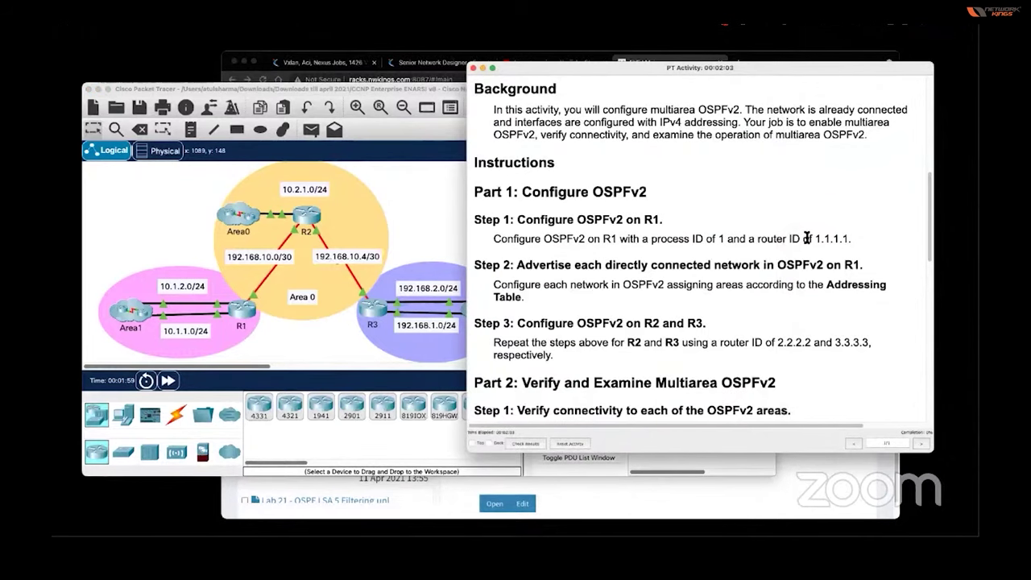
scroll(807, 238, down, 1)
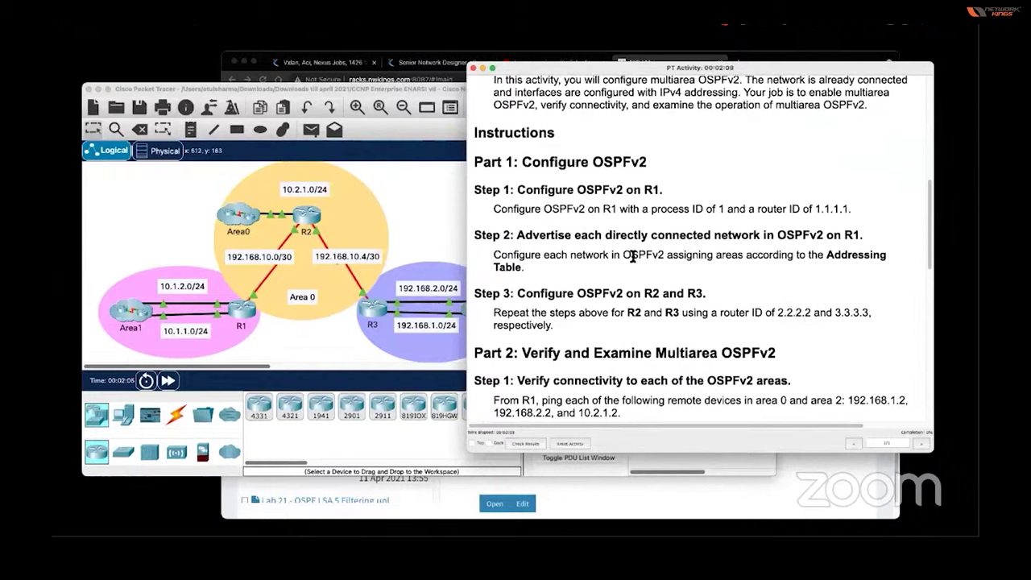
scroll(632, 256, down, 1)
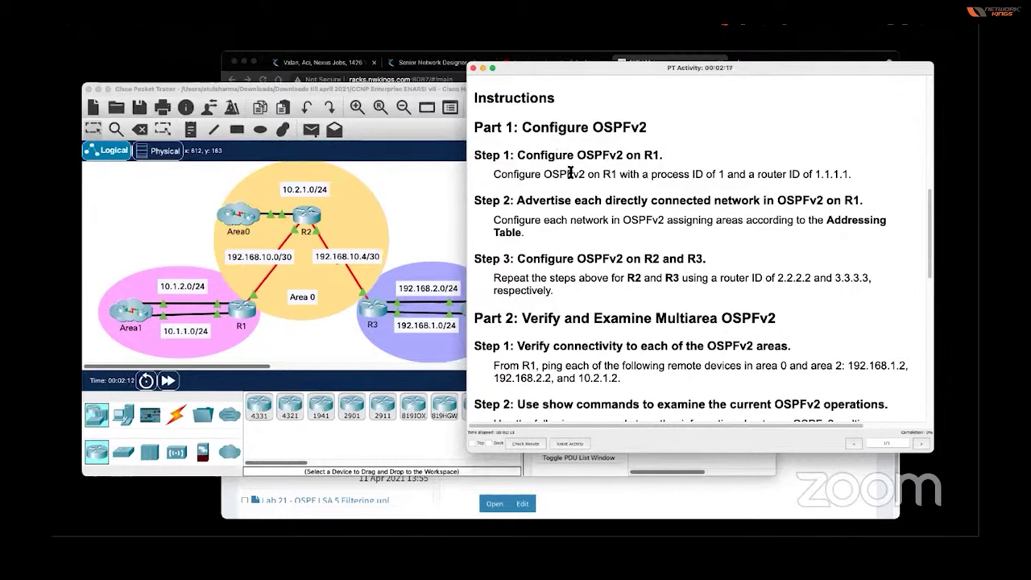
drag(495, 176, 620, 174)
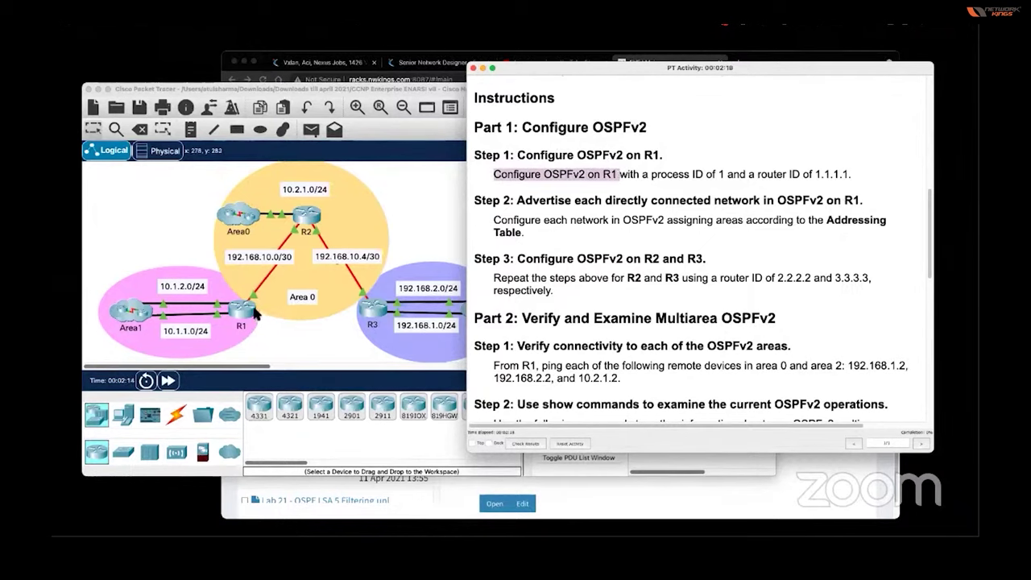
click(649, 174)
drag(649, 174, 721, 174)
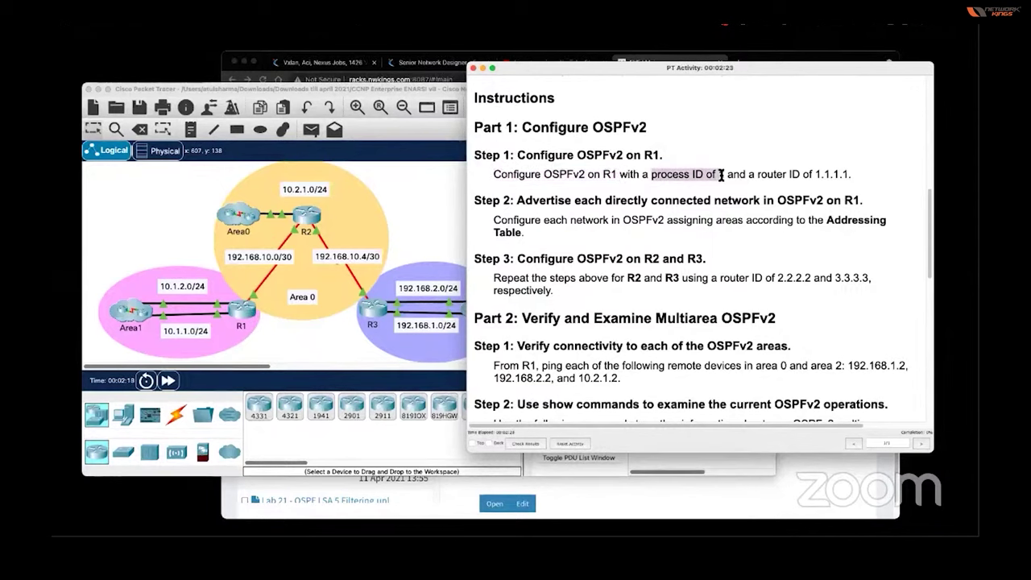
drag(756, 174, 852, 174)
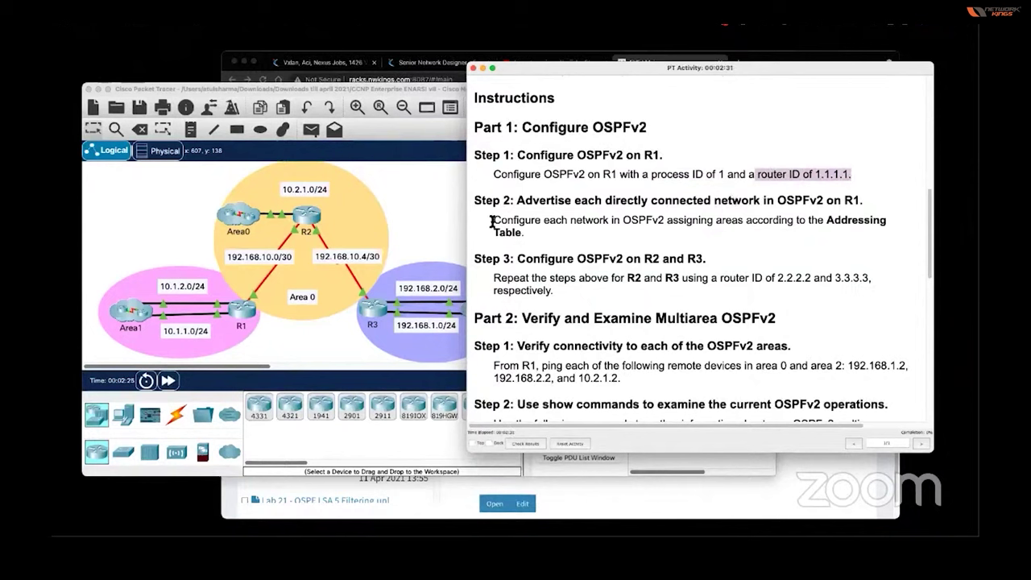
drag(491, 221, 545, 239)
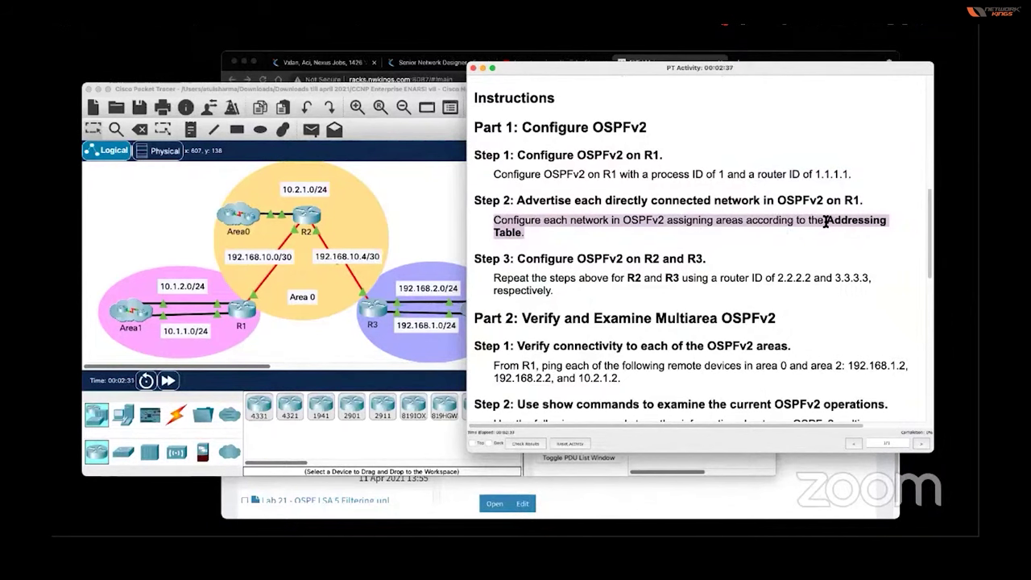
scroll(825, 222, up, 10)
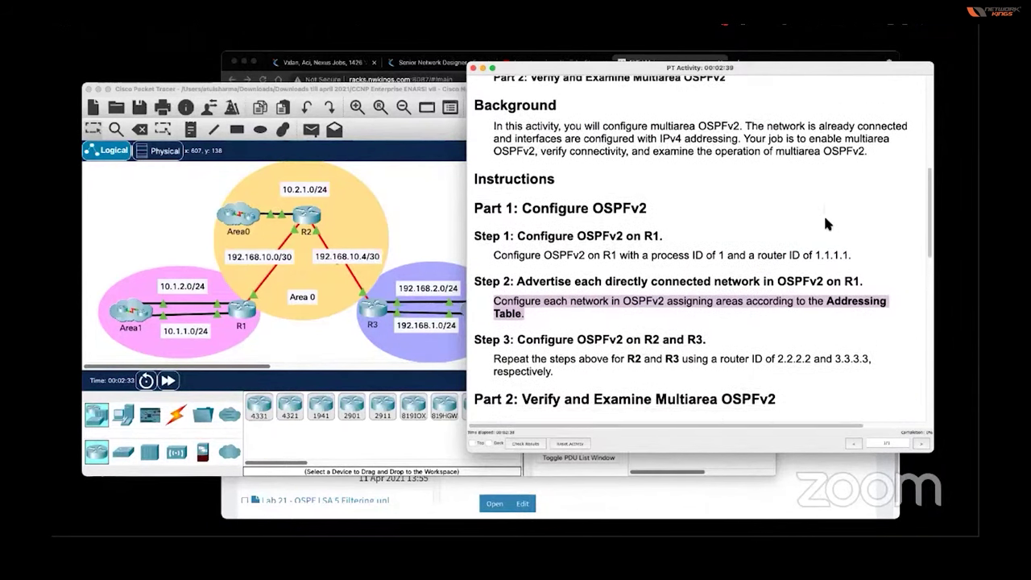
scroll(826, 222, up, 3)
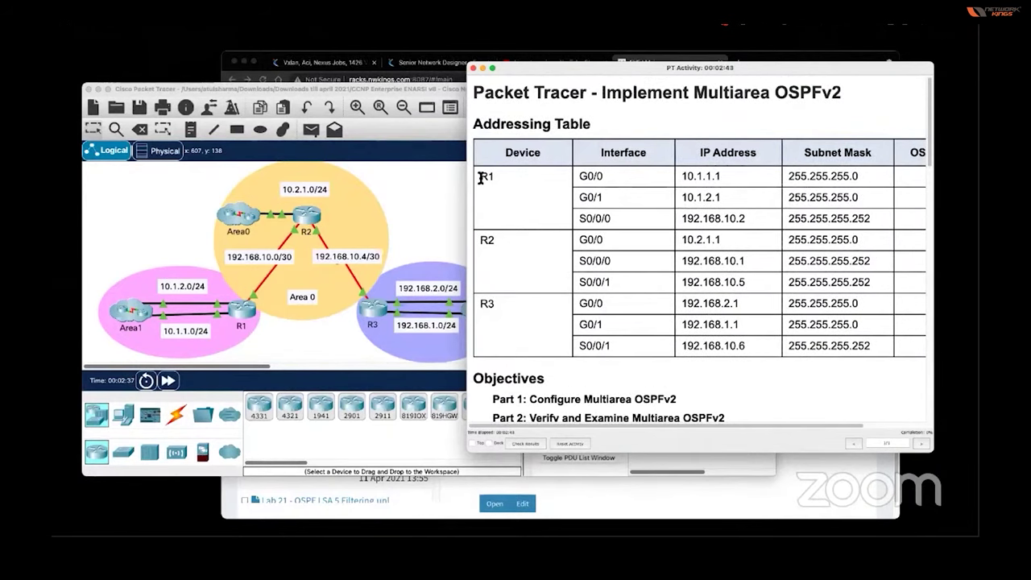
drag(697, 183, 746, 214)
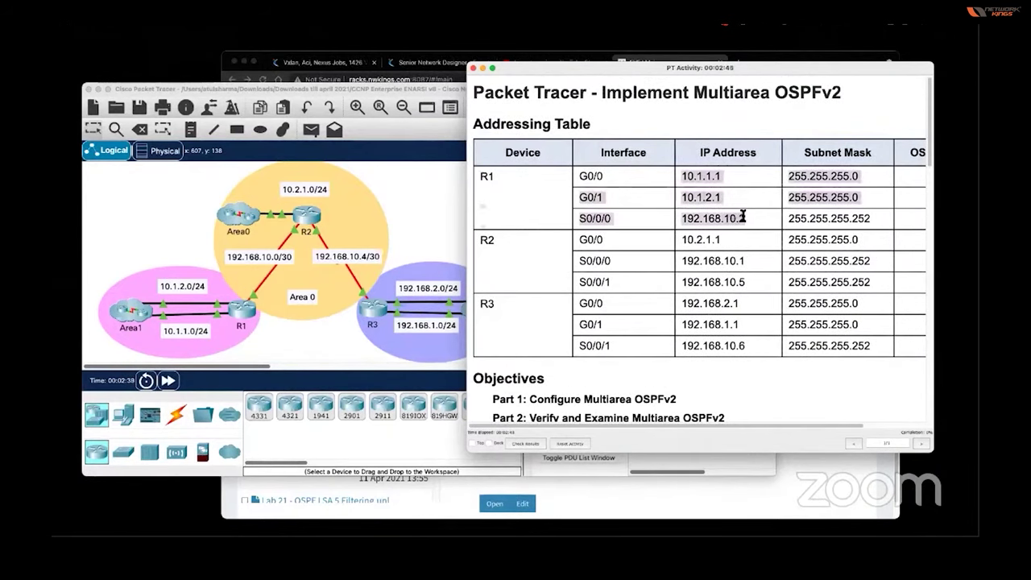
click(682, 199)
double_click(699, 199)
drag(681, 218, 739, 217)
drag(683, 199, 728, 194)
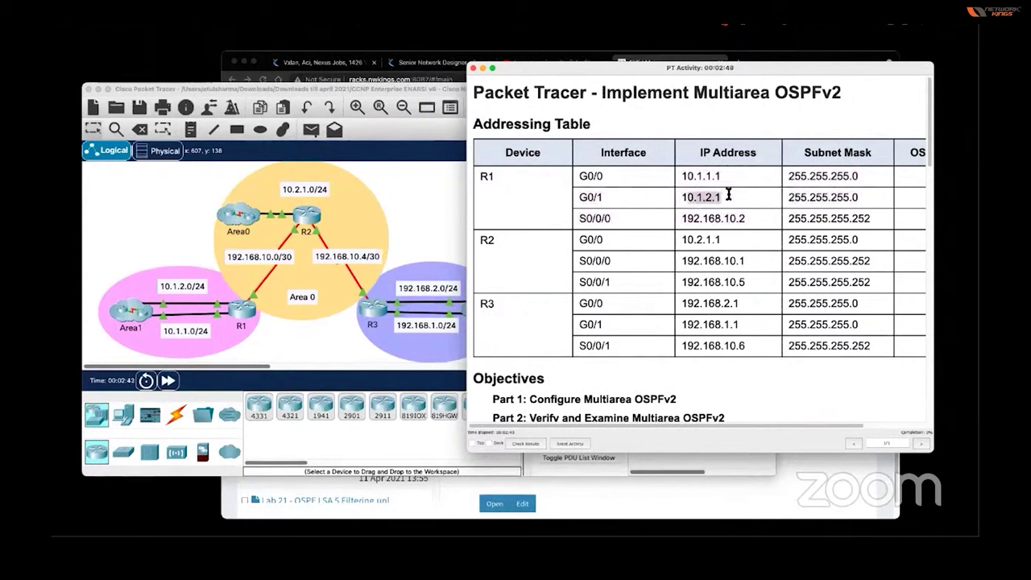
double_click(709, 177)
drag(682, 239, 760, 362)
scroll(758, 357, down, 5)
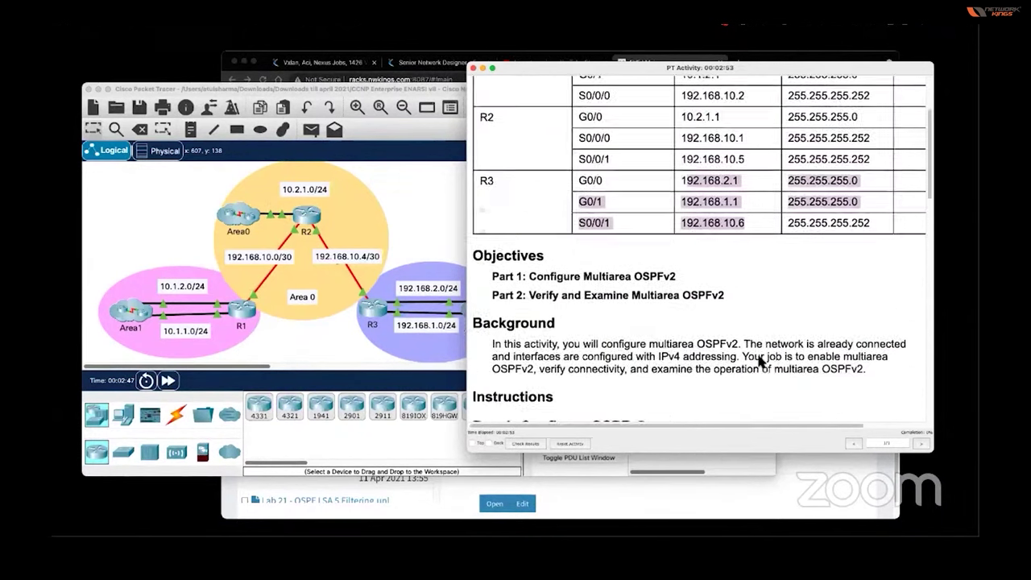
scroll(759, 357, down, 5)
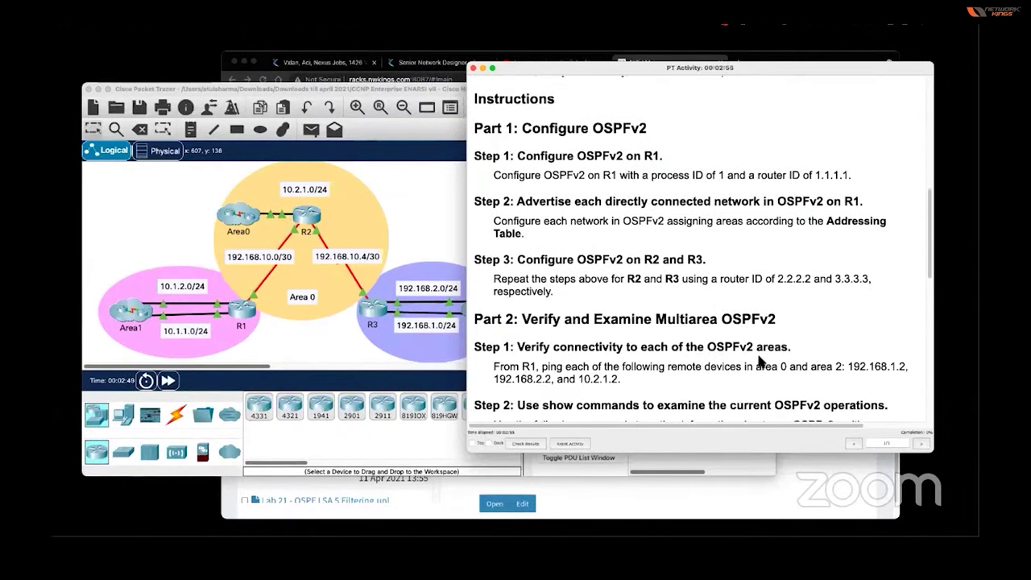
scroll(759, 361, down, 5)
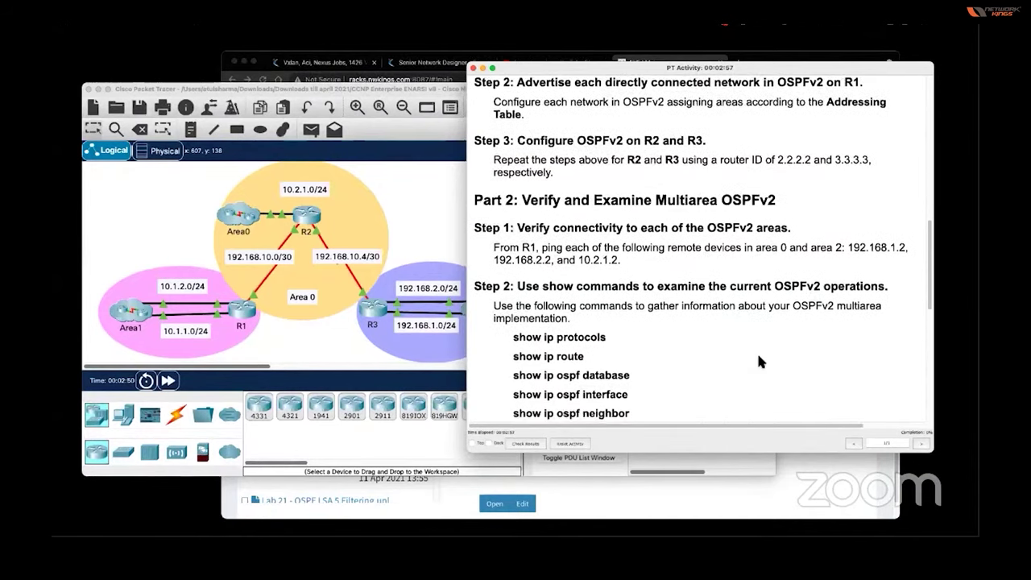
scroll(758, 362, down, 5)
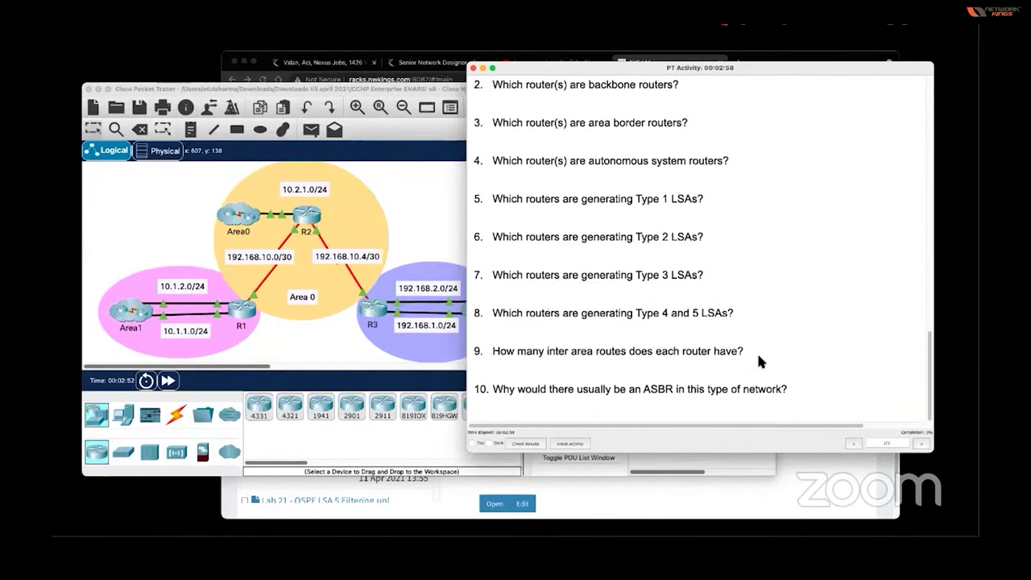
drag(527, 198, 727, 200)
click(610, 247)
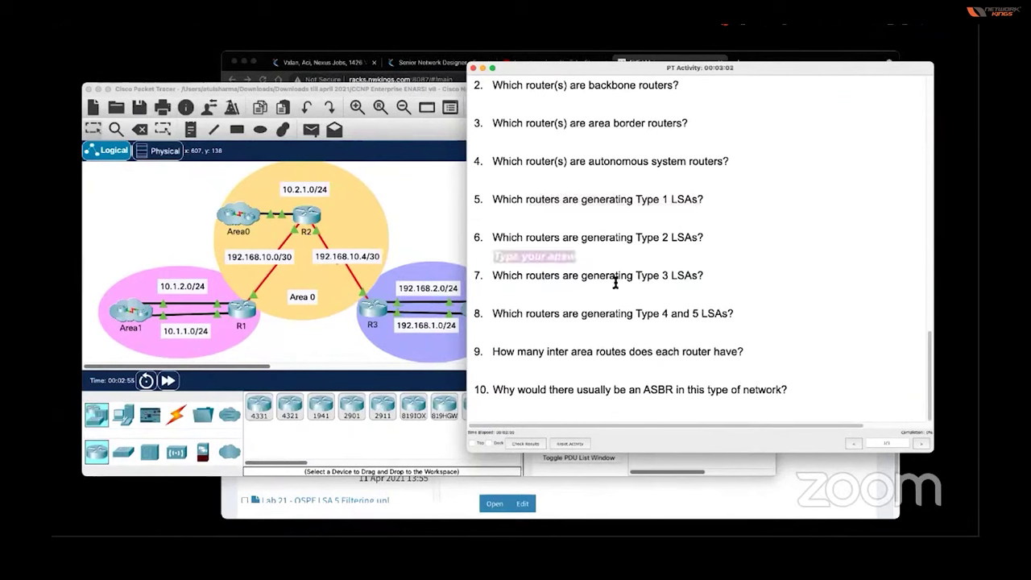
drag(636, 275, 704, 276)
drag(662, 314, 733, 315)
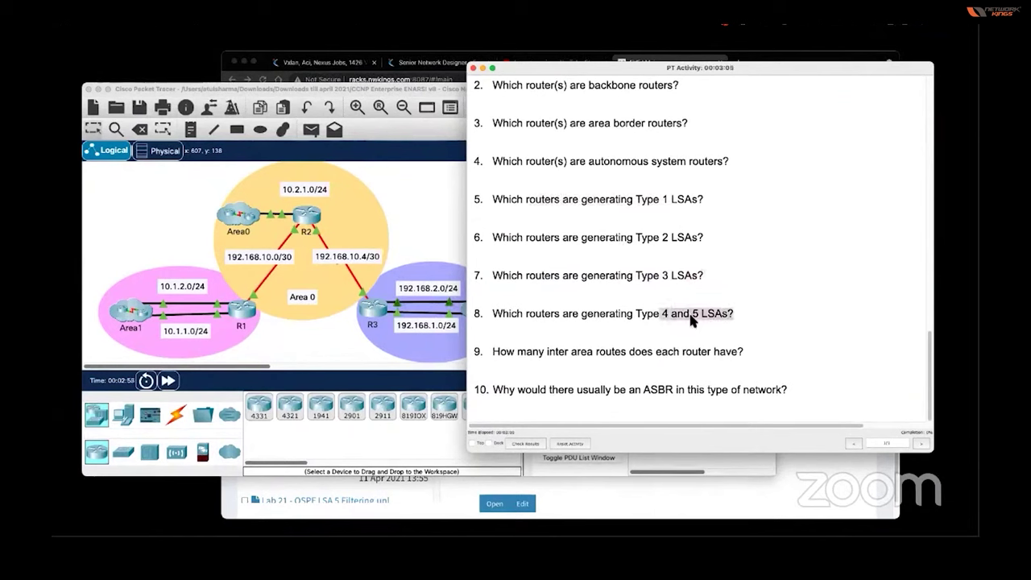
scroll(759, 318, up, 8)
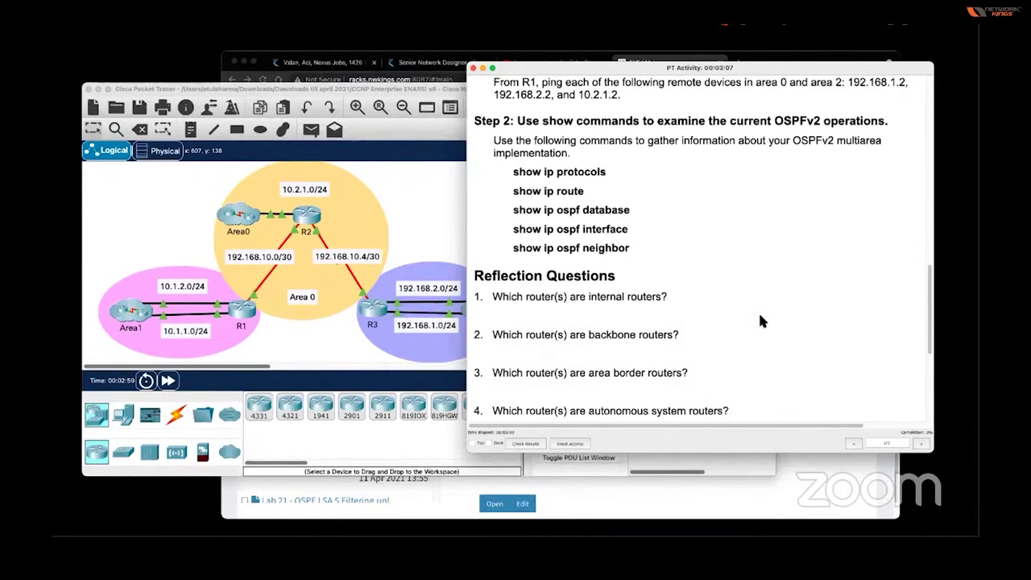
scroll(760, 318, up, 3)
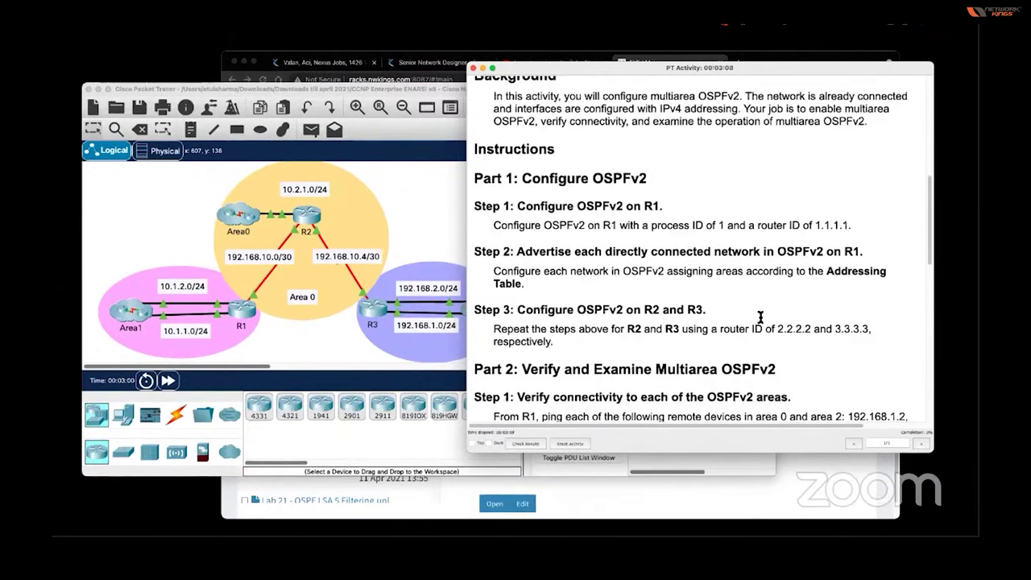
scroll(760, 318, up, 5)
scroll(759, 318, down, 2)
scroll(759, 318, down, 6)
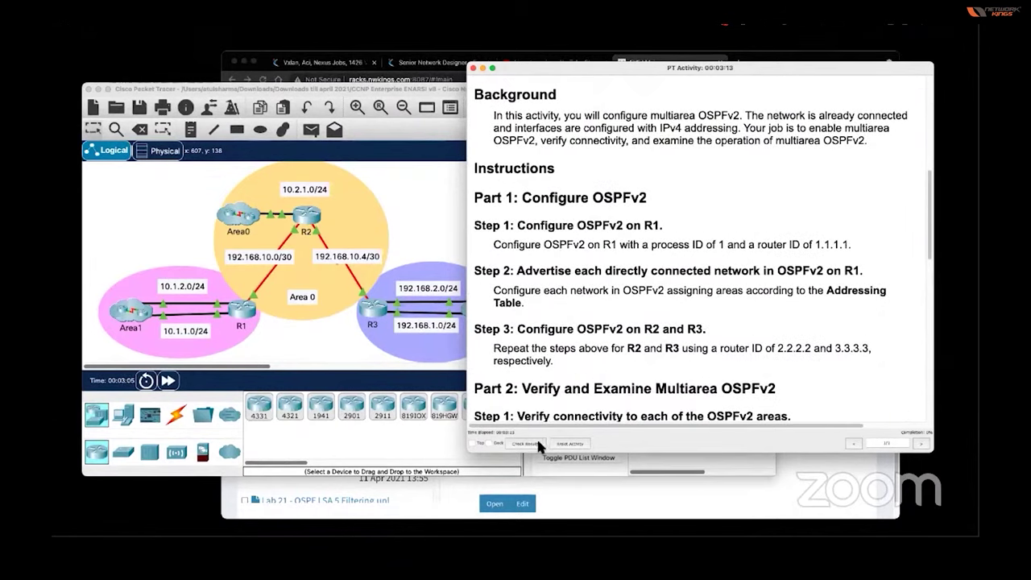
click(535, 443)
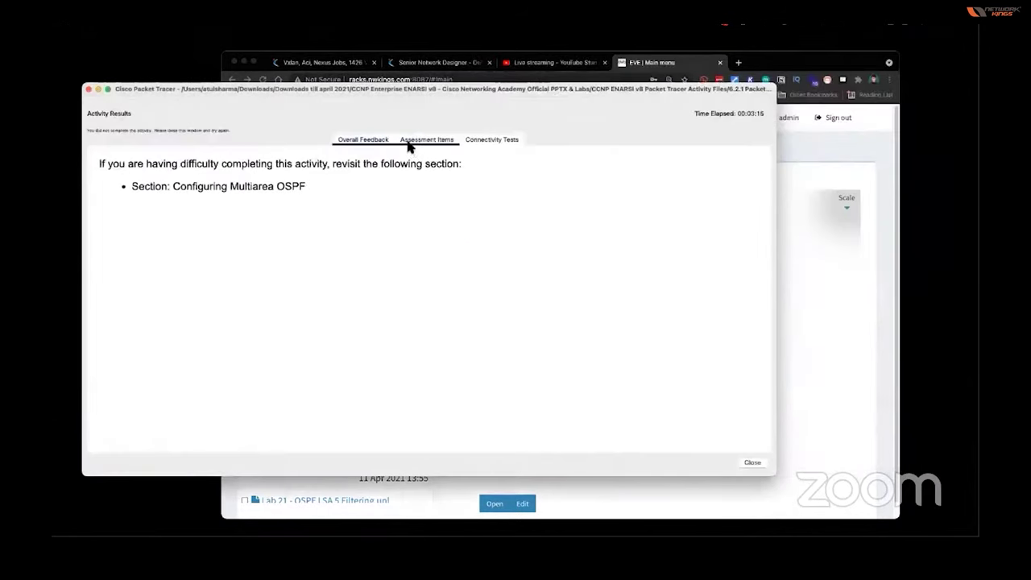
Review the 0/80 score's Assessment Items, return to Overall Feedback, and close the results.
click(408, 145)
scroll(327, 293, down, 3)
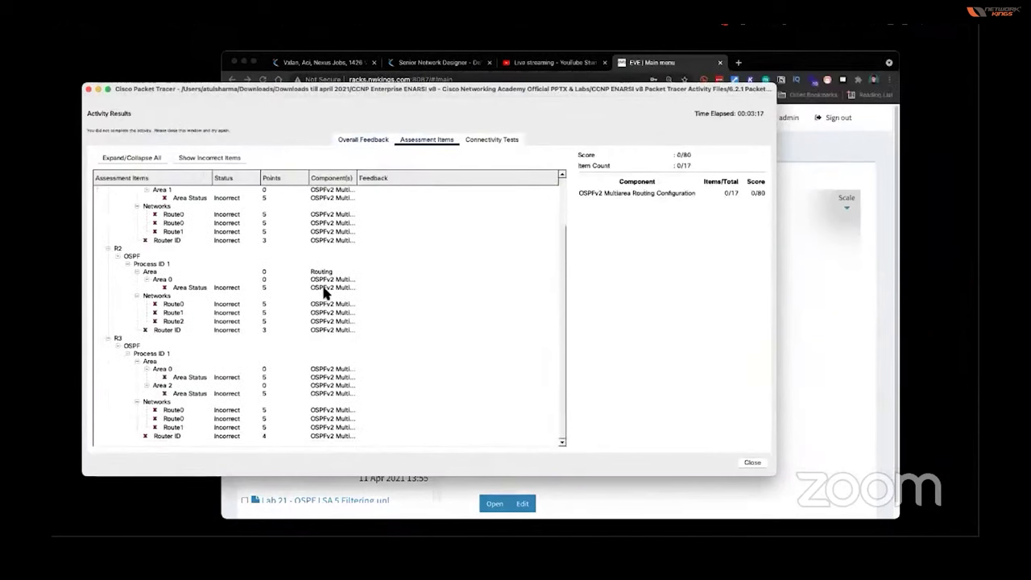
scroll(325, 293, up, 3)
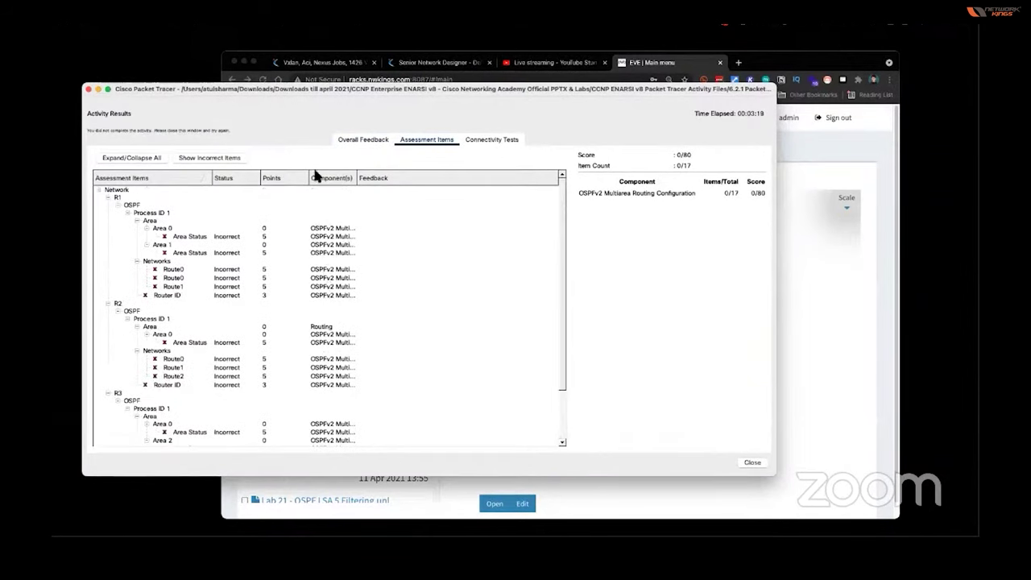
click(345, 140)
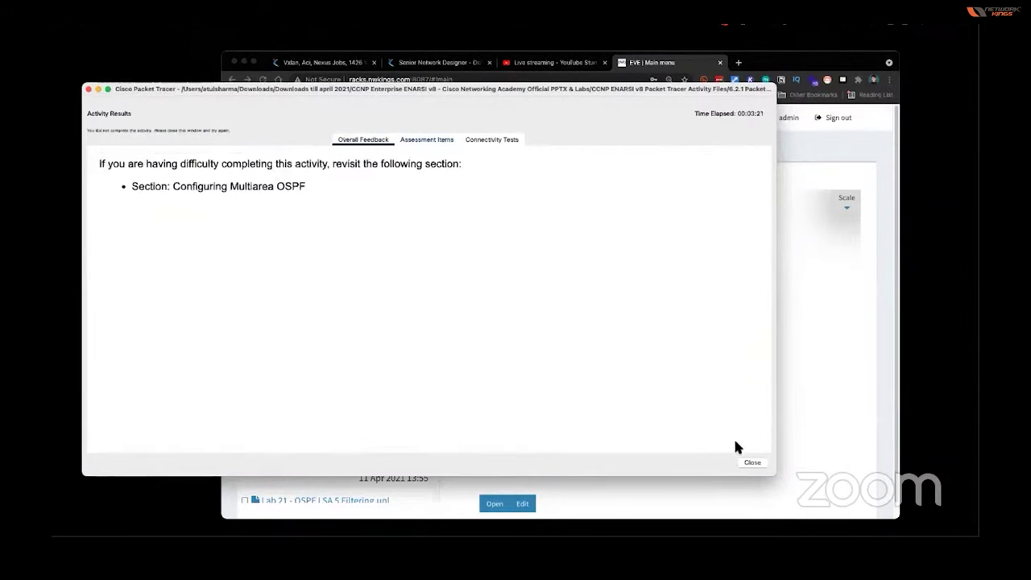
click(751, 464)
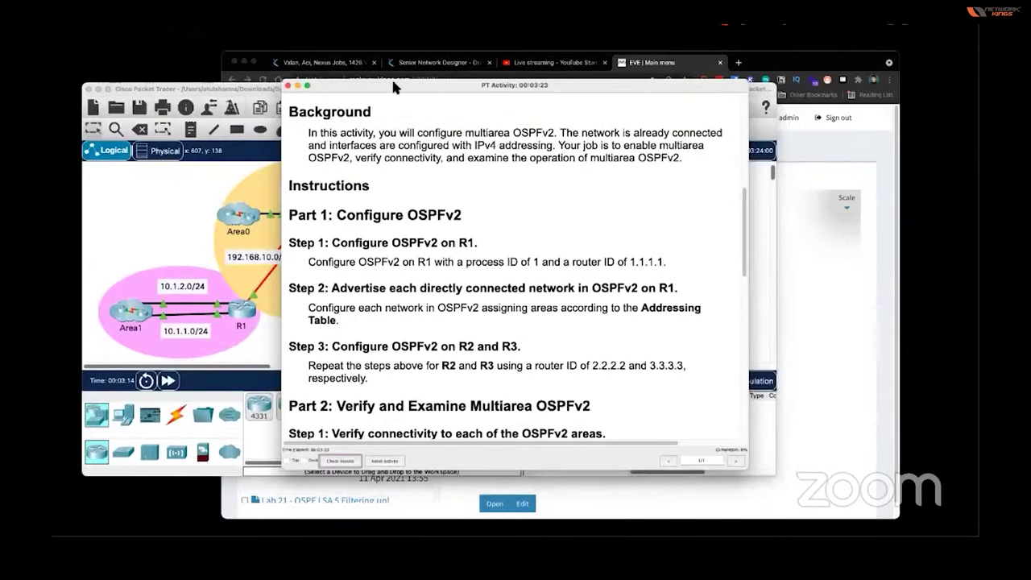
Move the activity instructions to the right to reveal the topology.
drag(598, 82, 802, 70)
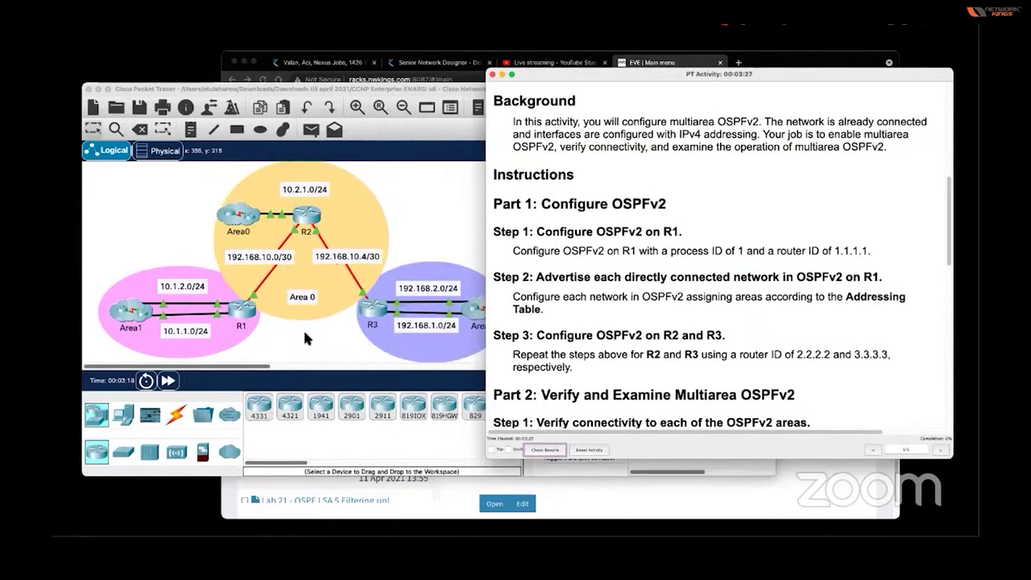
click(304, 333)
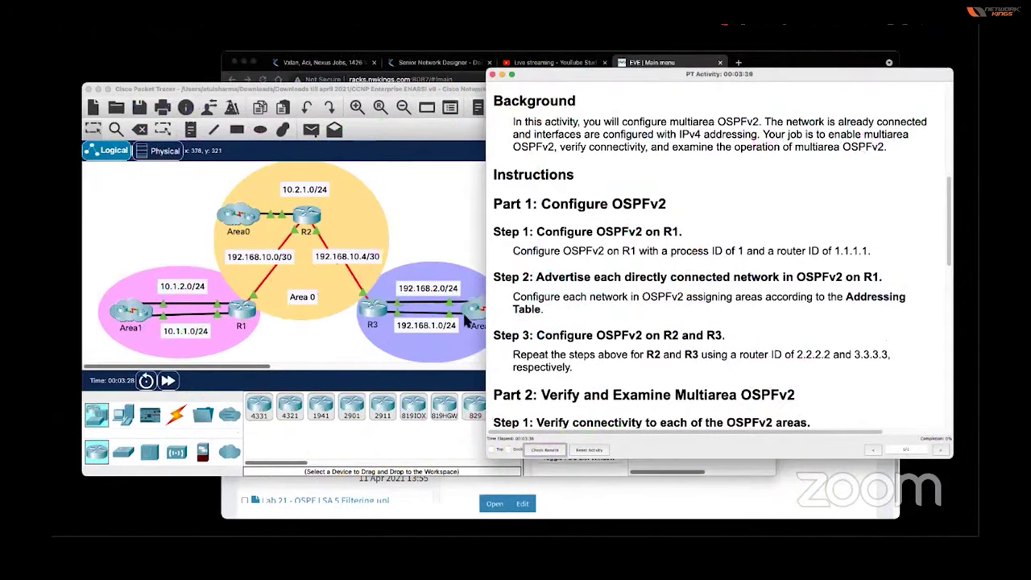
drag(576, 72, 609, 75)
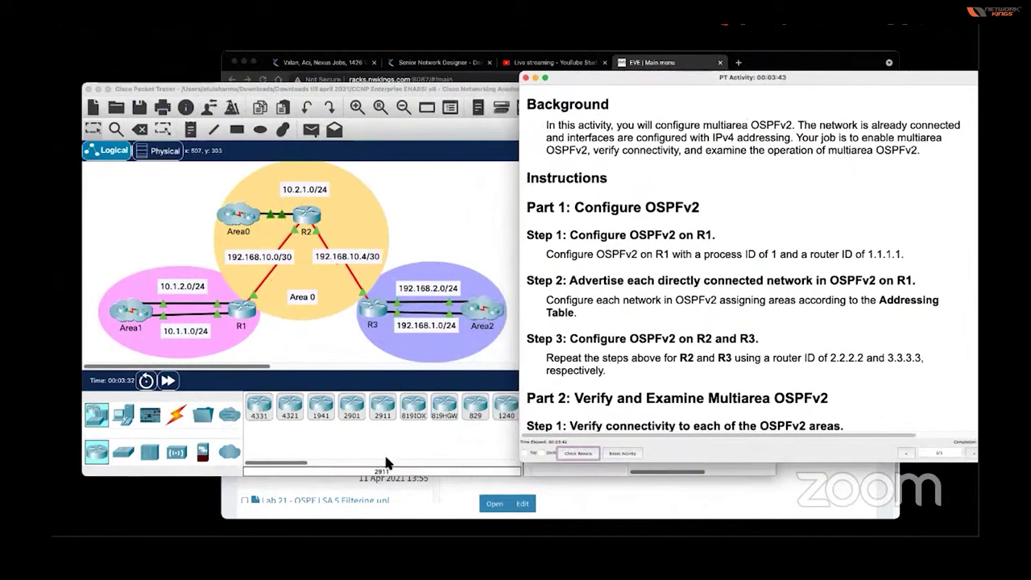
Enlarge and zoom in on the topology, then highlight Part 1 Step 1 for R1 in the instructions.
click(367, 473)
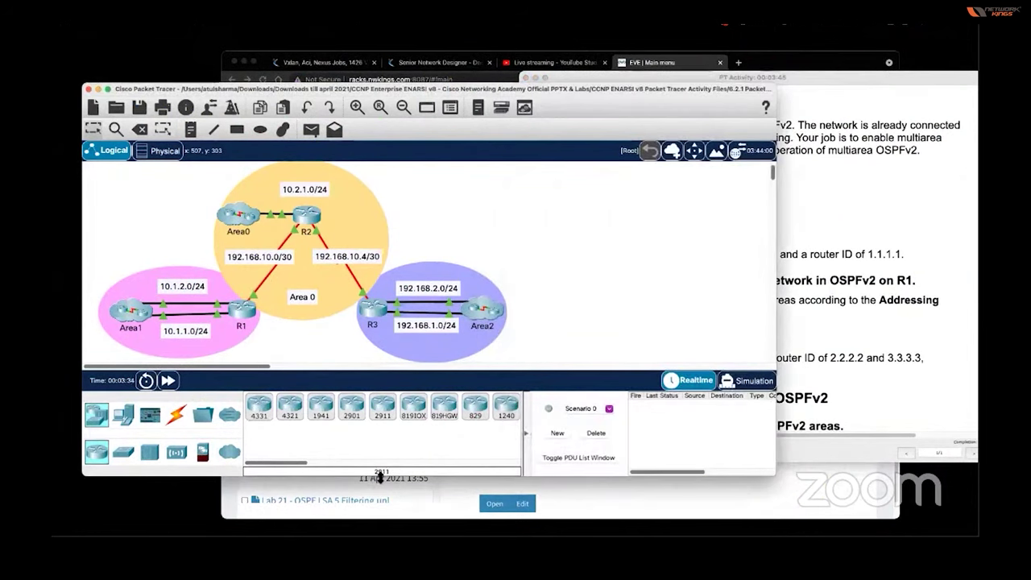
drag(379, 475, 381, 538)
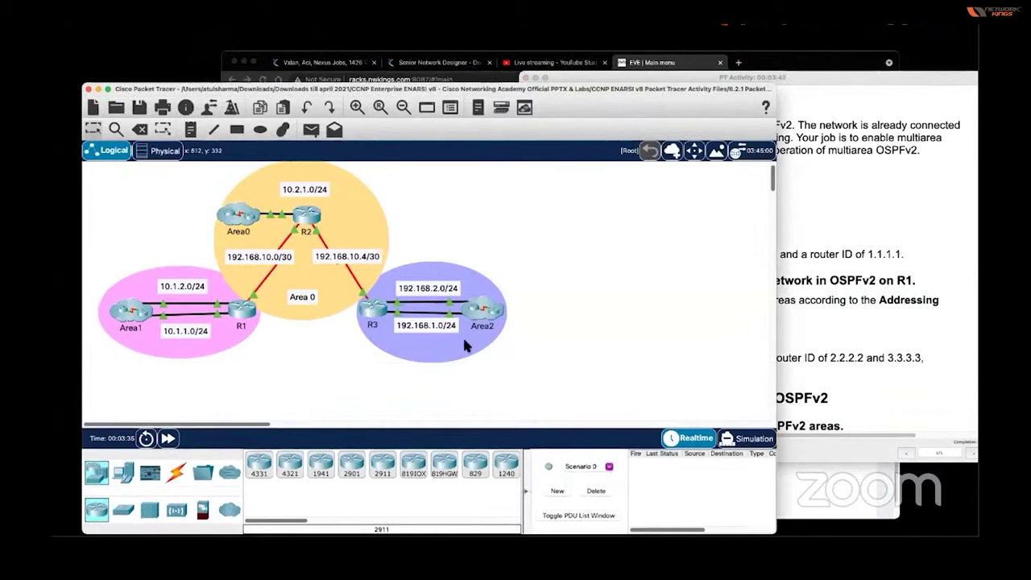
click(357, 107)
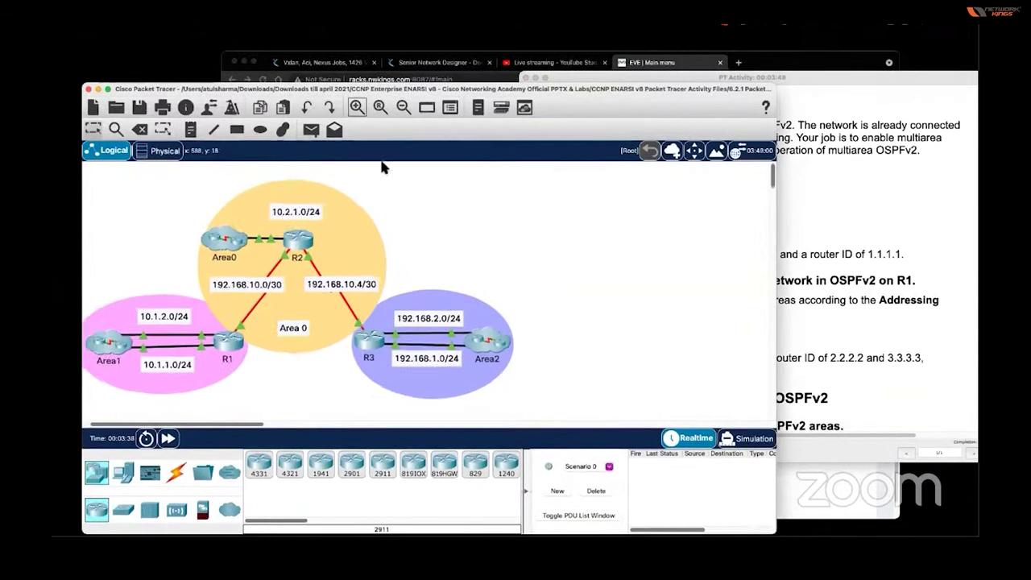
click(846, 228)
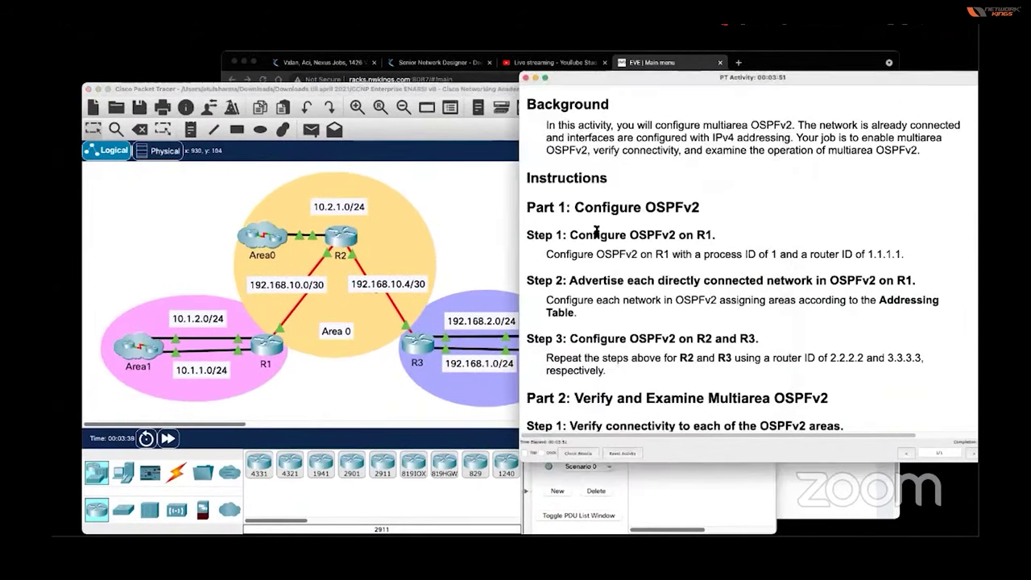
drag(575, 207, 701, 208)
drag(569, 235, 735, 239)
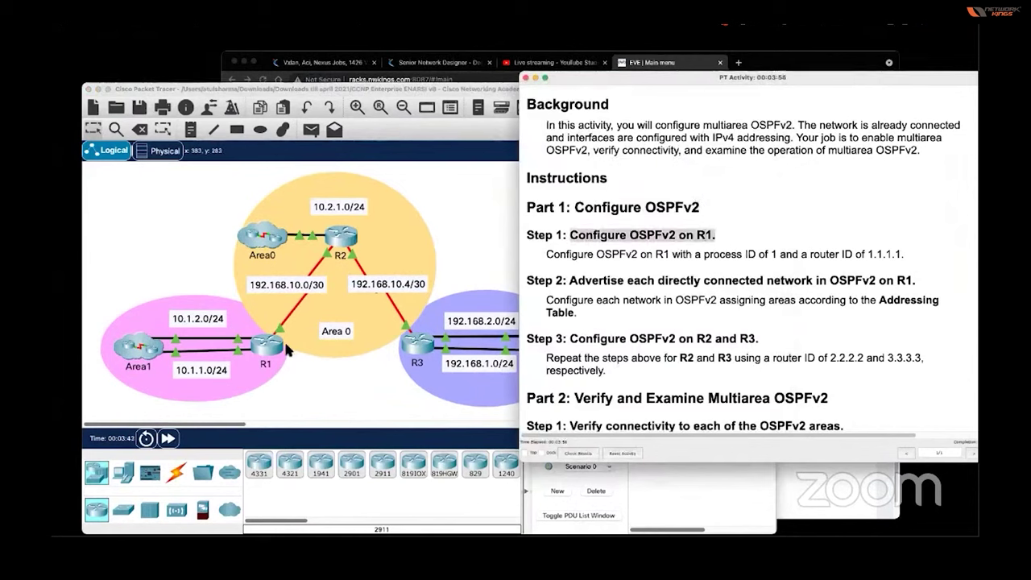
Open R1's CLI and enter global configuration mode with enable and configure terminal.
click(267, 346)
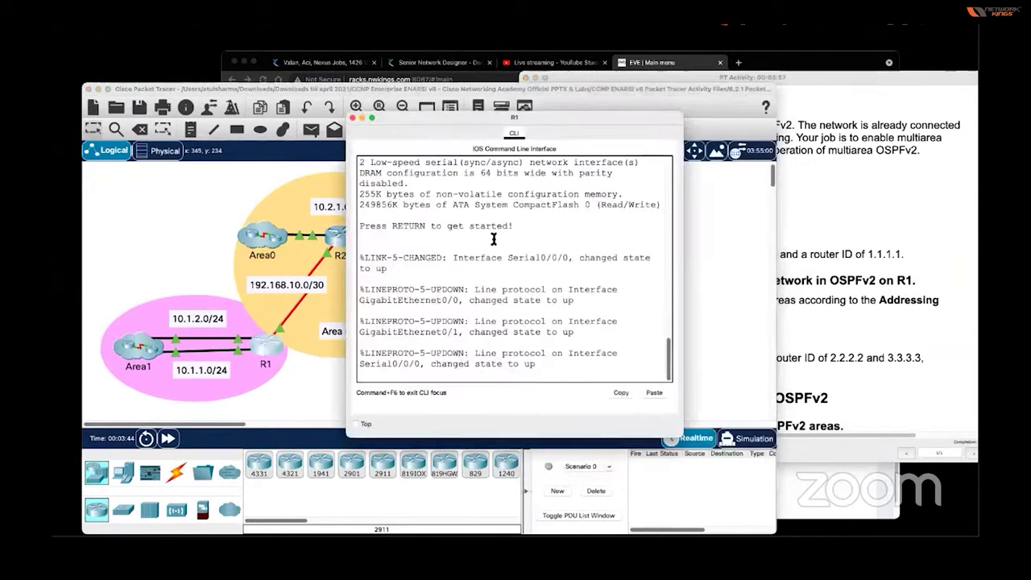
key(Return)
text(en)
key(Tab)
key(Return)
text(cof)
key(Tab)
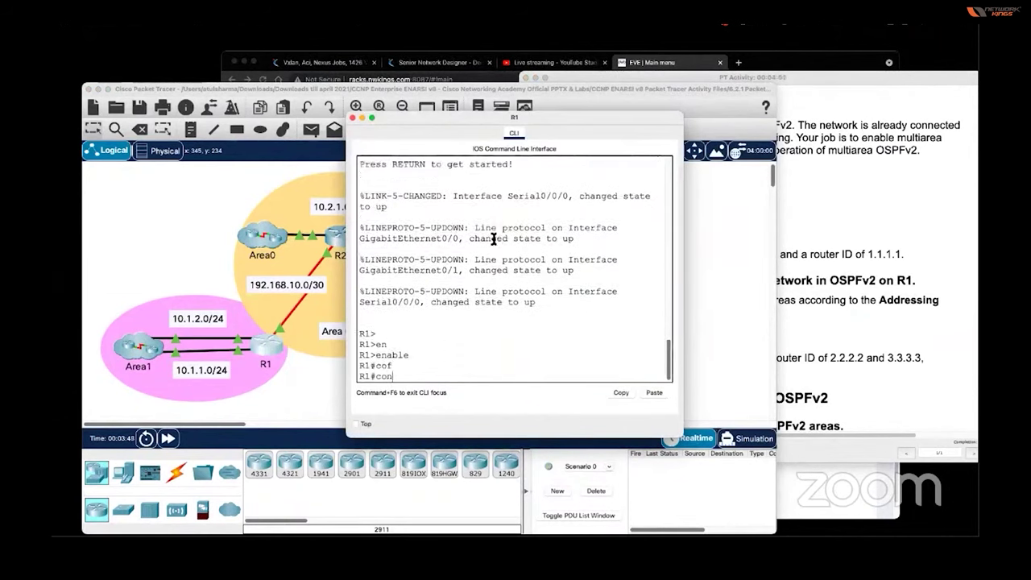
key(Tab)
text(t)
key(Return)
key(Return)
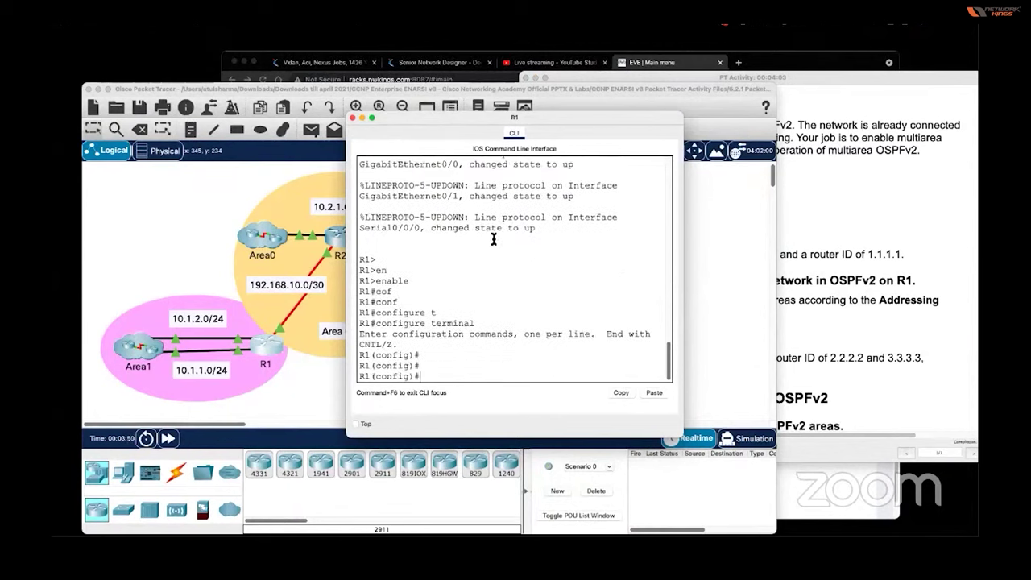
Start OSPF process 1 on R1 with router ospf 1, matching the instructions' process ID.
text(router osp)
key(Tab)
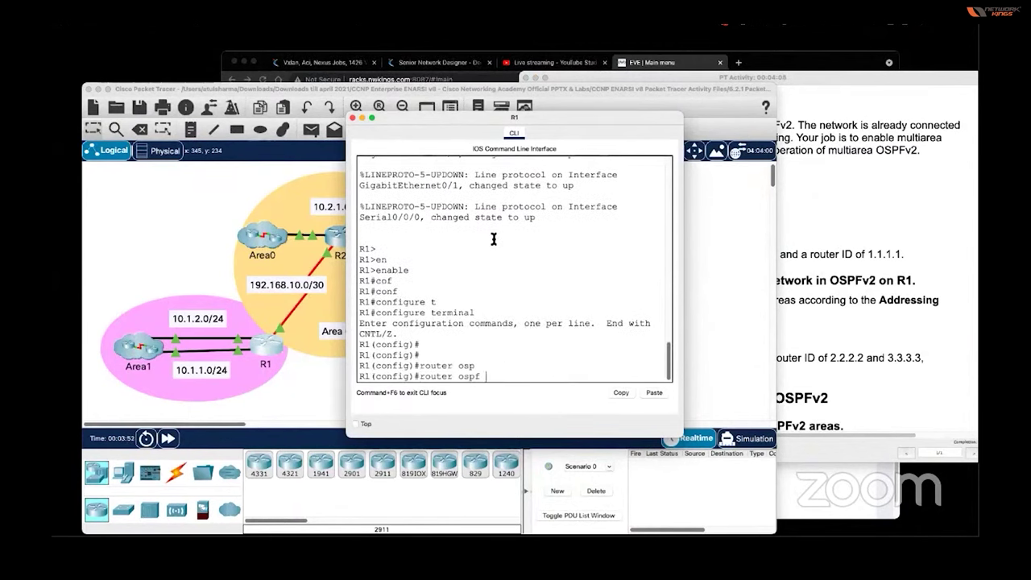
text(?)
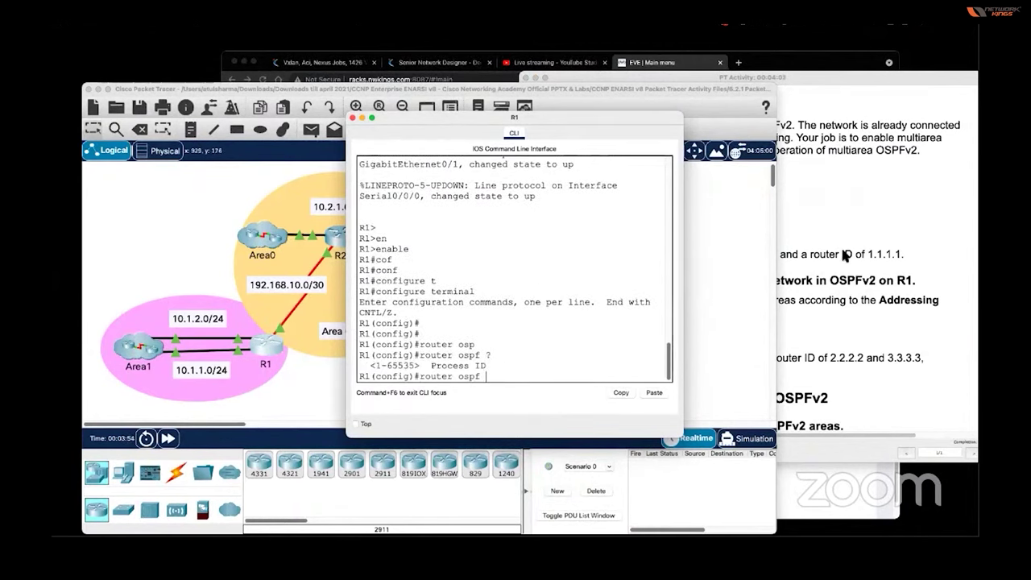
click(846, 255)
drag(704, 255, 778, 255)
click(489, 353)
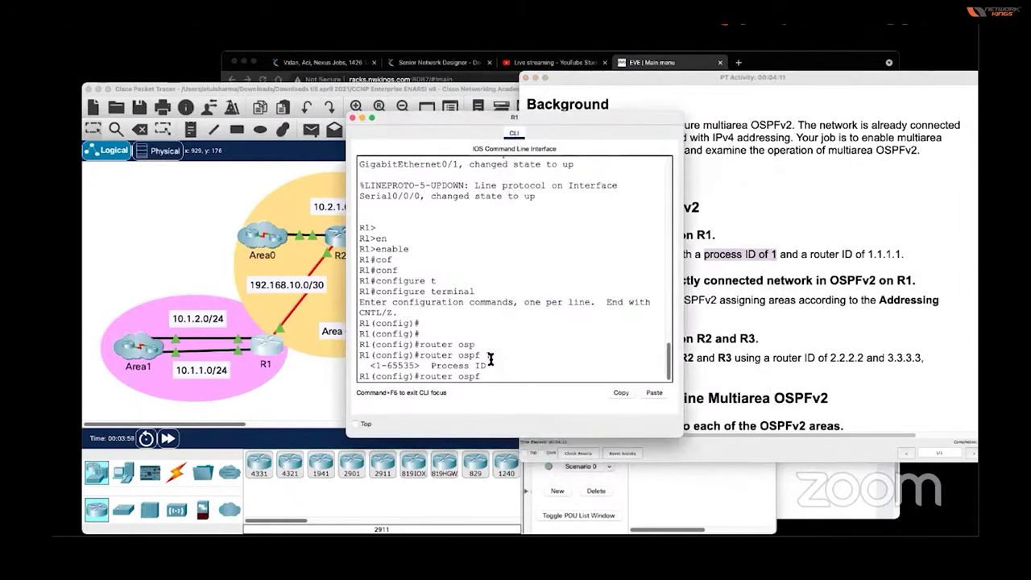
text(1)
key(Return)
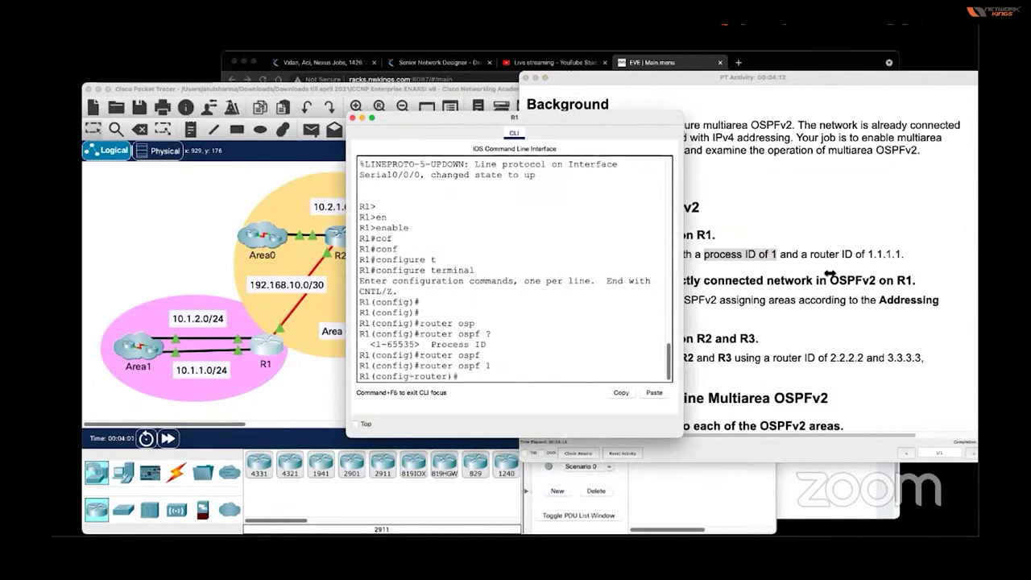
drag(829, 273, 831, 274)
drag(493, 363, 418, 363)
mouse_move(624, 533)
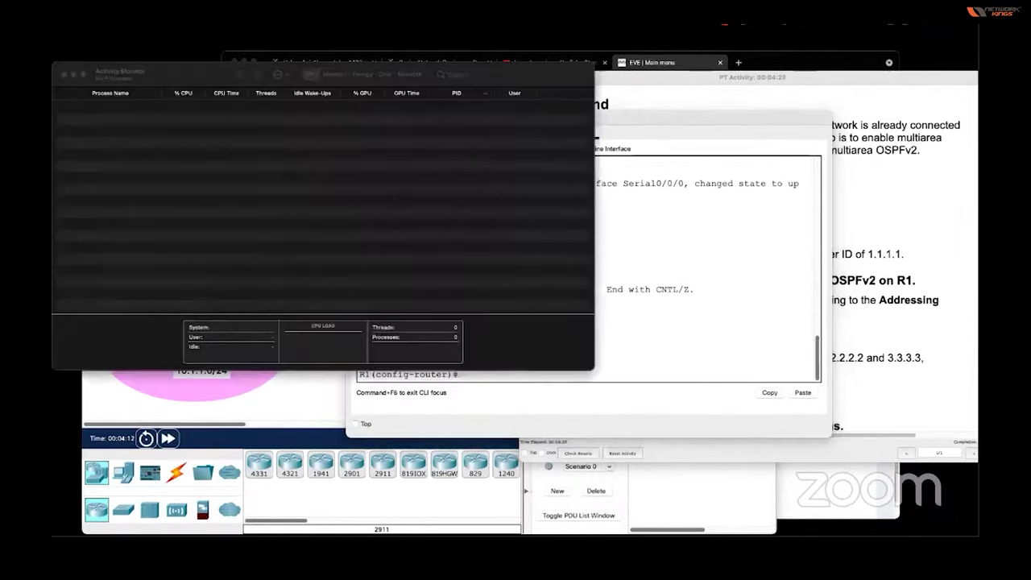
Move Activity Monitor aside and check the Cisco Packet Tracer process's CPU load.
drag(179, 71, 379, 111)
click(317, 194)
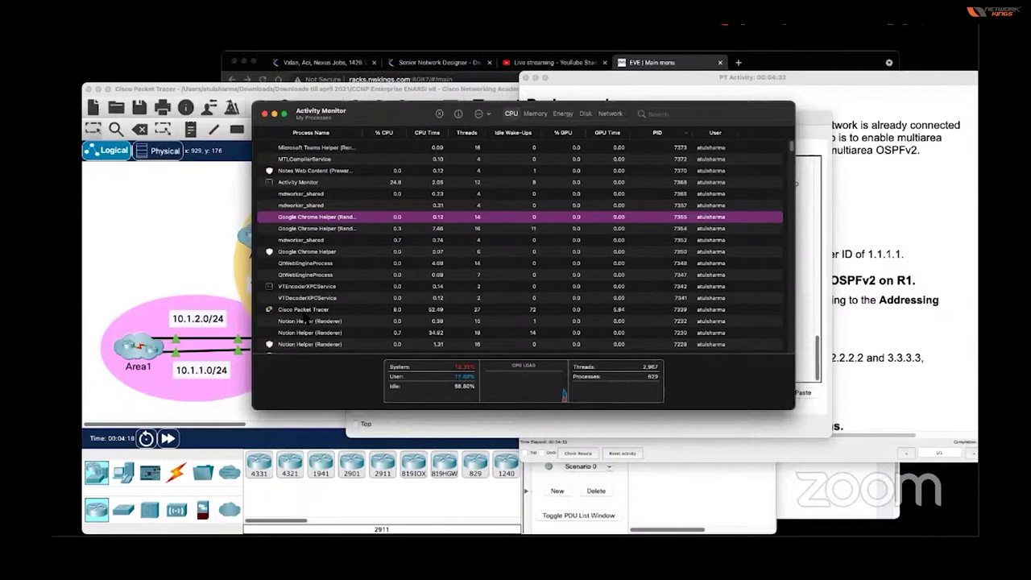
click(309, 311)
scroll(320, 333, down, 5)
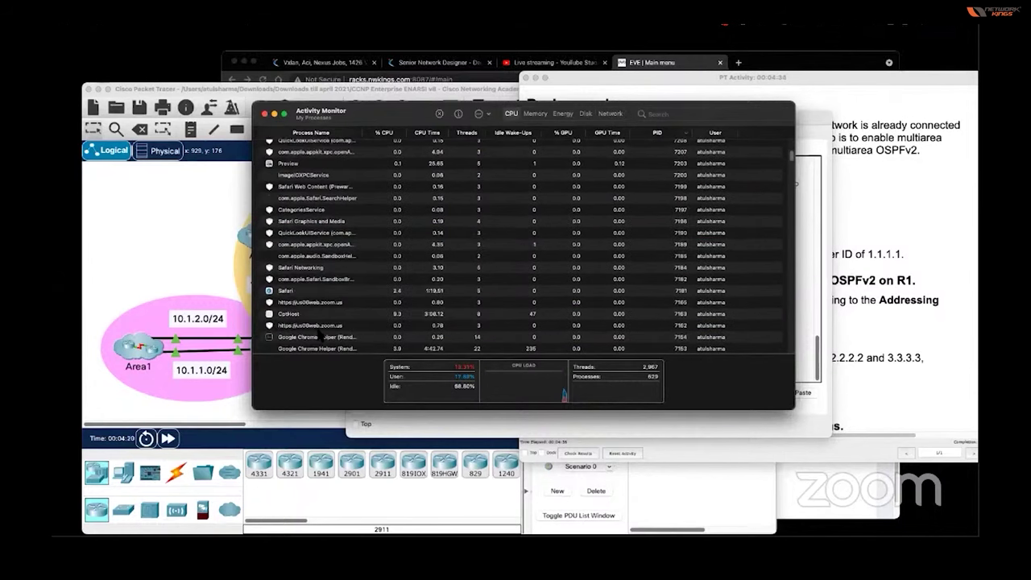
scroll(340, 197, up, 5)
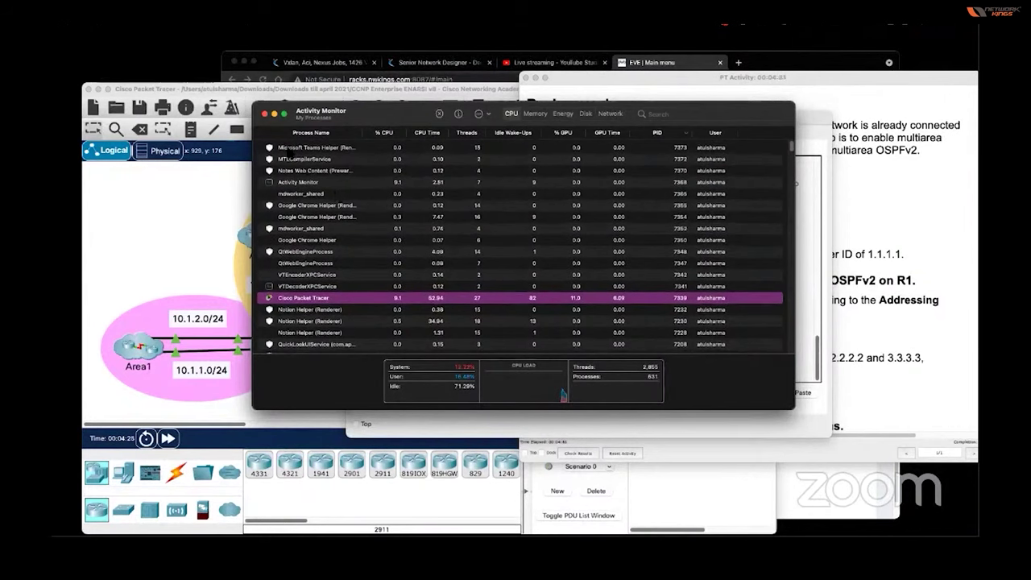
scroll(310, 218, down, 4)
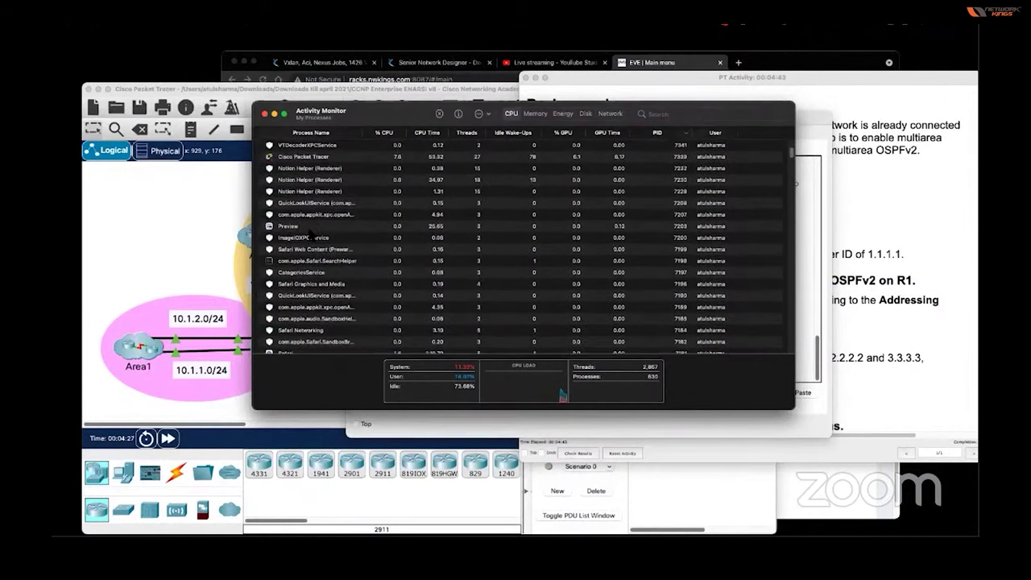
scroll(314, 300, up, 5)
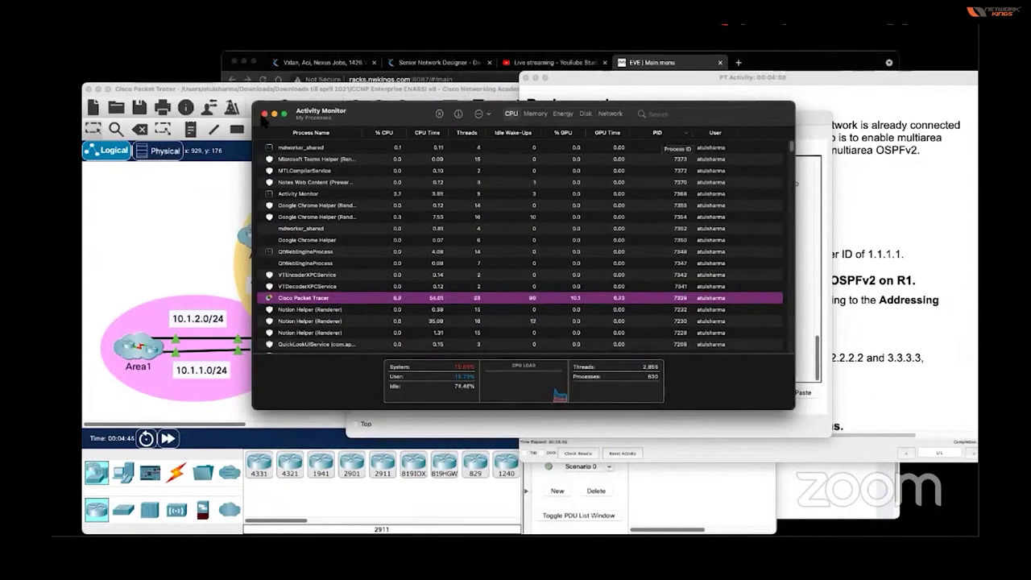
Hide Activity Monitor and enlarge R1's command-line window.
key(super+h)
click(508, 375)
drag(829, 436, 925, 512)
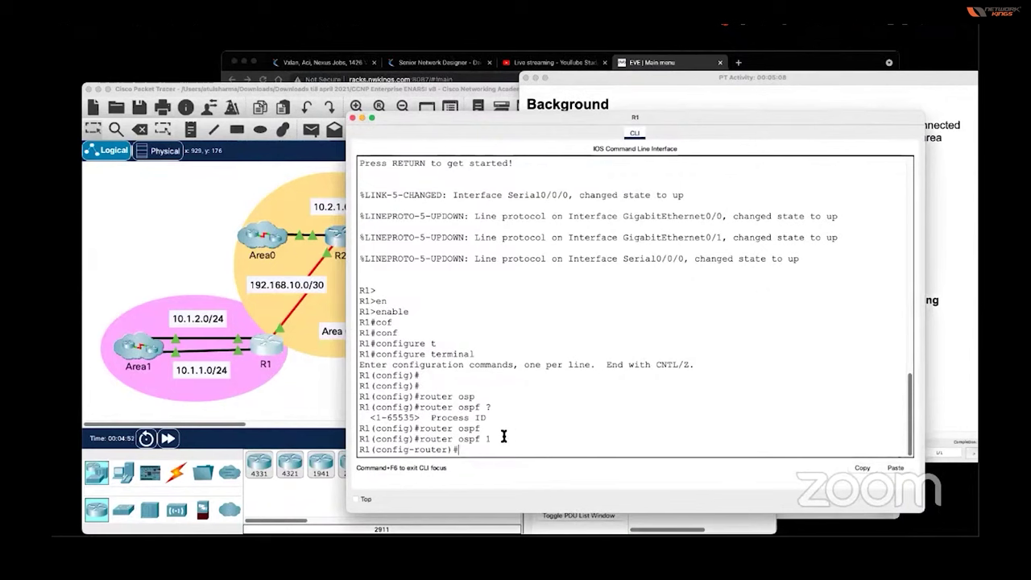
Leave configuration mode with end and run show processes cpu on R1.
drag(416, 439, 514, 439)
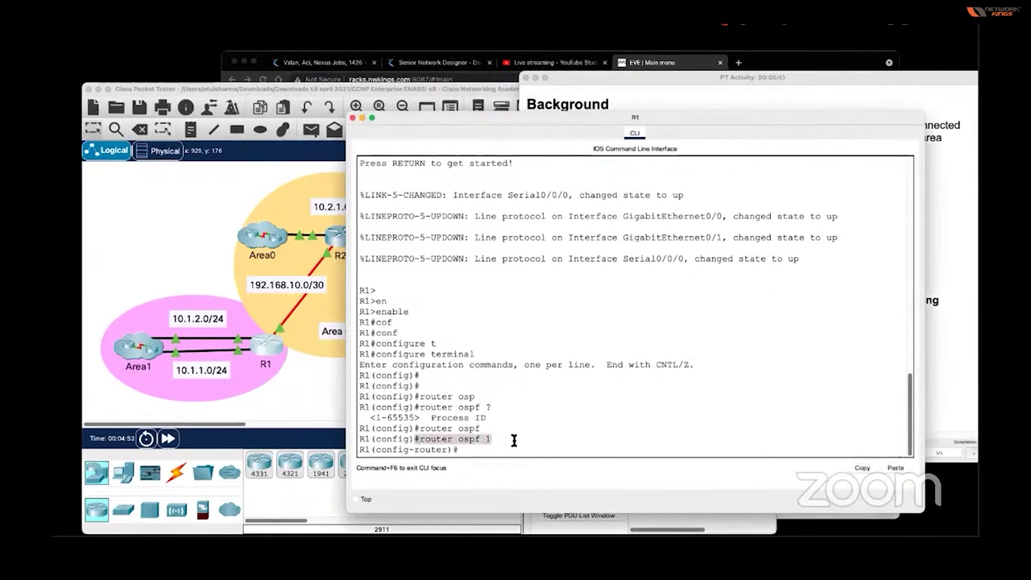
click(514, 440)
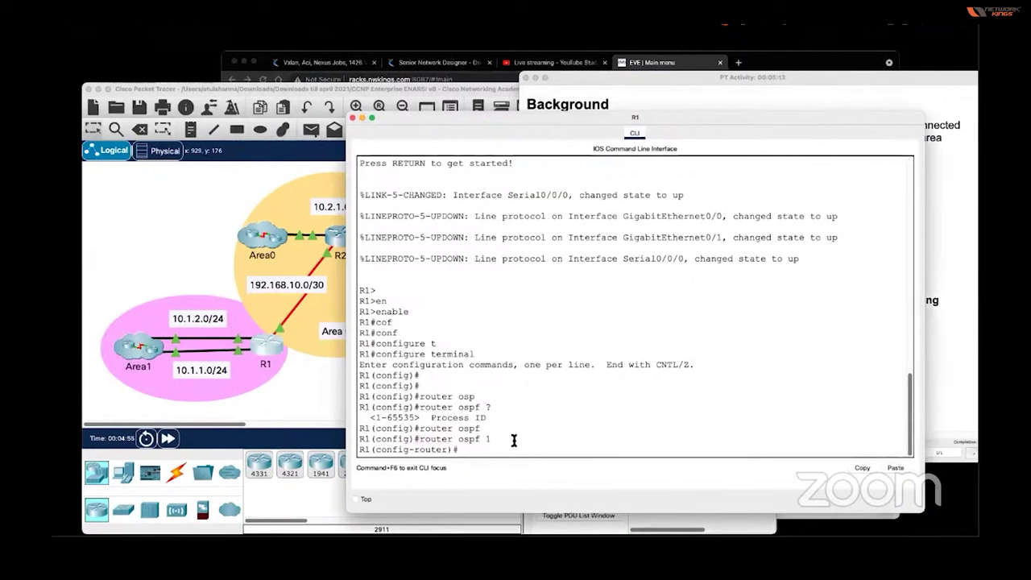
text(end)
key(Return)
key(Return)
key(Return)
text(show processes)
key(Tab)
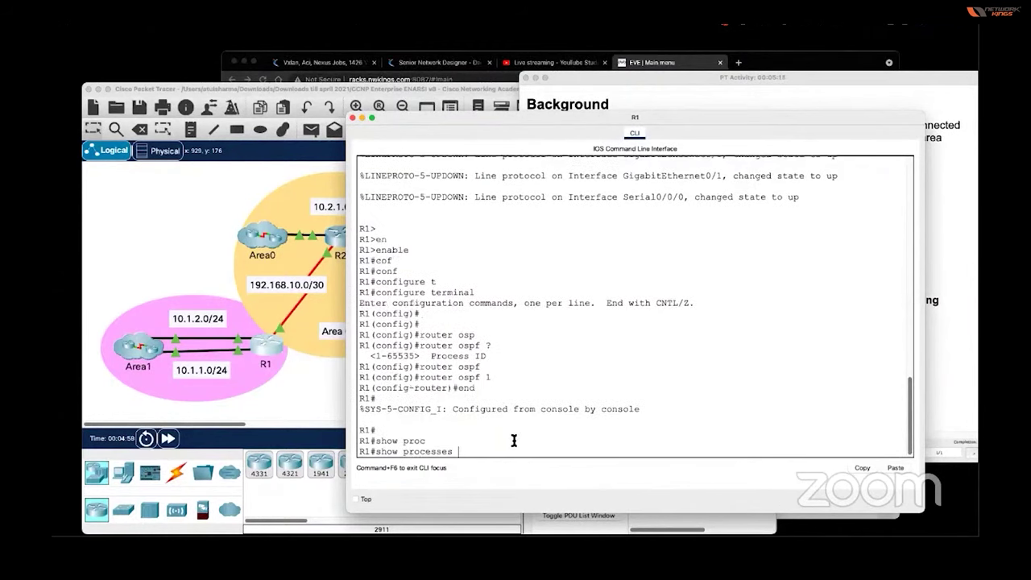
text(cp)
key(Tab)
text(u)
key(Tab)
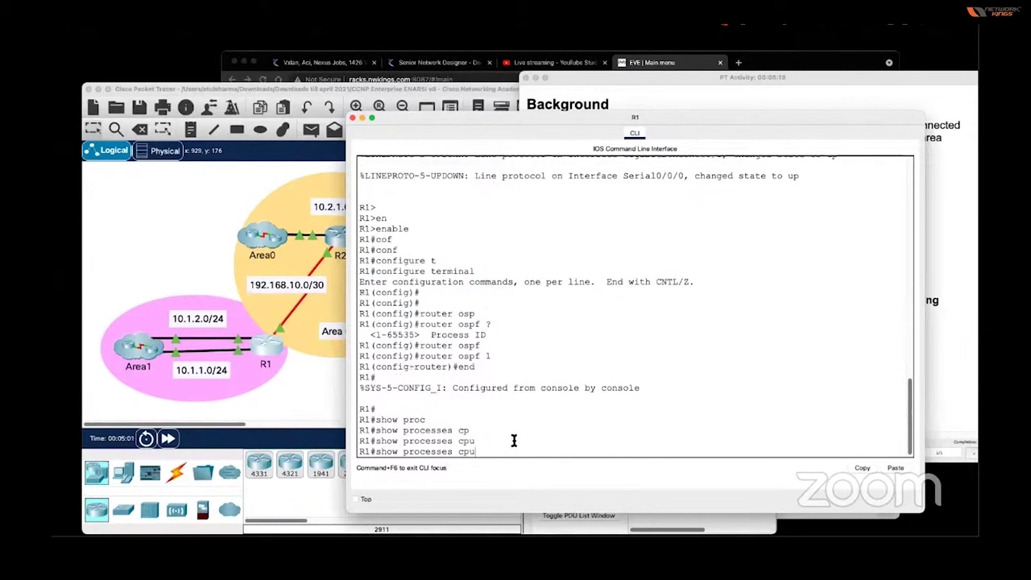
key(Return)
Run show processes and page through it, highlighting ARP Input, TCP Timer, HTTP Timer and Per-Second Job.
text(show pro)
key(Tab)
text(c)
key(Tab)
text(?)
key(Return)
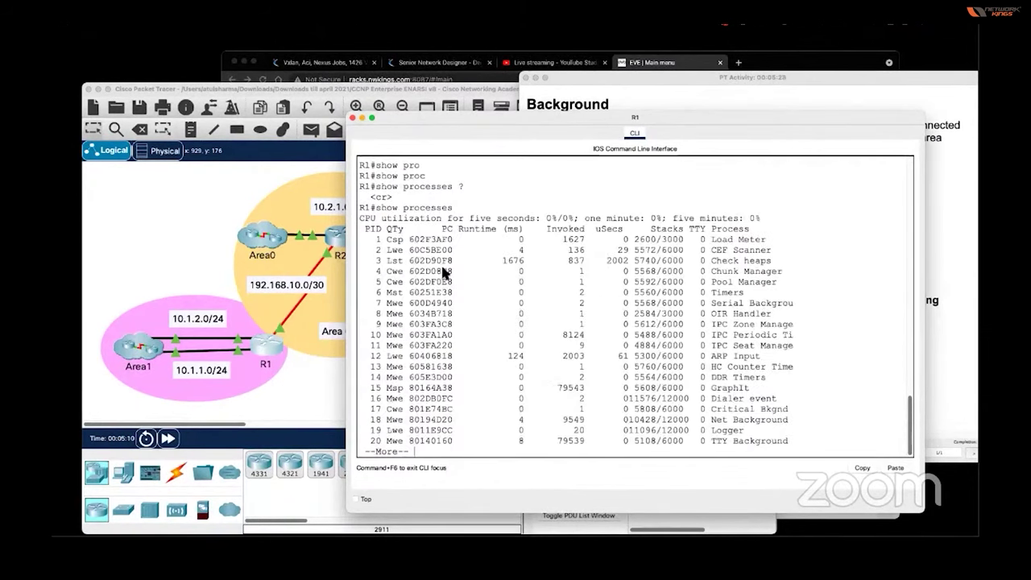
drag(375, 208, 456, 210)
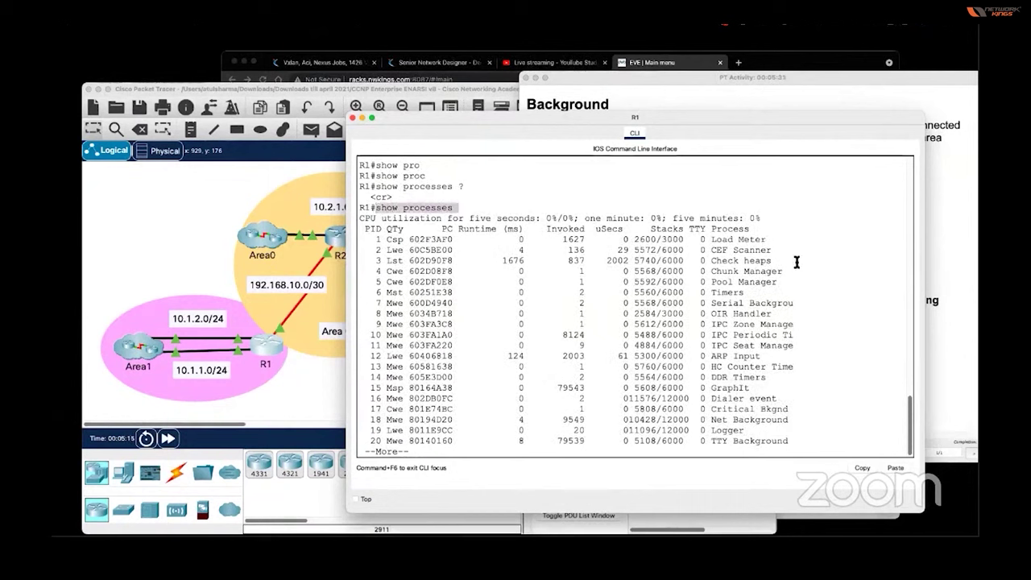
mouse_move(762, 359)
mouse_down()
mouse_move(691, 361)
mouse_move(782, 345)
mouse_move(767, 346)
mouse_up()
key(space)
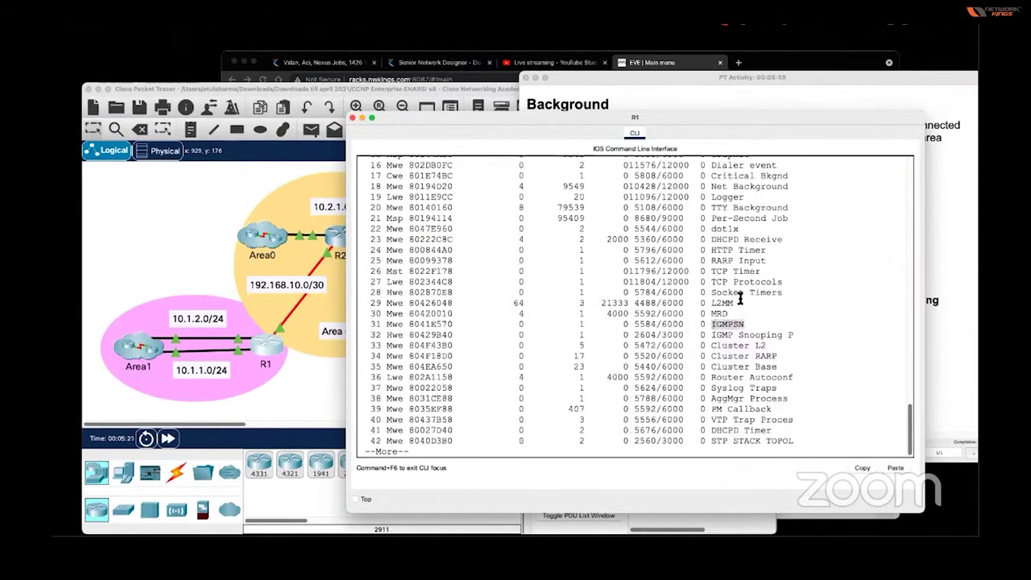
drag(707, 272, 761, 271)
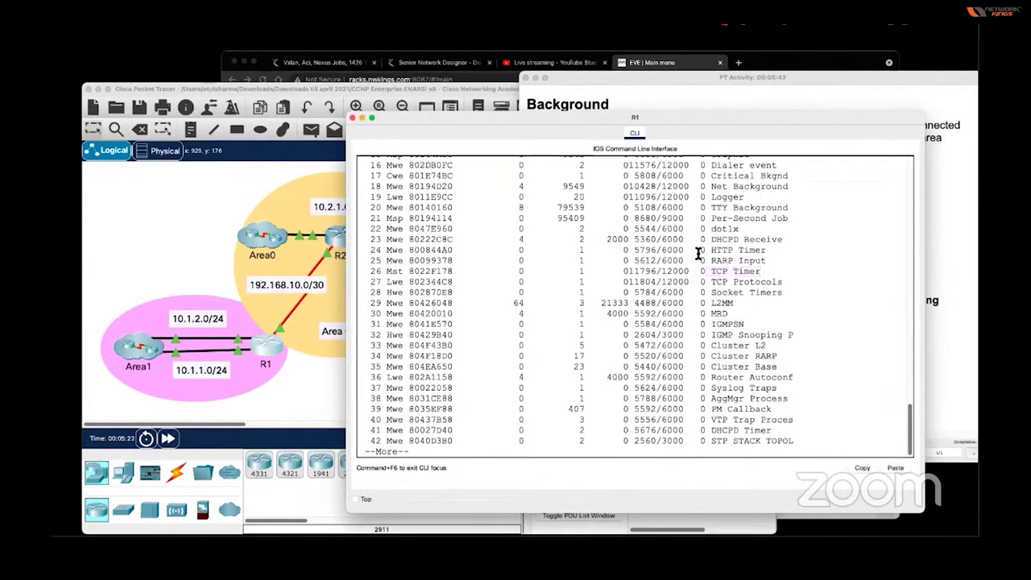
drag(708, 250, 769, 250)
drag(710, 218, 787, 219)
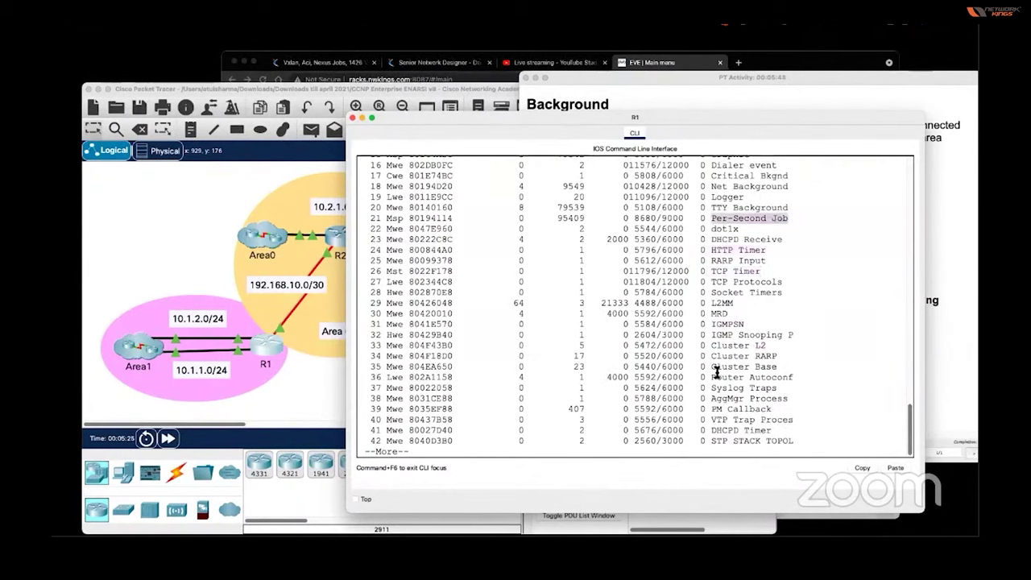
key(space)
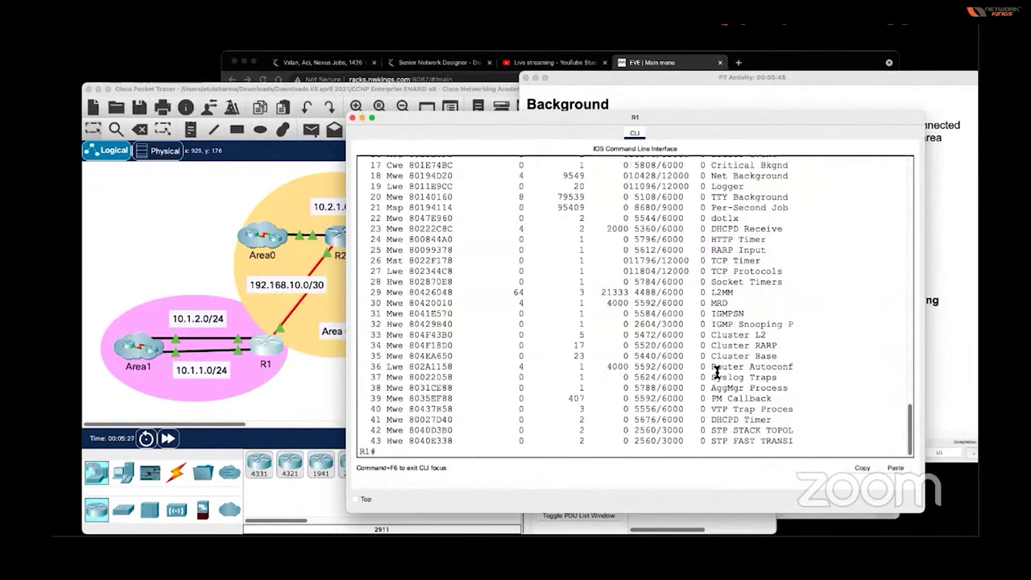
key(Return)
key(Return)
Scroll back through the process output to review the 0% CPU utilization.
scroll(762, 369, up, 5)
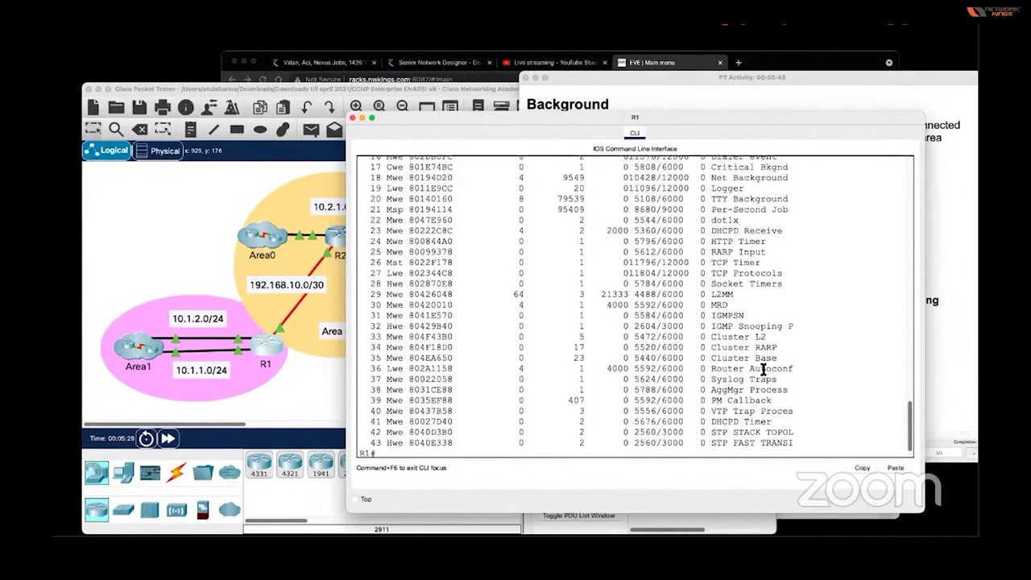
scroll(763, 369, up, 5)
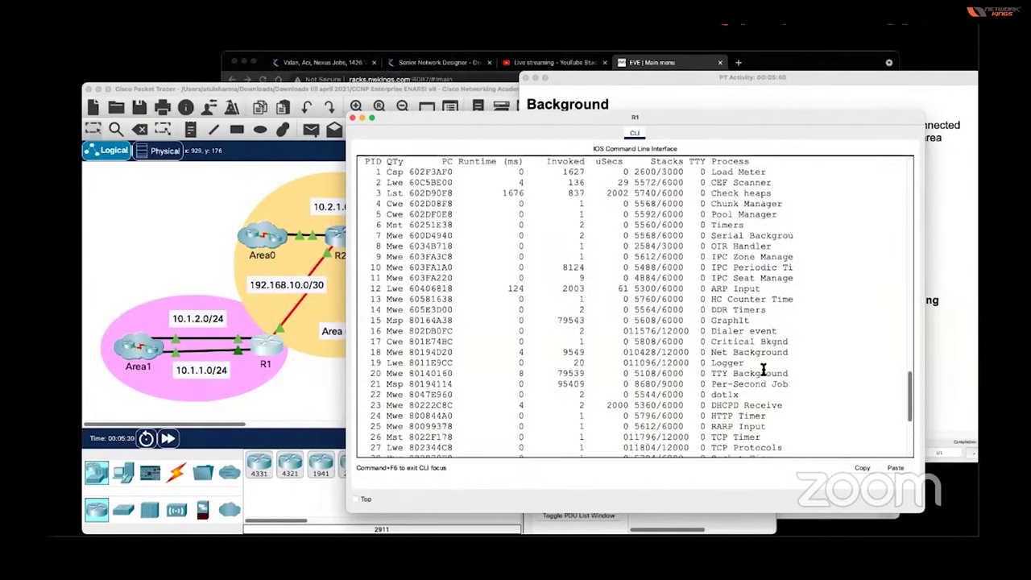
scroll(762, 368, down, 10)
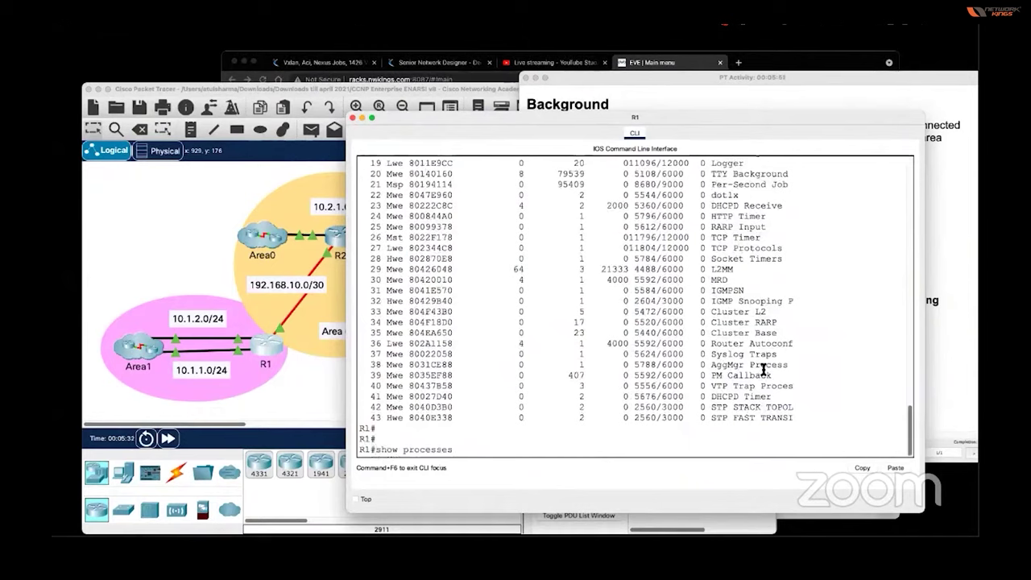
scroll(763, 369, up, 5)
scroll(733, 407, down, 4)
scroll(733, 411, down, 1)
drag(711, 417, 749, 417)
drag(714, 375, 751, 377)
scroll(747, 323, up, 3)
scroll(748, 323, up, 3)
scroll(747, 323, up, 3)
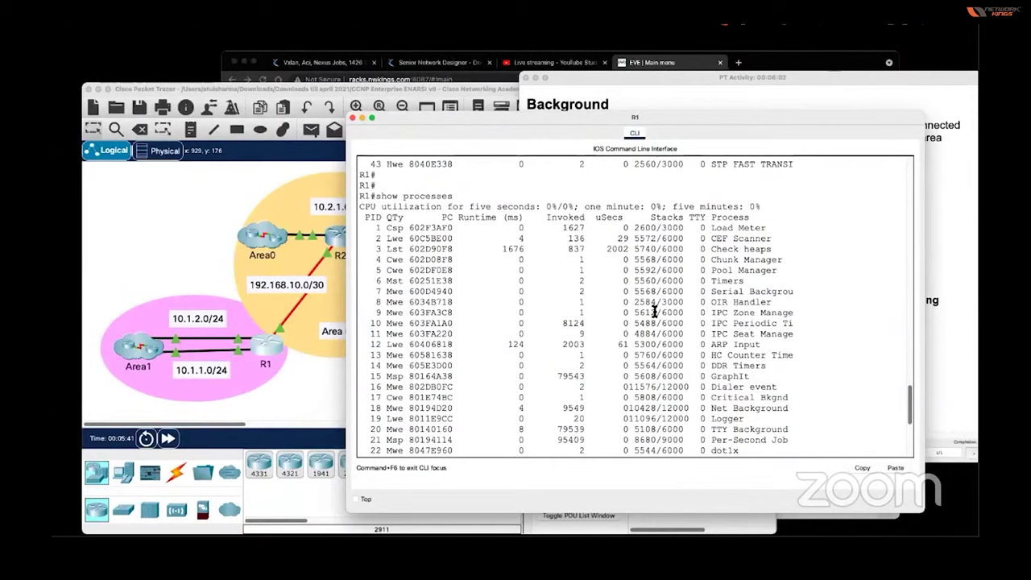
scroll(654, 312, down, 5)
Enter configure terminal and create OSPF process 1 on R1.
text(conf t)
key(Return)
key(Return)
text(r)
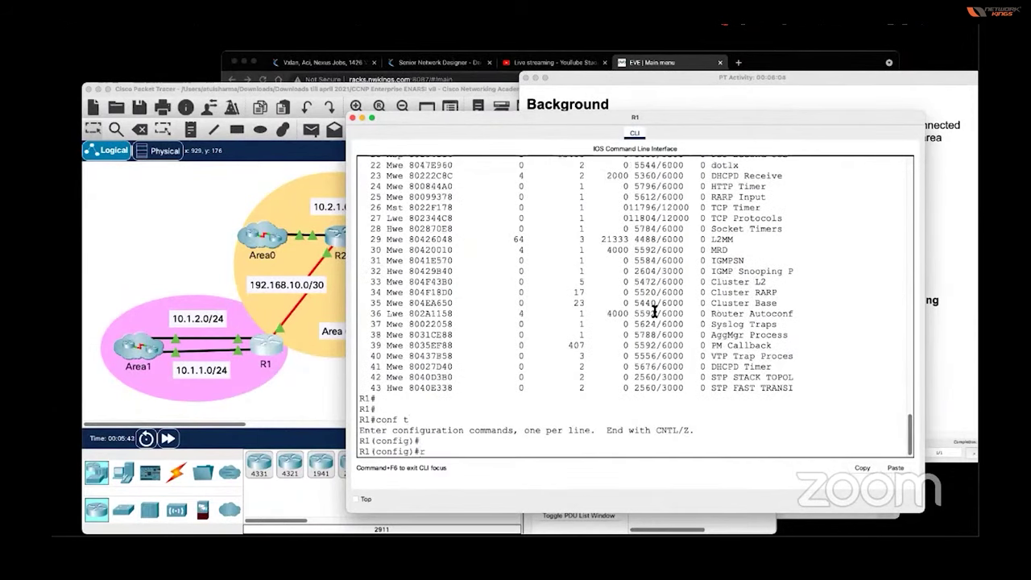
text(otu)
key(BackSpace)
key(BackSpace)
text(pf 1)
key(Tab)
text(1)
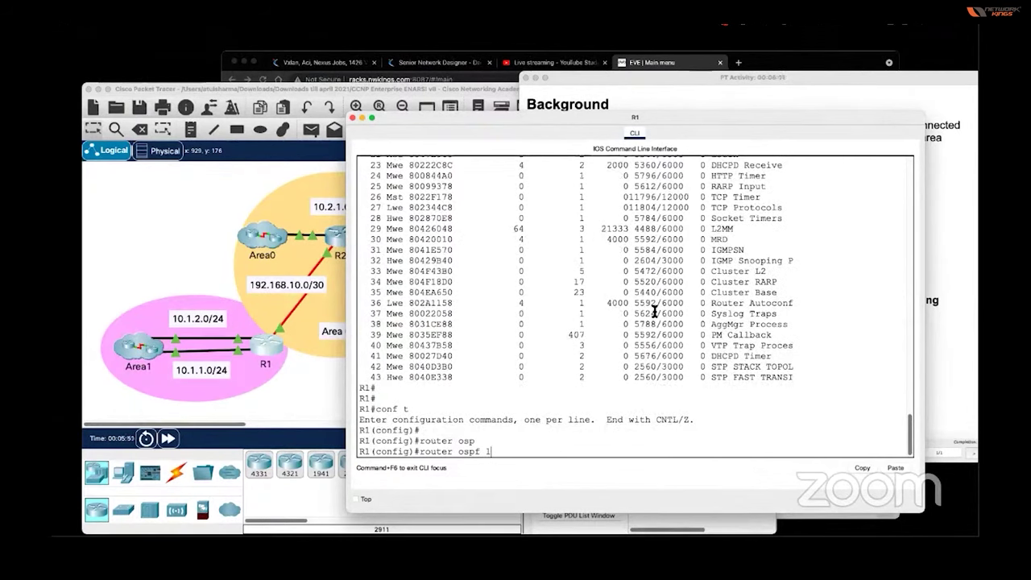
key(Return)
Add OSPF processes 2 and 3, then return to privileged exec mode with end.
text(ex)
key(Return)
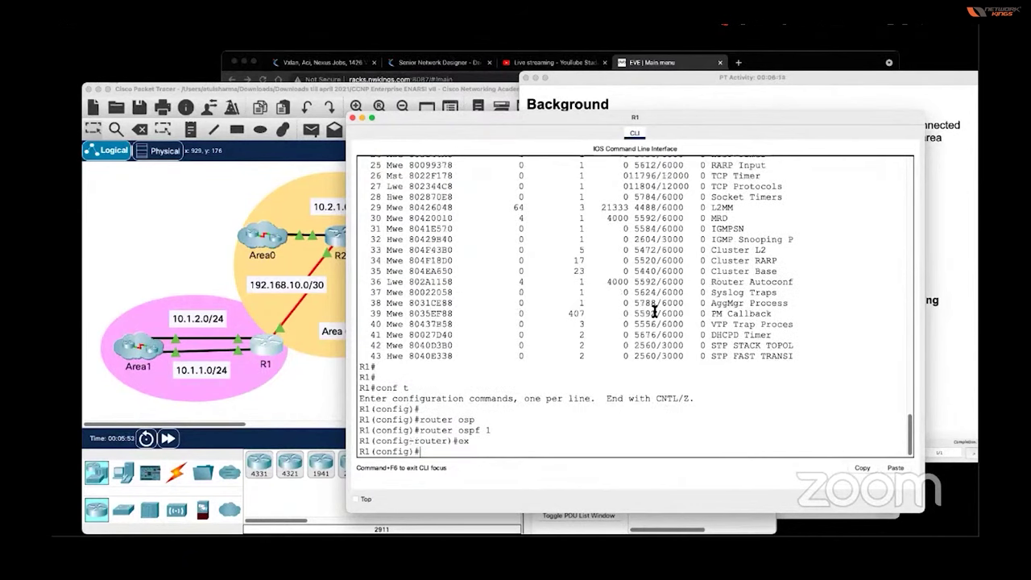
key(Up)
key(BackSpace)
text(2)
key(Return)
text(exi)
key(Return)
key(Return)
key(Up)
key(Up)
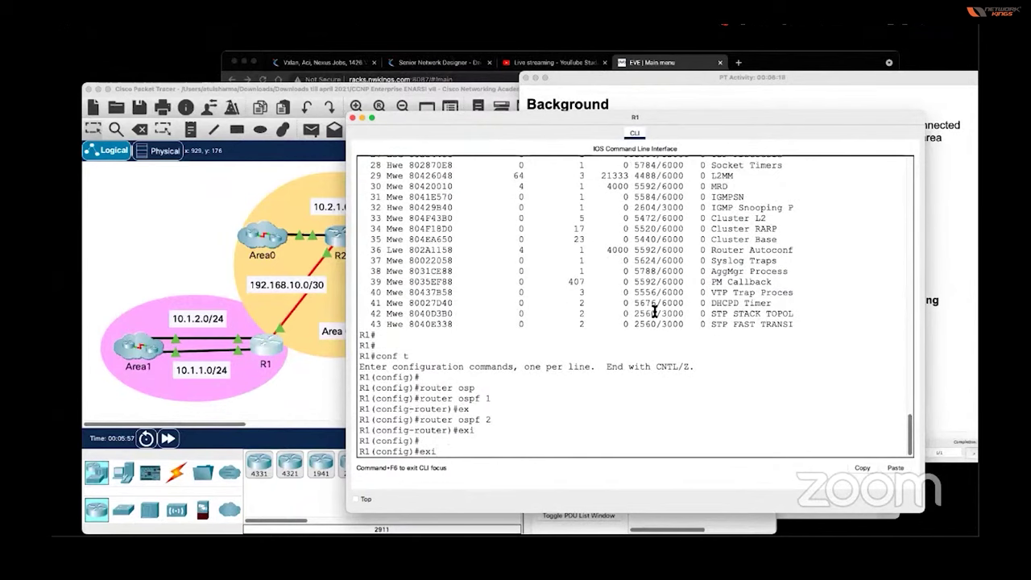
key(BackSpace)
text(3)
key(Return)
key(Return)
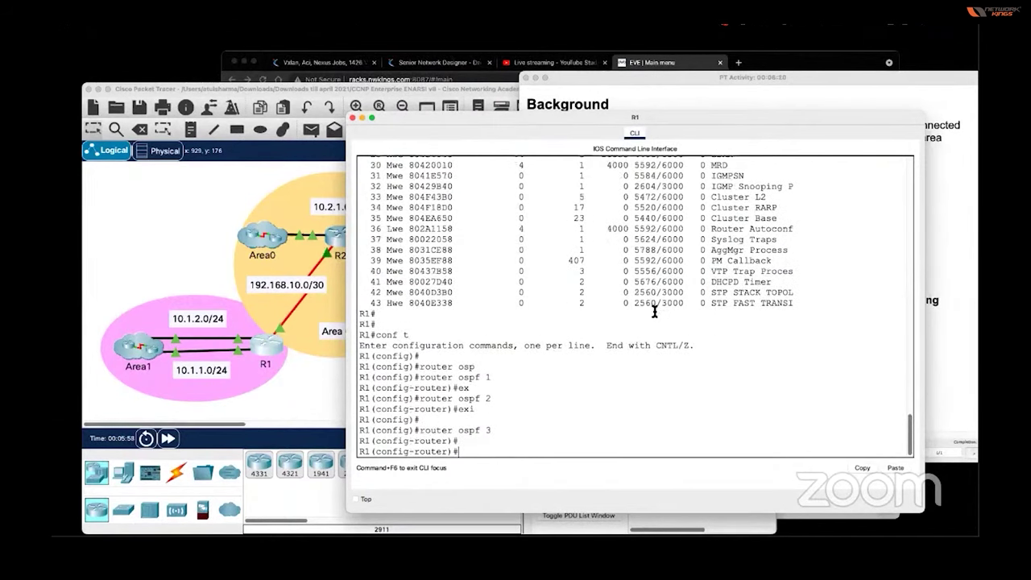
text(end)
key(Return)
Run show ip protocols and check the ospf 1, 2 and 3 entries.
key(Return)
text(show)
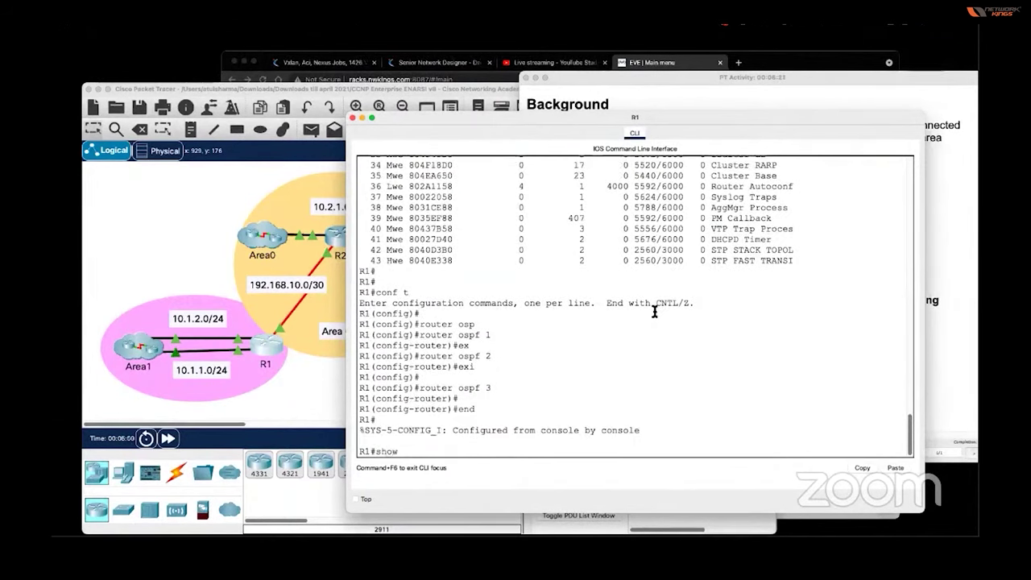
text( ip pro)
key(Tab)
key(Return)
drag(543, 231, 360, 229)
drag(532, 345, 325, 353)
key(space)
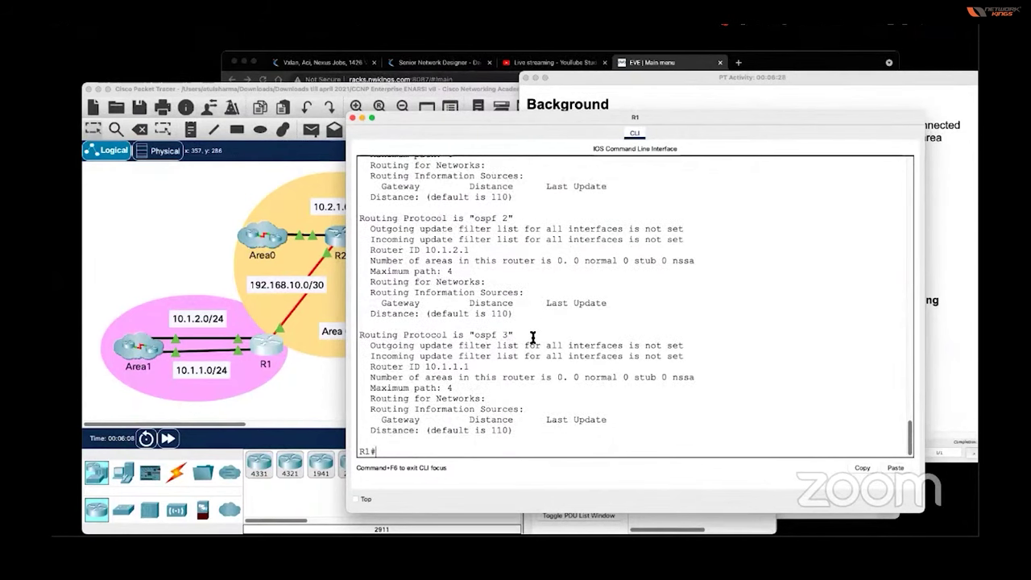
drag(533, 335, 348, 329)
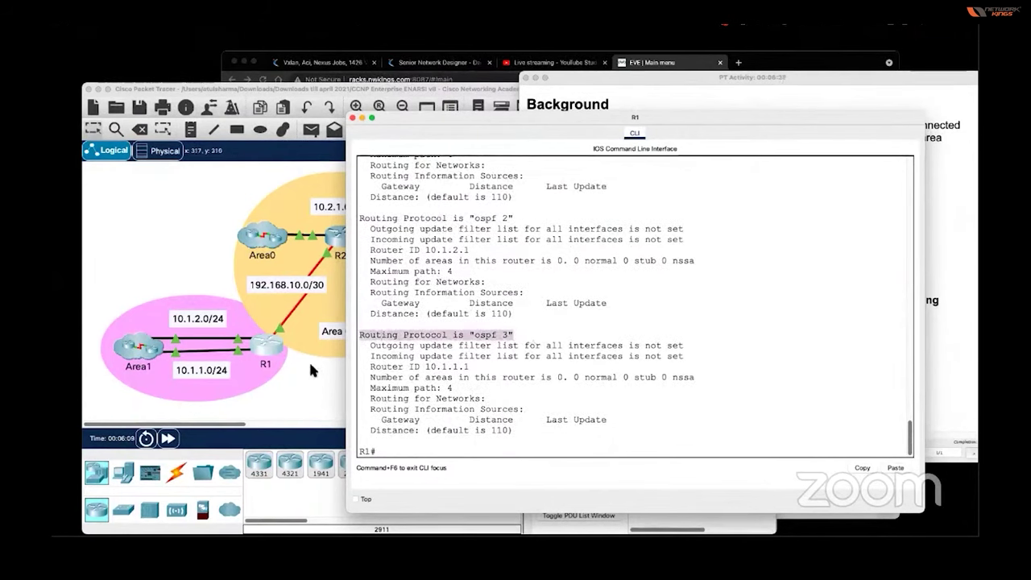
click(539, 362)
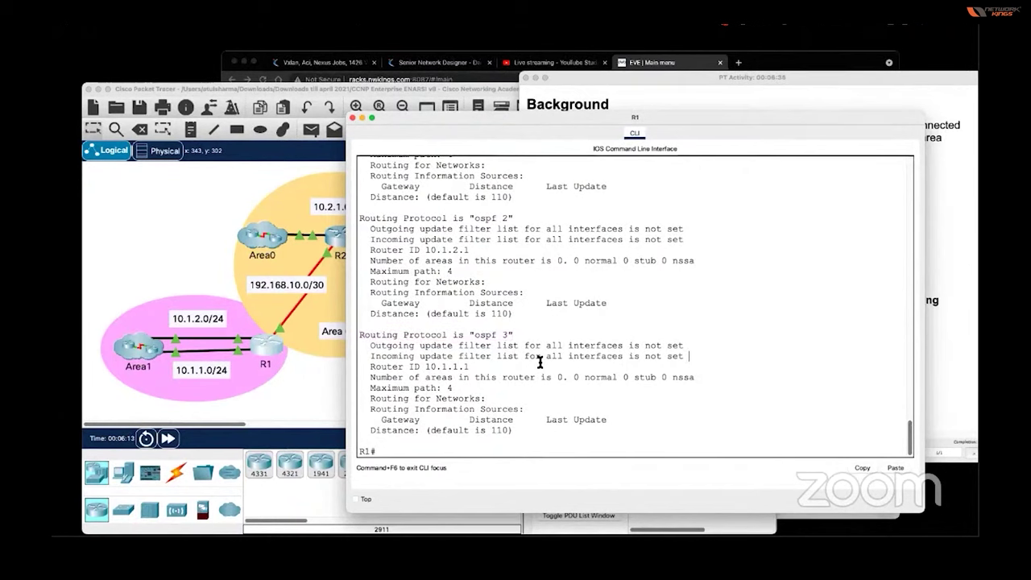
Remove R1's OSPF processes 3 and 2 and enter OSPF process 1 configuration.
text(conf t)
key(Return)
text(no router ospf 3)
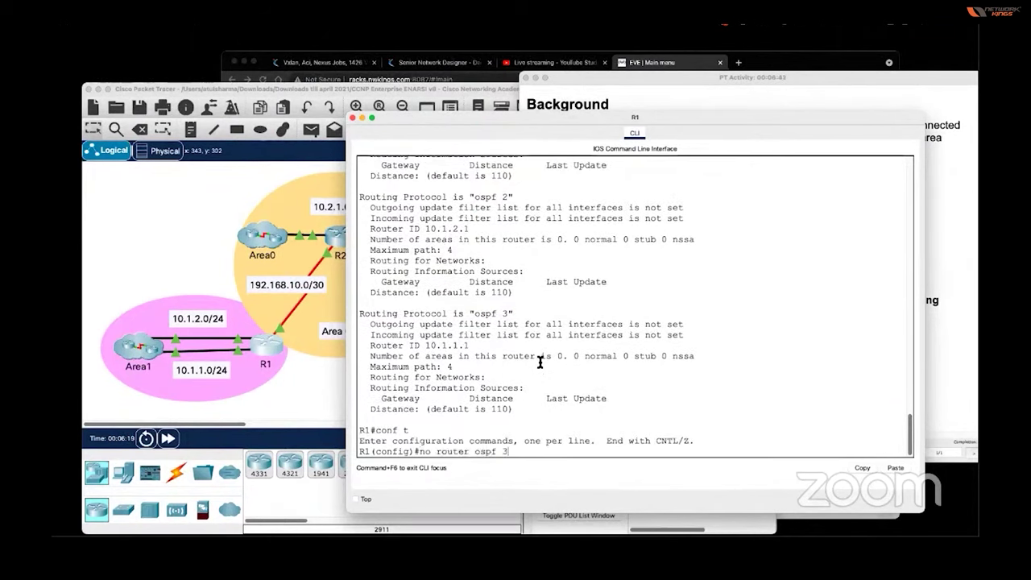
key(Return)
key(Up)
key(BackSpace)
text(2)
key(Return)
key(Return)
key(Return)
text(r)
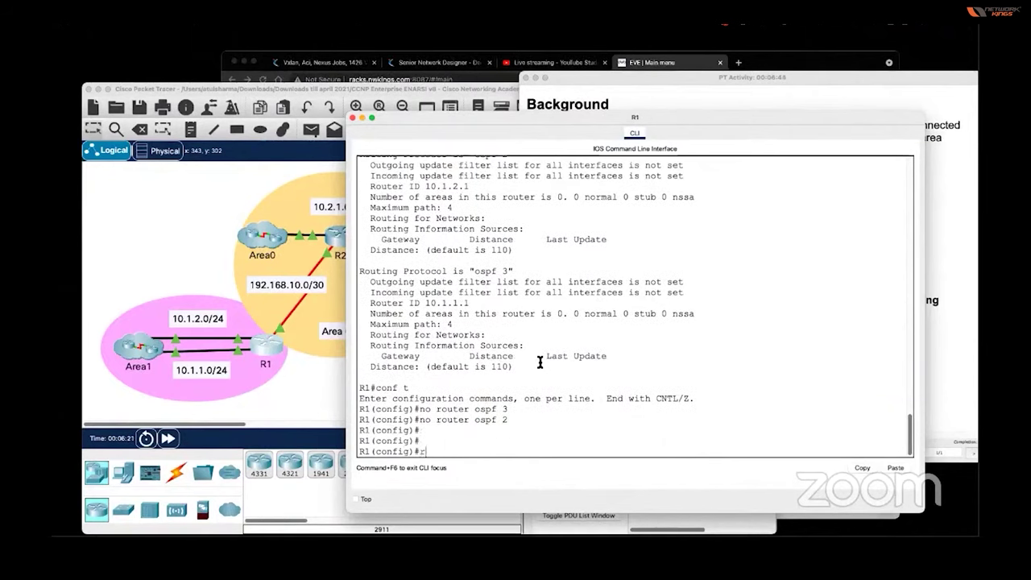
text(outer ospf 1)
key(Return)
key(Return)
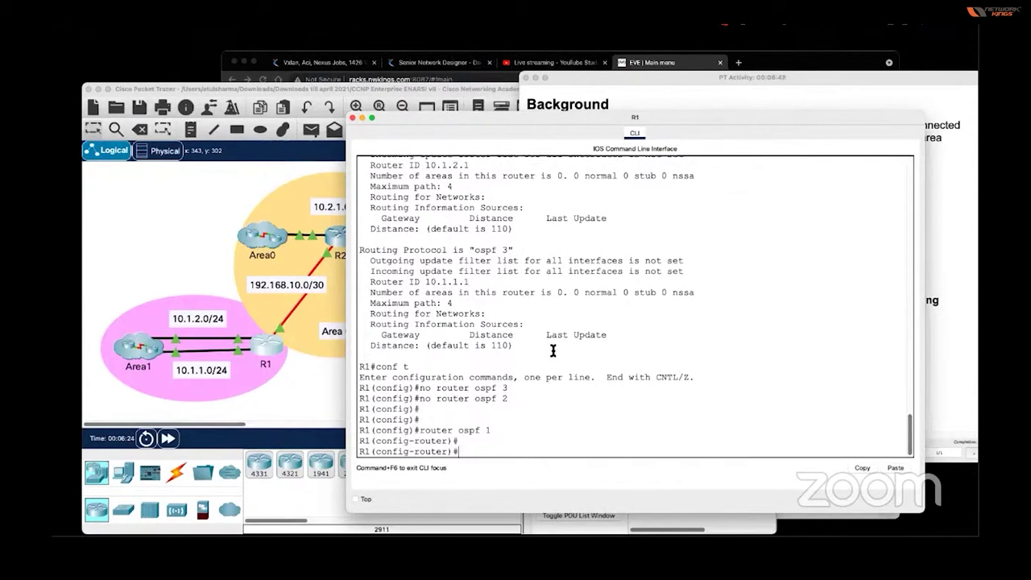
Set R1's OSPF router ID to 1.1.1.1, as the activity instructions require.
click(935, 143)
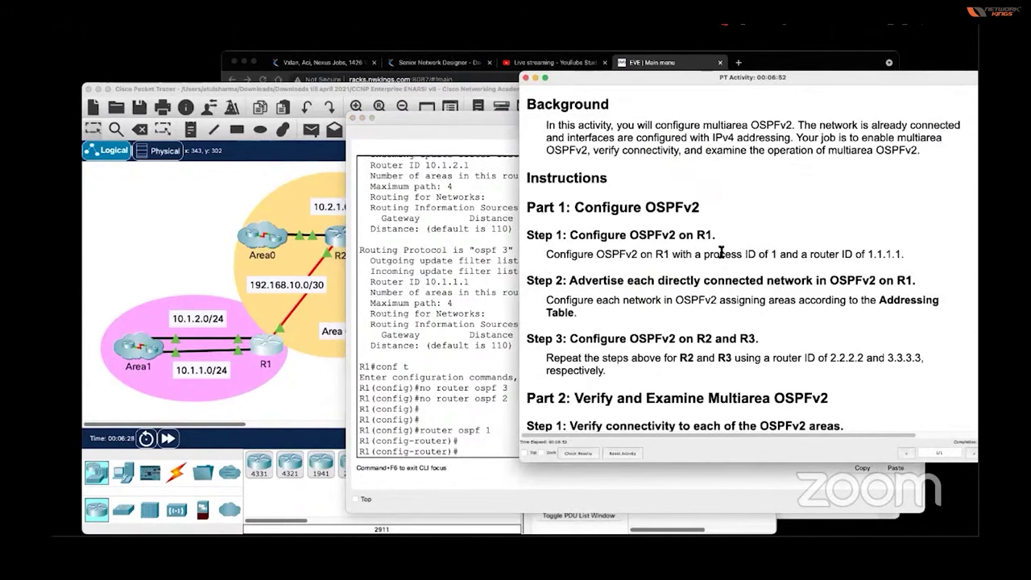
drag(809, 254, 903, 254)
click(403, 389)
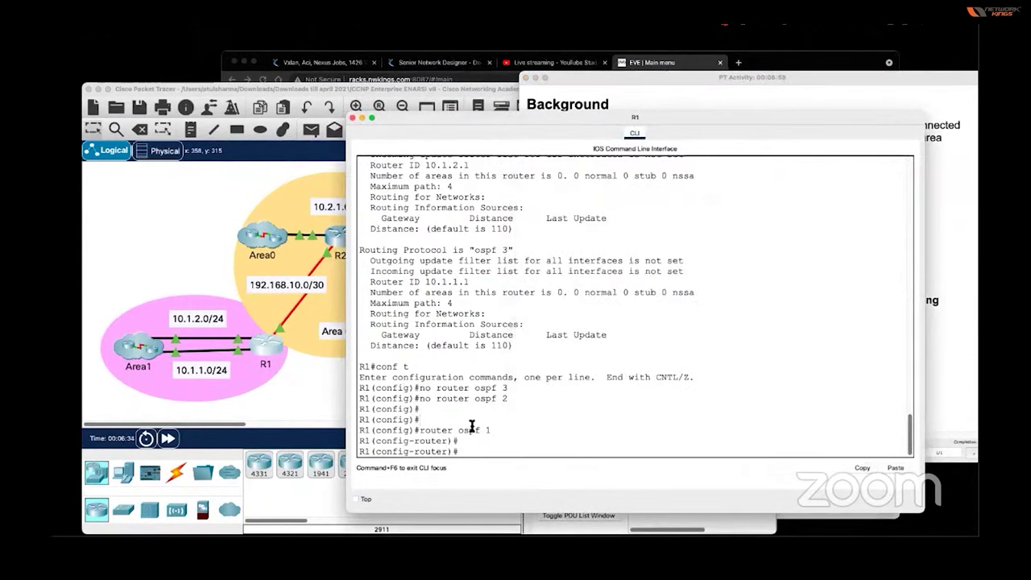
text(rout)
key(Tab)
text(1)
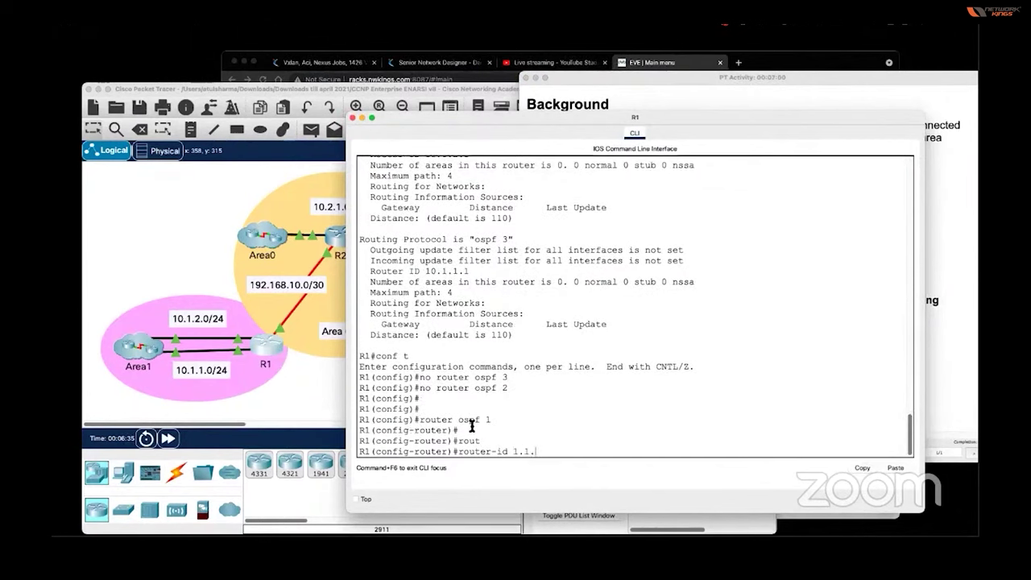
text(.1.1.1)
key(Return)
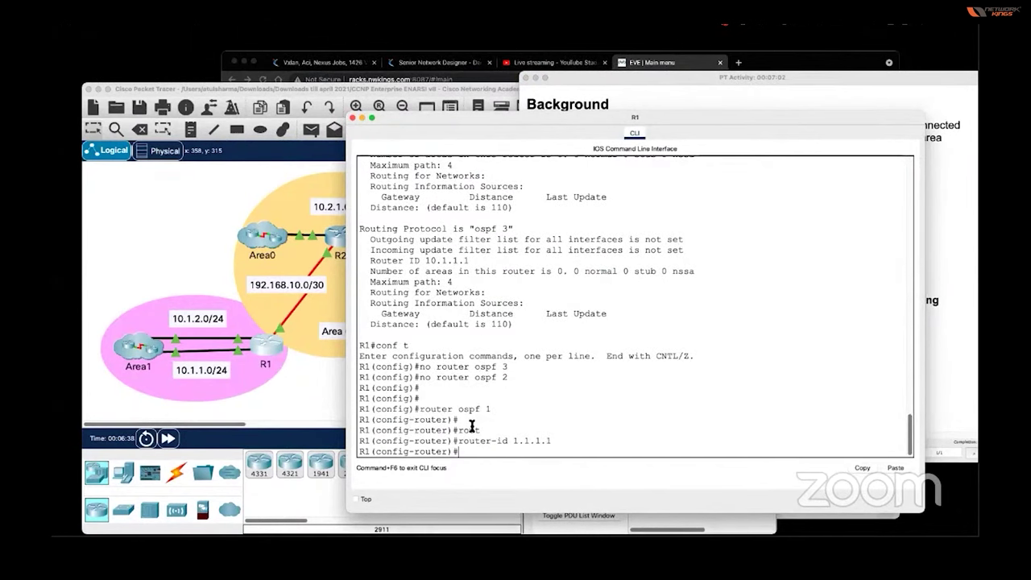
drag(562, 441, 452, 442)
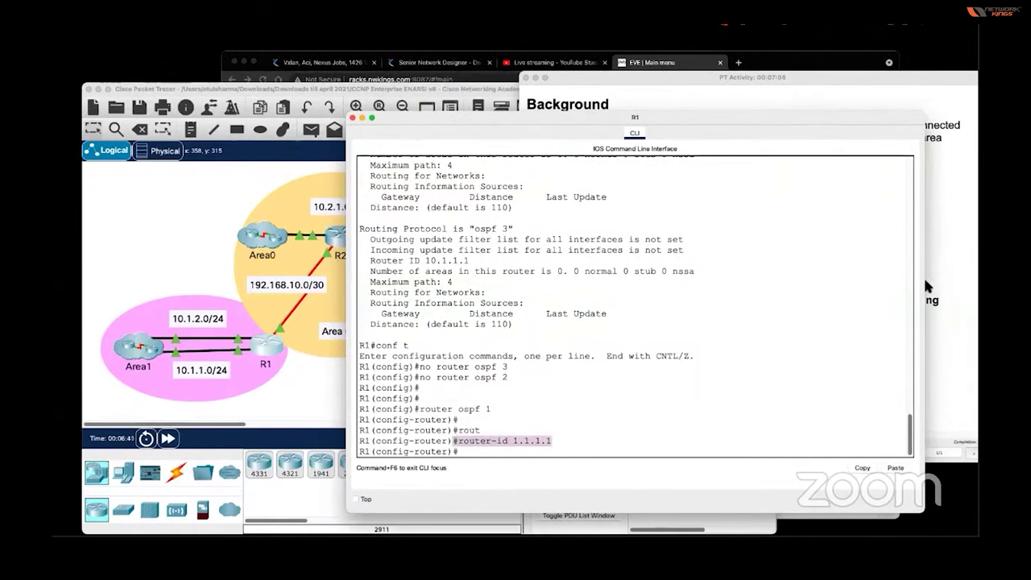
Open R2's command line and enter privileged mode with enable.
click(939, 268)
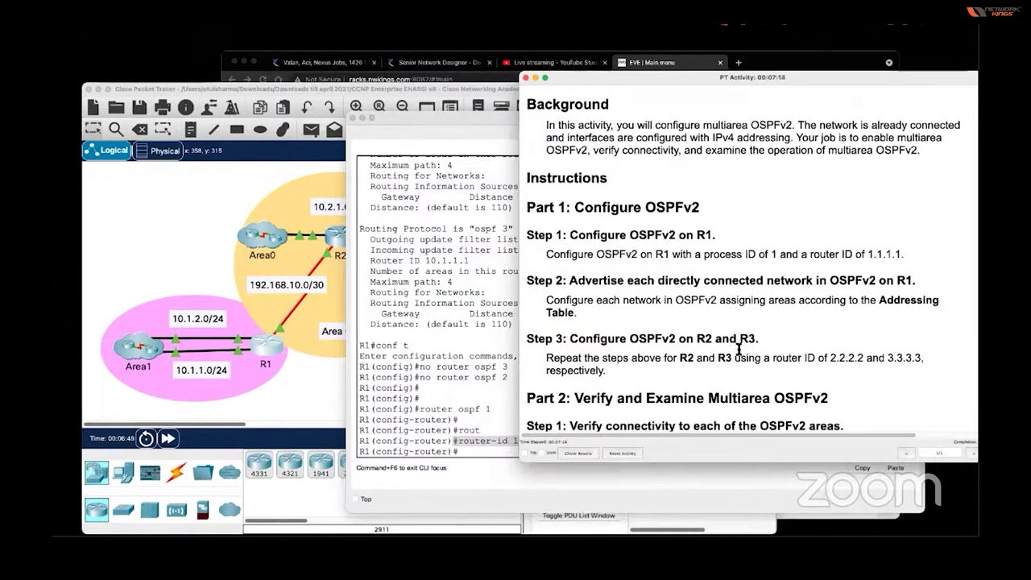
click(414, 340)
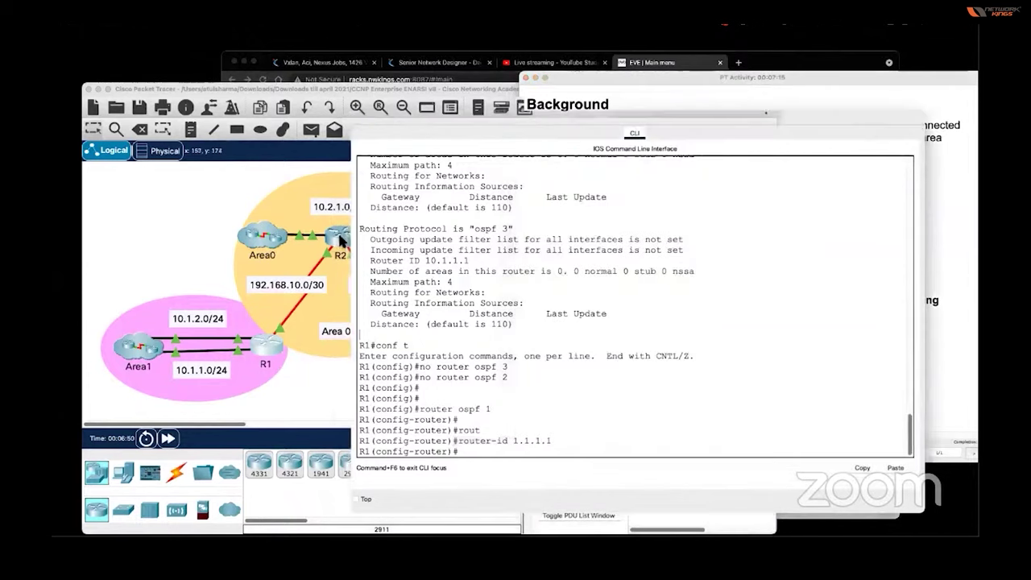
click(336, 234)
click(337, 234)
key(Return)
key(Return)
text(en)
key(Tab)
key(Return)
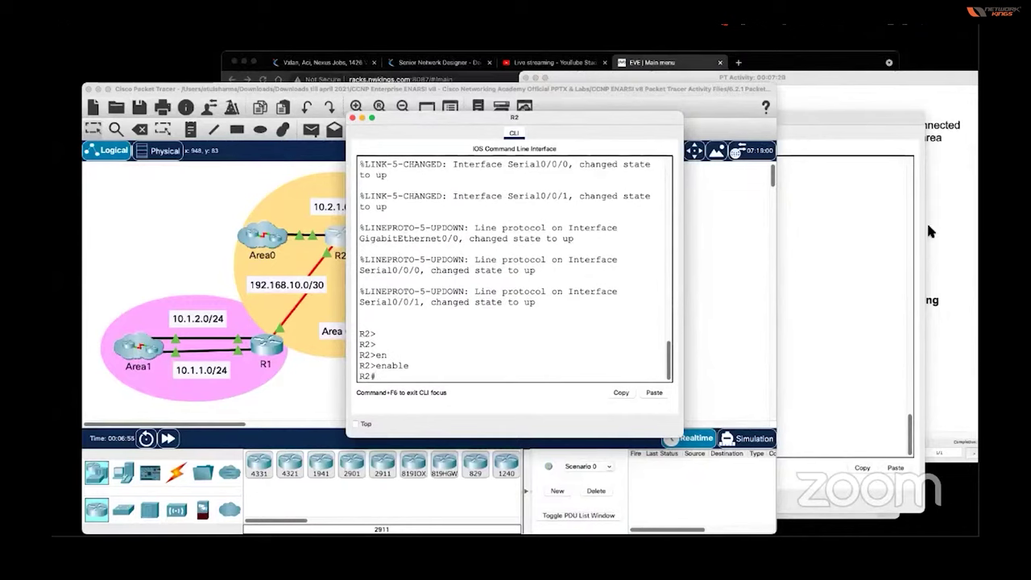
Review Step 2 of the activity instructions about advertising networks.
click(927, 226)
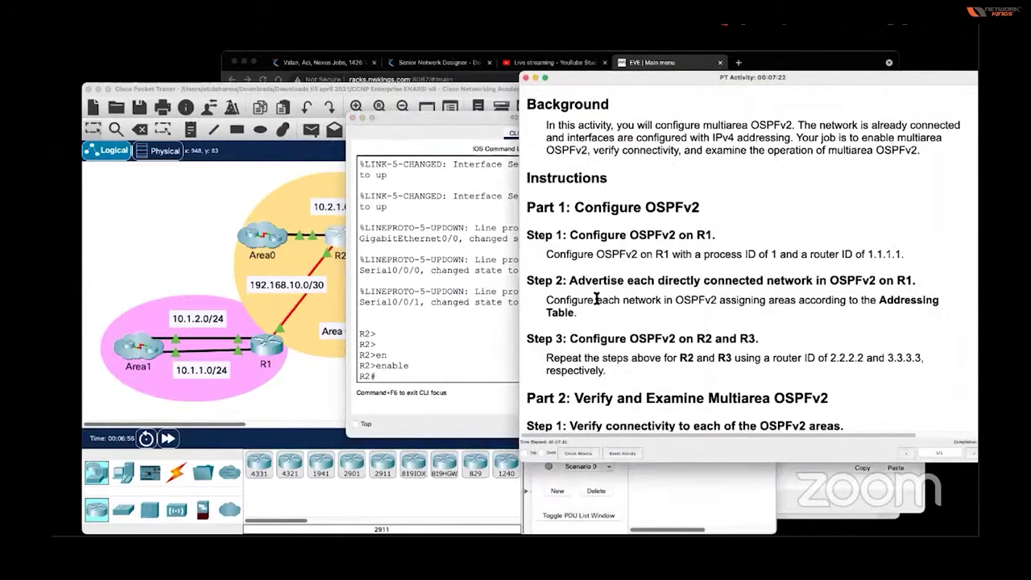
drag(596, 299, 745, 320)
drag(545, 300, 723, 299)
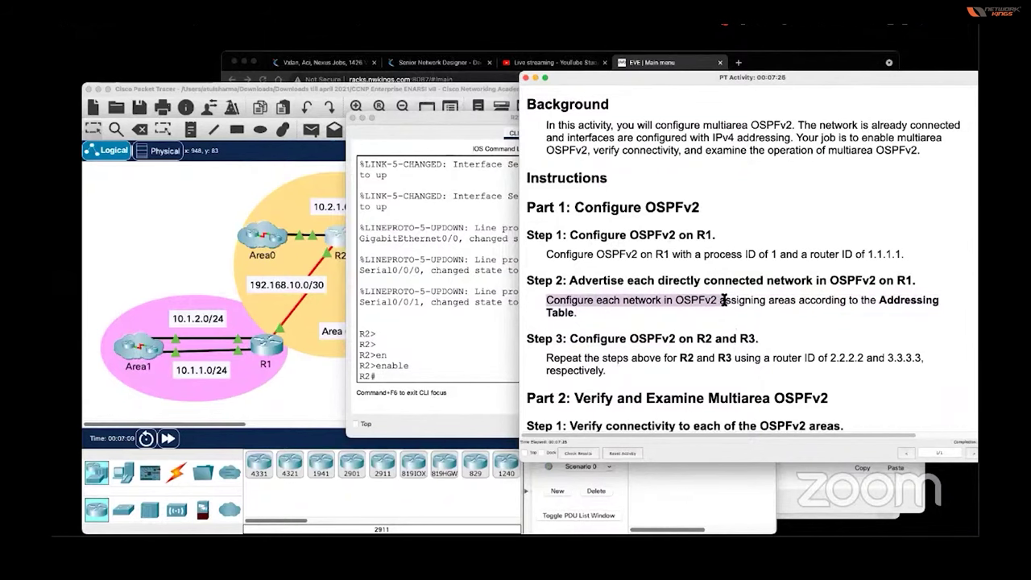
click(517, 323)
Display R1's full routing table and then only its directly connected routes.
text(end)
key(Return)
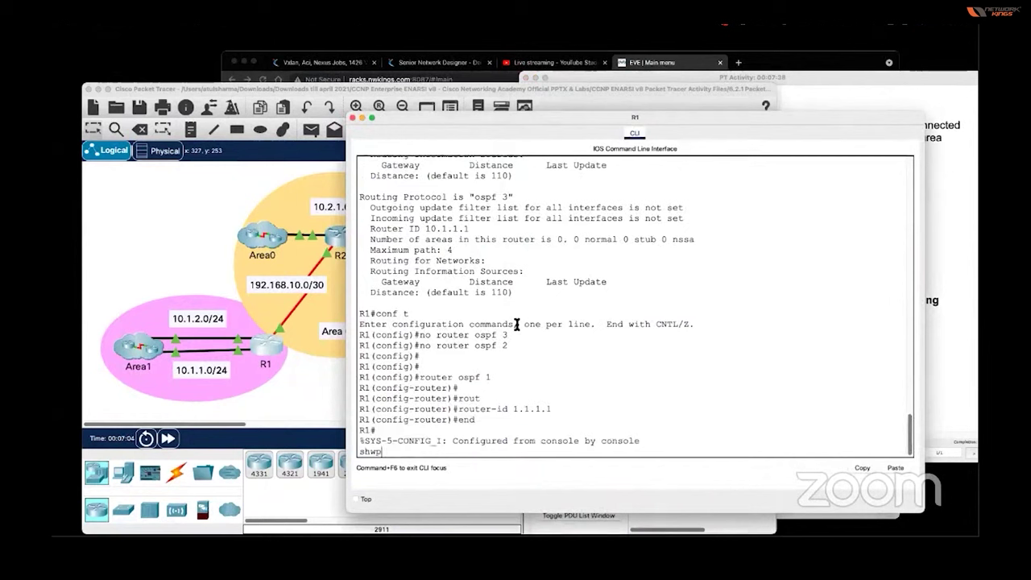
text(ip rotue)
key(Return)
text(show ip route)
key(Return)
key(Up)
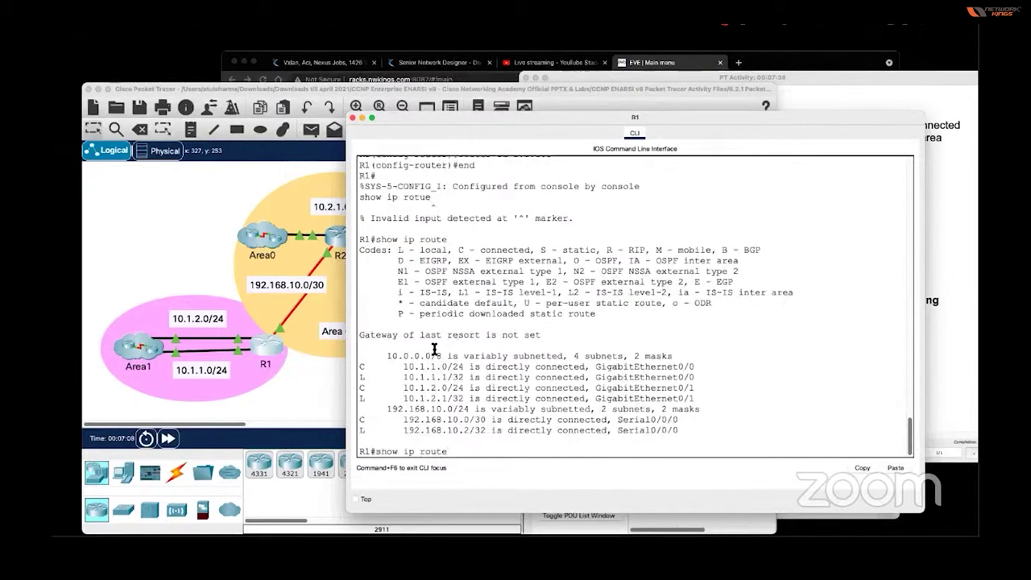
text(co)
key(Tab)
key(Return)
key(Return)
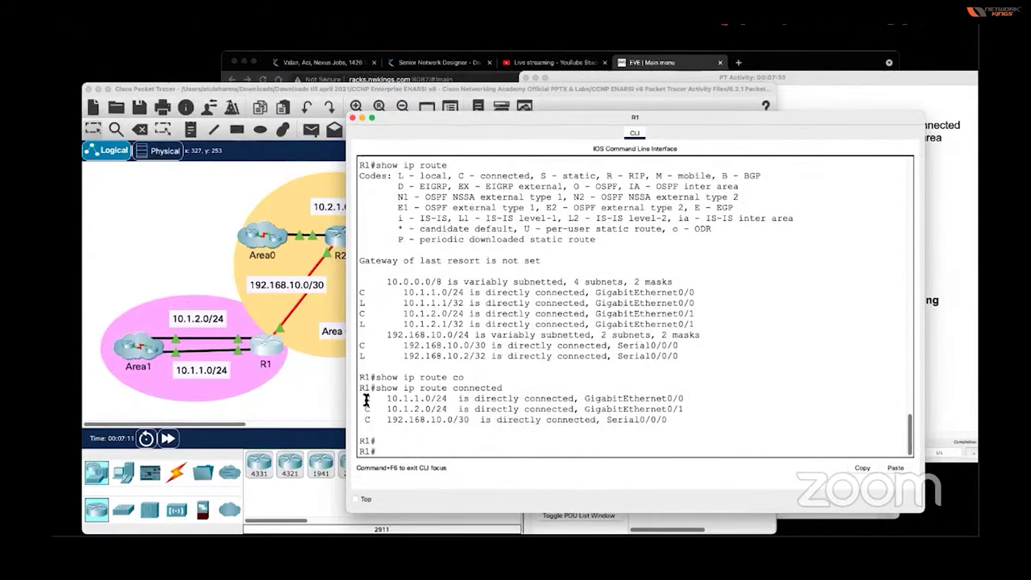
drag(495, 423, 580, 432)
Return to R1's OSPF process 1, reconfirm router ID 1.1.1.1, and start a network statement.
text(conf t)
key(Return)
text(router ospf 1)
key(Return)
text(router-id 1.1.1.1)
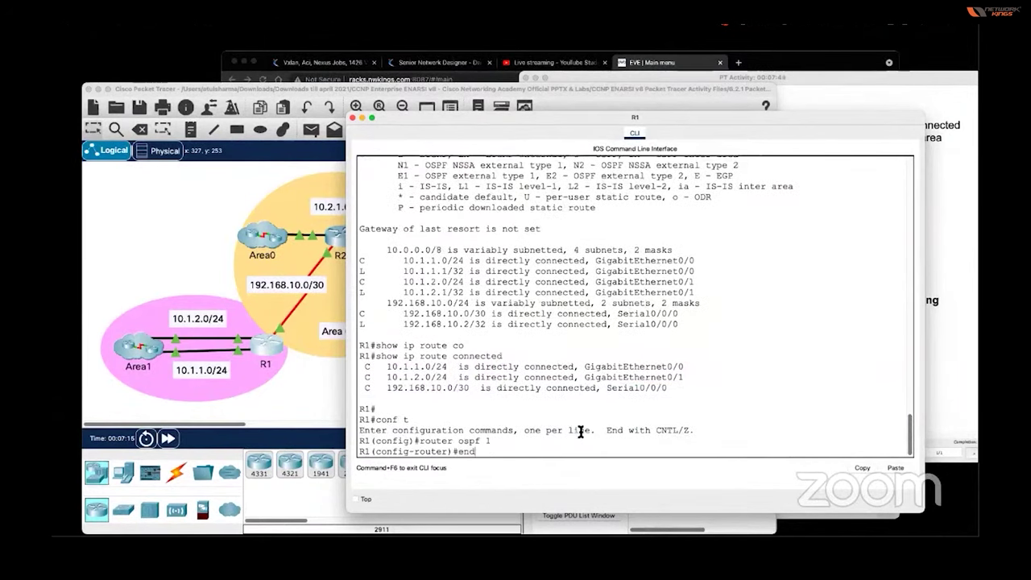
key(Return)
key(Return)
text(network)
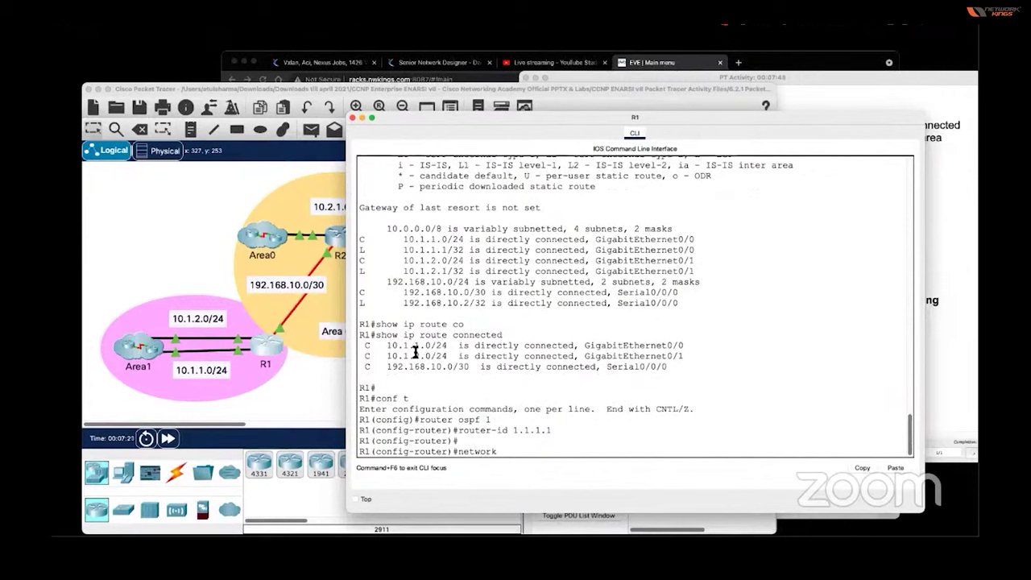
Start R1's network statement for 10.1.1.0 with wildcard mask 0.0.0.255.
drag(386, 345, 436, 346)
key(super+c)
drag(375, 334, 502, 334)
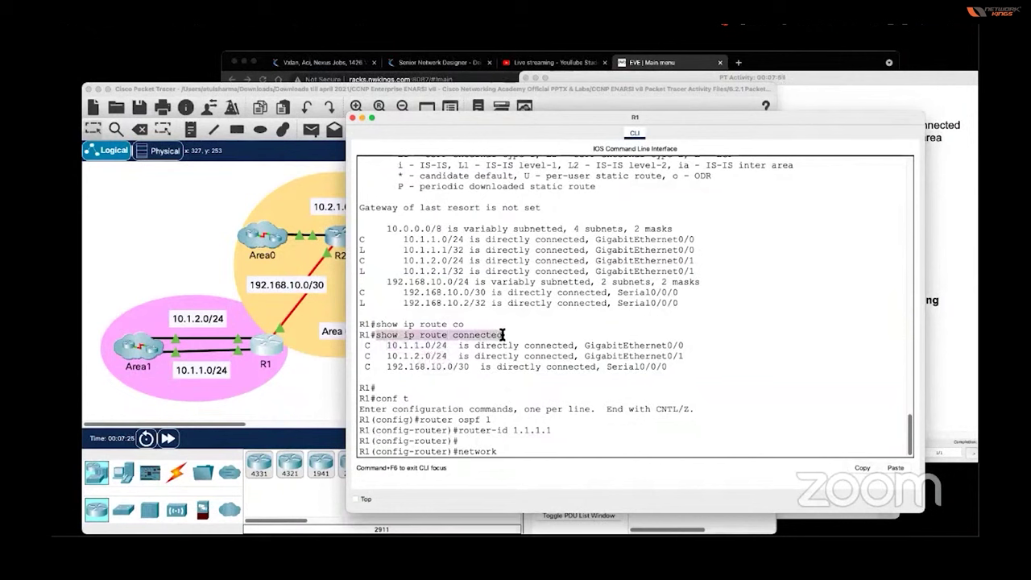
key(super+v)
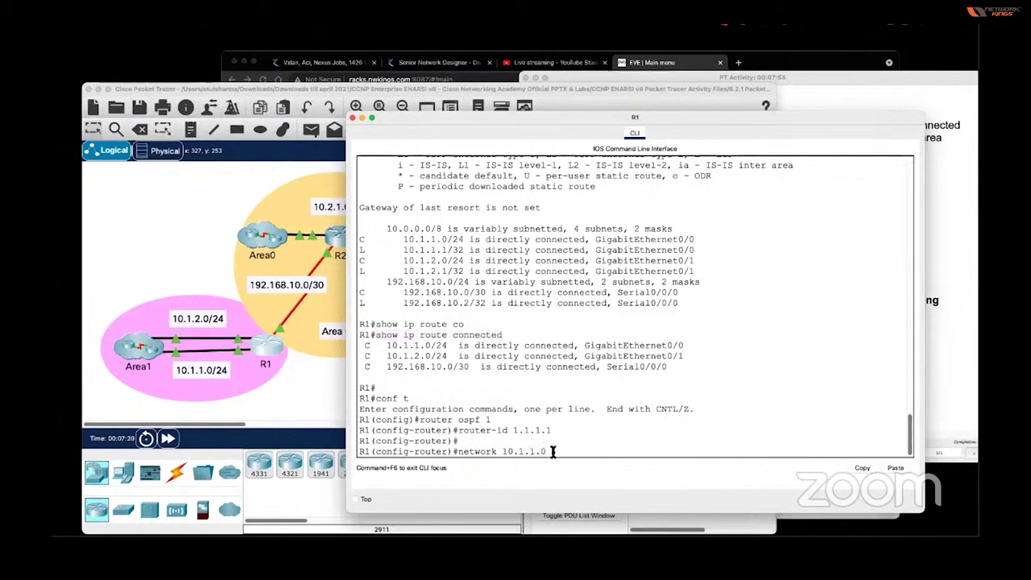
double_click(440, 345)
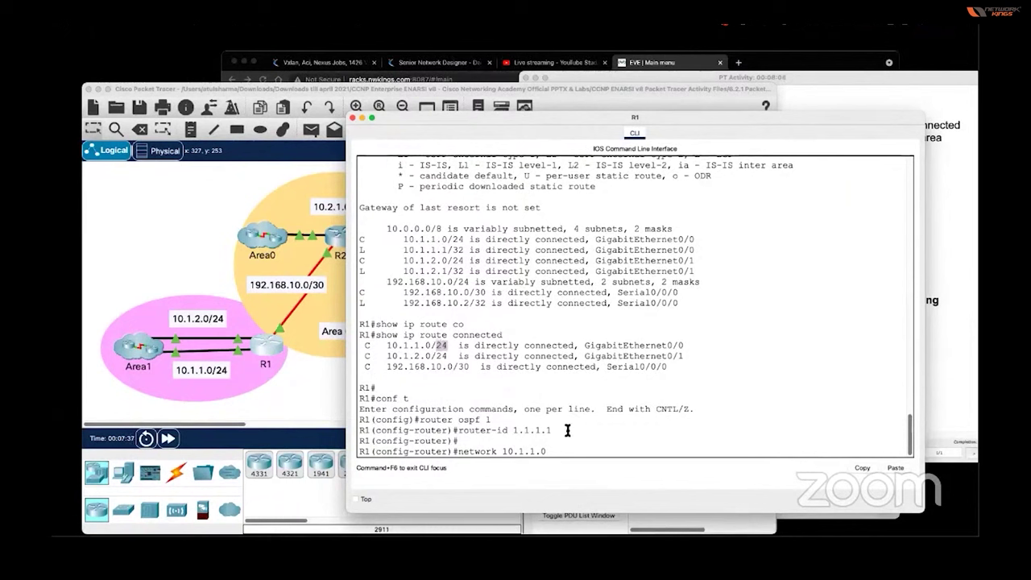
text(255.255.255.0)
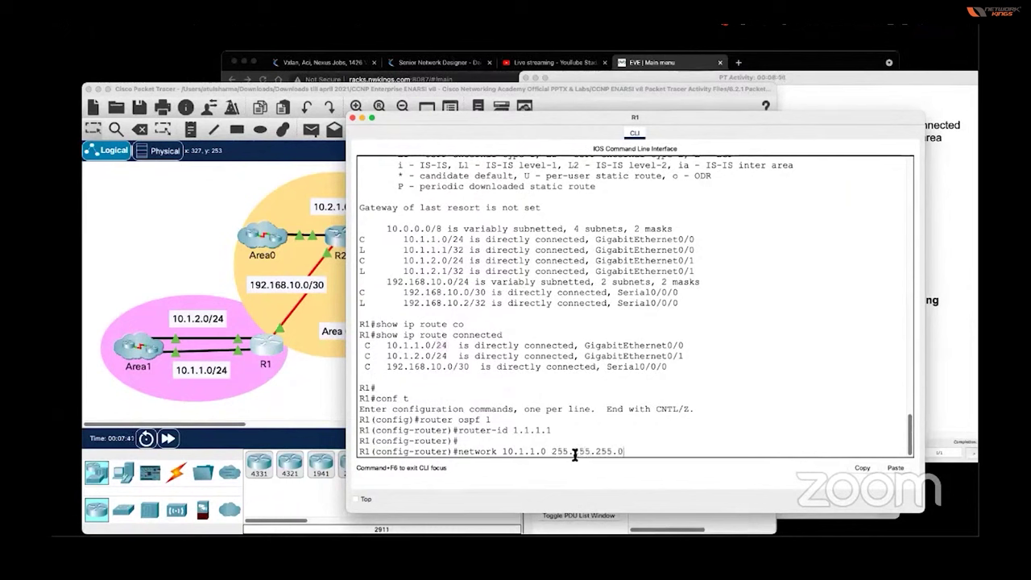
key(BackSpace)
key(BackSpace)
key(BackSpace)
key(BackSpace)
key(BackSpace)
key(BackSpace)
key(BackSpace)
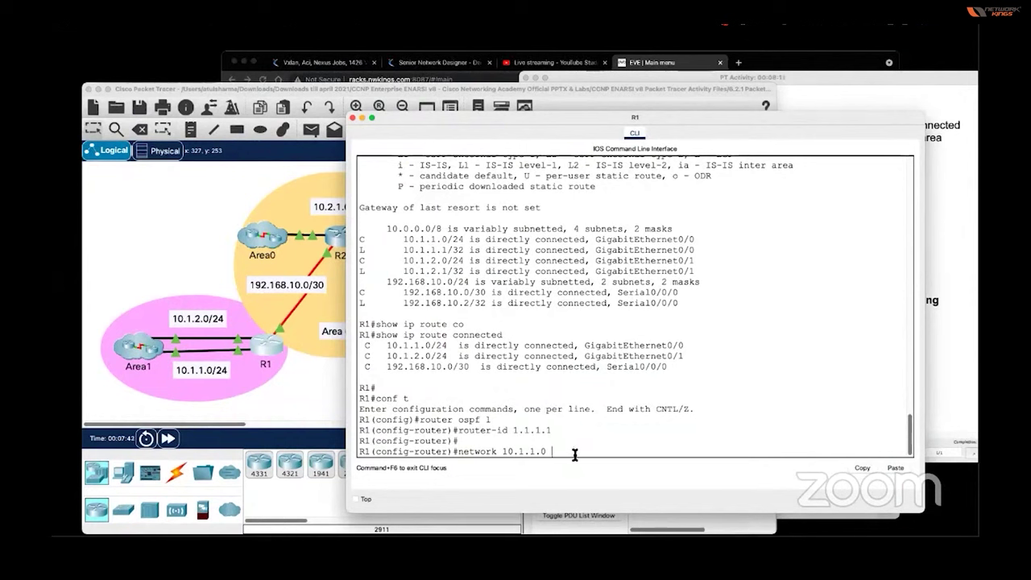
text(0.0.0.255)
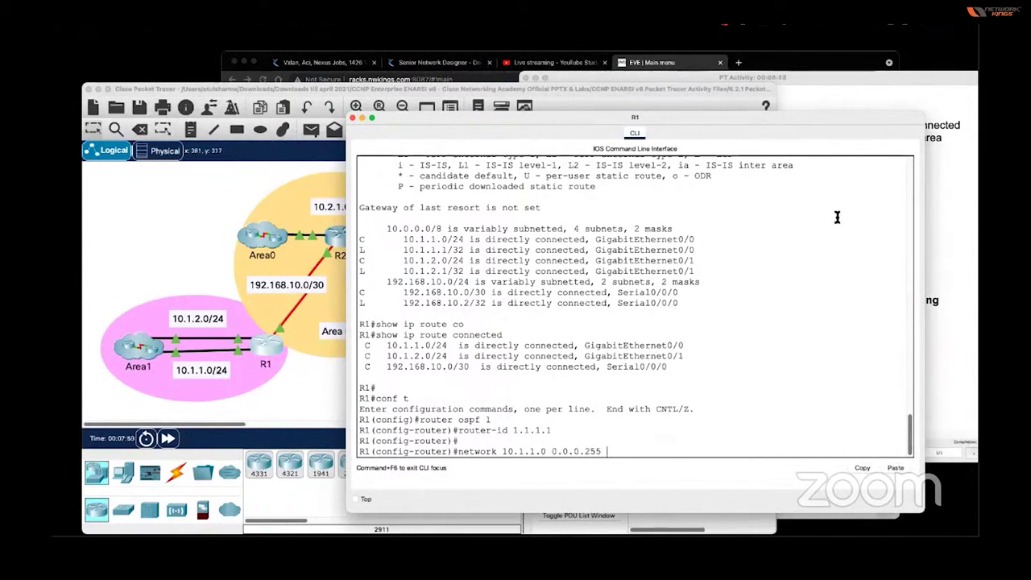
Check the instructions, then advertise 10.1.1.0/24 in OSPF area 1.
click(946, 183)
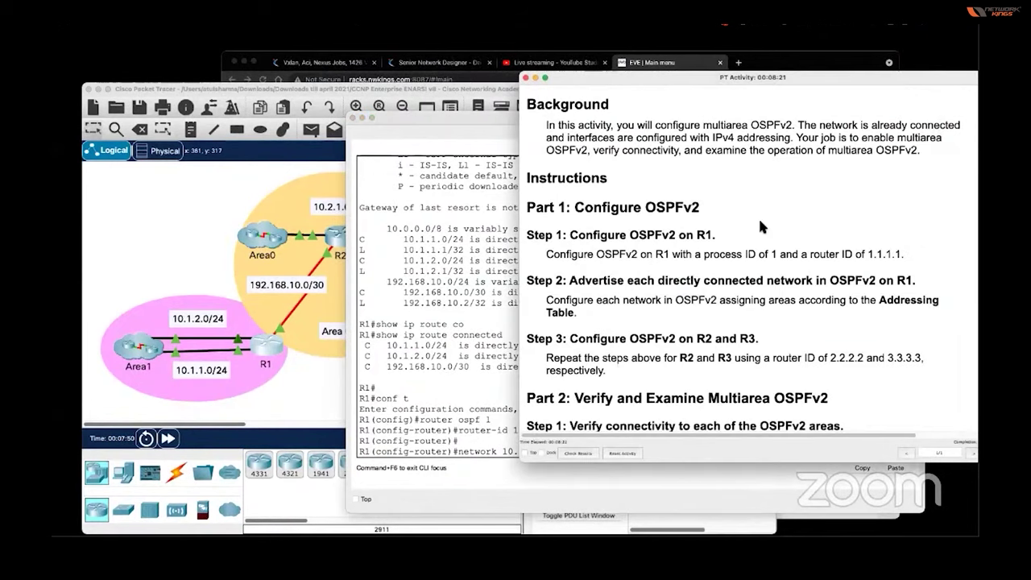
scroll(761, 228, up, 1)
scroll(758, 216, up, 5)
scroll(758, 216, right, 2)
scroll(724, 225, left, 3)
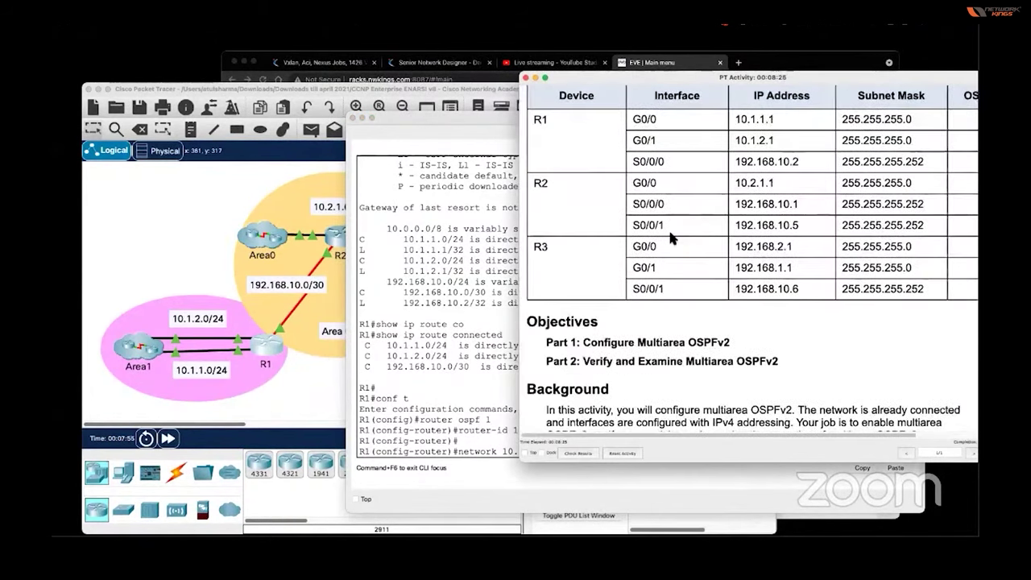
scroll(668, 227, up, 1)
scroll(668, 235, up, 1)
scroll(669, 235, right, 2)
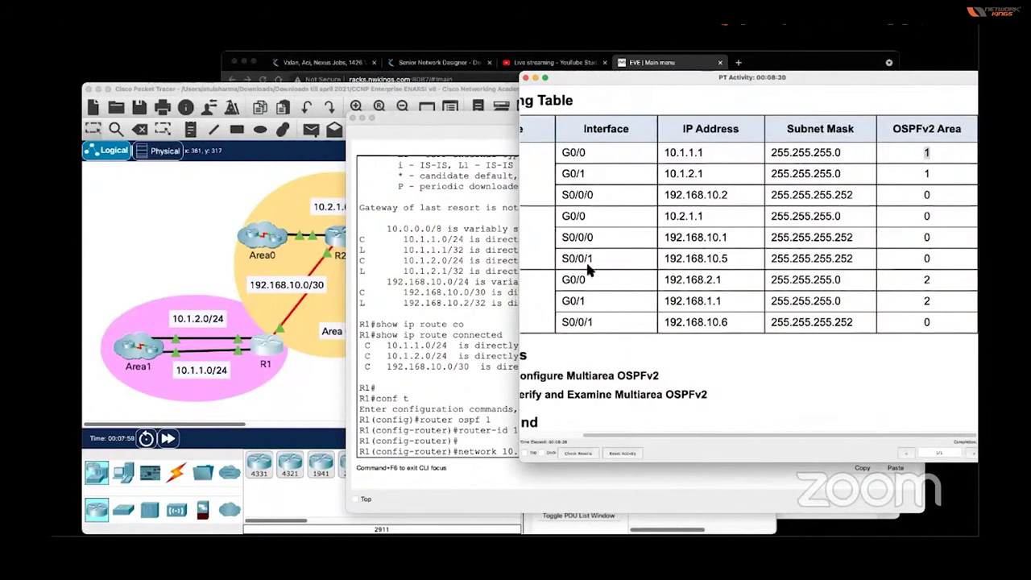
click(482, 330)
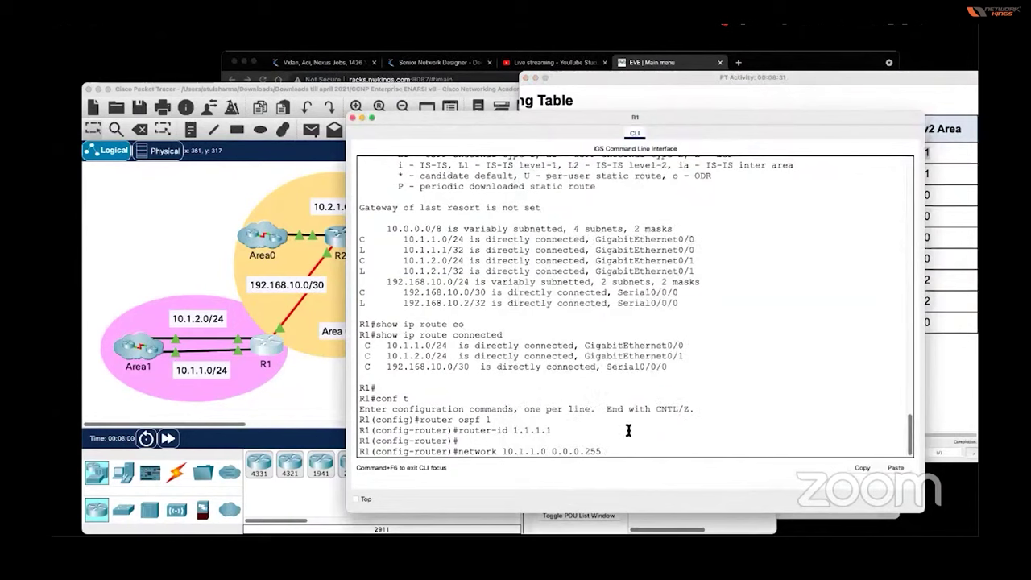
key(Tab)
text(area )
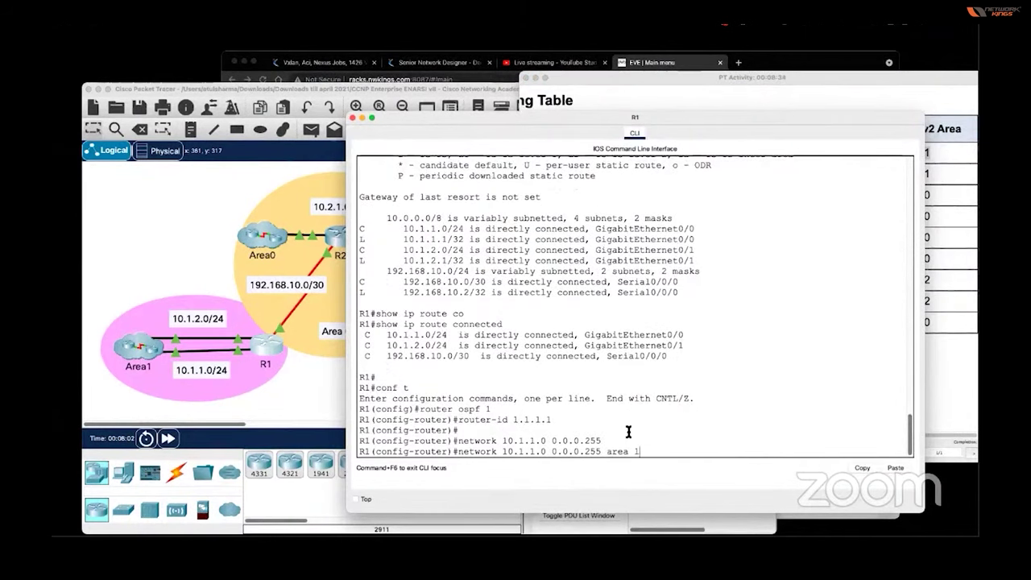
text(1)
key(Return)
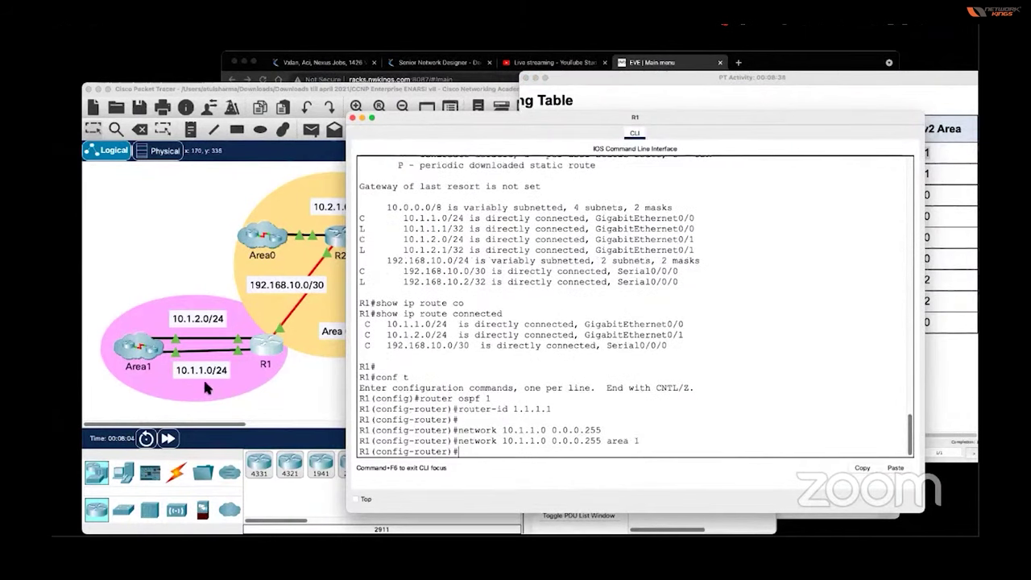
Compose a second network statement for 10.1.2.0 with wildcard 0.0.0.255.
drag(387, 335, 432, 335)
text(network)
right_click(509, 454)
click(535, 459)
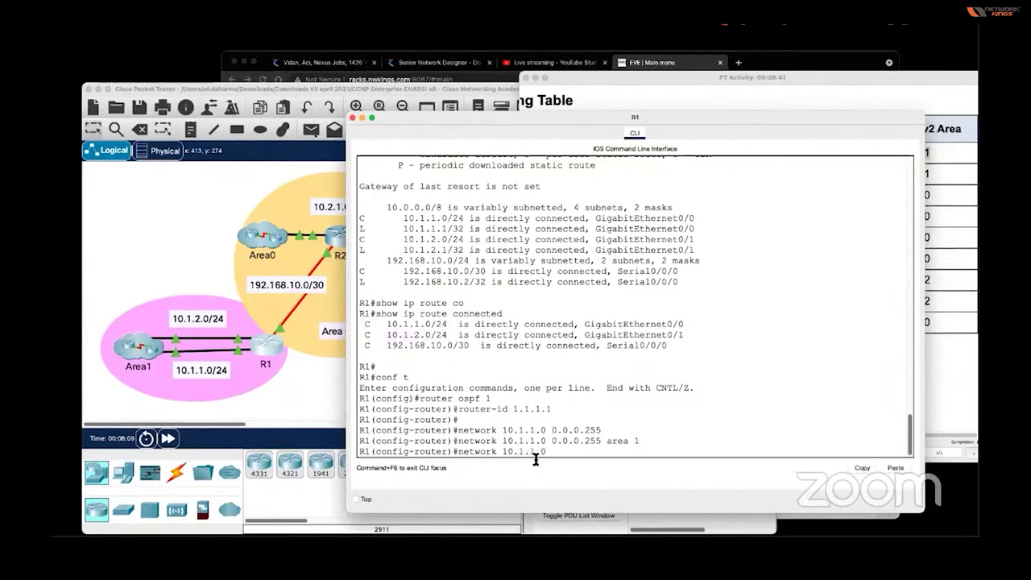
text(0.0.0.255)
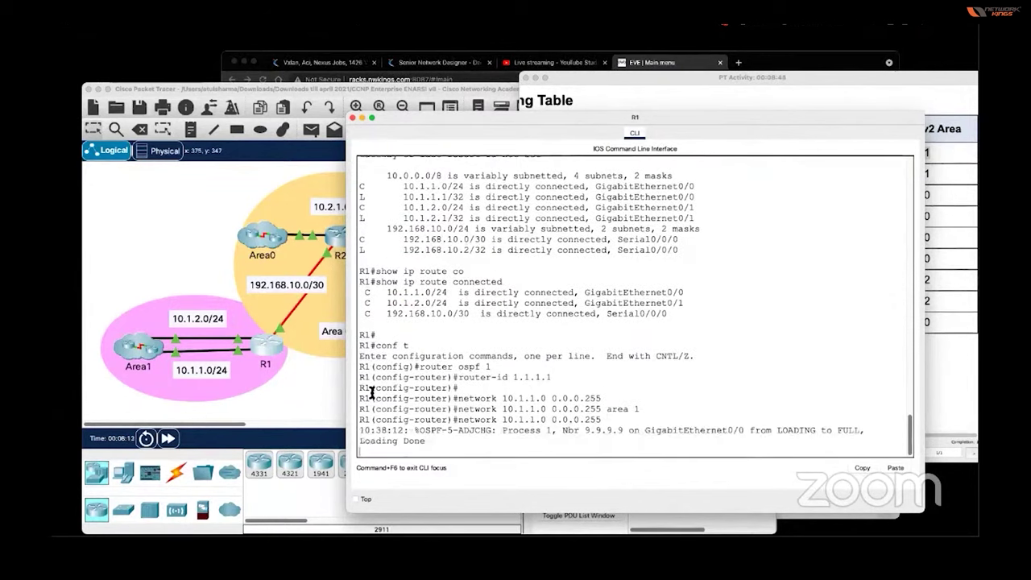
text( area)
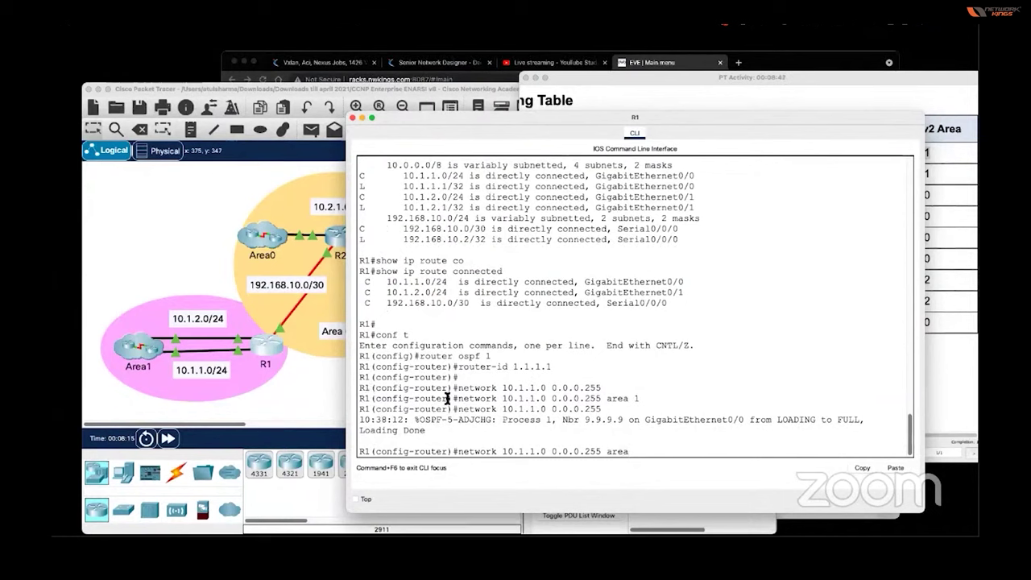
key(Left)
key(Left)
key(Left)
key(Left)
key(Left)
key(Left)
key(Left)
key(Left)
key(Left)
key(Left)
key(Left)
key(Left)
key(Left)
key(Left)
key(Left)
key(Left)
key(Left)
key(BackSpace)
text(2)
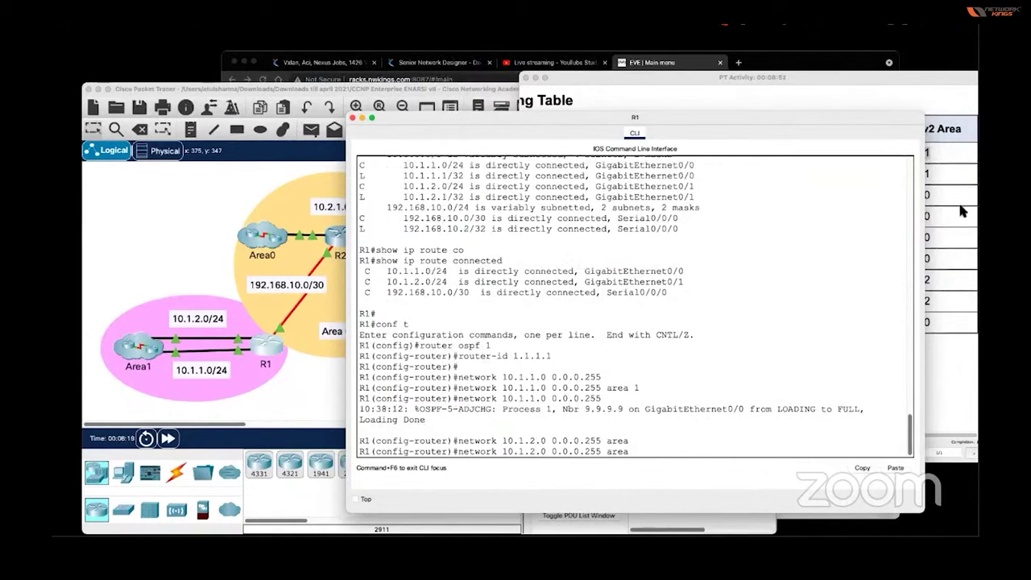
Confirm G0/1's address 10.1.2.1 in the addressing table and advertise 10.1.2.0 in area 1.
click(957, 199)
double_click(674, 174)
scroll(856, 168, down, 1)
click(928, 176)
click(476, 377)
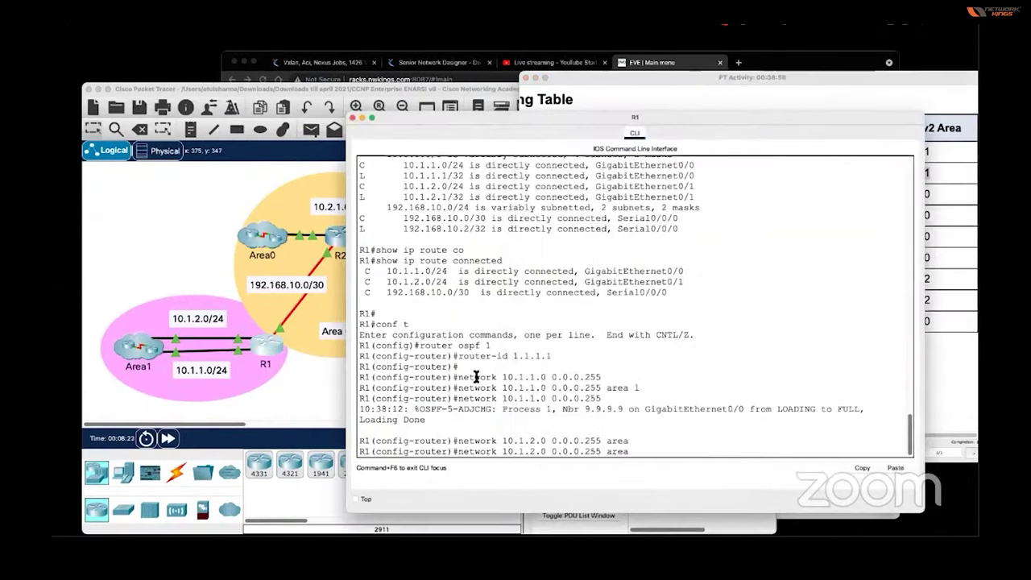
key(Tab)
text(1)
key(Return)
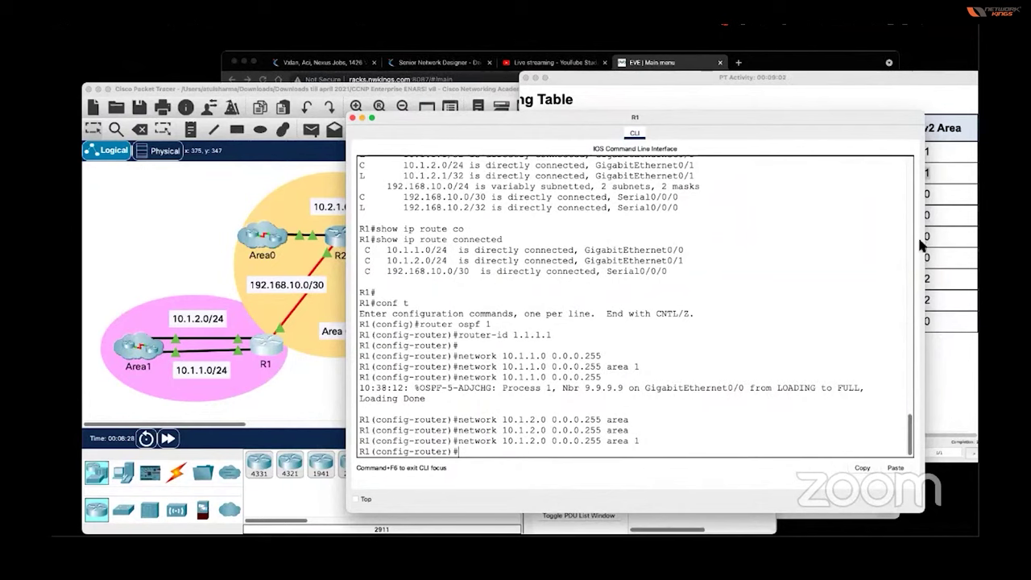
Look up R1's serial address 192.168.10.2 and its 192.168.10.0 connected network.
click(939, 258)
scroll(677, 352, down, 5)
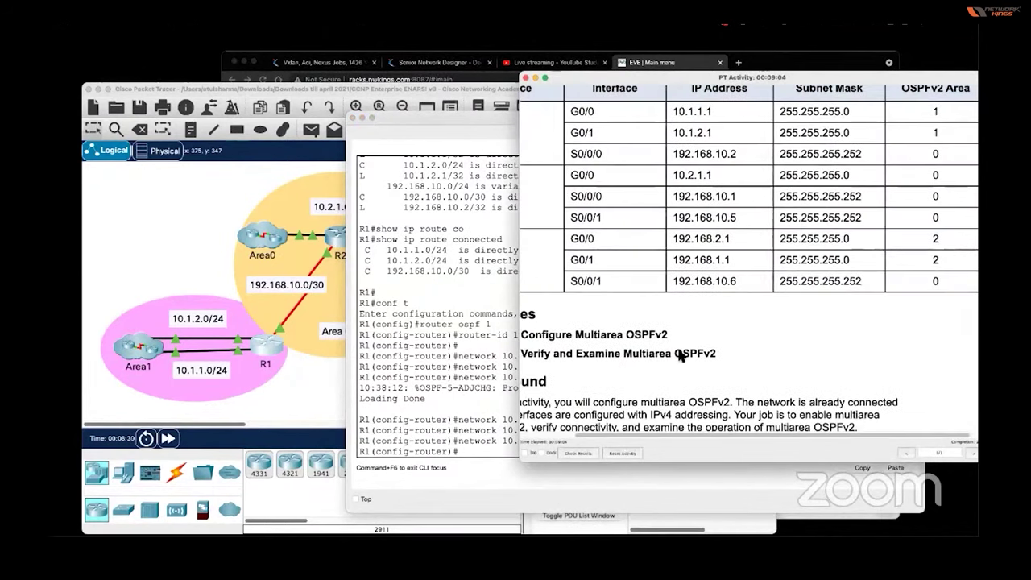
scroll(632, 296, up, 5)
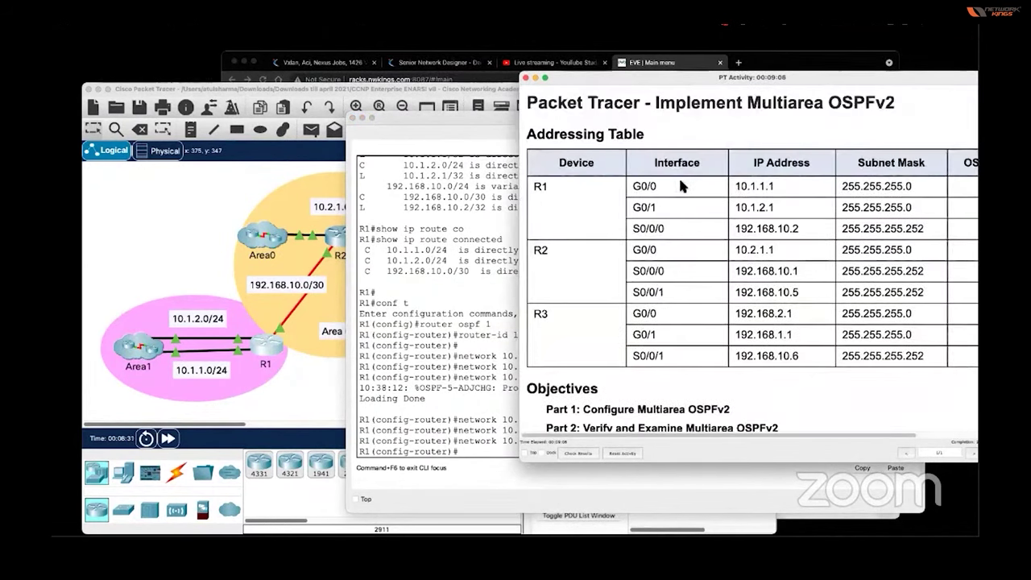
drag(735, 228, 795, 231)
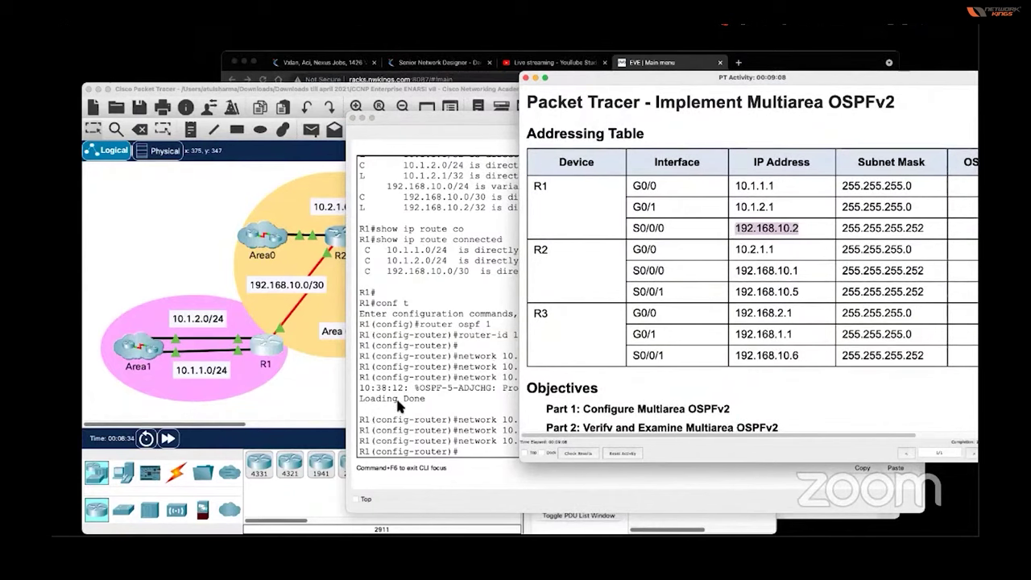
click(401, 408)
drag(385, 240, 450, 243)
Re-enter R1's OSPF process 1 and begin a network statement for 192.168.10.0.
key(ctrl+z)
key(Return)
key(Return)
key(Return)
text(conf)
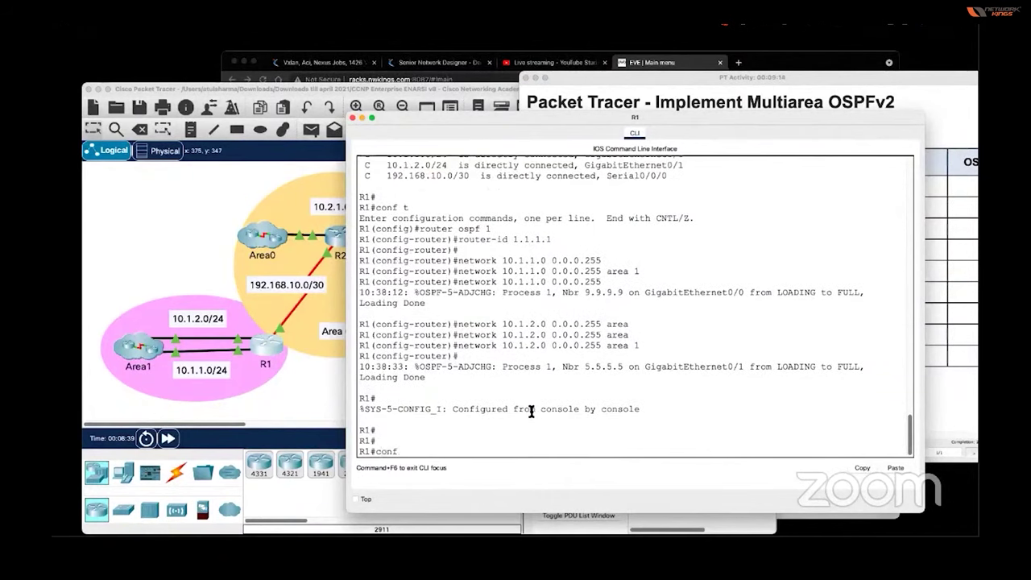
text( t)
key(Return)
text(router ospf 1)
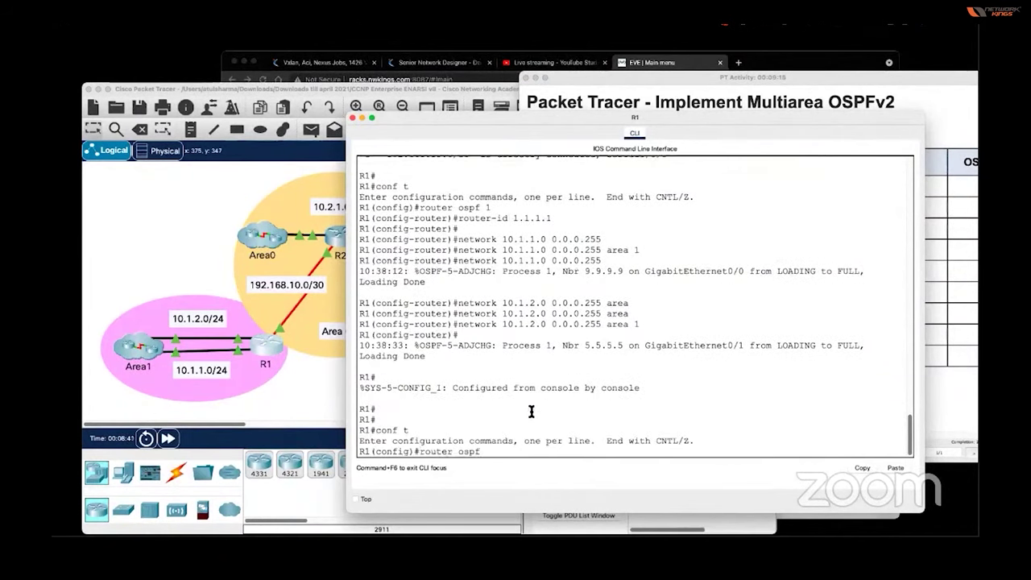
key(Return)
key(Return)
text(net)
key(Tab)
text(ork 1)
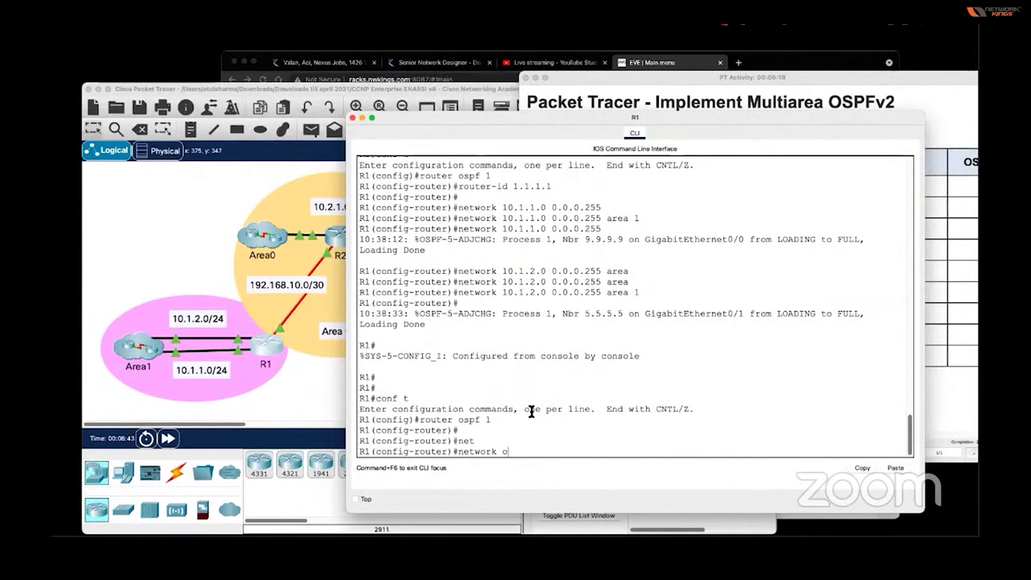
text(92.168.10.0)
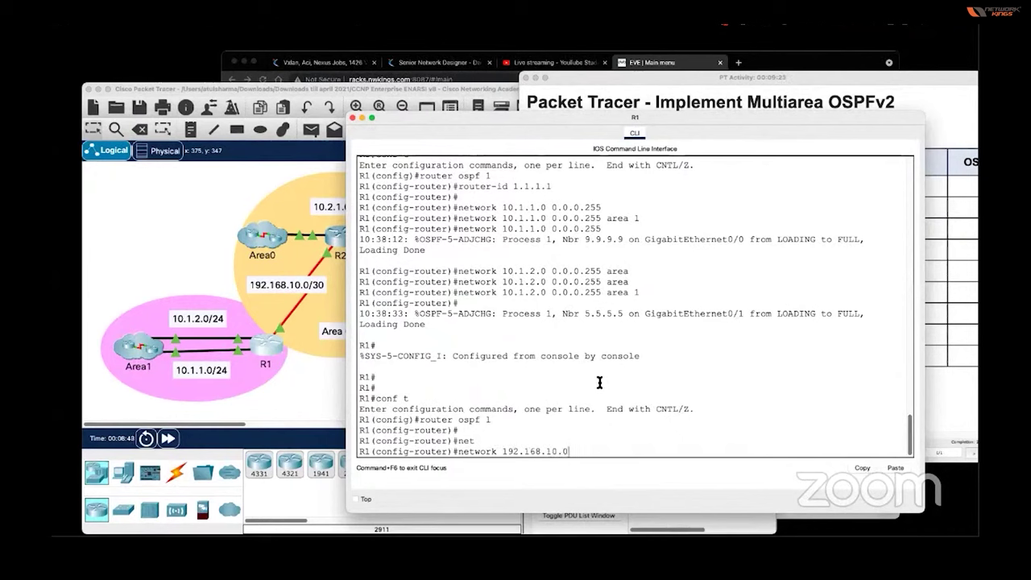
Replace the mistaken subnet mask with wildcard 0.0.0.3 for the /30 serial network.
scroll(497, 268, up, 5)
drag(382, 256, 467, 256)
double_click(462, 256)
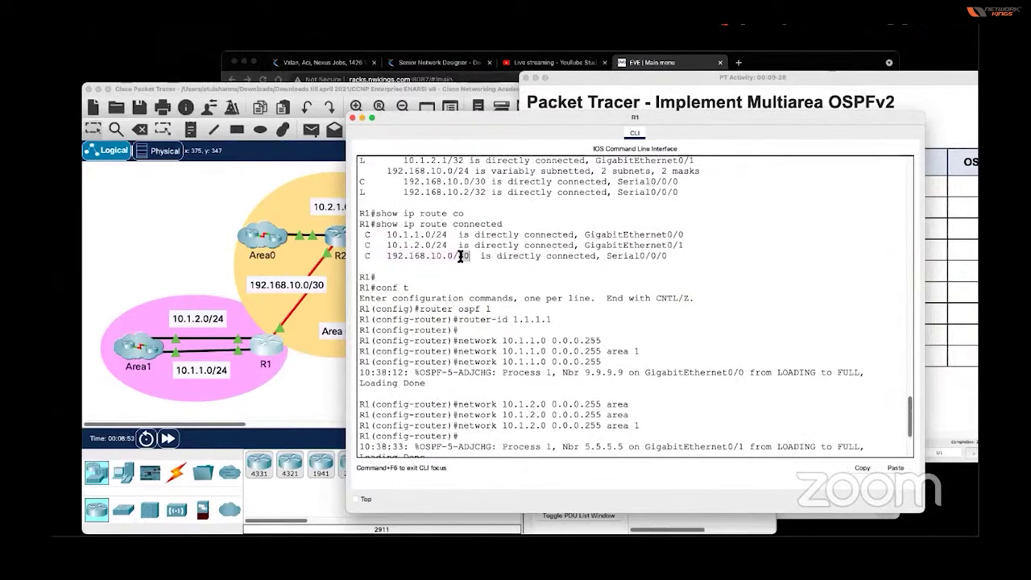
scroll(567, 357, down, 5)
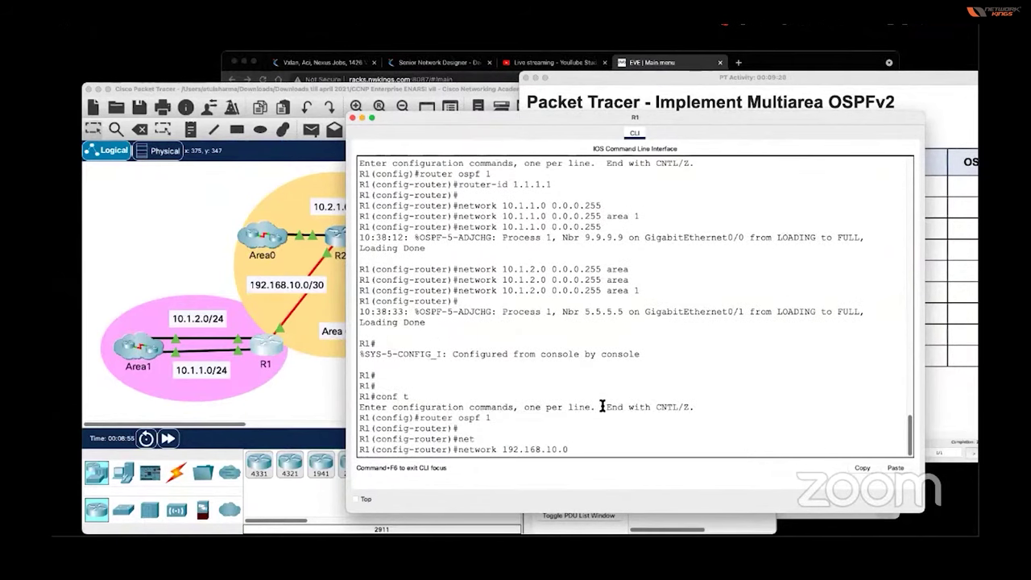
key(BackSpace)
text(255.255.255)
text(.254)
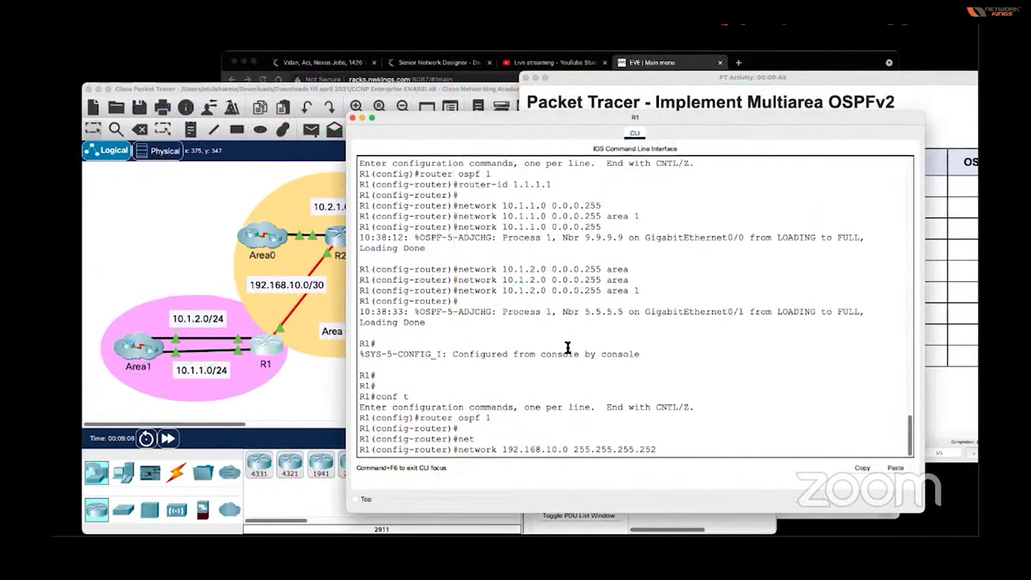
drag(573, 450, 658, 453)
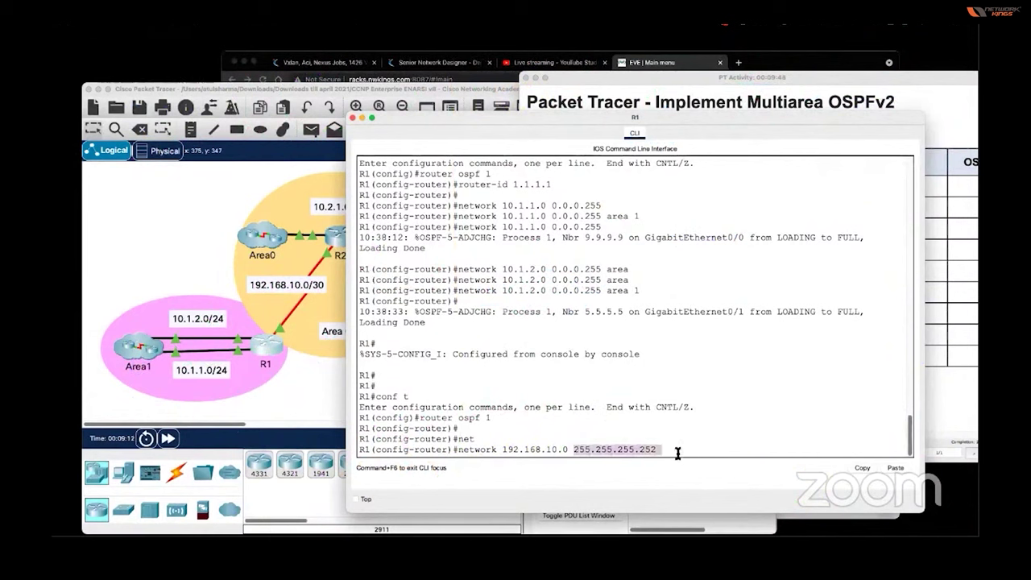
click(678, 453)
key(BackSpace)
key(BackSpace)
key(BackSpace)
key(BackSpace)
key(BackSpace)
key(BackSpace)
key(BackSpace)
key(BackSpace)
key(BackSpace)
key(BackSpace)
key(BackSpace)
key(BackSpace)
key(BackSpace)
key(BackSpace)
key(BackSpace)
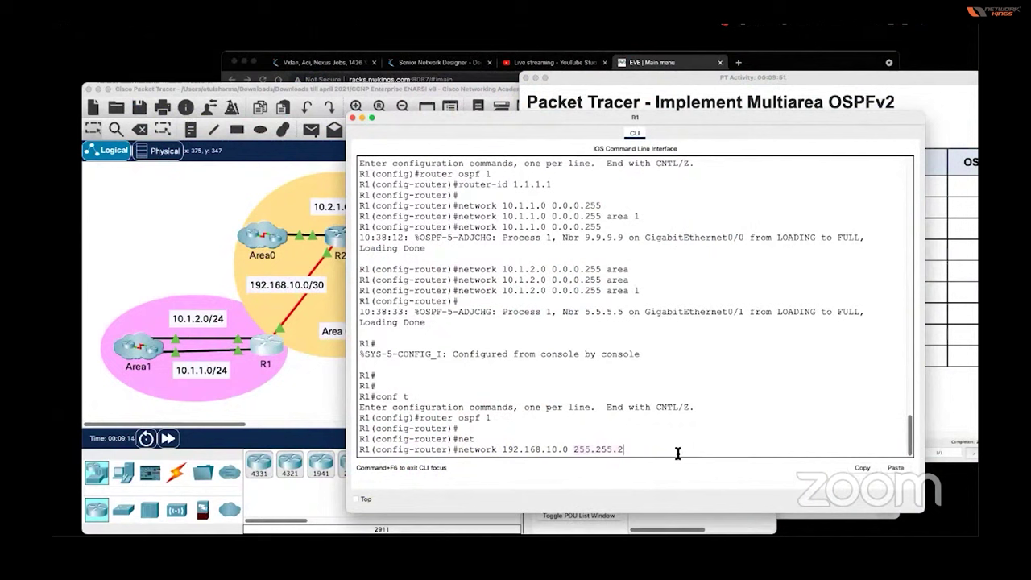
text(0.0.0.3)
Advertise 192.168.10.0 0.0.0.3 in area 0 after checking the addressing table.
click(946, 165)
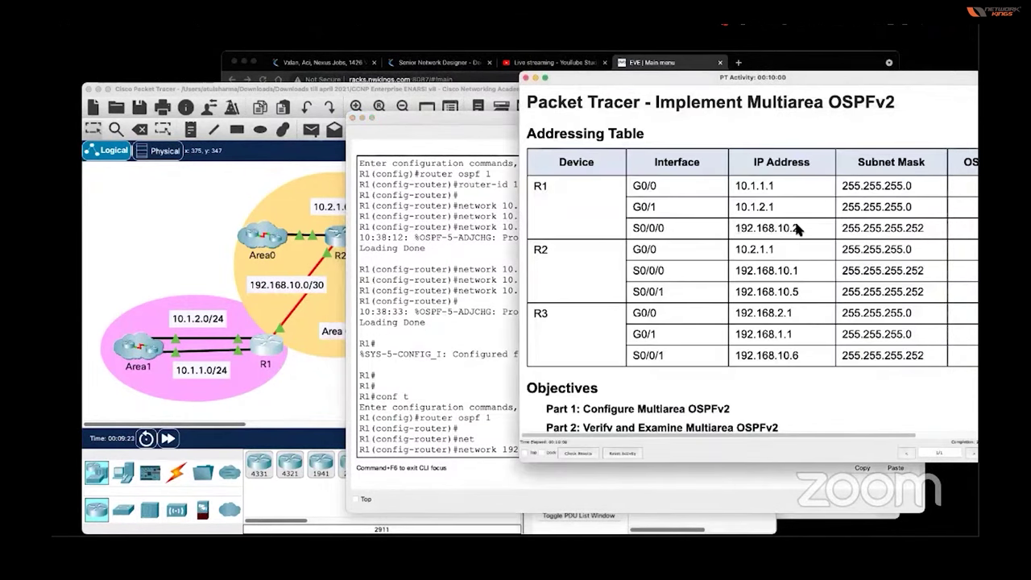
scroll(845, 222, right, 3)
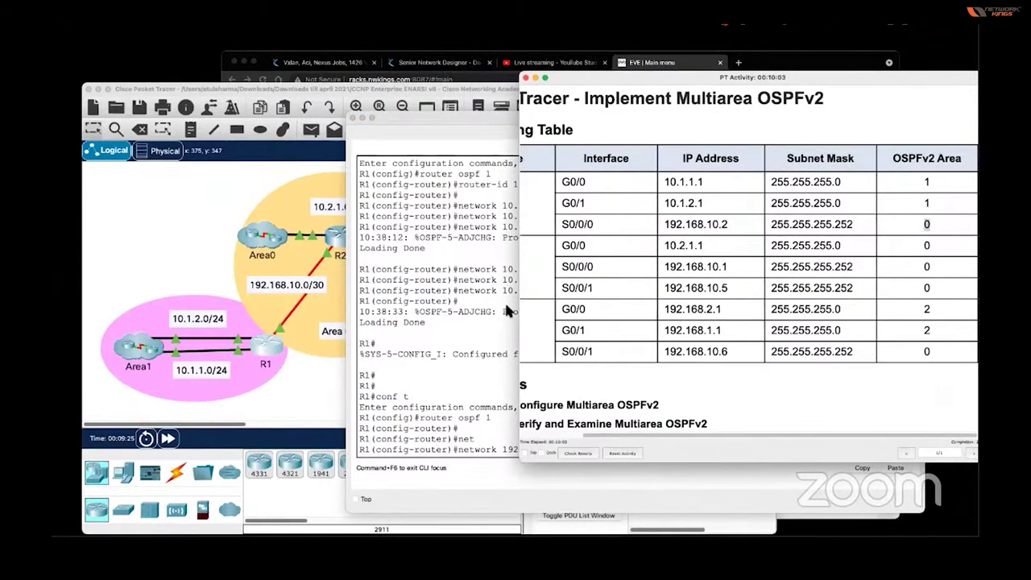
click(506, 311)
text(0)
key(Return)
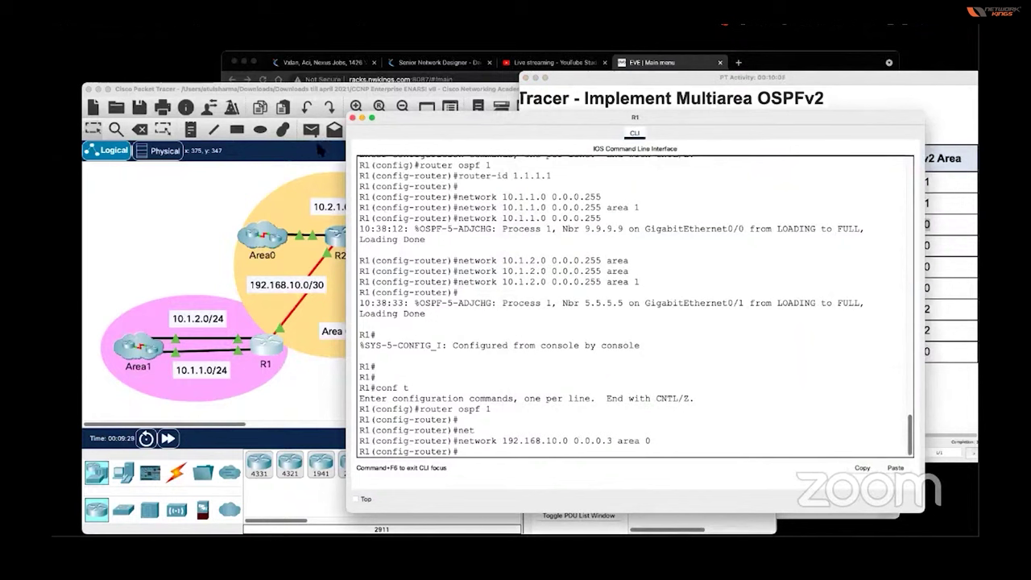
Close R1's window and open R2's command line.
click(352, 119)
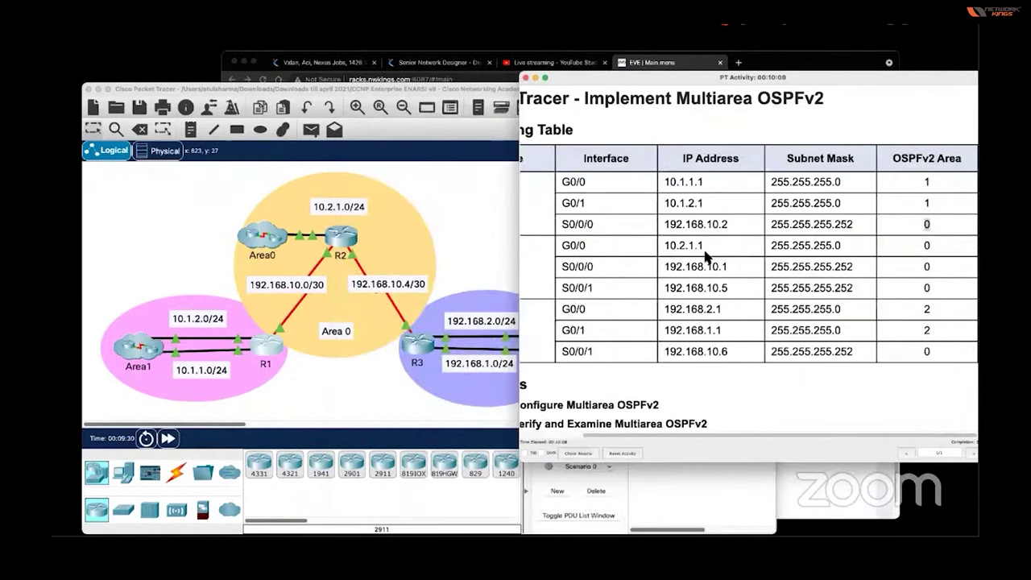
scroll(712, 258, down, 5)
scroll(712, 259, down, 5)
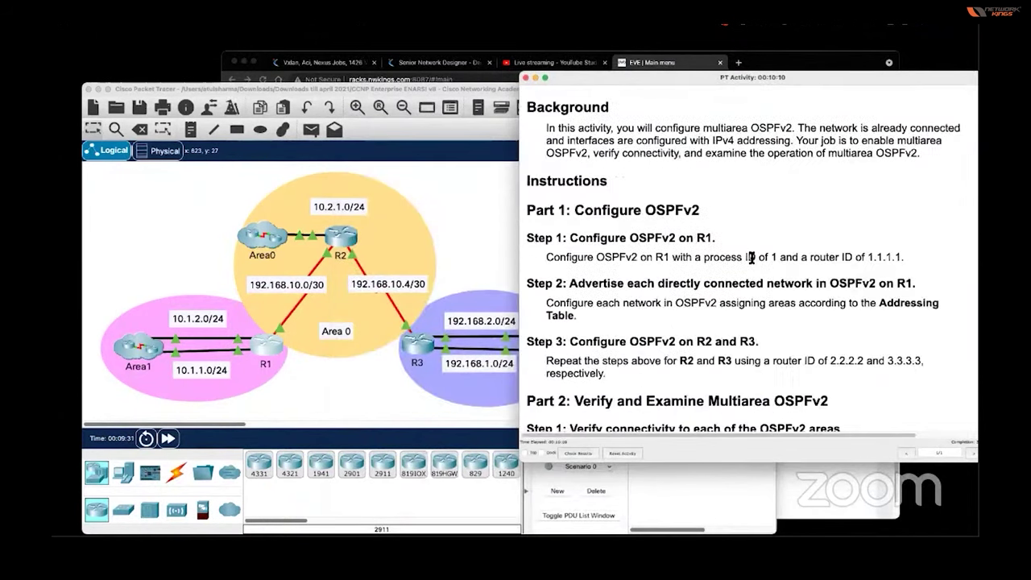
click(345, 236)
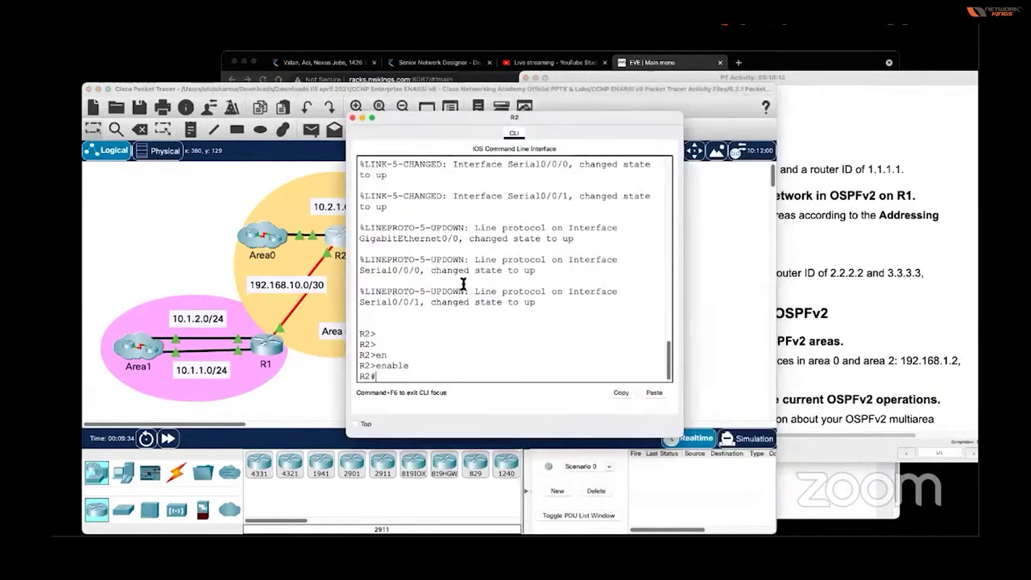
Widen R2's window and list its directly connected routes.
drag(681, 208, 907, 208)
text(show ip route co)
key(Tab)
key(Return)
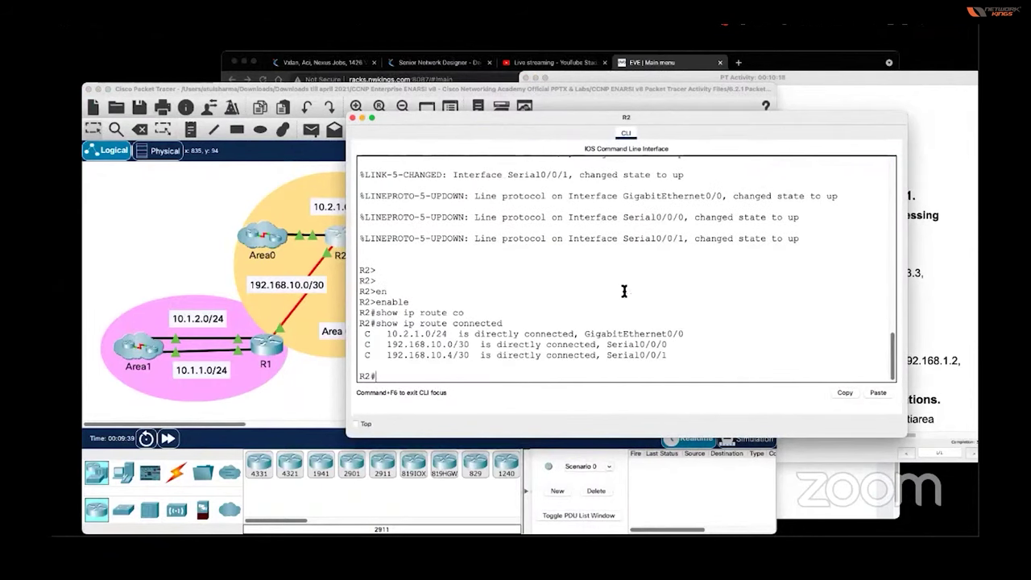
Enter R2's OSPF process 1 and set its router ID to 2.2.2.2.
text(conf t)
key(Return)
text(router ospf 1)
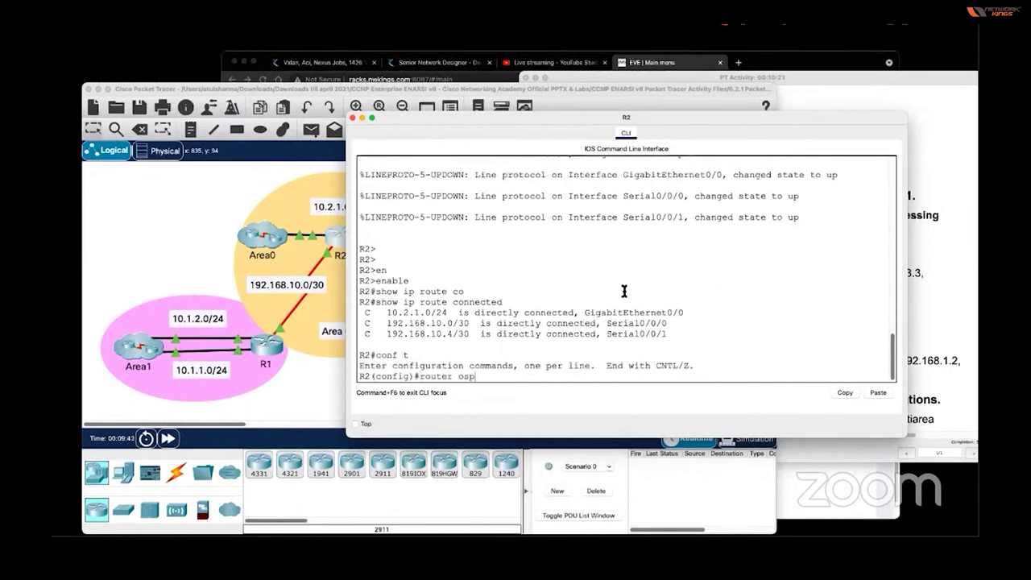
key(Return)
text(rout)
key(Tab)
text(er-id )
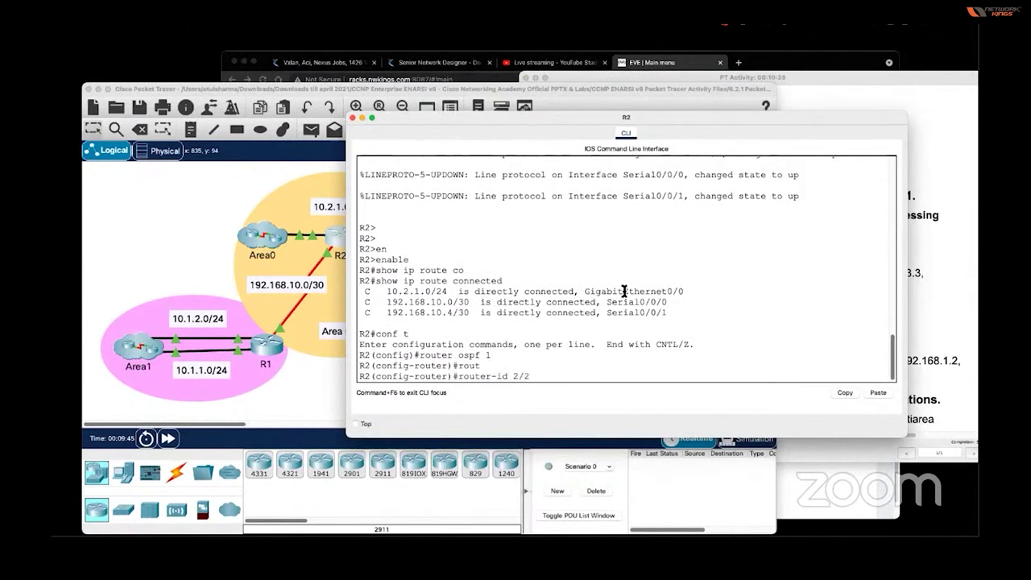
text(2.2.2.2)
key(Return)
key(Return)
Type a network statement for 10.2.1.0 0.0.0.255, then move the window to uncover the topology.
text(net)
key(Tab)
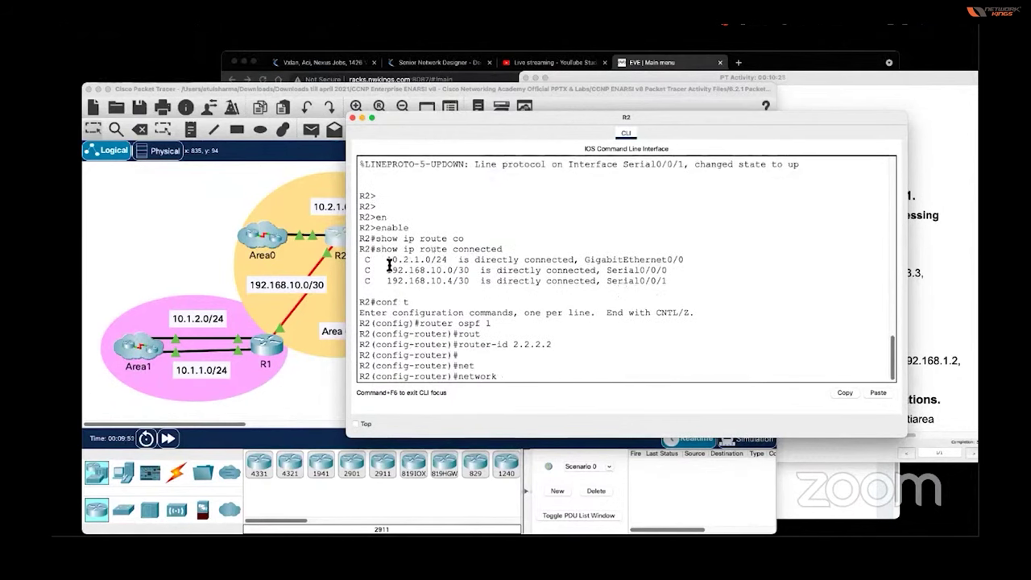
drag(386, 260, 430, 260)
right_click(432, 262)
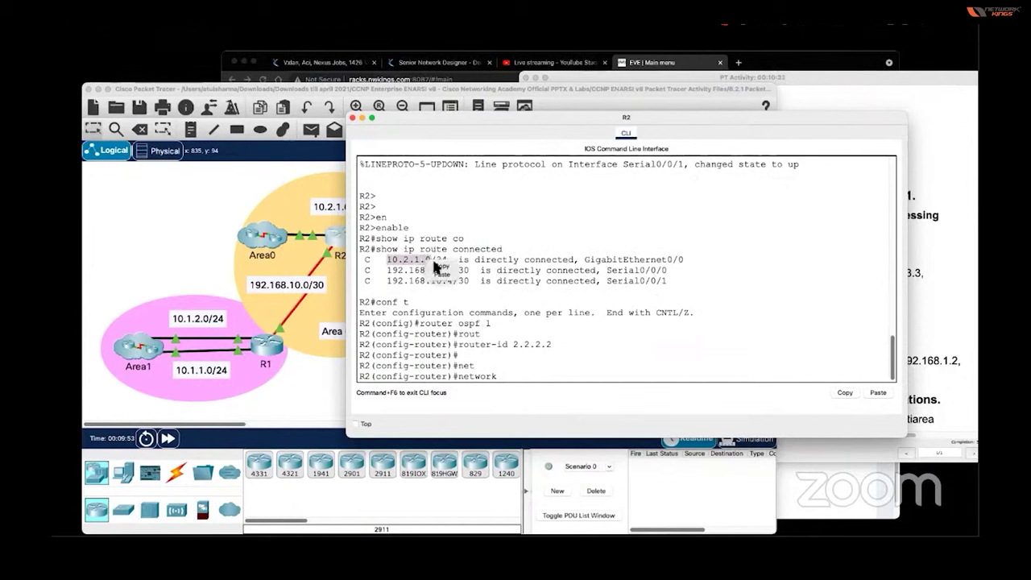
click(441, 266)
right_click(583, 357)
click(601, 370)
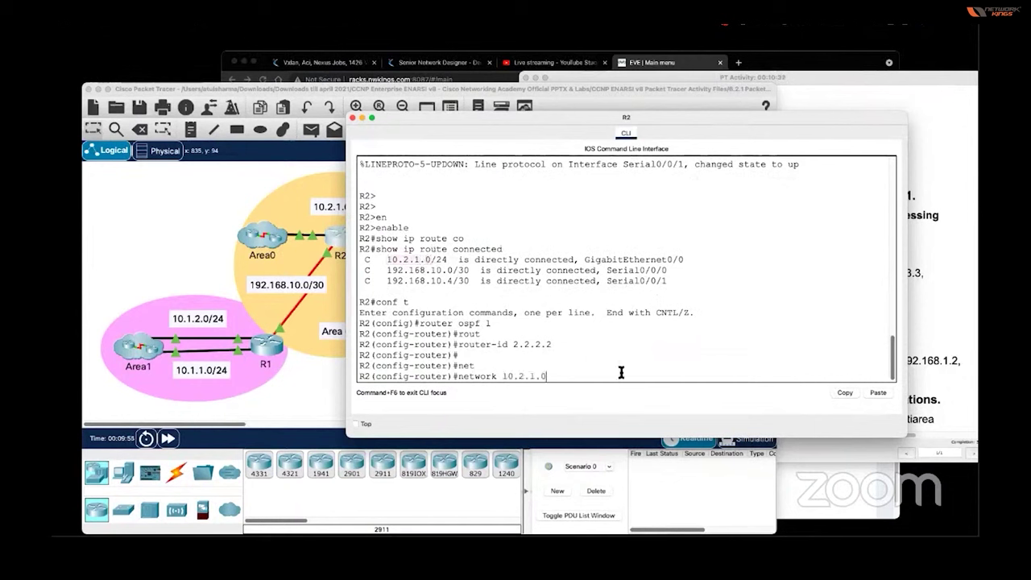
double_click(442, 260)
text(0.0.0.255)
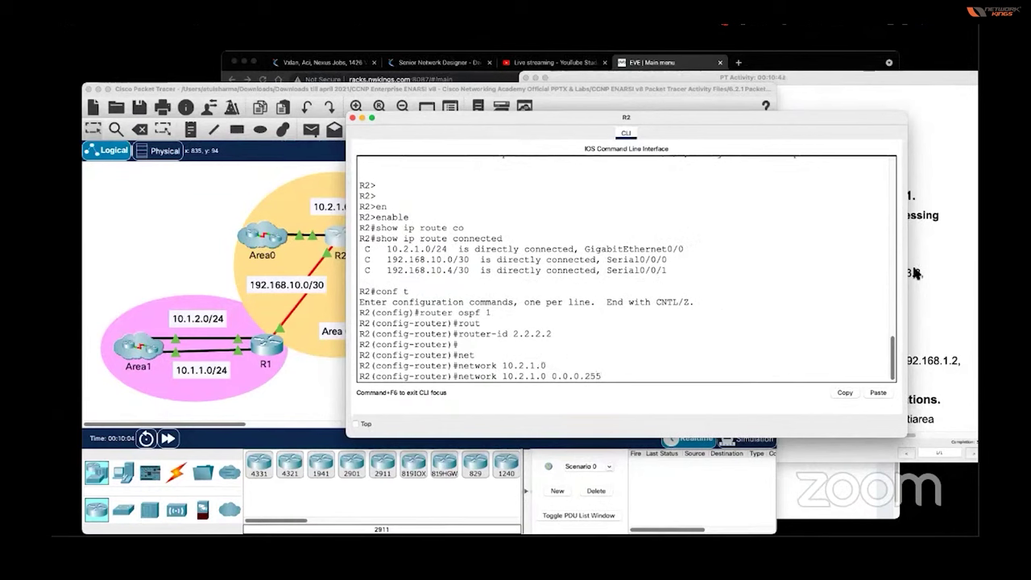
drag(400, 124, 485, 141)
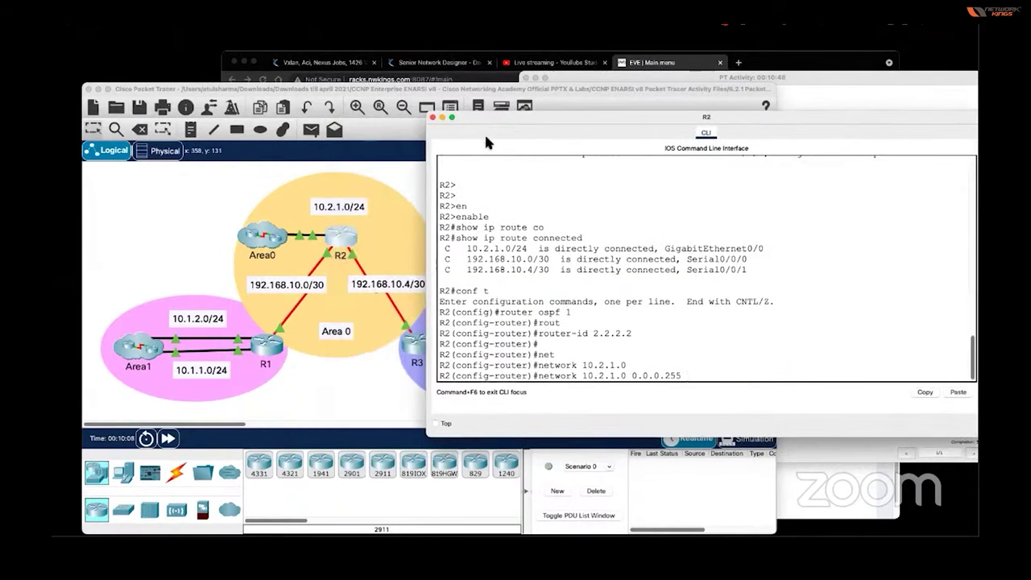
Advertise R2's 10.2.1.0/24 network in OSPF area 0.
click(828, 449)
scroll(825, 237, up, 10)
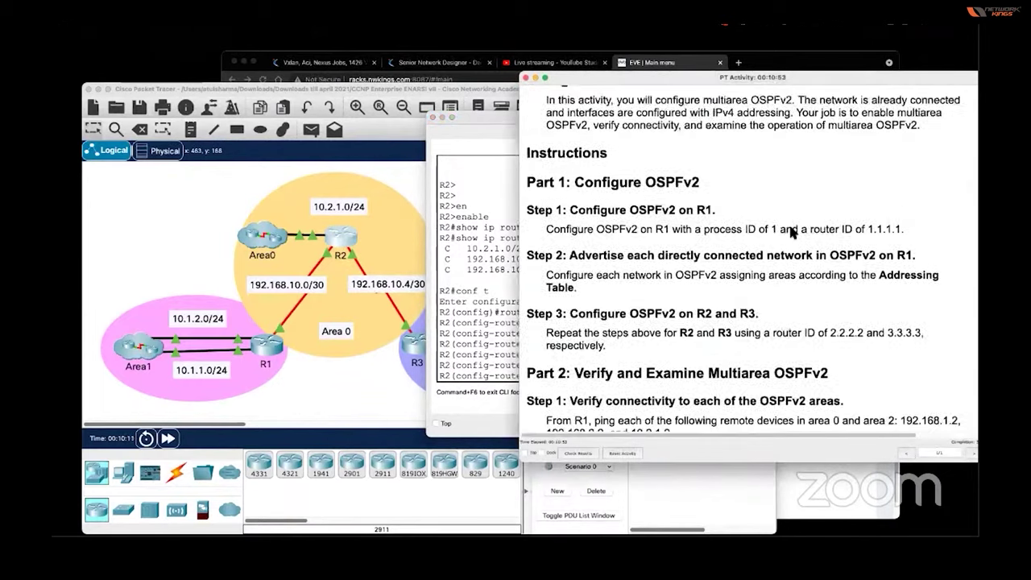
drag(926, 249, 932, 293)
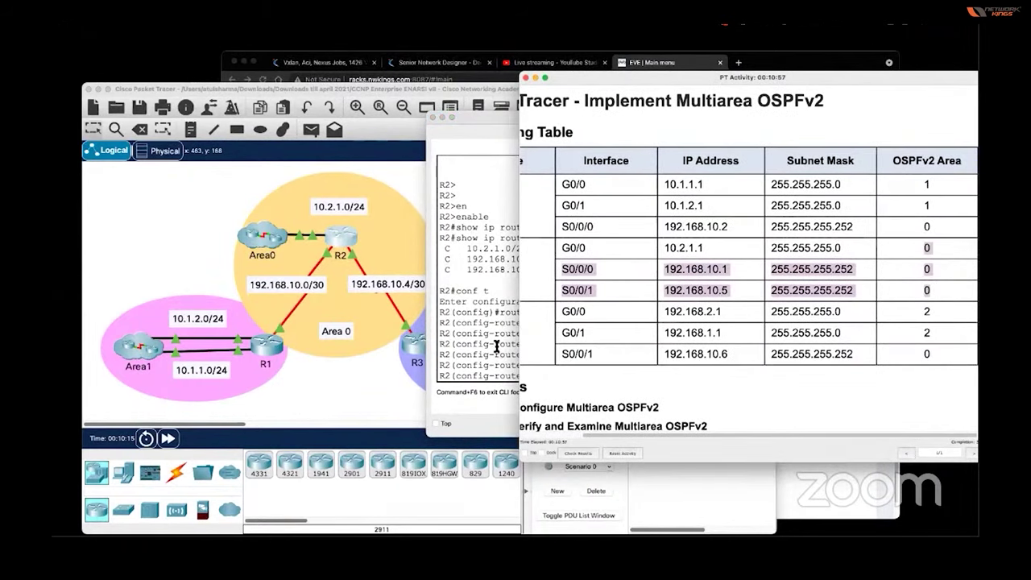
click(498, 349)
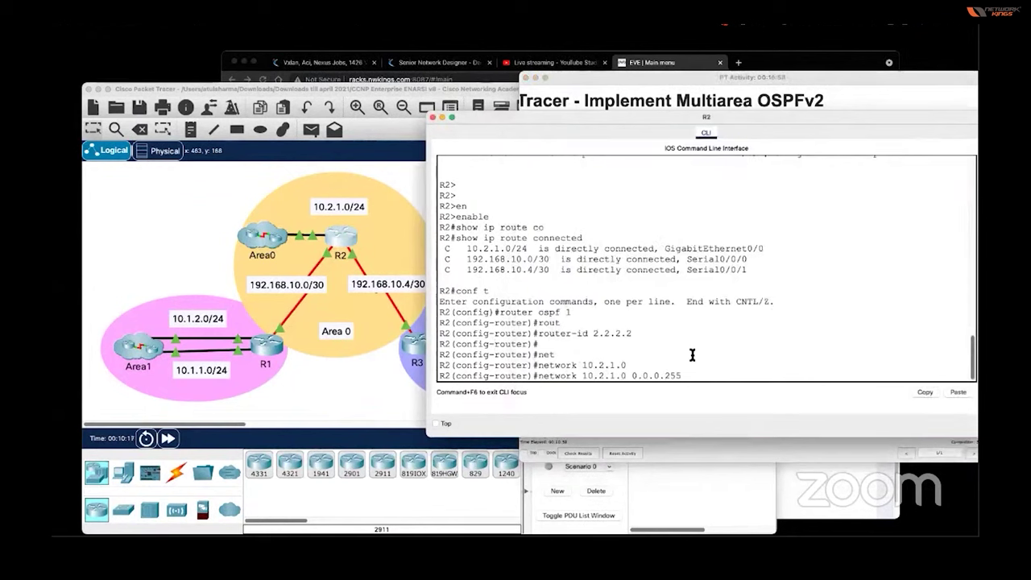
key(Return)
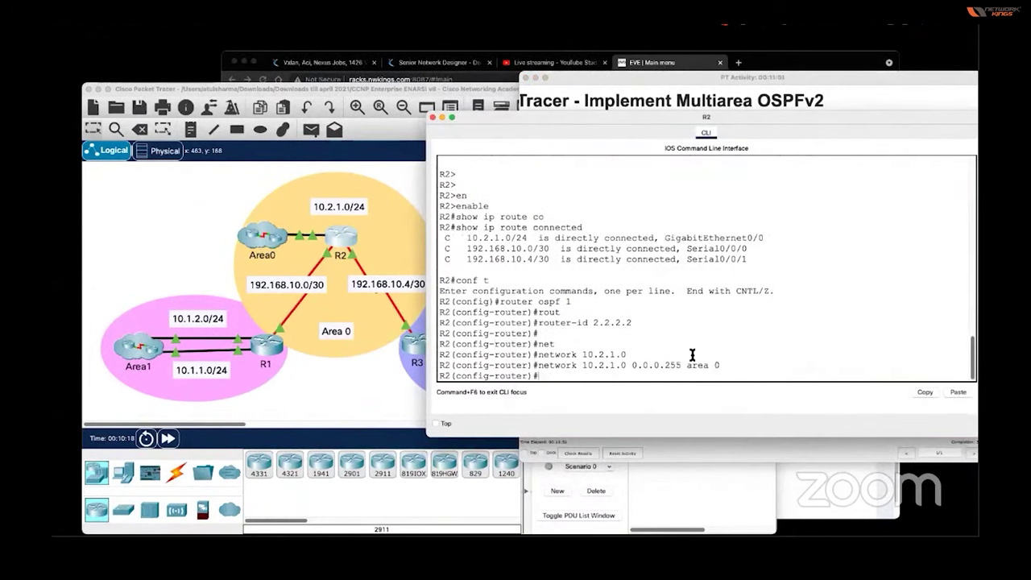
Advertise 192.168.10.0 0.0.0.3 in area 0 on R2, pasting the copied network address.
text(new)
drag(466, 248, 535, 249)
right_click(604, 341)
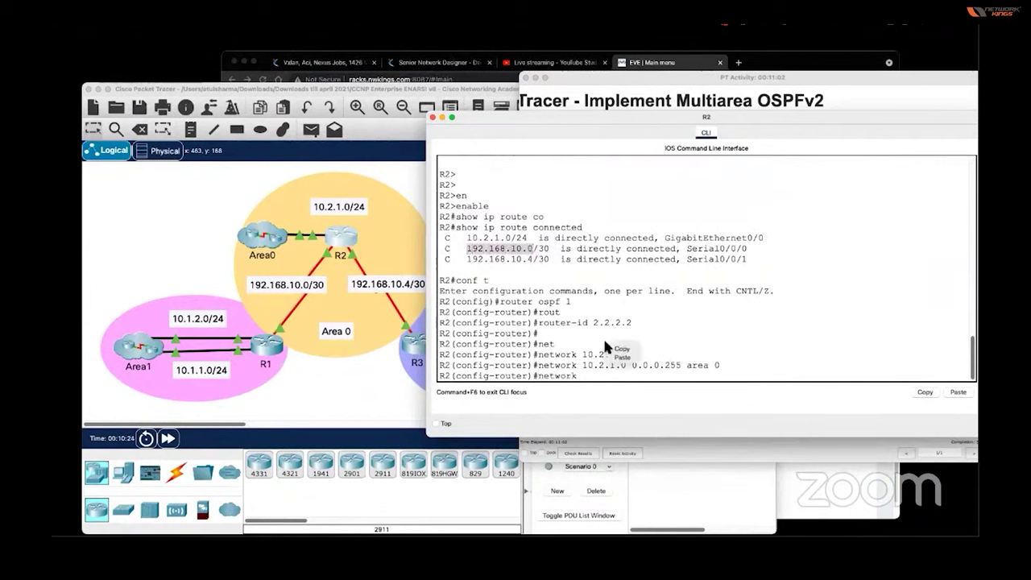
click(638, 360)
text(0.)
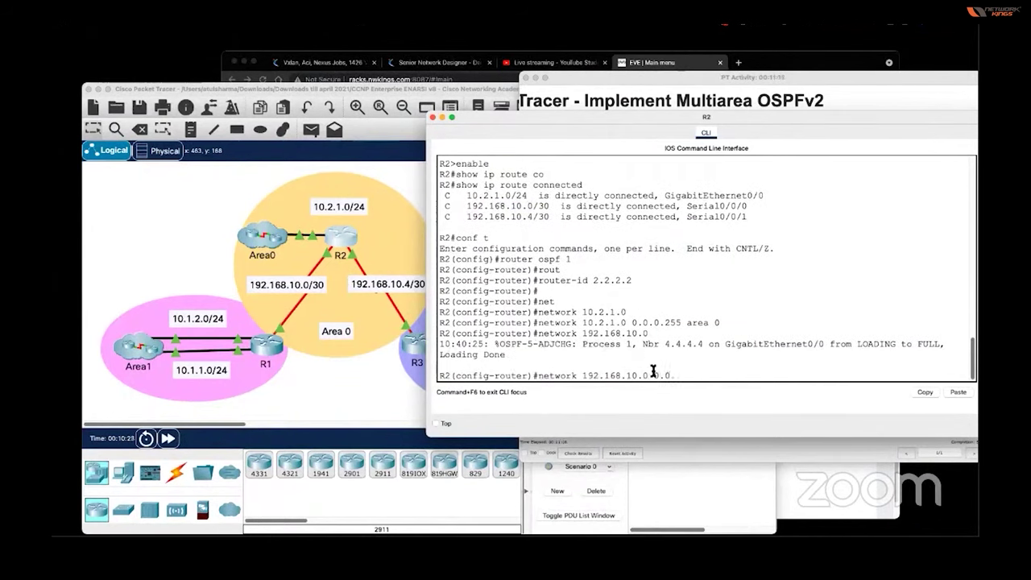
text(0.0.3 area 0)
key(Return)
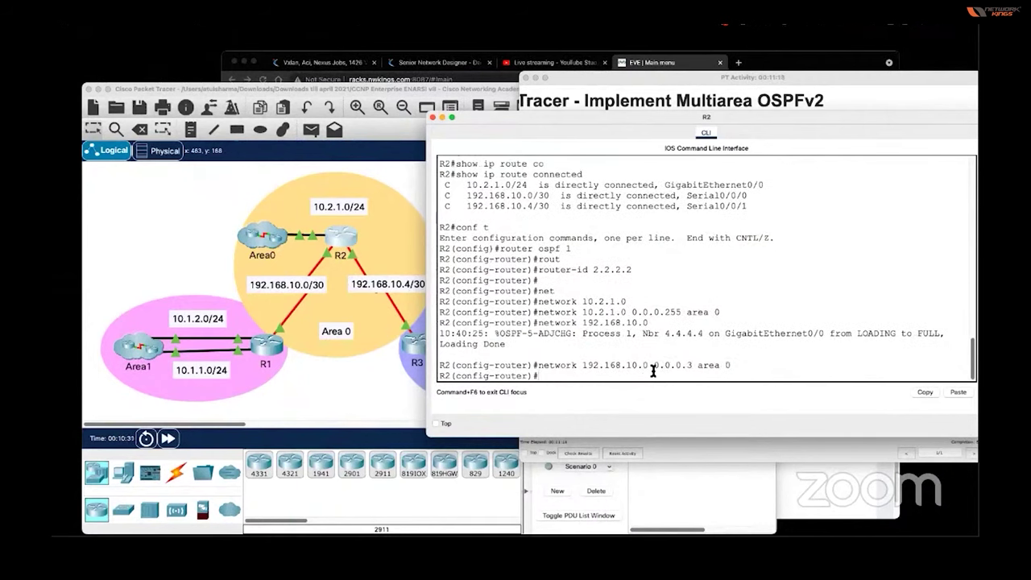
Advertise 192.168.10.4/30 in area 0 on R2 by editing the recalled command, then bring up R3's CLI.
drag(466, 205, 532, 205)
drag(466, 195, 530, 197)
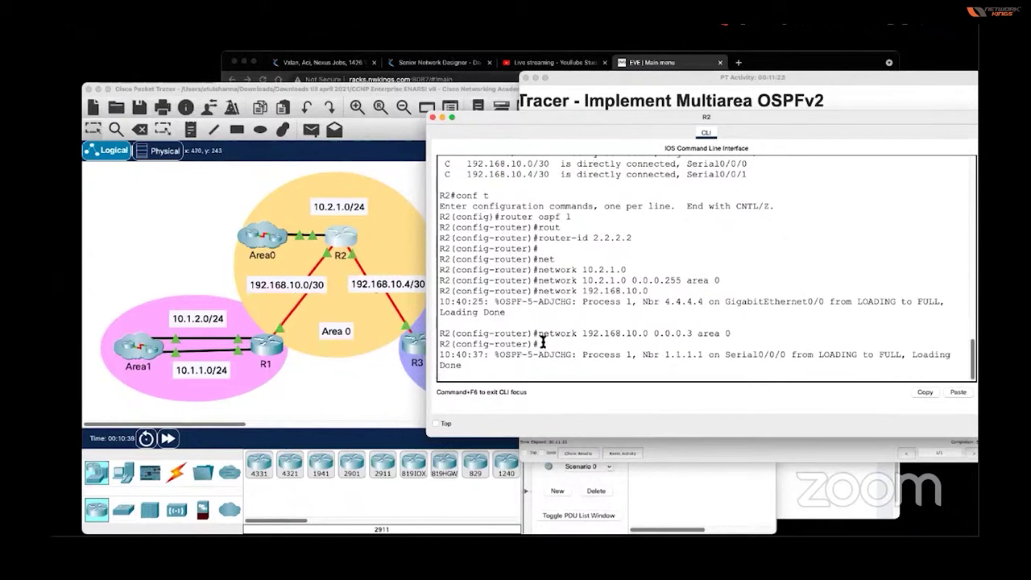
key(Return)
key(Return)
key(Up)
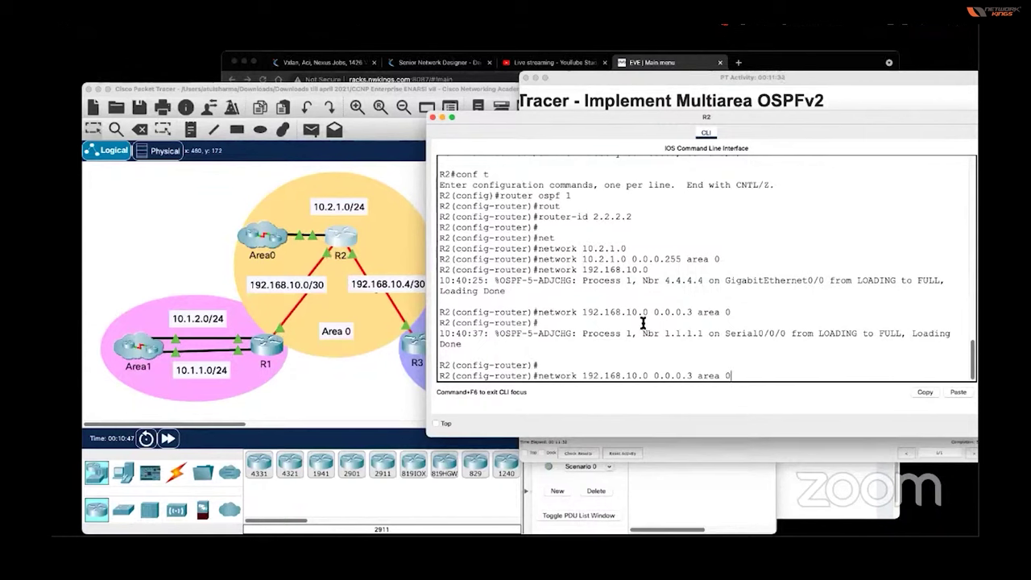
key(Left)
key(Left)
key(Left)
key(Left)
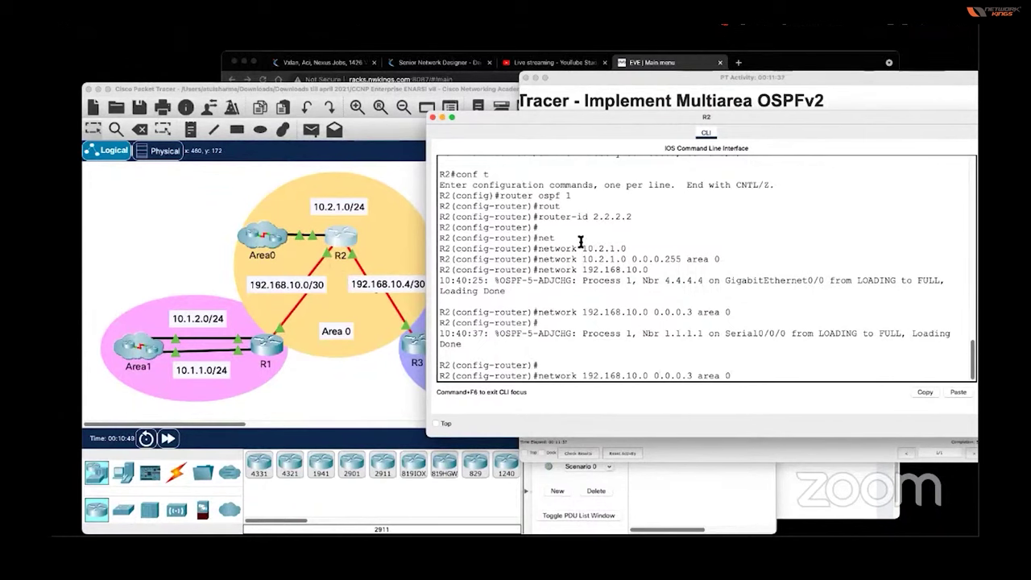
scroll(580, 242, up, 5)
drag(500, 286, 553, 287)
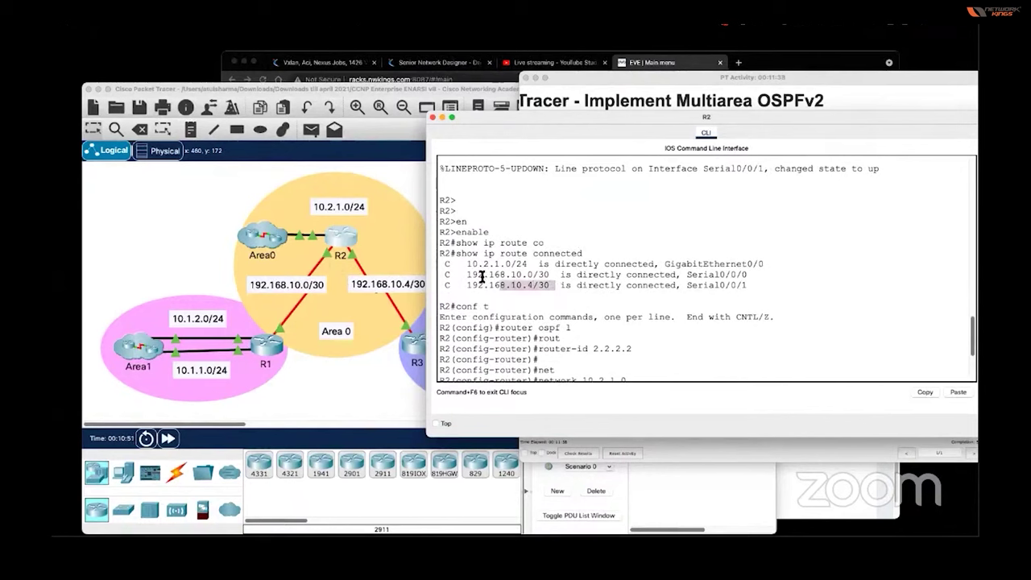
drag(482, 276, 538, 276)
drag(477, 285, 536, 285)
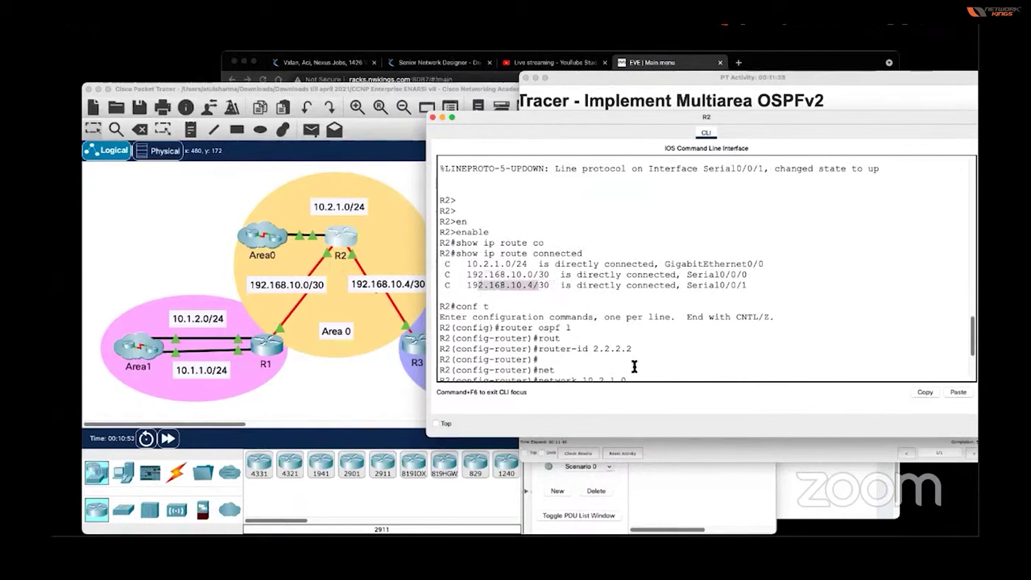
scroll(634, 367, down, 5)
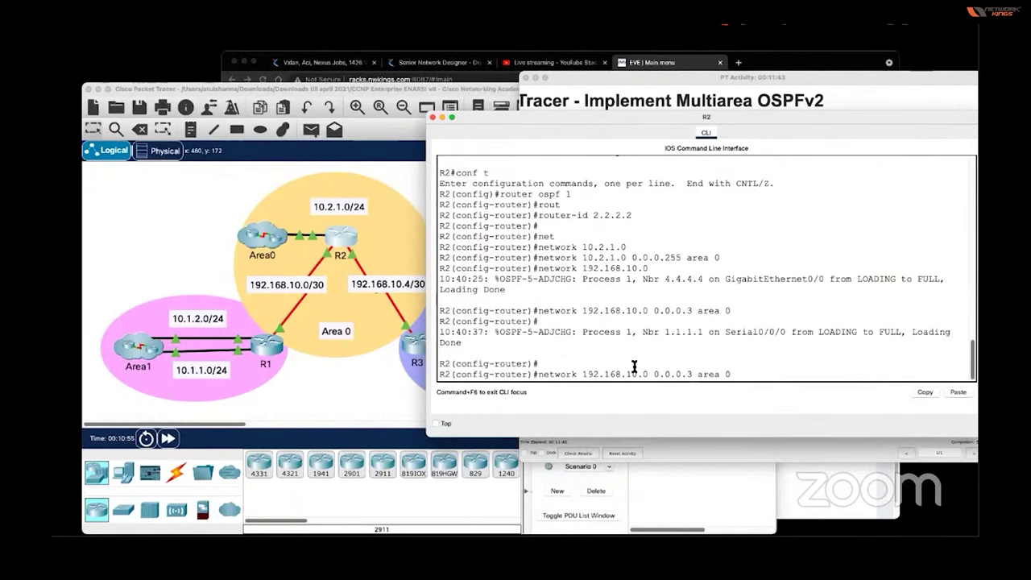
key(BackSpace)
text(4)
key(Return)
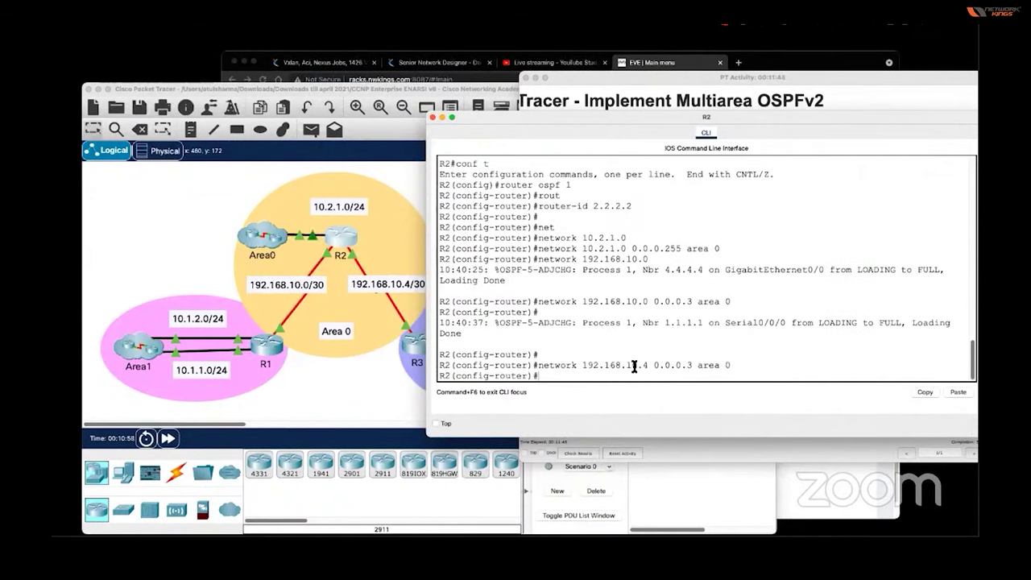
click(395, 389)
click(422, 349)
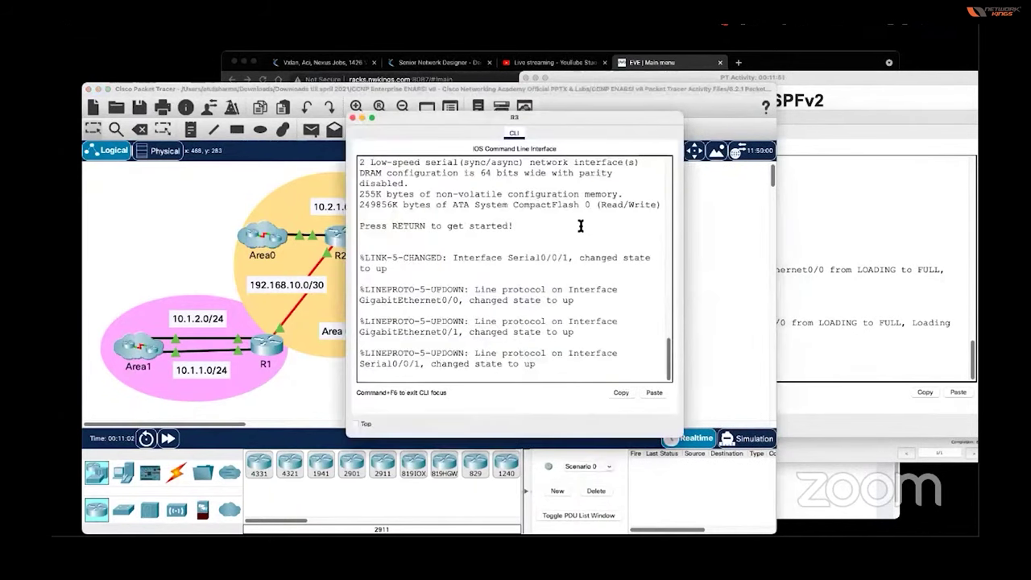
Enter configuration mode on R3, widen its terminal, and start OSPF process 1.
key(Return)
key(Return)
text(en)
key(Tab)
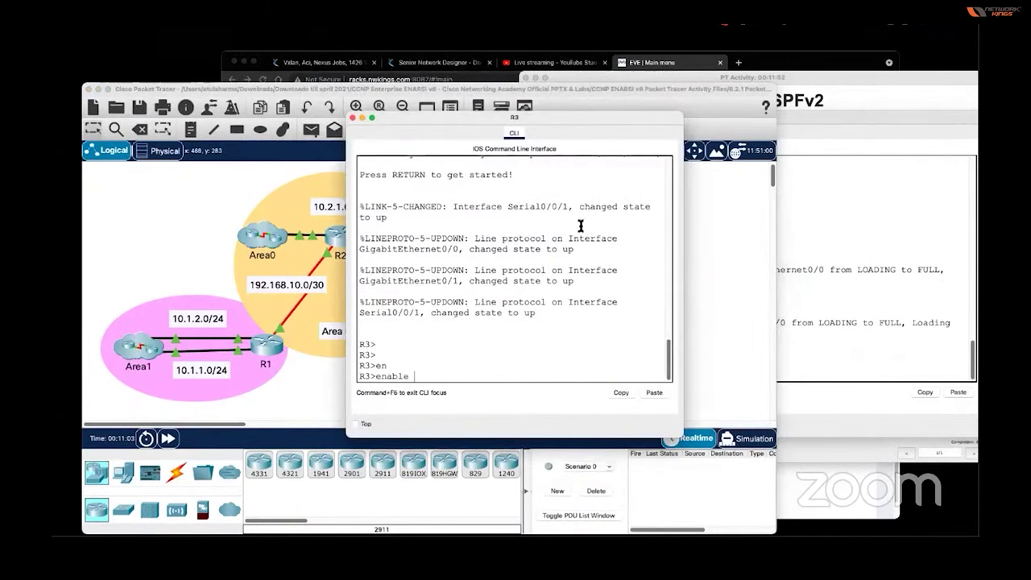
key(Return)
text(conf t)
key(Return)
drag(684, 219, 897, 228)
text(router ospf 1)
key(Return)
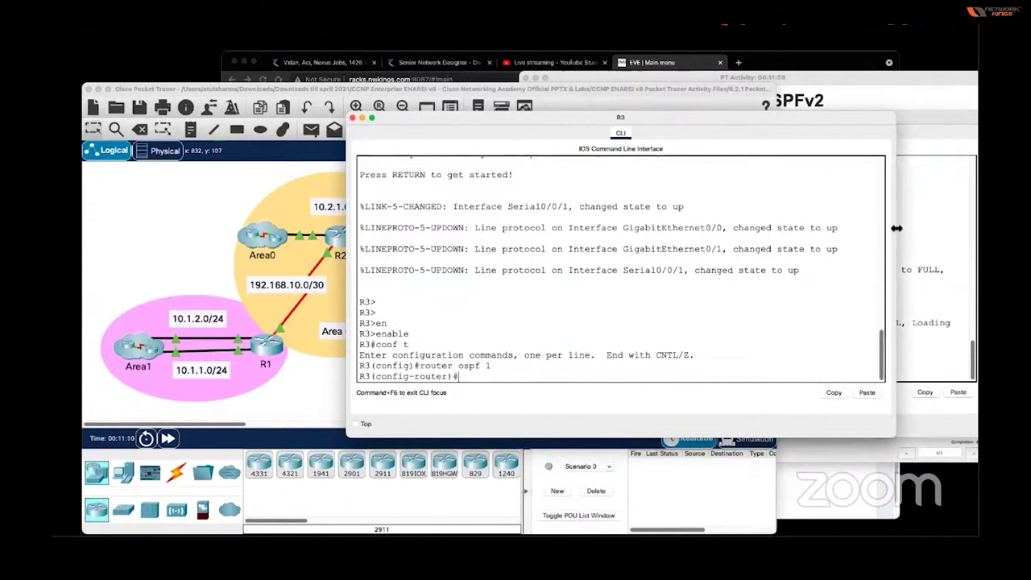
Set R3's router ID to 3.3.3.3, list connected networks, and begin 'network 192.168.1.0 0.0.0.255'.
text(ro)
key(Tab)
text(3.3.3.3)
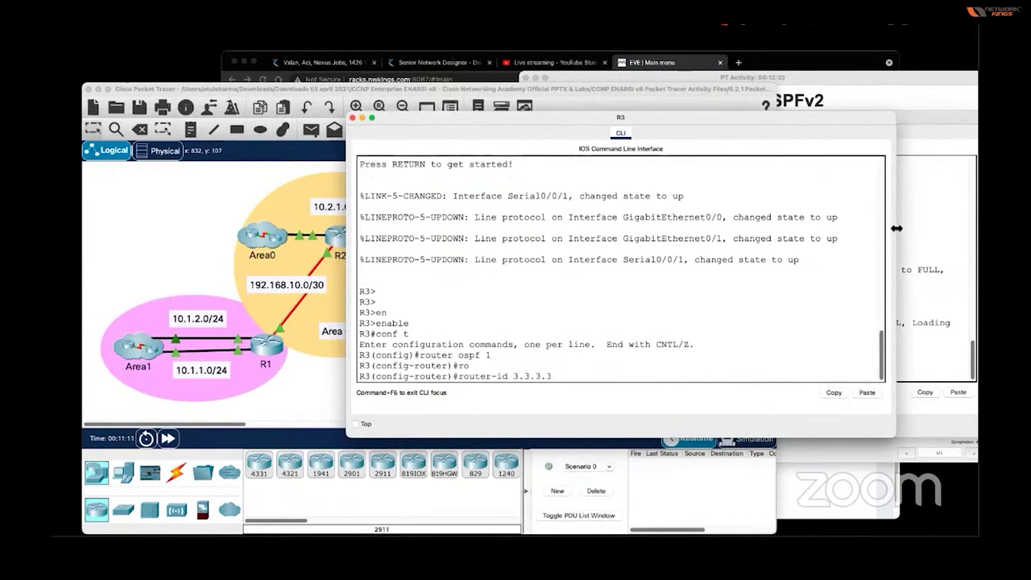
key(Return)
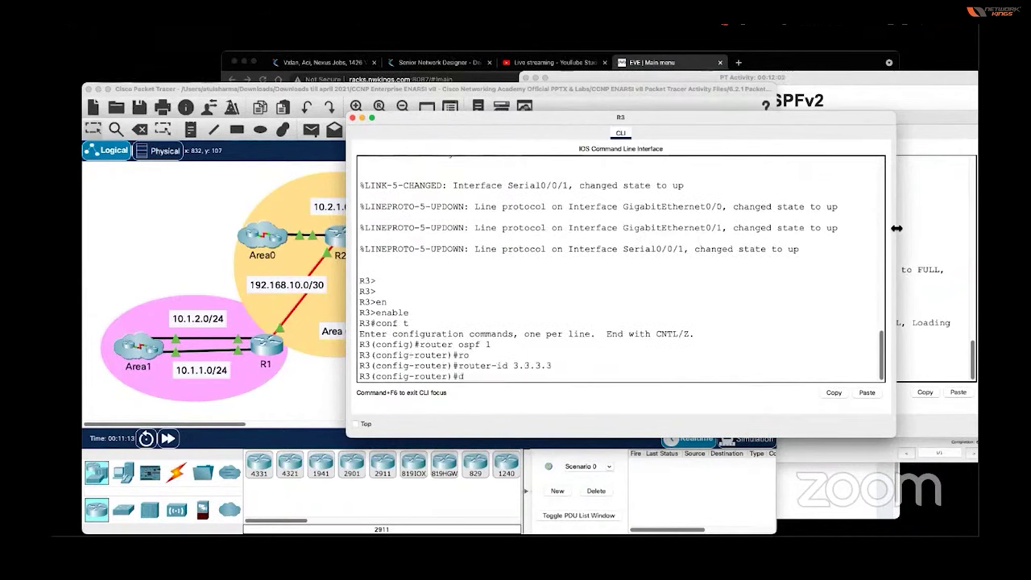
text(do show ip route co)
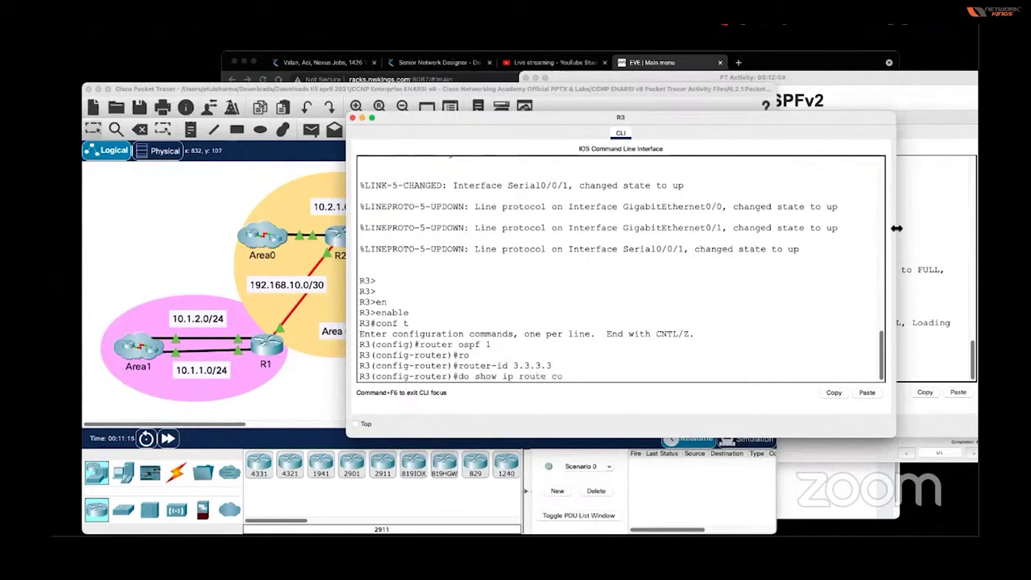
text(nnected)
key(Return)
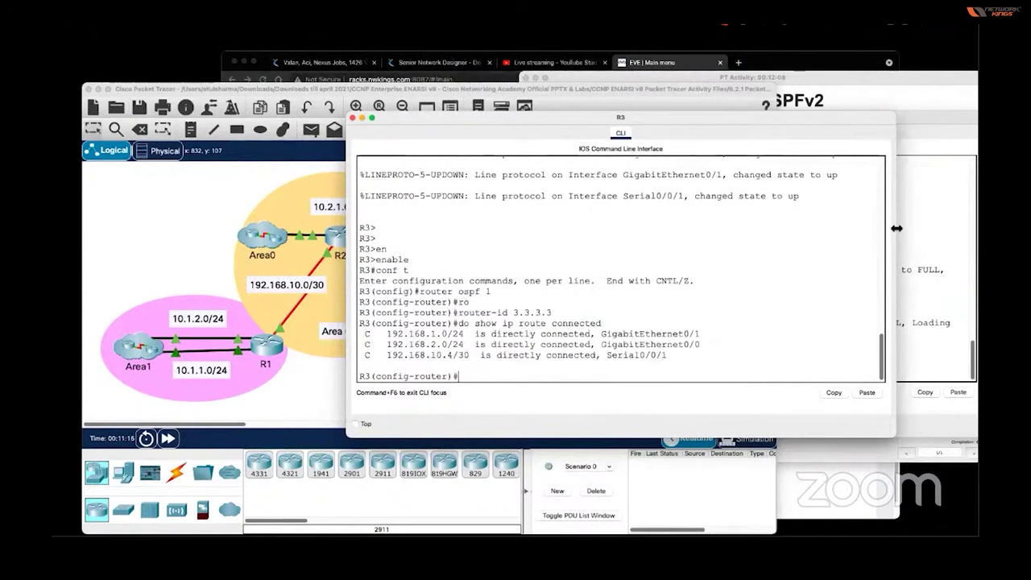
key(Return)
text(network 192.168.1.0 0.0.0.2)
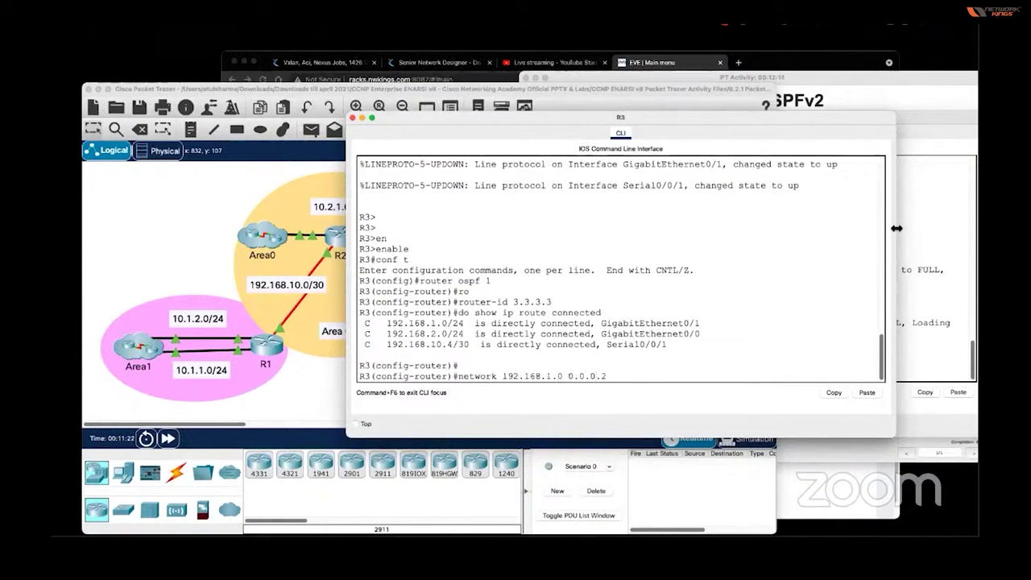
text(55)
Check the addressing table and advertise 192.168.1.0/24 in area 2 on R3.
click(691, 76)
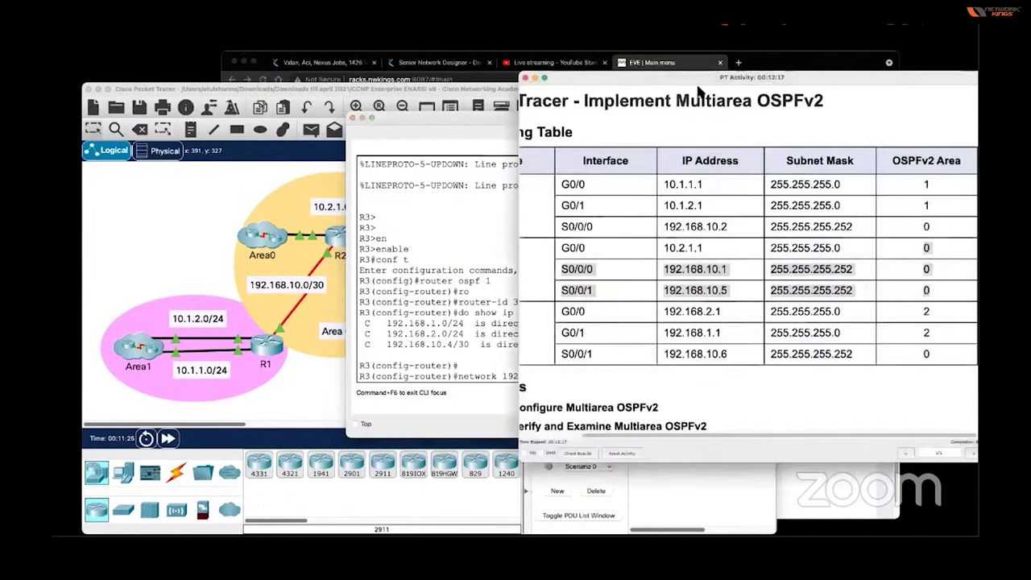
scroll(734, 275, down, 3)
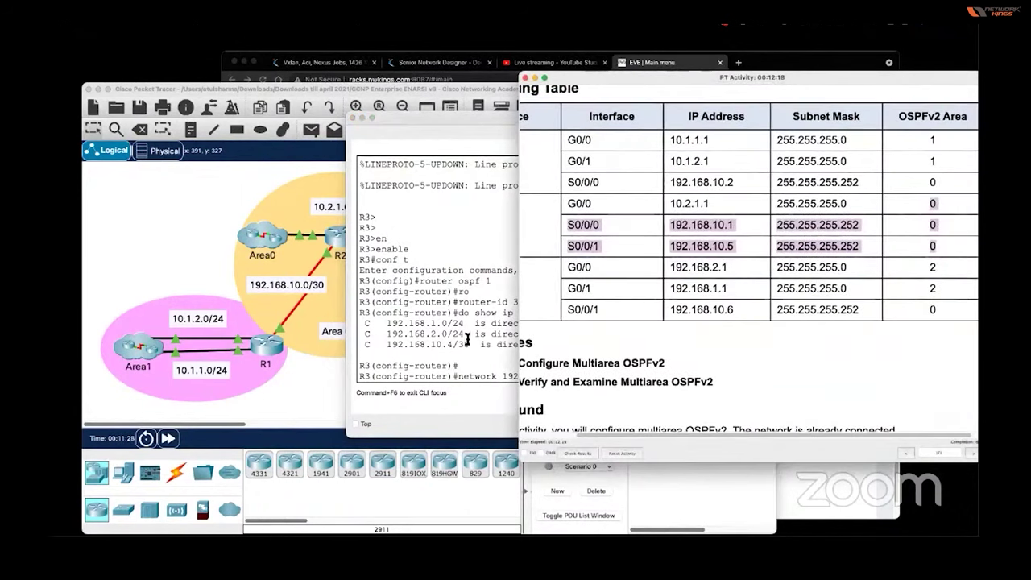
drag(691, 288, 955, 277)
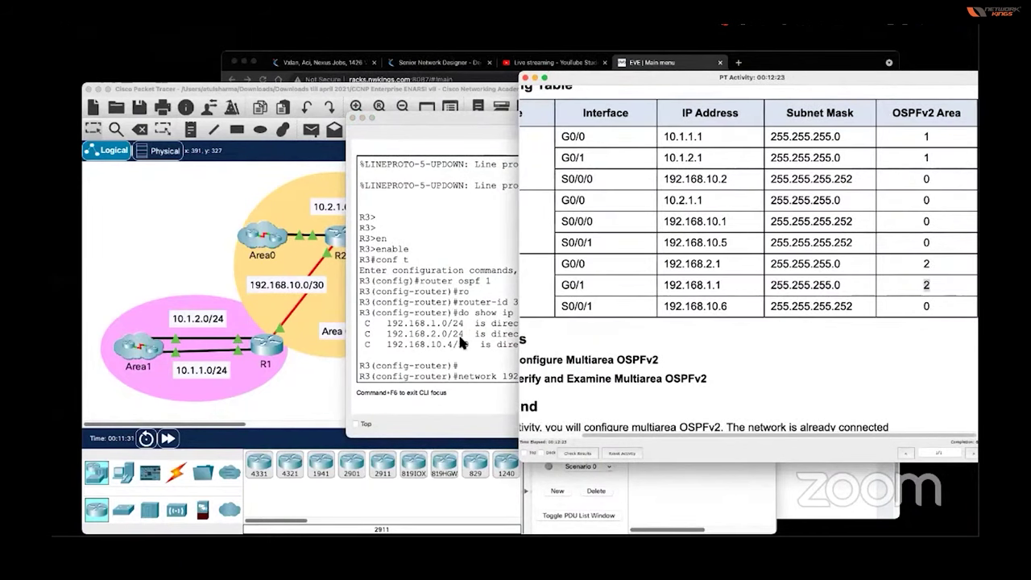
click(457, 332)
key(Tab)
text(area 2)
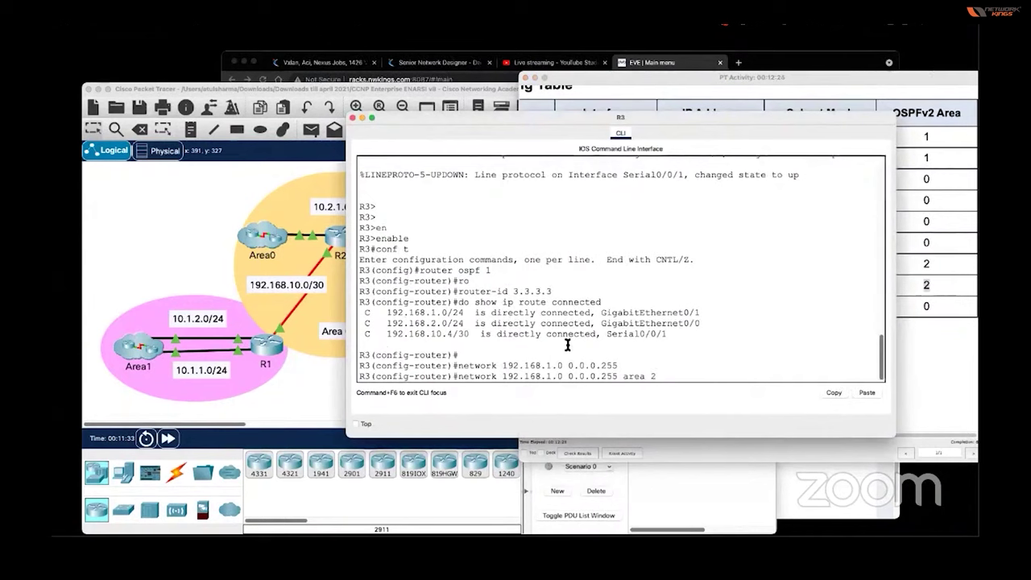
key(Return)
Advertise 192.168.2.0/24 in area 2 on R3, editing the recalled network command.
key(Up)
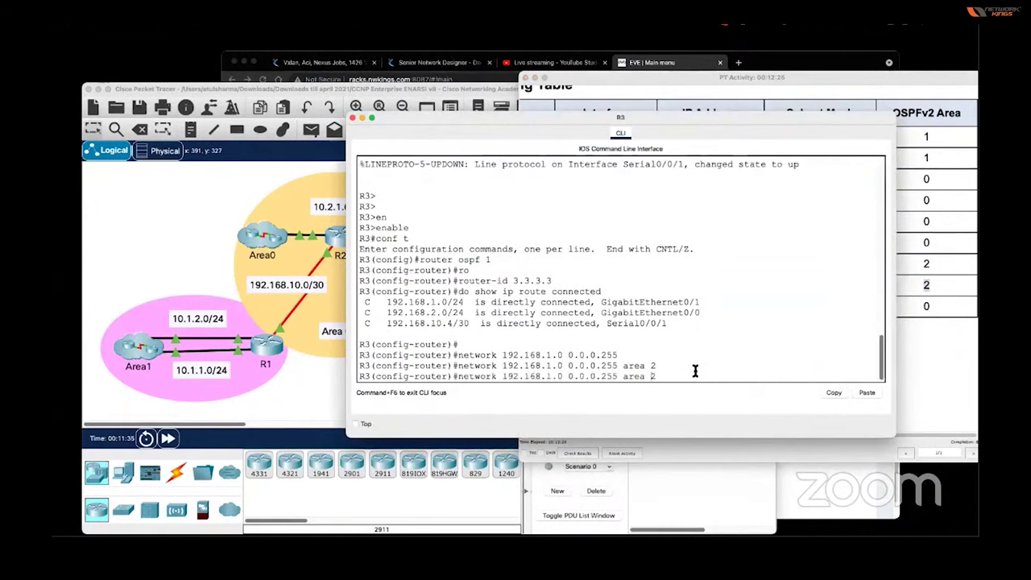
key(Left)
key(Left)
key(Left)
key(Left)
key(Left)
key(Left)
key(Left)
key(Left)
key(Left)
key(BackSpace)
text(2)
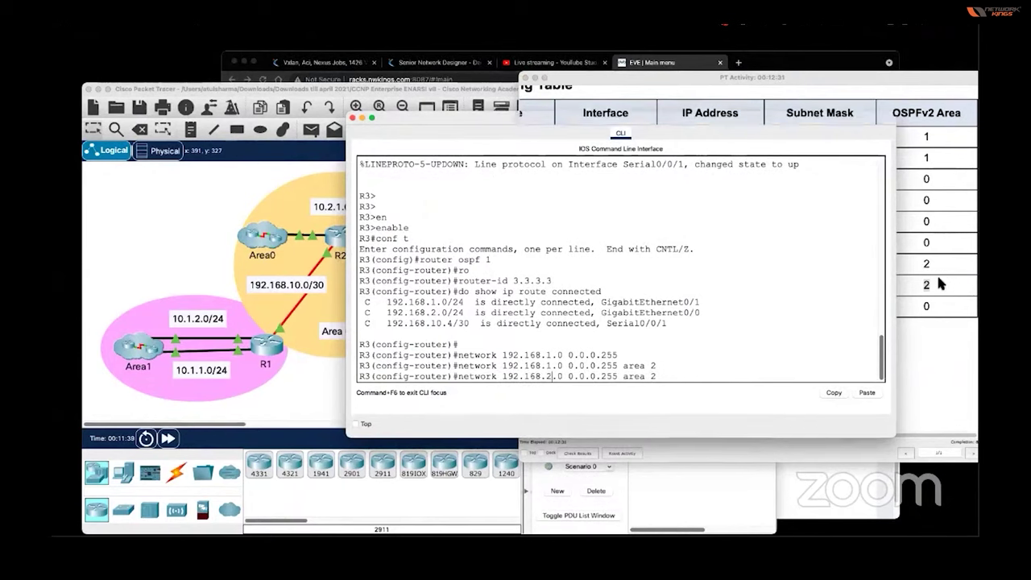
click(937, 279)
double_click(694, 264)
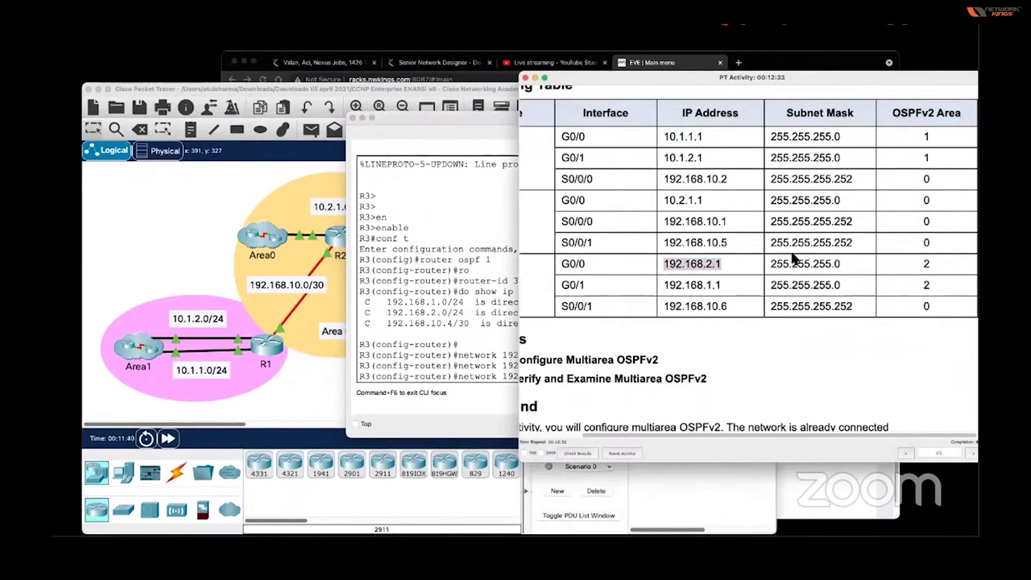
click(927, 264)
click(471, 332)
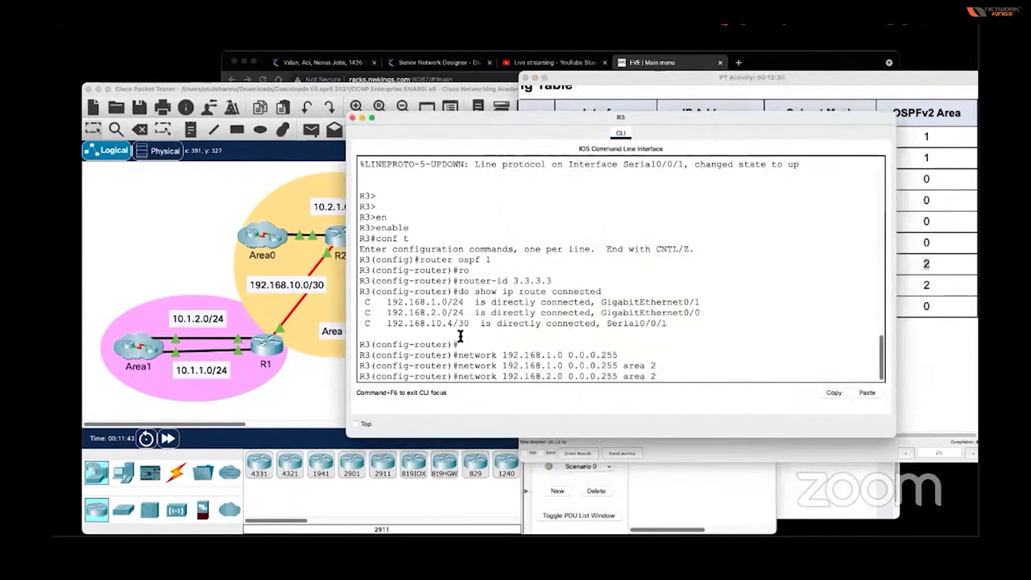
click(932, 290)
drag(664, 311, 727, 311)
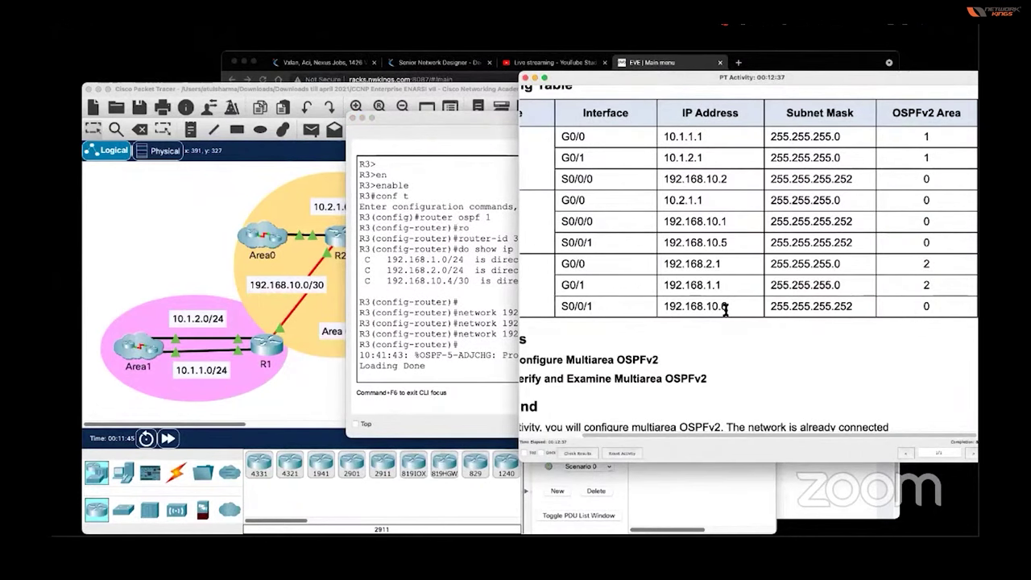
click(435, 355)
key(Return)
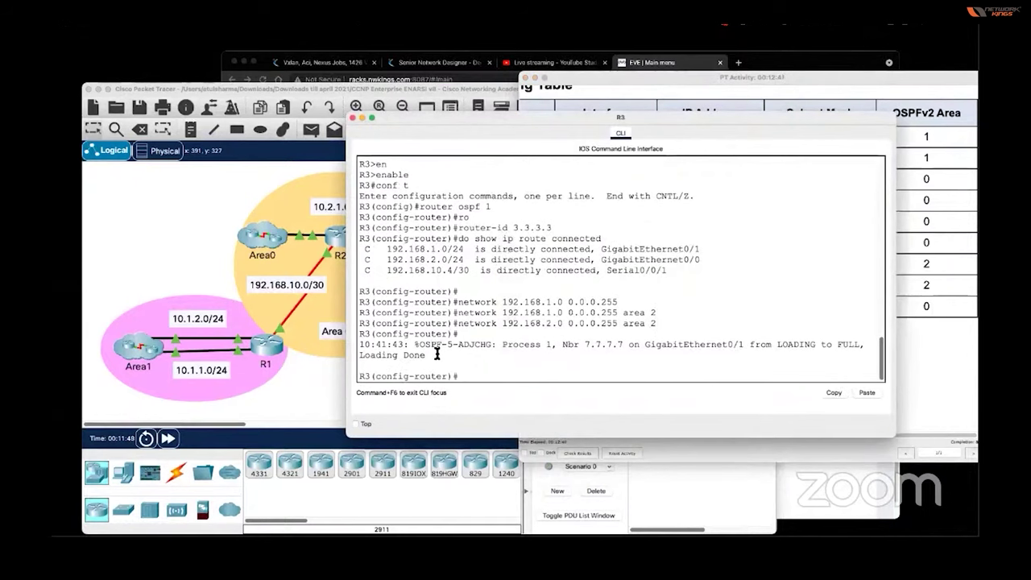
Advertise R3's serial link 192.168.10.4 0.0.0.3 in area 0.
click(924, 282)
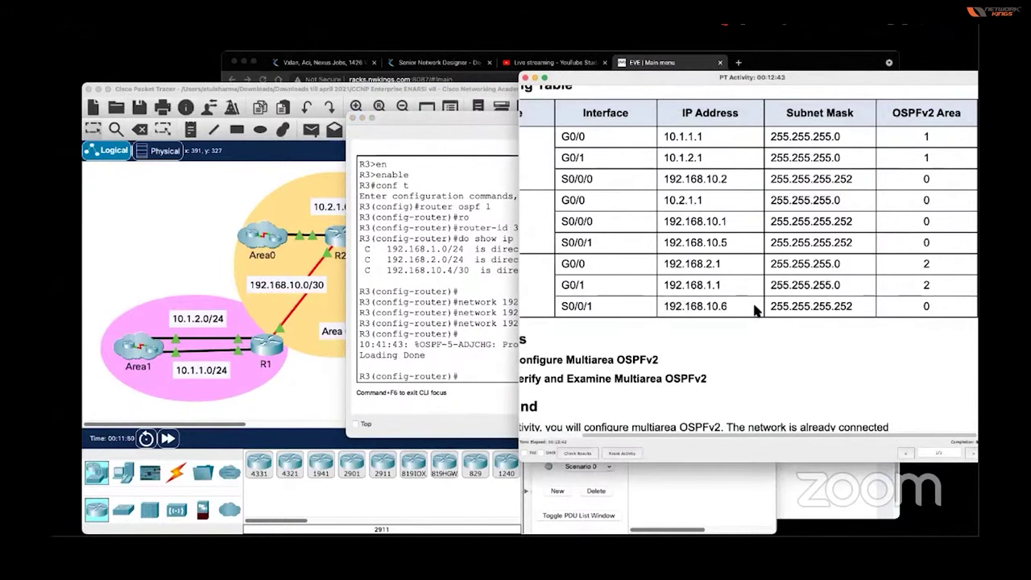
scroll(757, 310, left, 3)
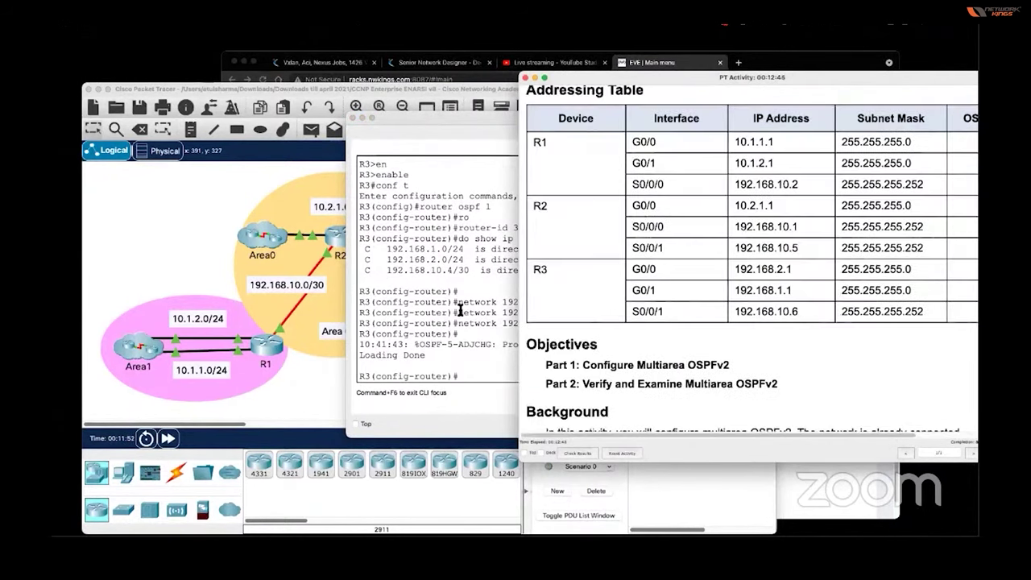
click(461, 310)
drag(870, 367, 456, 271)
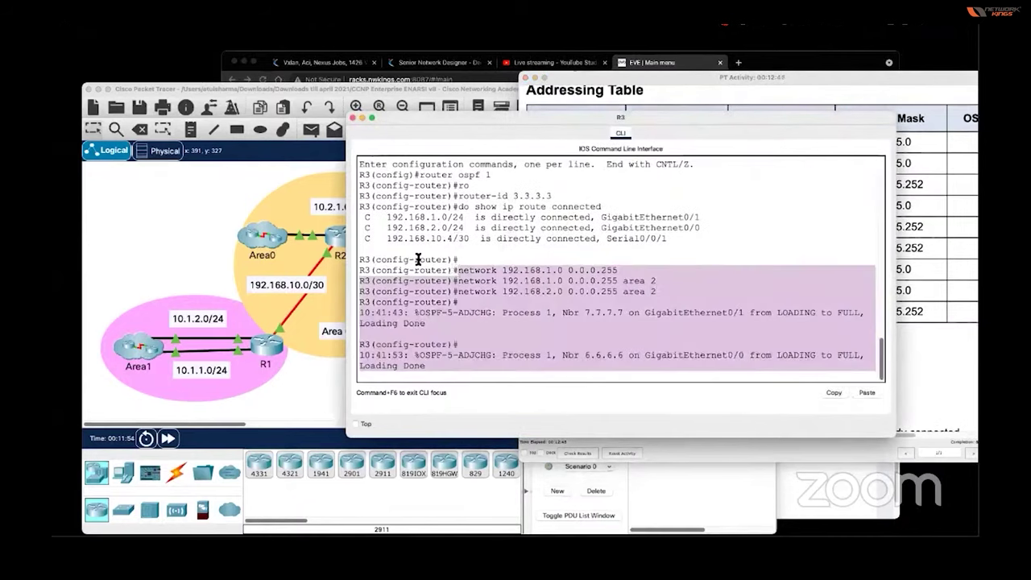
key(Return)
text(network)
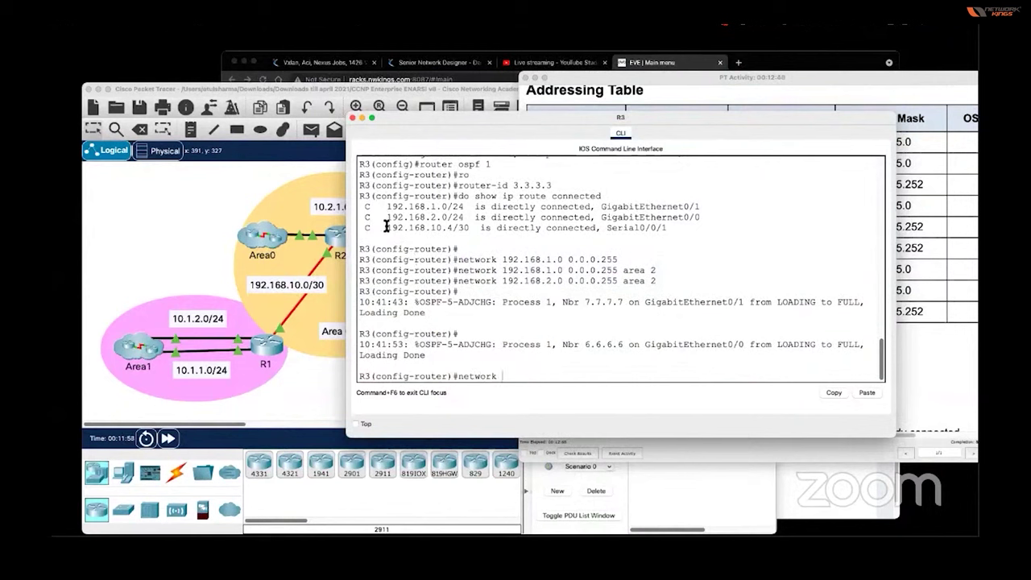
drag(386, 227, 458, 227)
key(super+c)
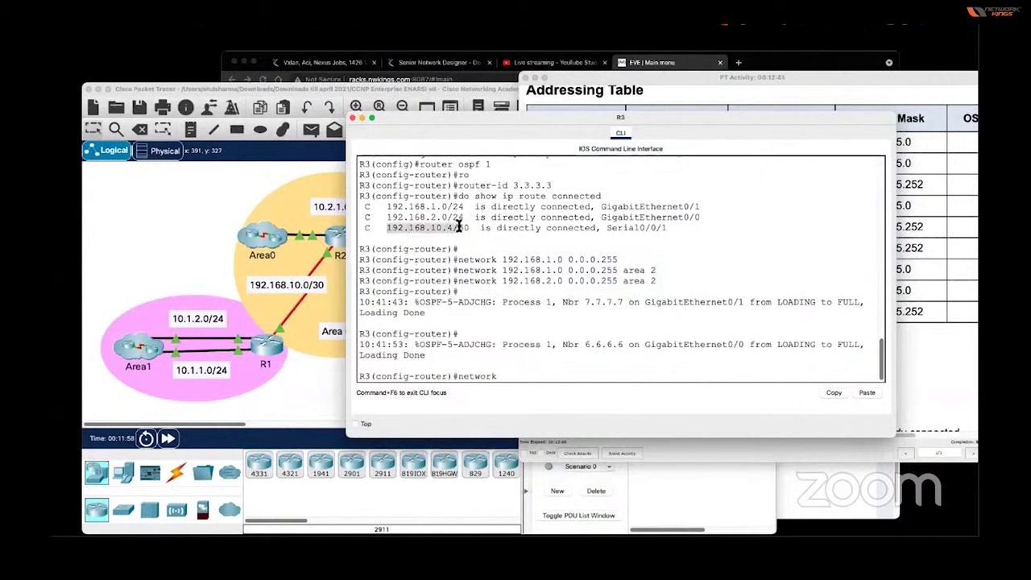
click(453, 233)
right_click(585, 341)
click(589, 350)
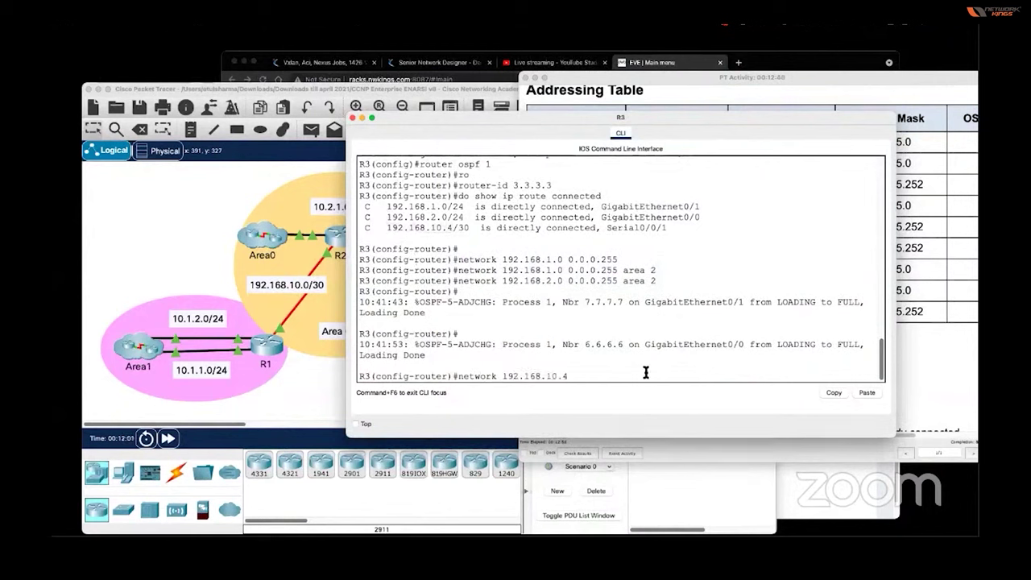
text(0.0.0.3 area 0)
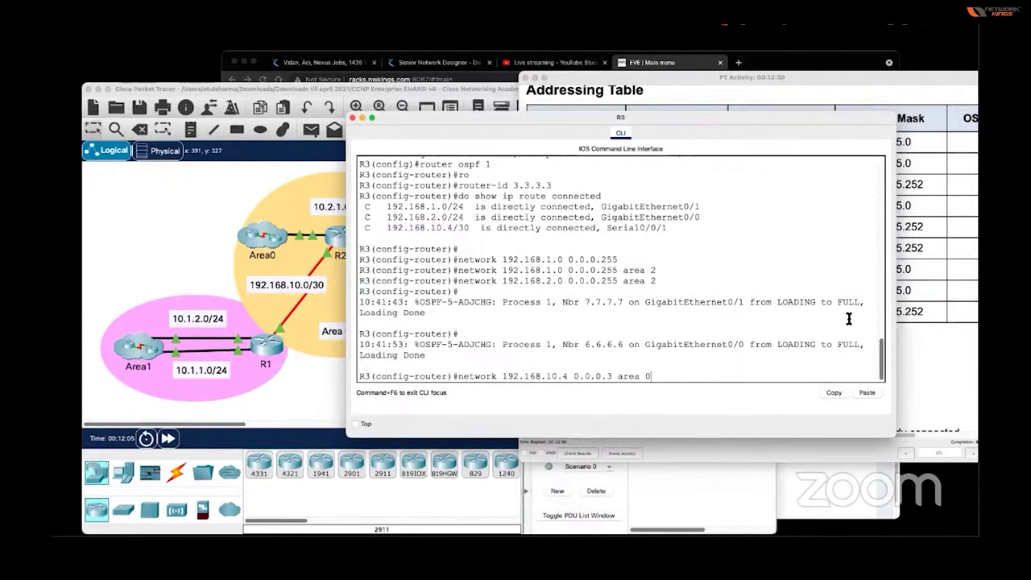
click(926, 318)
scroll(942, 323, right, 2)
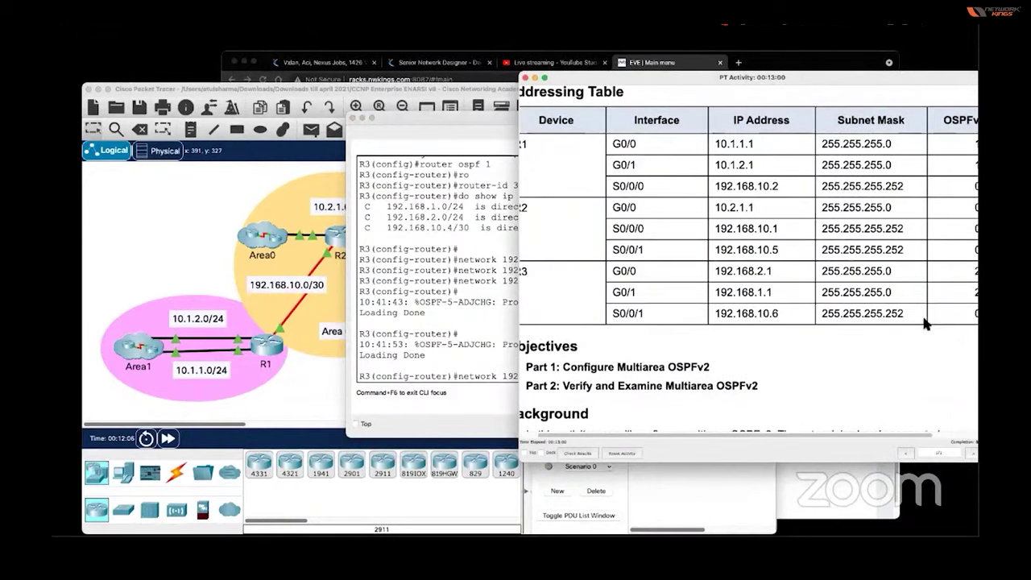
click(428, 363)
key(Return)
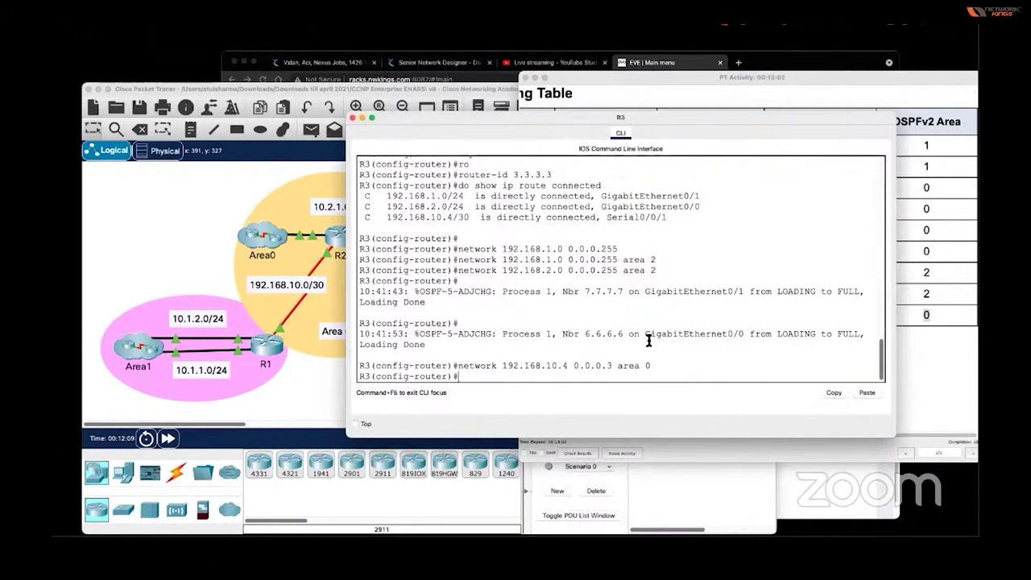
click(693, 331)
scroll(691, 326, left, 3)
scroll(691, 326, down, 10)
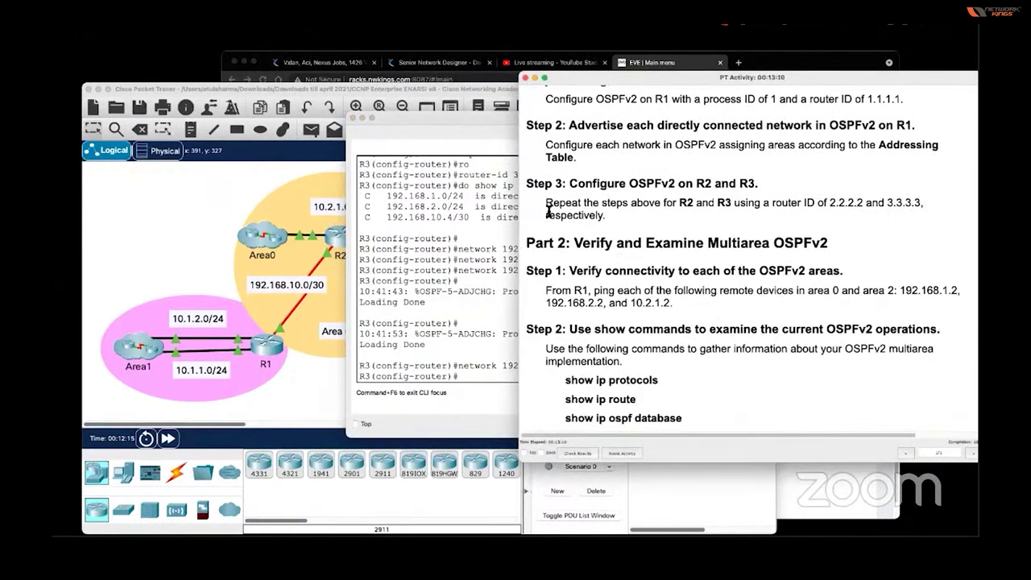
Review the Part 2 steps and place R1's command line beside the topology.
drag(545, 203, 552, 290)
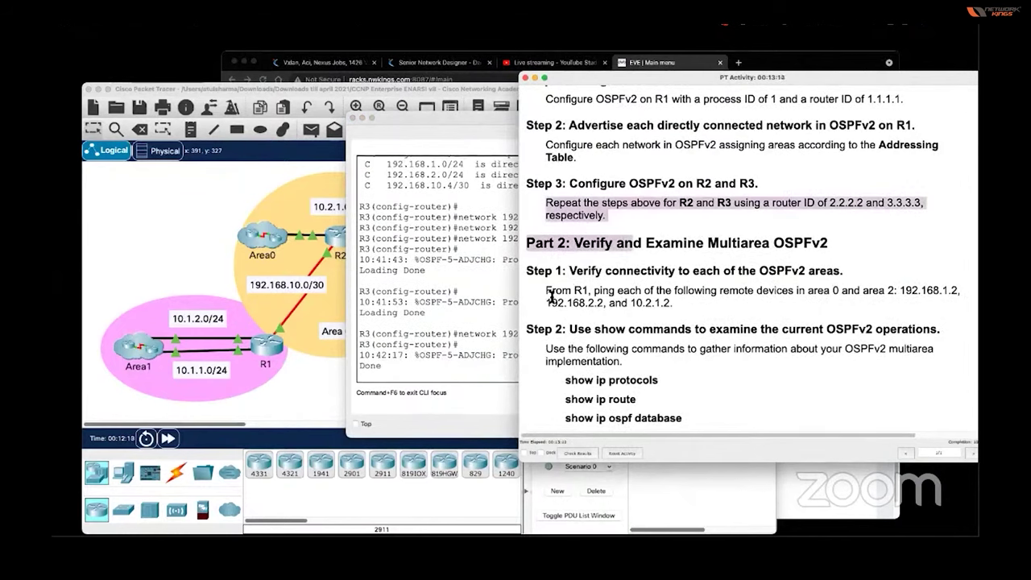
drag(546, 292, 931, 290)
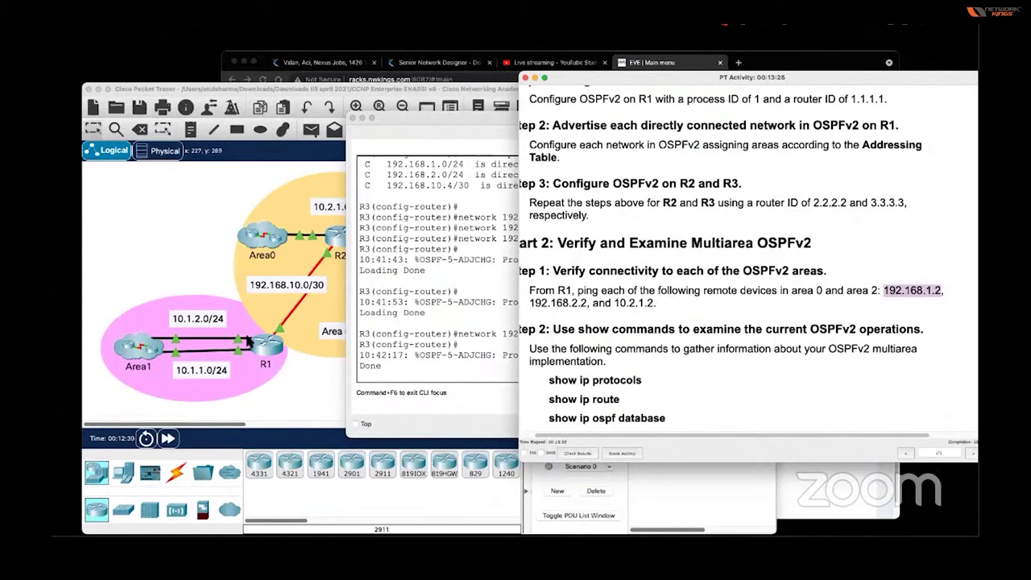
click(475, 173)
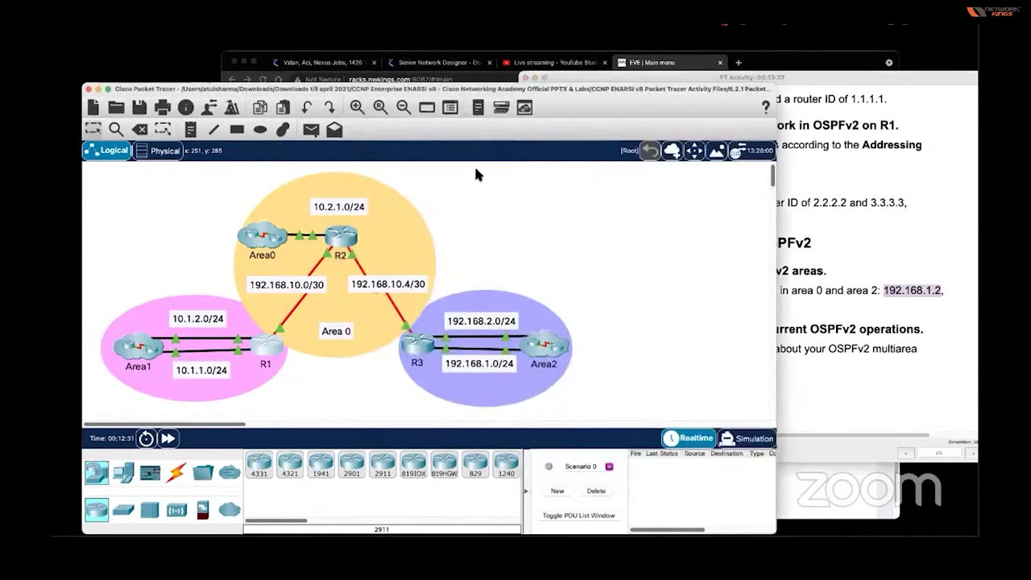
drag(441, 114, 728, 122)
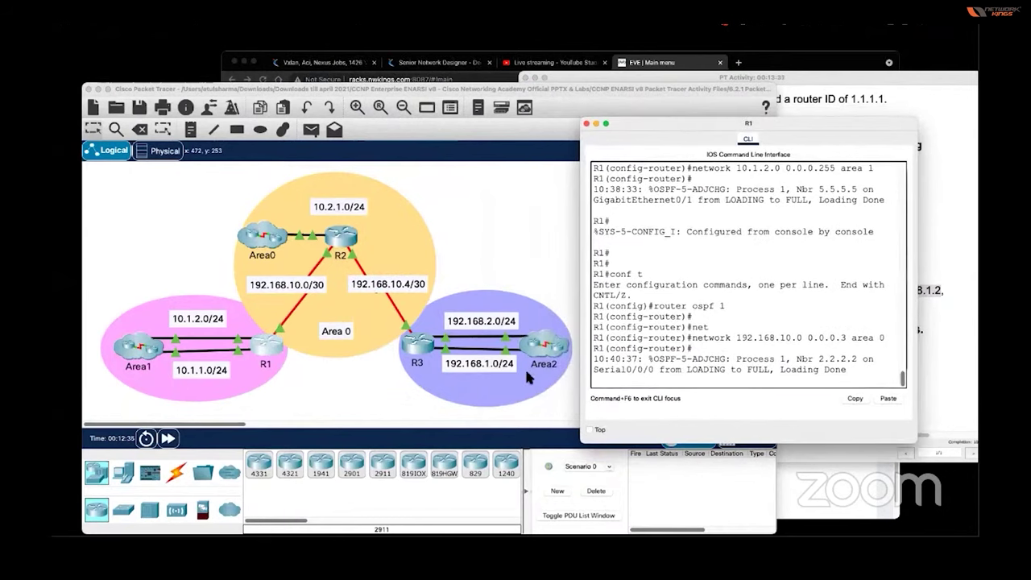
Exit configuration mode on R1 and ping 192.168.1.2 and 192.168.2.2 in area 2.
click(675, 322)
key(Return)
key(Return)
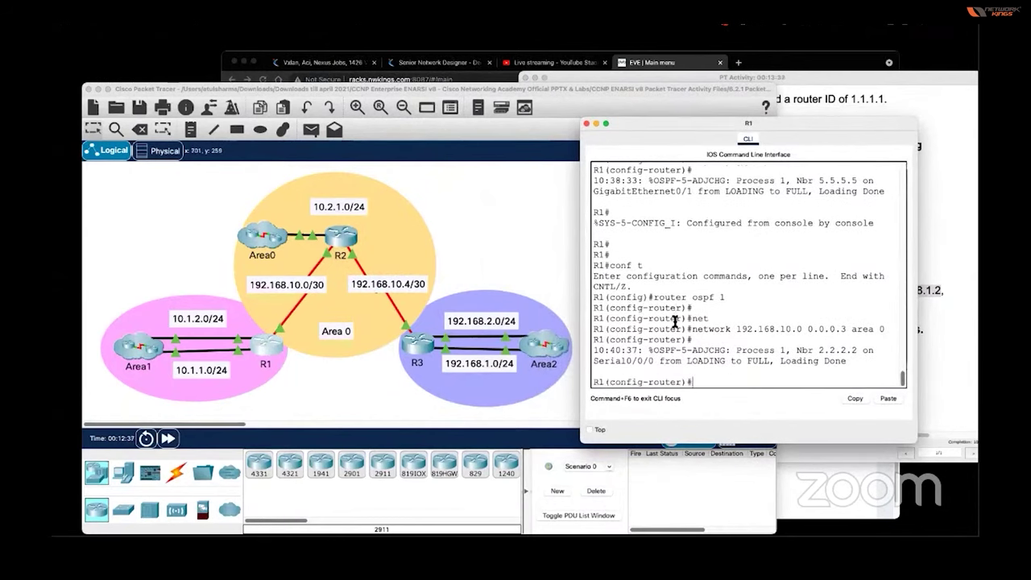
text(end)
key(Return)
text(ping 1)
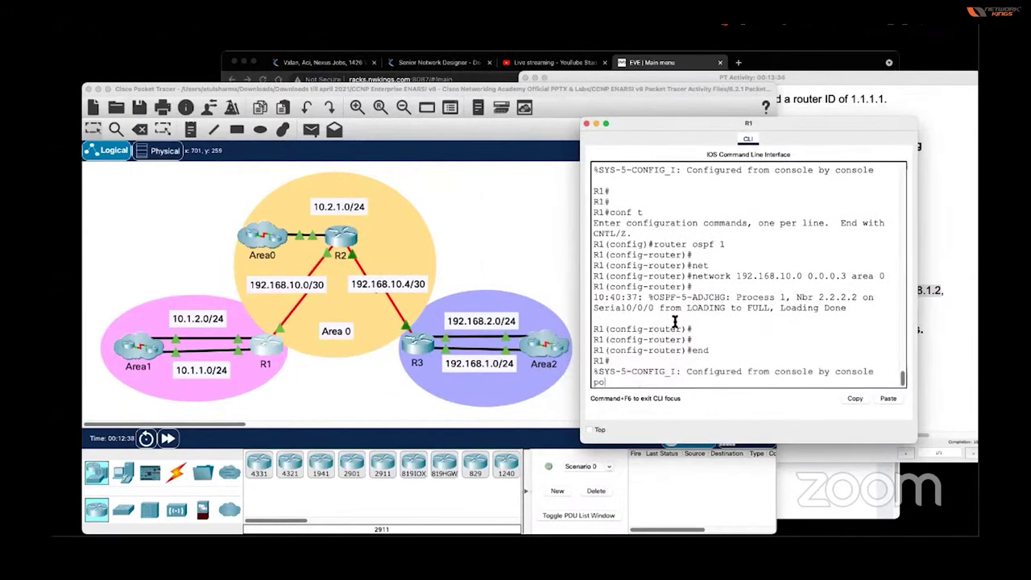
text(92.168.1.2)
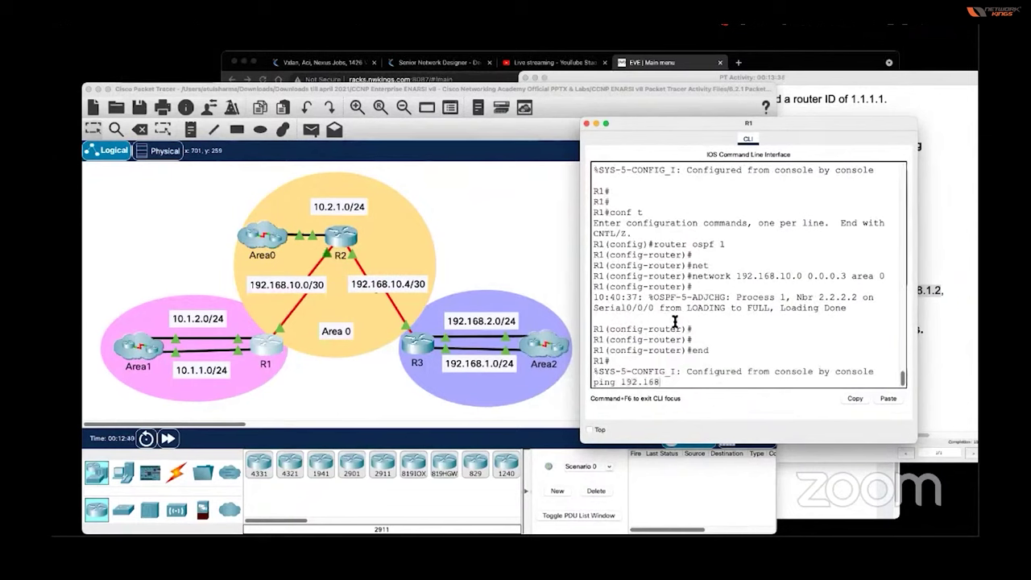
key(Return)
key(Up)
key(Return)
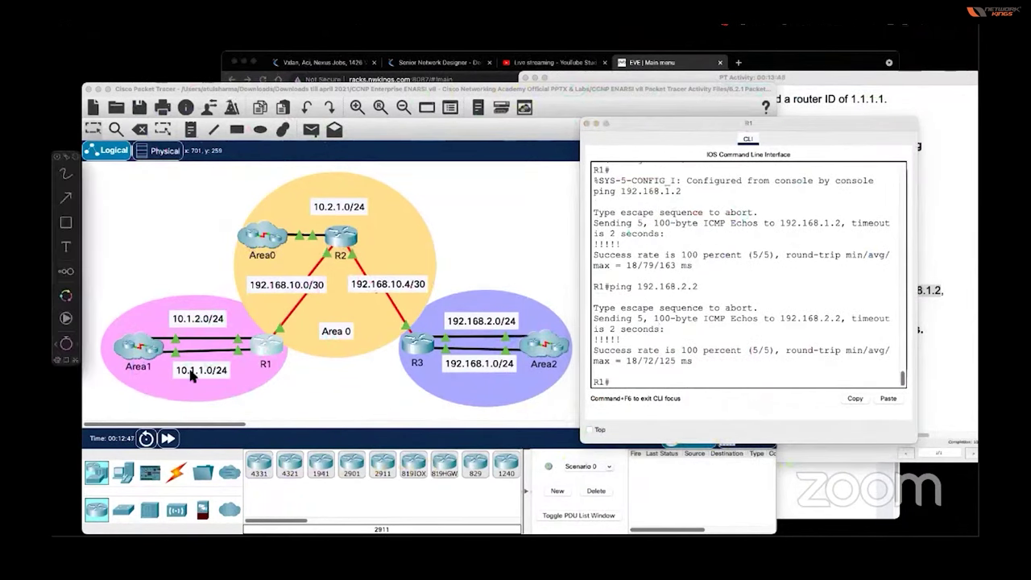
Sketch the path from R1 across Area 0 to Area 2, then ping 10.2.1.2.
mouse_move(258, 335)
mouse_down()
mouse_move(291, 275)
mouse_move(445, 272)
mouse_move(503, 342)
mouse_up()
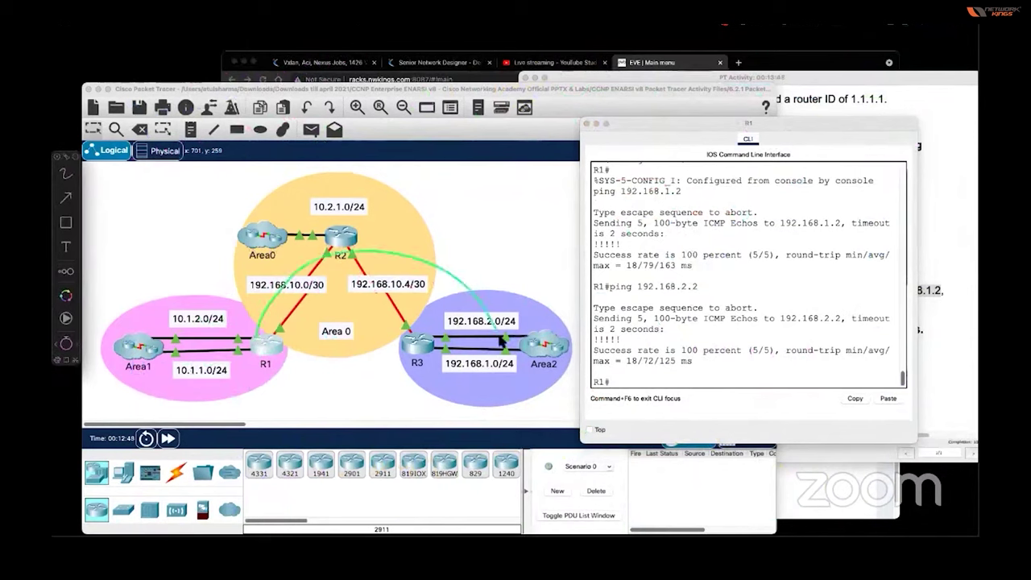
mouse_move(277, 343)
mouse_down()
mouse_move(320, 313)
mouse_move(428, 298)
mouse_move(462, 321)
mouse_move(472, 355)
mouse_up()
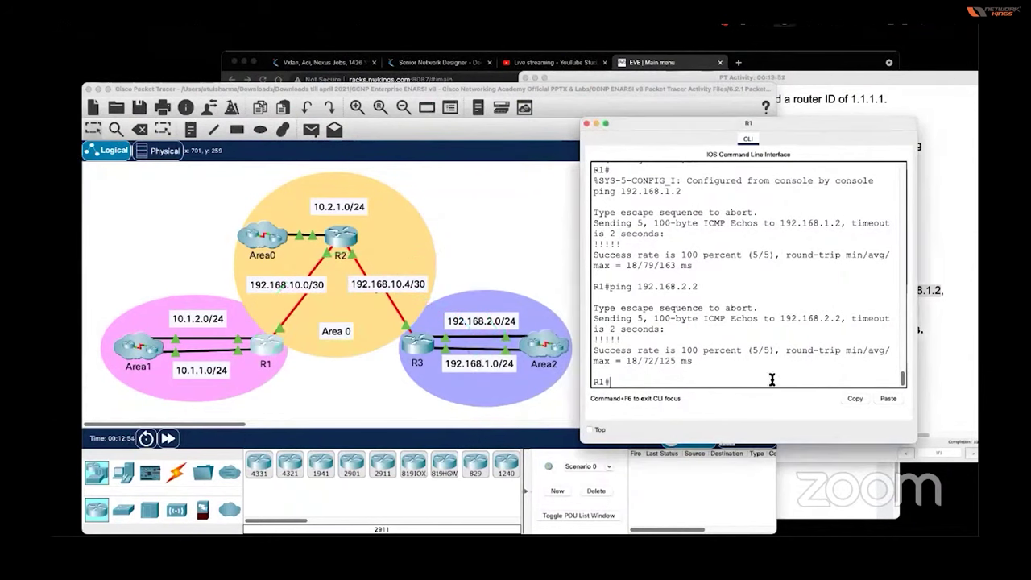
click(948, 346)
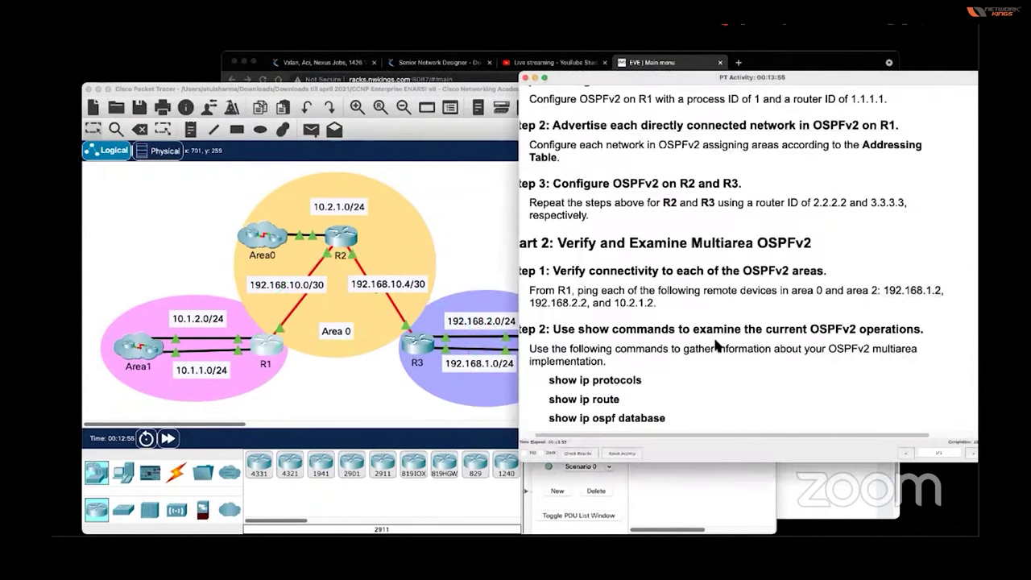
drag(613, 303, 655, 303)
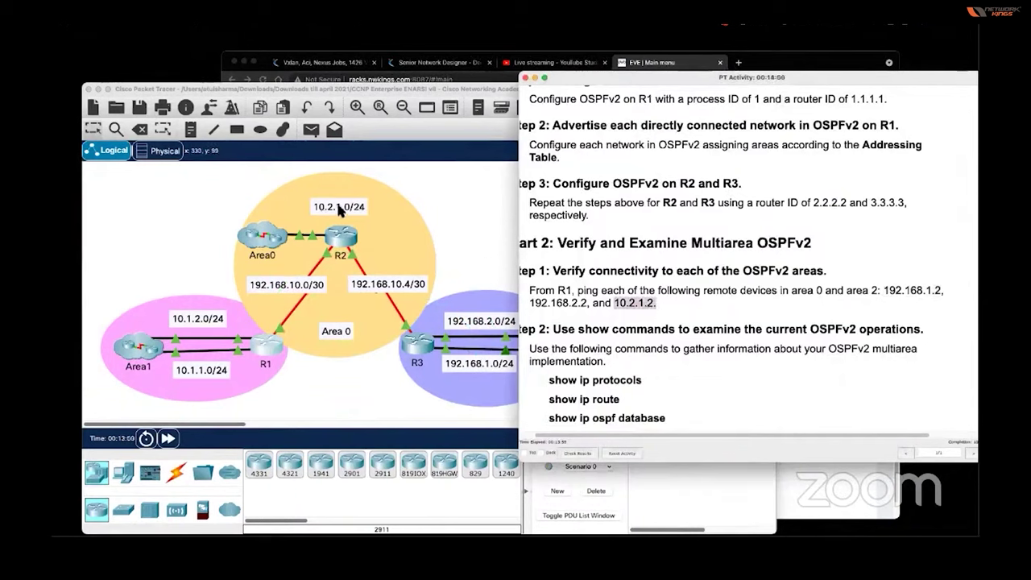
click(276, 349)
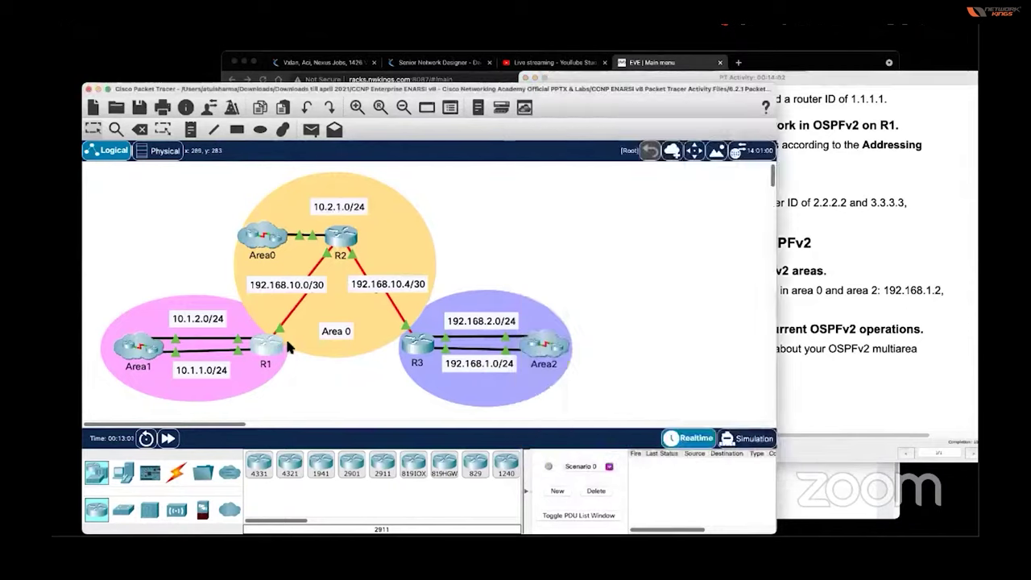
text(ping 10.2.1.2)
key(Return)
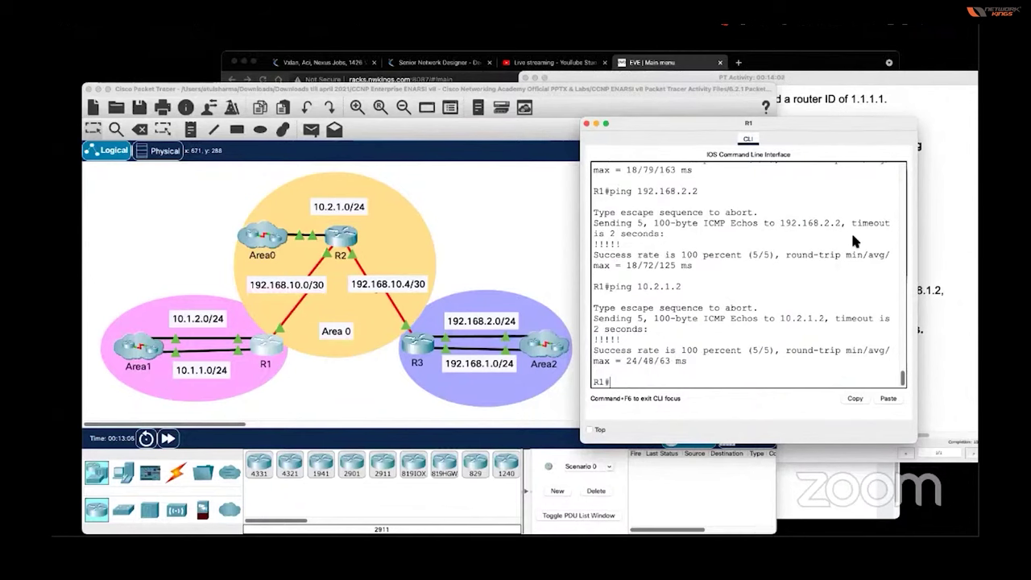
click(962, 185)
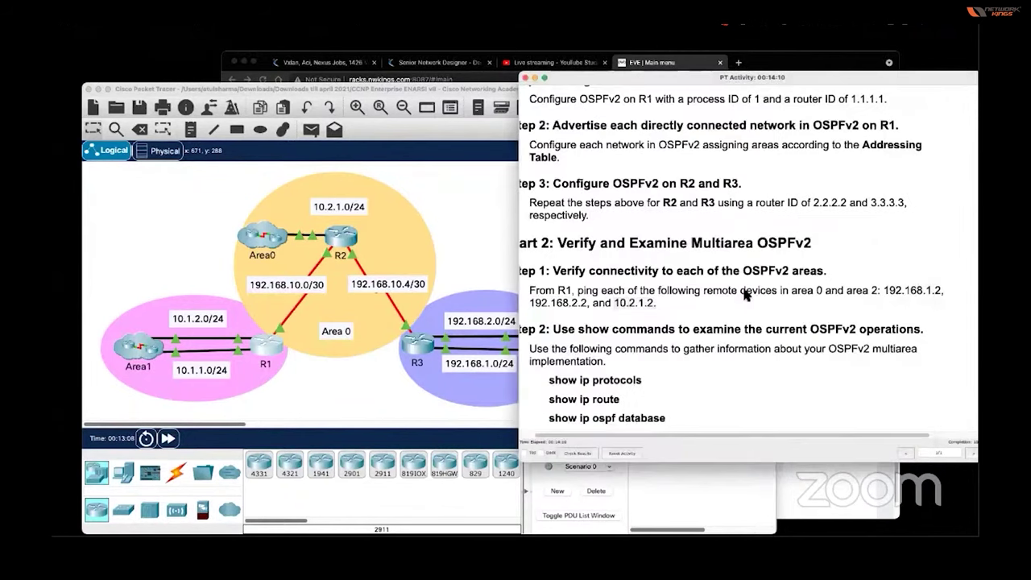
Highlight the five verification show commands, then scroll back up to the Addressing Table.
scroll(745, 295, down, 5)
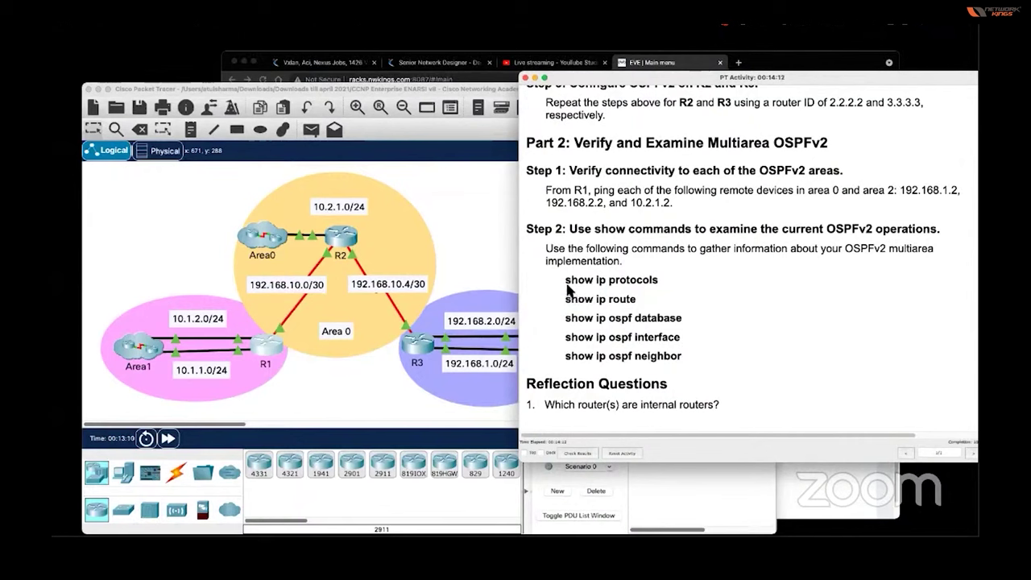
drag(563, 278, 683, 355)
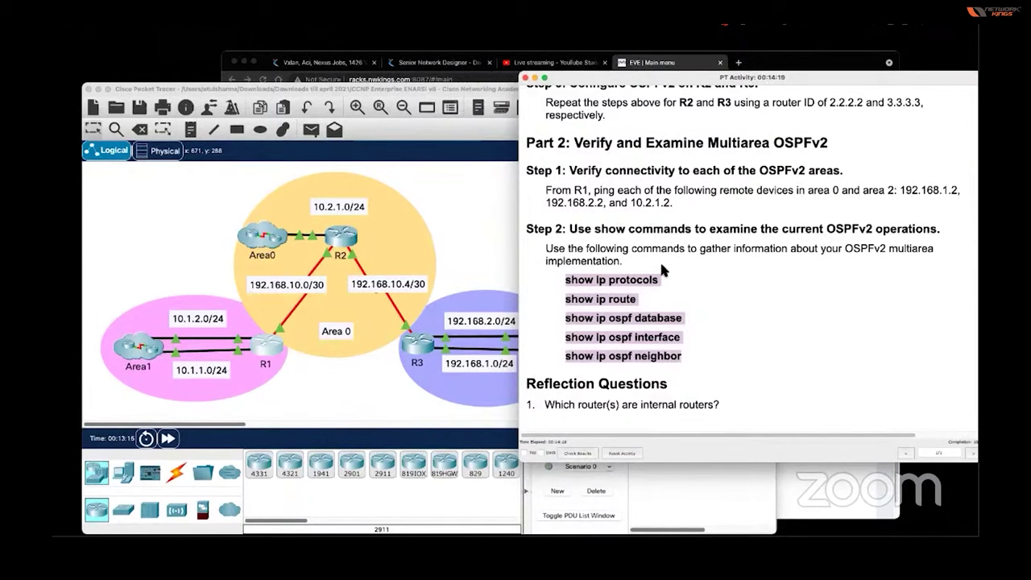
scroll(738, 254, up, 5)
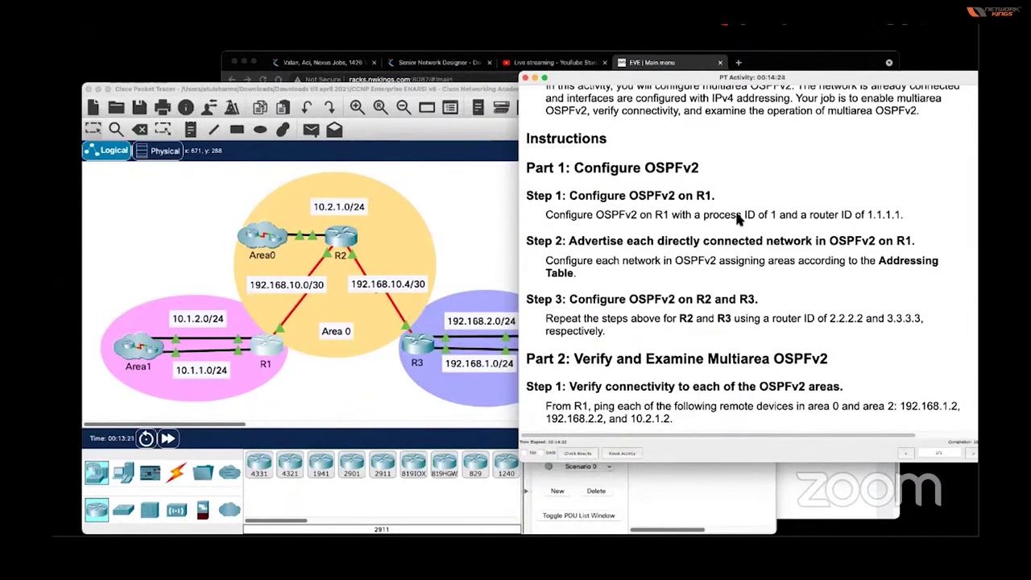
scroll(736, 217, up, 3)
scroll(737, 219, up, 3)
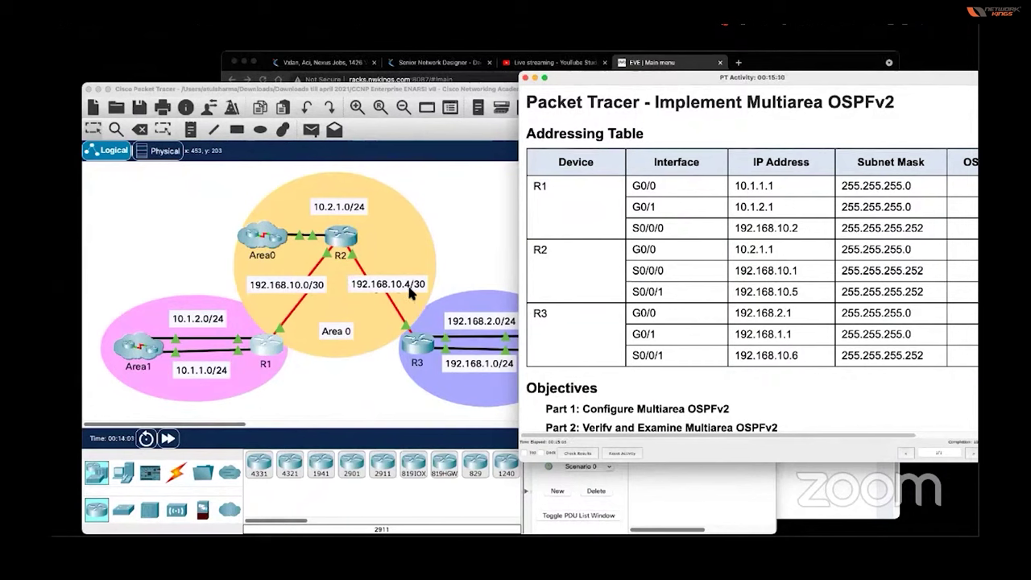
Bring the topology forward and sketch the 192.168.10.0/30 address range, boxing the notes.
click(357, 392)
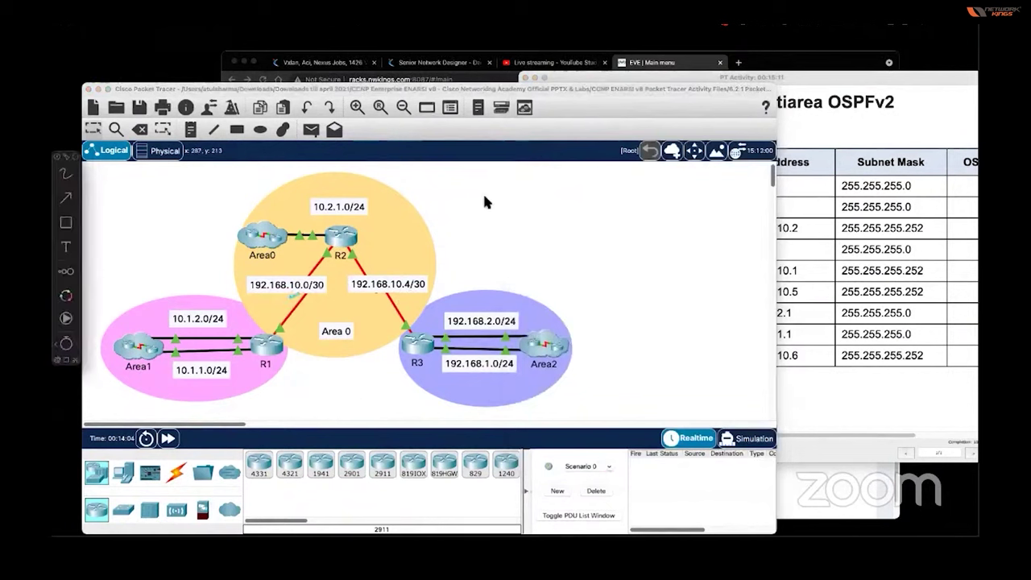
mouse_move(508, 179)
mouse_down()
mouse_move(508, 193)
mouse_move(519, 194)
mouse_up()
drag(524, 182, 541, 191)
drag(550, 180, 548, 191)
drag(561, 182, 558, 191)
mouse_move(568, 187)
mouse_down()
mouse_move(593, 184)
mouse_move(571, 214)
mouse_up()
drag(579, 206, 578, 207)
drag(587, 210, 595, 215)
drag(575, 229, 575, 240)
drag(583, 230, 581, 232)
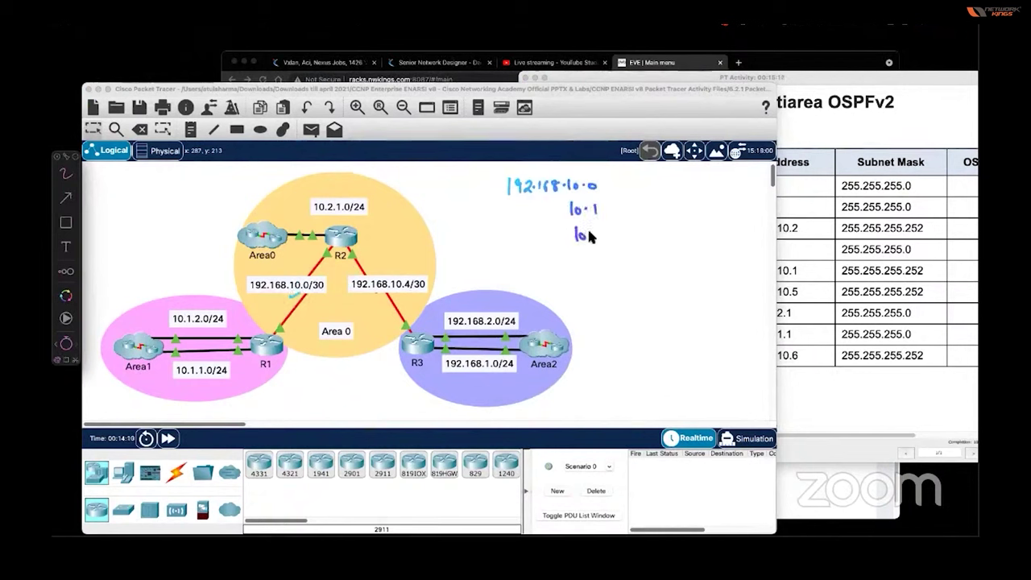
drag(624, 176, 626, 264)
mouse_move(627, 171)
mouse_down()
mouse_move(488, 211)
mouse_move(496, 269)
mouse_move(629, 266)
mouse_up()
click(681, 186)
Write out the .4 to .7 /30 range and mark the usable host addresses.
drag(653, 182, 653, 193)
mouse_move(662, 183)
mouse_down()
mouse_move(662, 193)
mouse_move(691, 175)
mouse_move(727, 193)
mouse_up()
mouse_move(655, 202)
mouse_down()
mouse_move(656, 213)
mouse_move(724, 212)
mouse_up()
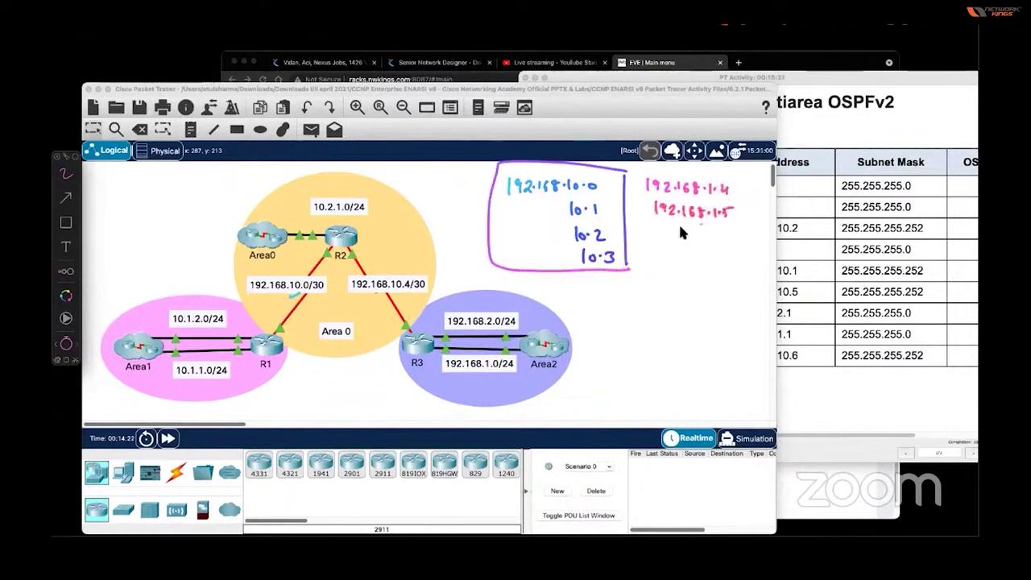
mouse_move(663, 232)
mouse_down()
mouse_move(722, 232)
mouse_move(731, 241)
mouse_move(690, 256)
mouse_move(745, 257)
mouse_up()
drag(666, 269, 741, 269)
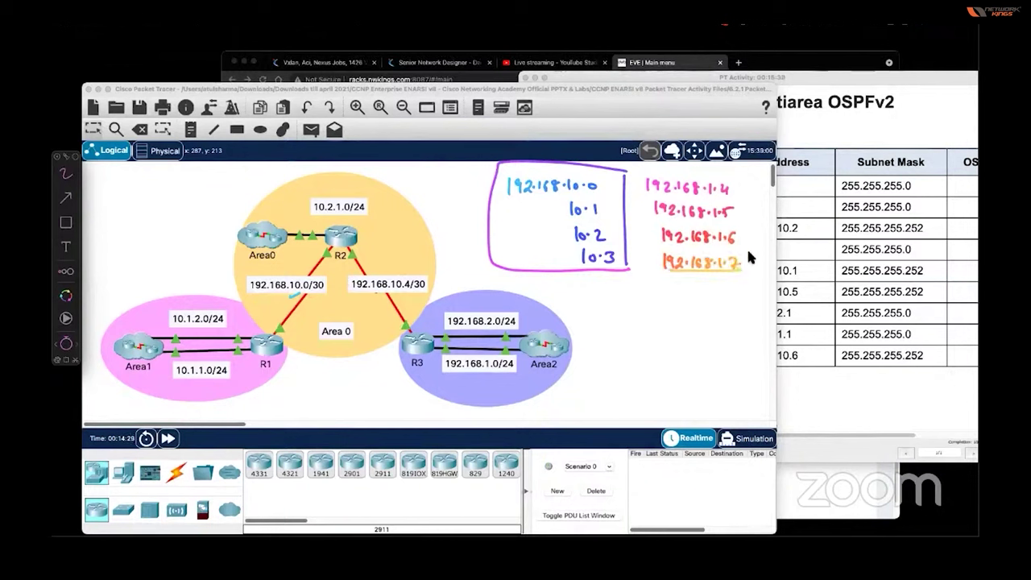
mouse_move(735, 206)
mouse_down()
mouse_move(748, 216)
mouse_move(742, 241)
mouse_move(694, 244)
mouse_move(650, 199)
mouse_move(737, 201)
mouse_up()
mouse_move(597, 198)
mouse_down()
mouse_move(561, 201)
mouse_move(551, 244)
mouse_move(617, 245)
mouse_move(612, 201)
mouse_move(551, 199)
mouse_up()
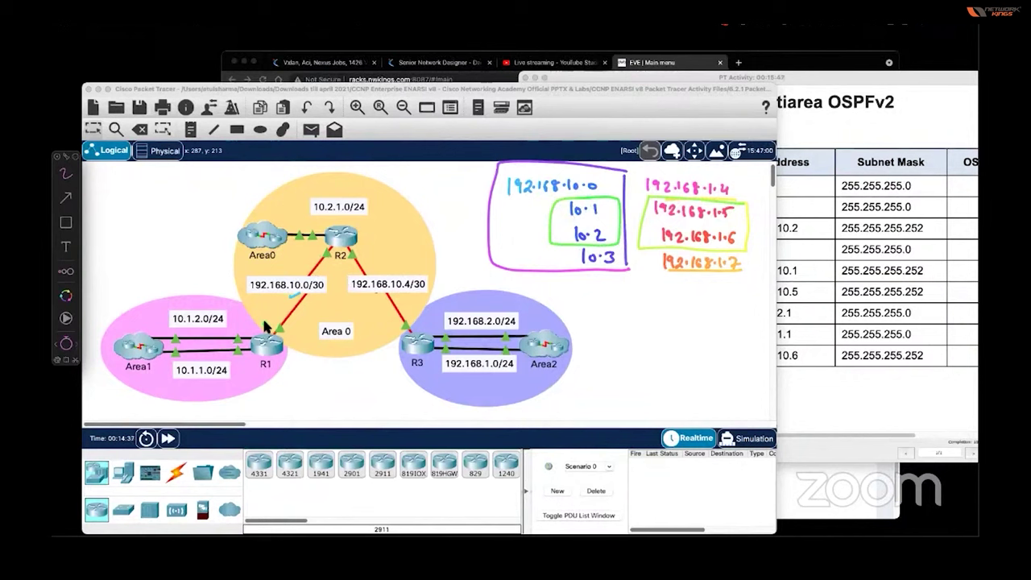
Label the host numbers on the links, .5 at R2 and .6 at R3.
mouse_move(294, 269)
mouse_down()
mouse_move(314, 250)
mouse_move(330, 256)
mouse_up()
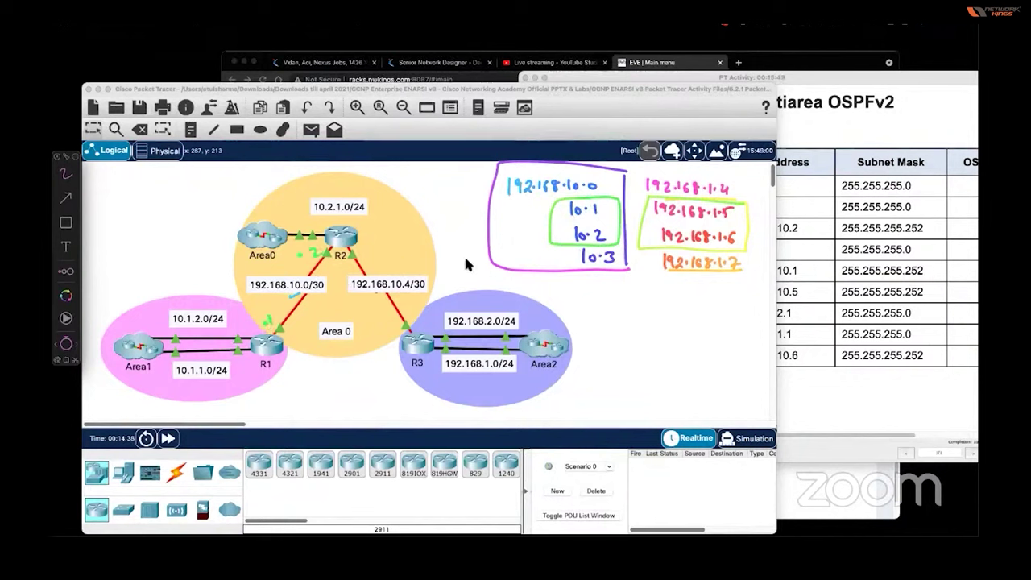
click(370, 255)
drag(383, 245, 377, 256)
drag(419, 309, 415, 320)
drag(798, 364, 777, 364)
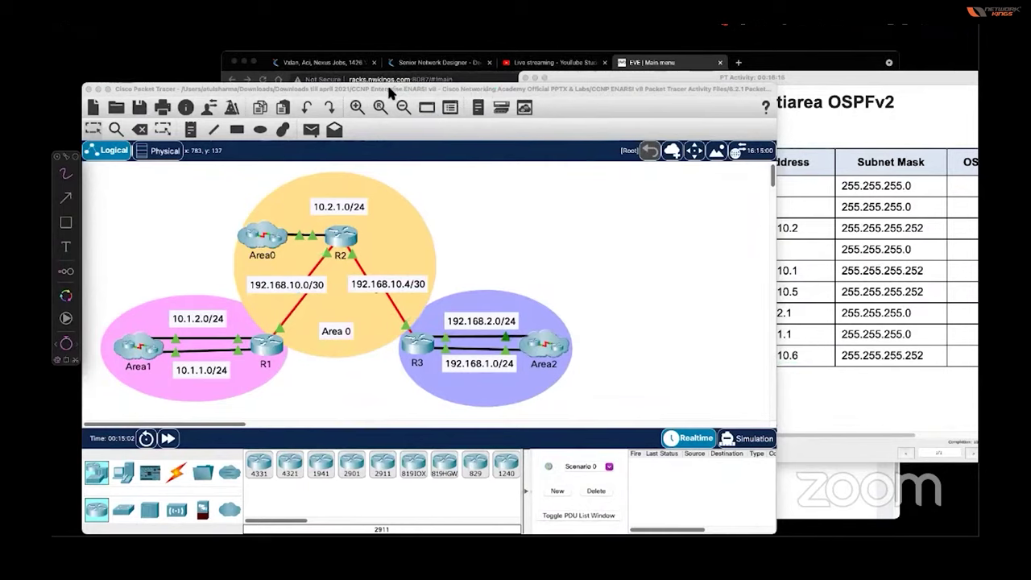
Write 'Why we have AREAS?' on screen, shift the topology right, and bring R3's console forward.
drag(385, 87, 540, 88)
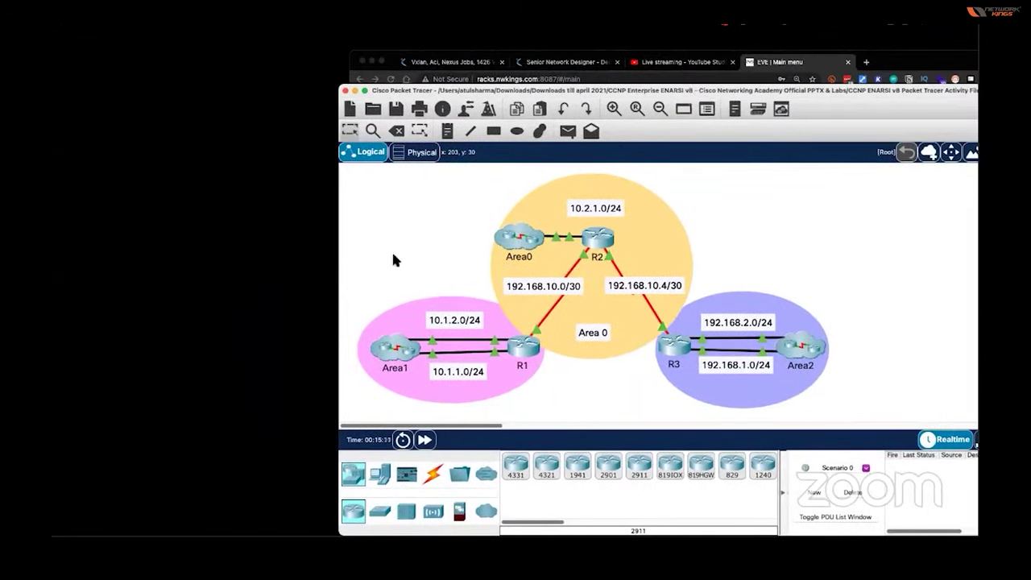
mouse_move(84, 60)
mouse_down()
mouse_move(121, 67)
mouse_move(127, 81)
mouse_move(180, 62)
mouse_up()
mouse_move(184, 55)
mouse_down()
mouse_move(247, 42)
mouse_move(290, 53)
mouse_up()
click(289, 60)
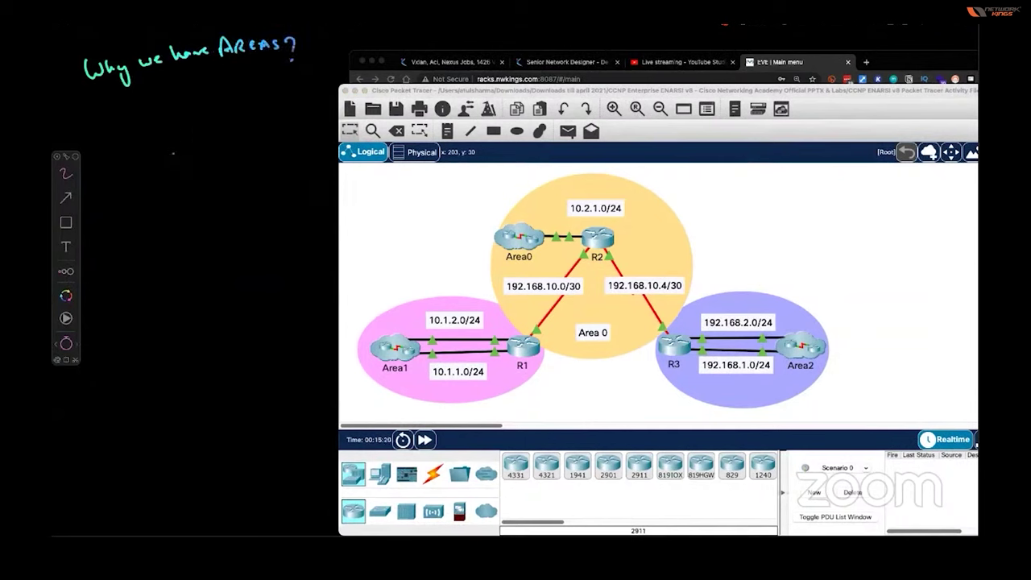
drag(236, 58, 269, 56)
drag(420, 92, 501, 91)
drag(349, 123, 428, 119)
Bring R3's CLI window forward and sketch the top two rows of a router grid.
click(387, 116)
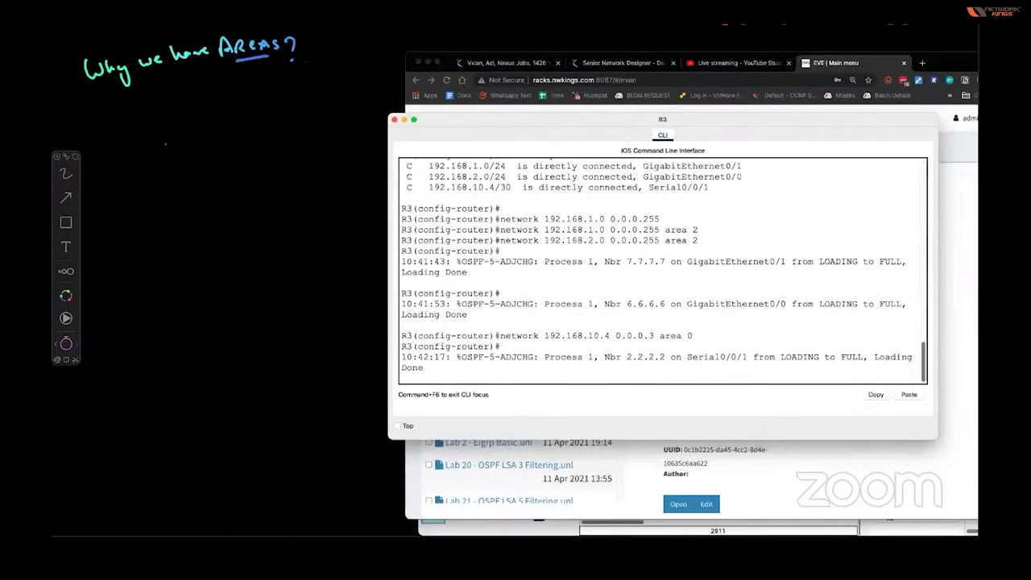
mouse_move(138, 157)
mouse_down()
mouse_move(227, 161)
mouse_move(252, 150)
mouse_move(243, 167)
mouse_up()
drag(235, 162, 346, 158)
mouse_move(356, 145)
mouse_down()
mouse_move(343, 161)
mouse_move(367, 150)
mouse_move(355, 166)
mouse_up()
drag(358, 181, 350, 261)
mouse_move(343, 250)
mouse_down()
mouse_move(354, 248)
mouse_move(271, 255)
mouse_up()
mouse_move(260, 243)
mouse_down()
mouse_move(245, 256)
mouse_move(271, 258)
mouse_up()
mouse_move(256, 246)
mouse_down()
mouse_move(258, 264)
mouse_move(150, 258)
mouse_move(158, 247)
mouse_move(149, 264)
mouse_up()
Sketch the third and bottom router rows and link all rows of the grid together.
drag(145, 185, 142, 367)
mouse_move(137, 364)
mouse_down()
mouse_move(147, 362)
mouse_move(141, 388)
mouse_up()
mouse_move(132, 379)
mouse_down()
mouse_move(241, 375)
mouse_move(251, 359)
mouse_move(254, 380)
mouse_up()
mouse_move(264, 356)
mouse_down()
mouse_move(260, 279)
mouse_move(330, 364)
mouse_move(341, 352)
mouse_move(346, 361)
mouse_up()
drag(353, 268, 349, 359)
mouse_move(153, 401)
mouse_down()
mouse_move(148, 466)
mouse_move(149, 455)
mouse_up()
drag(151, 460, 157, 473)
mouse_move(168, 465)
mouse_down()
mouse_move(245, 461)
mouse_move(252, 449)
mouse_move(255, 467)
mouse_up()
mouse_move(253, 384)
mouse_down()
mouse_move(253, 447)
mouse_move(324, 451)
mouse_move(336, 439)
mouse_move(339, 456)
mouse_up()
drag(345, 370, 348, 436)
drag(251, 165, 255, 258)
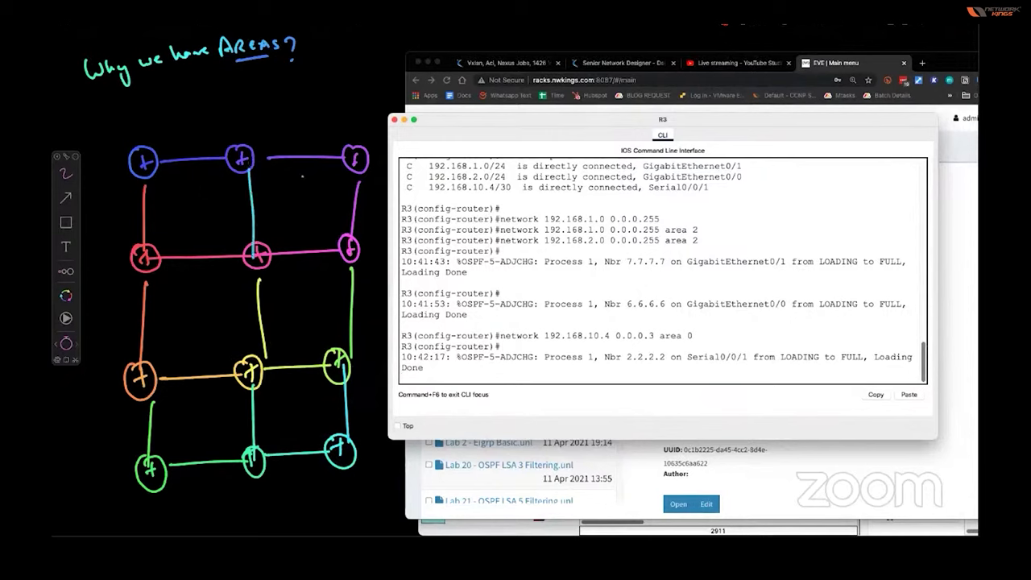
Mark the large number of routers and star the top-left router as changed.
drag(330, 90, 313, 131)
drag(306, 122, 314, 132)
mouse_move(345, 77)
mouse_down()
mouse_move(346, 96)
mouse_move(392, 81)
mouse_up()
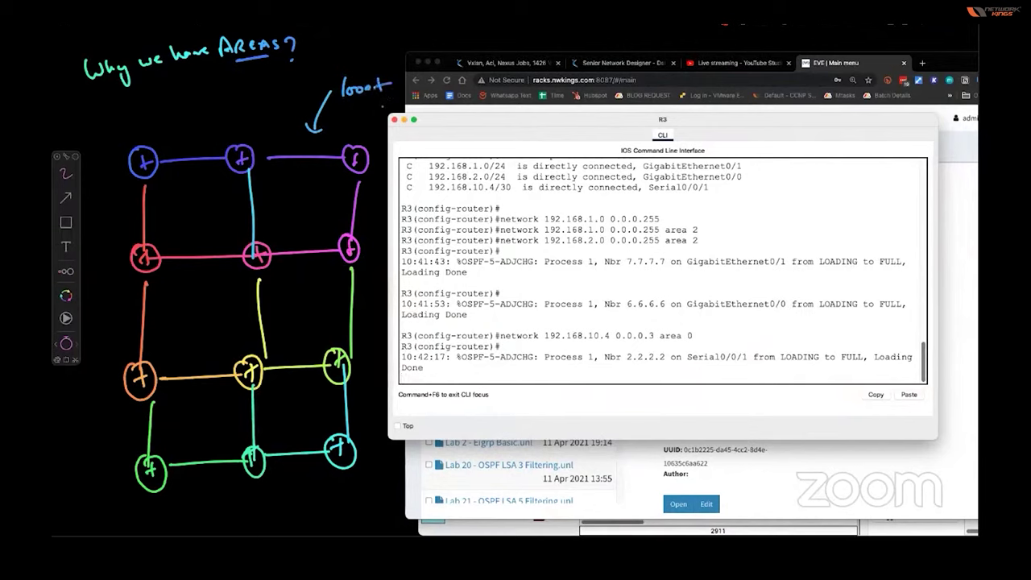
drag(131, 164, 95, 173)
drag(112, 160, 111, 183)
mouse_move(106, 181)
mouse_down()
mouse_move(116, 162)
mouse_move(121, 182)
mouse_up()
Draw arrows showing the update flooding across the top row and down to lower rows.
drag(161, 150, 215, 144)
mouse_move(162, 183)
mouse_down()
mouse_move(164, 229)
mouse_move(178, 228)
mouse_up()
drag(271, 145, 339, 150)
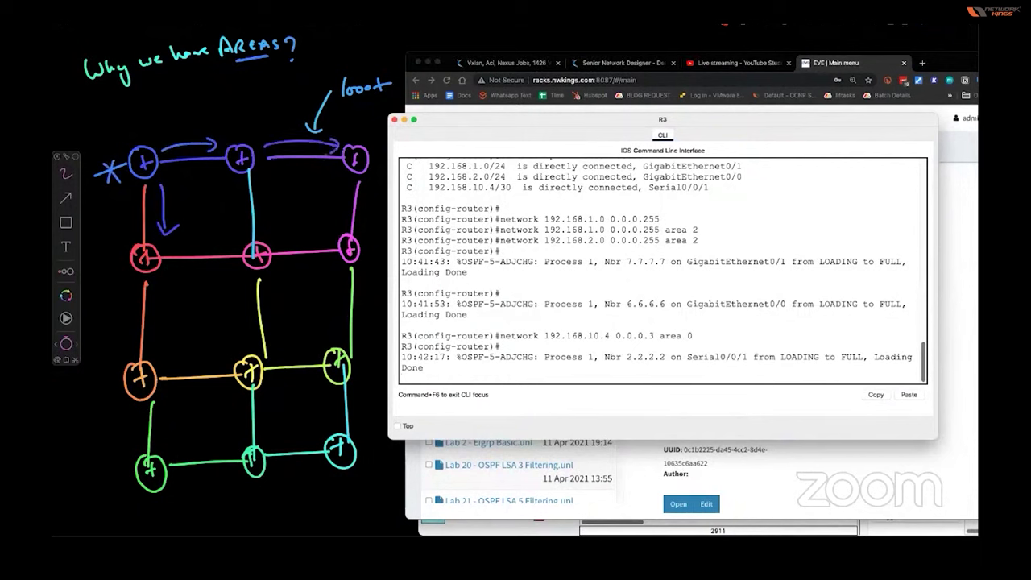
drag(259, 185, 263, 234)
drag(254, 219, 271, 219)
mouse_move(160, 288)
mouse_down()
mouse_move(160, 348)
mouse_move(171, 338)
mouse_up()
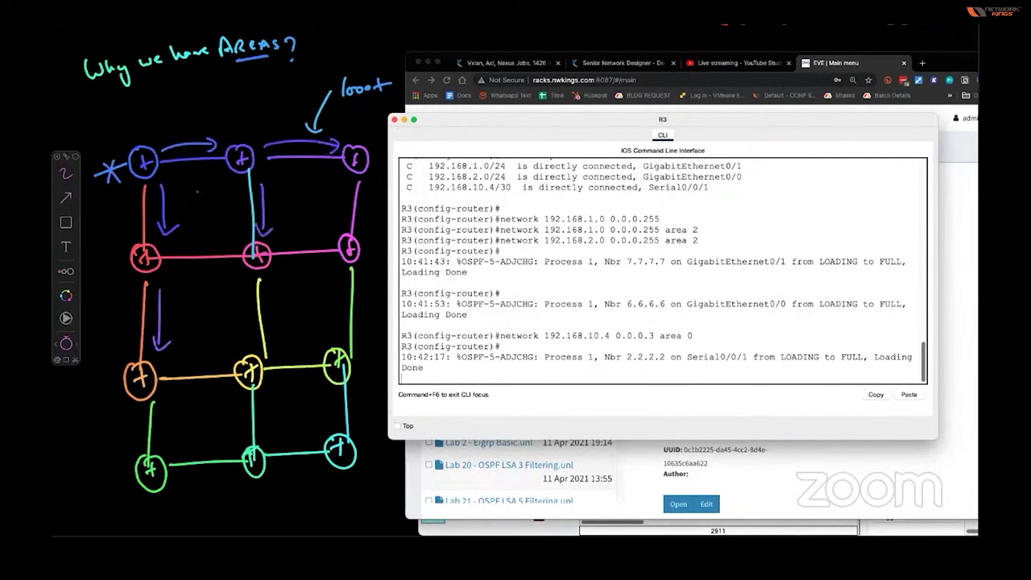
Label the flooded updates as LSU → LSA below the grid.
drag(166, 497, 179, 509)
mouse_move(189, 510)
mouse_down()
mouse_move(202, 503)
mouse_move(211, 520)
mouse_up()
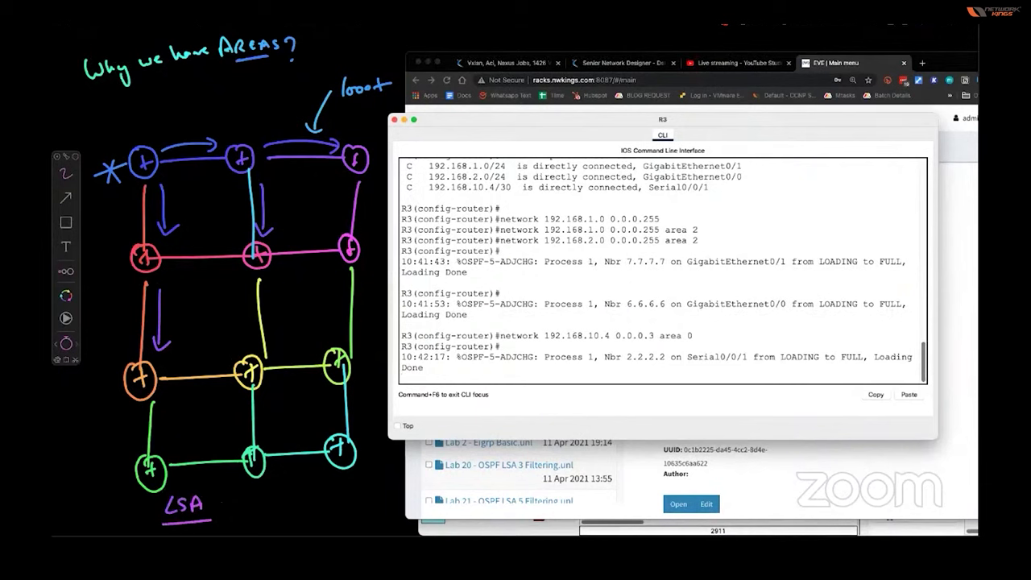
mouse_move(75, 498)
mouse_down()
mouse_move(74, 520)
mouse_move(84, 518)
mouse_up()
drag(97, 501, 156, 509)
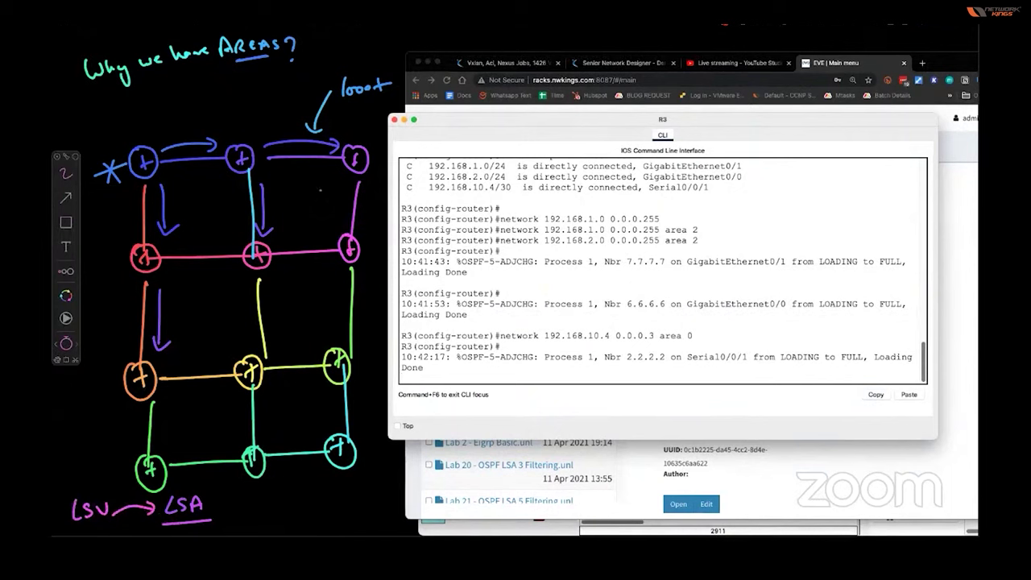
Extend the flooding arrows through the lower and bottom rows of the grid.
mouse_move(281, 290)
mouse_down()
mouse_move(283, 330)
mouse_move(296, 320)
mouse_up()
drag(372, 272, 372, 335)
drag(361, 325, 380, 328)
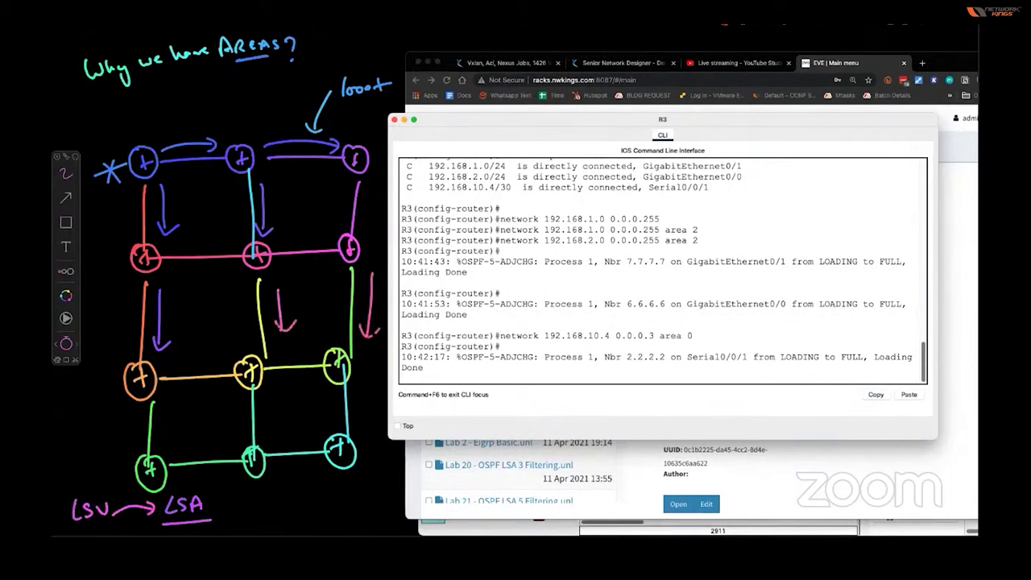
drag(364, 391, 364, 439)
drag(358, 427, 377, 428)
mouse_move(281, 392)
mouse_down()
mouse_move(280, 435)
mouse_move(295, 426)
mouse_up()
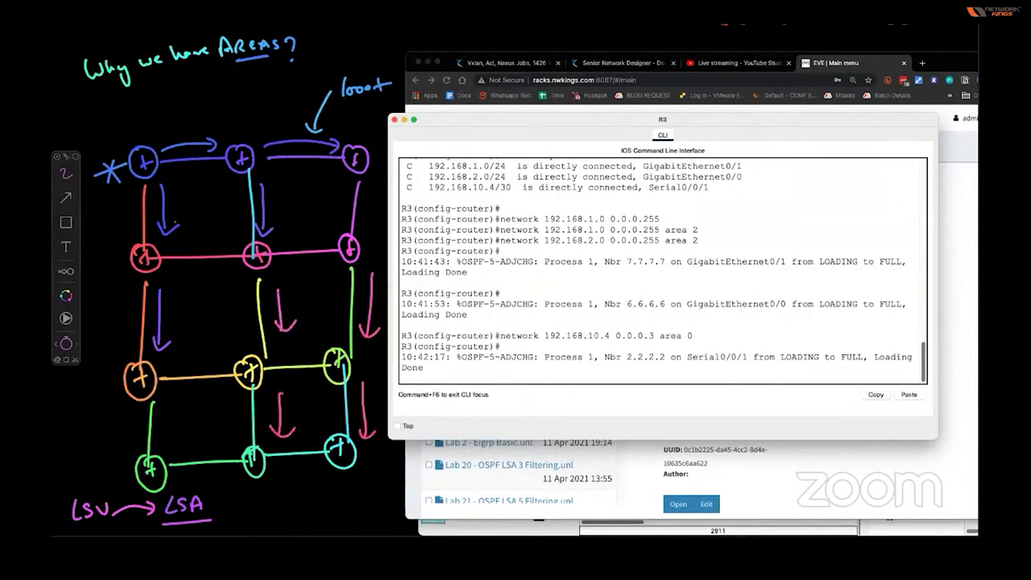
Emphasise the changed router, circle the many-routers note, add a final bottom-row arrow, then redisplay annotations.
mouse_move(120, 160)
mouse_down()
mouse_move(110, 187)
mouse_move(126, 185)
mouse_up()
mouse_move(366, 65)
mouse_down()
mouse_move(391, 104)
mouse_move(364, 63)
mouse_up()
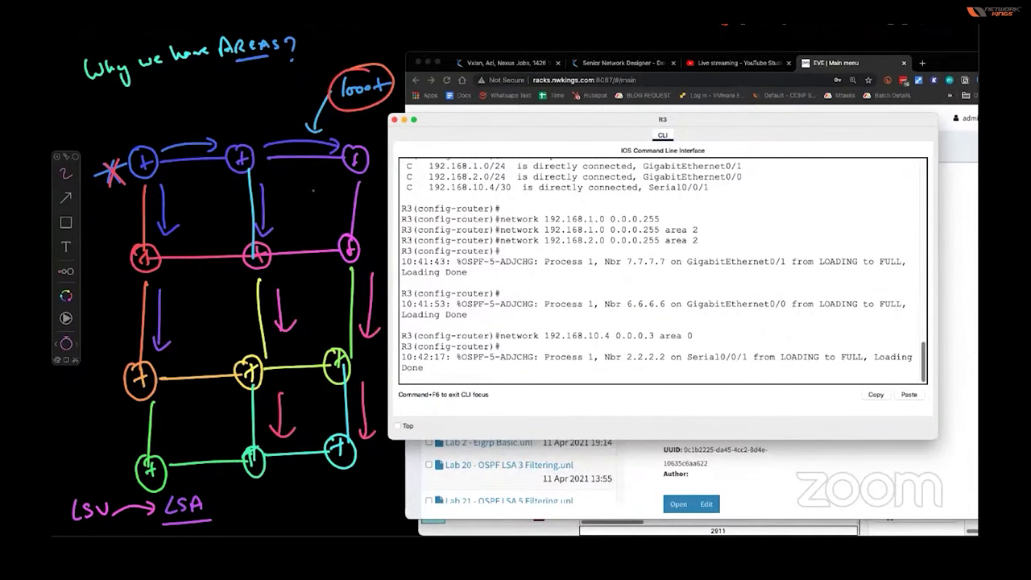
drag(169, 405, 168, 444)
drag(160, 431, 181, 429)
key(Escape)
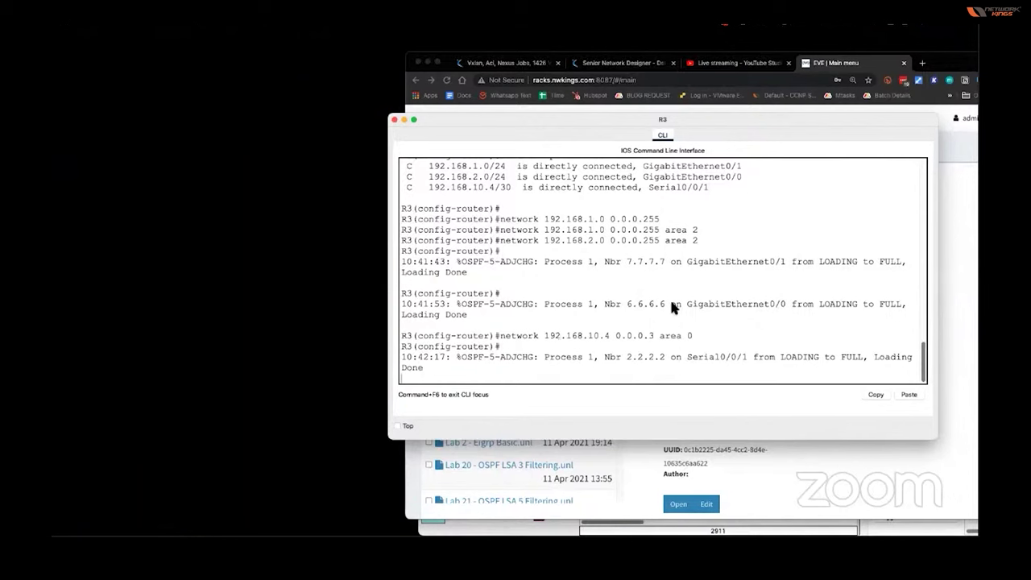
key(ctrl+super+a)
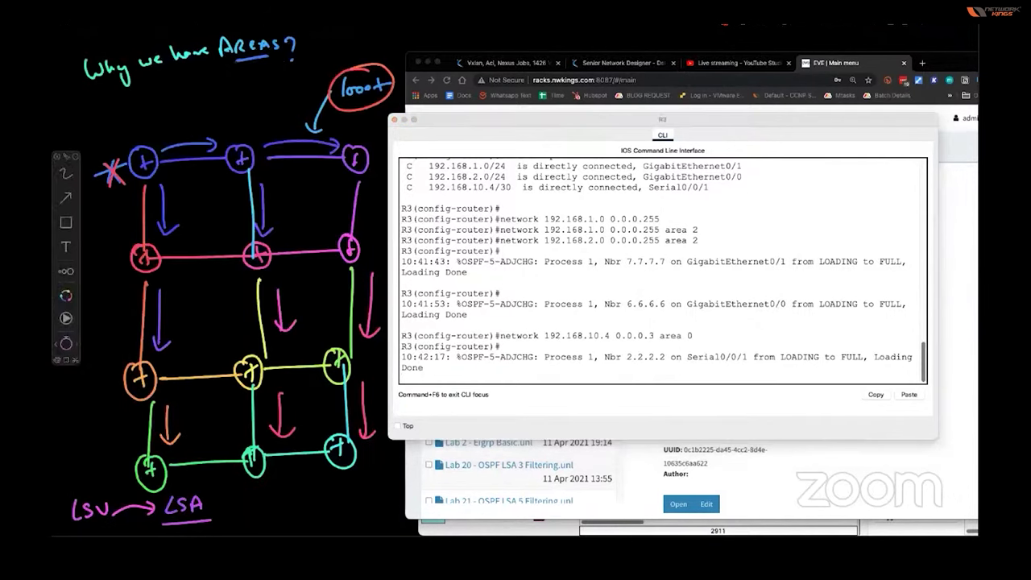
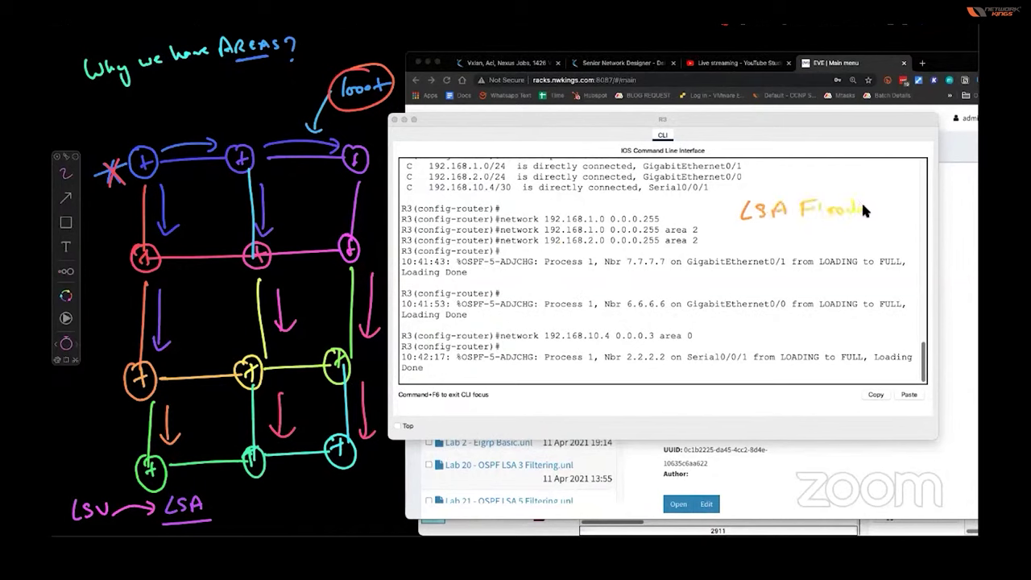
Underline the LSA Flooding note and sketch LSA envelopes on every link of the router grid.
drag(775, 232, 865, 229)
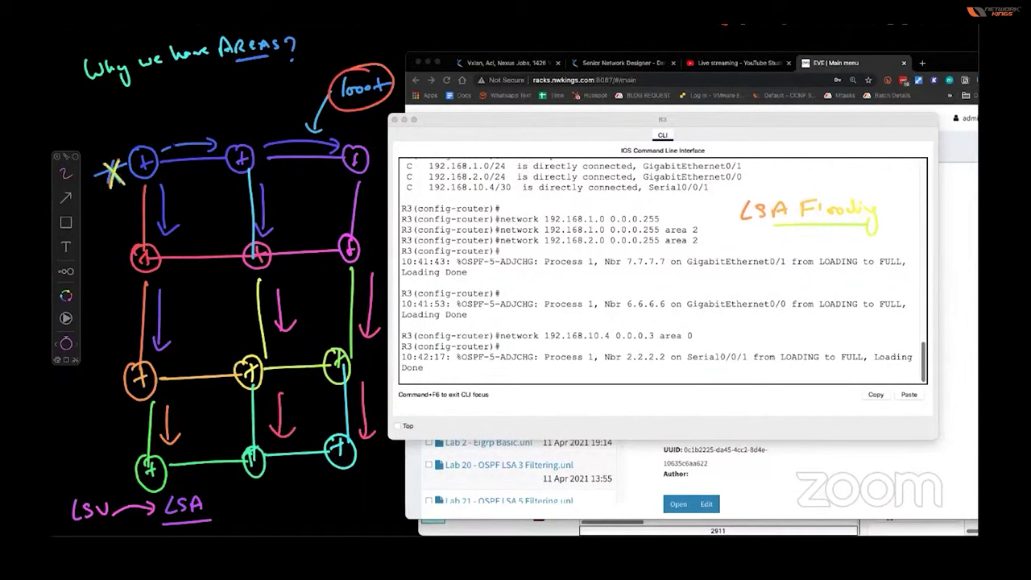
drag(208, 152, 237, 150)
mouse_move(239, 222)
mouse_down()
mouse_move(256, 242)
mouse_move(269, 227)
mouse_up()
mouse_move(172, 246)
mouse_down()
mouse_move(182, 266)
mouse_move(206, 243)
mouse_move(198, 247)
mouse_up()
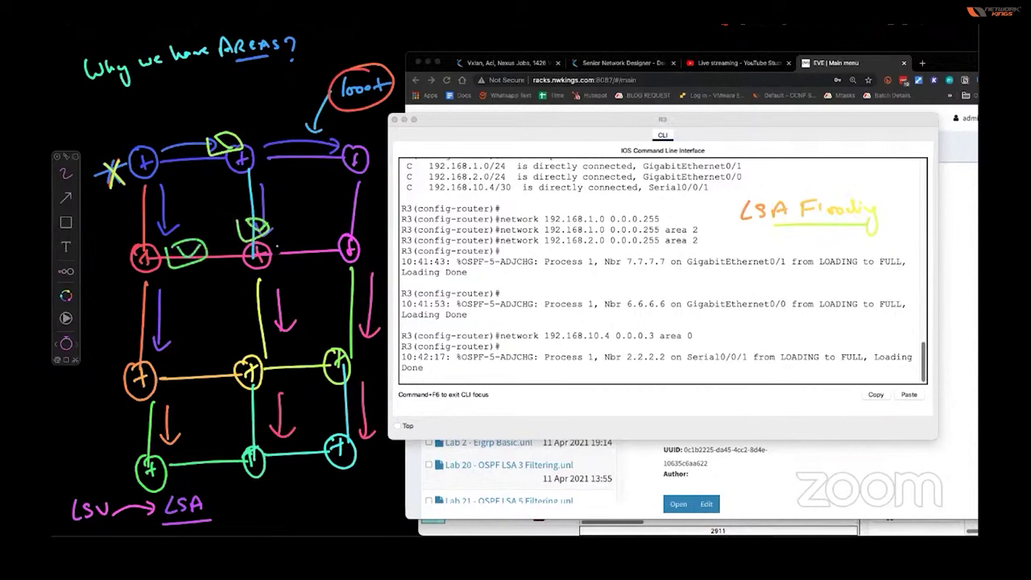
mouse_move(276, 243)
mouse_down()
mouse_move(374, 243)
mouse_move(372, 225)
mouse_up()
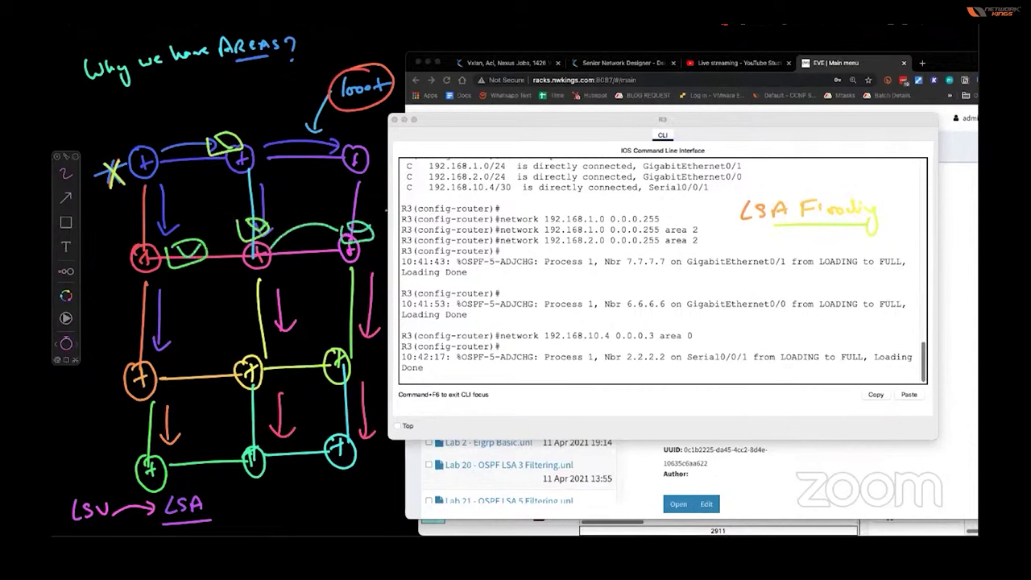
mouse_move(357, 179)
mouse_down()
mouse_move(361, 201)
mouse_move(361, 185)
mouse_move(378, 179)
mouse_up()
drag(257, 168, 285, 161)
mouse_move(272, 348)
mouse_down()
mouse_move(303, 337)
mouse_move(379, 364)
mouse_move(374, 341)
mouse_up()
mouse_move(364, 451)
mouse_down()
mouse_move(393, 473)
mouse_move(388, 461)
mouse_up()
mouse_move(269, 472)
mouse_down()
mouse_move(298, 491)
mouse_move(278, 464)
mouse_move(303, 468)
mouse_up()
mouse_move(167, 490)
mouse_down()
mouse_move(217, 448)
mouse_move(206, 448)
mouse_up()
mouse_move(158, 372)
mouse_down()
mouse_move(196, 376)
mouse_move(198, 389)
mouse_move(200, 361)
mouse_up()
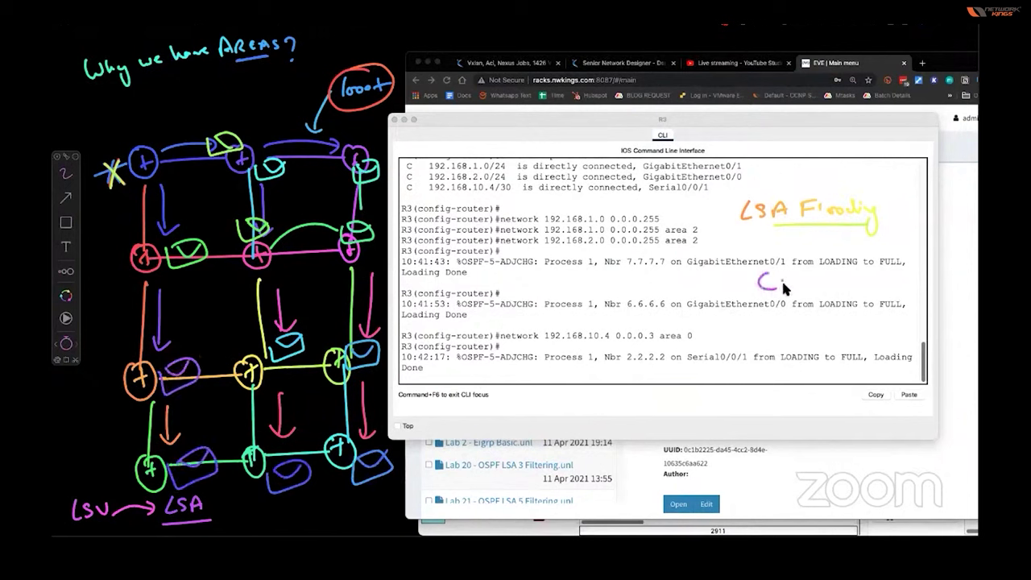
Finish writing 'CPU High' and 'RAM High', arrow to the next consequence, and underline both notes.
drag(858, 288, 860, 298)
drag(870, 271, 880, 282)
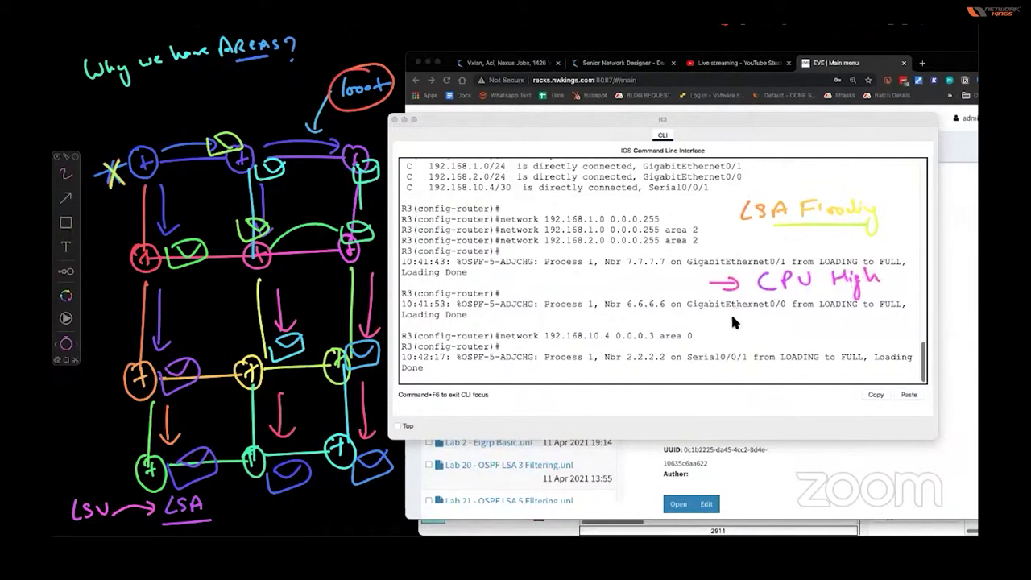
drag(719, 327, 746, 327)
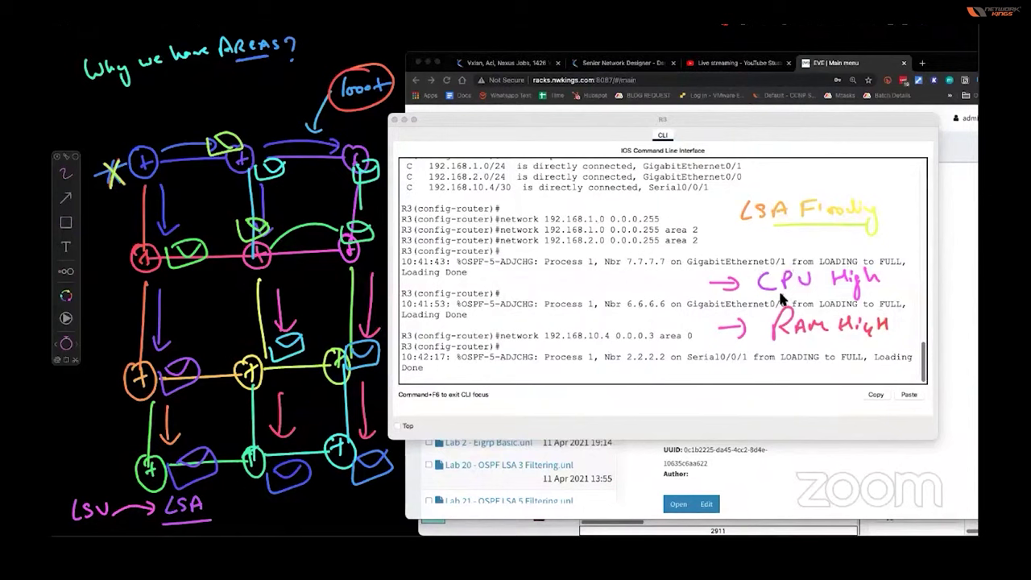
drag(759, 294, 791, 292)
drag(819, 338, 774, 340)
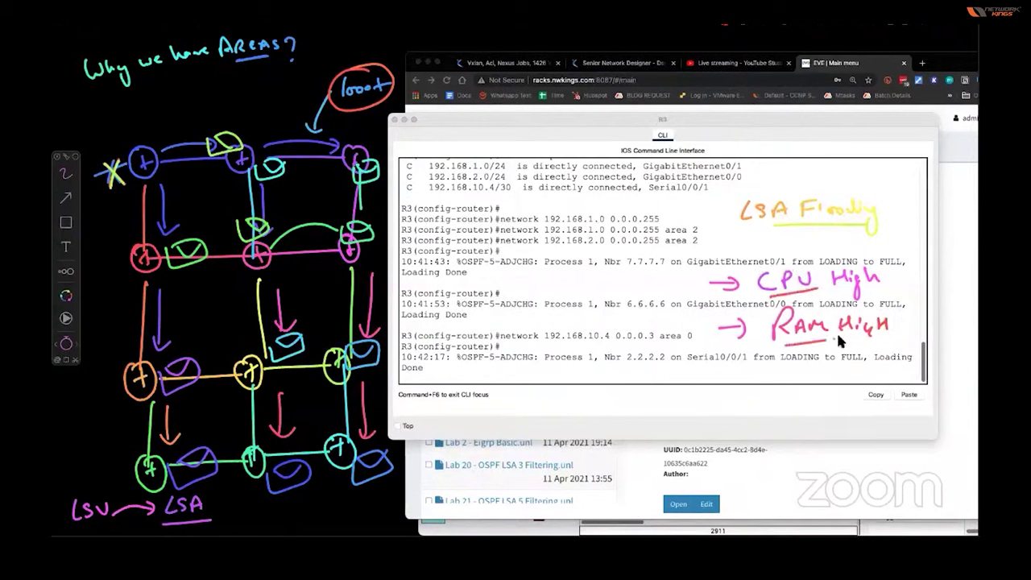
Sketch a router below the notes with incoming and outgoing links and traffic marked.
mouse_move(570, 410)
mouse_down()
mouse_move(596, 390)
mouse_move(694, 390)
mouse_up()
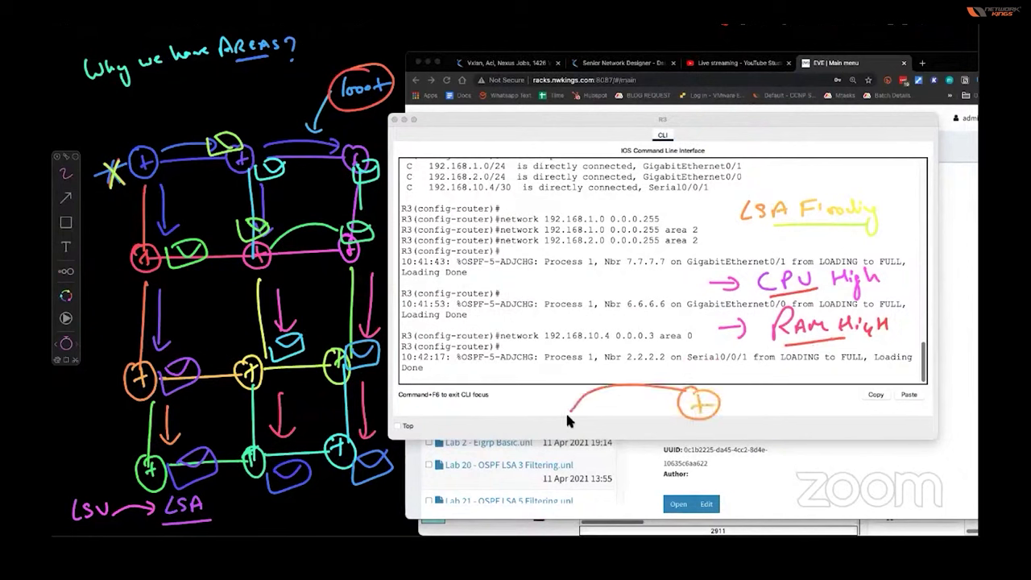
drag(735, 397, 860, 405)
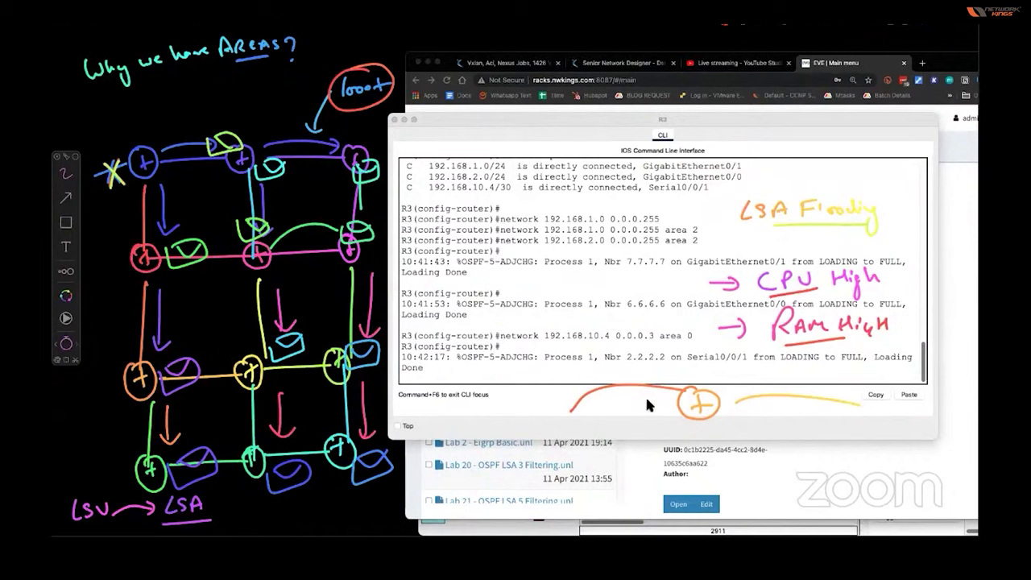
drag(709, 359, 703, 384)
Box the router grid into four rectangular areas: top-left, lower-left, top-right and lower-right.
click(67, 224)
mouse_move(107, 115)
mouse_down()
mouse_move(177, 155)
mouse_move(283, 254)
mouse_move(324, 385)
mouse_move(290, 290)
mouse_move(272, 176)
mouse_up()
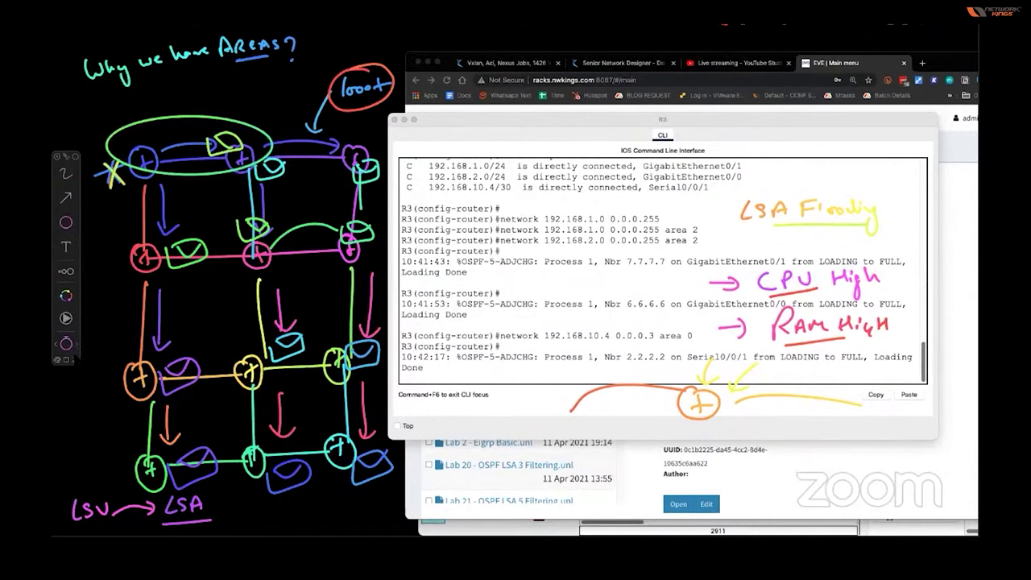
key(super+z)
click(66, 222)
drag(111, 118, 276, 292)
drag(103, 315, 268, 496)
drag(285, 129, 400, 312)
drag(278, 315, 397, 499)
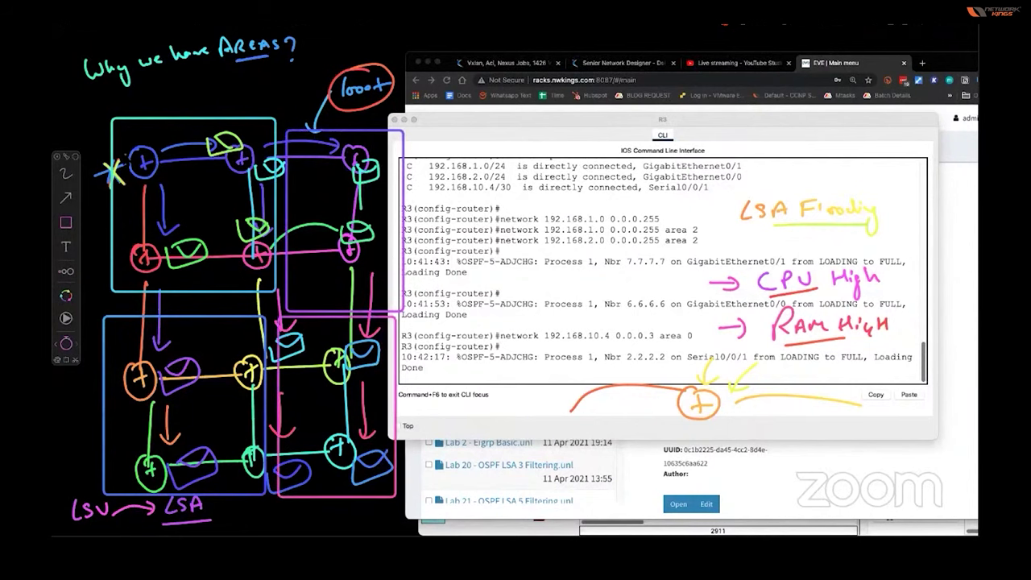
Circle the X at the left router, draw a line across the top-left area, and arrow toward LSA Flooding.
mouse_move(113, 171)
mouse_down()
mouse_move(110, 182)
mouse_move(121, 164)
mouse_move(114, 171)
mouse_up()
click(68, 226)
drag(221, 207, 333, 207)
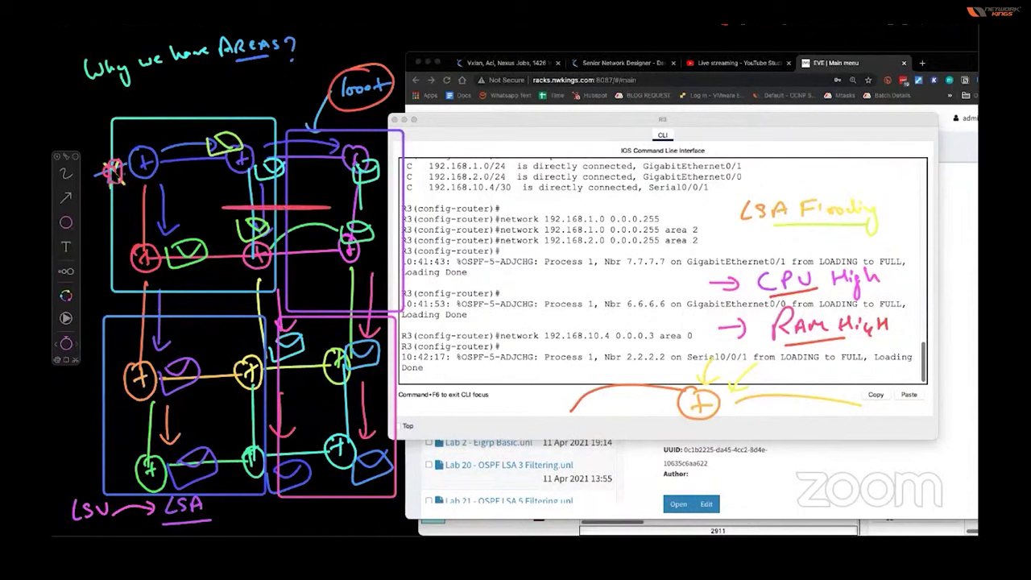
drag(782, 173, 782, 183)
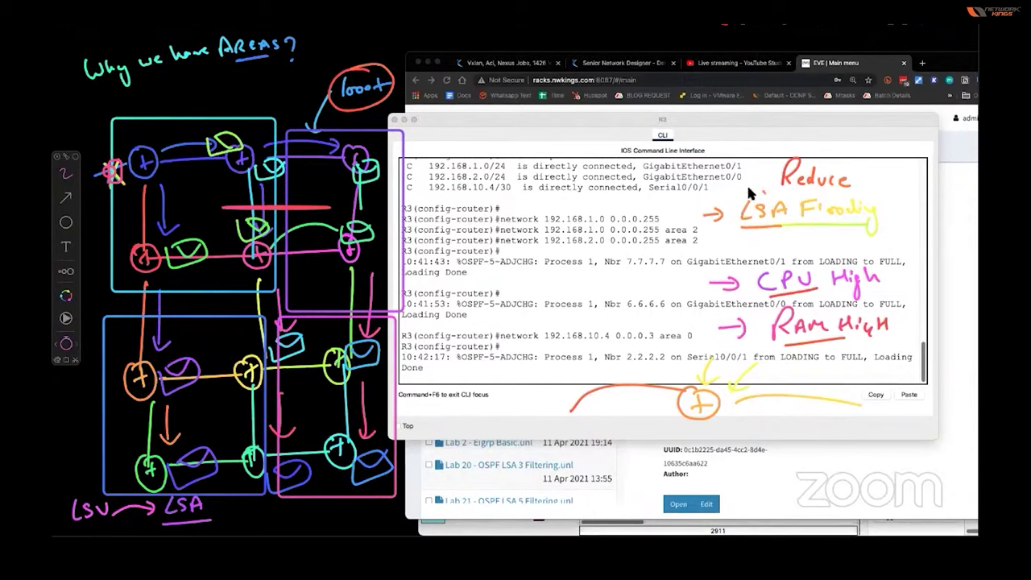
Circle LSA in LSA Flooding, cross out LSV, and add small labels above Reduce.
drag(765, 193, 775, 233)
mouse_move(104, 490)
mouse_down()
mouse_move(87, 515)
mouse_move(109, 515)
mouse_move(90, 514)
mouse_up()
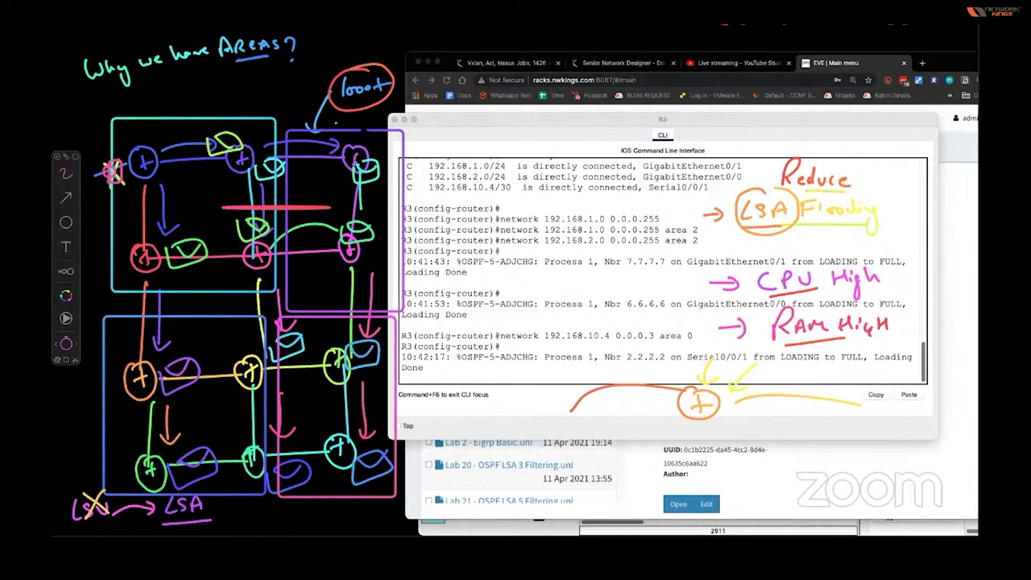
mouse_move(275, 79)
mouse_down()
mouse_move(268, 102)
mouse_move(277, 98)
mouse_up()
mouse_move(844, 146)
mouse_down()
mouse_move(843, 159)
mouse_move(862, 148)
mouse_up()
mouse_move(701, 141)
mouse_down()
mouse_move(754, 151)
mouse_move(754, 128)
mouse_move(731, 137)
mouse_move(765, 141)
mouse_move(783, 158)
mouse_move(792, 149)
mouse_move(780, 133)
mouse_move(804, 147)
mouse_move(782, 165)
mouse_up()
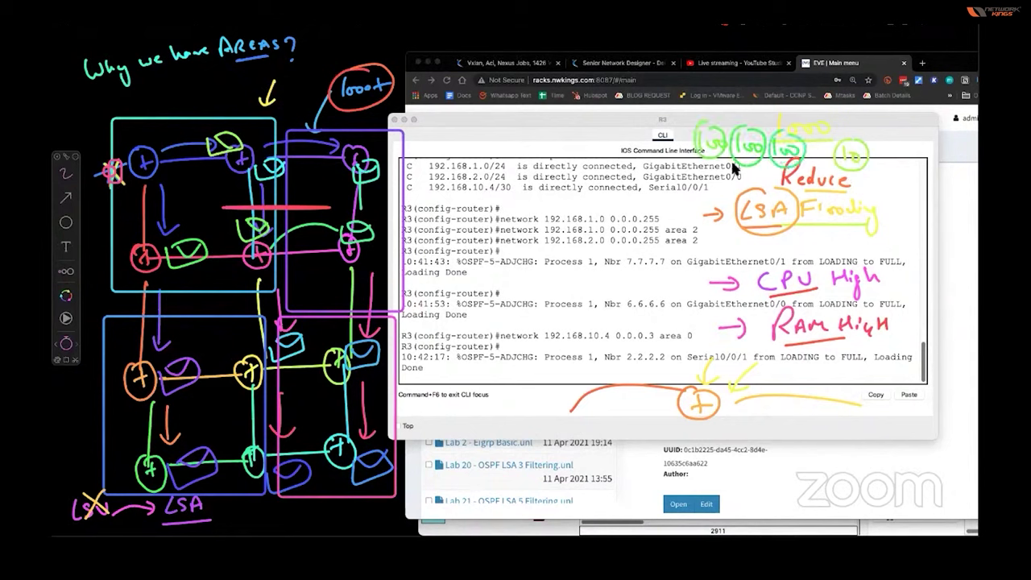
Draw arrows down into the top-left area under the AREAS heading.
mouse_move(188, 93)
mouse_down()
mouse_move(187, 129)
mouse_move(198, 117)
mouse_up()
drag(242, 67, 242, 87)
drag(235, 79, 248, 79)
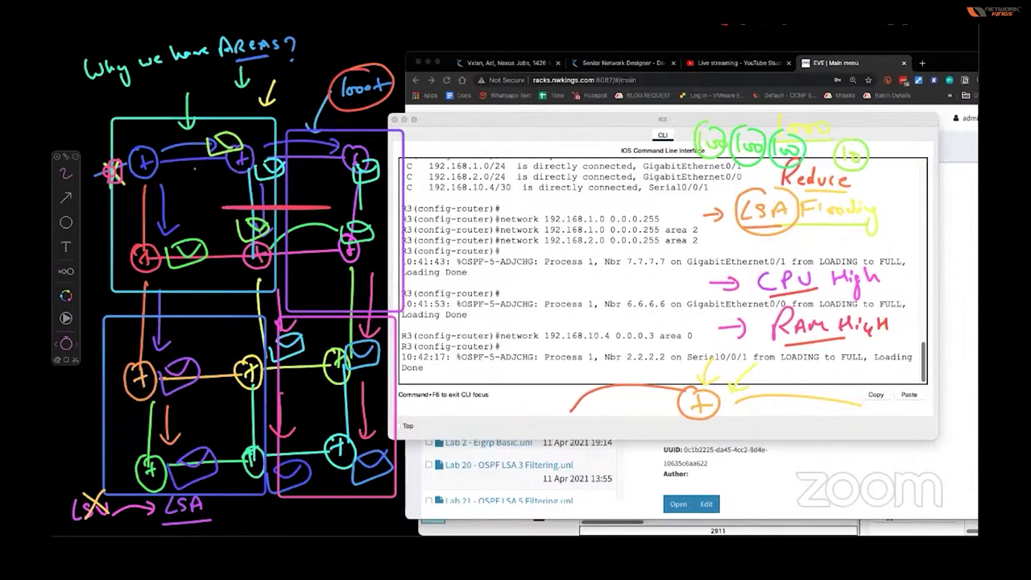
Circle the bottom-left LSA, underline the crossed-out term and AREAS heading, then clear all drawings.
mouse_move(183, 487)
mouse_down()
mouse_move(172, 521)
mouse_move(205, 520)
mouse_move(212, 494)
mouse_move(183, 488)
mouse_up()
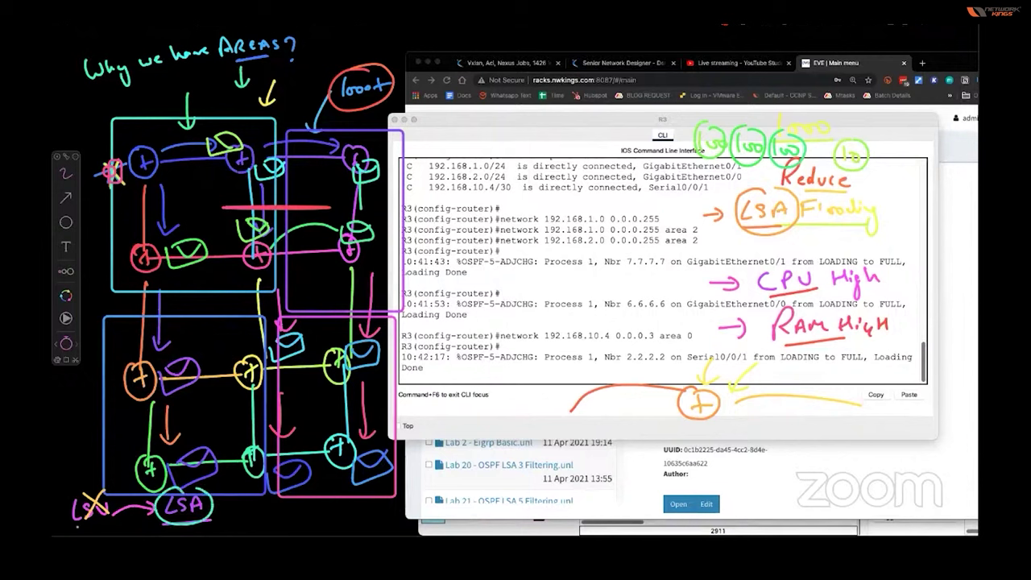
drag(76, 529, 104, 522)
drag(207, 514, 235, 503)
drag(218, 61, 267, 60)
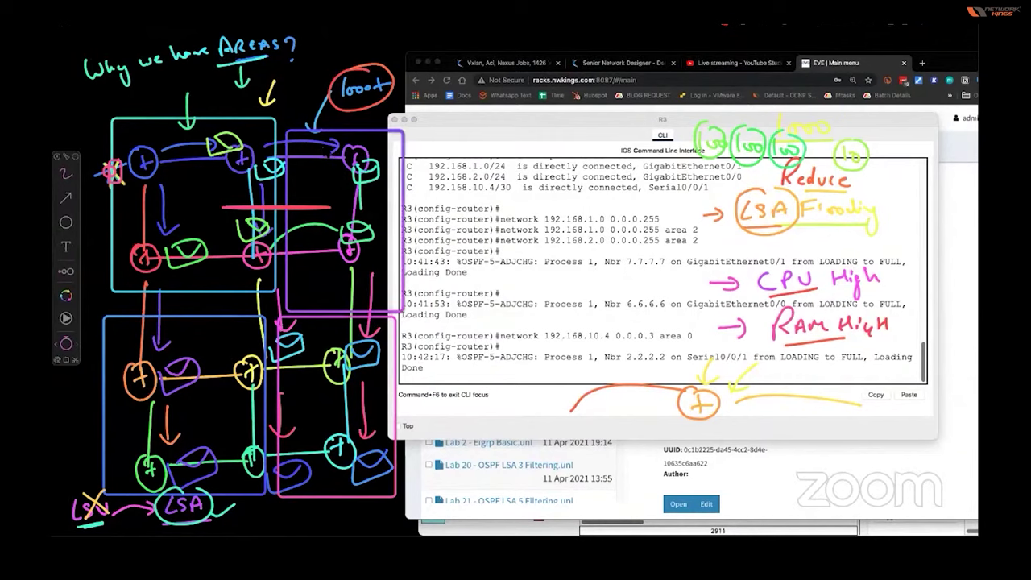
key(Escape)
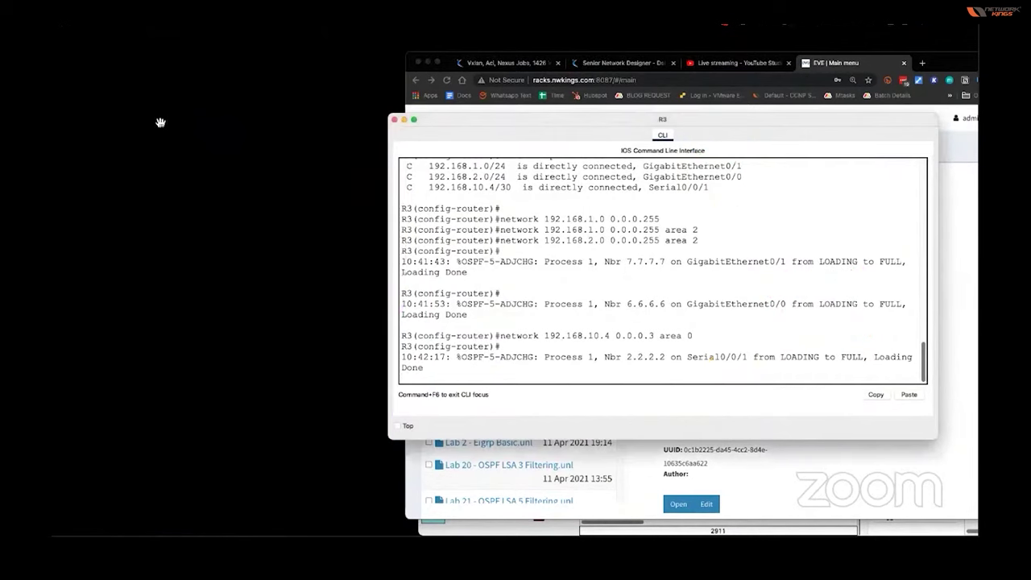
mouse_move(129, 125)
mouse_down()
mouse_move(116, 149)
mouse_move(128, 125)
mouse_move(130, 150)
mouse_up()
drag(137, 140, 229, 136)
drag(237, 124, 243, 142)
mouse_move(251, 139)
mouse_down()
mouse_move(321, 125)
mouse_move(341, 145)
mouse_up()
mouse_move(145, 228)
mouse_down()
mouse_move(158, 224)
mouse_move(170, 241)
mouse_up()
mouse_move(178, 232)
mouse_down()
mouse_move(229, 223)
mouse_move(239, 212)
mouse_up()
drag(238, 218, 250, 235)
drag(319, 207, 326, 227)
drag(237, 148, 255, 219)
drag(326, 143, 327, 218)
mouse_move(153, 144)
mouse_down()
mouse_move(172, 217)
mouse_move(306, 232)
mouse_up()
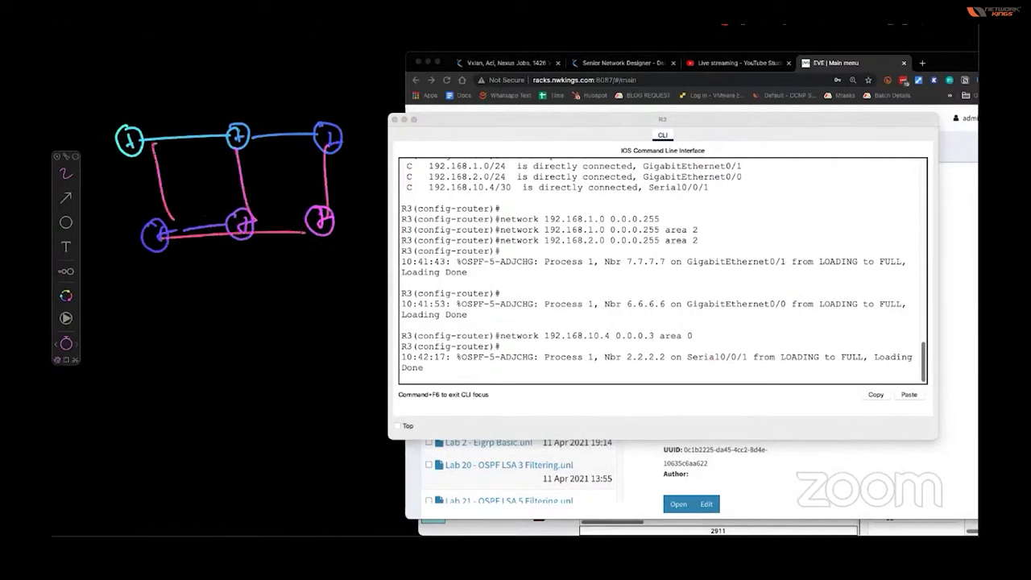
click(730, 377)
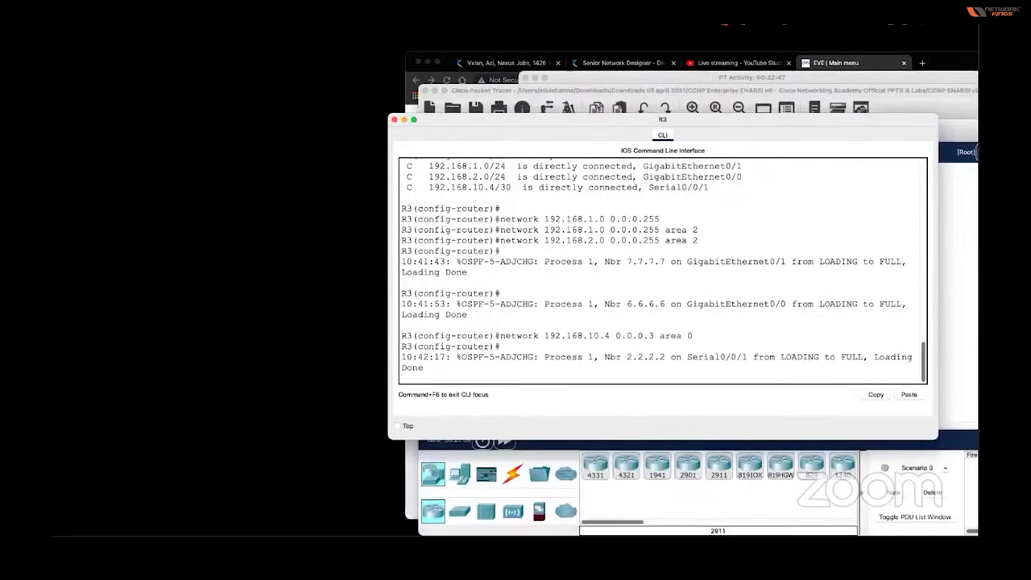
Bring Packet Tracer forward and open R1's CLI, moved left and enlarged.
click(737, 75)
click(472, 91)
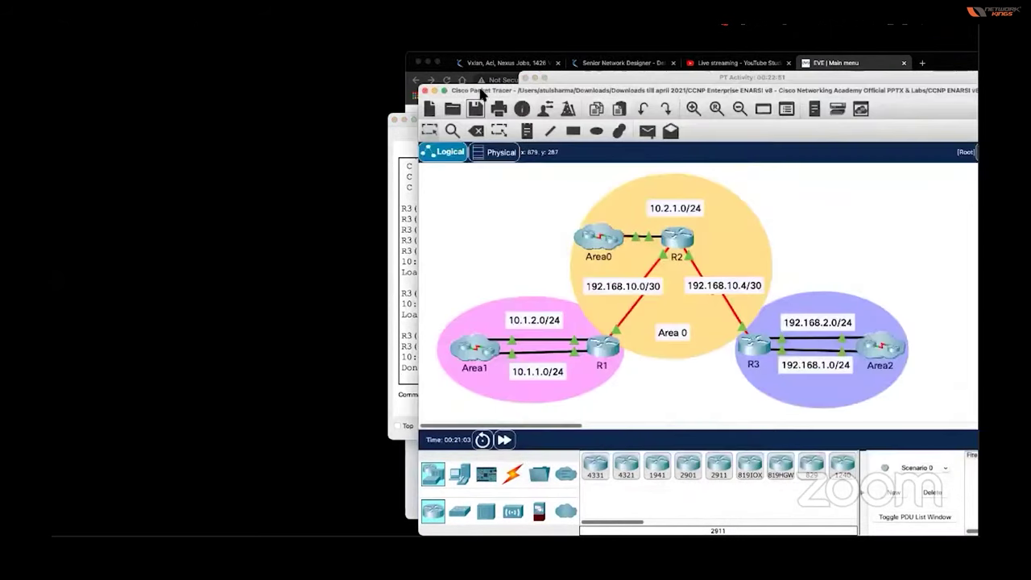
drag(484, 90, 153, 90)
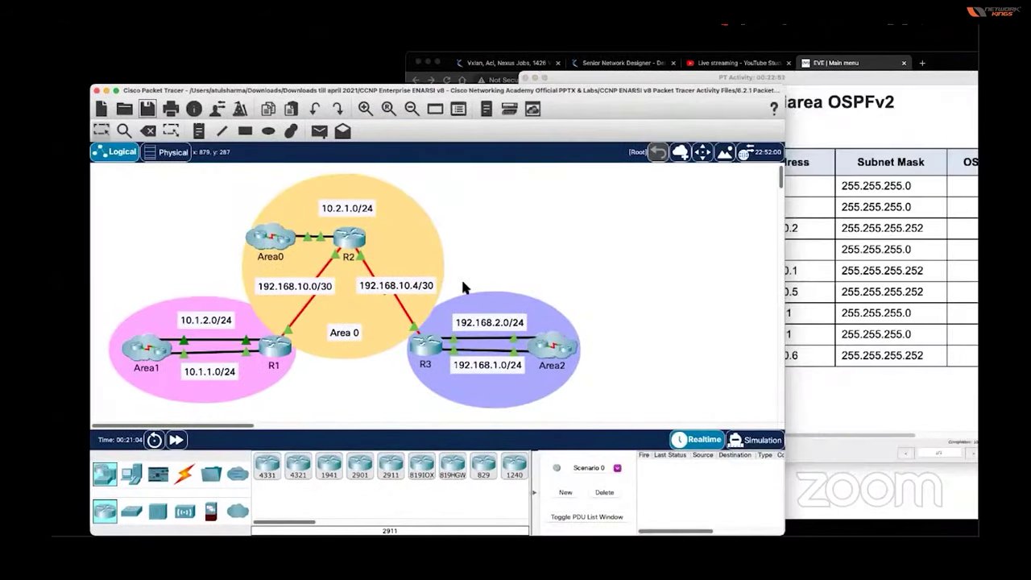
click(282, 353)
drag(629, 123, 197, 113)
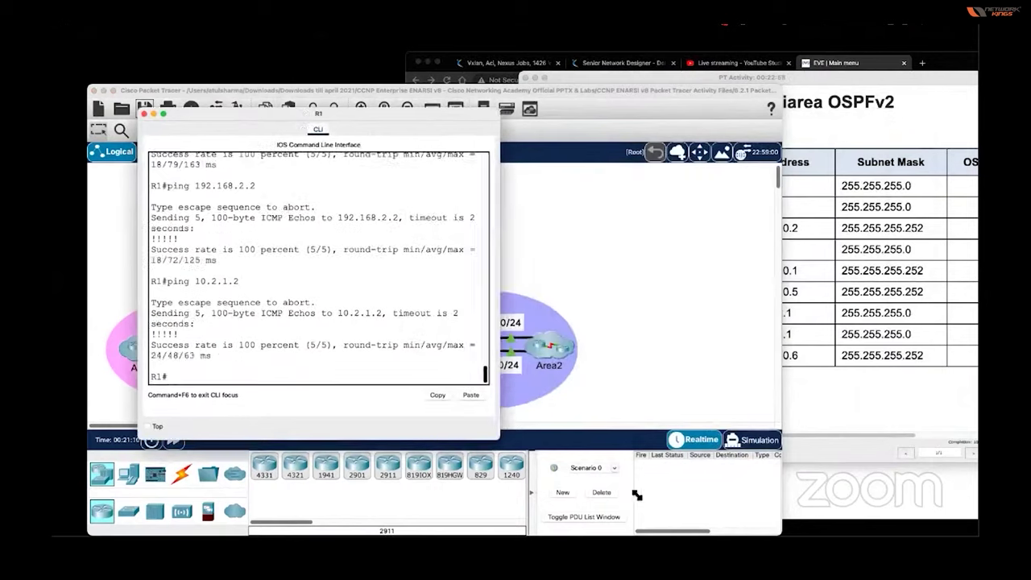
drag(475, 435, 636, 493)
Run 'show ip ospf database' on R1 and review the output.
text(show ip )
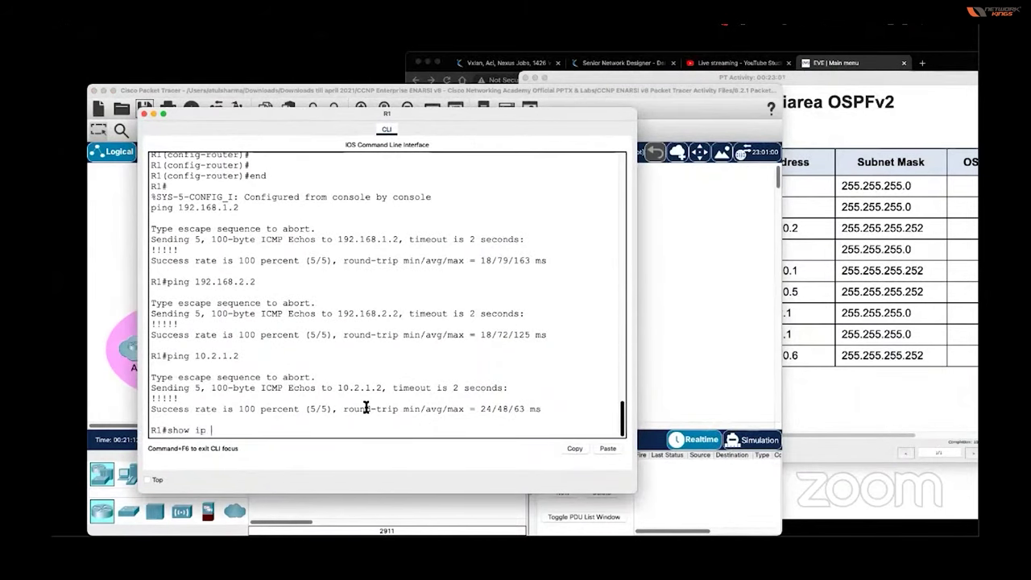
text(sop)
key(BackSpace)
key(BackSpace)
key(BackSpace)
text(f)
key(Tab)
text(d)
key(Tab)
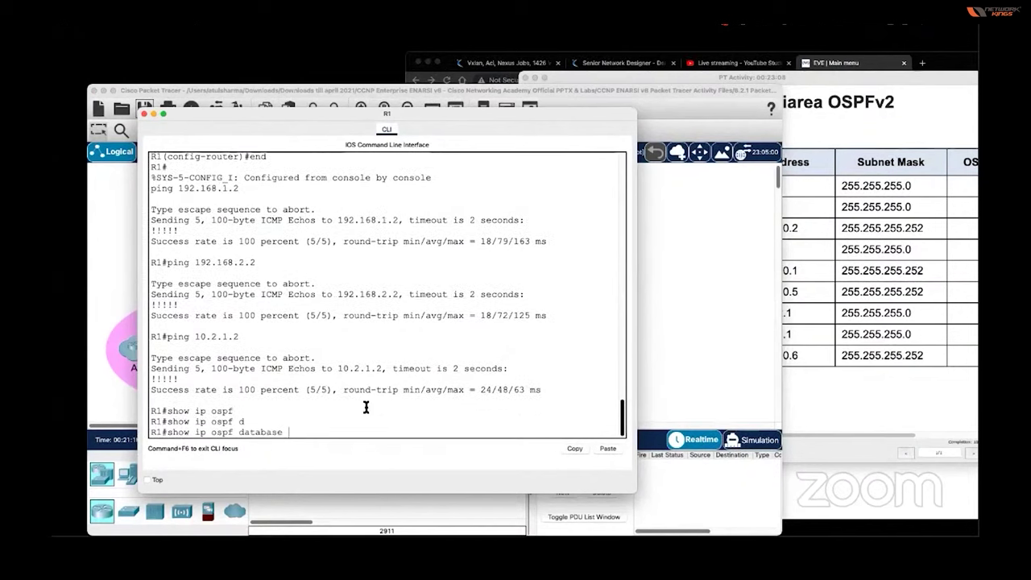
key(Return)
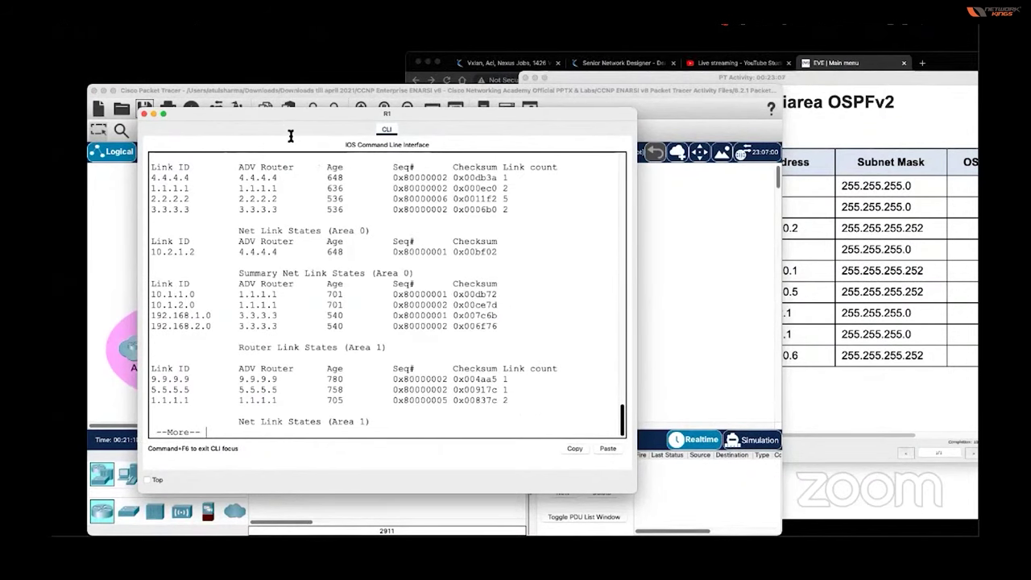
scroll(289, 135, up, 3)
scroll(352, 237, down, 1)
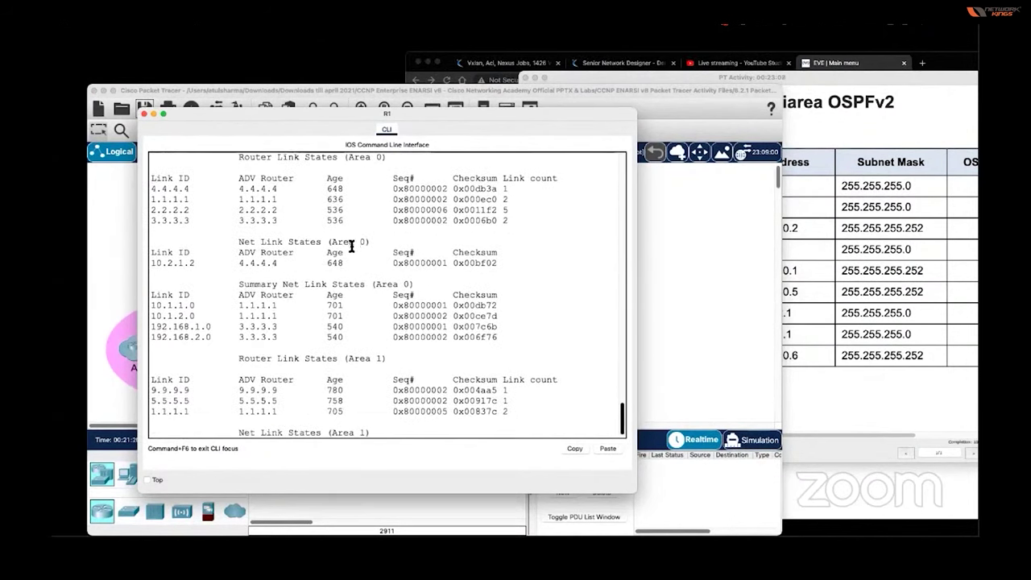
Keep R1's CLI always on top and shift it down-left to reveal the topology.
click(150, 480)
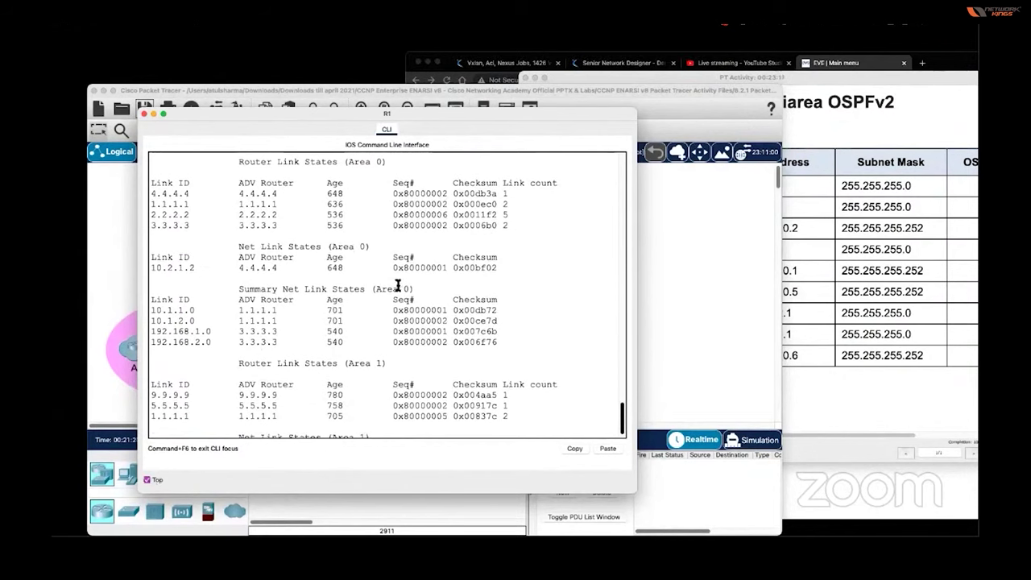
drag(359, 112, 247, 159)
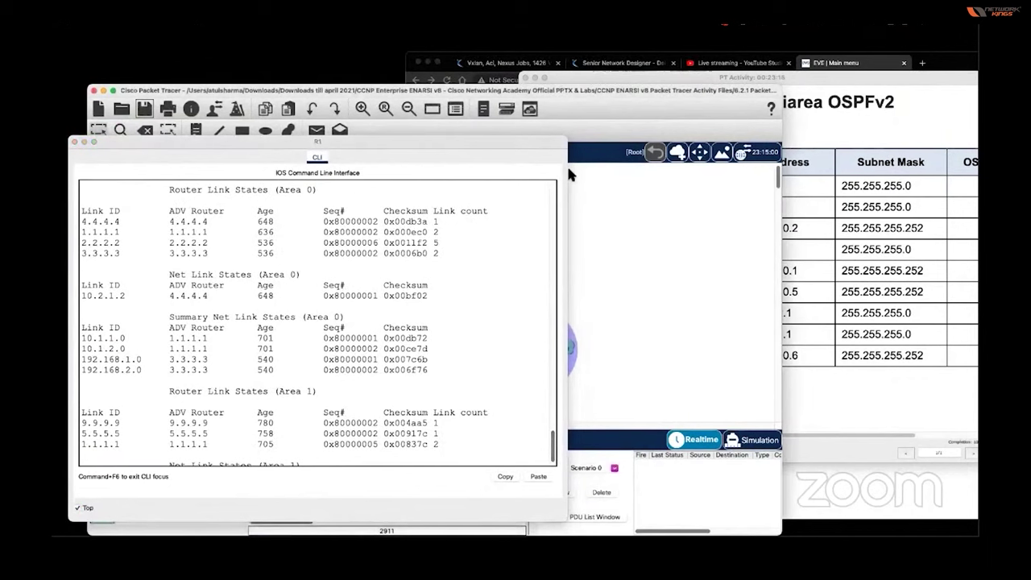
drag(508, 141, 495, 145)
drag(348, 199, 330, 328)
Open R2's console and run 'show ip ospf database'.
click(356, 251)
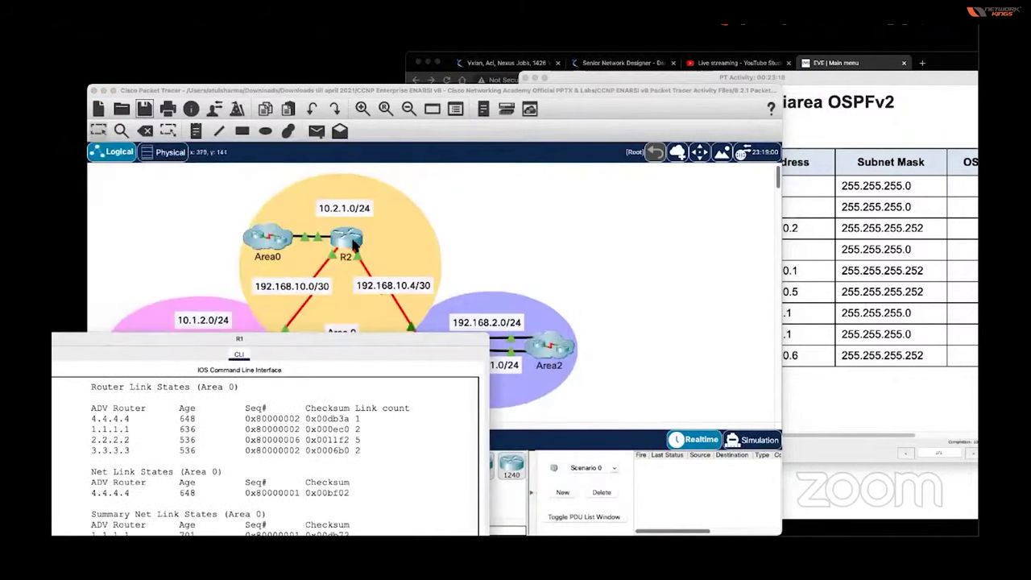
key(Return)
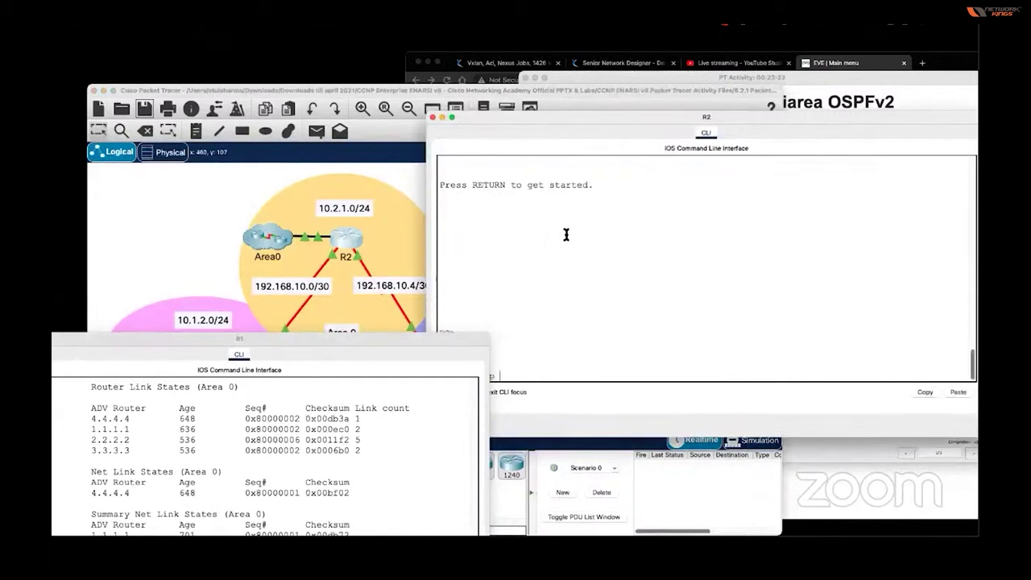
text(p)
key(Tab)
text(database)
key(Return)
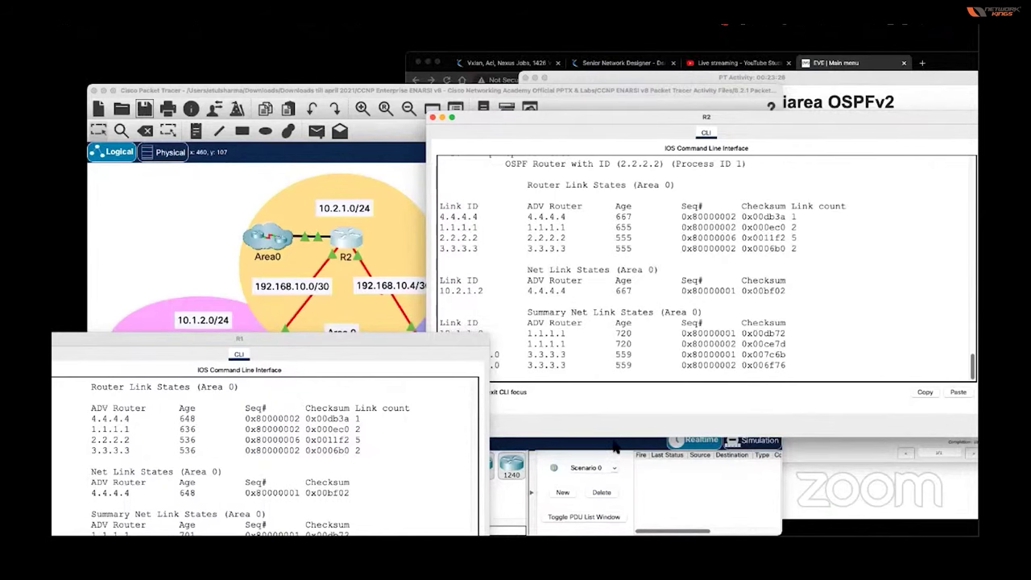
Make R2's console taller and move it right, shifting R1's console down.
drag(606, 435, 606, 489)
drag(597, 122, 683, 147)
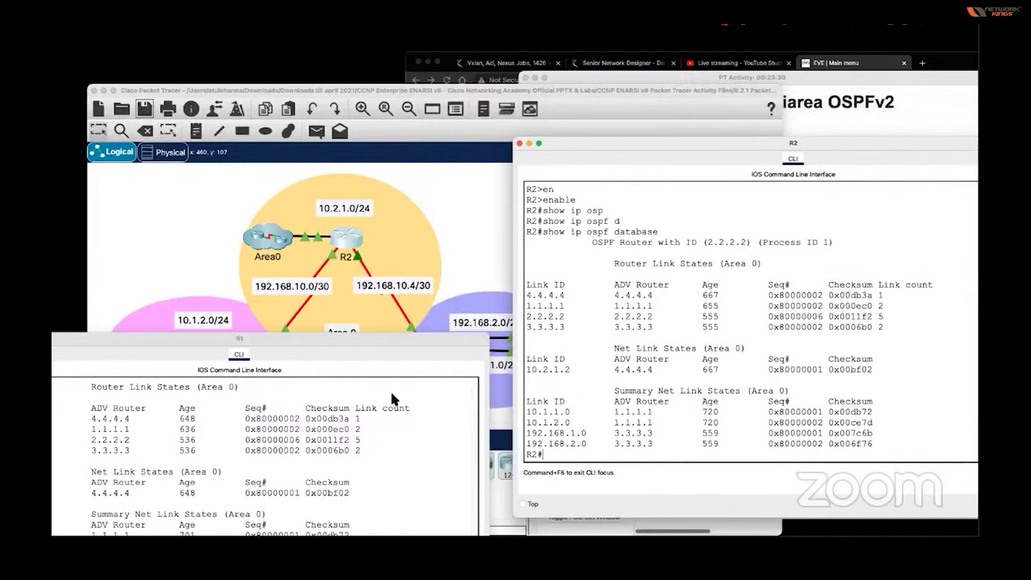
drag(390, 339, 403, 397)
On R3, exit config with 'end', run 'show ip ospf database', then tile R3 upper-left and raise R1.
click(430, 345)
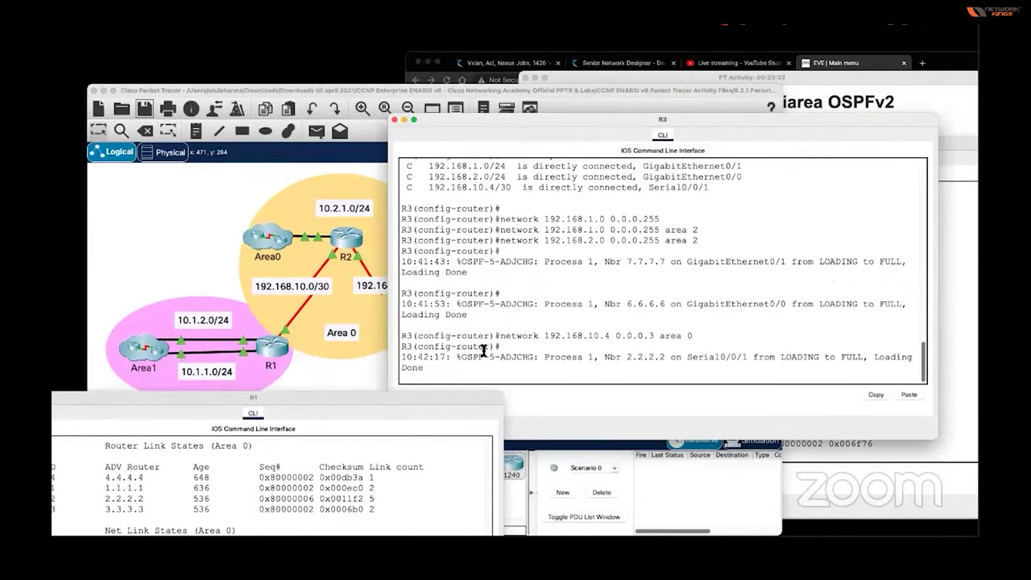
key(Return)
key(Return)
text(er)#e)
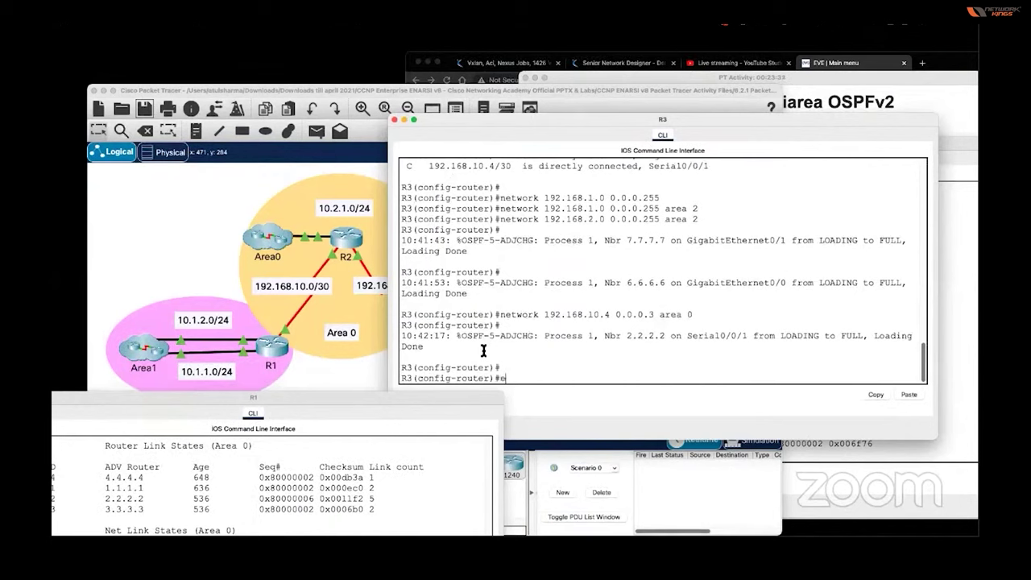
text(nd)
key(Return)
text(show ip os)
key(Tab)
text(df)
key(Tab)
key(Tab)
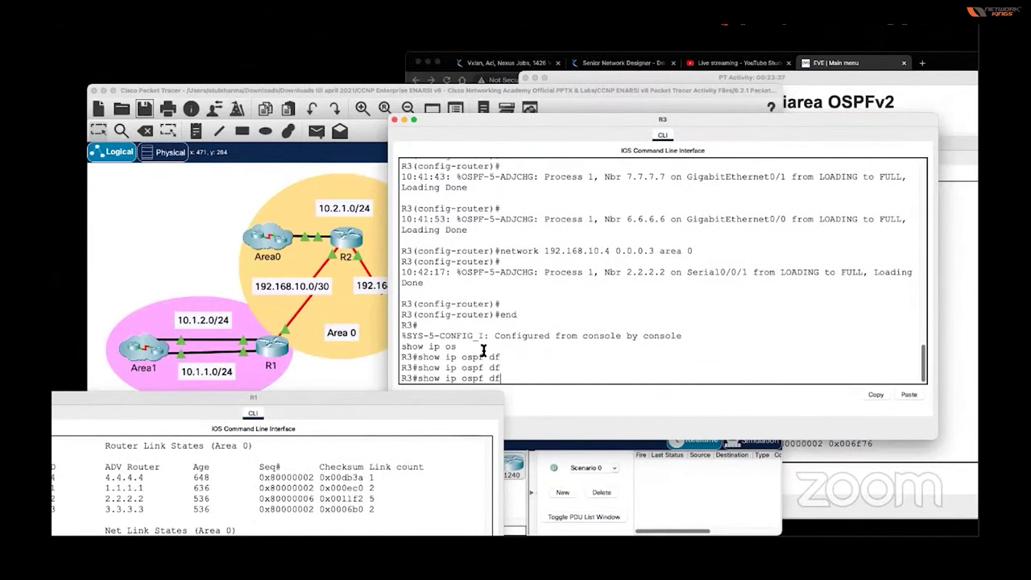
key(Return)
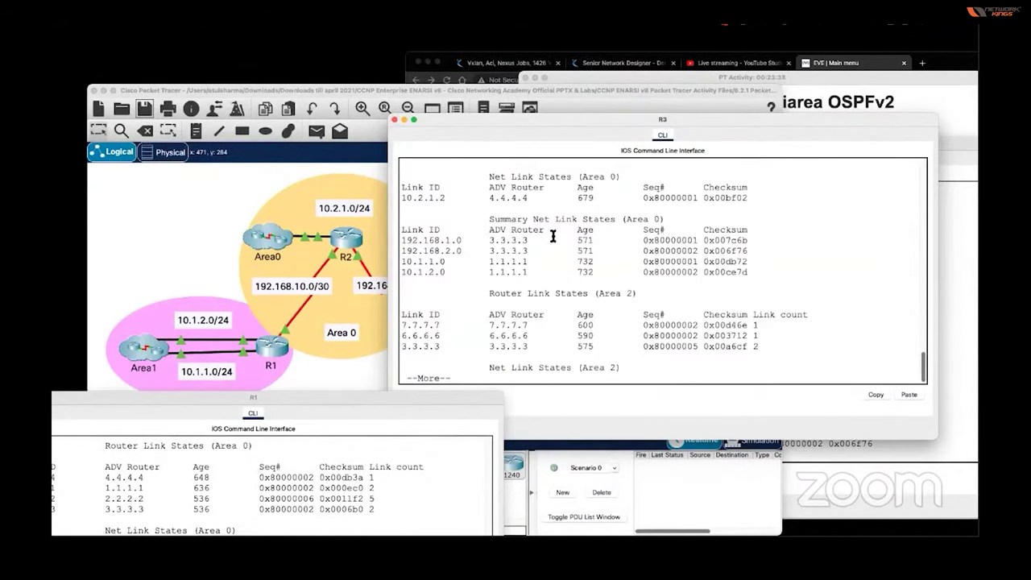
drag(451, 120, 149, 54)
drag(283, 421, 356, 323)
Move R2's console up-right, scroll R3 back to Router Link States, and enable the annotation pen.
click(866, 138)
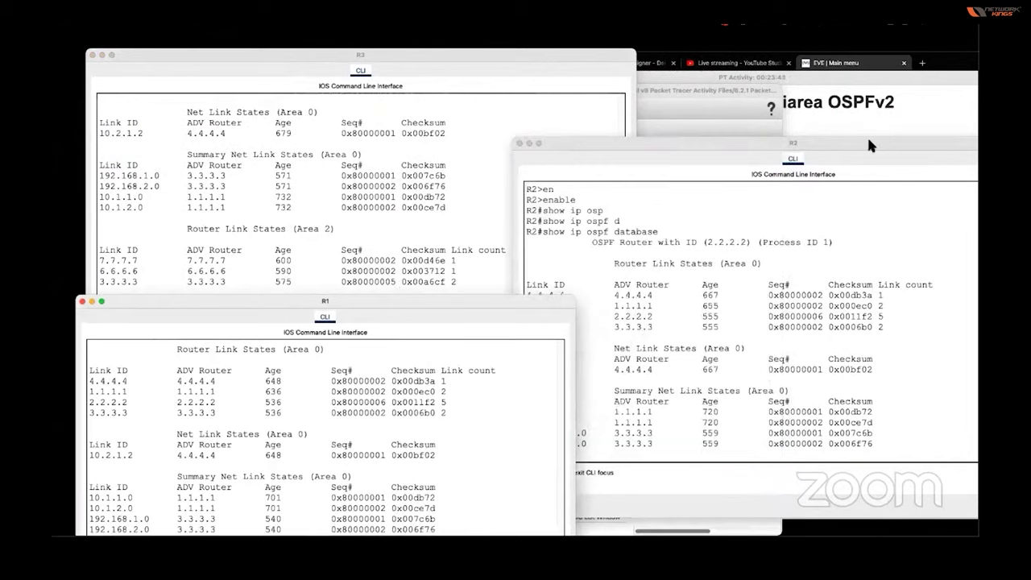
drag(856, 142, 895, 92)
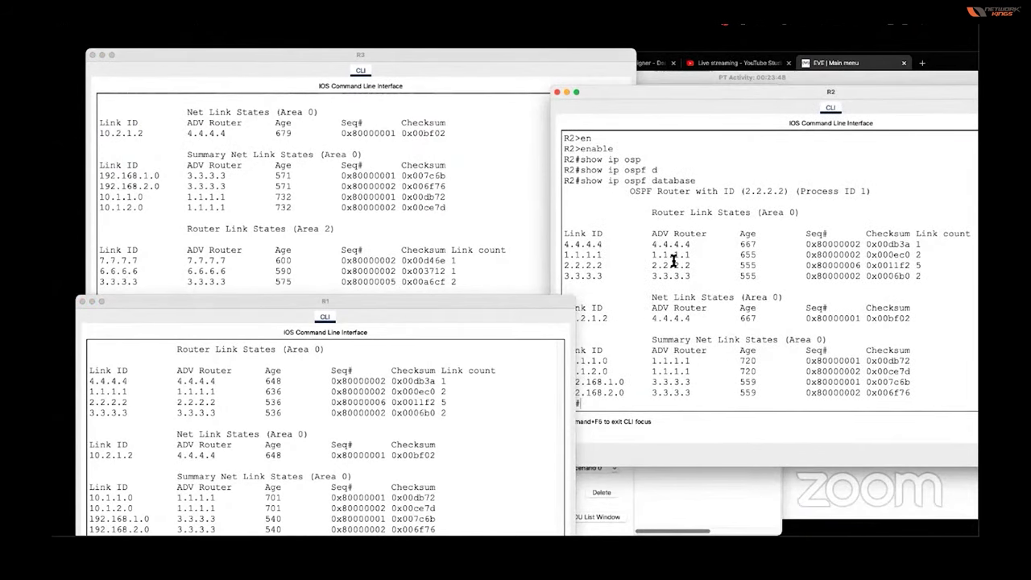
scroll(364, 200, up, 4)
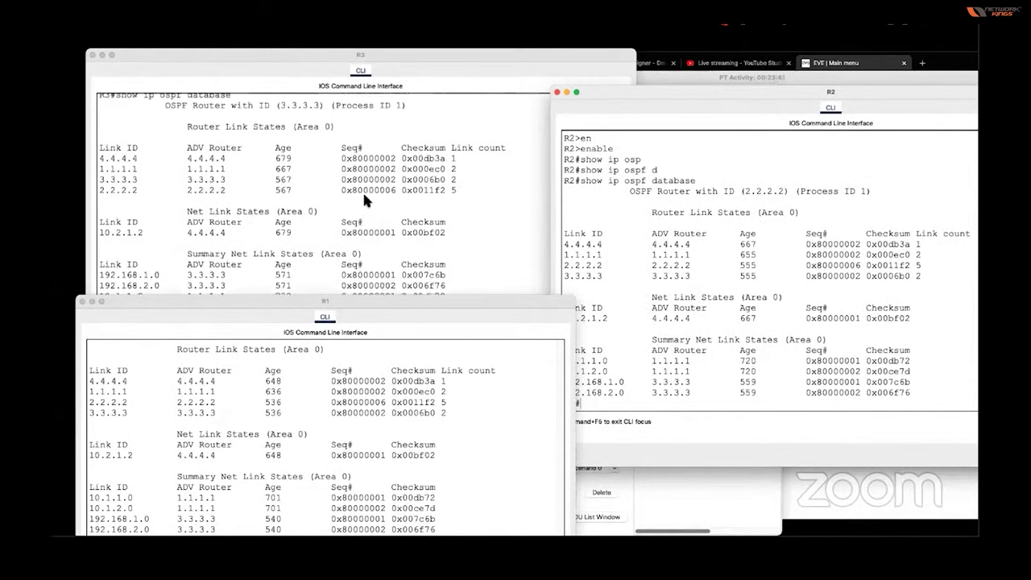
scroll(364, 201, down, 2)
scroll(364, 198, up, 1)
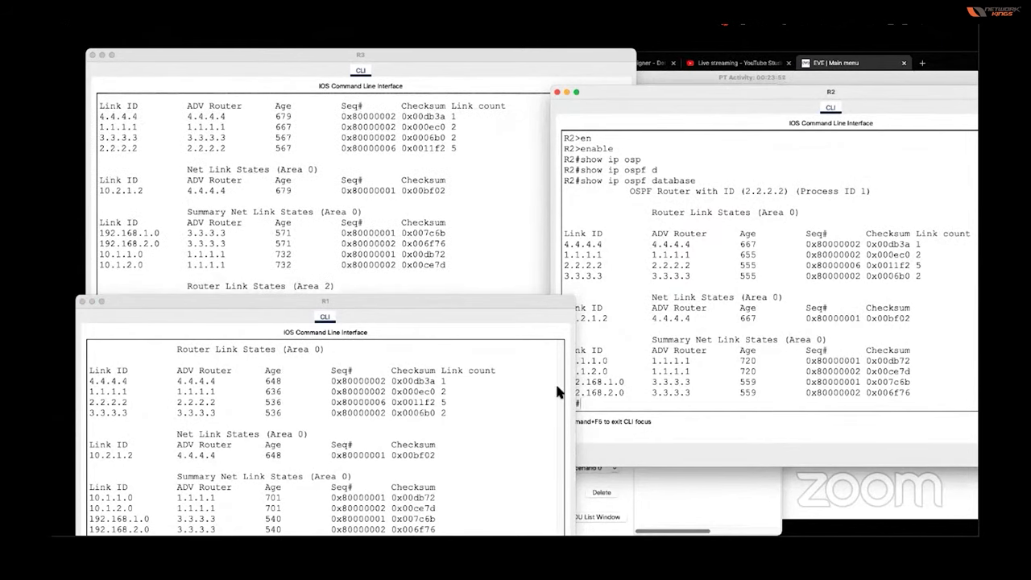
key(ctrl+shift+a)
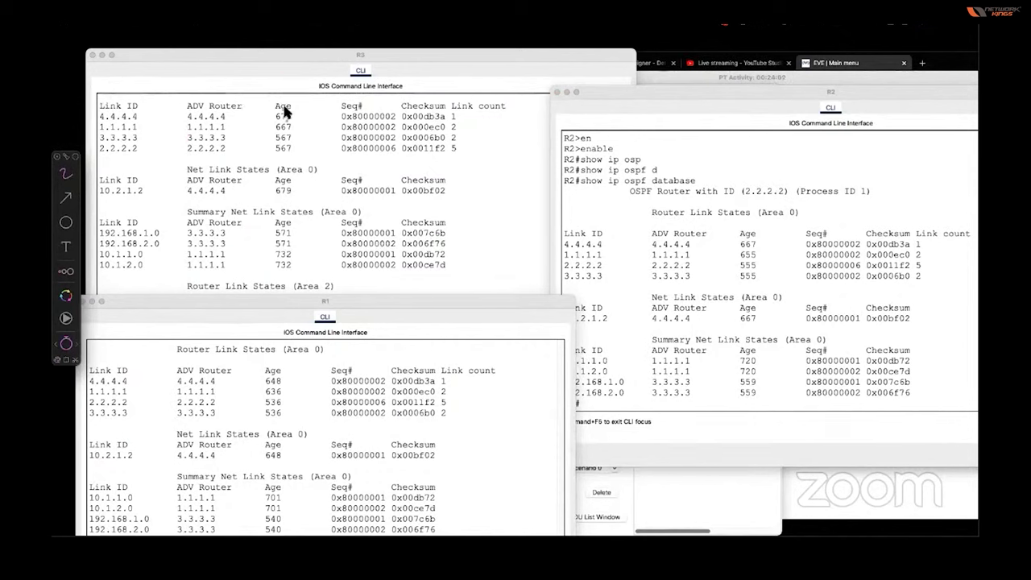
drag(380, 308, 379, 309)
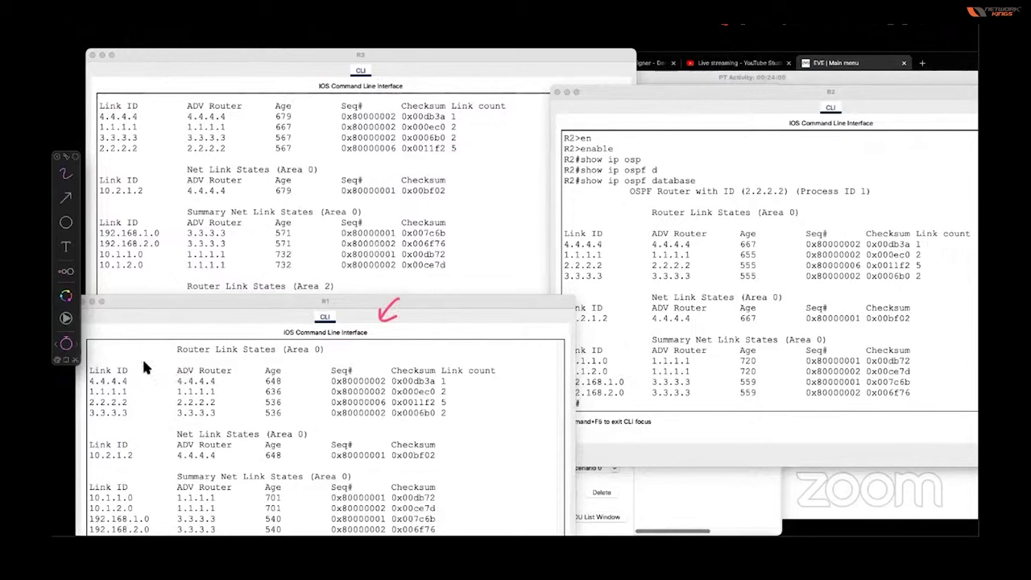
drag(146, 409, 145, 418)
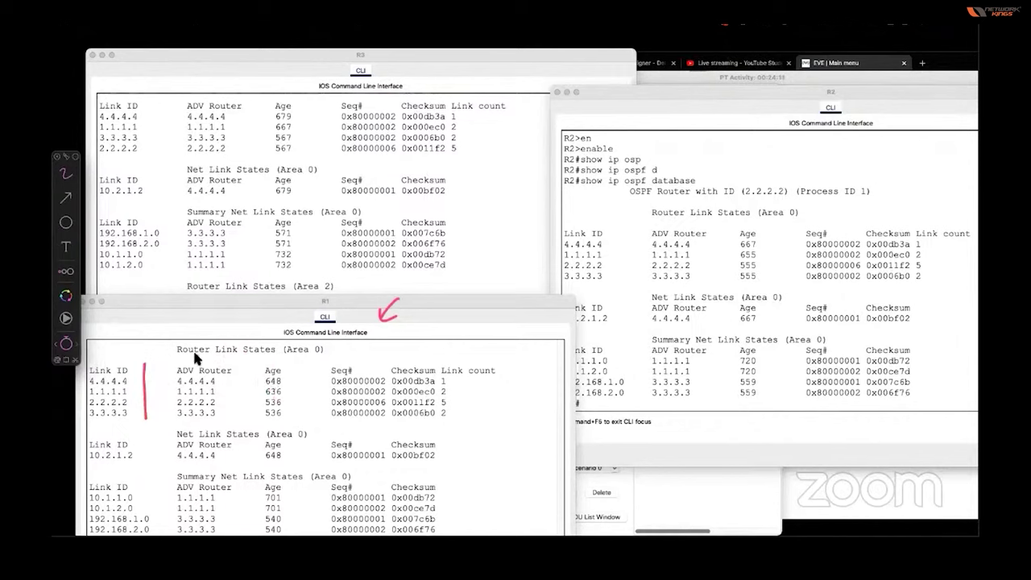
drag(177, 356, 281, 352)
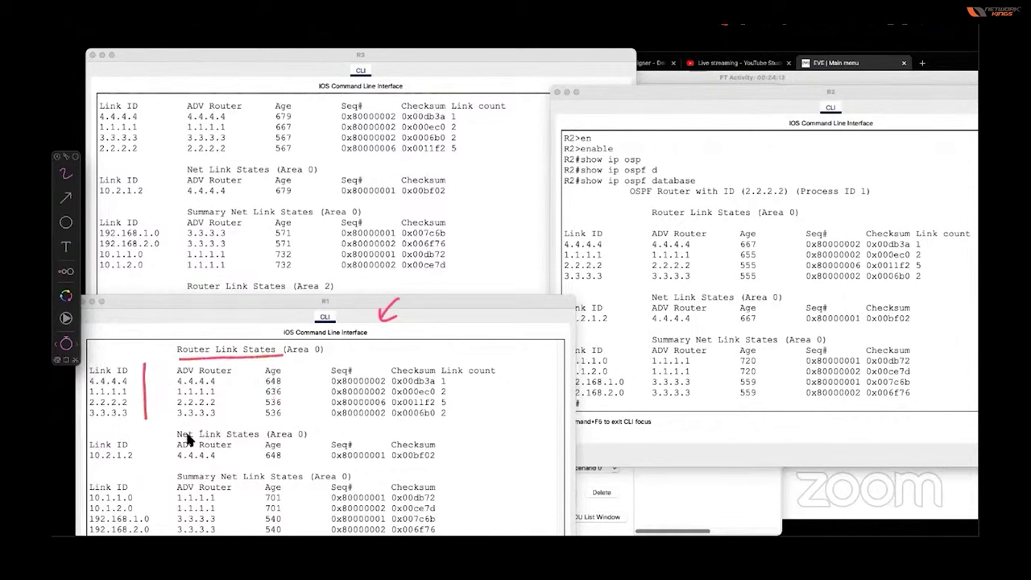
drag(178, 440, 206, 440)
drag(181, 482, 232, 482)
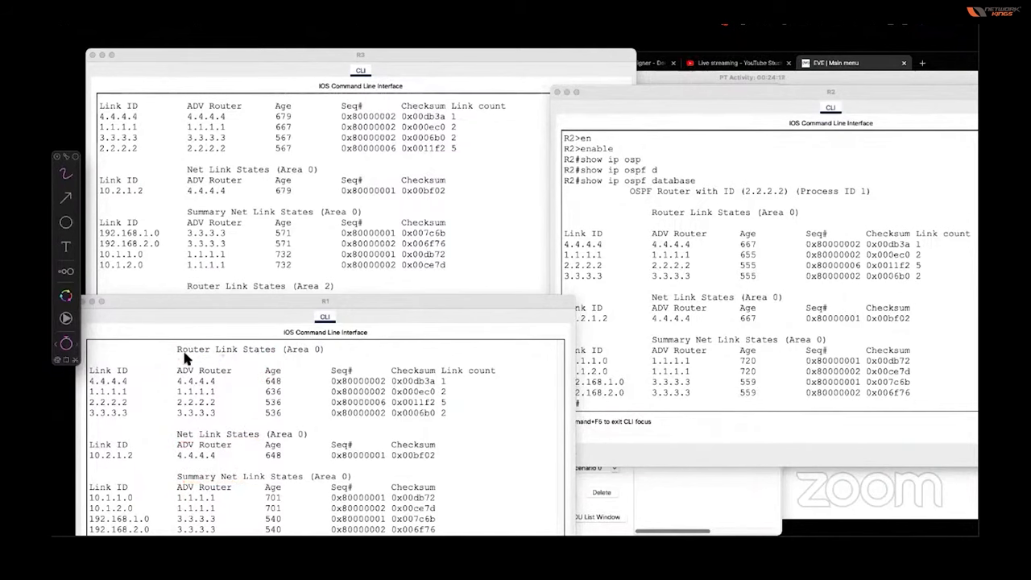
drag(145, 425, 128, 429)
drag(133, 177, 131, 174)
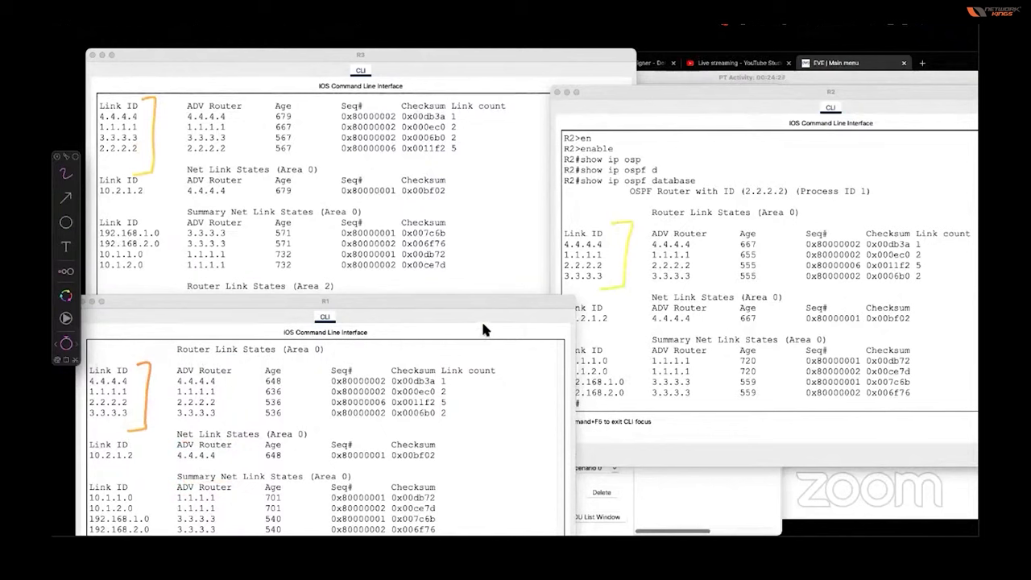
drag(151, 190, 101, 193)
drag(92, 464, 135, 465)
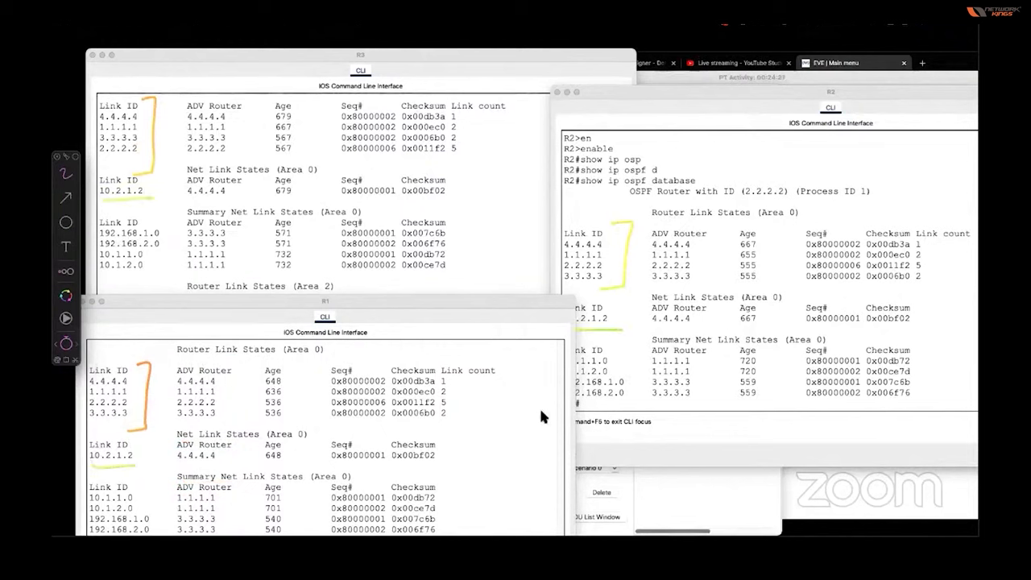
drag(369, 95, 375, 99)
mouse_move(362, 131)
mouse_down()
mouse_move(391, 131)
mouse_move(390, 158)
mouse_up()
mouse_move(816, 248)
mouse_down()
mouse_move(837, 249)
mouse_move(858, 271)
mouse_up()
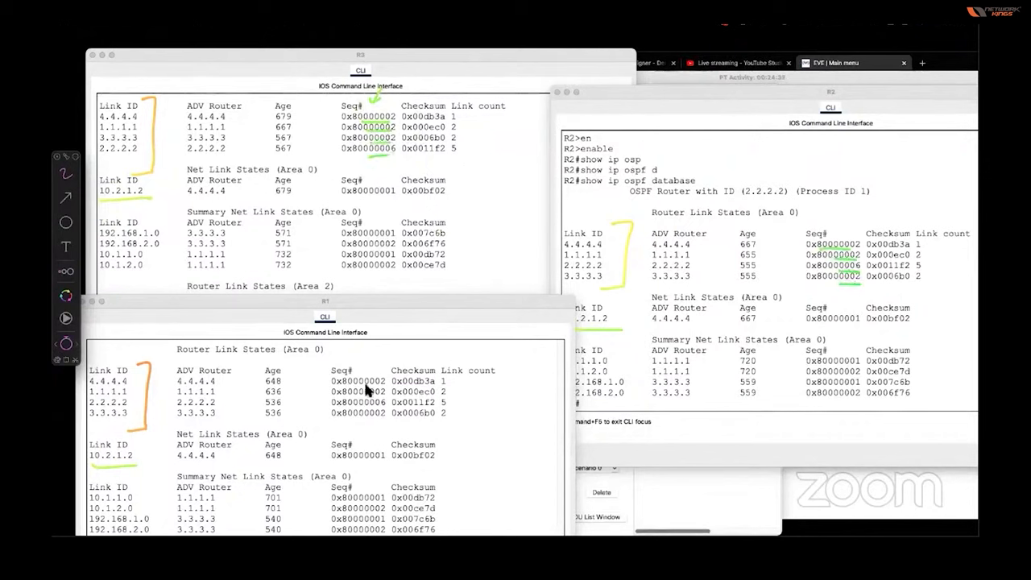
drag(365, 384, 384, 384)
drag(366, 395, 379, 395)
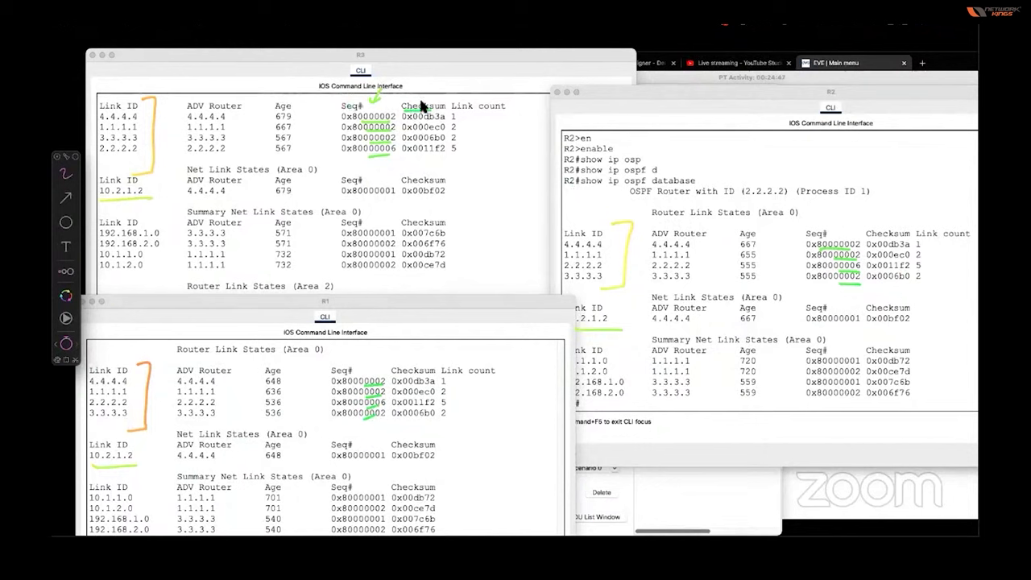
drag(422, 93, 433, 83)
drag(409, 120, 443, 131)
drag(283, 84, 298, 79)
drag(225, 84, 241, 78)
drag(135, 80, 150, 74)
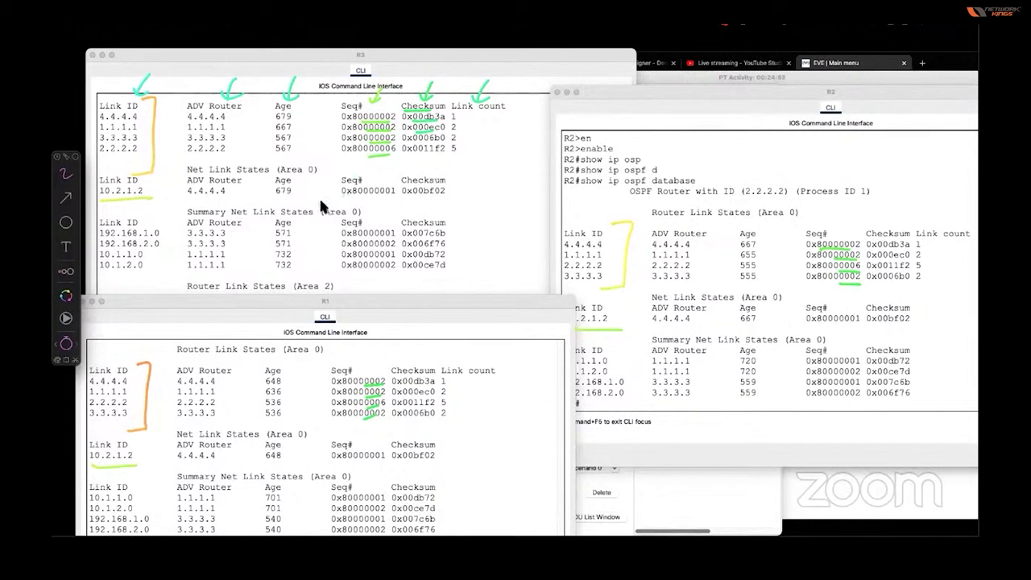
key(Escape)
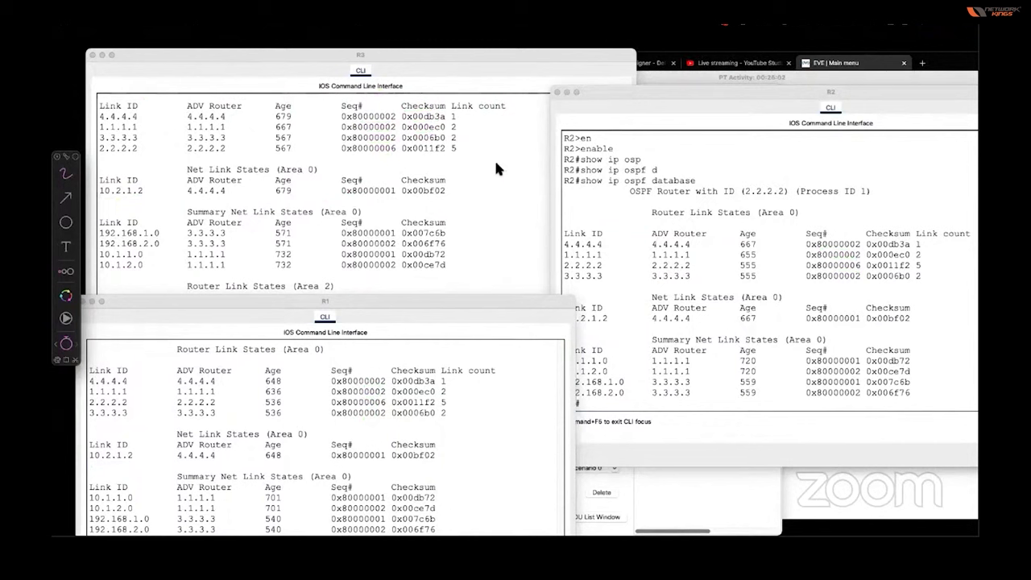
drag(148, 99, 164, 196)
drag(168, 276, 148, 282)
mouse_move(606, 218)
mouse_down()
mouse_move(630, 229)
mouse_move(633, 347)
mouse_up()
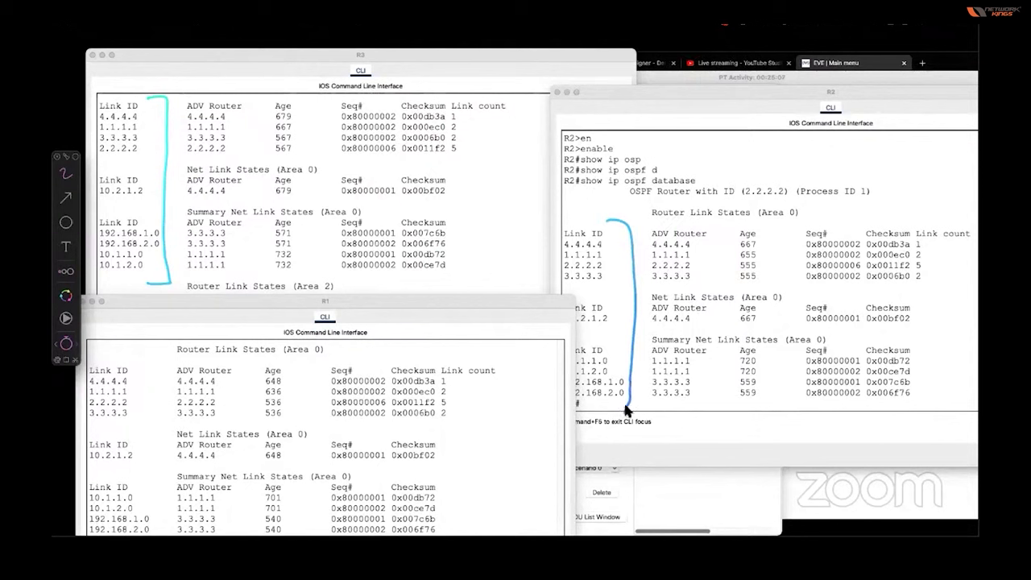
mouse_move(137, 364)
mouse_down()
mouse_move(167, 437)
mouse_move(169, 512)
mouse_up()
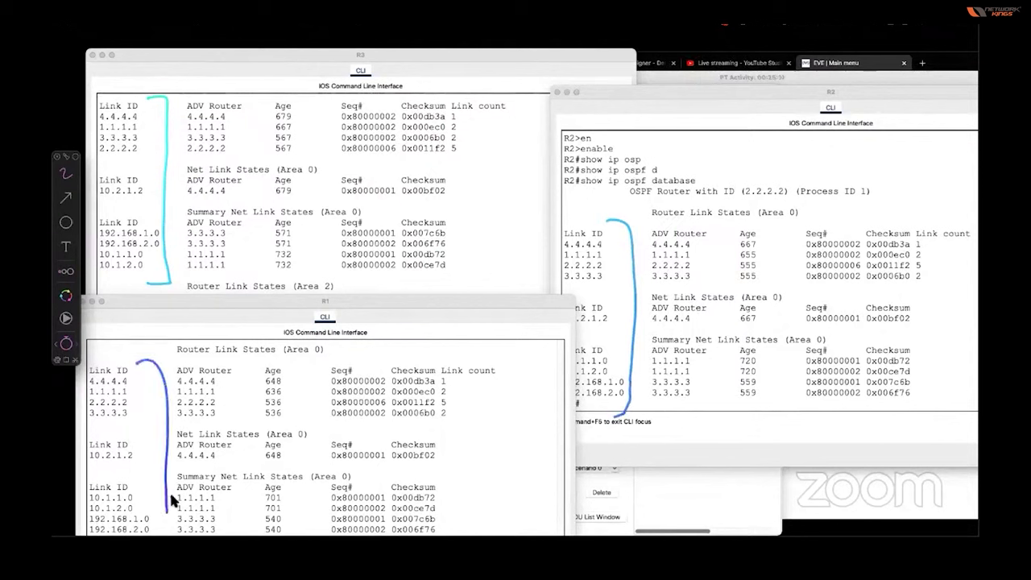
drag(463, 198, 493, 229)
drag(508, 191, 481, 267)
drag(516, 214, 515, 244)
drag(535, 215, 524, 239)
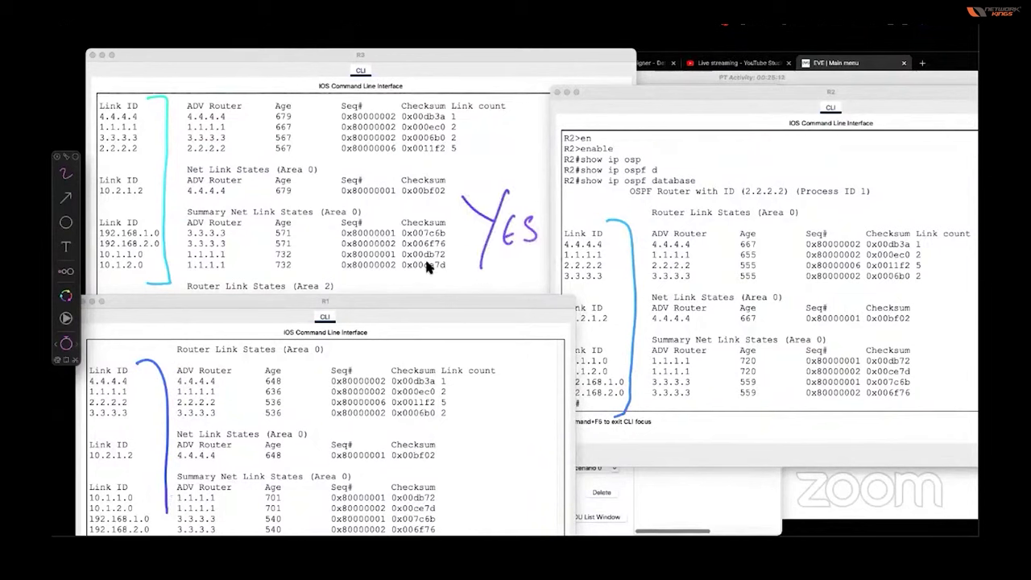
key(Escape)
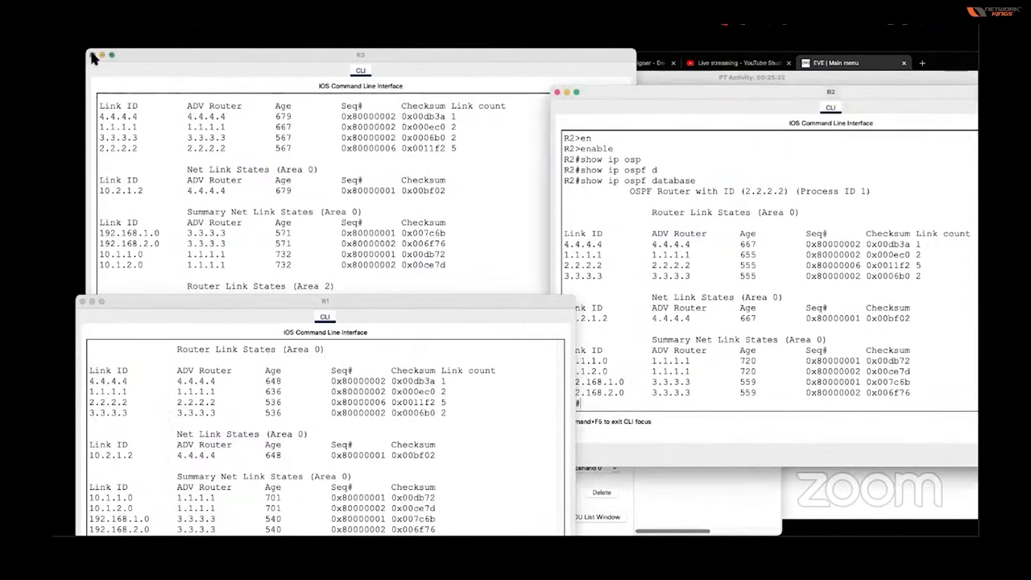
click(93, 55)
Close the R1 and R2 consoles and move Packet Tracer to the right.
click(91, 301)
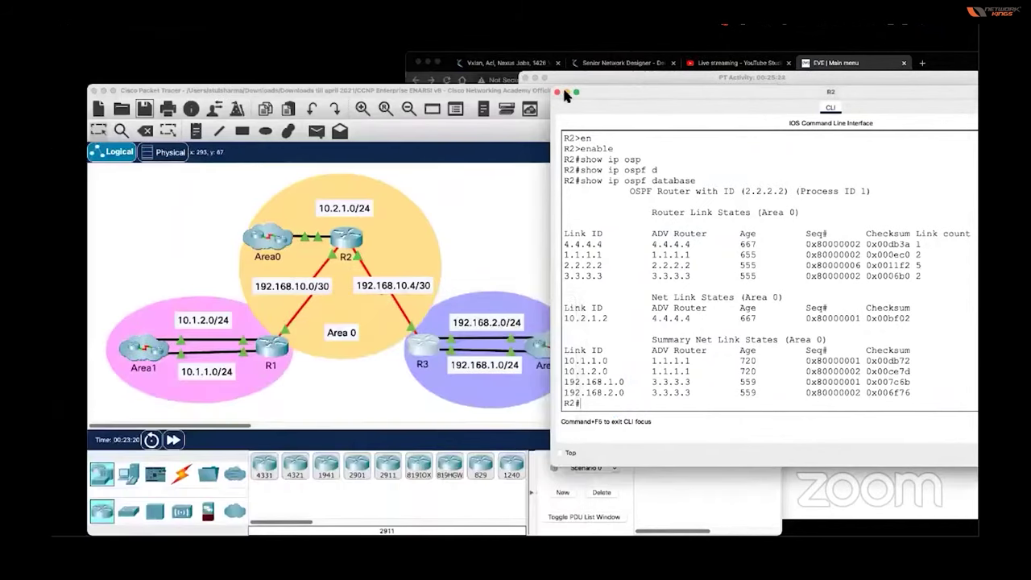
click(555, 93)
drag(426, 85, 634, 84)
Handwrite '1000' and a bracketed, underlined 'Database Big' note beside the topology.
mouse_move(112, 72)
mouse_down()
mouse_move(113, 89)
mouse_move(150, 84)
mouse_move(166, 95)
mouse_up()
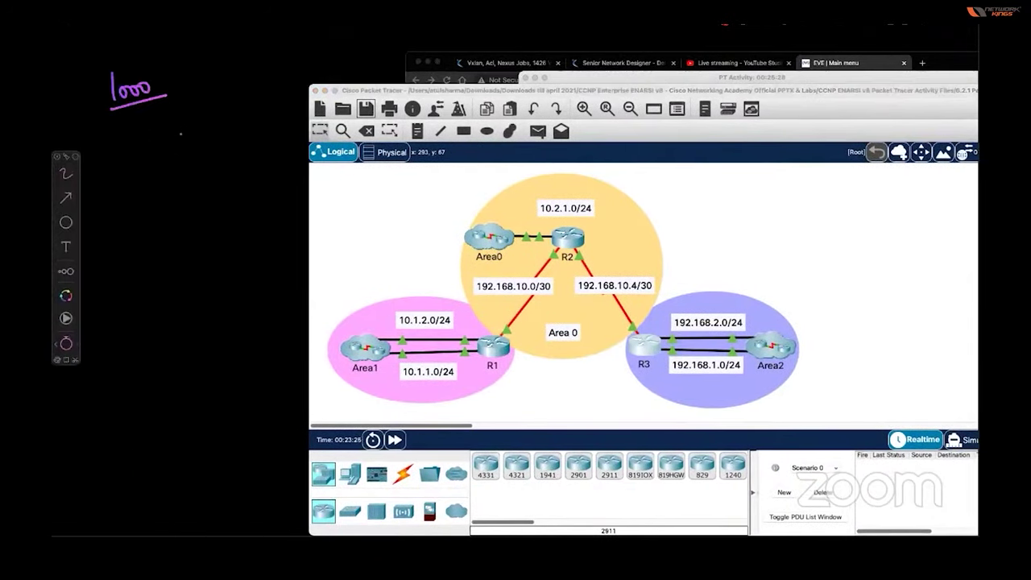
mouse_move(105, 148)
mouse_down()
mouse_move(136, 161)
mouse_move(197, 131)
mouse_move(173, 171)
mouse_move(208, 184)
mouse_move(211, 215)
mouse_up()
mouse_move(222, 116)
mouse_down()
mouse_move(242, 153)
mouse_move(230, 218)
mouse_up()
mouse_move(119, 123)
mouse_down()
mouse_move(98, 216)
mouse_move(129, 226)
mouse_up()
drag(121, 172, 193, 151)
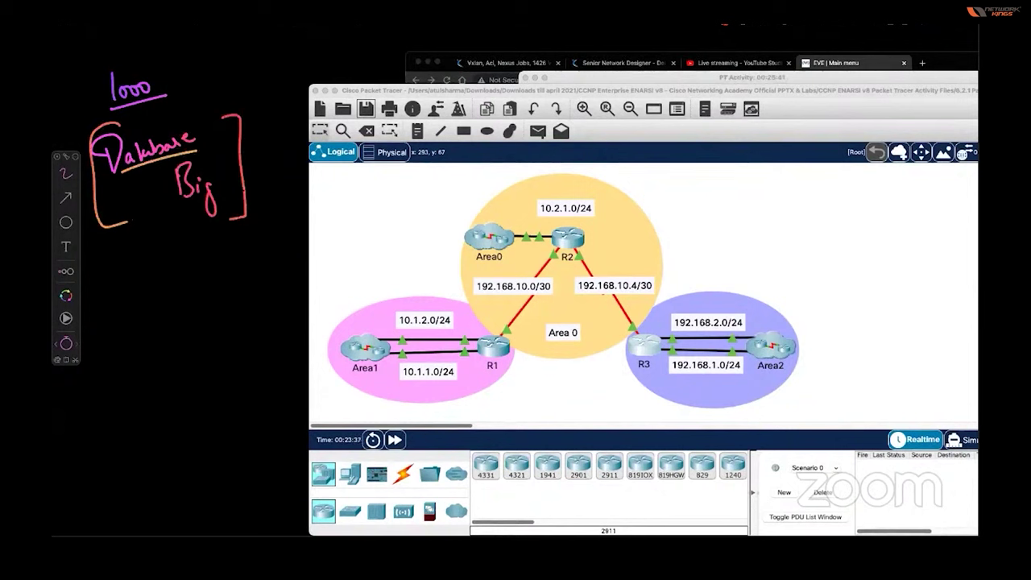
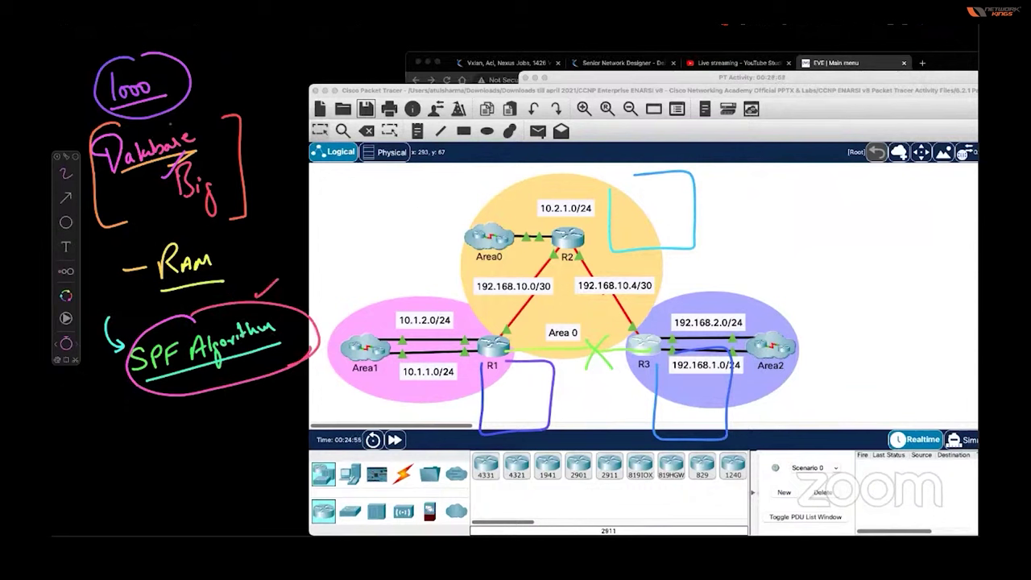
Tick the 1000 and Database notes and sketch an SPF router triangle beside the topology.
drag(180, 89, 198, 68)
drag(205, 134, 237, 114)
drag(810, 191, 825, 193)
drag(771, 271, 774, 269)
drag(876, 262, 820, 214)
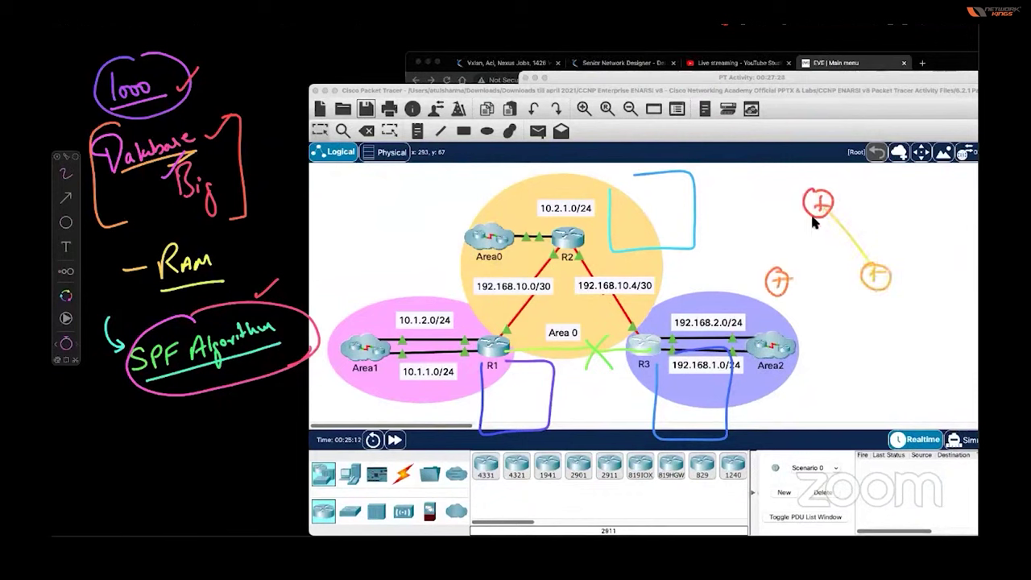
drag(780, 270, 815, 216)
drag(866, 280, 788, 282)
drag(705, 200, 738, 193)
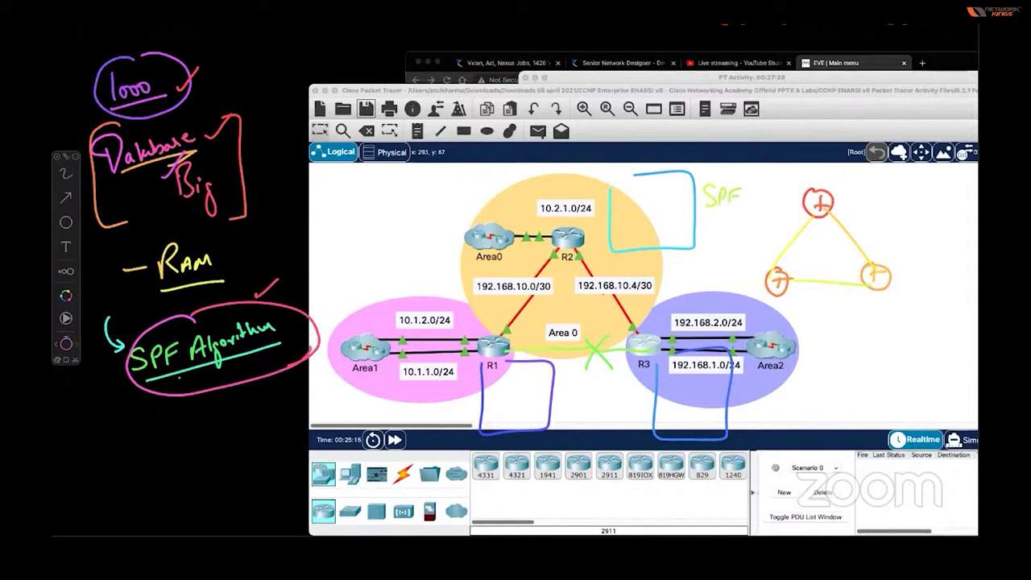
Write 'Dijkstra Algorithm' under the SPF note, then underline, circle and arrow it.
drag(148, 431, 154, 385)
mouse_move(137, 445)
mouse_down()
mouse_move(166, 474)
mouse_move(168, 453)
mouse_move(187, 449)
mouse_move(192, 458)
mouse_move(221, 441)
mouse_up()
mouse_move(236, 440)
mouse_down()
mouse_move(243, 426)
mouse_move(254, 434)
mouse_up()
drag(240, 427, 262, 422)
mouse_move(266, 427)
mouse_down()
mouse_move(265, 447)
mouse_move(269, 420)
mouse_up()
mouse_move(274, 424)
mouse_down()
mouse_move(303, 399)
mouse_move(325, 402)
mouse_up()
drag(154, 482, 225, 456)
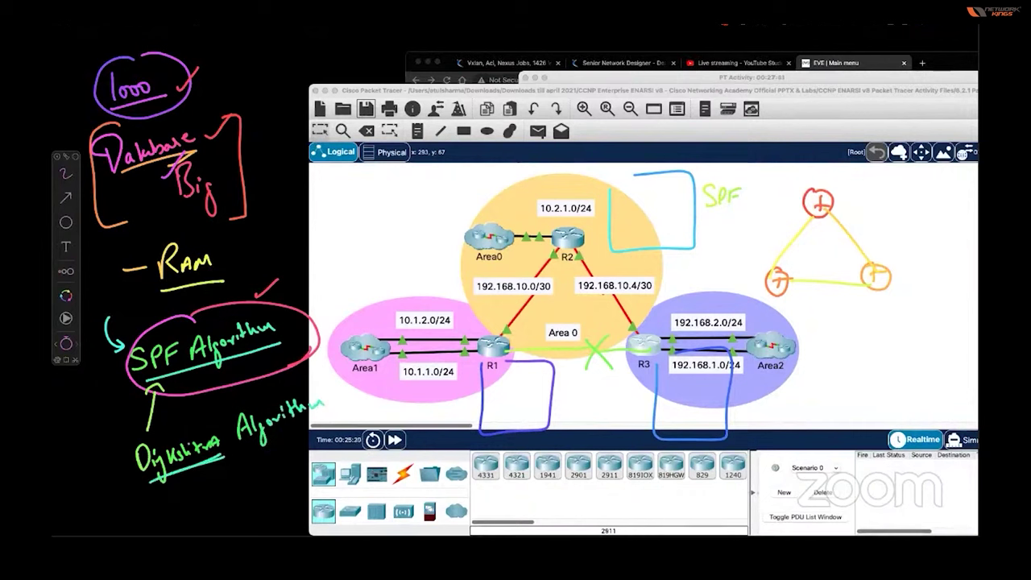
drag(190, 422, 142, 487)
mouse_move(189, 423)
mouse_down()
mouse_move(231, 435)
mouse_move(171, 490)
mouse_up()
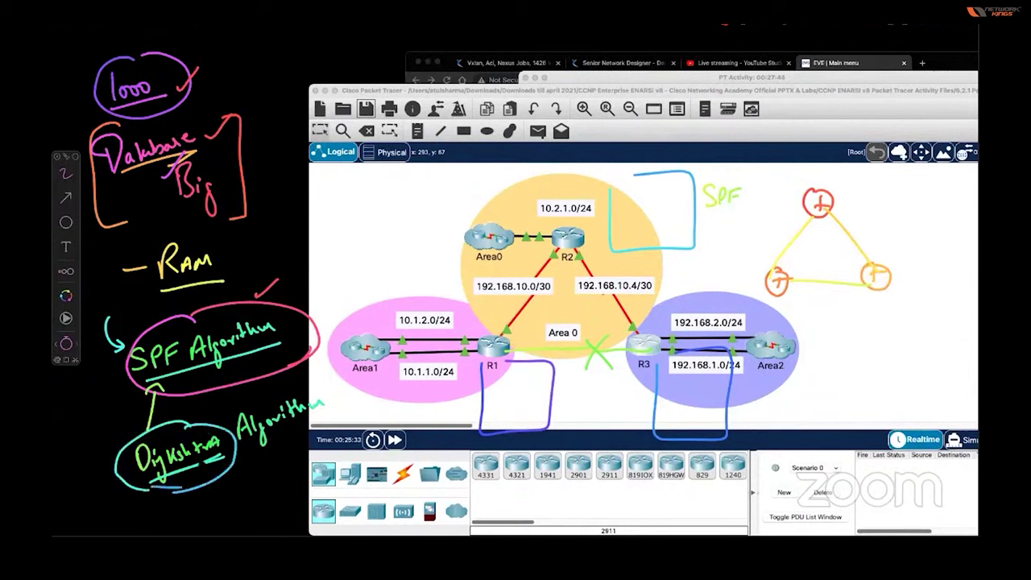
mouse_move(109, 410)
mouse_down()
mouse_move(126, 435)
mouse_move(130, 425)
mouse_up()
Write and underline a name beside the 1000 note.
mouse_move(214, 45)
mouse_down()
mouse_move(225, 69)
mouse_move(270, 65)
mouse_up()
drag(280, 49, 295, 46)
drag(288, 48, 289, 65)
mouse_move(301, 55)
mouse_down()
mouse_move(345, 56)
mouse_move(350, 79)
mouse_up()
drag(225, 71, 353, 69)
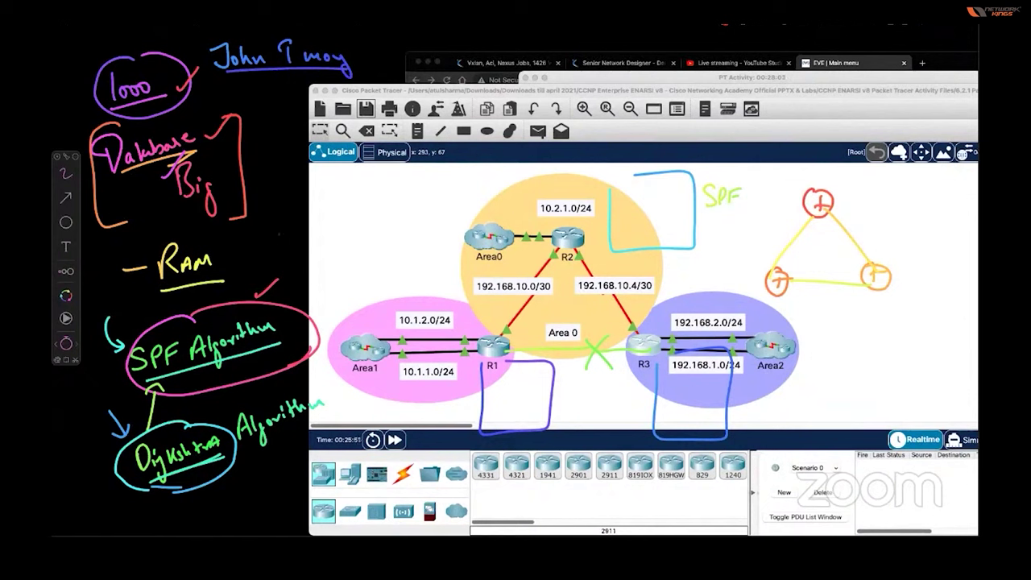
Sketch database entries near R1, R2 and R3, add CPU by RAM, then erase all annotations.
mouse_move(503, 371)
mouse_down()
mouse_move(508, 411)
mouse_move(529, 424)
mouse_up()
drag(674, 388, 683, 405)
drag(672, 417, 689, 425)
drag(638, 205, 659, 217)
drag(636, 222, 663, 237)
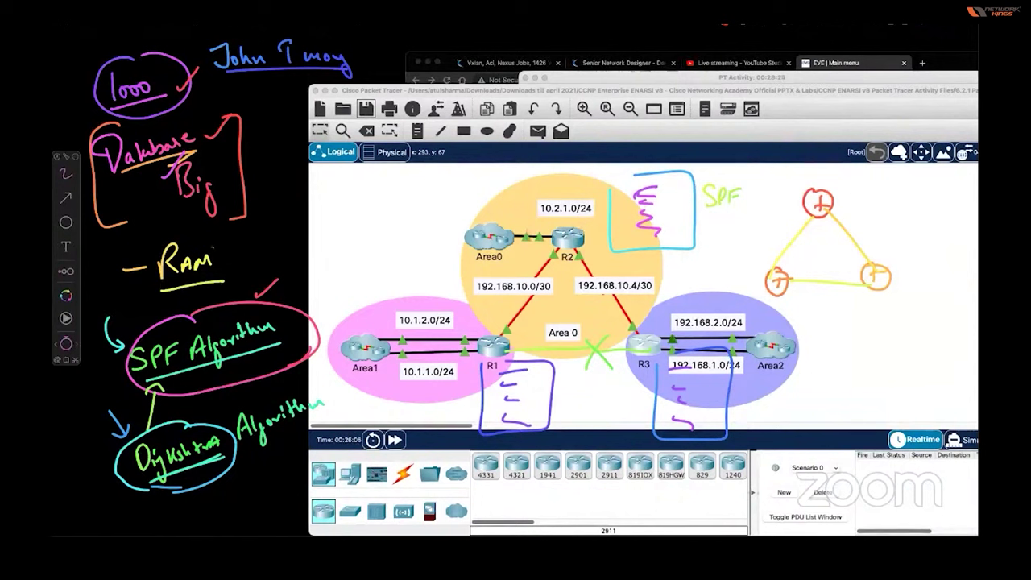
mouse_move(235, 237)
mouse_down()
mouse_move(227, 272)
mouse_move(261, 248)
mouse_up()
drag(276, 241, 286, 233)
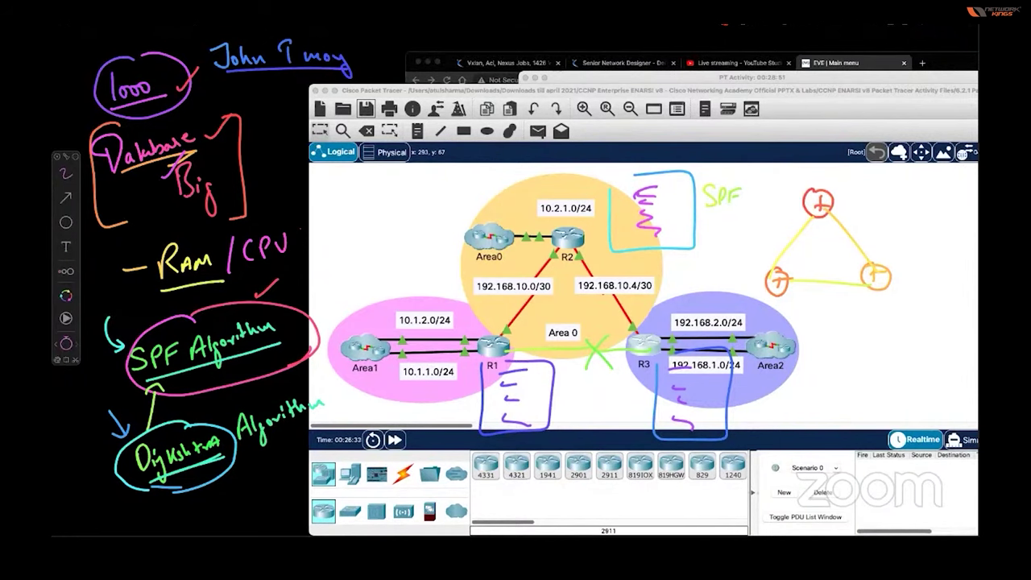
key(Escape)
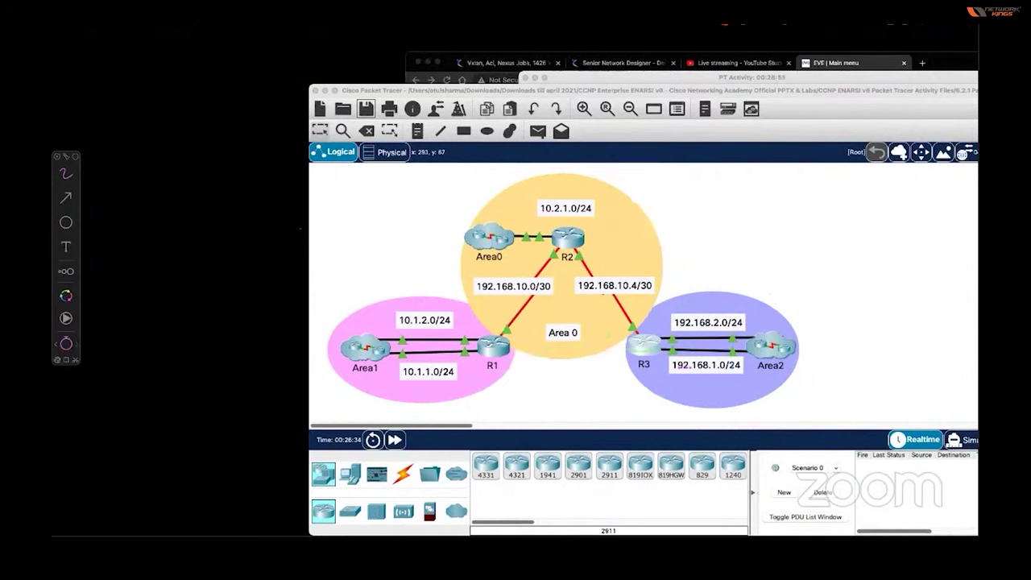
Shift the window right and write 'To Reduce LSA Flooding' and 'To Reduce LSDB size' notes.
drag(431, 91, 530, 91)
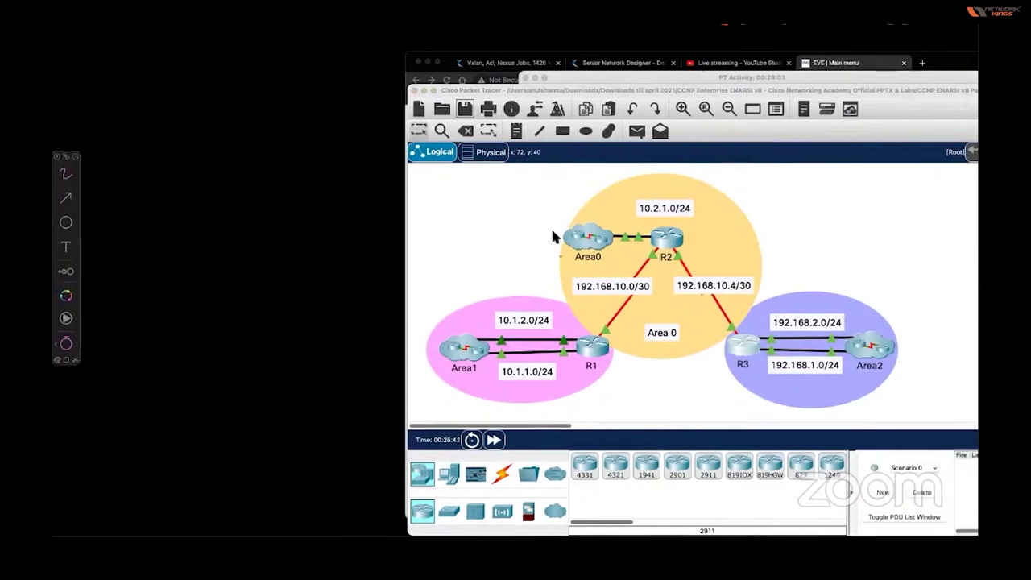
mouse_move(117, 118)
mouse_down()
mouse_move(208, 111)
mouse_move(210, 120)
mouse_move(324, 121)
mouse_move(345, 102)
mouse_move(345, 113)
mouse_move(400, 114)
mouse_move(393, 138)
mouse_up()
mouse_move(124, 166)
mouse_down()
mouse_move(166, 155)
mouse_move(176, 165)
mouse_move(203, 158)
mouse_move(207, 172)
mouse_move(228, 157)
mouse_move(228, 169)
mouse_move(299, 172)
mouse_move(308, 163)
mouse_move(347, 170)
mouse_move(350, 160)
mouse_move(326, 209)
mouse_up()
drag(332, 199, 341, 216)
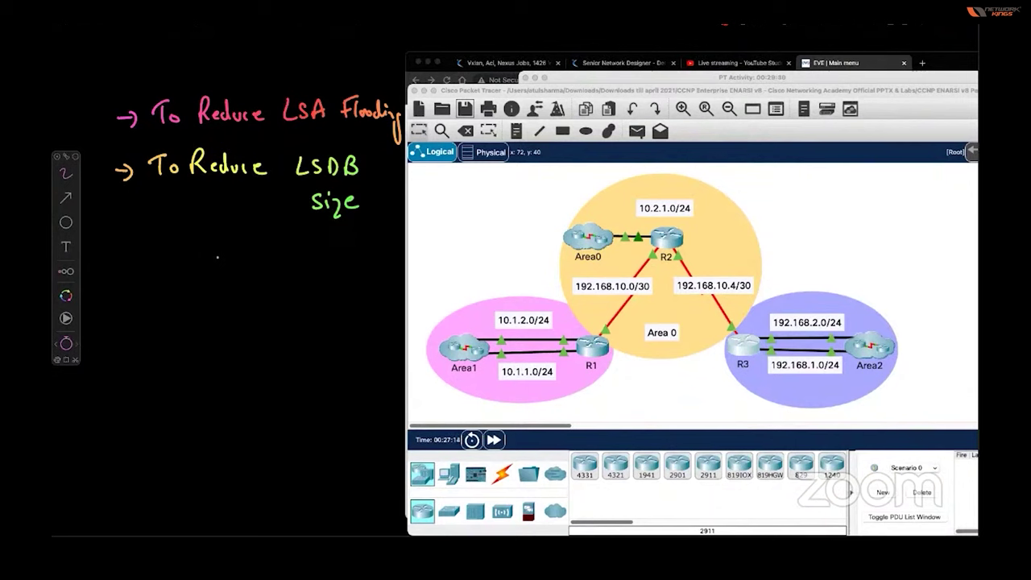
mouse_move(110, 254)
mouse_down()
mouse_move(121, 267)
mouse_move(142, 265)
mouse_up()
Add the Cisco '50-60 per Area' and 100 notes, bracket both reasons, then erase the notes.
mouse_move(165, 250)
mouse_down()
mouse_move(171, 269)
mouse_move(186, 269)
mouse_up()
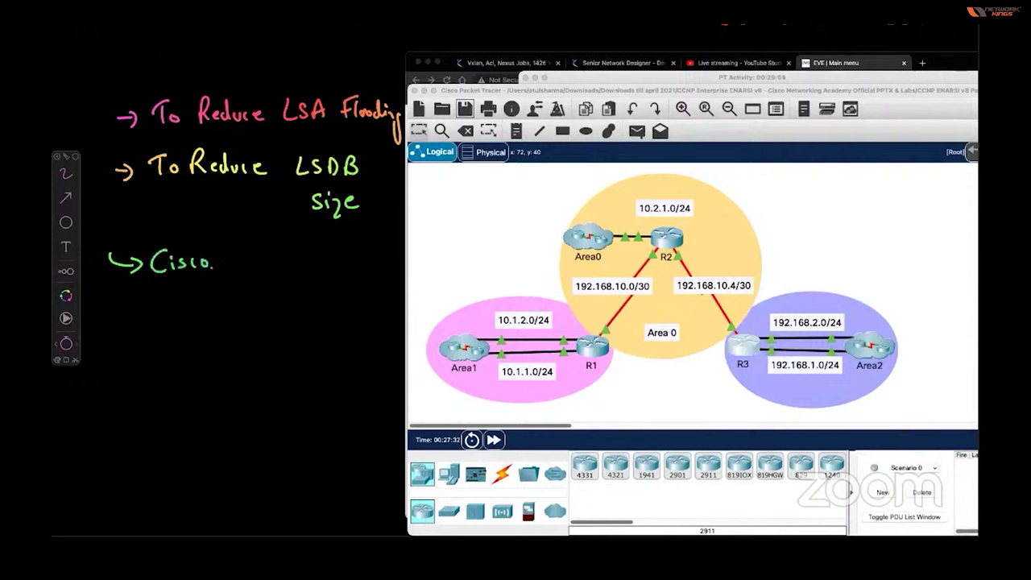
mouse_move(197, 278)
mouse_down()
mouse_move(211, 301)
mouse_move(232, 298)
mouse_move(247, 279)
mouse_up()
drag(256, 283, 300, 279)
mouse_move(237, 305)
mouse_down()
mouse_move(325, 288)
mouse_move(330, 270)
mouse_move(404, 255)
mouse_up()
drag(330, 285, 406, 259)
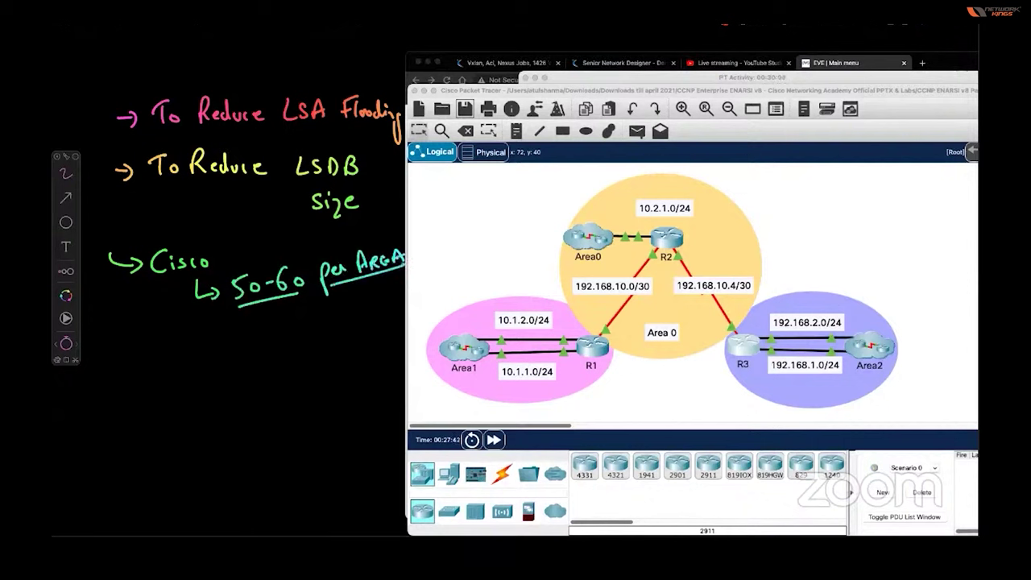
mouse_move(196, 286)
mouse_down()
mouse_move(249, 339)
mouse_move(271, 328)
mouse_up()
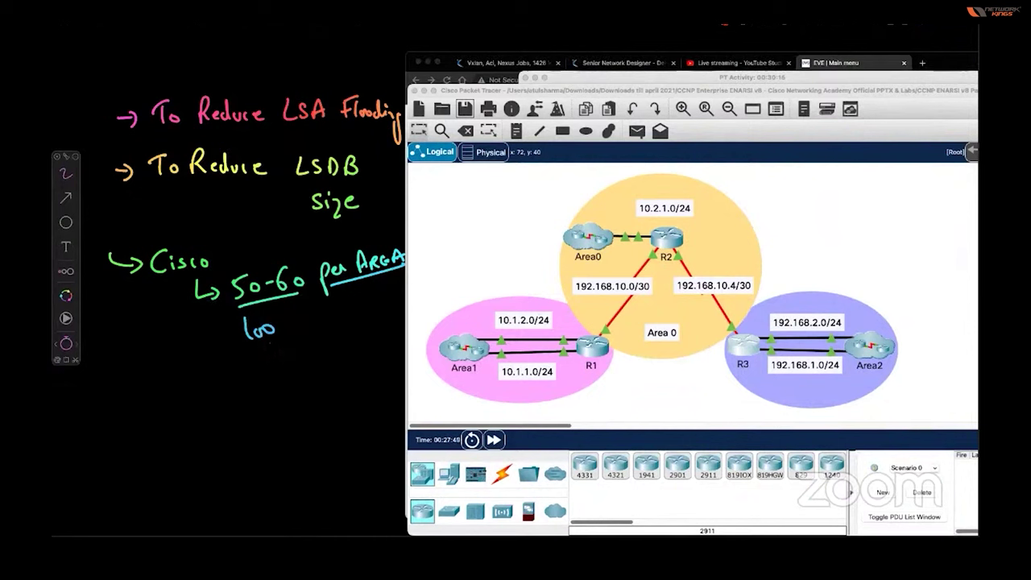
drag(249, 340, 283, 336)
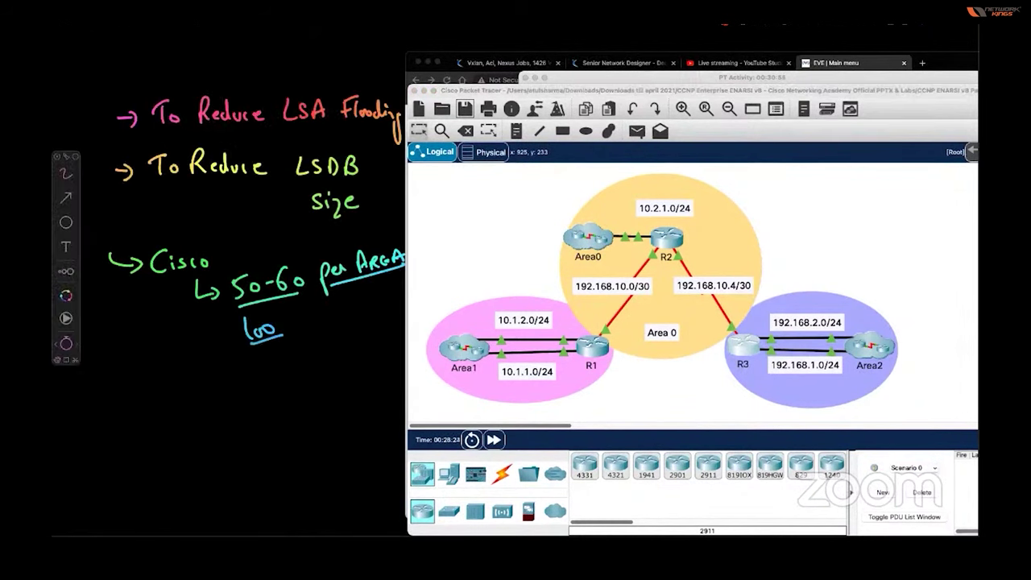
mouse_move(134, 80)
mouse_down()
mouse_move(103, 81)
mouse_move(98, 193)
mouse_up()
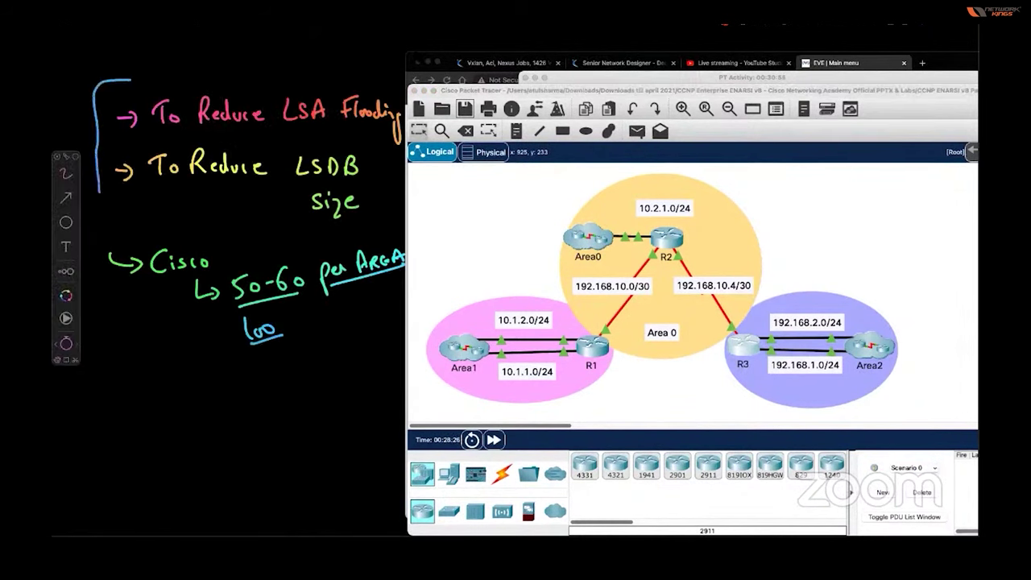
key(Escape)
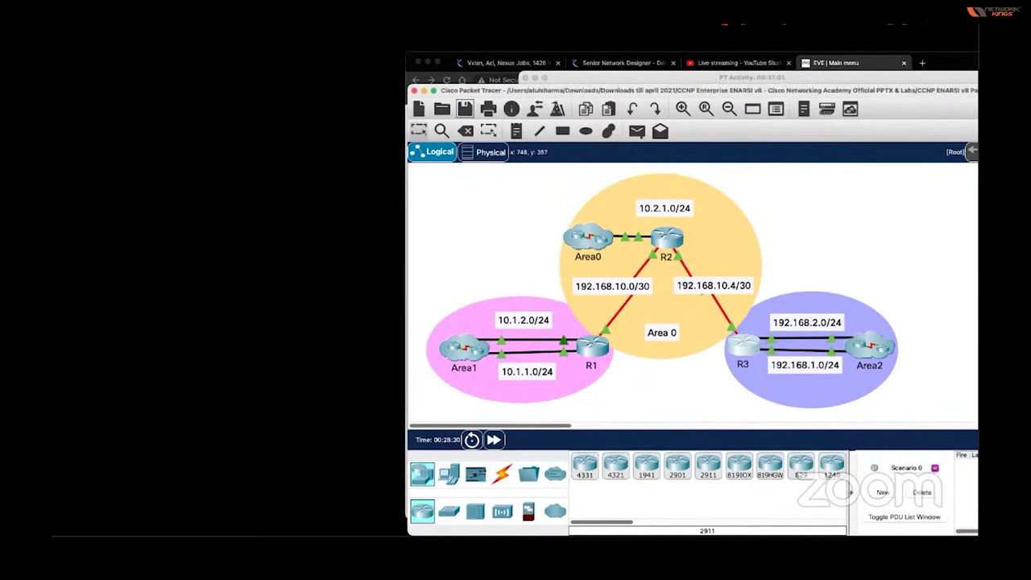
Scroll the activity instructions to the show ip ospf database command, then return to the topology.
drag(819, 93, 619, 75)
click(689, 75)
scroll(606, 388, down, 2)
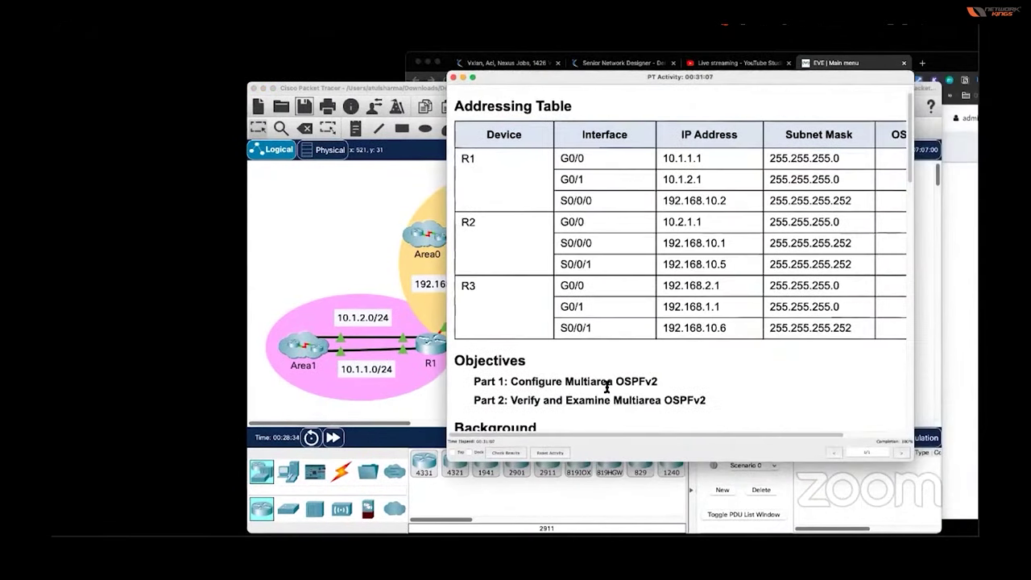
scroll(607, 386, down, 3)
scroll(607, 382, down, 5)
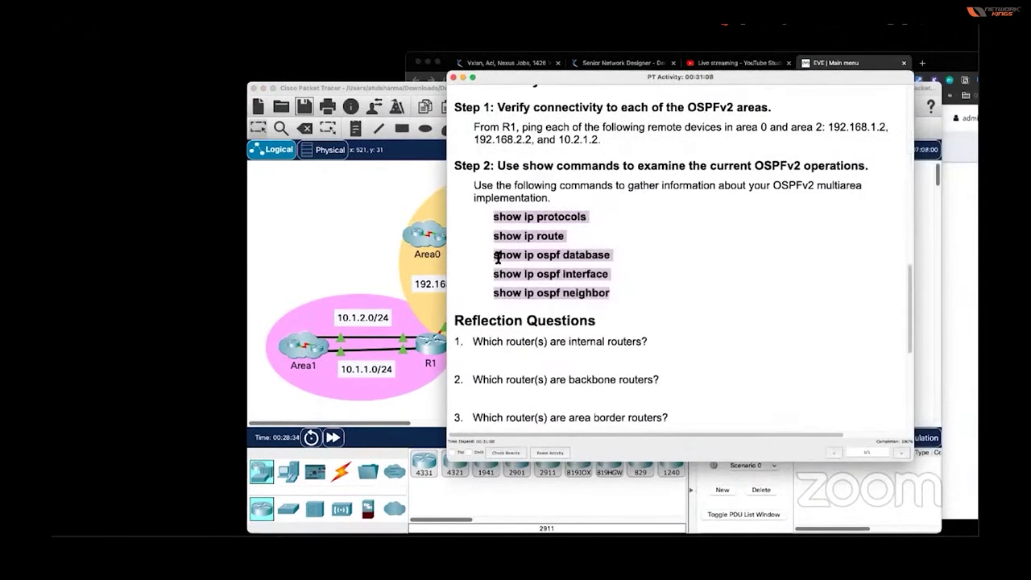
drag(495, 256, 617, 257)
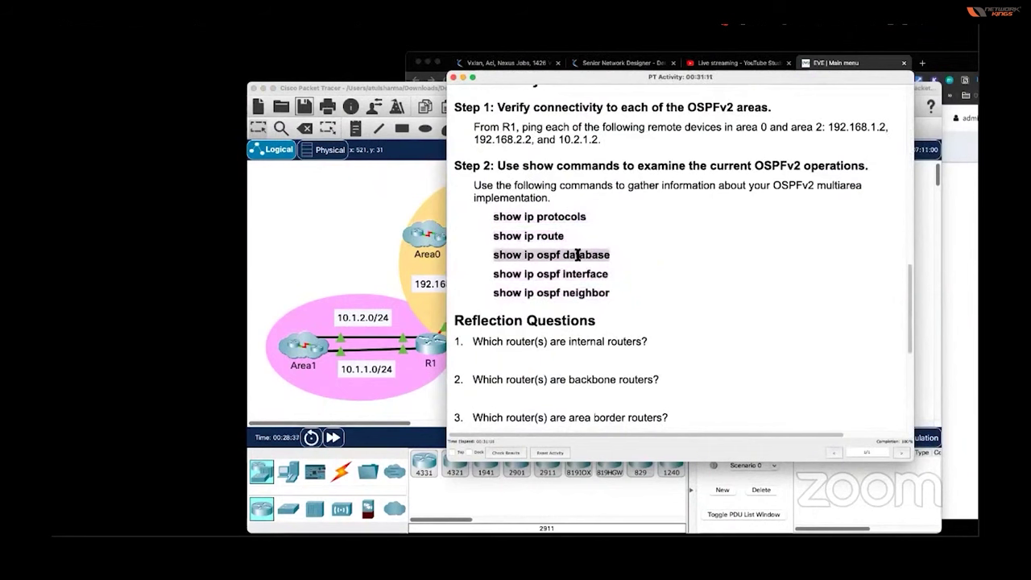
click(354, 275)
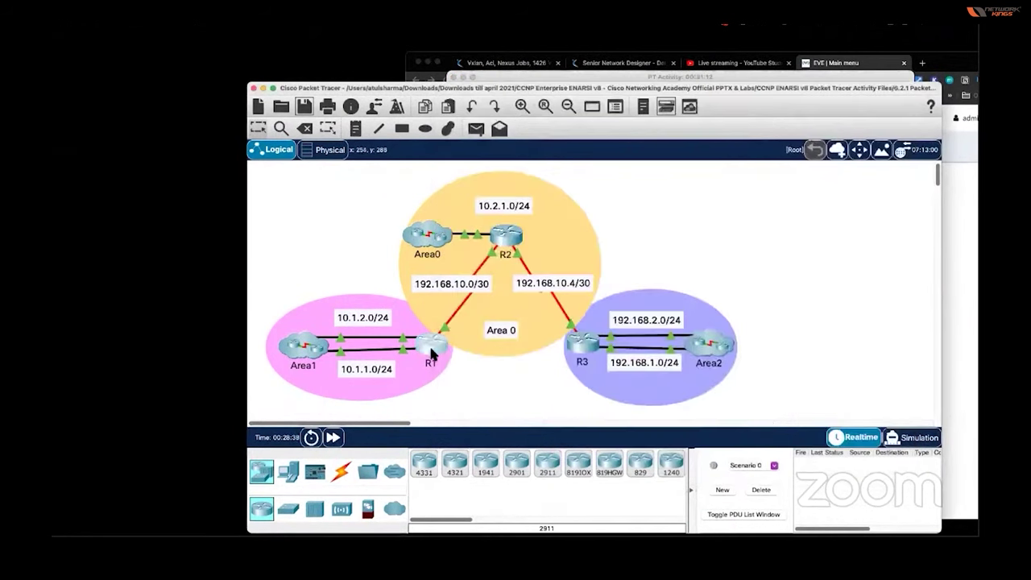
In R1's CLI, run show ip ospf interface.
click(432, 353)
key(space)
key(Return)
text(show ip os)
key(Tab)
text(on)
key(Tab)
text(in)
key(Tab)
key(Return)
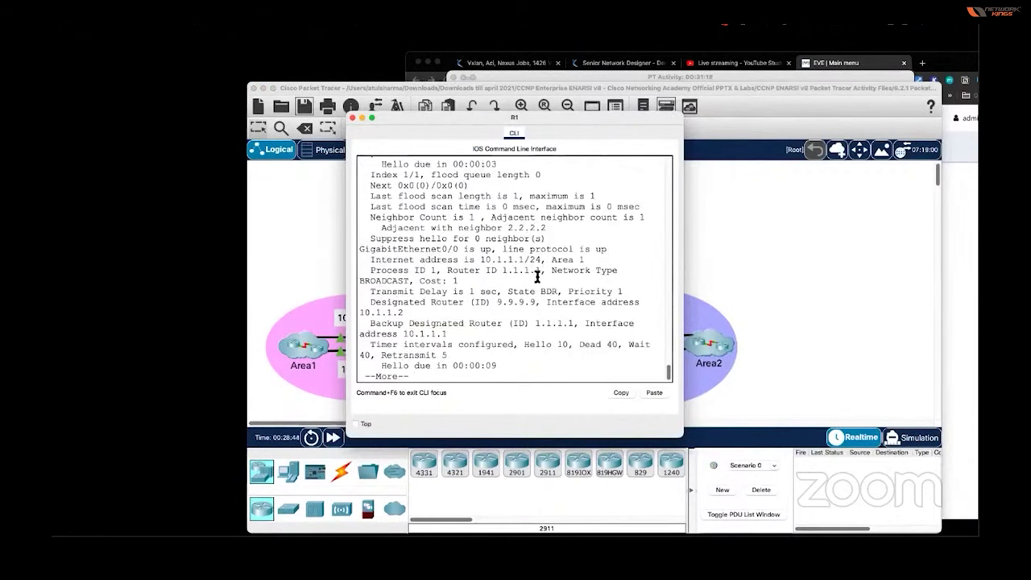
key(space)
Move the R1 window right and rerun show ip ospf interface to the end.
double_click(597, 116)
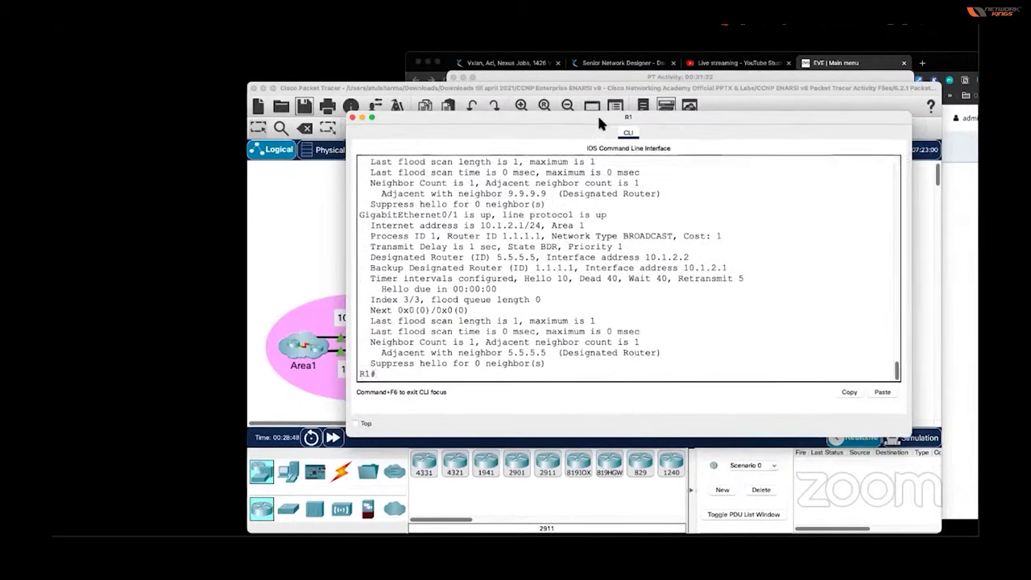
drag(597, 112, 673, 114)
drag(744, 126, 916, 131)
key(Return)
key(Return)
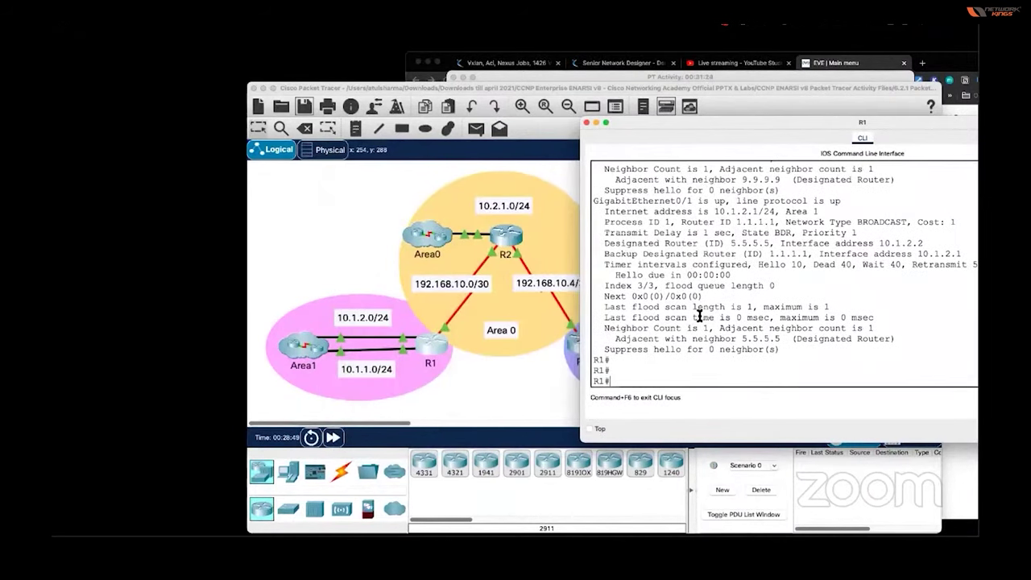
key(Up)
key(Return)
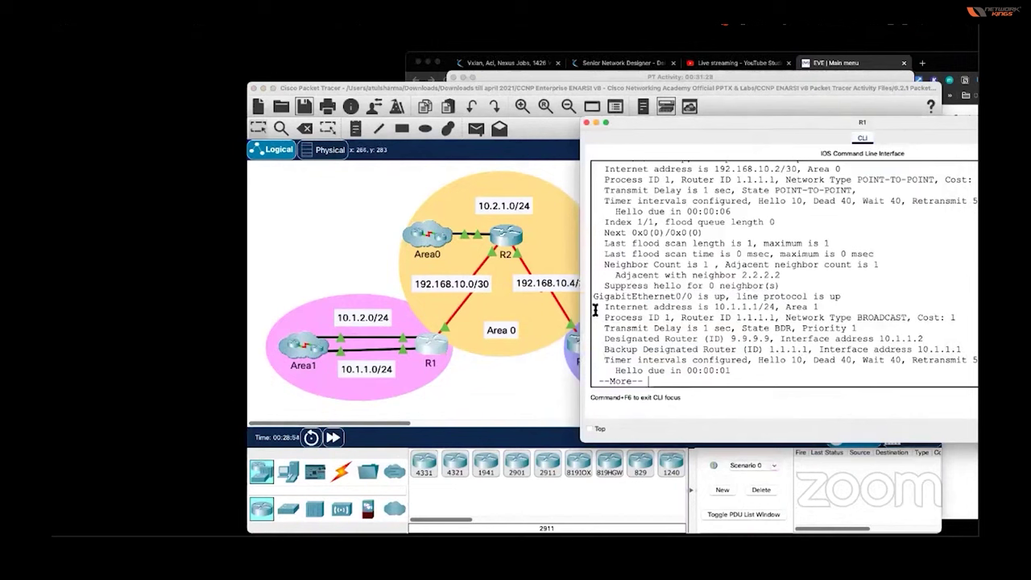
key(space)
Highlight the show ip ospf interface command line, then scroll back to the output's end.
scroll(683, 310, up, 10)
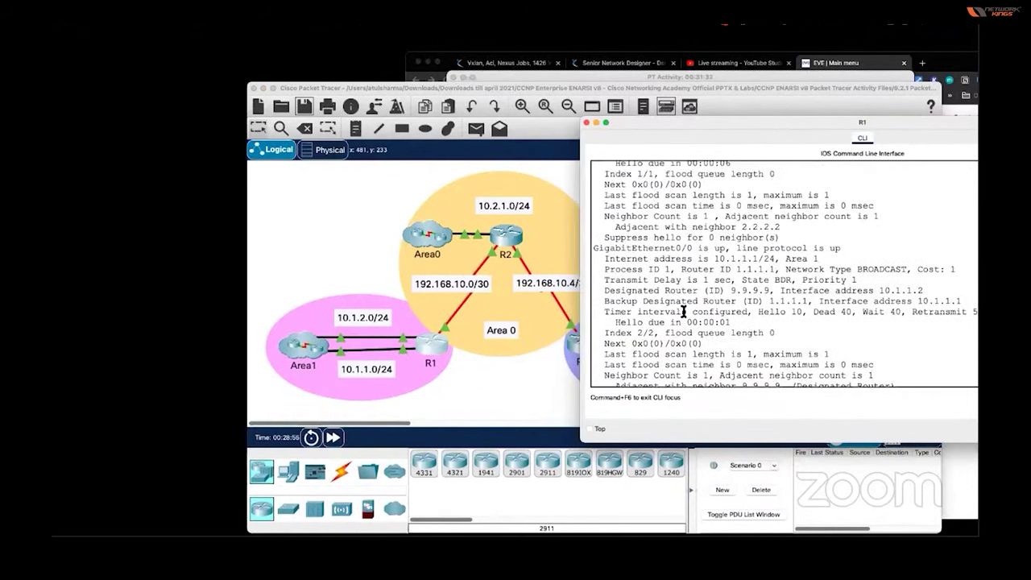
scroll(683, 310, up, 1)
drag(610, 294, 733, 295)
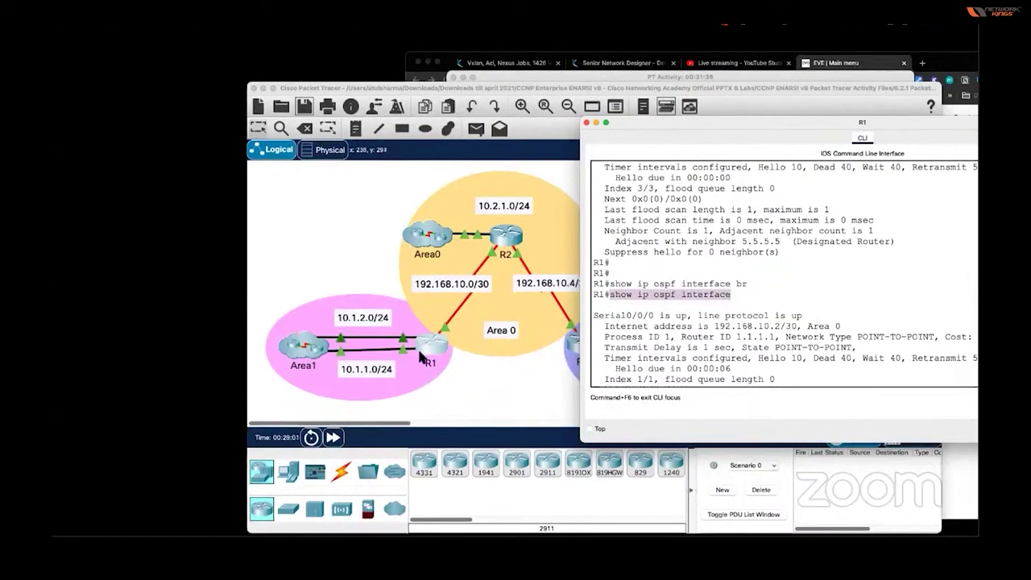
key(super+shift+a)
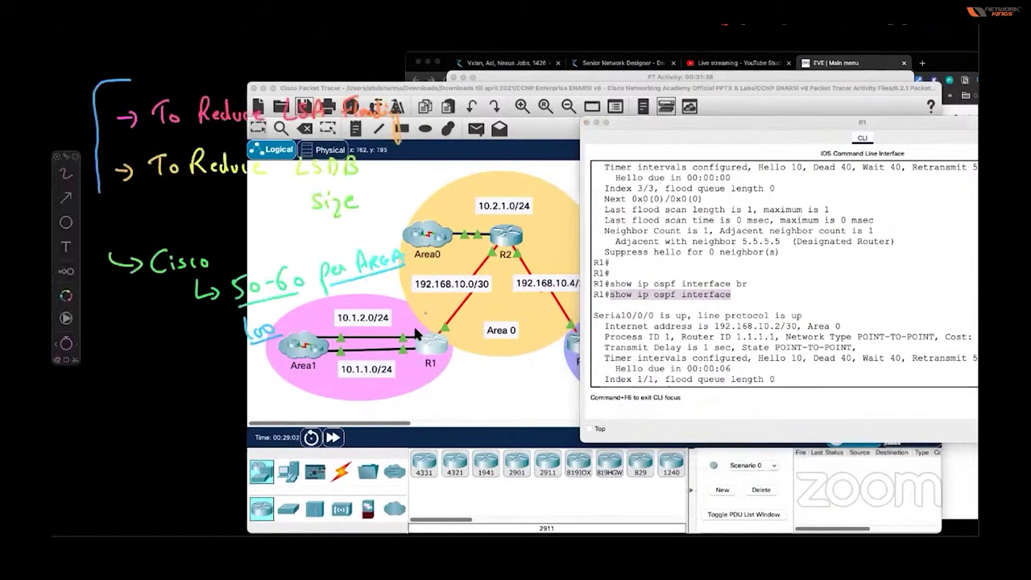
key(super+shift+a)
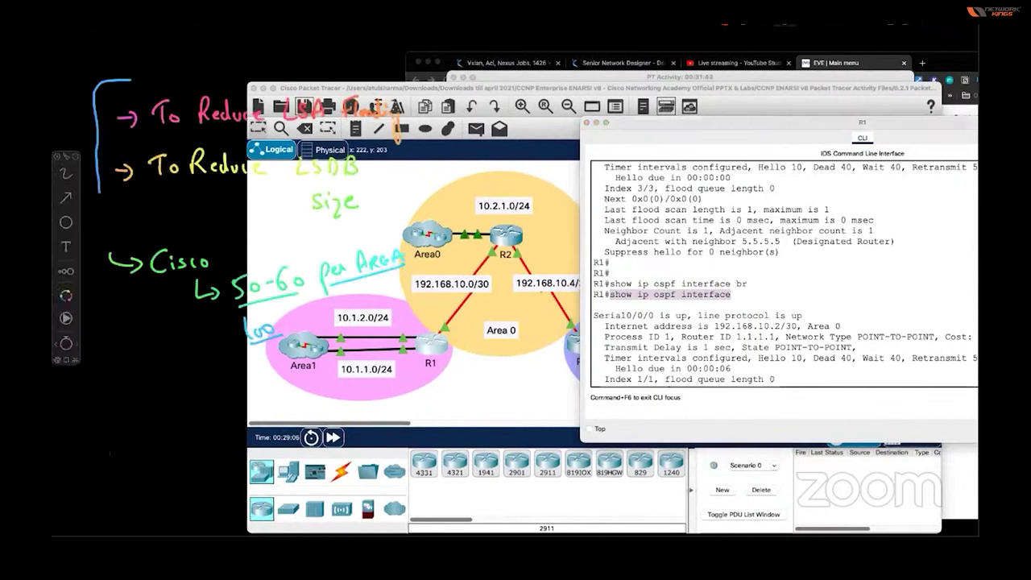
click(671, 335)
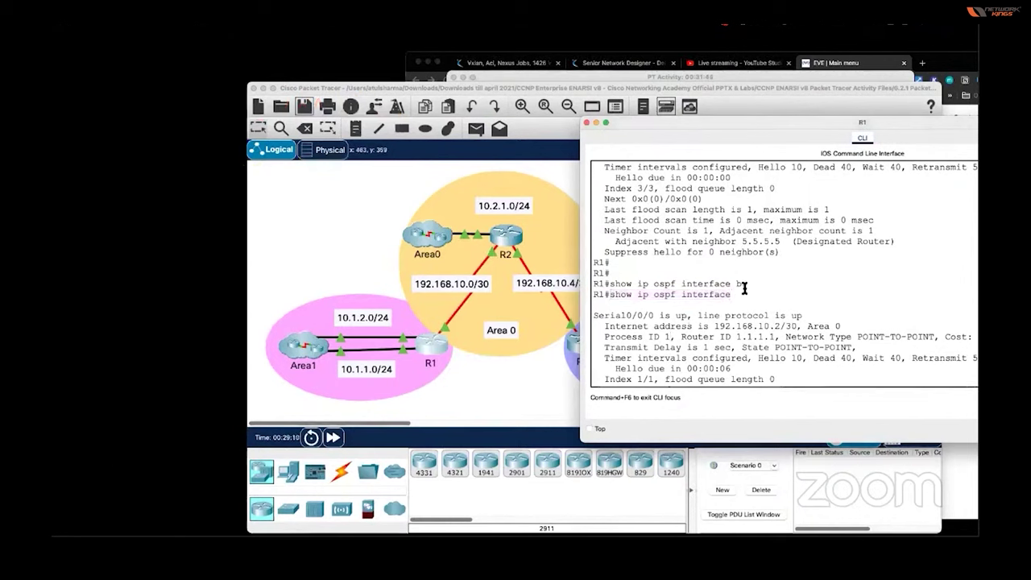
drag(744, 294, 601, 295)
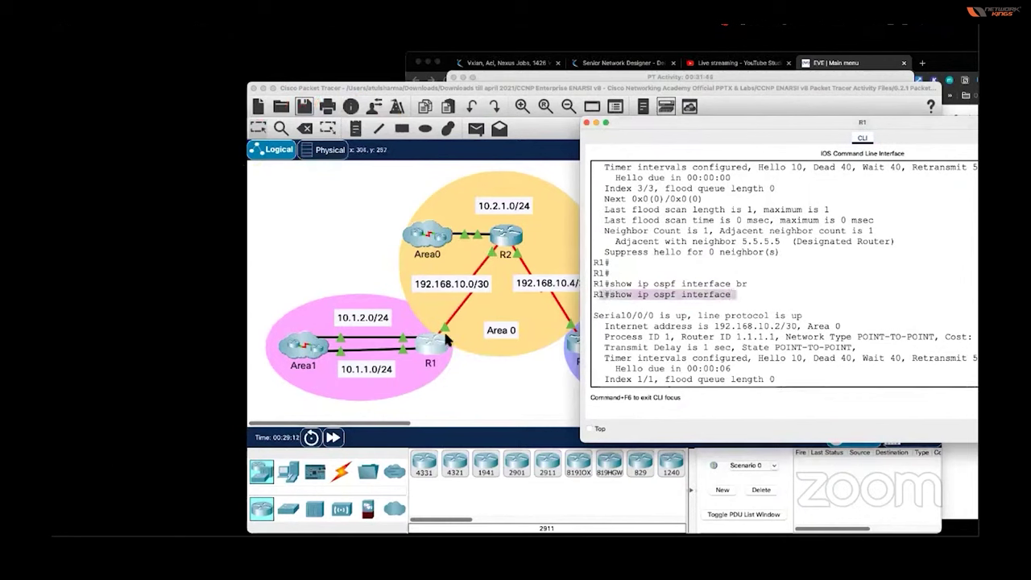
click(719, 352)
scroll(719, 352, down, 5)
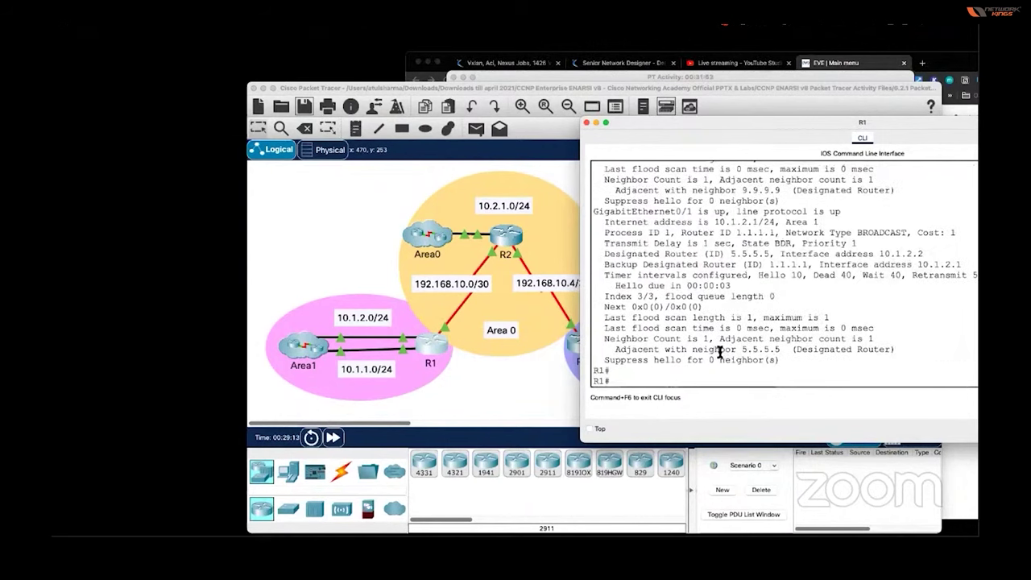
Show R1's running-config and highlight its three OSPF network statements.
text(show run)
key(Tab)
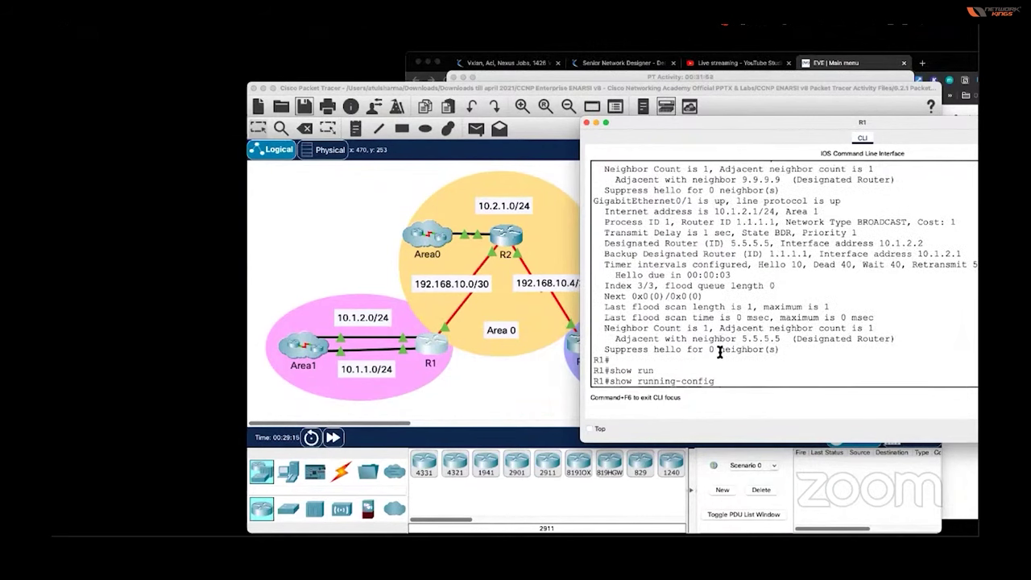
key(Return)
key(space)
key(space)
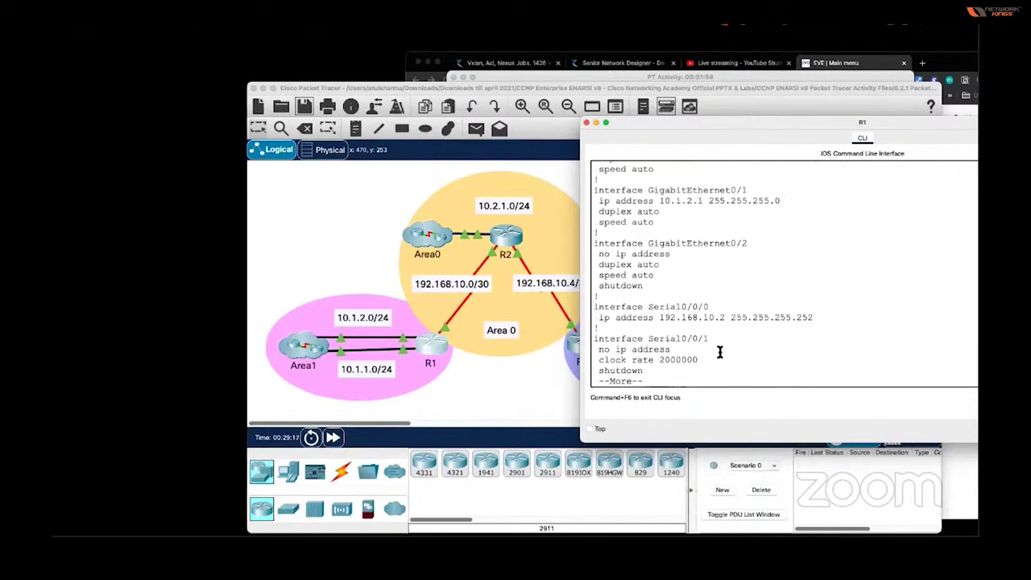
key(space)
drag(598, 233, 777, 253)
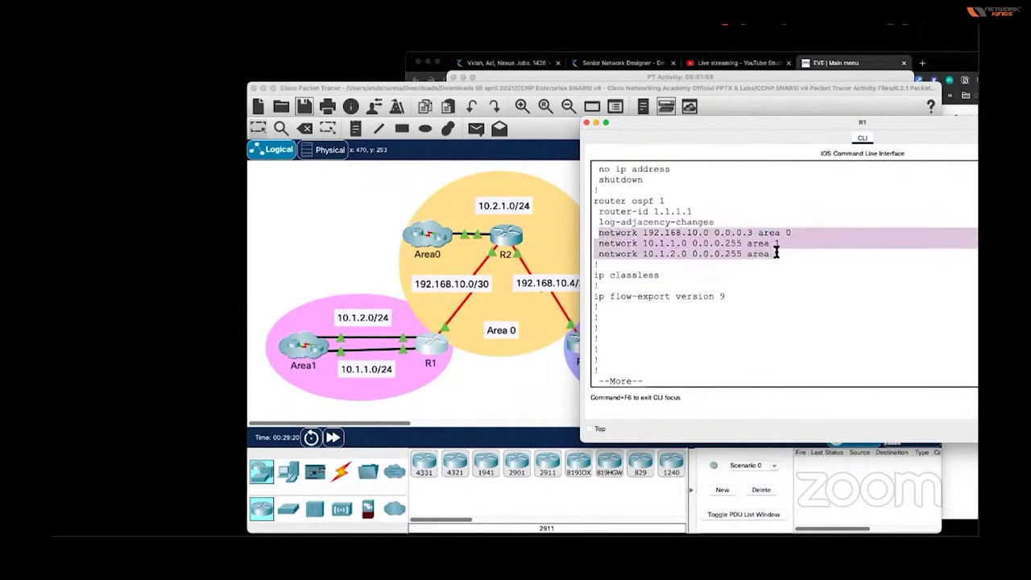
key(space)
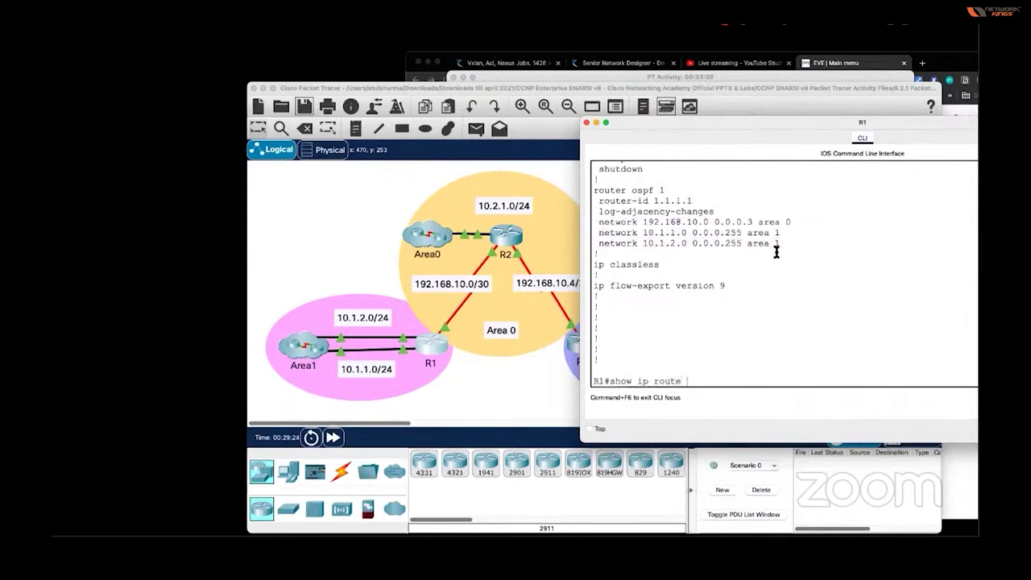
Run show ip route connected, highlighting GigabitEthernet0/0, GigabitEthernet0/1 and Serial0/0/0.
text(show ip route co)
key(Tab)
key(Return)
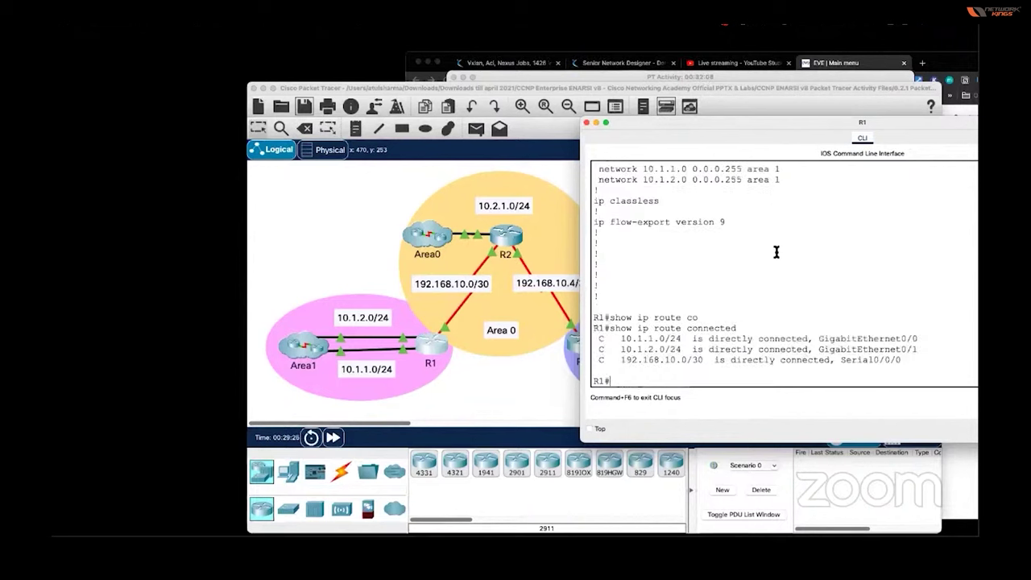
drag(815, 339, 919, 339)
drag(817, 349, 919, 349)
drag(836, 360, 909, 362)
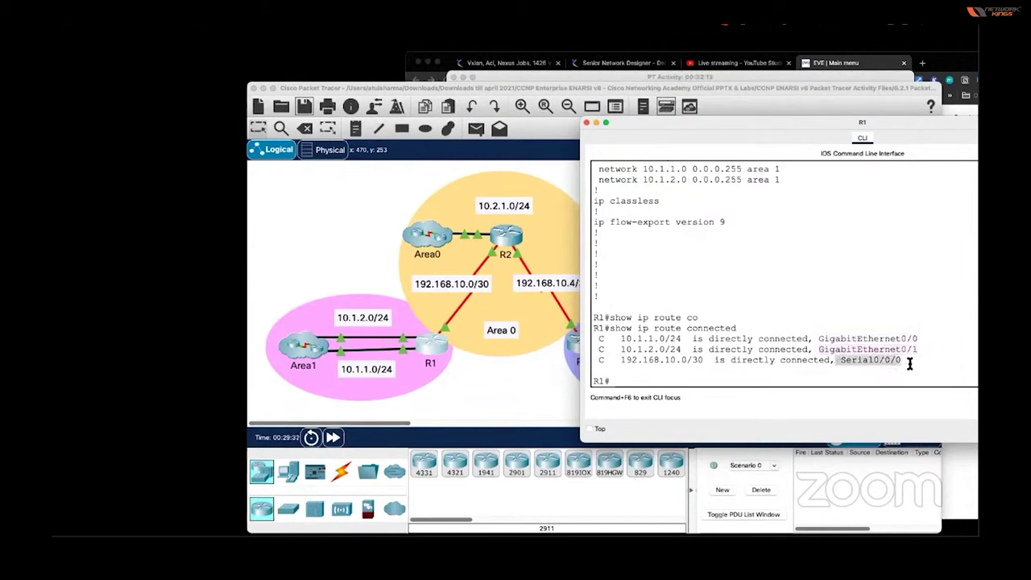
scroll(679, 295, up, 5)
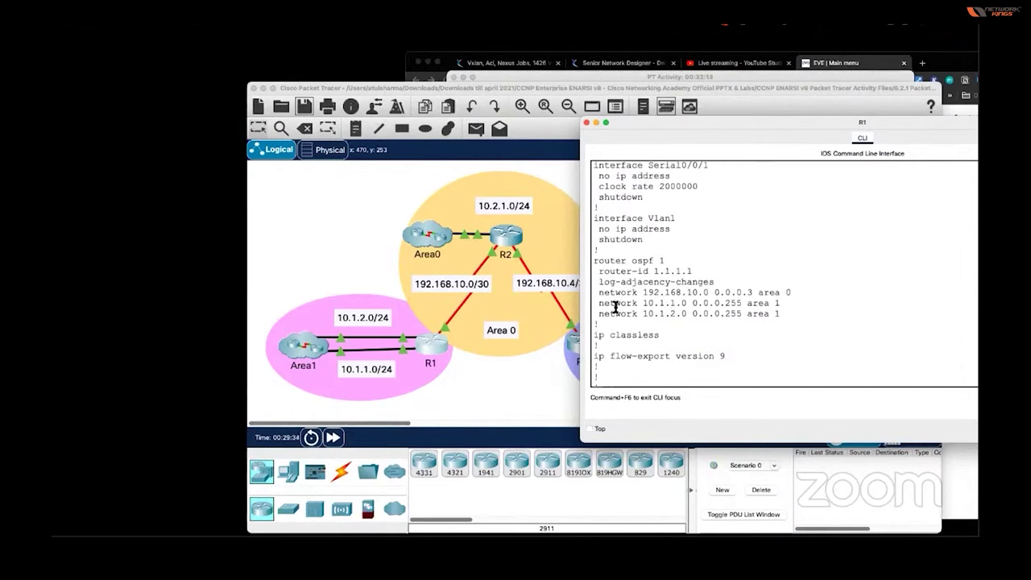
drag(596, 296, 783, 318)
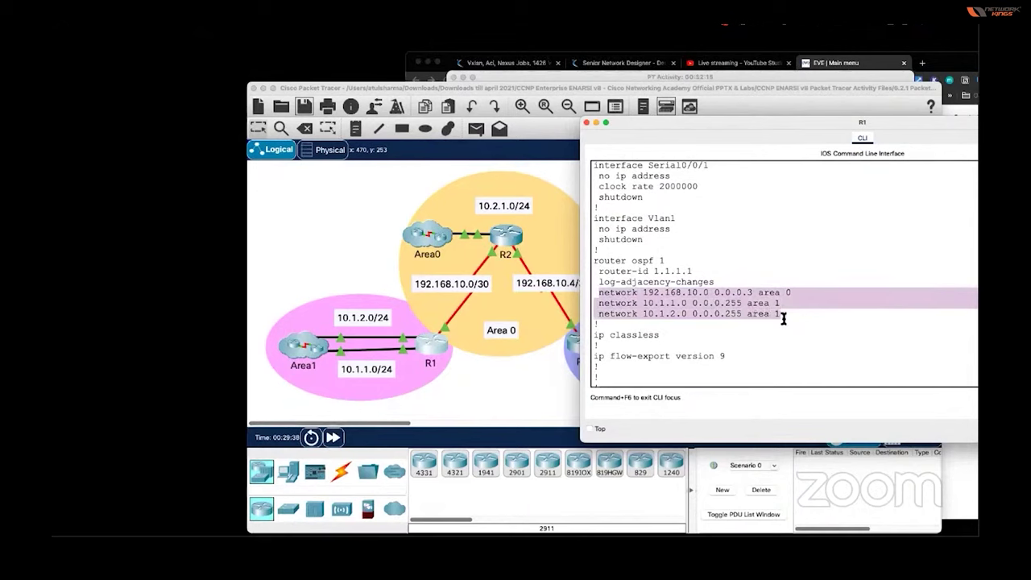
Rerun show ip ospf interface and highlight Serial0/0/0 and other interface entries.
key(Return)
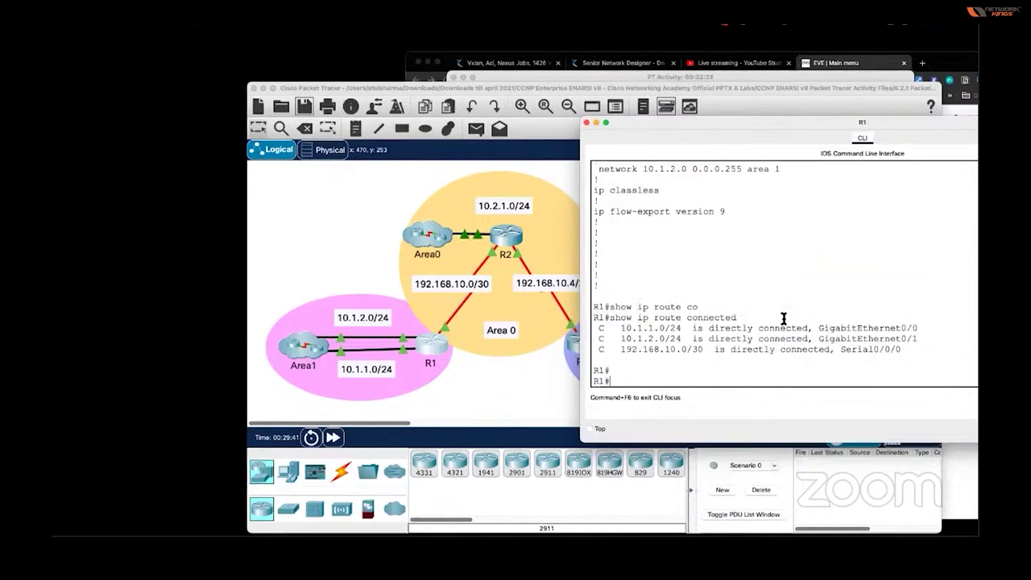
key(Up)
key(Up)
key(Up)
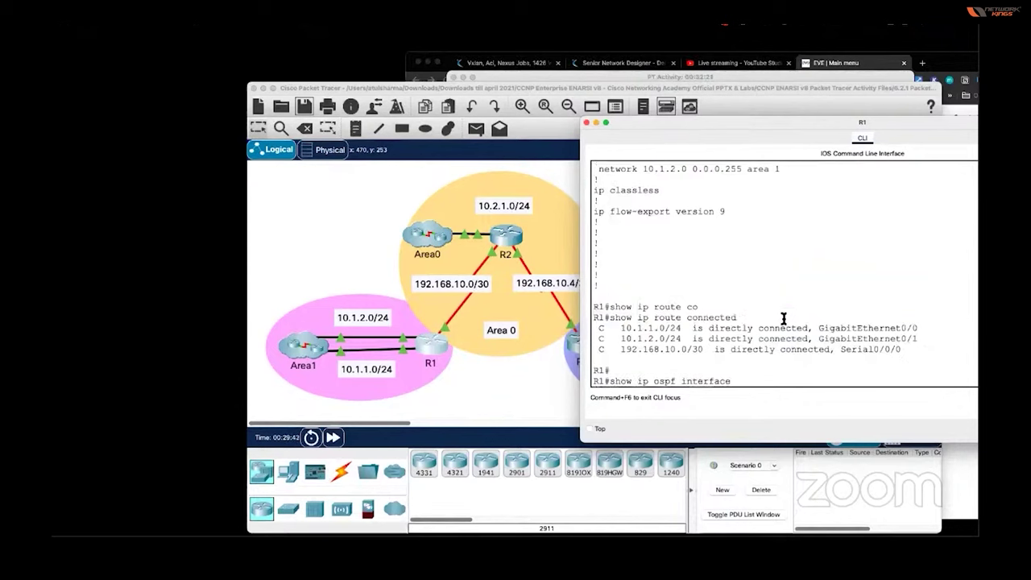
key(Return)
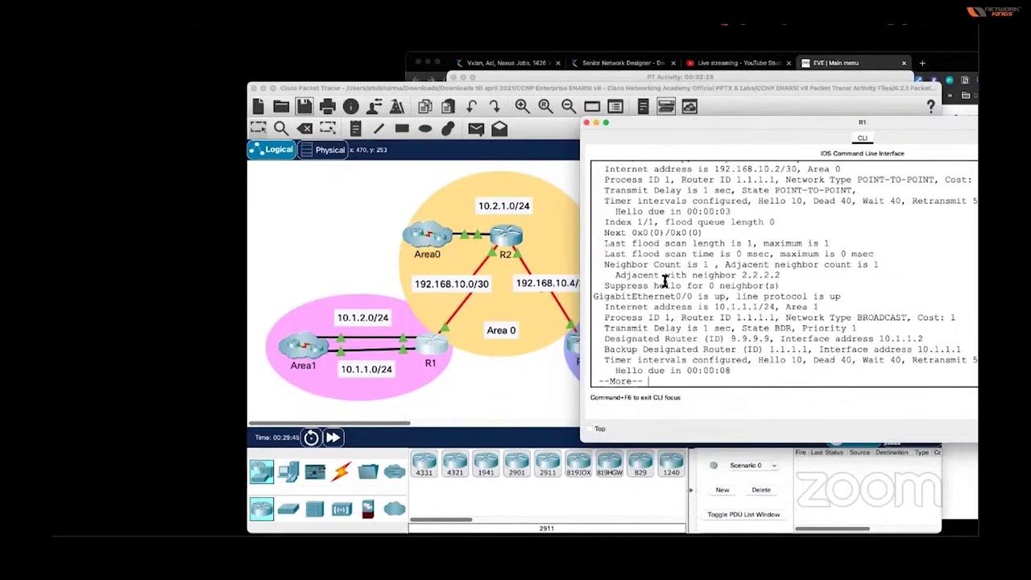
scroll(657, 233, up, 5)
drag(658, 233, 594, 233)
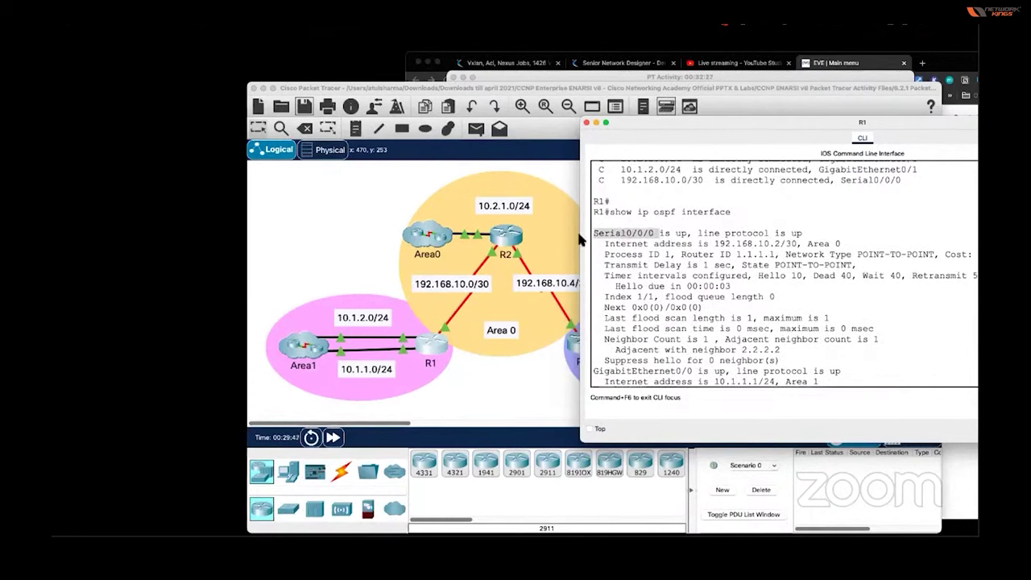
click(839, 181)
drag(857, 181, 917, 181)
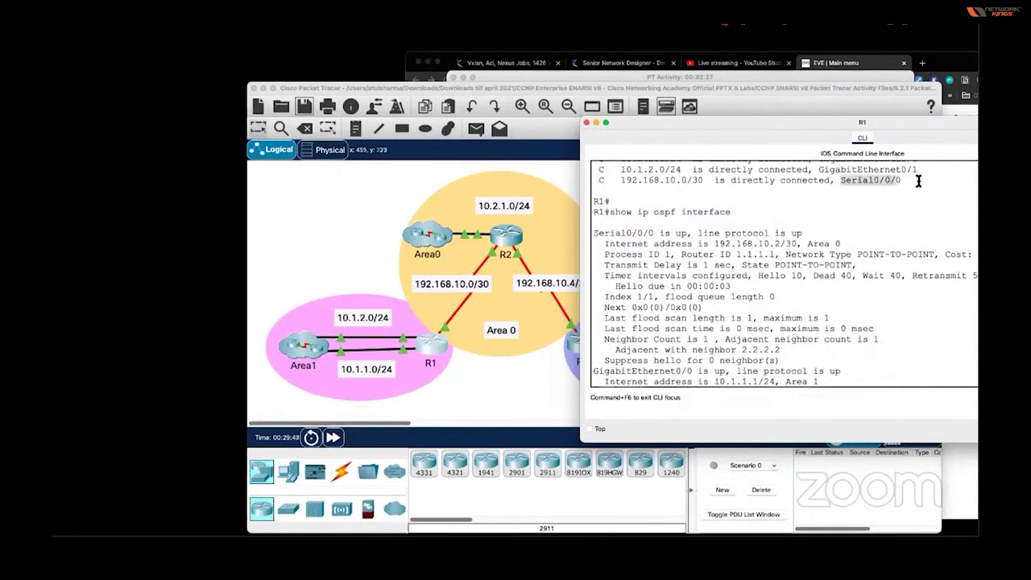
scroll(691, 294, down, 3)
drag(698, 341, 593, 340)
scroll(725, 282, up, 3)
mouse_move(815, 203)
mouse_down()
mouse_move(916, 203)
mouse_move(818, 193)
mouse_up()
scroll(805, 288, down, 3)
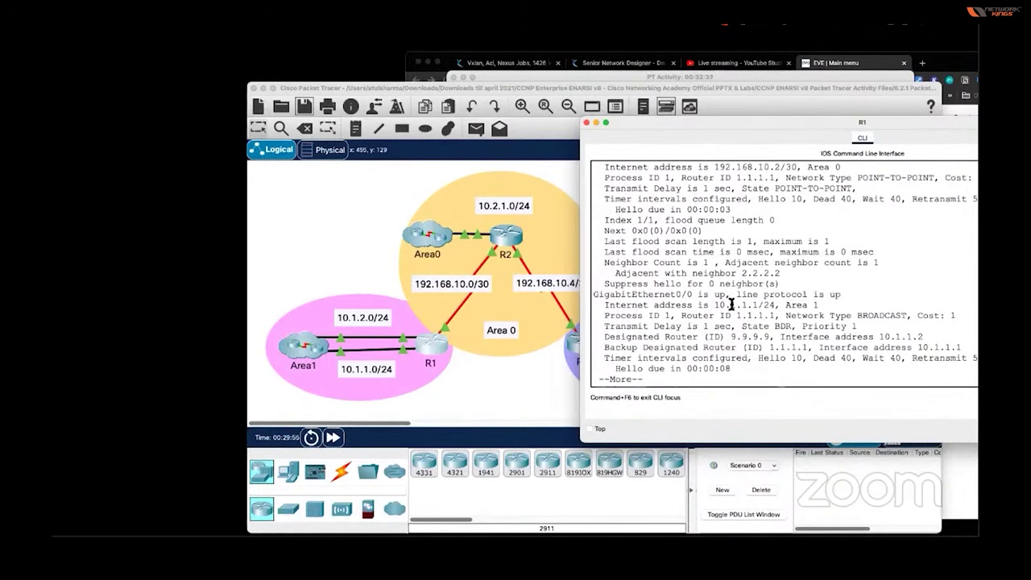
key(space)
Highlight GigabitEthernet0/1, then mark R1's Area 1 and Area 0 links with ticks, arrows and 'hello'.
drag(667, 222, 697, 226)
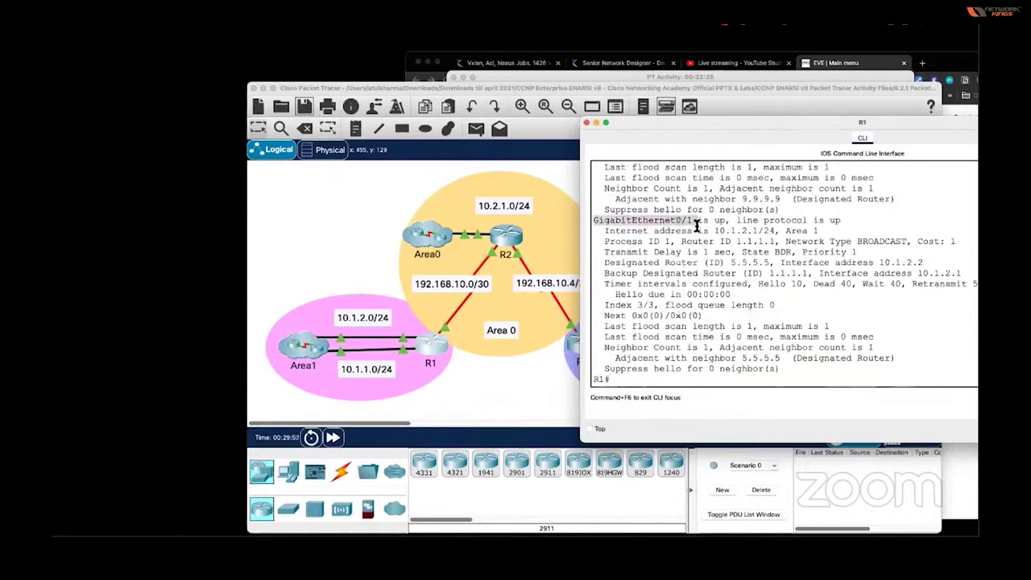
mouse_move(434, 316)
mouse_down()
mouse_move(448, 309)
mouse_move(416, 324)
mouse_move(416, 344)
mouse_up()
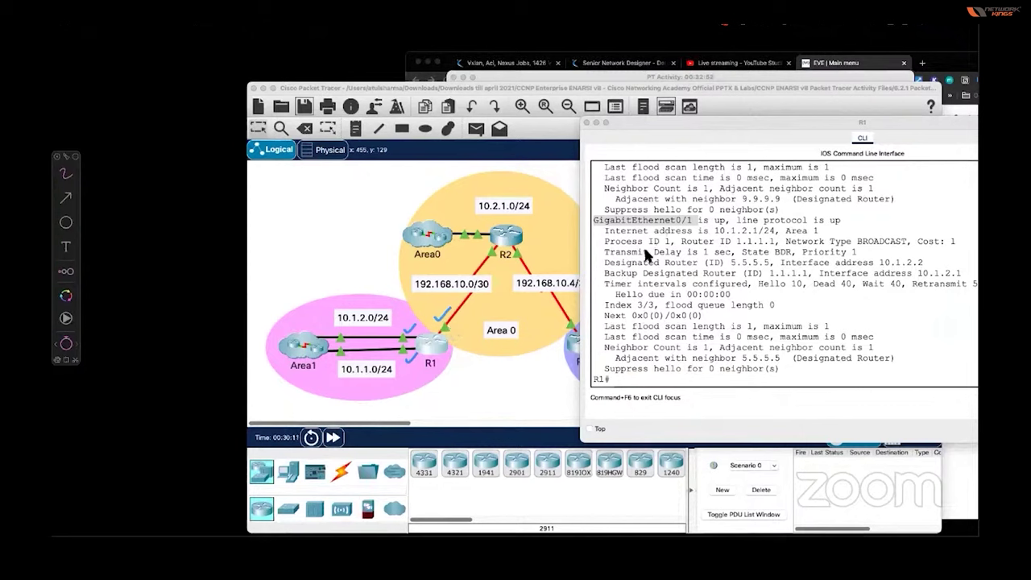
mouse_move(296, 264)
mouse_down()
mouse_move(356, 268)
mouse_move(419, 329)
mouse_up()
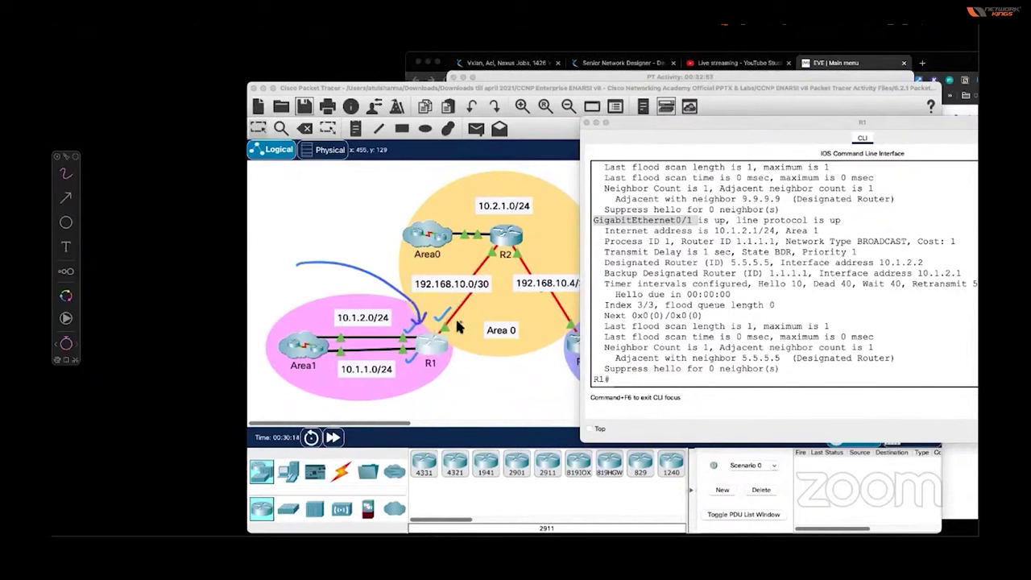
mouse_move(441, 346)
mouse_down()
mouse_move(471, 302)
mouse_move(481, 322)
mouse_up()
drag(347, 378, 417, 375)
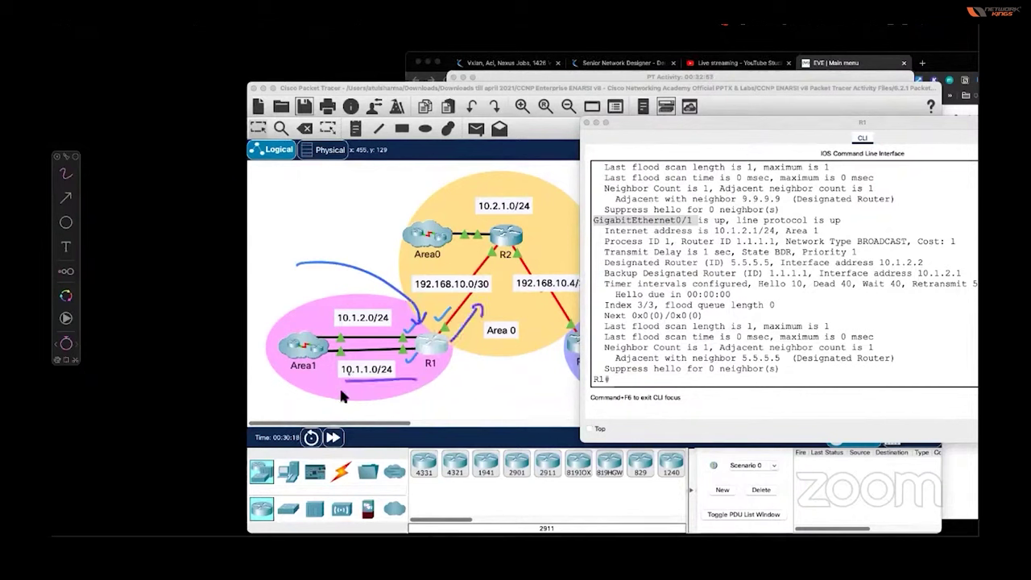
mouse_move(414, 333)
mouse_down()
mouse_move(373, 326)
mouse_move(411, 310)
mouse_up()
drag(384, 368, 416, 361)
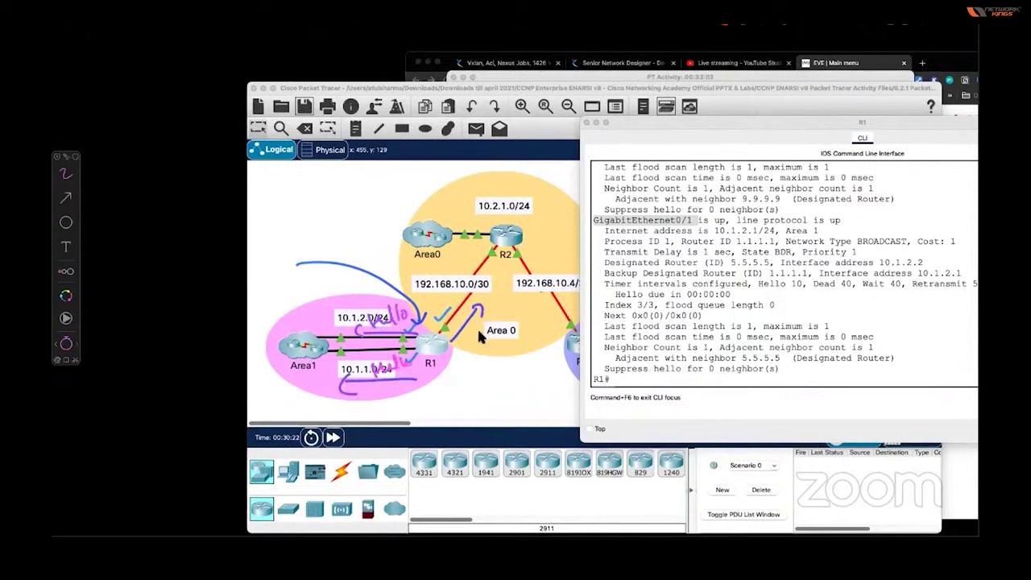
drag(472, 337, 496, 320)
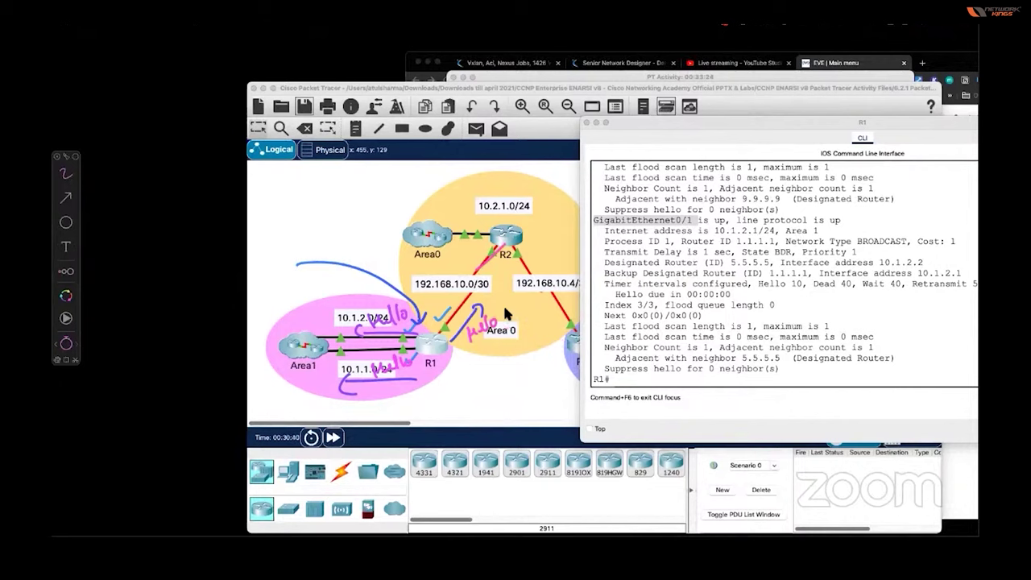
click(683, 342)
text(conf t)
key(Return)
key(Return)
key(Return)
key(Return)
text(router osp)
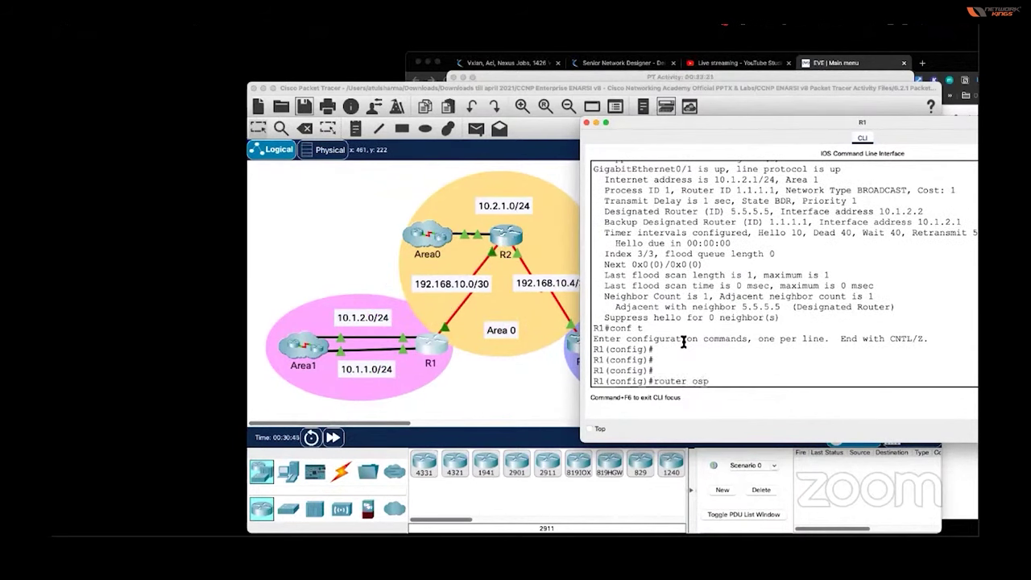
text(f 1)
key(Return)
key(Return)
text(net)
key(Tab)
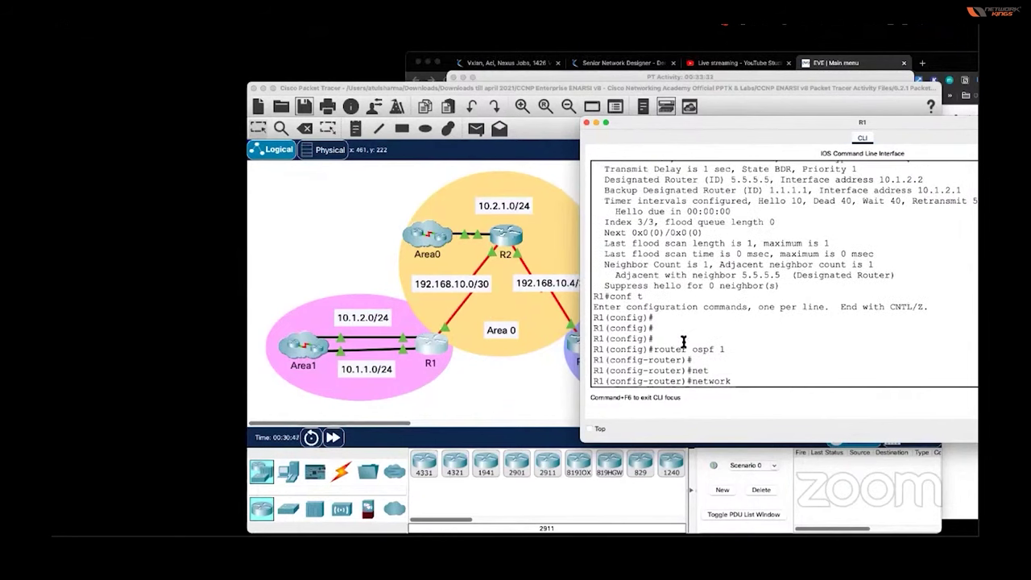
text(192.168.66.0 0.0.0.255 area 1)
key(Return)
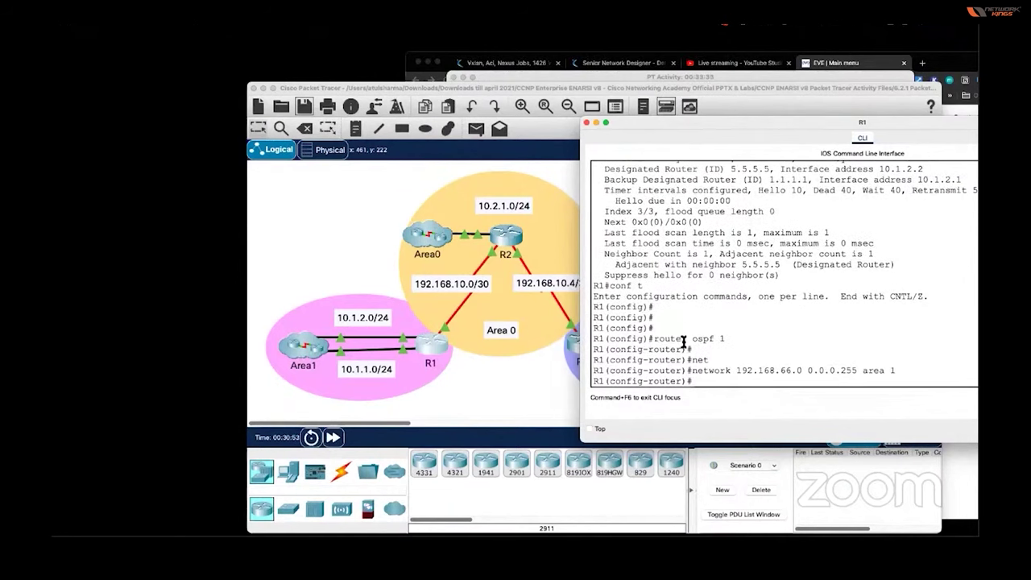
key(Up)
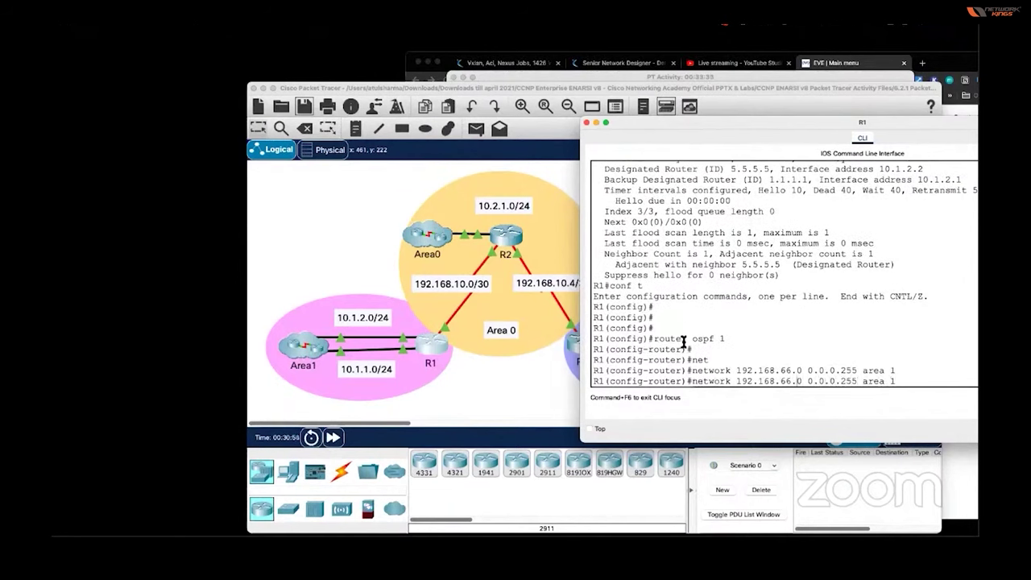
key(Left)
key(Left)
key(Left)
key(Left)
key(Left)
key(Left)
key(Left)
key(Left)
key(Left)
key(Left)
key(Left)
key(Left)
key(Left)
key(Left)
key(Left)
key(Left)
key(Left)
key(Left)
key(Left)
key(BackSpace)
text(7)
key(Return)
key(Up)
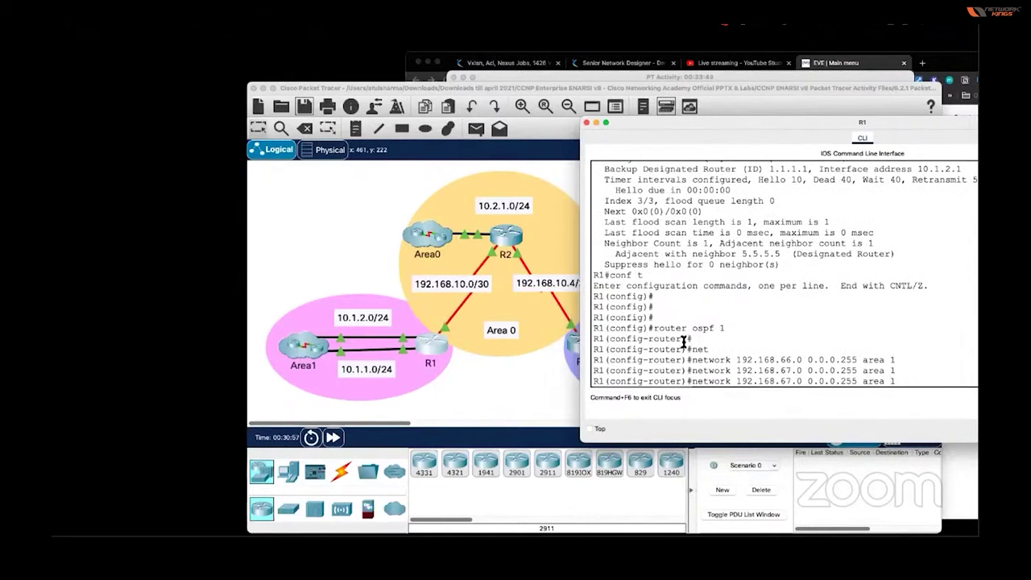
key(Left)
key(Left)
key(Left)
key(Left)
key(Left)
key(Left)
key(BackSpace)
text(8)
key(Return)
drag(686, 348, 806, 373)
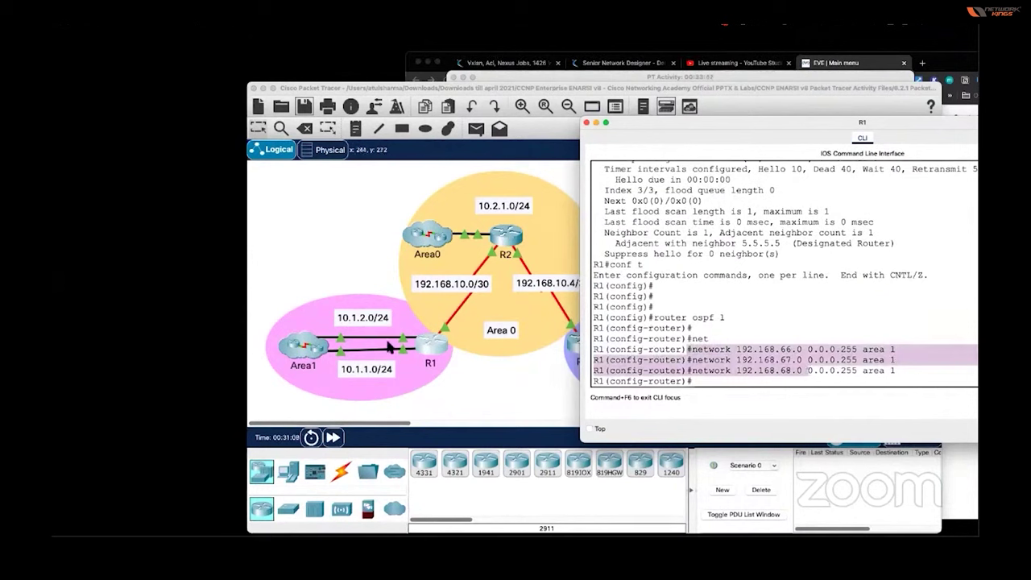
click(724, 331)
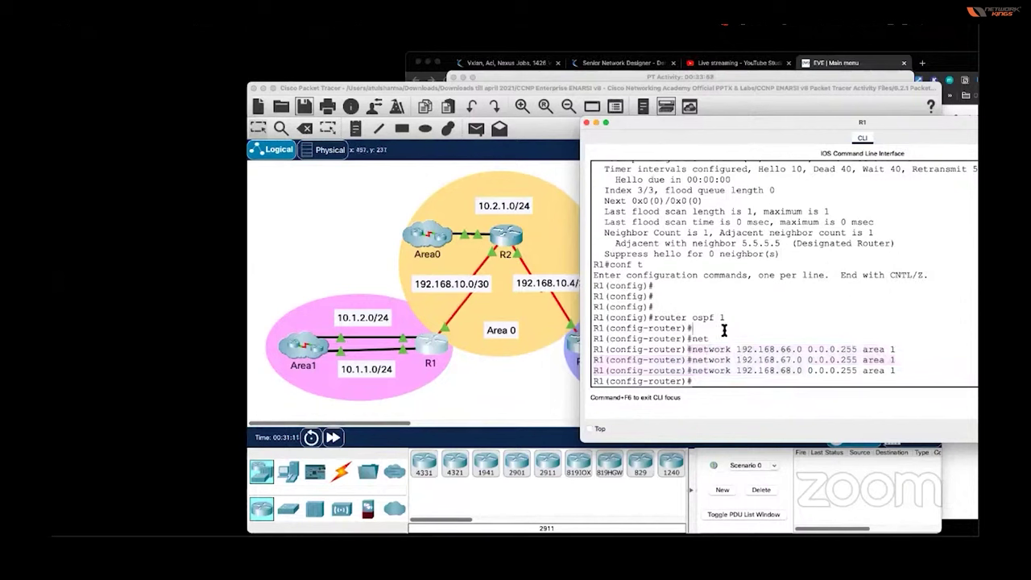
drag(686, 351, 905, 370)
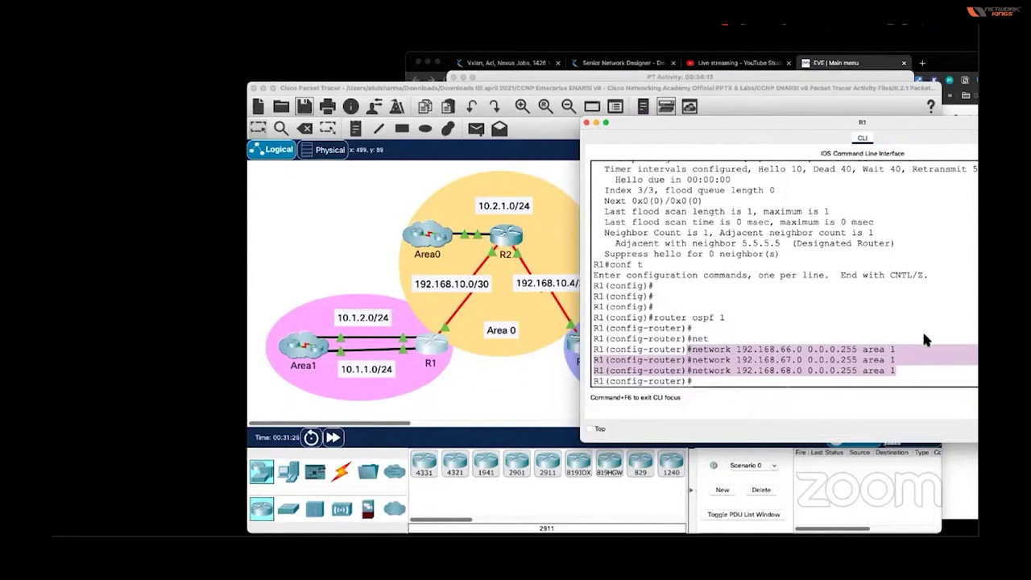
click(764, 372)
drag(903, 368, 594, 354)
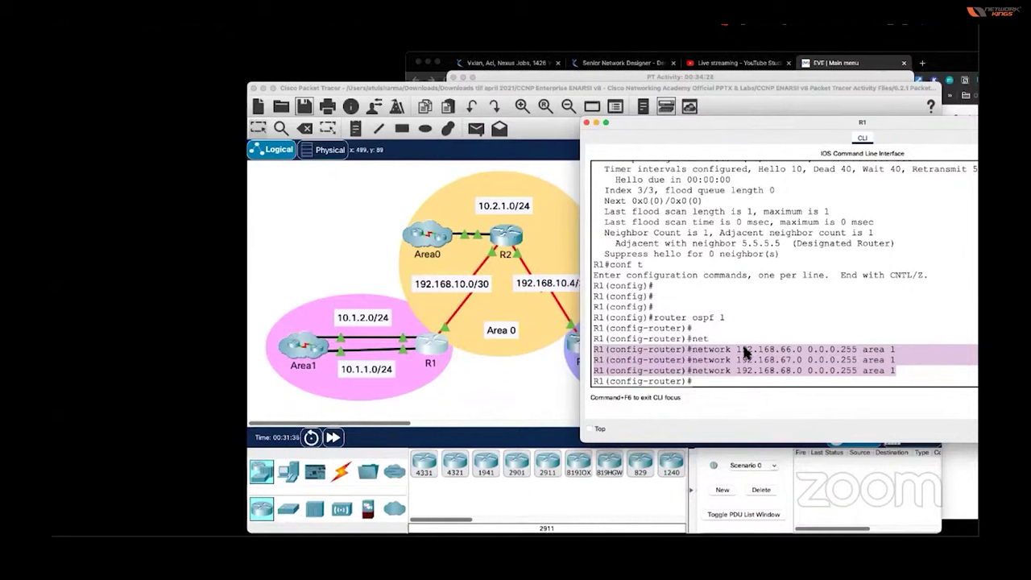
click(665, 311)
Type end, run show ip route connected, and highlight the three network lines.
text(end)
key(Return)
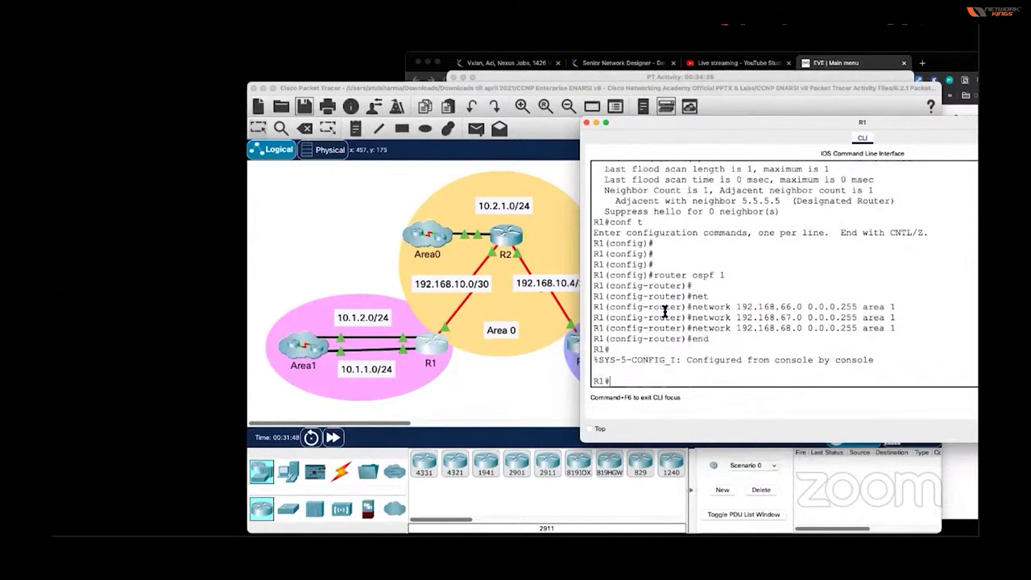
text(show ip route connected)
key(Return)
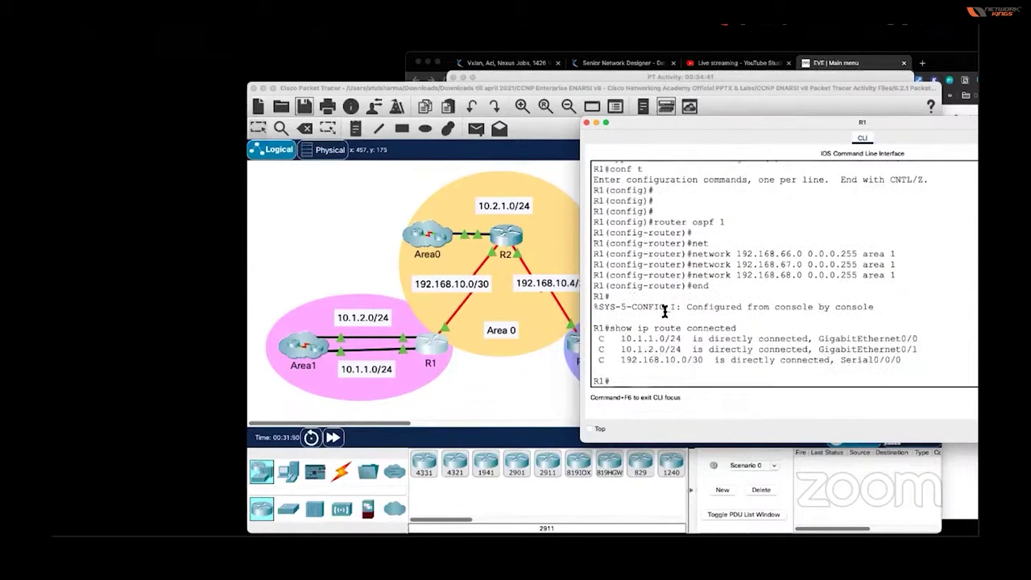
drag(692, 253, 911, 279)
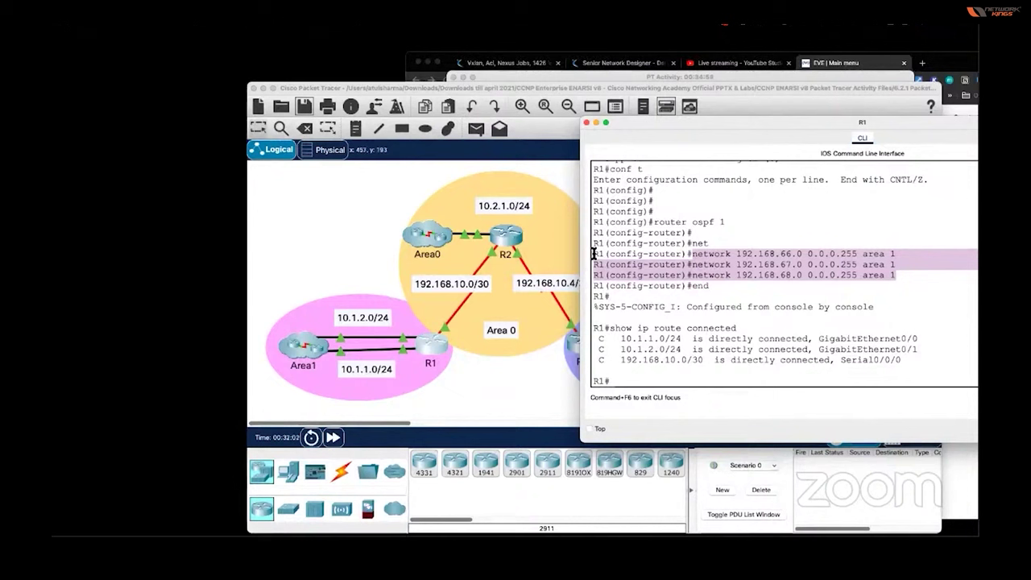
drag(893, 283, 594, 251)
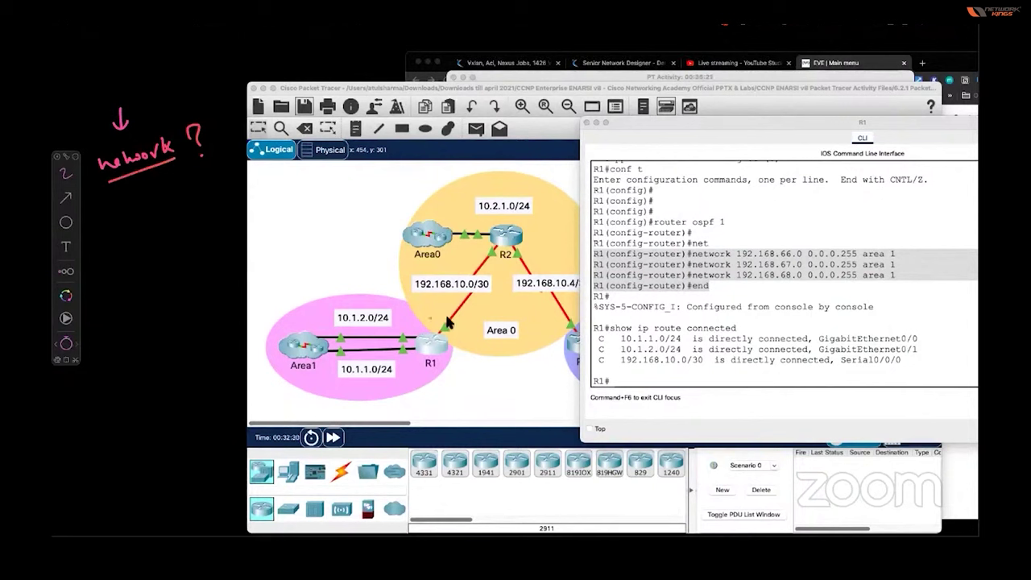
Draw an R1–R2 arc, a '90%' note and brackets, then bring the topology forward.
mouse_move(407, 337)
mouse_down()
mouse_move(456, 276)
mouse_move(504, 258)
mouse_move(495, 264)
mouse_up()
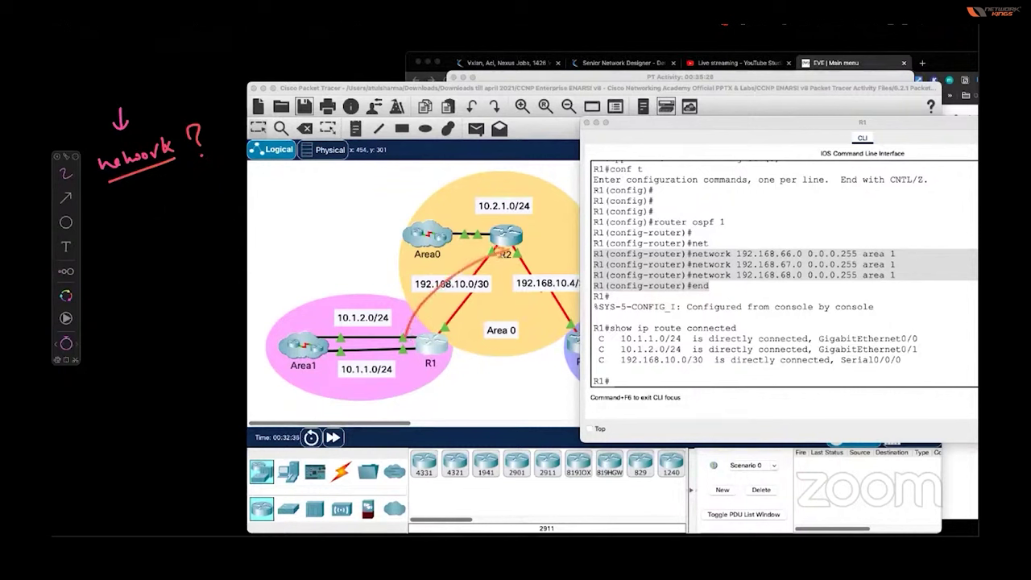
drag(117, 212, 120, 232)
mouse_move(132, 221)
mouse_down()
mouse_move(129, 229)
mouse_move(137, 220)
mouse_up()
mouse_move(143, 212)
mouse_down()
mouse_move(119, 238)
mouse_move(161, 229)
mouse_up()
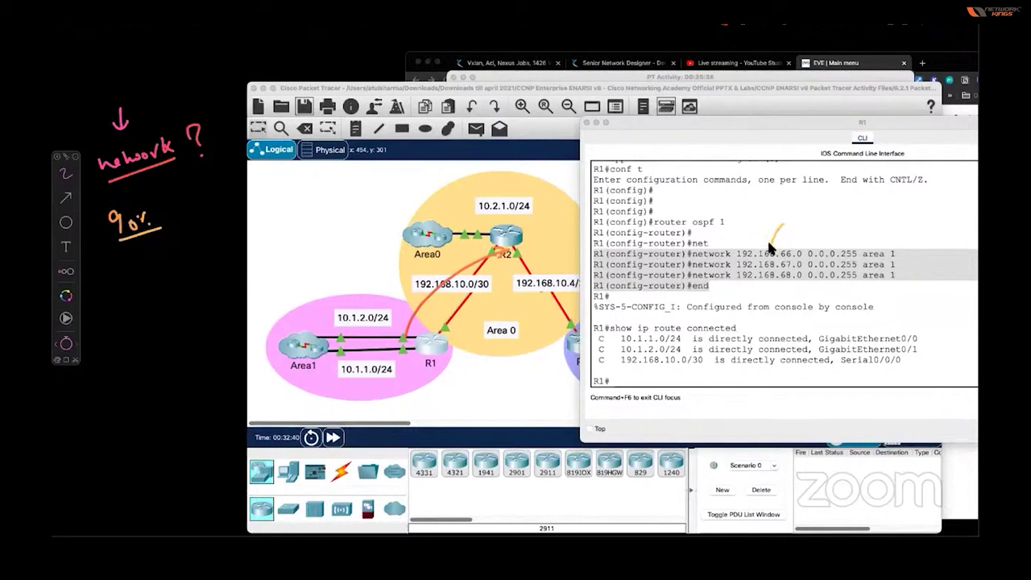
drag(900, 274, 894, 284)
drag(586, 250, 596, 300)
mouse_move(138, 171)
mouse_down()
mouse_move(137, 206)
mouse_move(143, 198)
mouse_up()
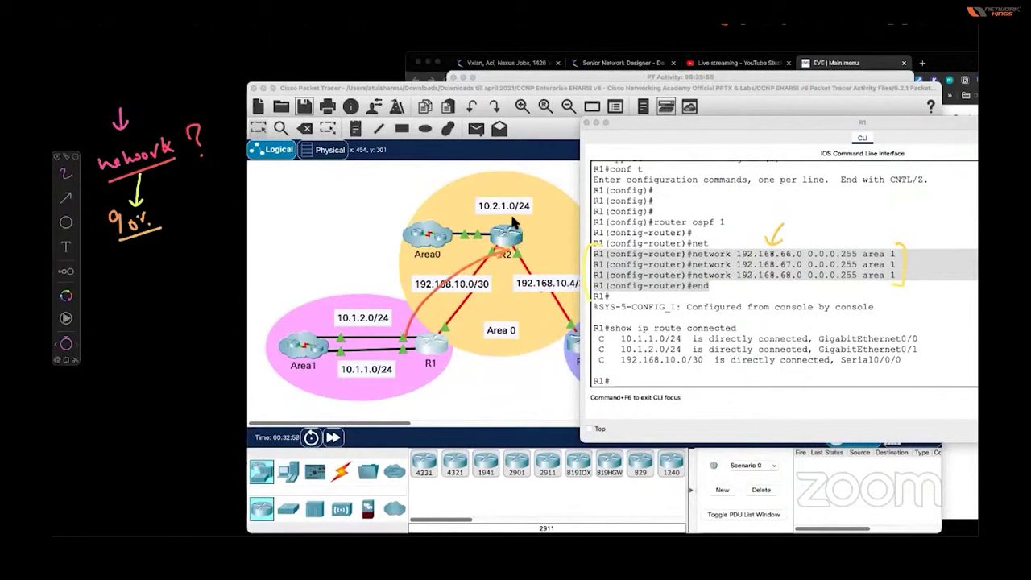
click(509, 239)
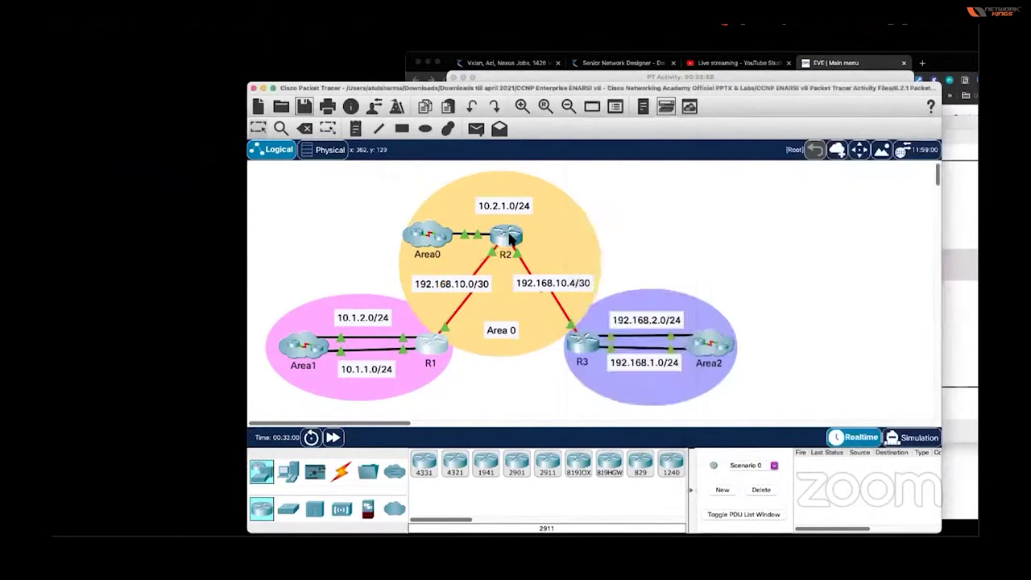
On R2, enter enable mode, run show ip route ospf, and highlight the four inter-area routes.
click(509, 236)
key(Return)
key(Return)
key(Return)
text(en)
key(Tab)
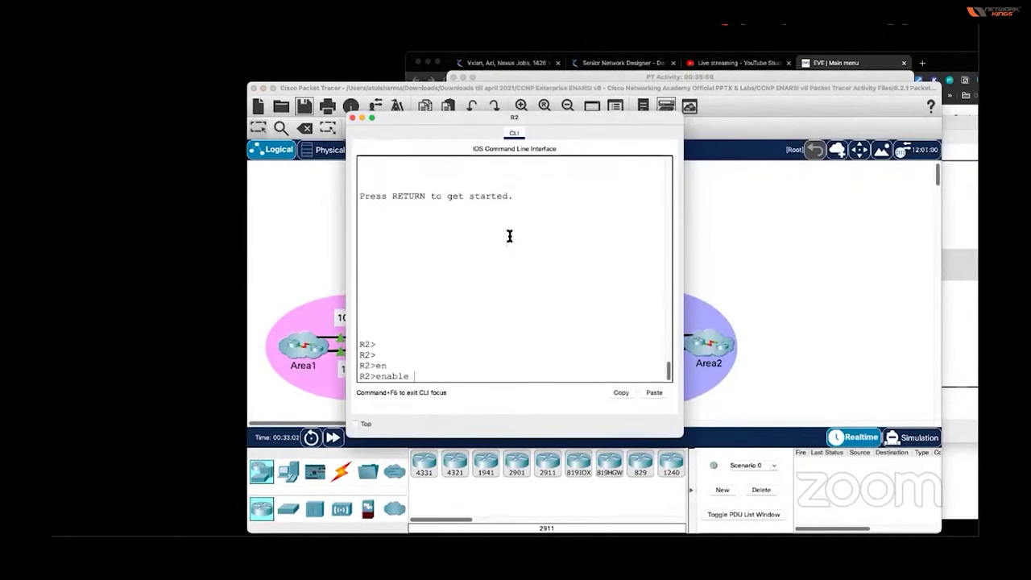
key(Return)
text(show ip route )
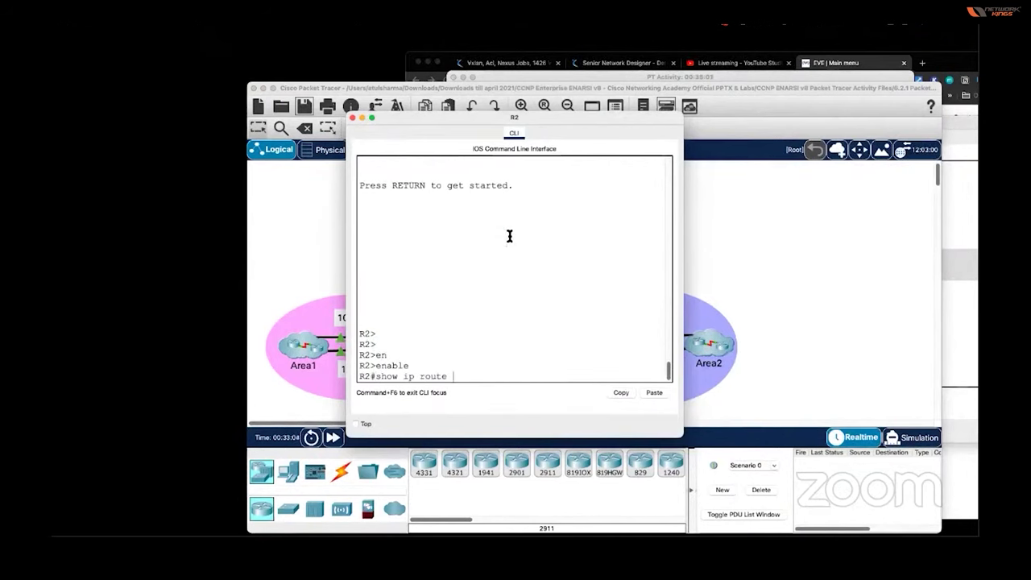
text(os)
key(Tab)
key(Return)
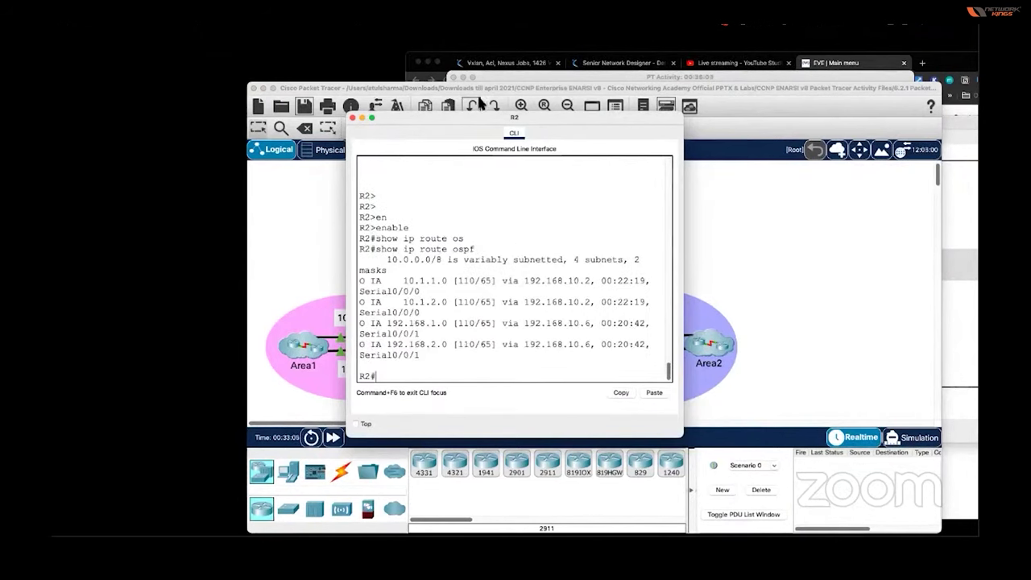
drag(472, 117, 650, 115)
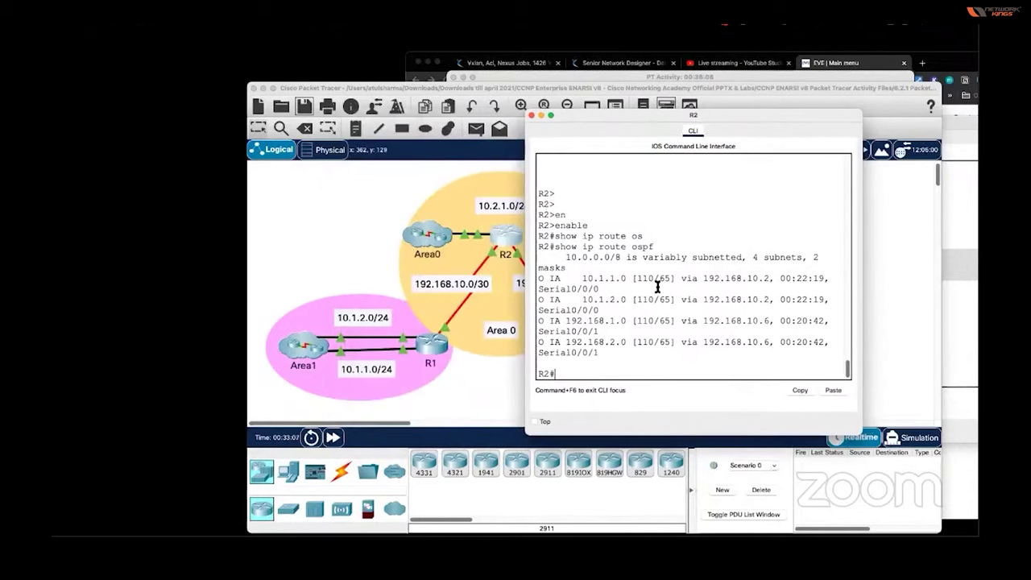
drag(578, 278, 657, 351)
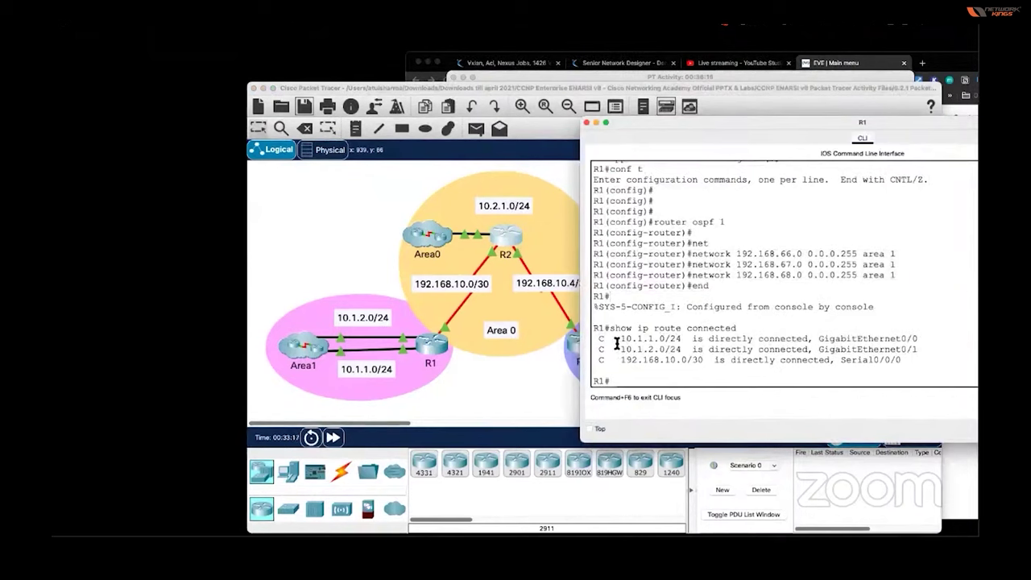
drag(675, 255, 897, 275)
key(super+shift+a)
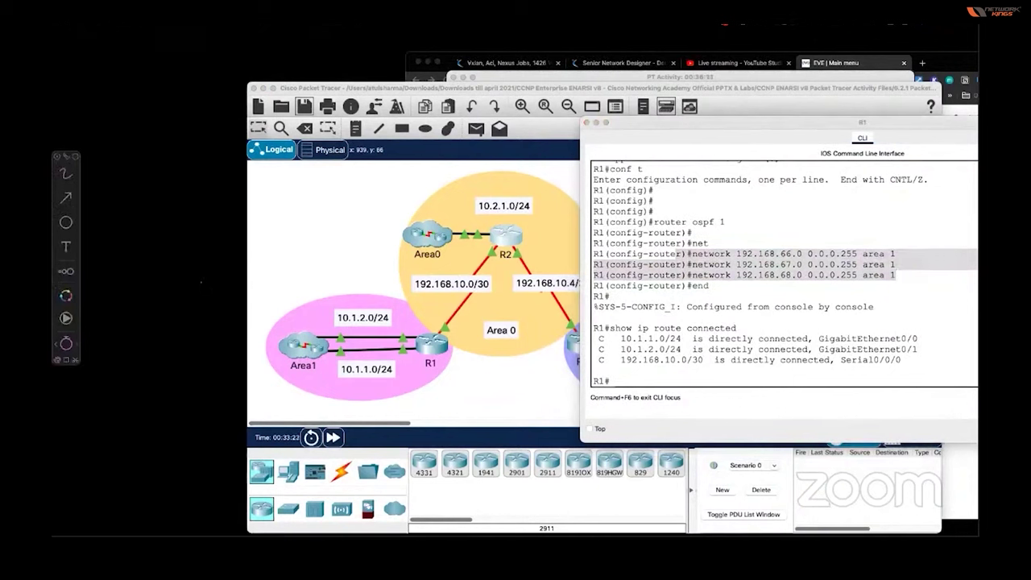
mouse_move(407, 291)
mouse_down()
mouse_move(436, 270)
mouse_move(486, 248)
mouse_up()
drag(751, 226, 739, 240)
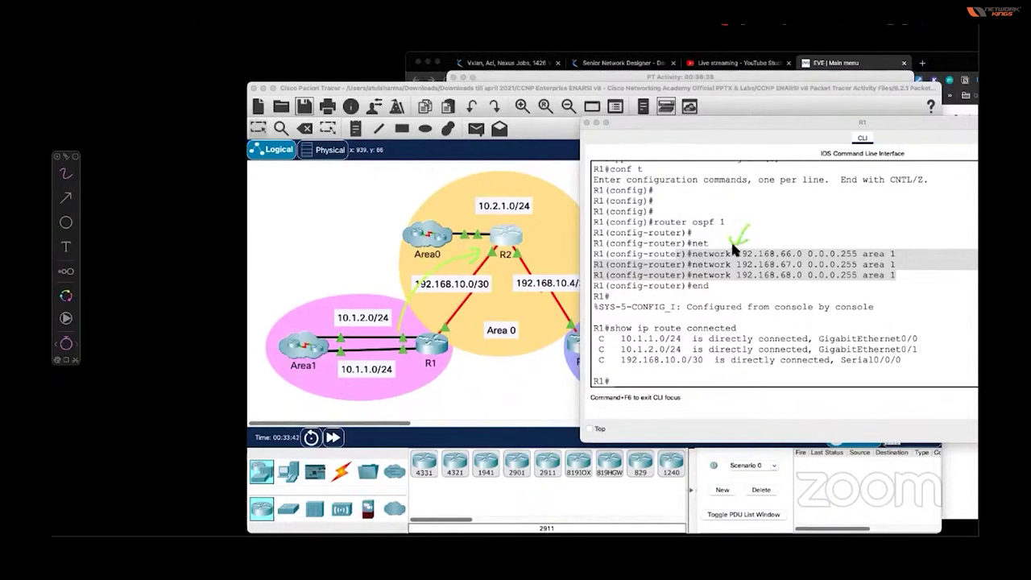
drag(757, 257, 759, 265)
drag(638, 344, 655, 345)
drag(640, 354, 657, 363)
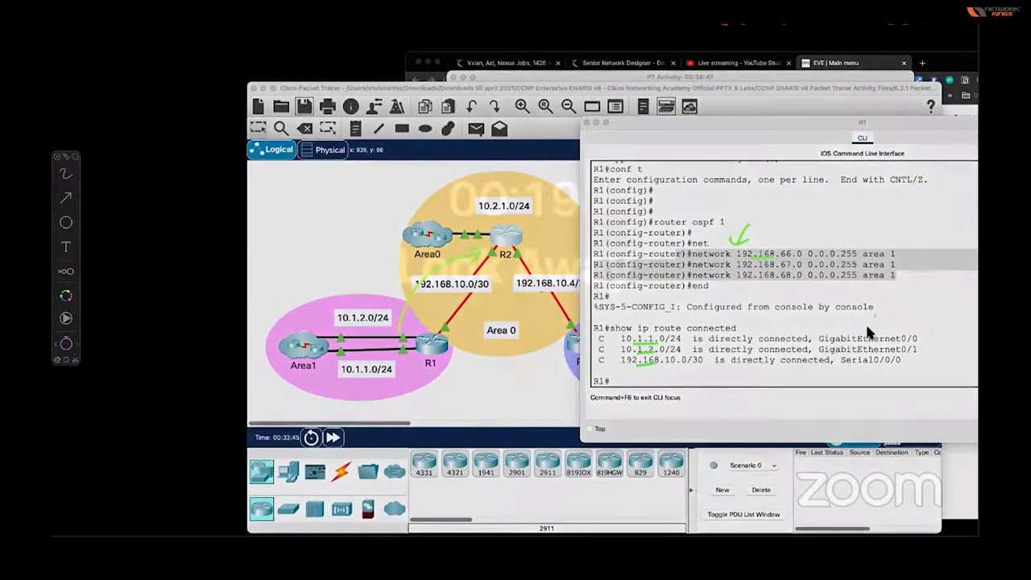
key(Escape)
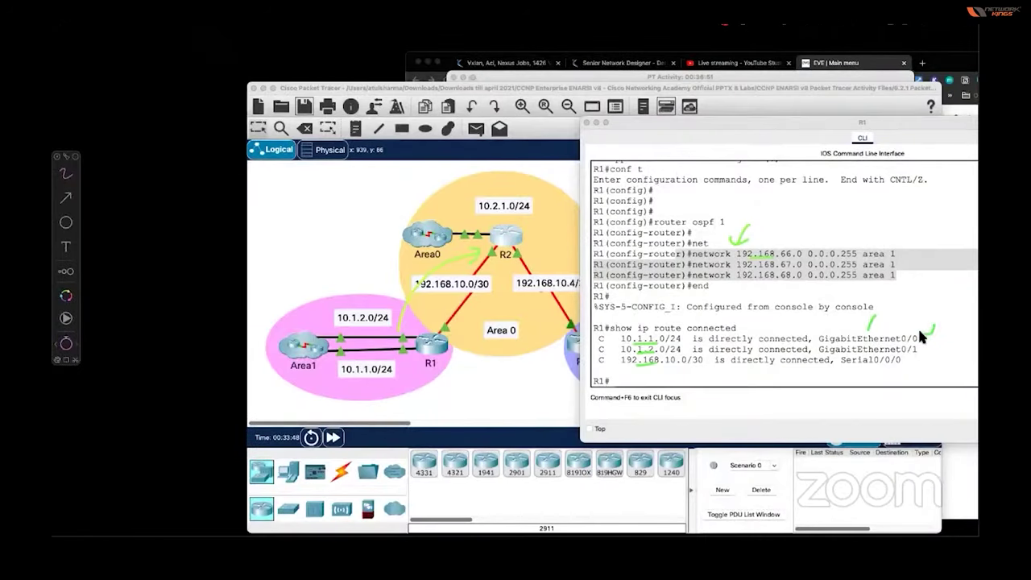
mouse_move(801, 240)
mouse_down()
mouse_move(719, 263)
mouse_move(751, 303)
mouse_move(820, 293)
mouse_move(831, 255)
mouse_move(780, 222)
mouse_up()
drag(694, 293, 661, 296)
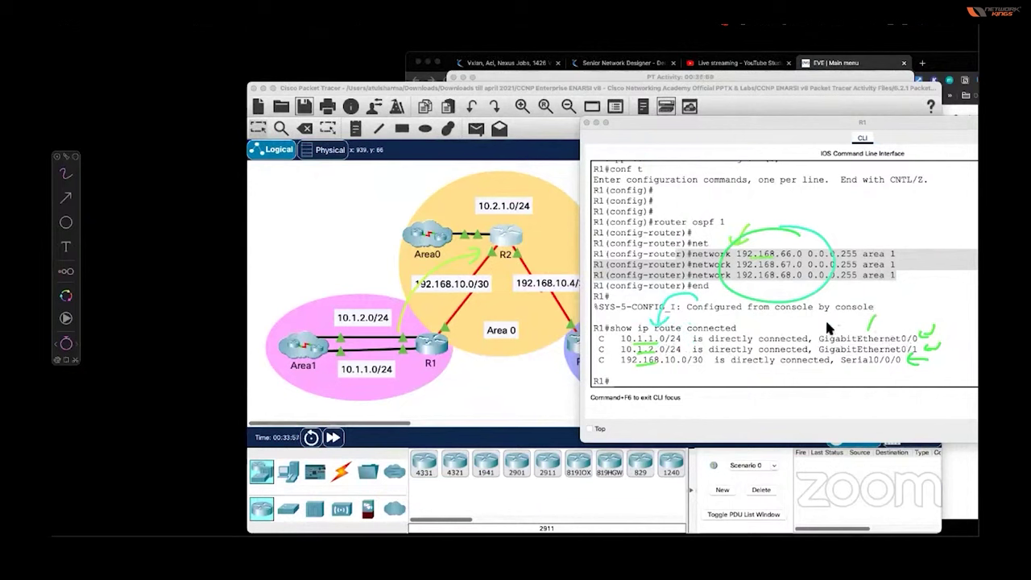
mouse_move(813, 366)
mouse_down()
mouse_move(870, 376)
mouse_move(936, 346)
mouse_move(921, 385)
mouse_move(847, 352)
mouse_up()
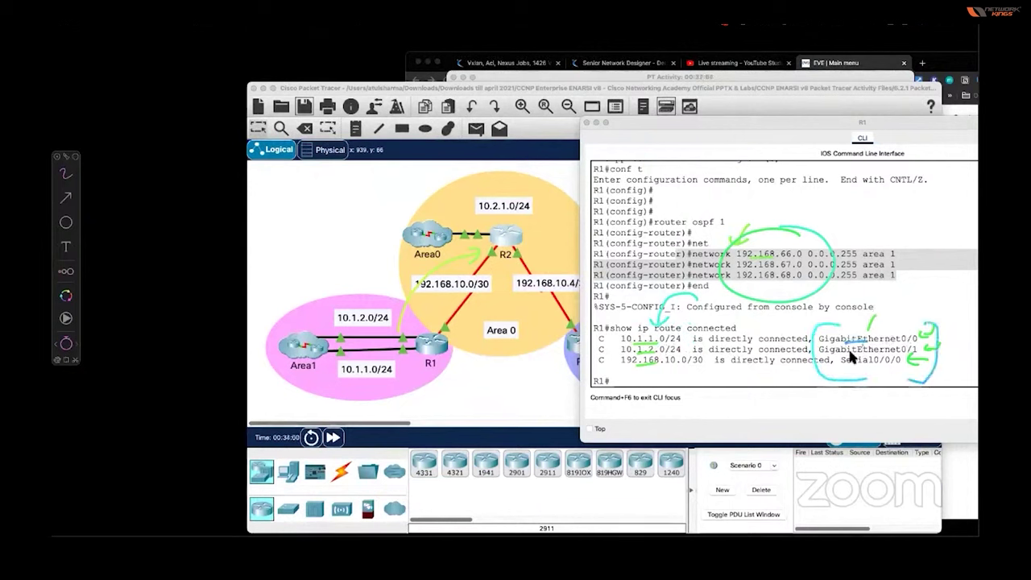
drag(439, 372, 383, 379)
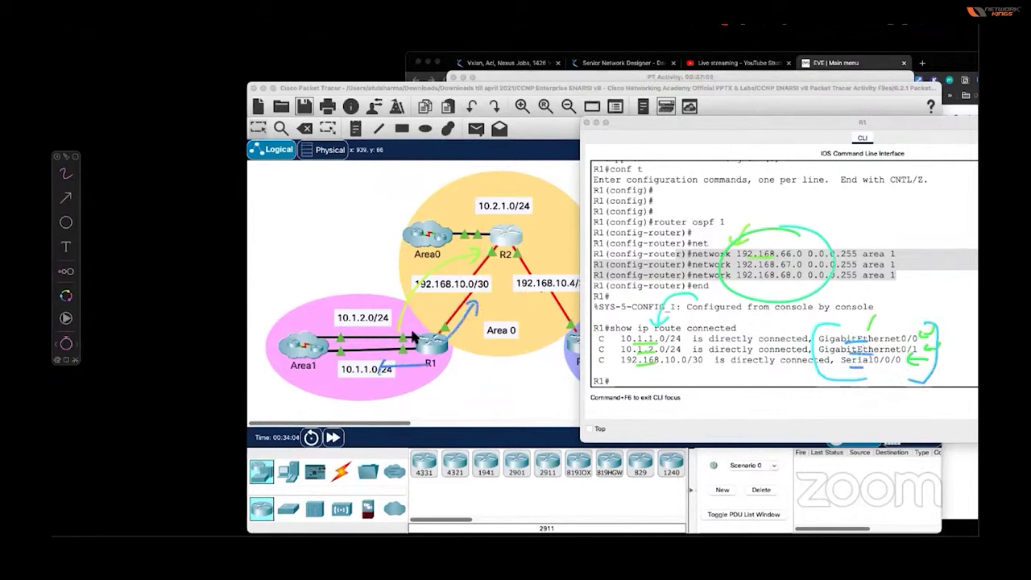
drag(388, 324, 424, 336)
key(Escape)
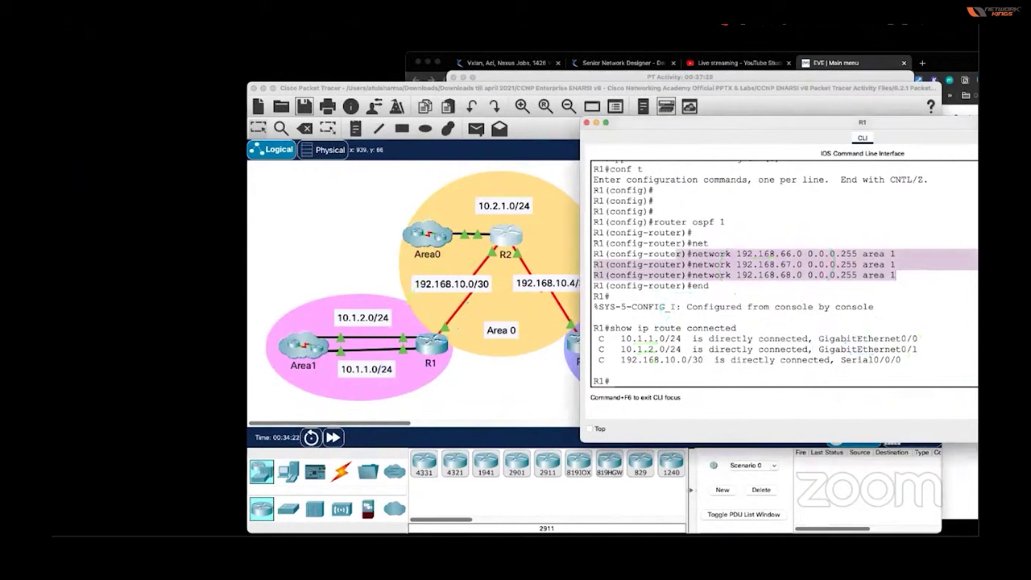
key(super+shift+a)
drag(105, 97, 128, 94)
mouse_move(117, 96)
mouse_down()
mouse_move(119, 118)
mouse_move(137, 104)
mouse_move(170, 124)
mouse_up()
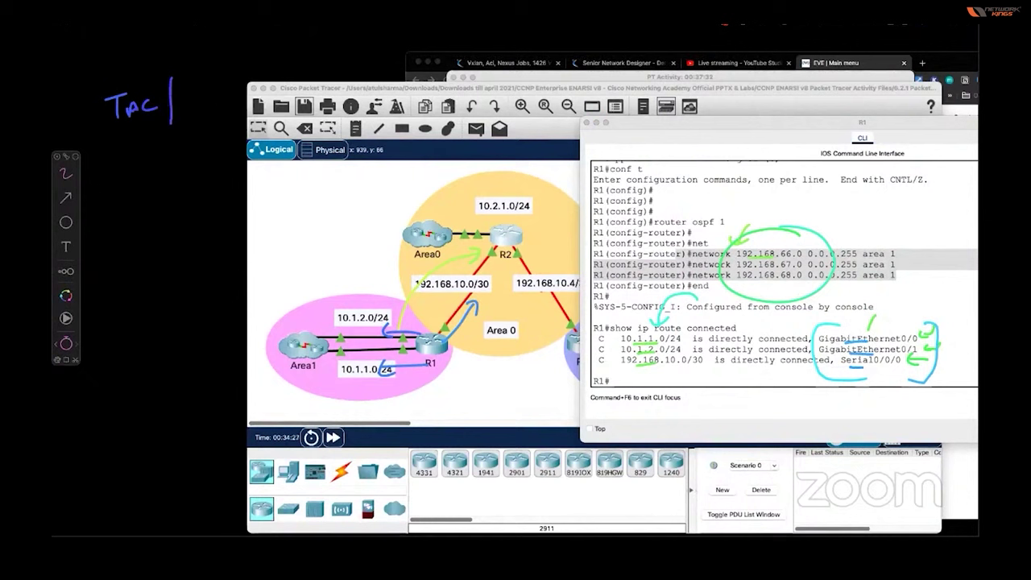
mouse_move(105, 185)
mouse_down()
mouse_move(179, 158)
mouse_move(211, 165)
mouse_up()
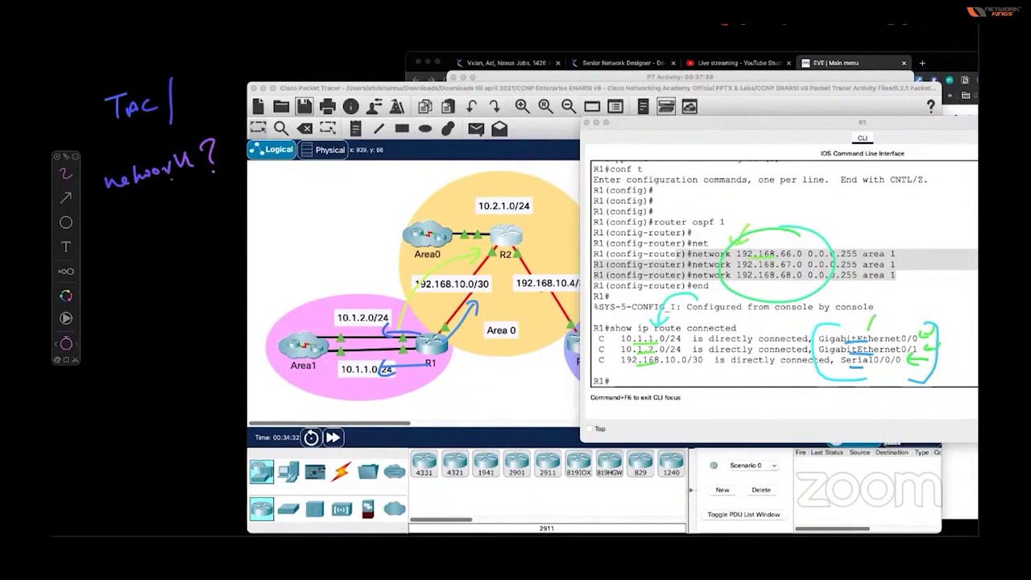
mouse_move(127, 219)
mouse_down()
mouse_move(120, 229)
mouse_move(147, 228)
mouse_up()
mouse_move(153, 208)
mouse_down()
mouse_move(155, 227)
mouse_move(190, 202)
mouse_up()
click(191, 207)
drag(121, 238, 156, 231)
drag(144, 195, 182, 186)
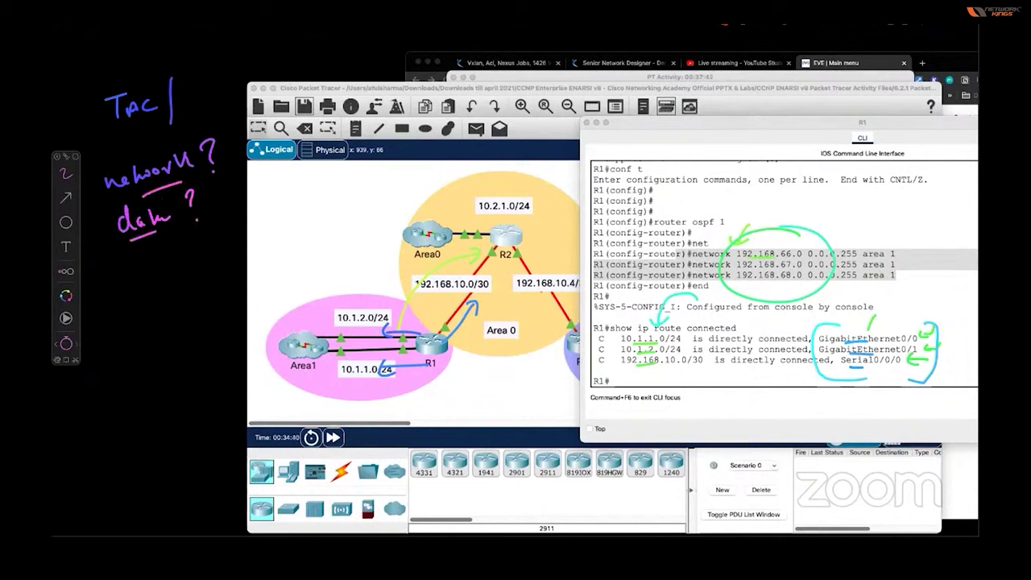
drag(133, 119, 144, 133)
drag(144, 119, 134, 133)
drag(94, 191, 106, 182)
drag(100, 231, 111, 226)
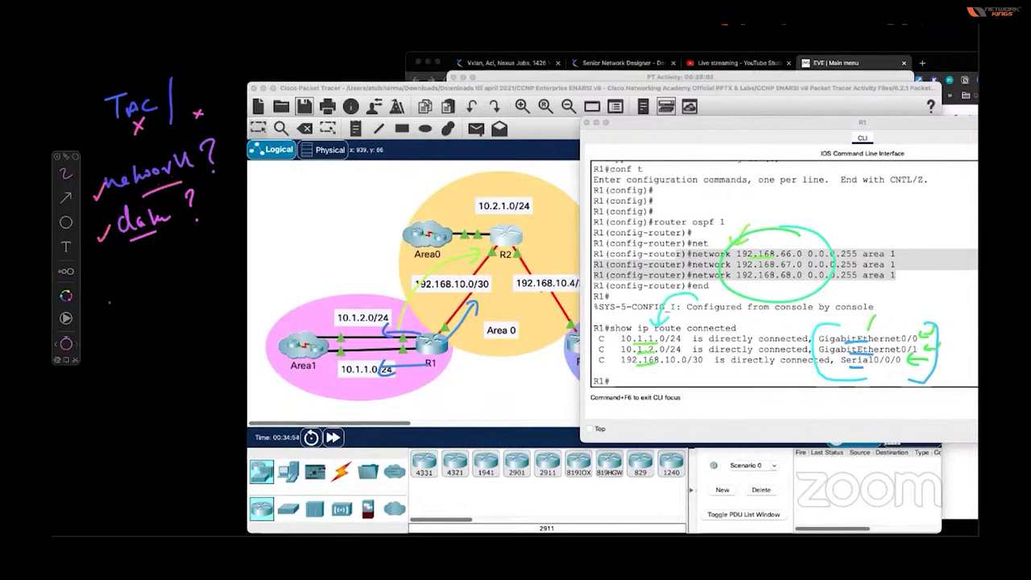
mouse_move(103, 306)
mouse_down()
mouse_move(121, 305)
mouse_move(133, 332)
mouse_move(156, 300)
mouse_move(184, 290)
mouse_move(207, 309)
mouse_up()
mouse_move(222, 283)
mouse_down()
mouse_move(277, 268)
mouse_move(283, 256)
mouse_move(293, 282)
mouse_move(272, 251)
mouse_move(291, 272)
mouse_up()
click(290, 277)
drag(127, 335, 268, 290)
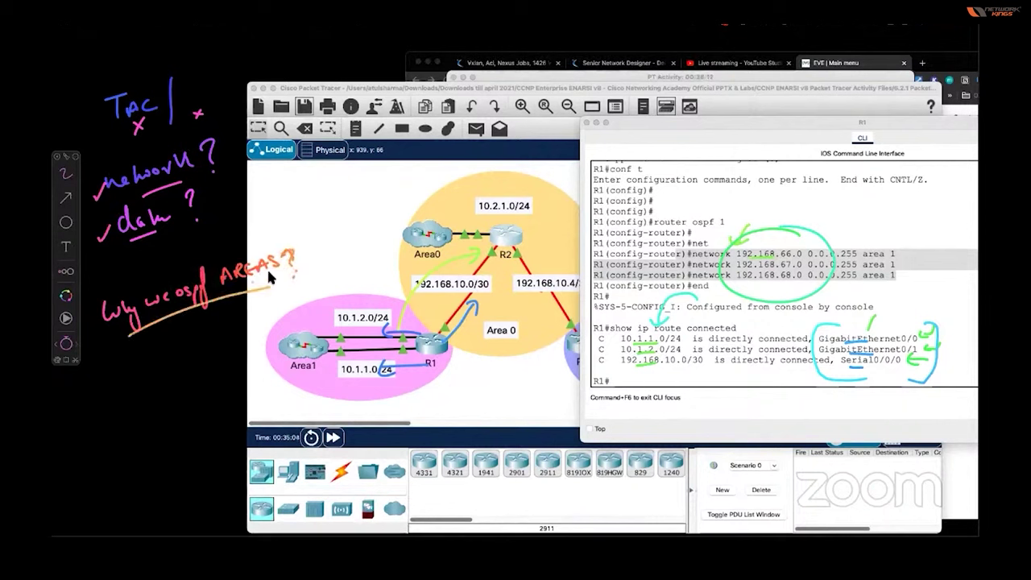
drag(100, 373, 114, 370)
mouse_move(127, 375)
mouse_down()
mouse_move(143, 354)
mouse_move(180, 351)
mouse_move(186, 372)
mouse_move(200, 348)
mouse_up()
drag(143, 376, 204, 371)
drag(202, 351, 205, 356)
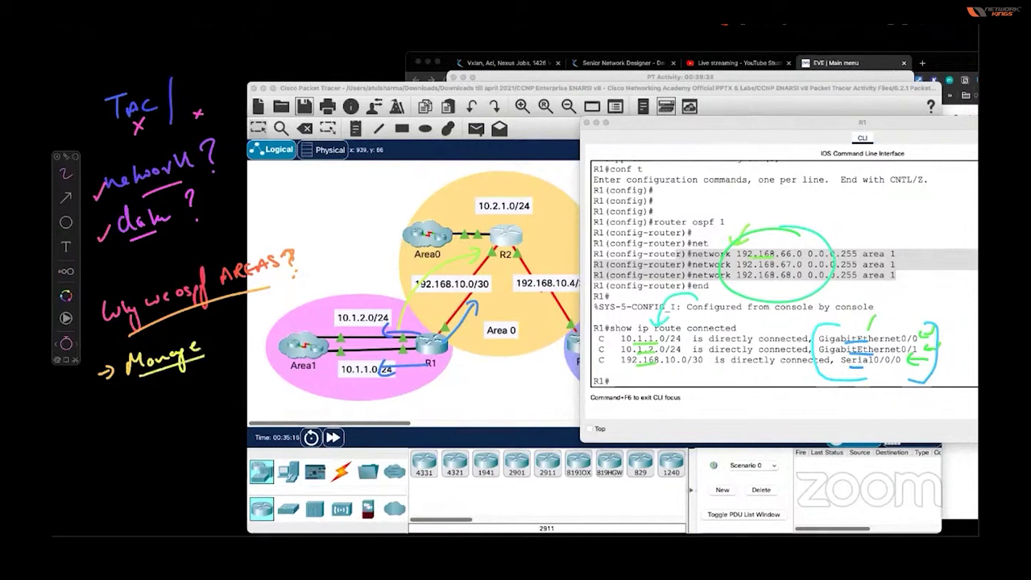
mouse_move(98, 425)
mouse_down()
mouse_move(116, 419)
mouse_move(110, 434)
mouse_up()
mouse_move(132, 405)
mouse_down()
mouse_move(137, 419)
mouse_move(142, 406)
mouse_up()
mouse_move(146, 416)
mouse_down()
mouse_move(199, 391)
mouse_move(223, 345)
mouse_up()
drag(220, 384, 224, 376)
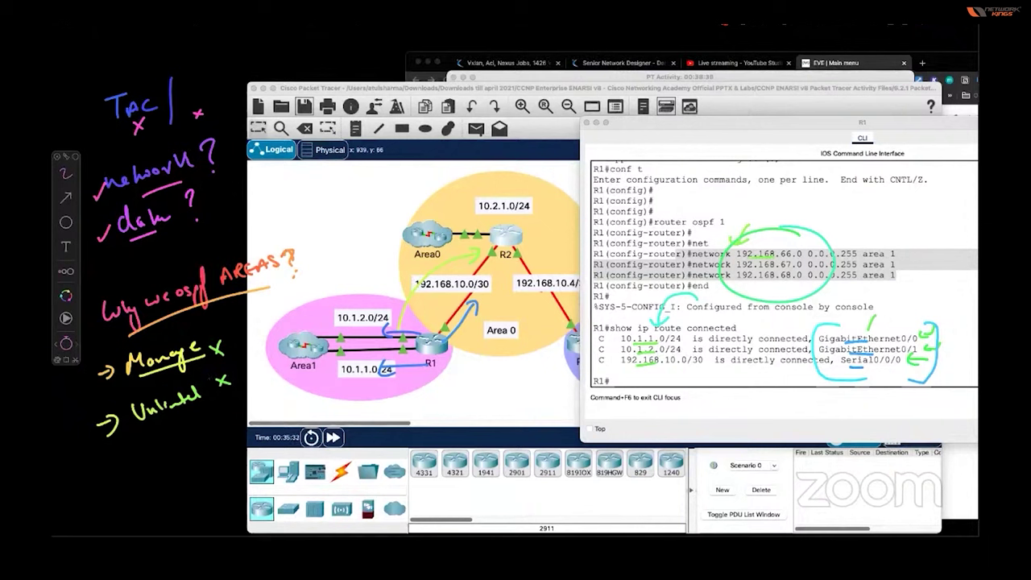
mouse_move(93, 475)
mouse_down()
mouse_move(106, 482)
mouse_move(134, 462)
mouse_move(127, 469)
mouse_up()
drag(140, 455, 163, 477)
drag(182, 443, 192, 457)
drag(202, 445, 197, 457)
drag(206, 456, 216, 442)
mouse_move(226, 443)
mouse_down()
mouse_move(239, 423)
mouse_move(257, 427)
mouse_up()
drag(261, 434, 280, 427)
mouse_move(144, 493)
mouse_down()
mouse_move(153, 507)
mouse_move(217, 491)
mouse_up()
mouse_move(232, 472)
mouse_down()
mouse_move(224, 488)
mouse_move(250, 481)
mouse_up()
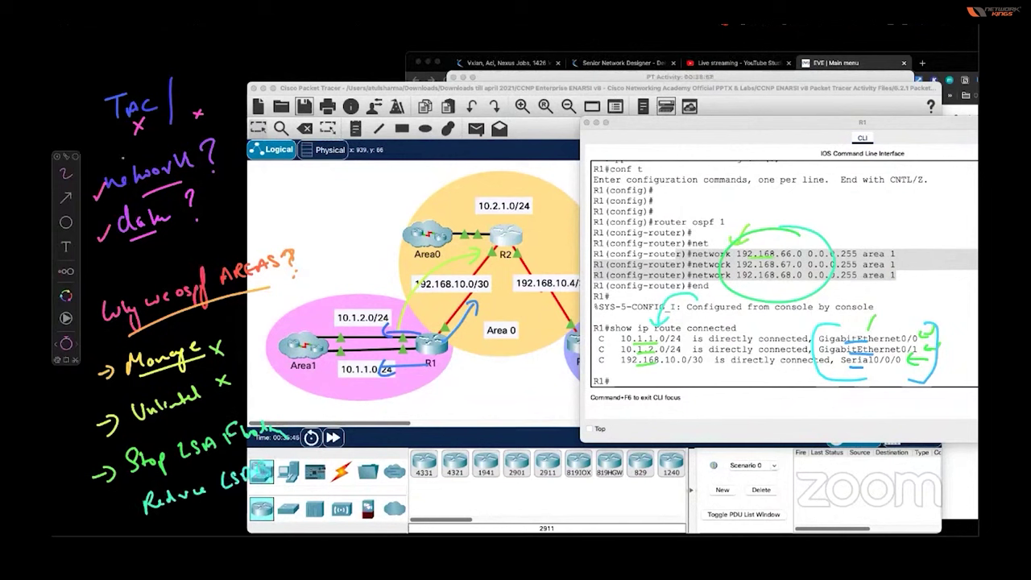
drag(106, 197, 222, 160)
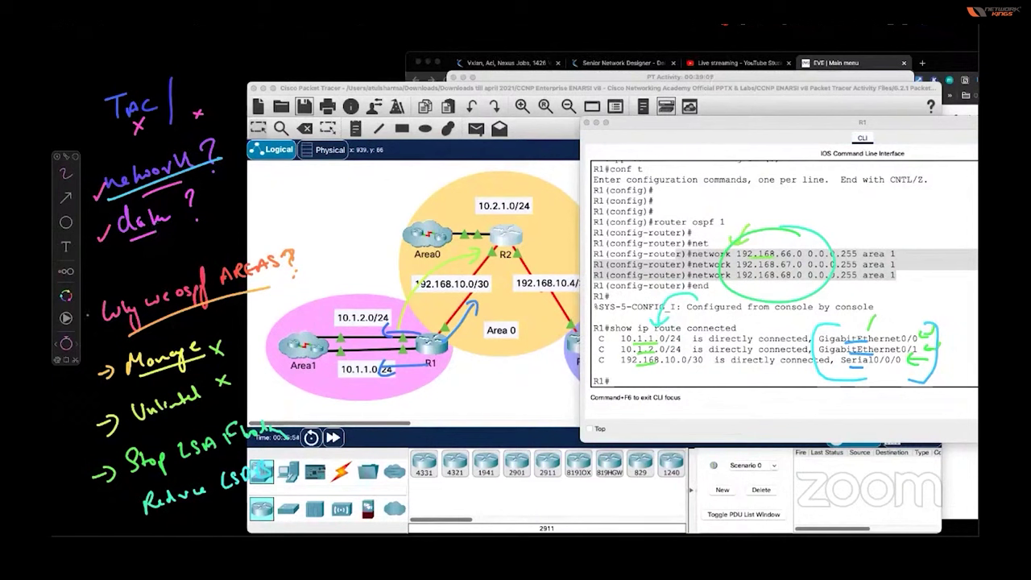
drag(102, 332, 115, 330)
drag(87, 288, 84, 303)
mouse_move(95, 286)
mouse_down()
mouse_move(92, 299)
mouse_move(98, 292)
mouse_up()
drag(83, 302, 108, 300)
drag(84, 152, 88, 174)
drag(79, 166, 95, 158)
drag(97, 151, 109, 161)
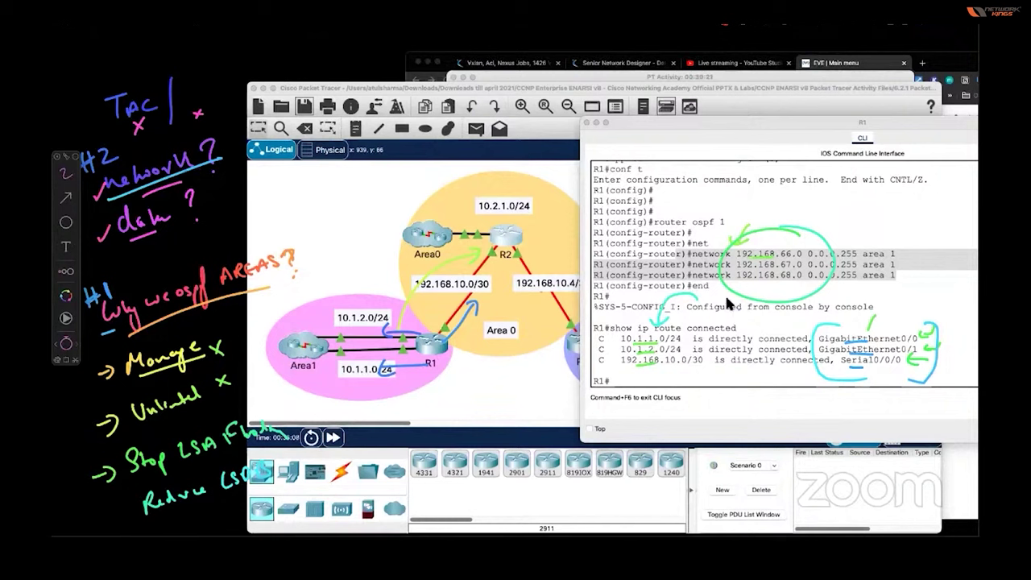
mouse_move(694, 295)
mouse_down()
mouse_move(662, 314)
mouse_move(669, 320)
mouse_up()
mouse_move(836, 351)
mouse_down()
mouse_move(865, 343)
mouse_move(833, 358)
mouse_move(874, 367)
mouse_up()
drag(886, 310, 865, 332)
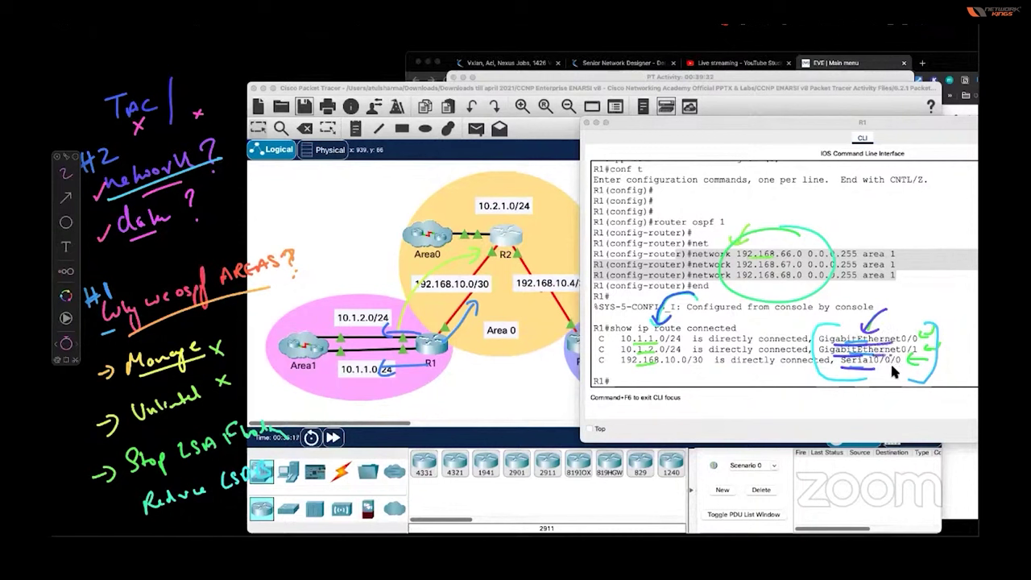
mouse_move(765, 218)
mouse_down()
mouse_move(752, 245)
mouse_move(764, 239)
mouse_move(758, 262)
mouse_move(732, 279)
mouse_move(747, 286)
mouse_move(702, 327)
mouse_up()
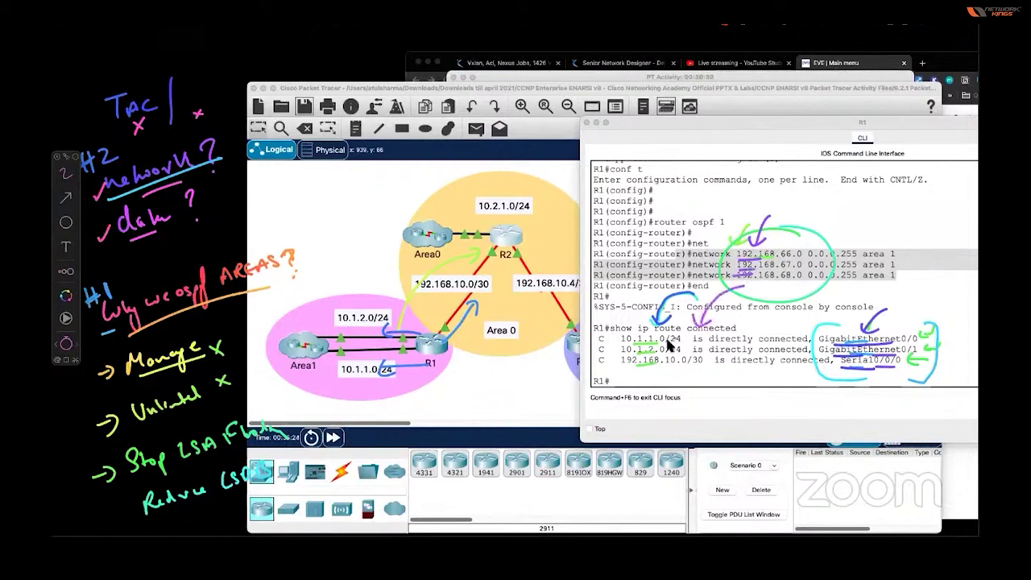
mouse_move(775, 306)
mouse_down()
mouse_move(829, 319)
mouse_move(835, 331)
mouse_up()
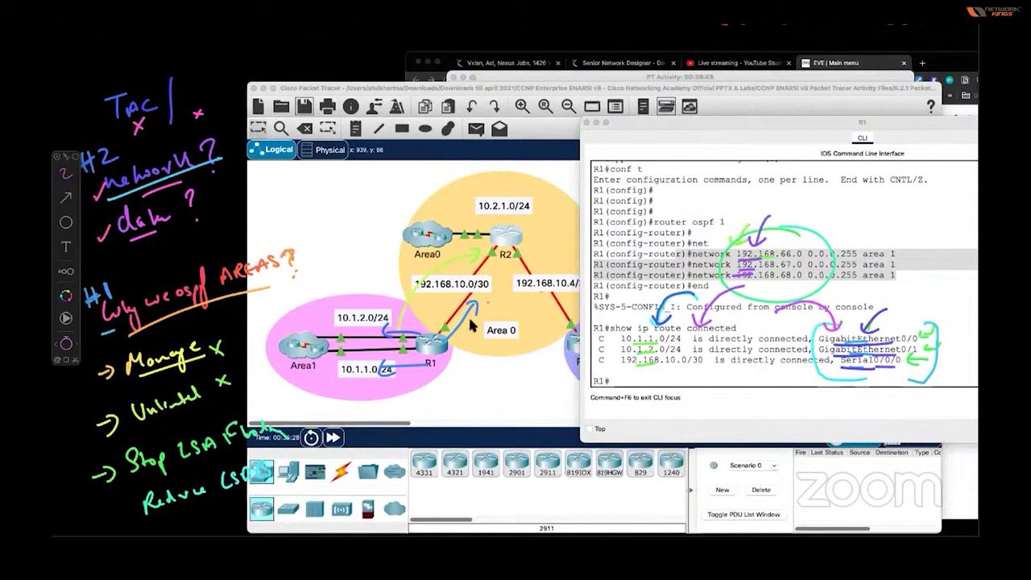
drag(471, 356, 477, 360)
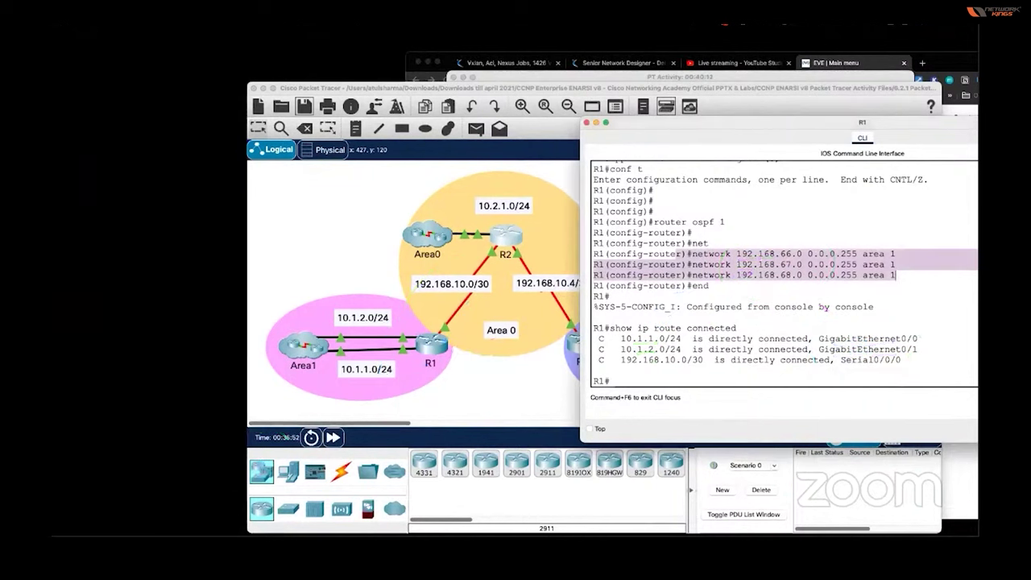
click(746, 329)
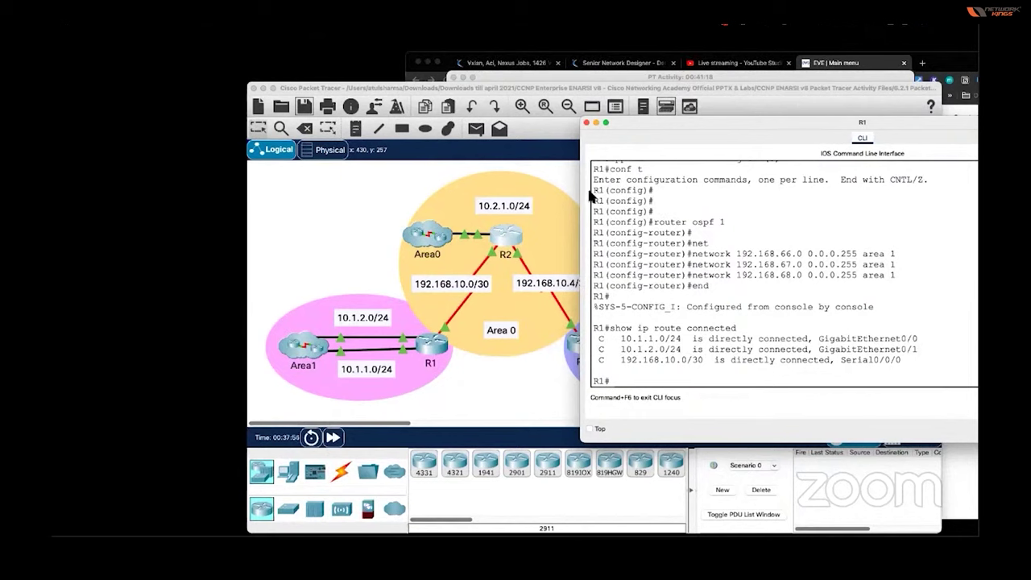
drag(691, 255, 893, 277)
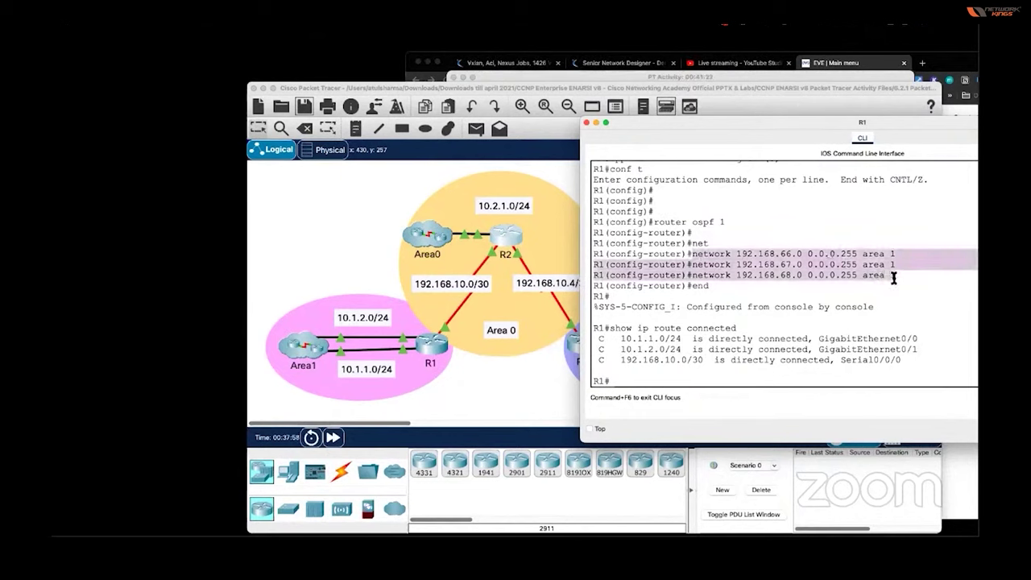
click(632, 342)
drag(632, 341, 787, 369)
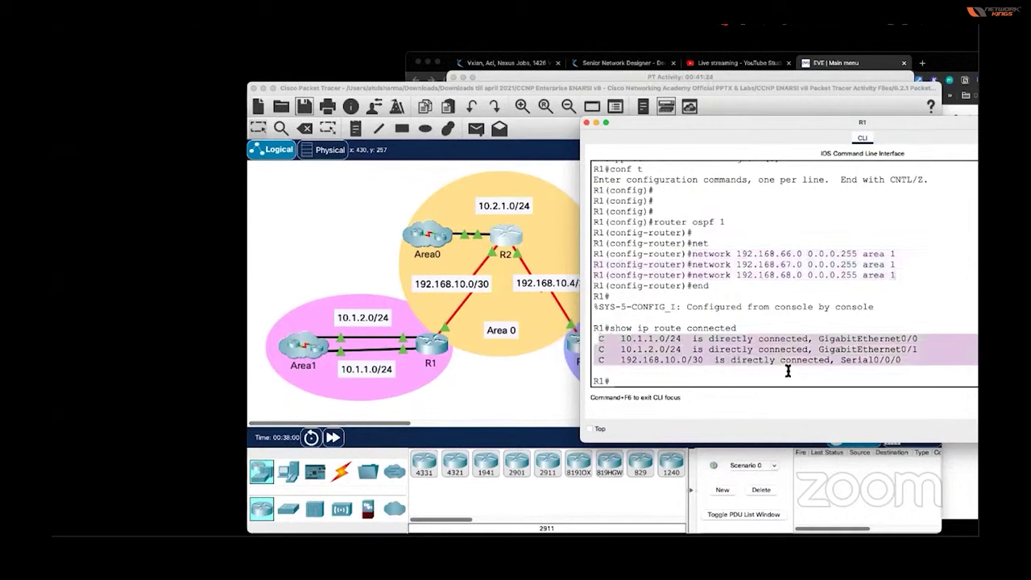
click(821, 341)
drag(719, 255, 876, 273)
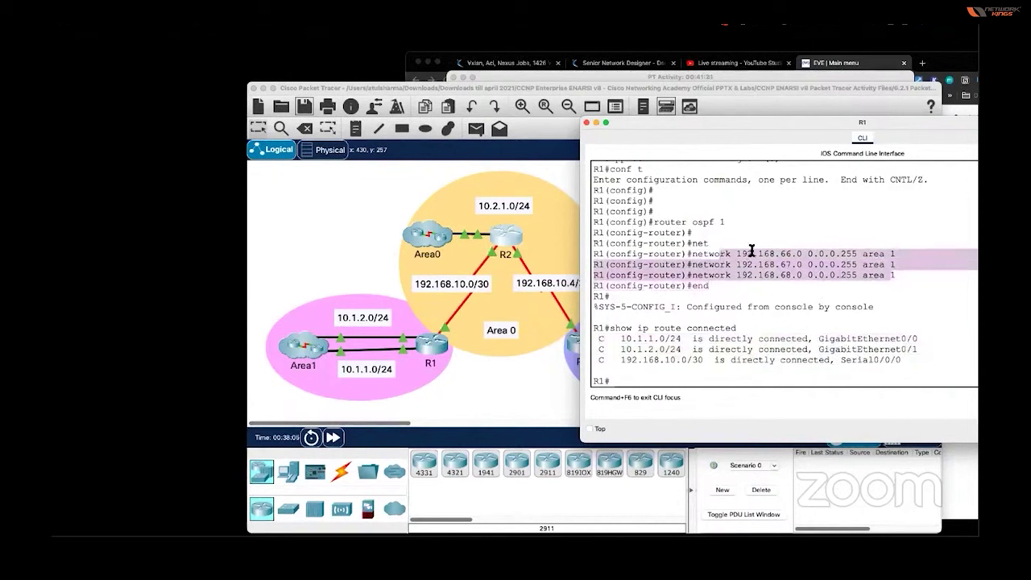
drag(609, 339, 735, 367)
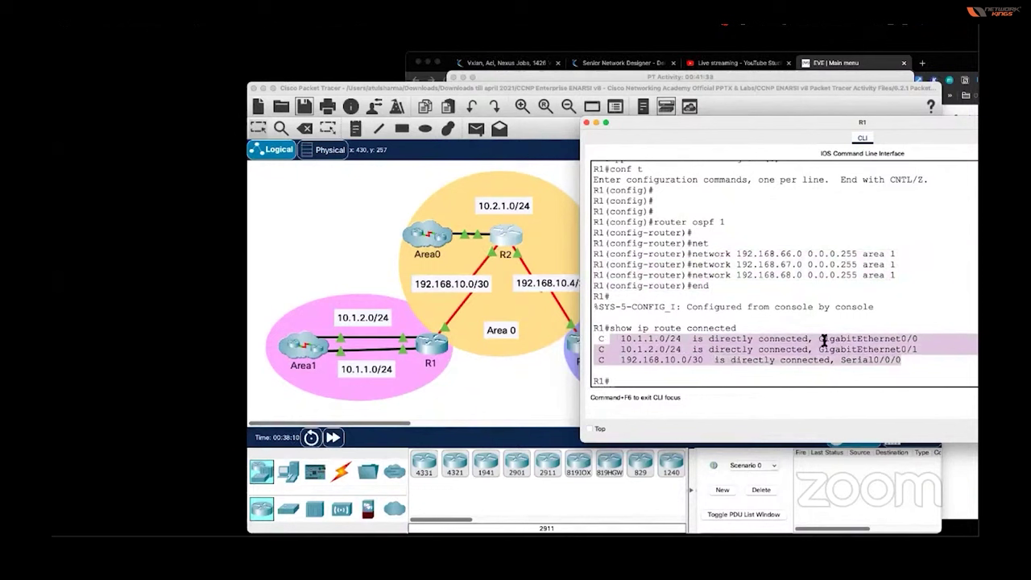
drag(817, 338, 928, 340)
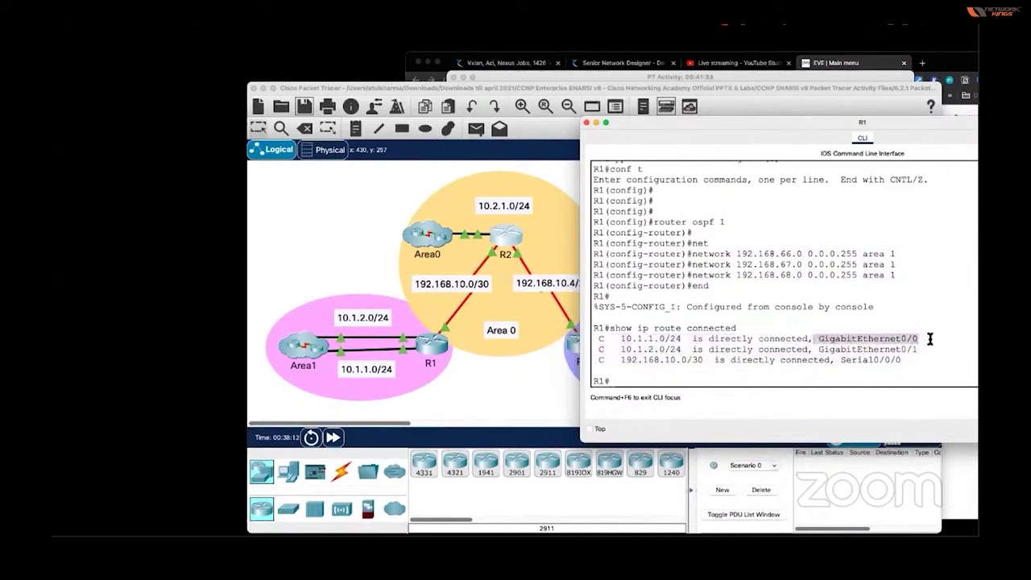
drag(817, 349, 932, 349)
drag(831, 360, 914, 360)
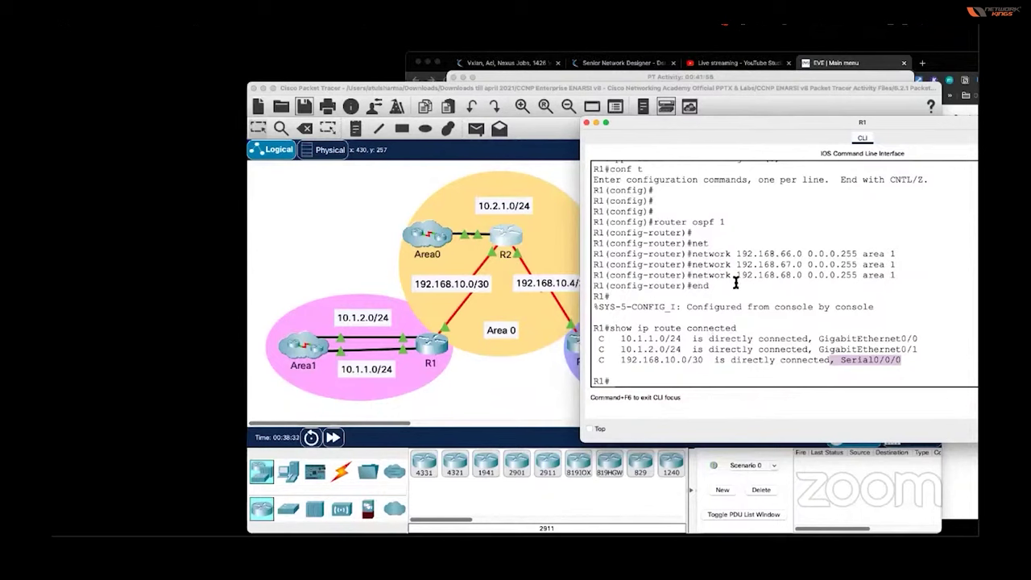
drag(691, 253, 912, 275)
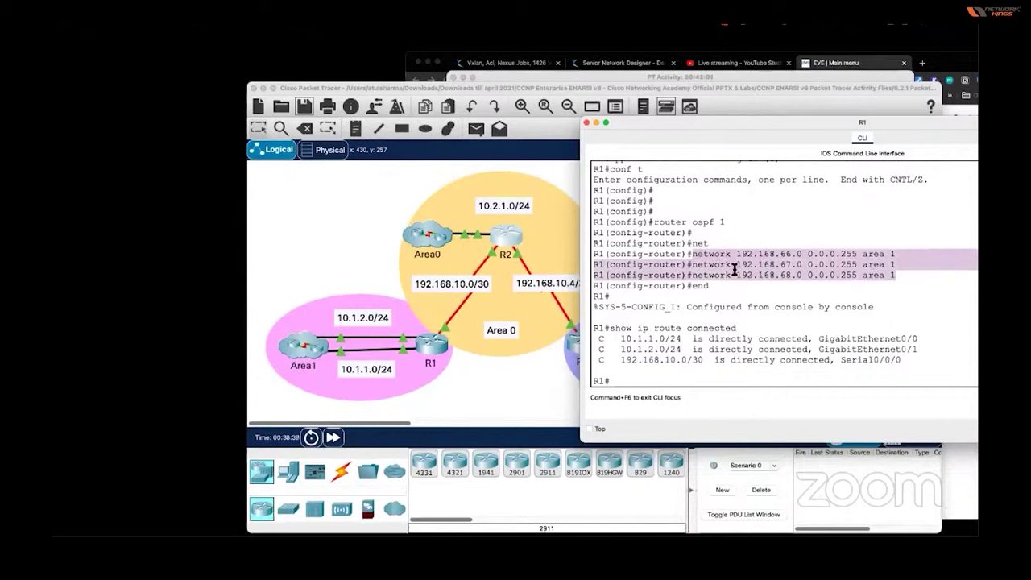
click(507, 244)
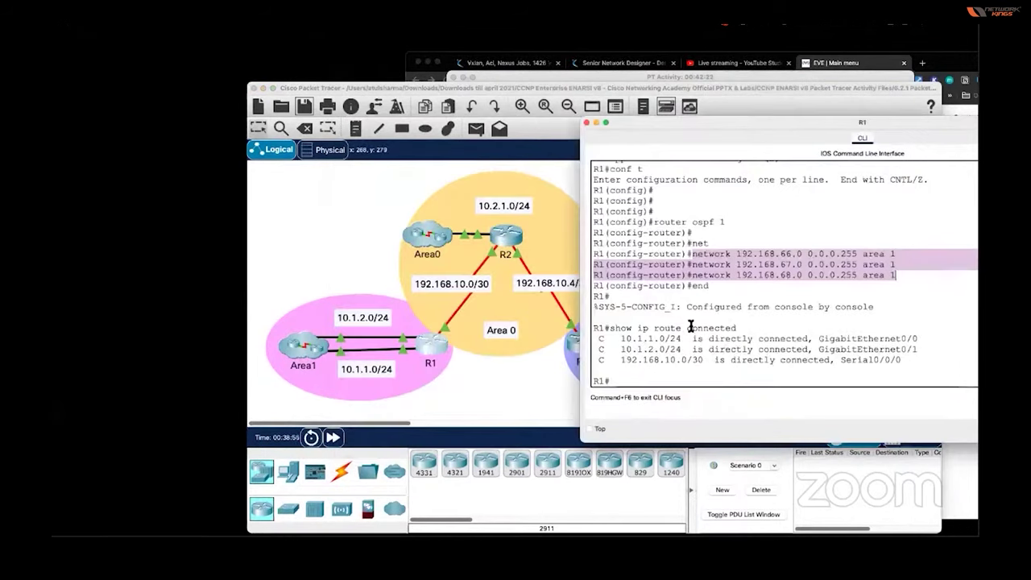
Run show ip ospf neighbor on R1 and highlight the FULL neighbor 2.2.2.2.
click(690, 326)
text(show ip d)
key(question)
key(BackSpace)
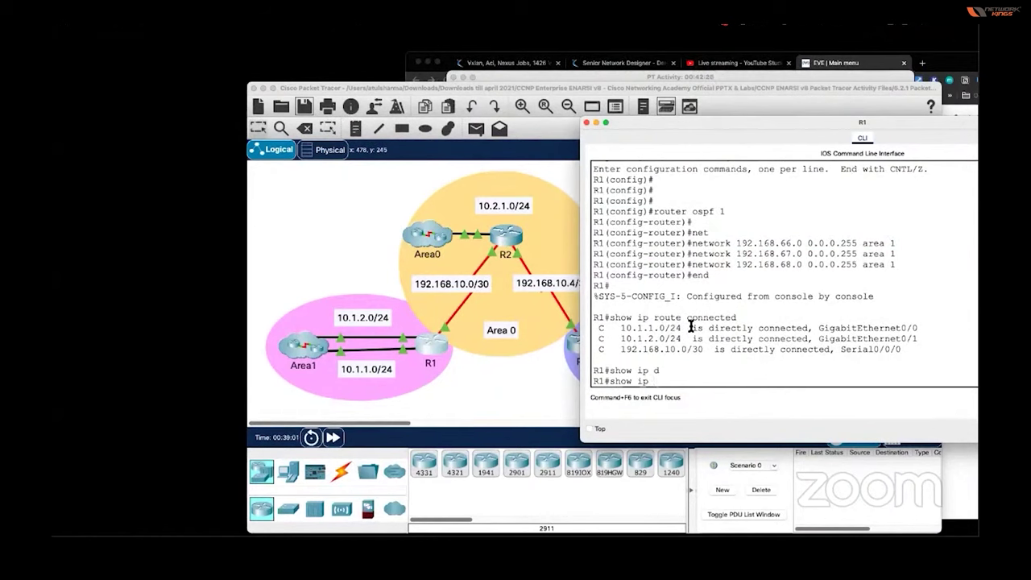
click(477, 373)
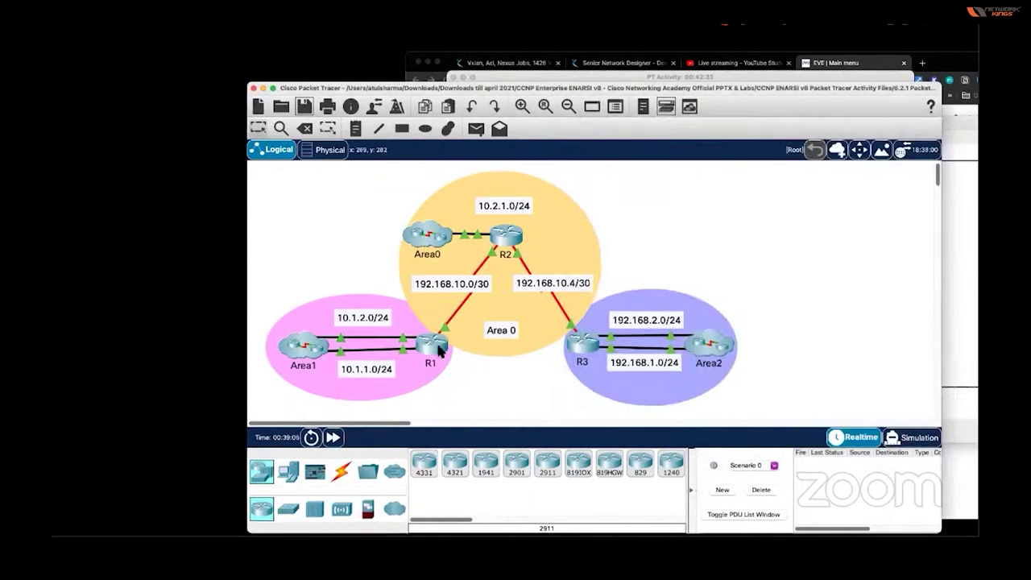
click(437, 346)
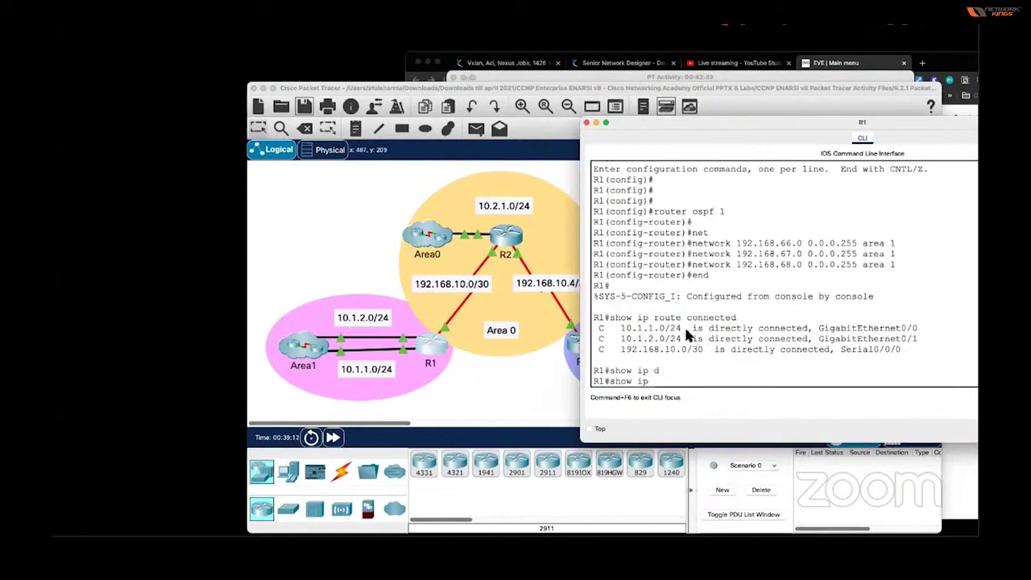
key(Tab)
key(Tab)
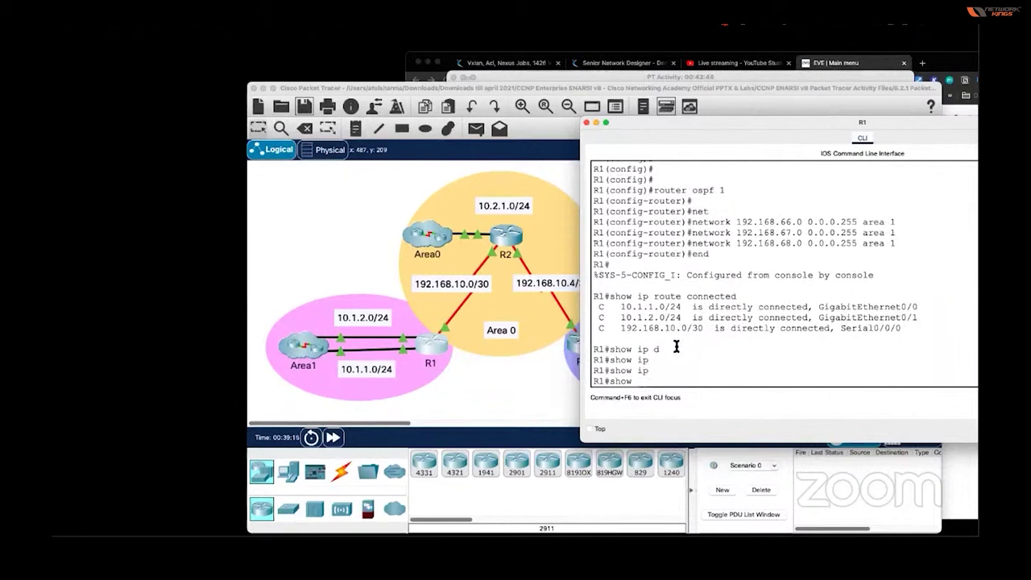
text(osp)
key(Tab)
text(ne)
key(Tab)
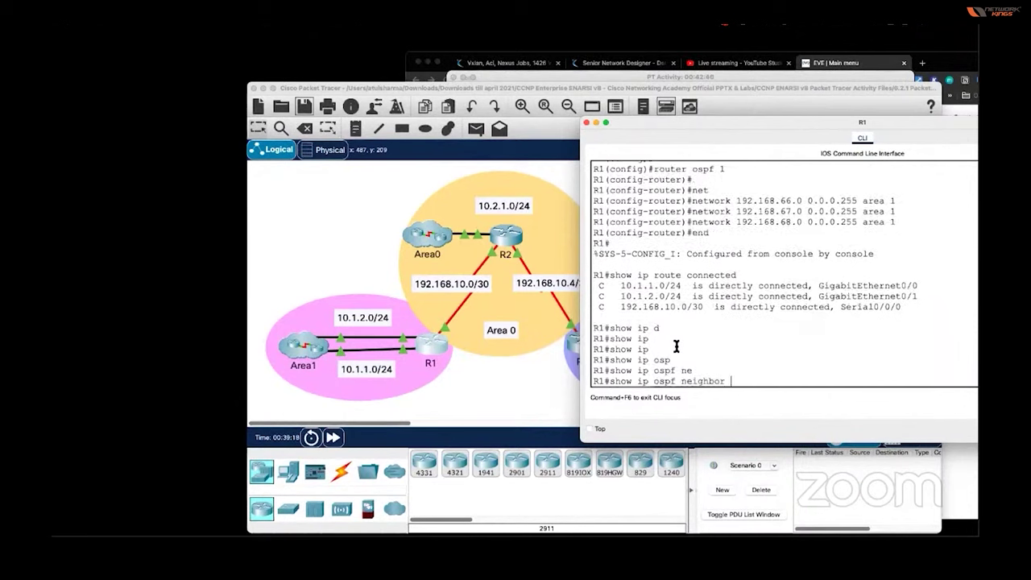
key(Return)
drag(635, 352, 572, 364)
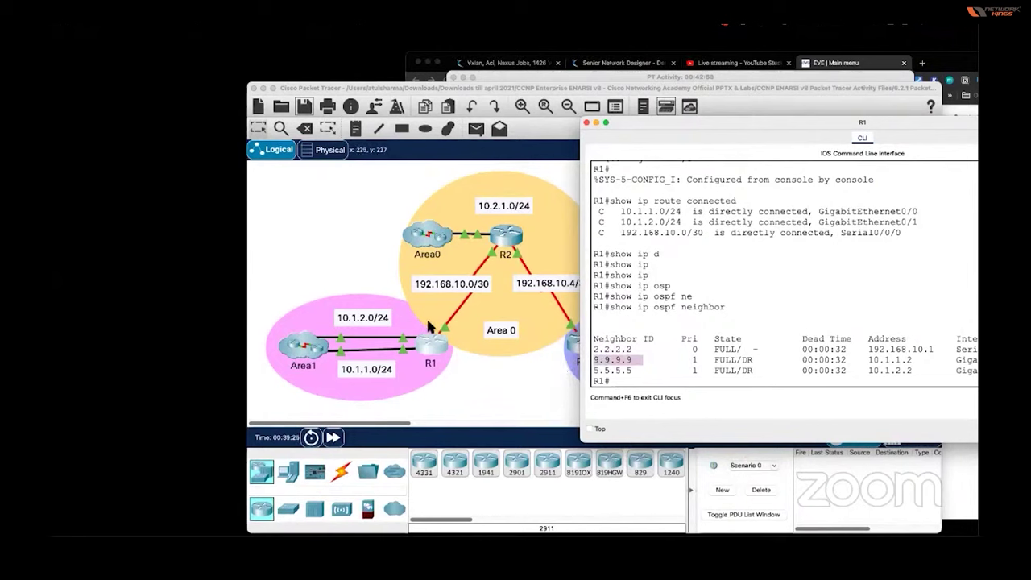
key(super+shift+a)
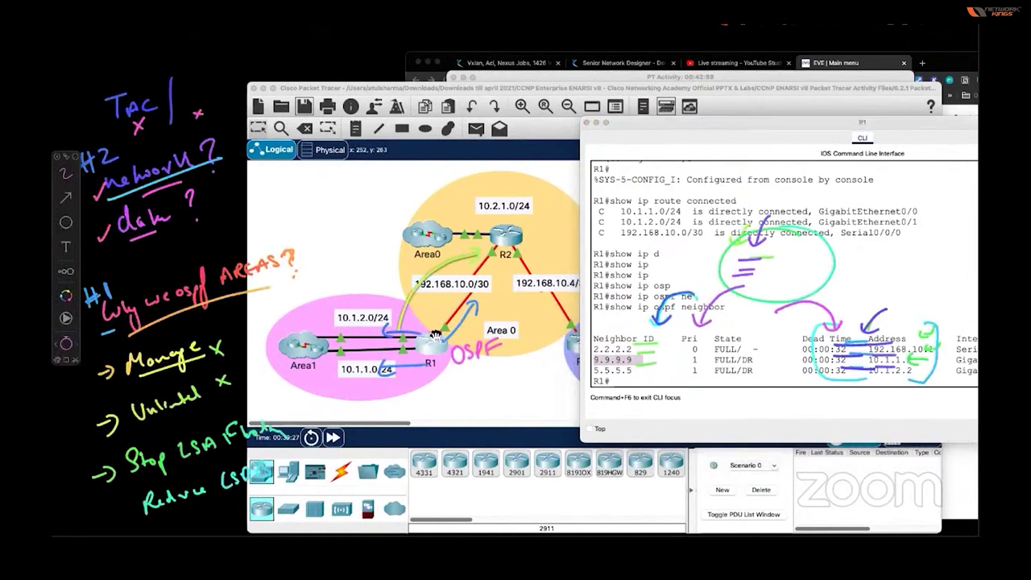
key(Escape)
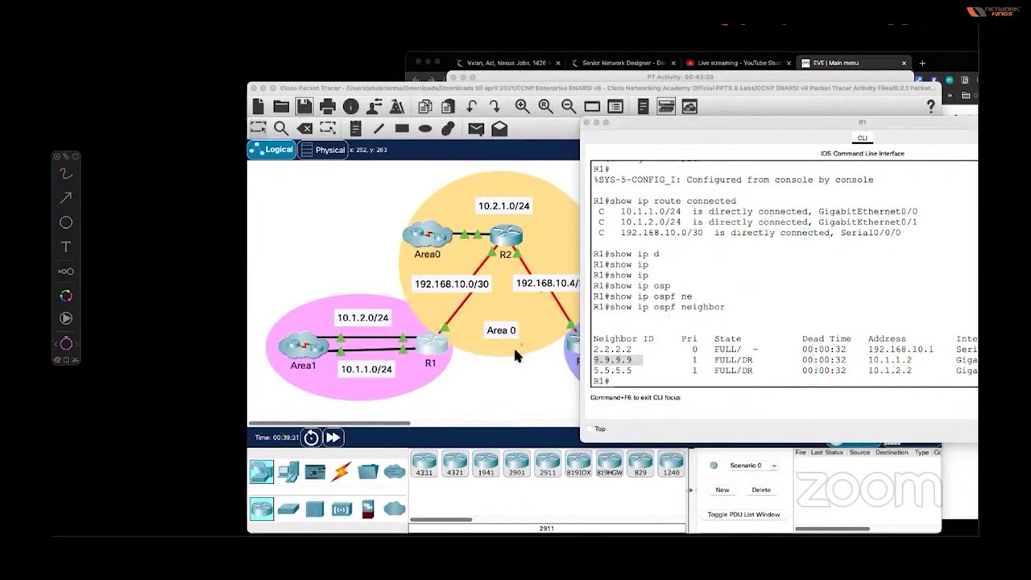
mouse_move(434, 331)
mouse_down()
mouse_move(422, 315)
mouse_move(425, 337)
mouse_up()
mouse_move(501, 206)
mouse_down()
mouse_move(502, 235)
mouse_move(530, 223)
mouse_move(529, 239)
mouse_move(544, 236)
mouse_move(560, 214)
mouse_up()
mouse_move(432, 333)
mouse_down()
mouse_move(458, 268)
mouse_move(495, 241)
mouse_up()
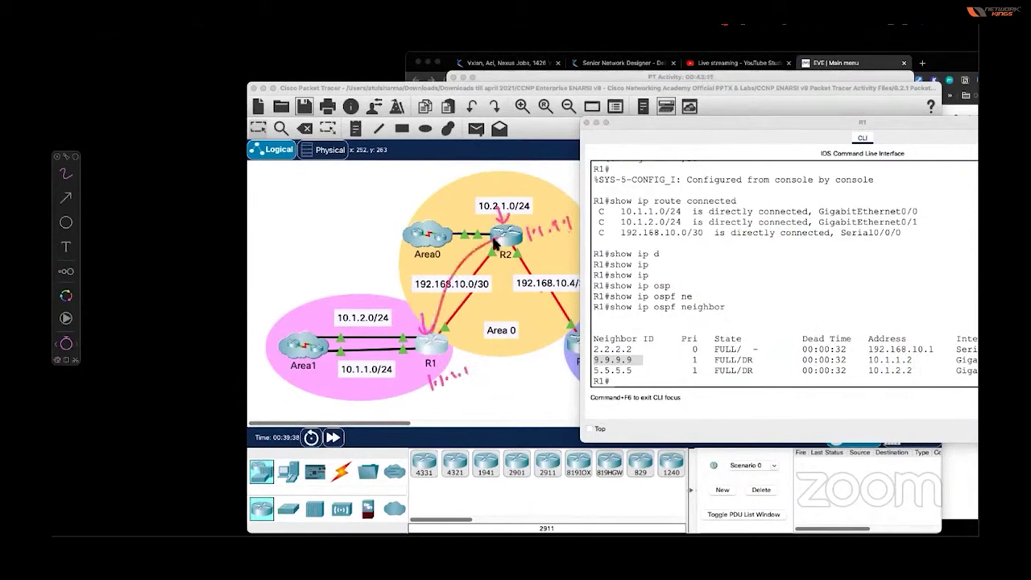
mouse_move(449, 344)
mouse_down()
mouse_move(498, 299)
mouse_move(486, 327)
mouse_move(484, 313)
mouse_move(512, 316)
mouse_move(478, 277)
mouse_move(448, 278)
mouse_up()
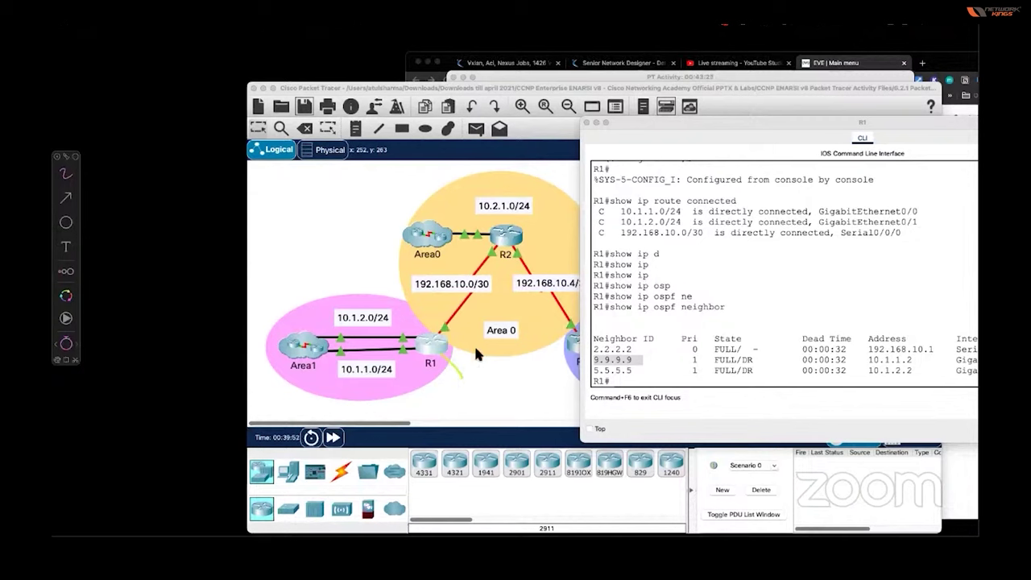
Handwrite the OSPF packet types Hello, DBD and LSR beside the topology.
mouse_move(145, 193)
mouse_down()
mouse_move(142, 235)
mouse_move(176, 229)
mouse_up()
mouse_move(146, 265)
mouse_down()
mouse_move(164, 272)
mouse_move(173, 261)
mouse_up()
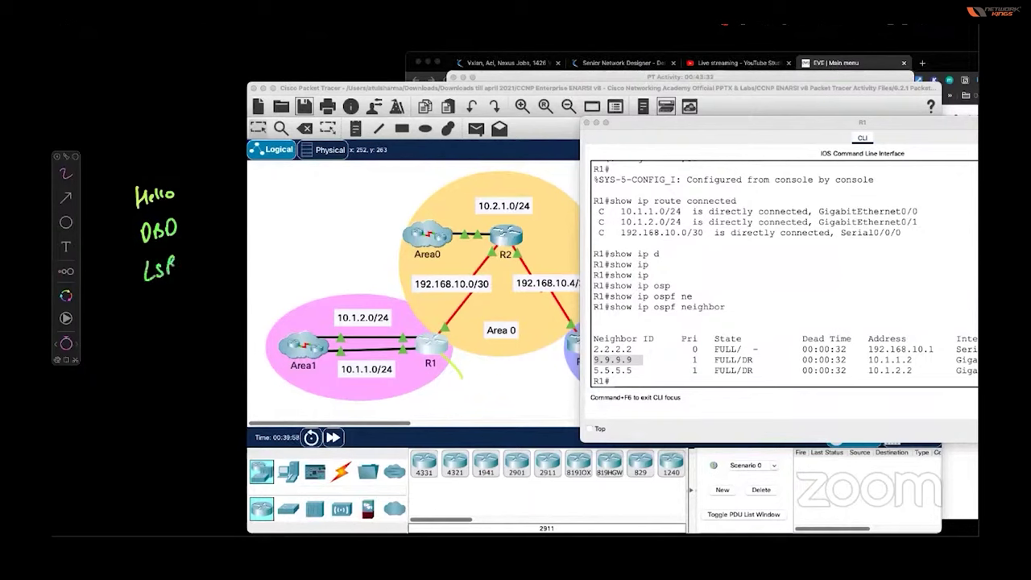
mouse_move(148, 298)
mouse_down()
mouse_move(170, 304)
mouse_move(156, 351)
mouse_move(179, 346)
mouse_move(198, 322)
mouse_move(205, 341)
mouse_up()
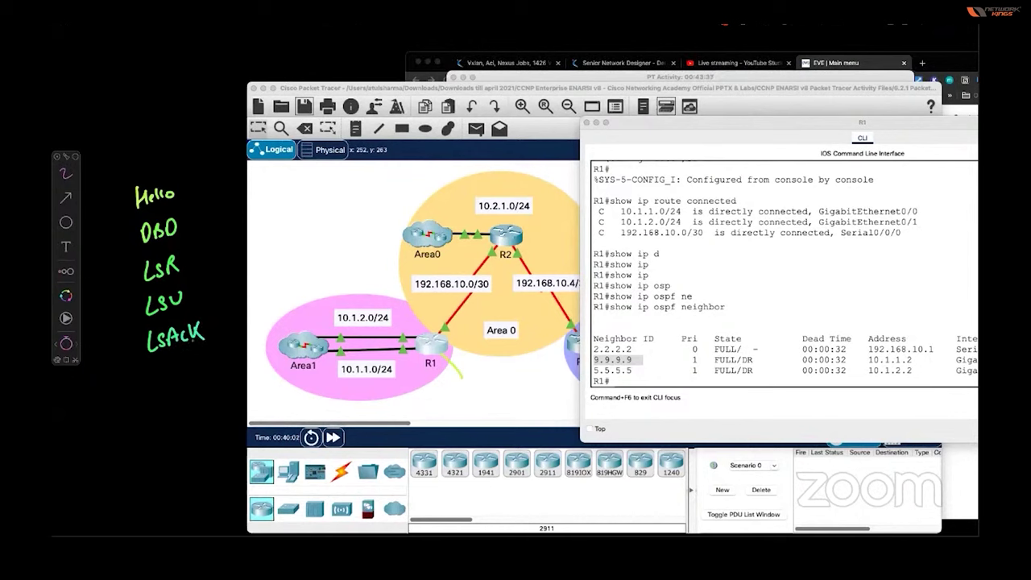
Sketch arrows tracing the path from R1 up to R2, then clear all annotations.
drag(454, 374, 464, 367)
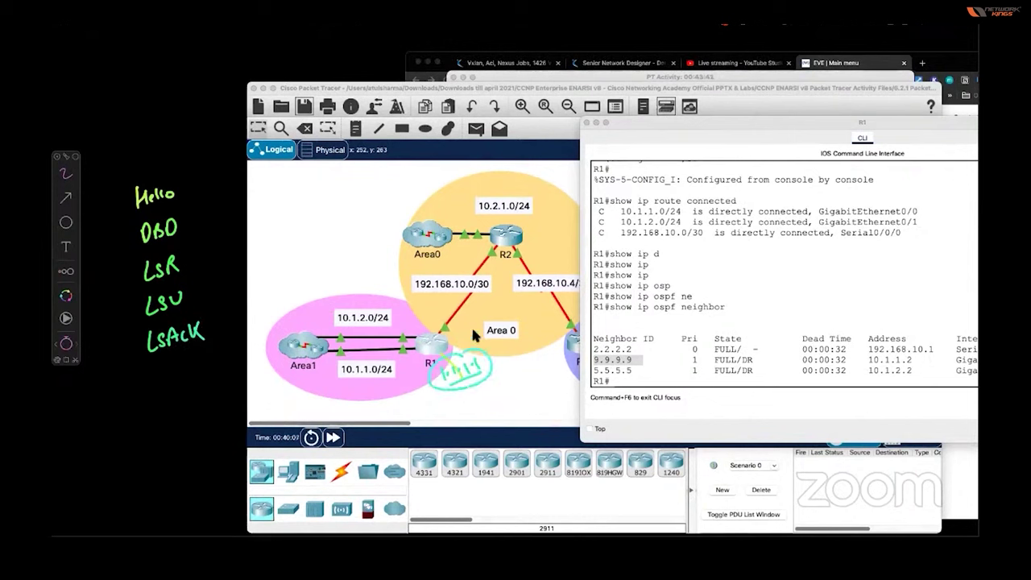
mouse_move(492, 331)
mouse_down()
mouse_move(502, 291)
mouse_move(514, 263)
mouse_up()
drag(522, 266, 553, 242)
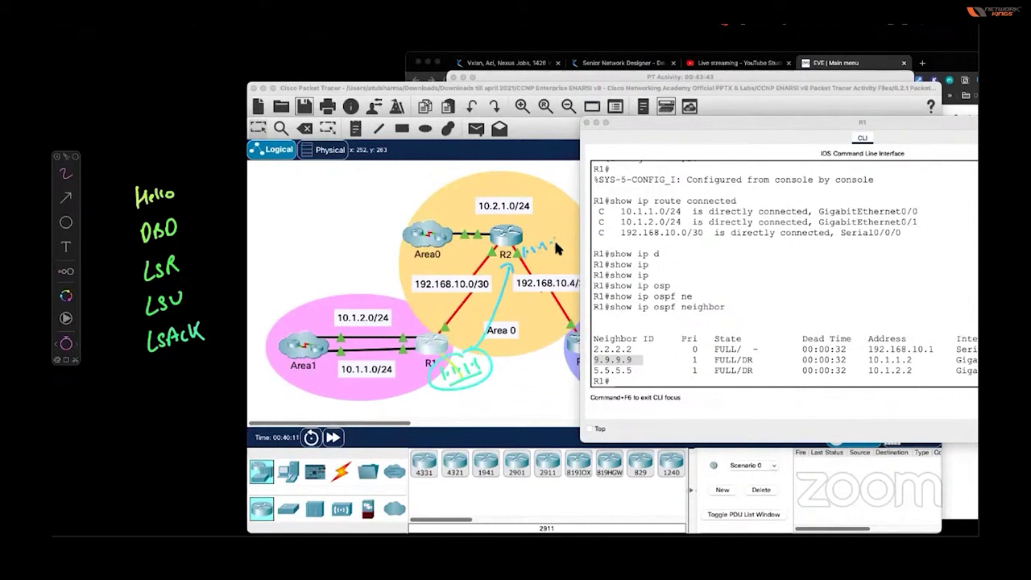
drag(482, 327, 509, 278)
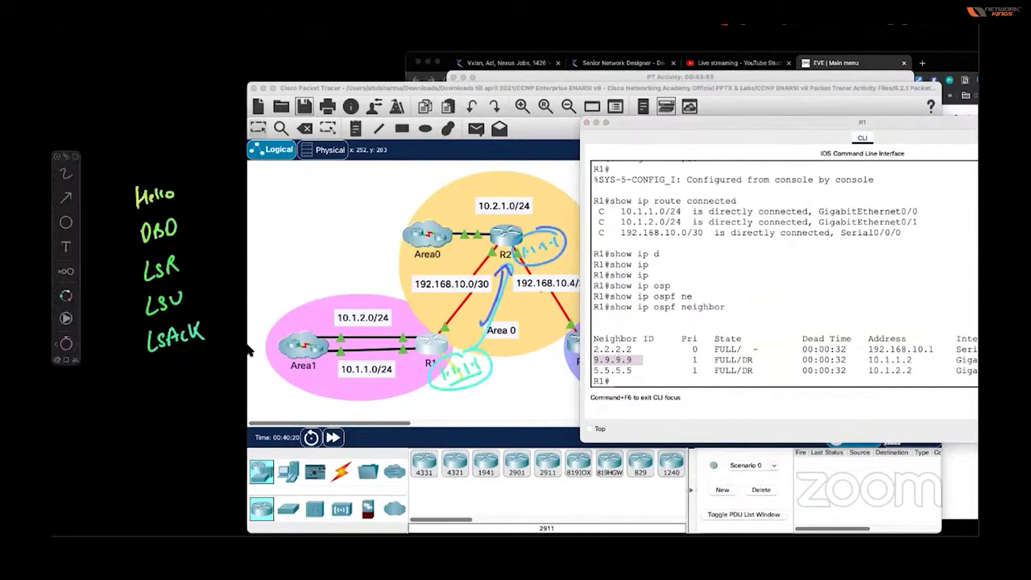
key(Escape)
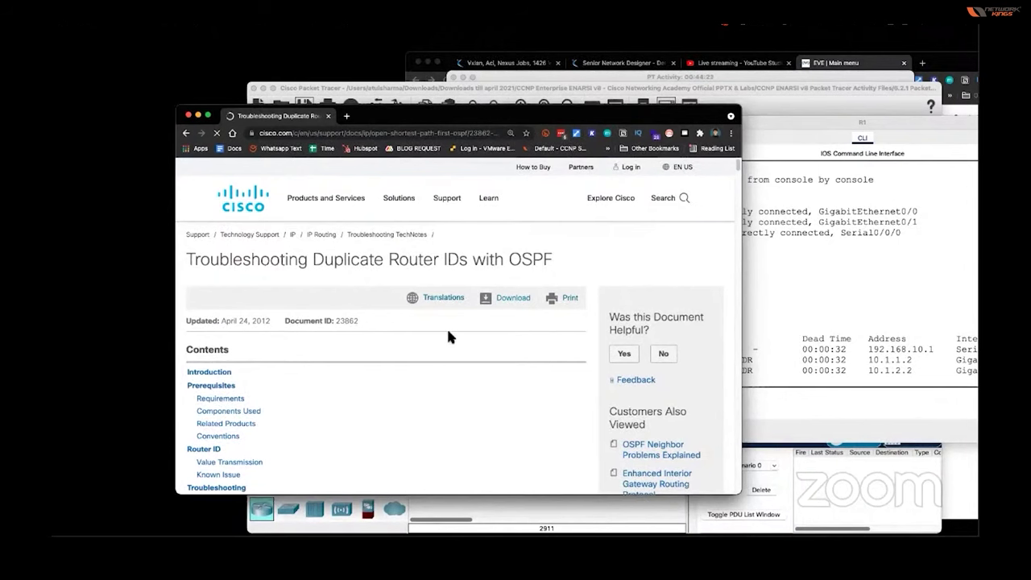
Read through Cisco's duplicate router ID TechNote, then return to the 'ospf router id' Google results.
scroll(448, 332, down, 3)
scroll(448, 337, down, 20)
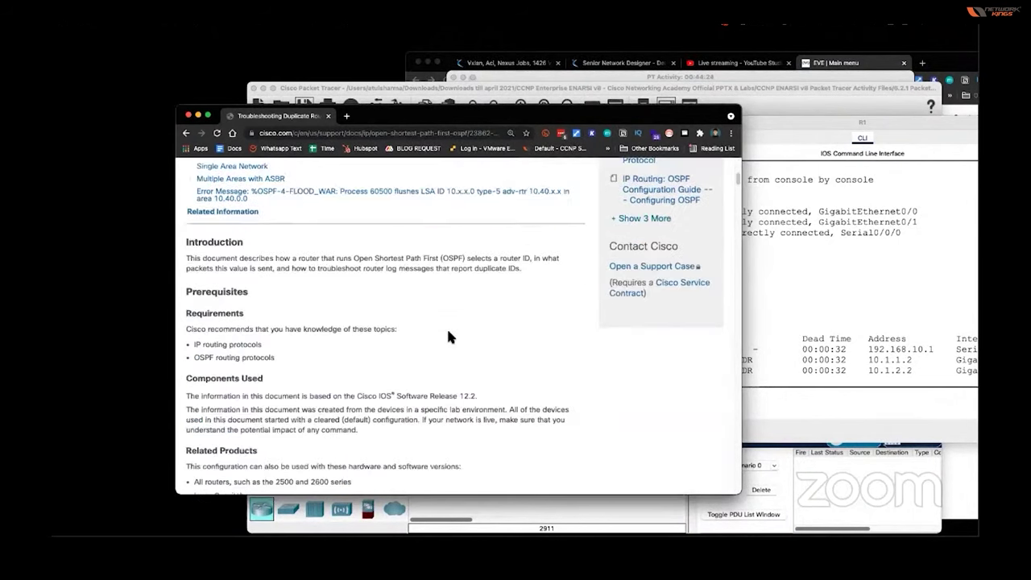
scroll(317, 314, down, 10)
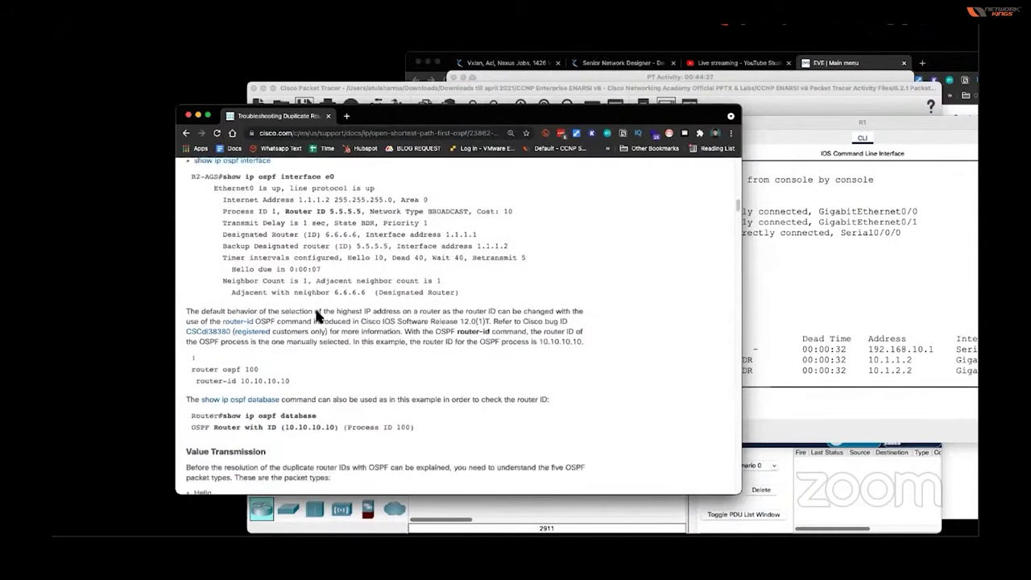
scroll(317, 316, down, 9)
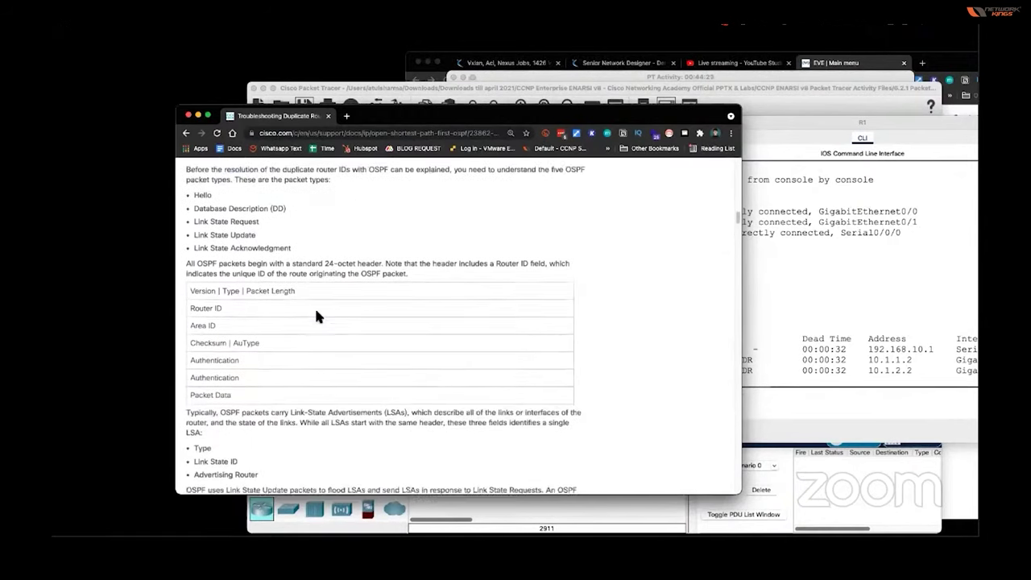
scroll(314, 310, down, 9)
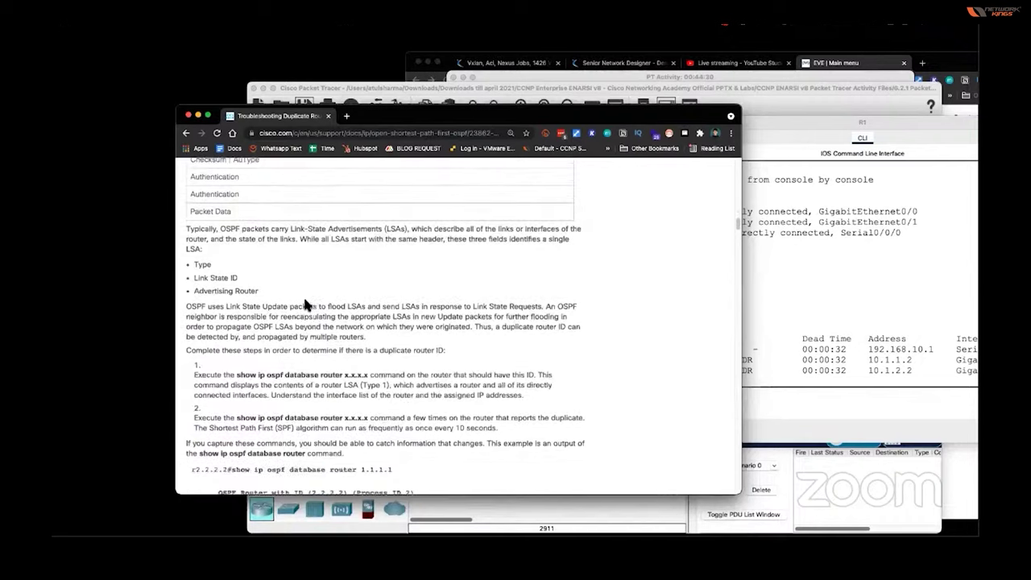
drag(218, 264, 387, 264)
scroll(385, 260, down, 5)
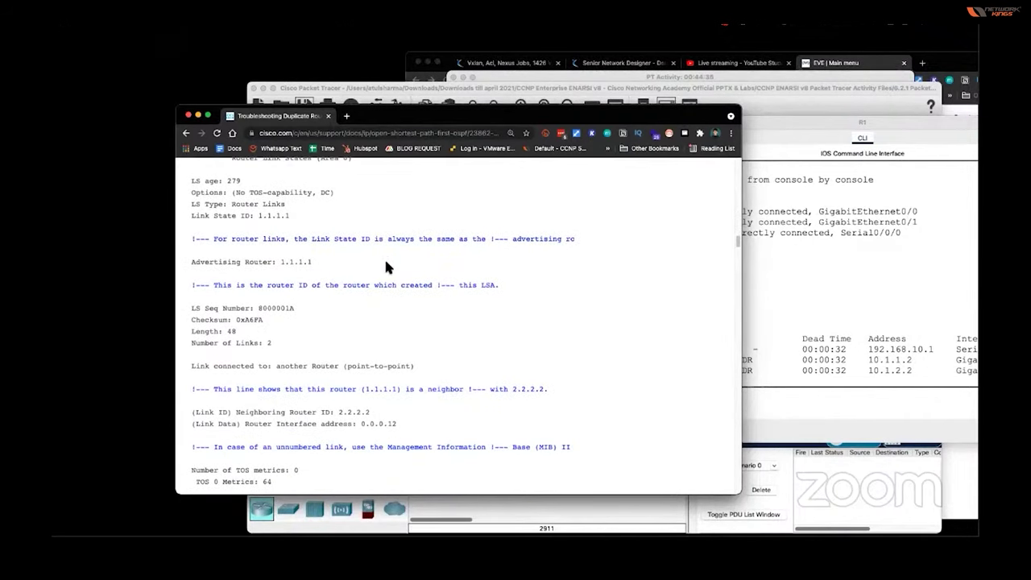
scroll(384, 256, down, 13)
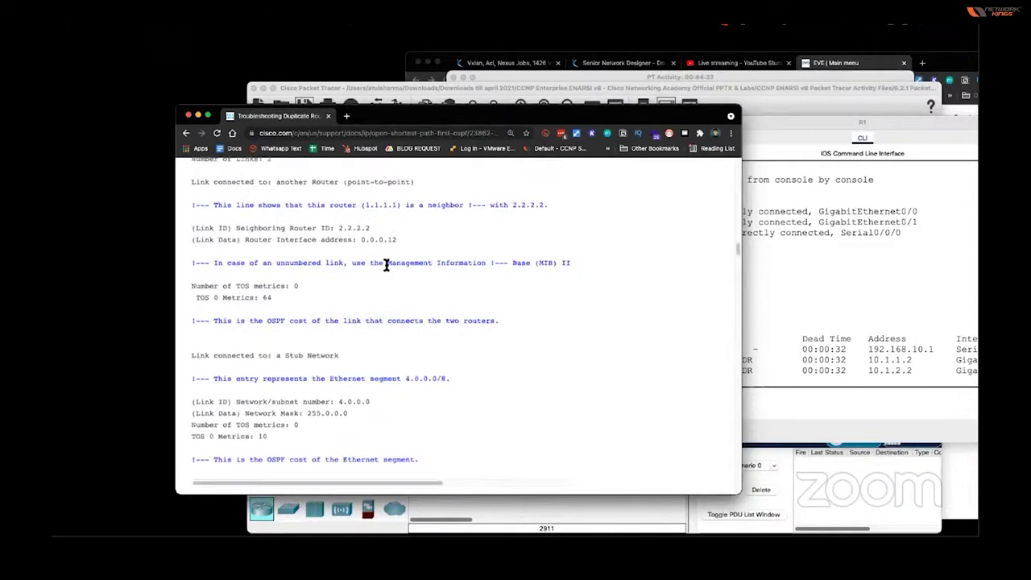
scroll(385, 264, down, 16)
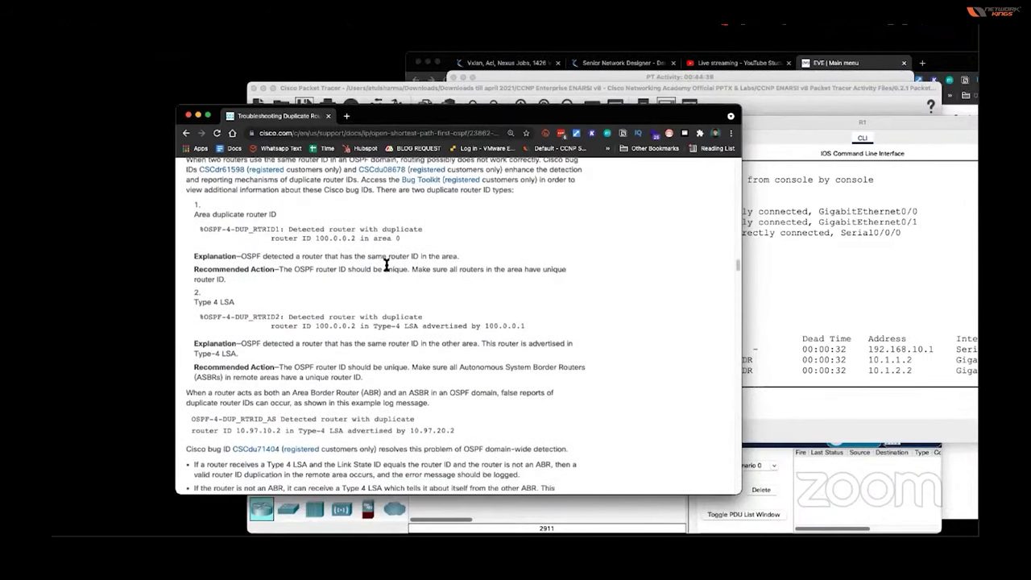
scroll(385, 265, down, 15)
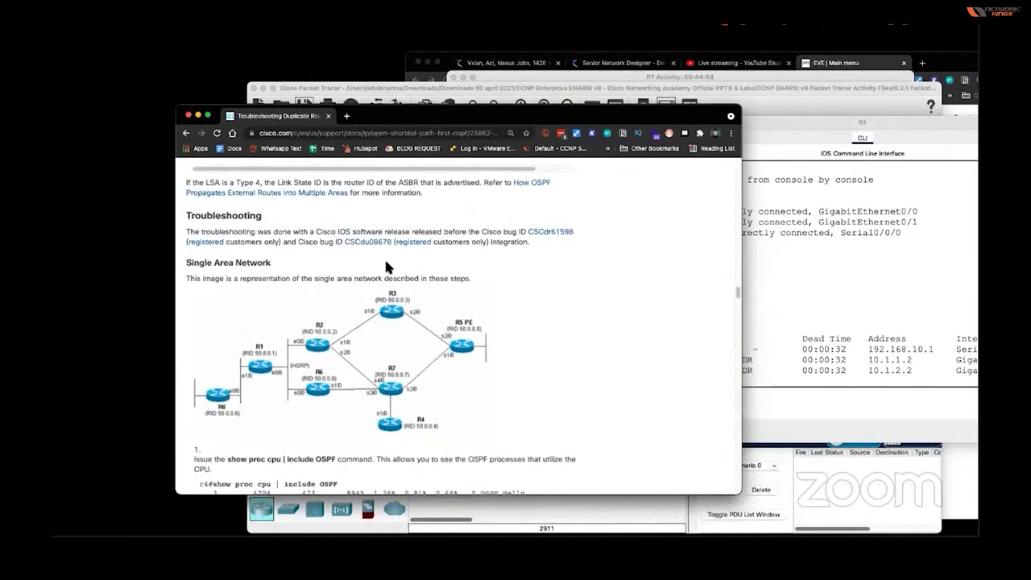
scroll(385, 266, down, 10)
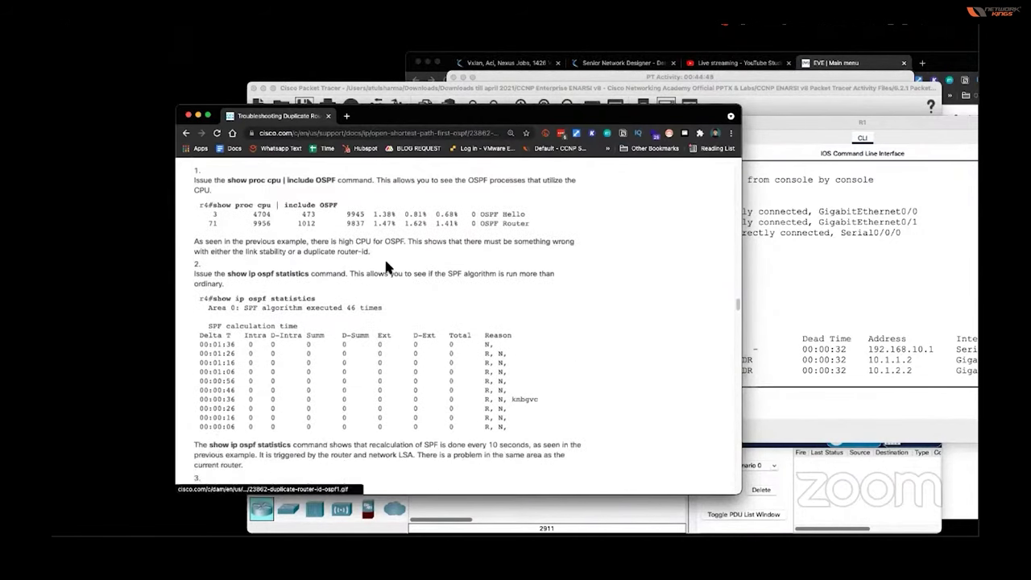
scroll(385, 266, down, 7)
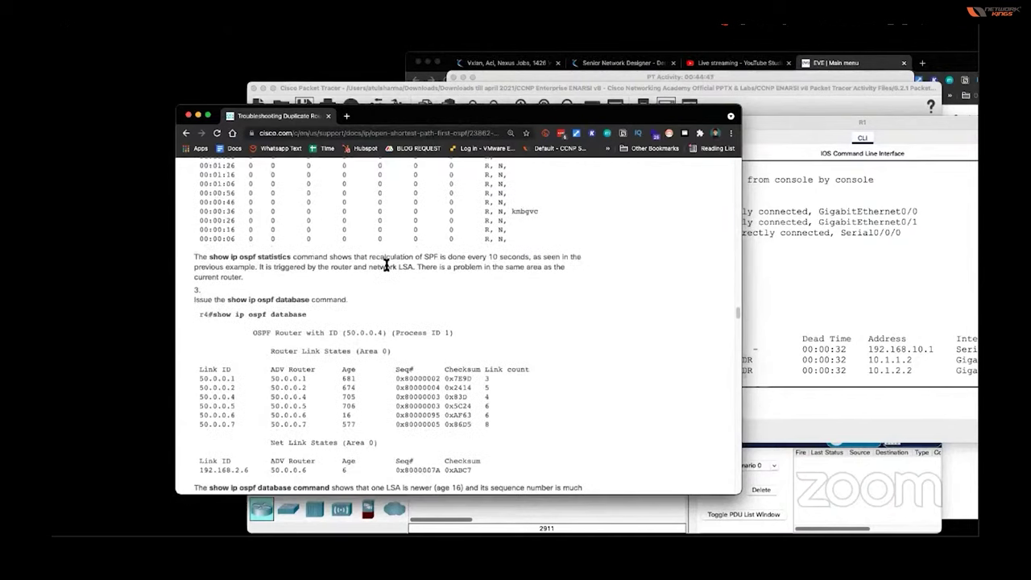
scroll(386, 266, down, 4)
scroll(384, 262, down, 20)
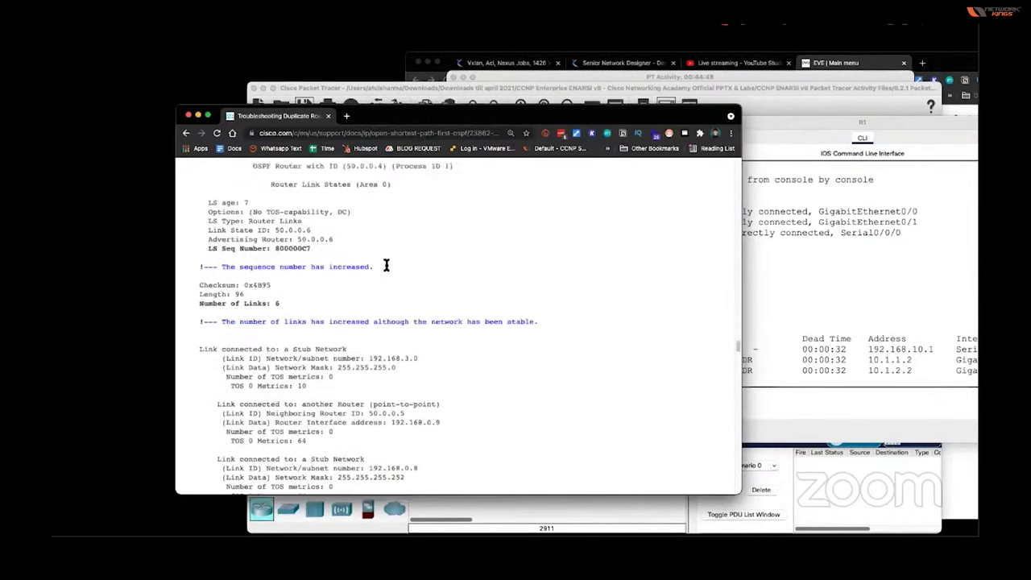
scroll(280, 278, down, 10)
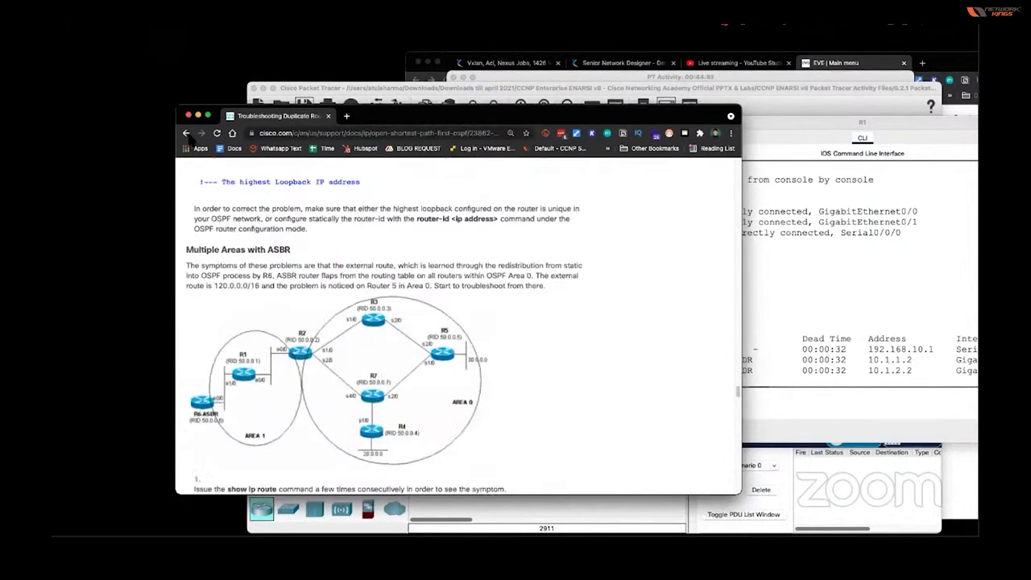
key(super+bracketleft)
scroll(336, 177, up, 5)
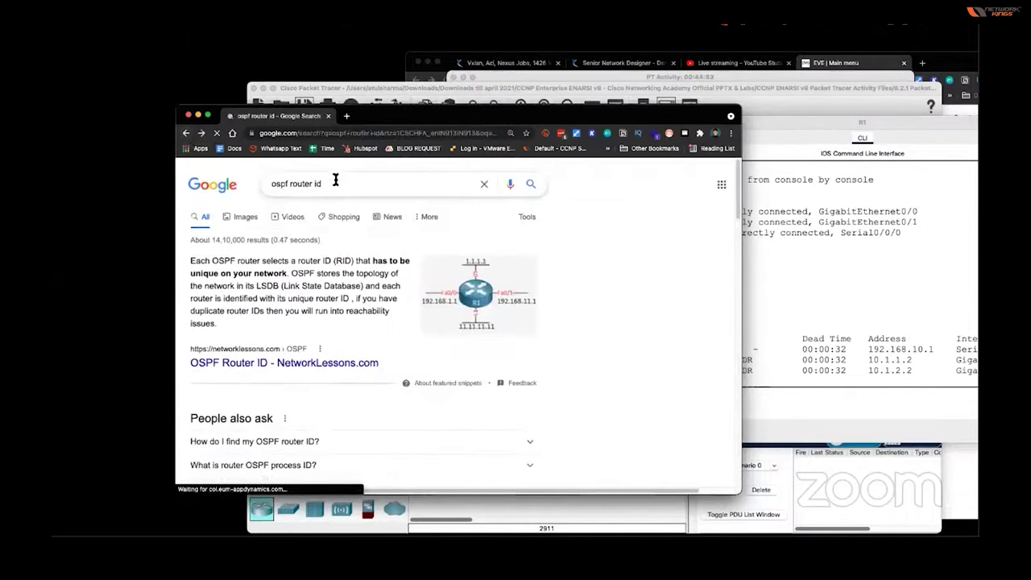
Search for OSPF loop prevention and read the 'How OSPF avoids Loop??' thread, highlighting the key reply.
click(332, 182)
text(loop)
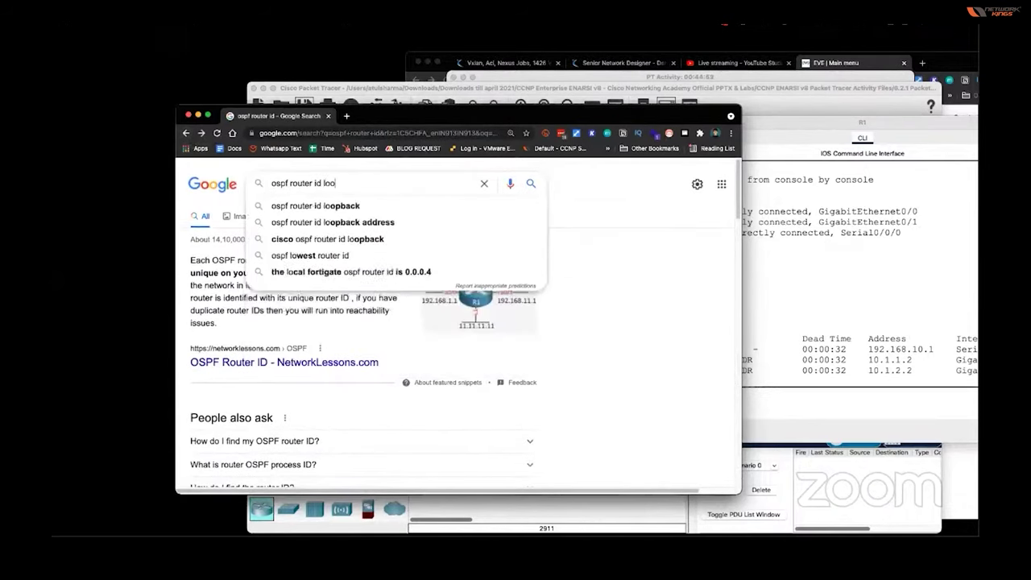
text( preven)
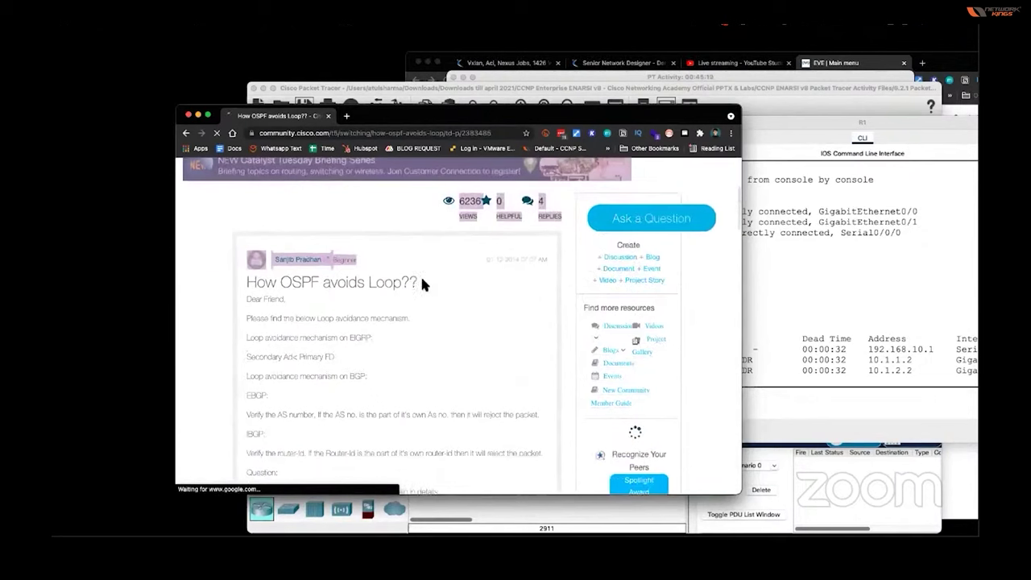
drag(418, 283, 277, 283)
click(447, 336)
scroll(447, 336, down, 6)
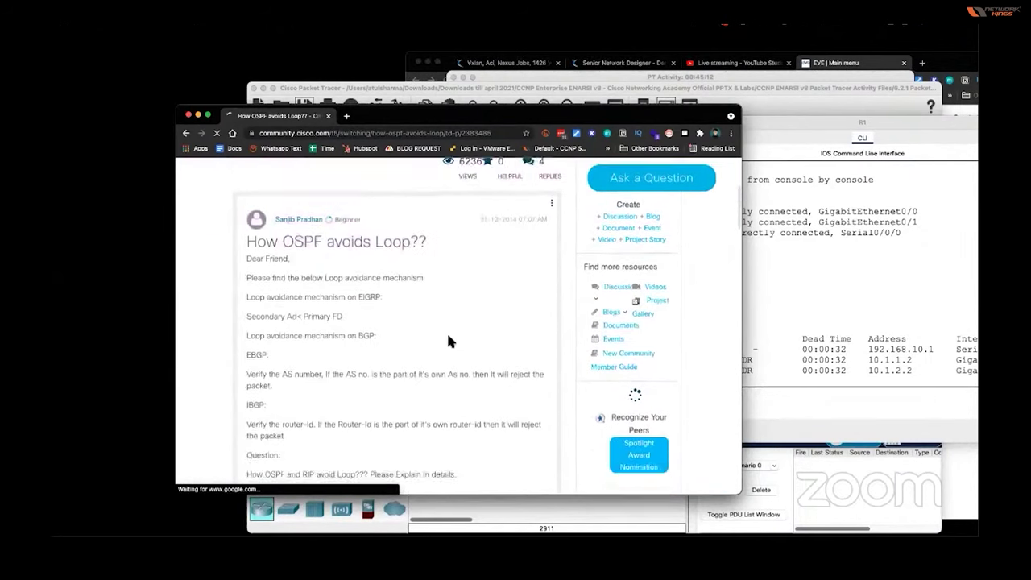
scroll(442, 342, down, 5)
drag(243, 306, 533, 318)
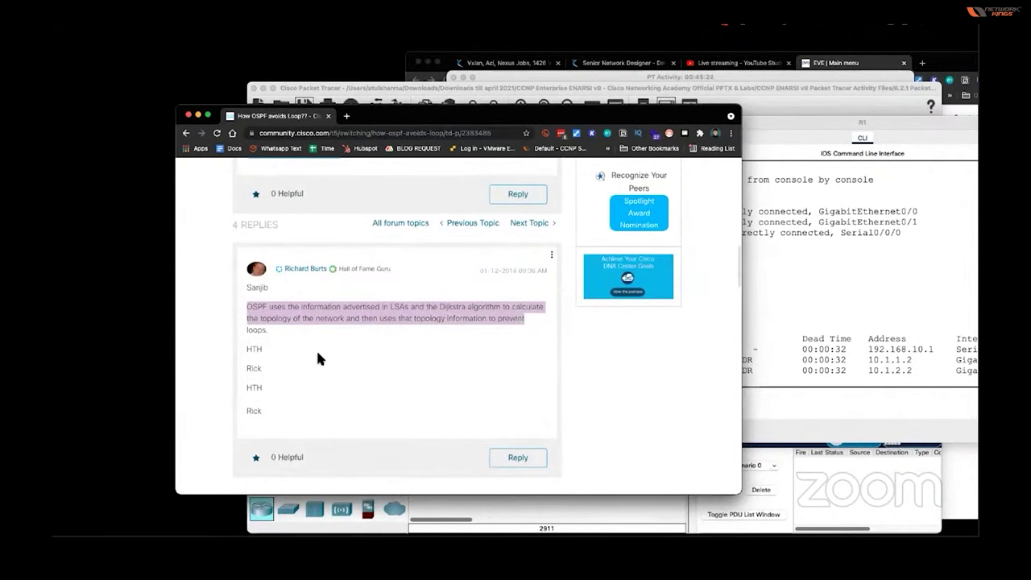
Read the remaining replies, then minimise Chrome to reveal the Packet Tracer topology.
scroll(315, 364, down, 5)
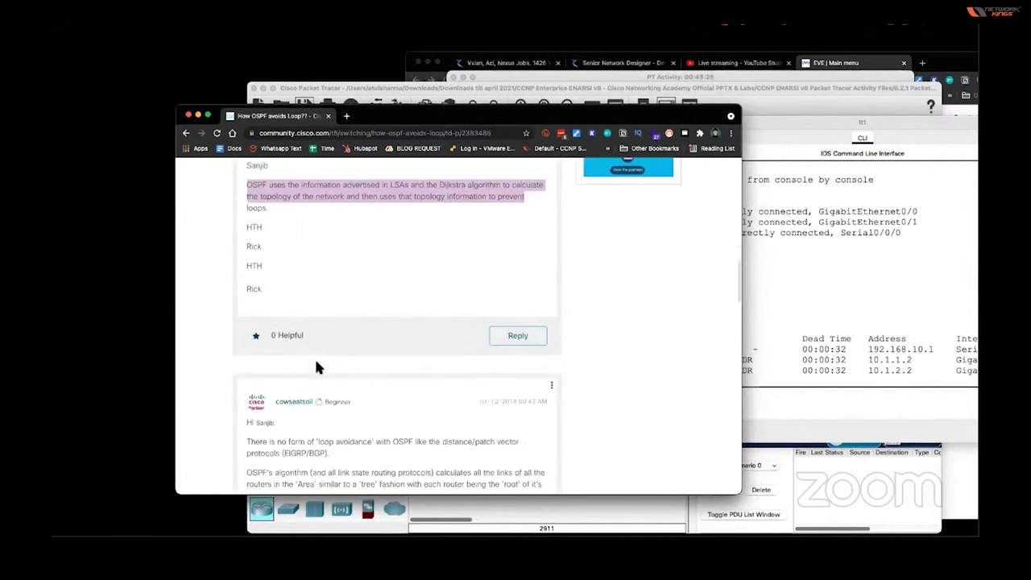
scroll(315, 367, down, 1)
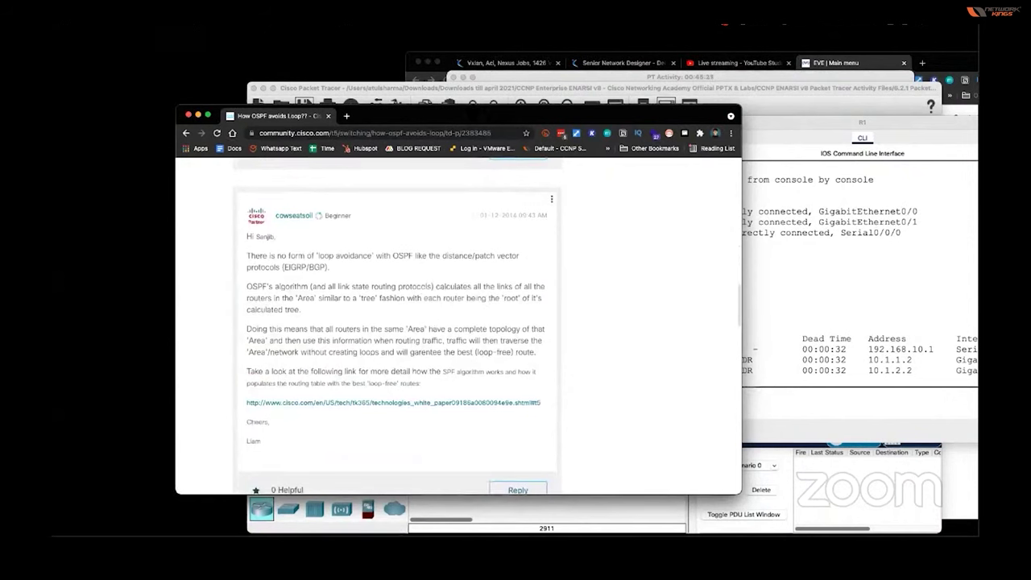
drag(450, 119, 428, 131)
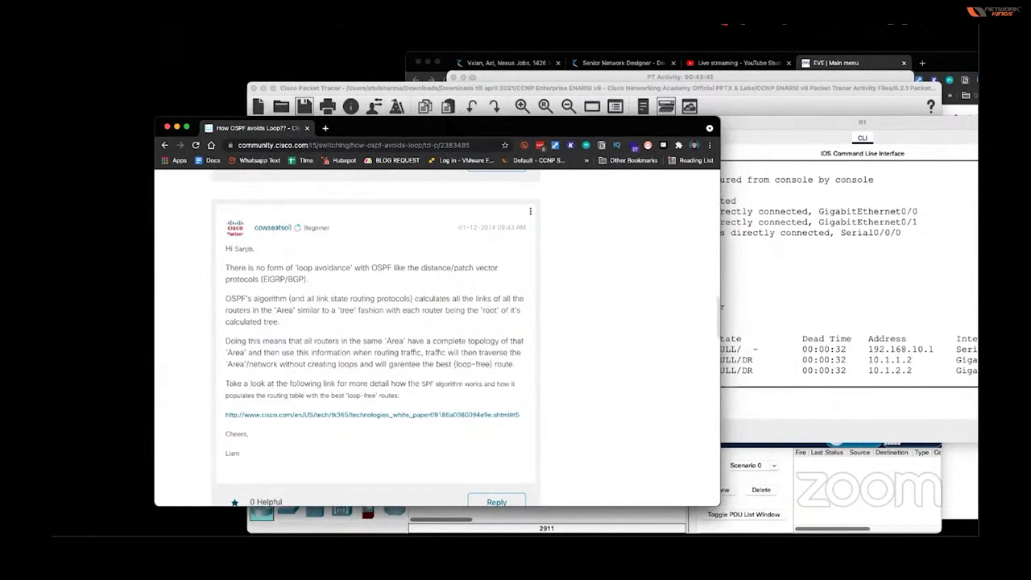
key(super+m)
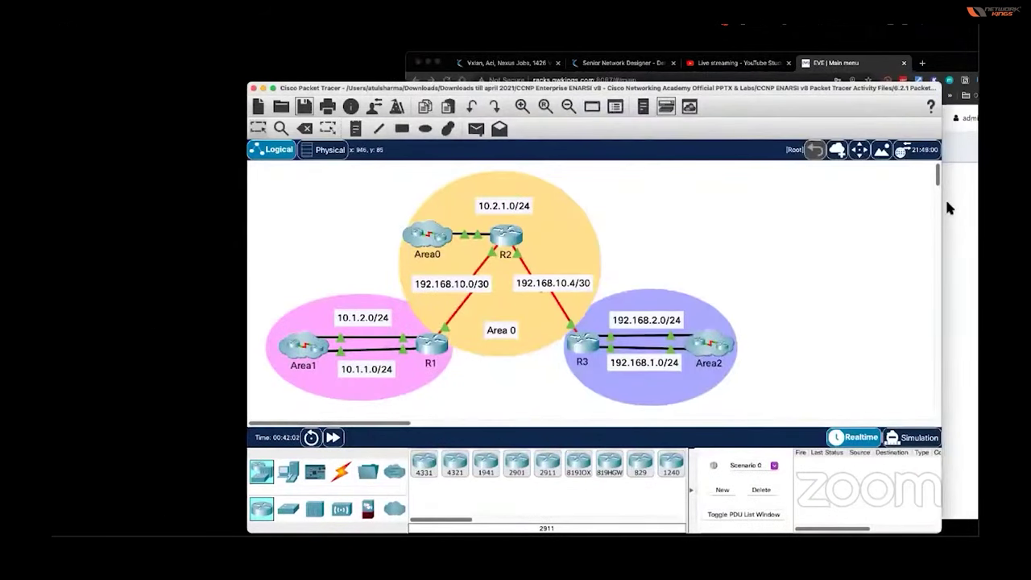
Run show processes in R1's CLI, page past --More--, then return to the EVE-NG browser window.
click(947, 203)
click(298, 291)
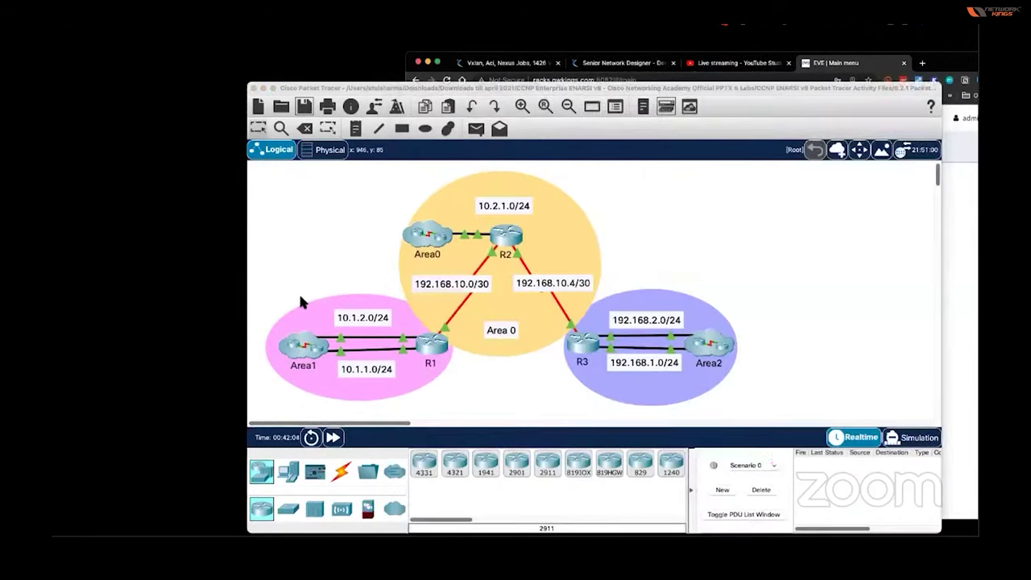
click(433, 345)
key(Return)
key(Return)
key(Return)
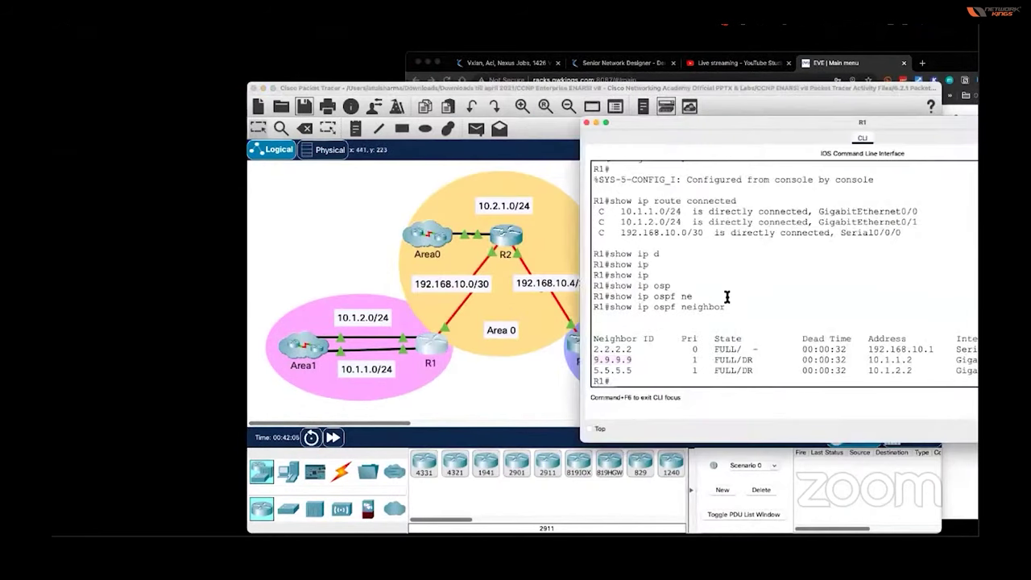
text(show ip)
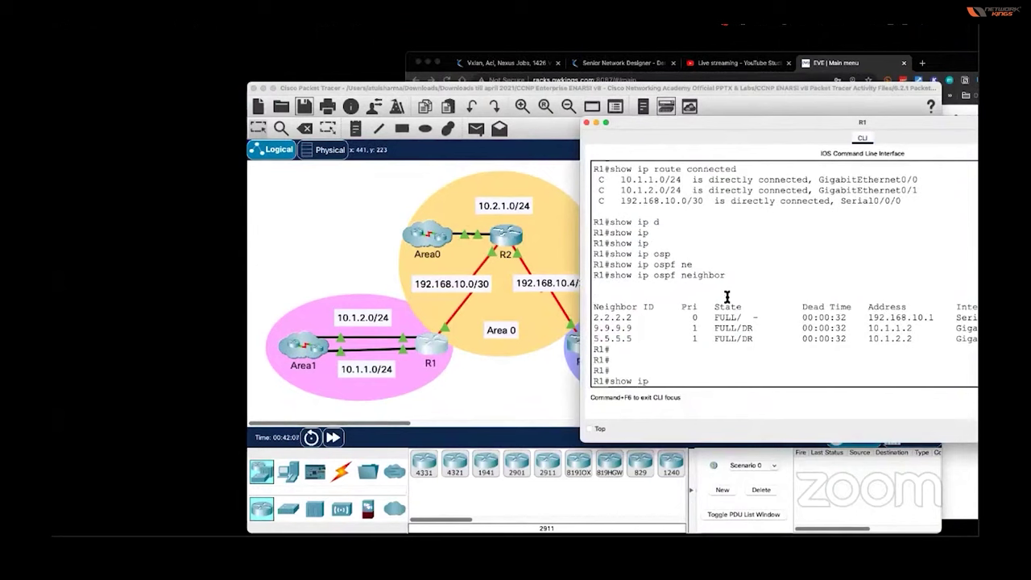
key(BackSpace)
key(BackSpace)
text(processes)
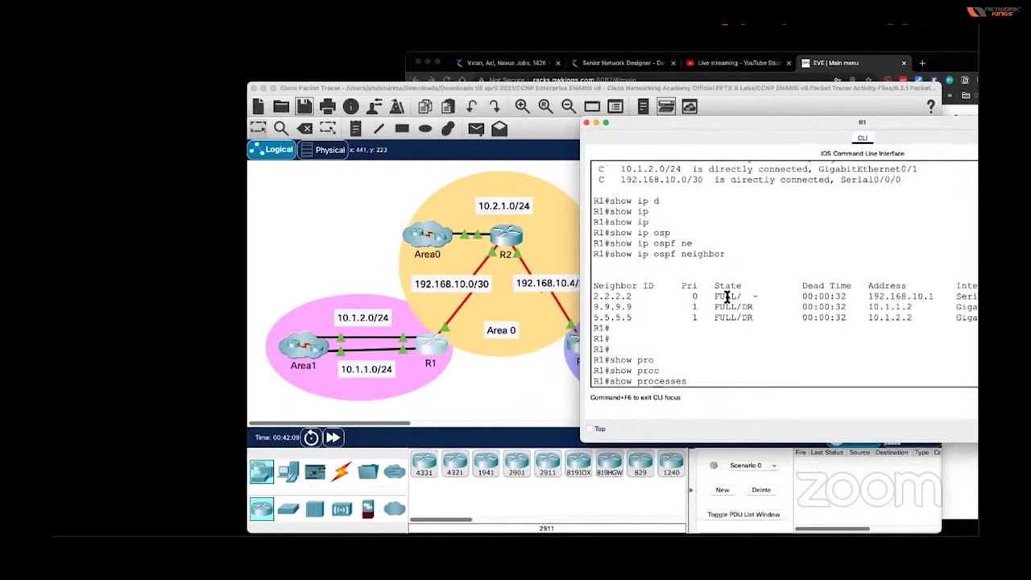
key(Return)
drag(675, 123, 565, 152)
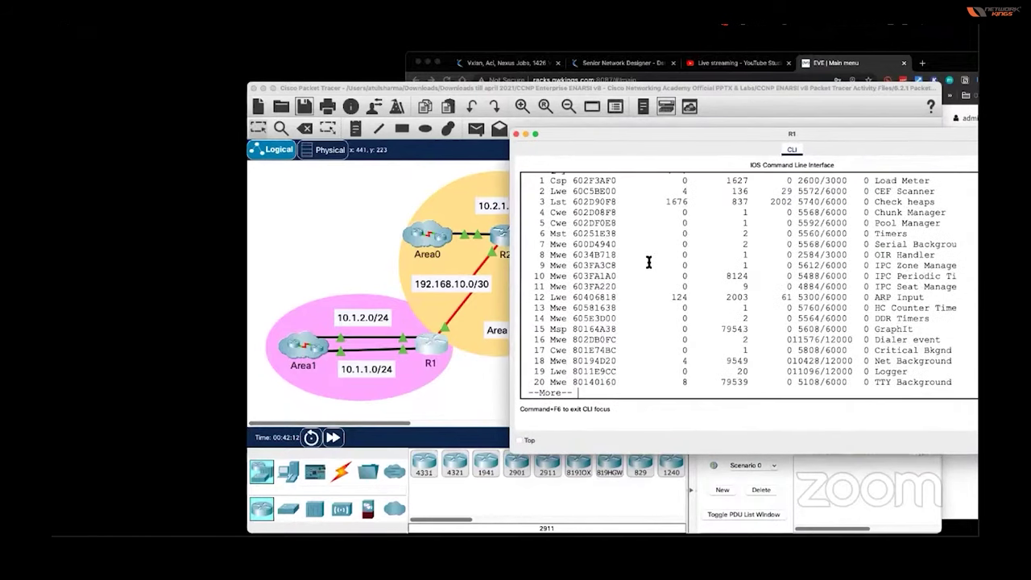
key(space)
scroll(648, 262, up, 10)
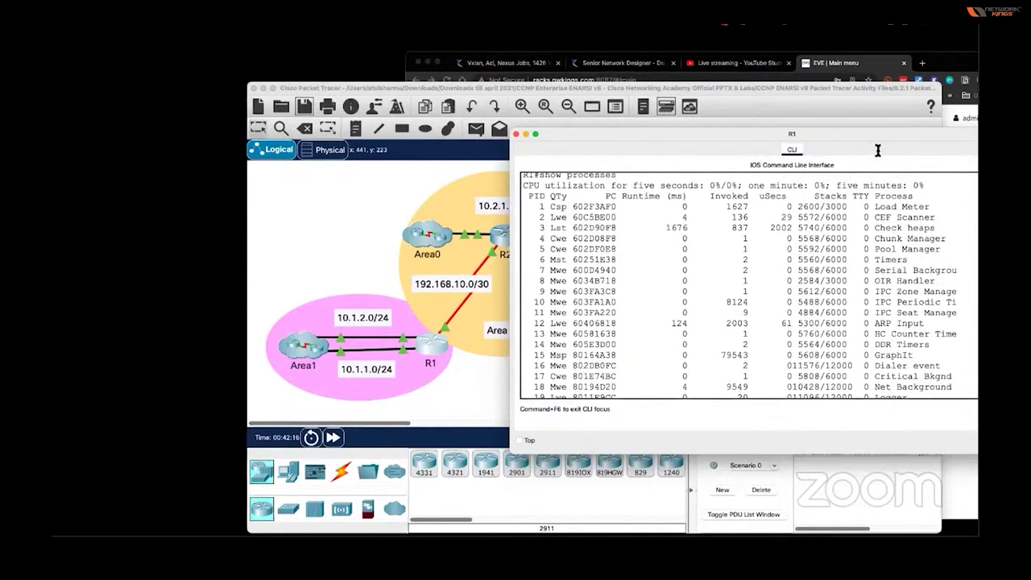
click(580, 80)
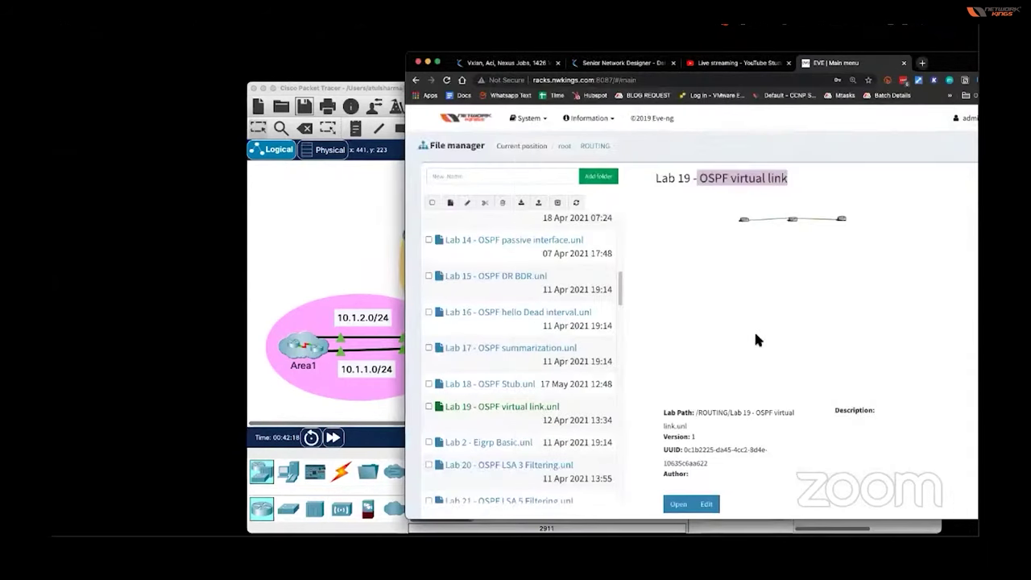
Open the Lab 19 - OSPF virtual link topology from the EVE-NG lab list.
key(super+t)
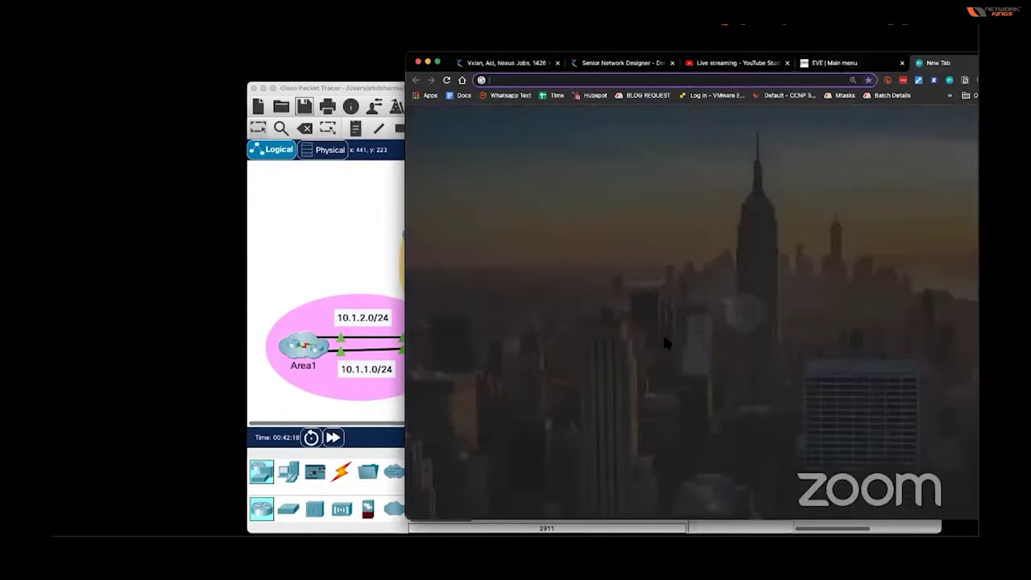
key(ctrl+shift+Tab)
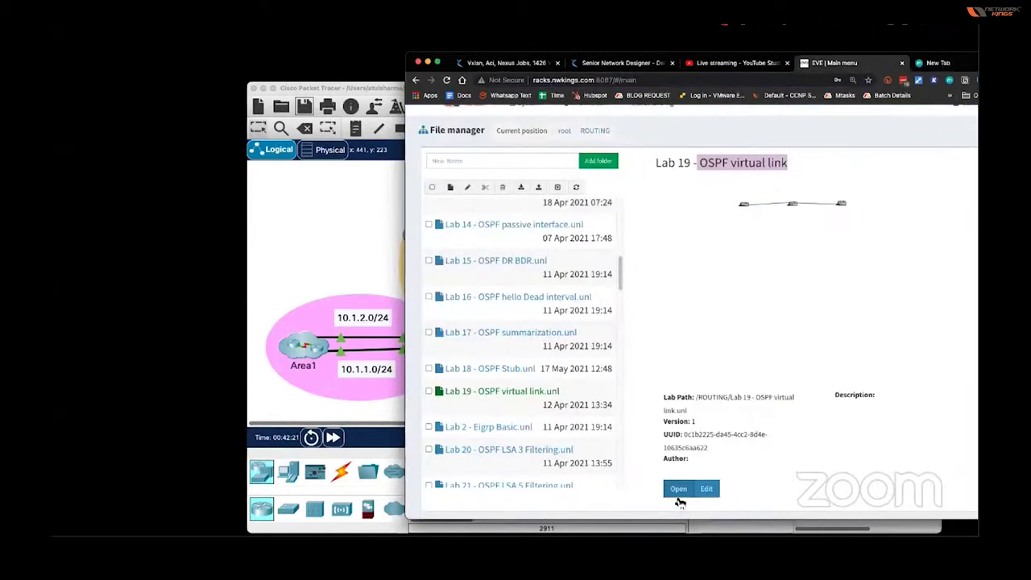
click(679, 492)
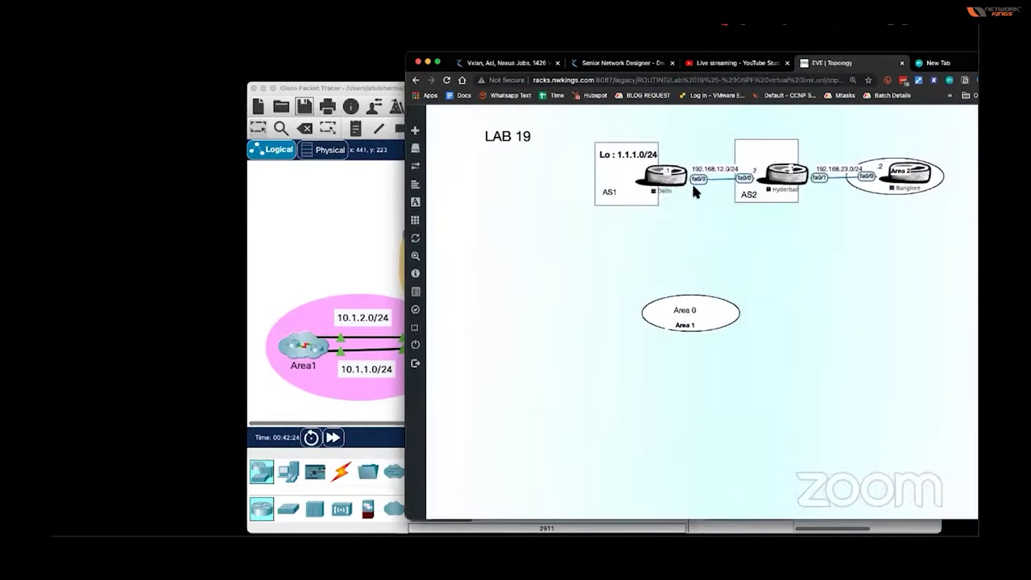
Start the Delhi router and open its console at the initial configuration dialog.
right_click(678, 183)
click(684, 202)
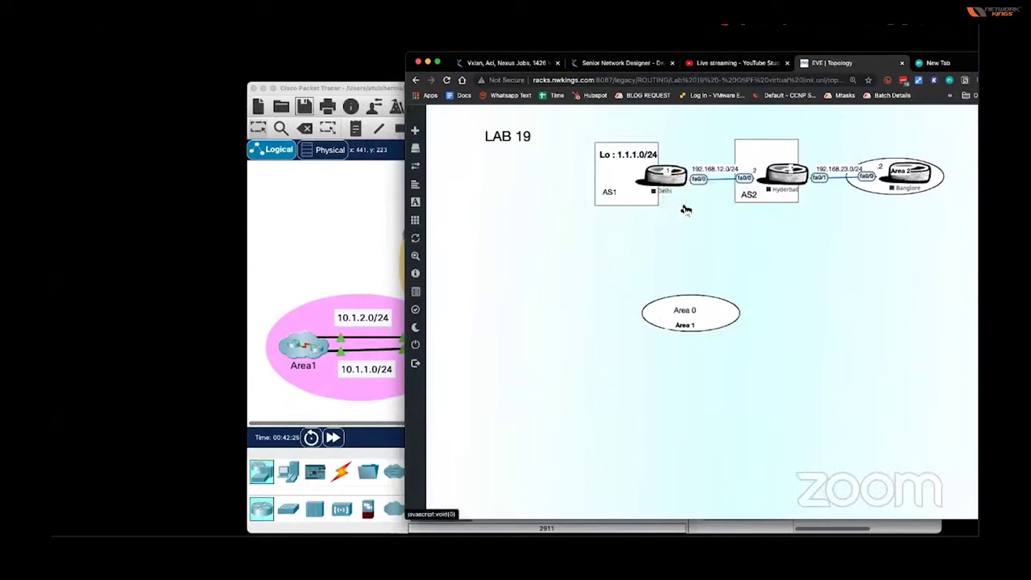
drag(626, 179, 626, 178)
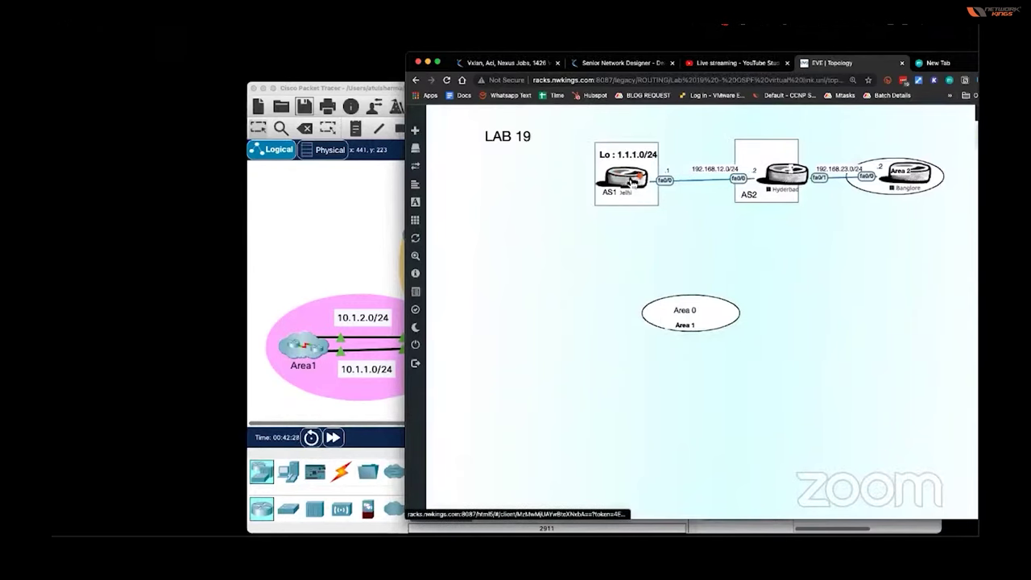
click(627, 179)
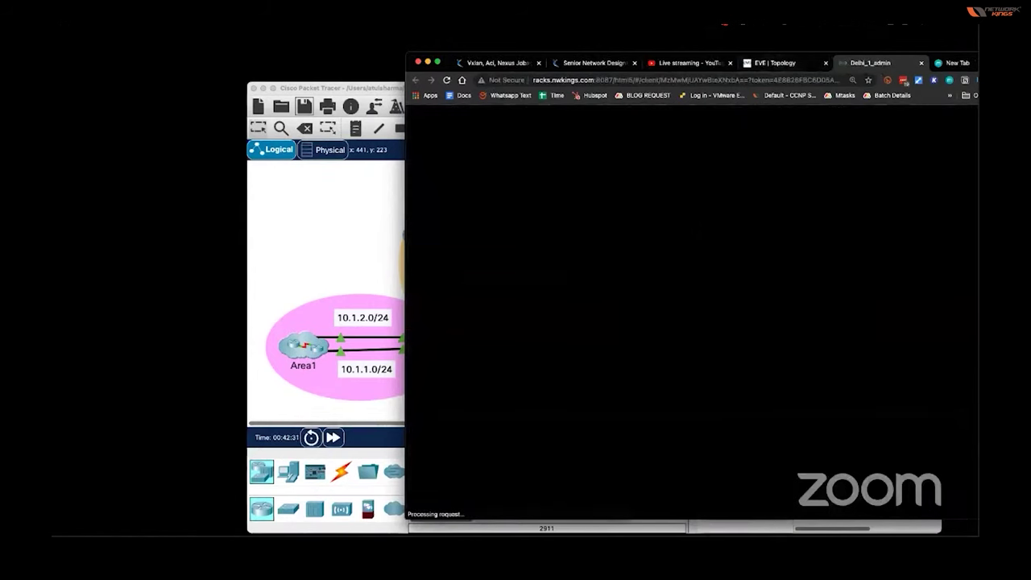
key(Return)
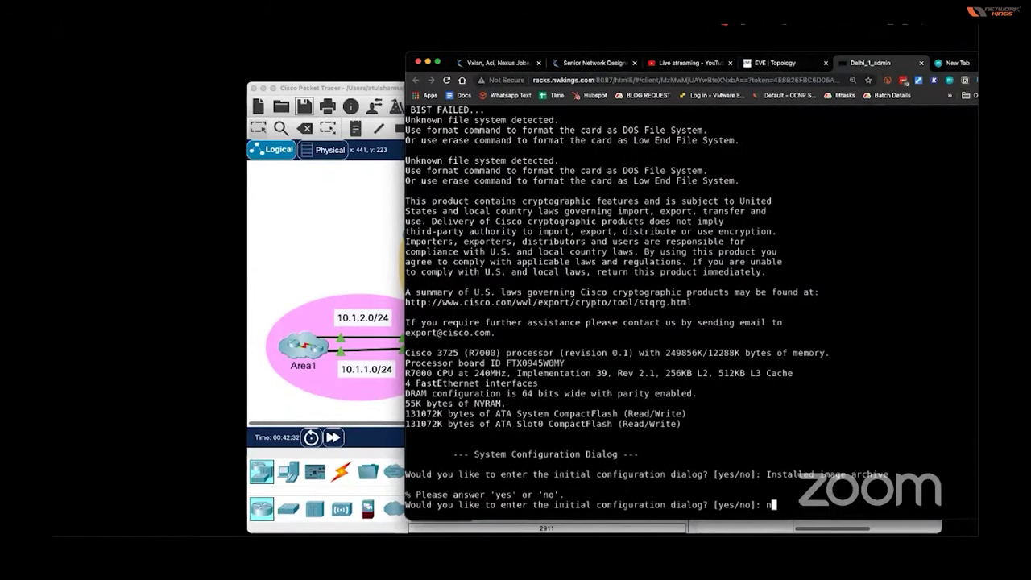
Decline the initial configuration dialog, enter enable mode and configure router ospf 1.
text(no)
key(Return)
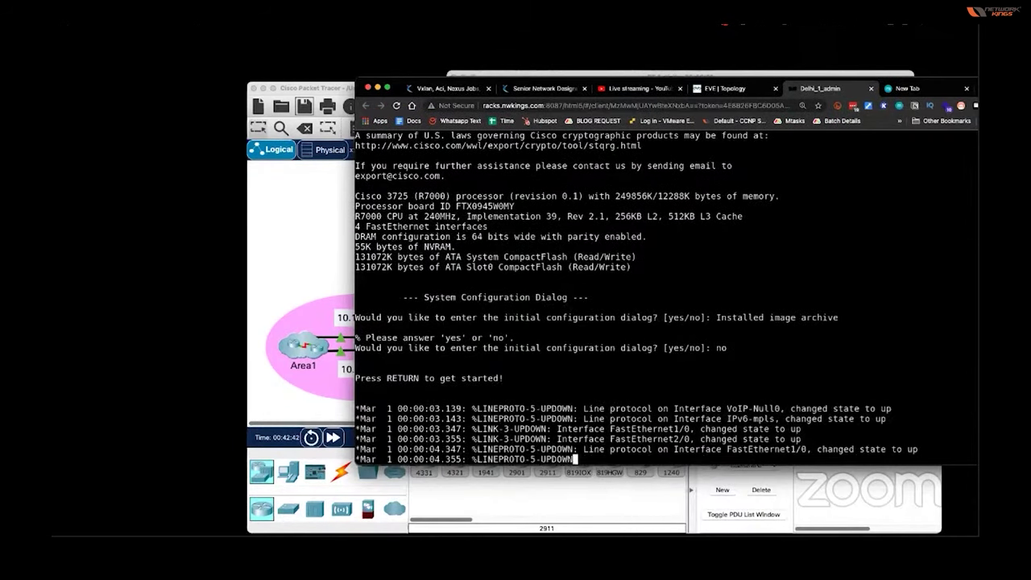
key(Return)
key(Return)
key(Return)
key(Return)
key(Return)
key(Return)
key(Return)
key(Return)
key(Return)
key(Return)
key(Return)
key(Return)
key(Return)
key(Return)
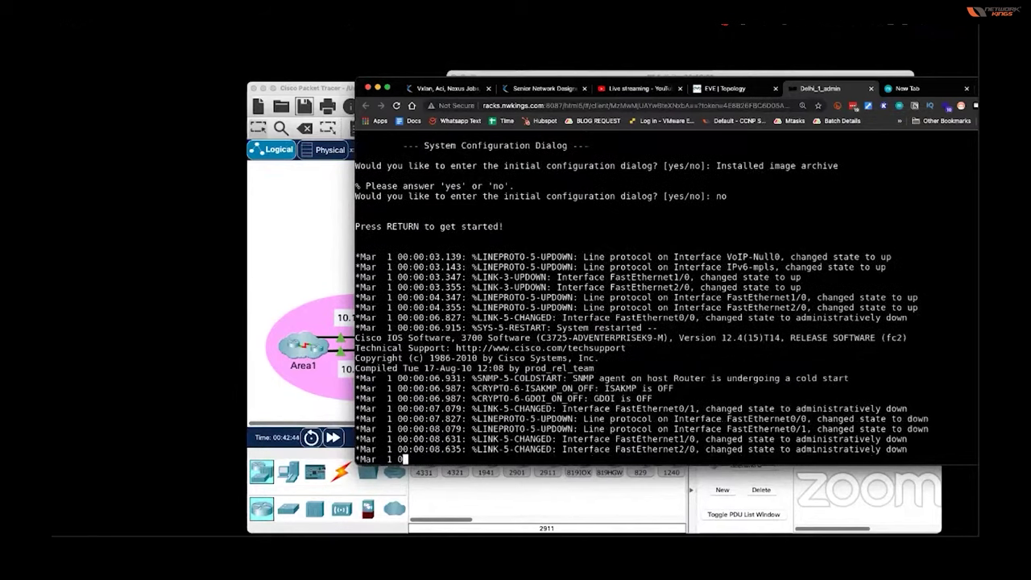
text(en)
key(Tab)
key(Return)
text(conf t)
key(Return)
text(router ospf 1)
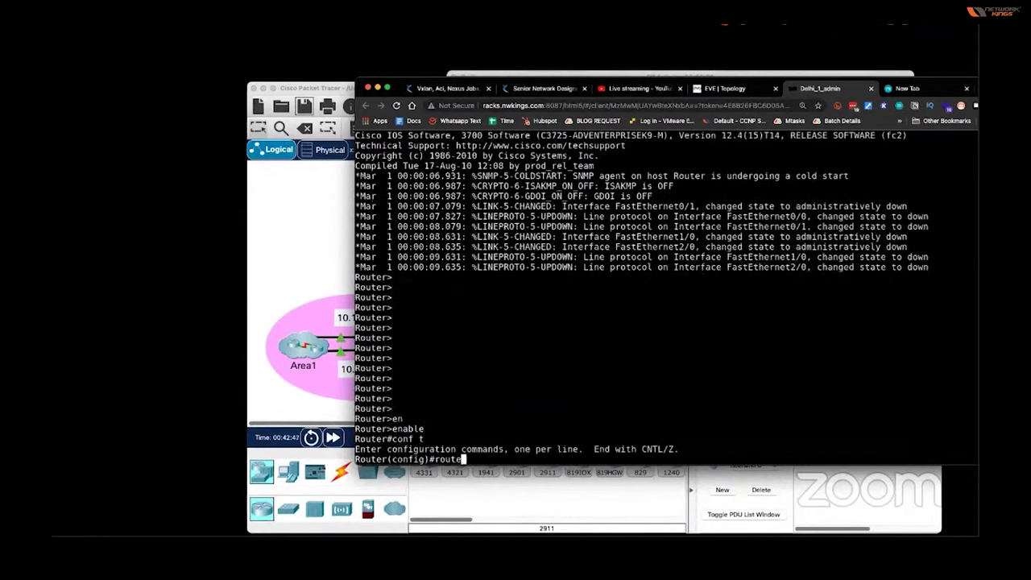
key(Return)
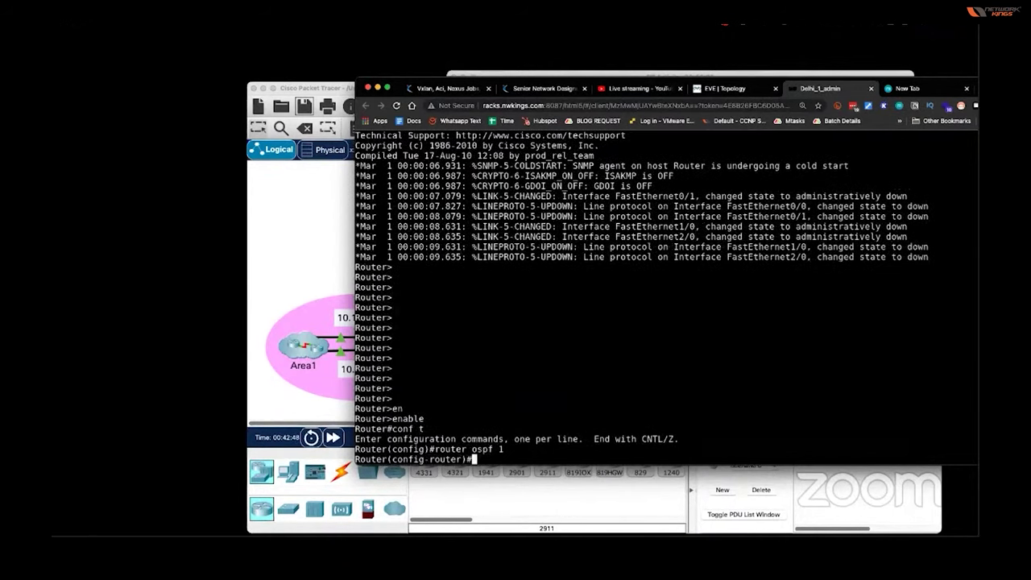
text(end)
key(Return)
key(Return)
key(Return)
Filter show processes cpu output for OSPF, then for HELLO.
text(show)
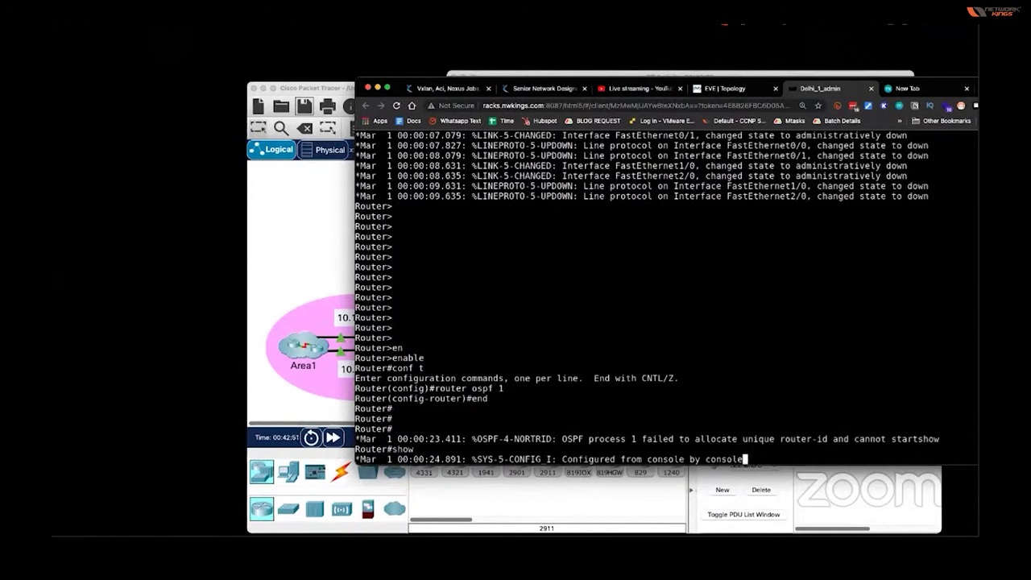
text( proc)
key(Tab)
text(cp)
key(Tab)
text(| i)
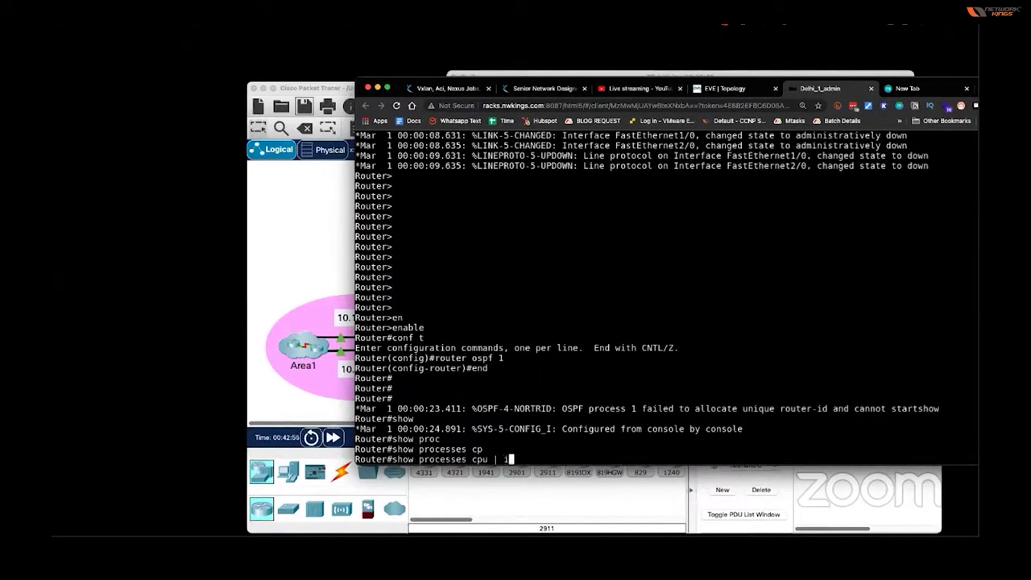
text(n)
key(Tab)
text(OSPF)
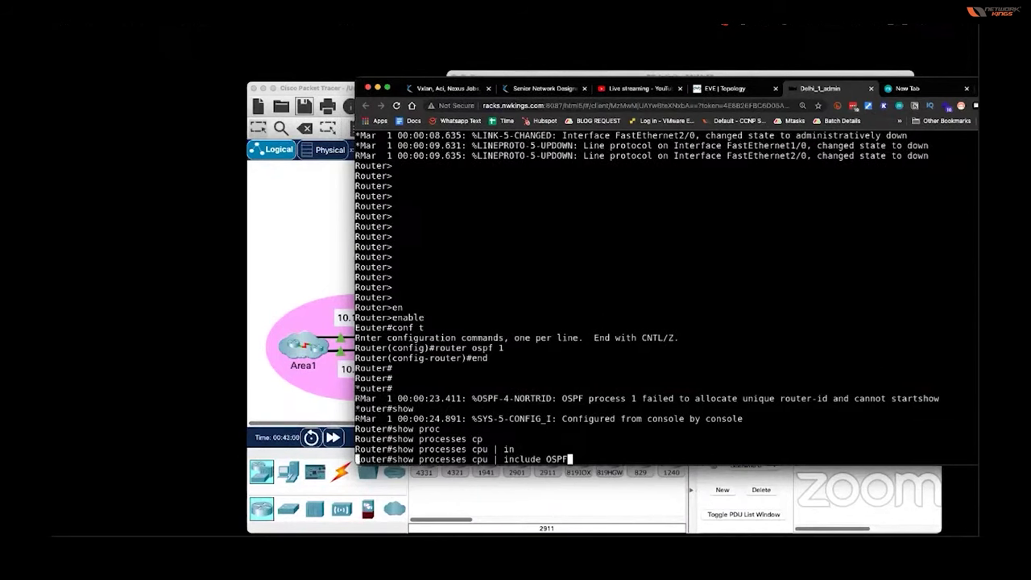
key(Return)
key(Return)
key(Return)
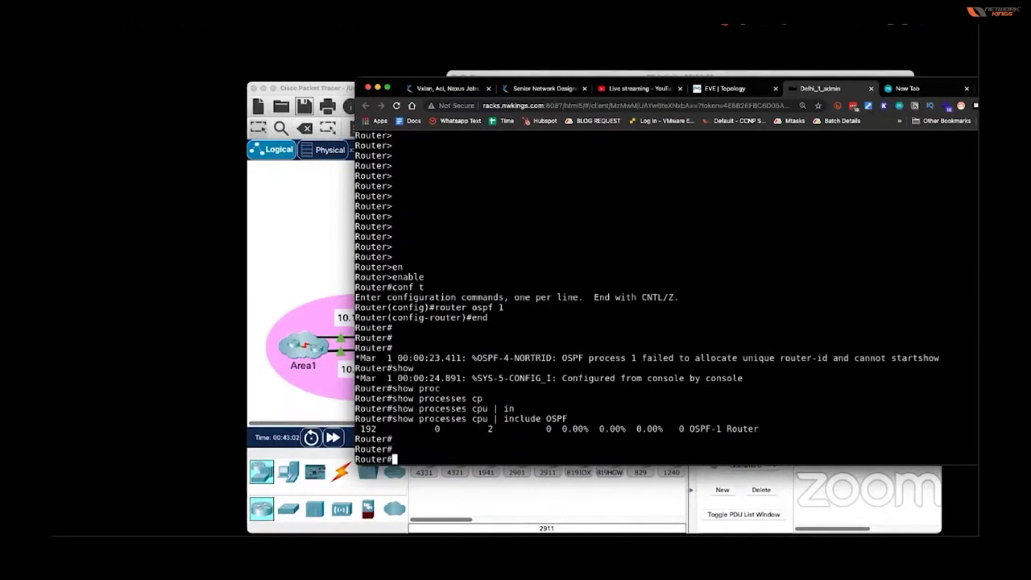
key(Up)
key(BackSpace)
key(BackSpace)
key(BackSpace)
key(BackSpace)
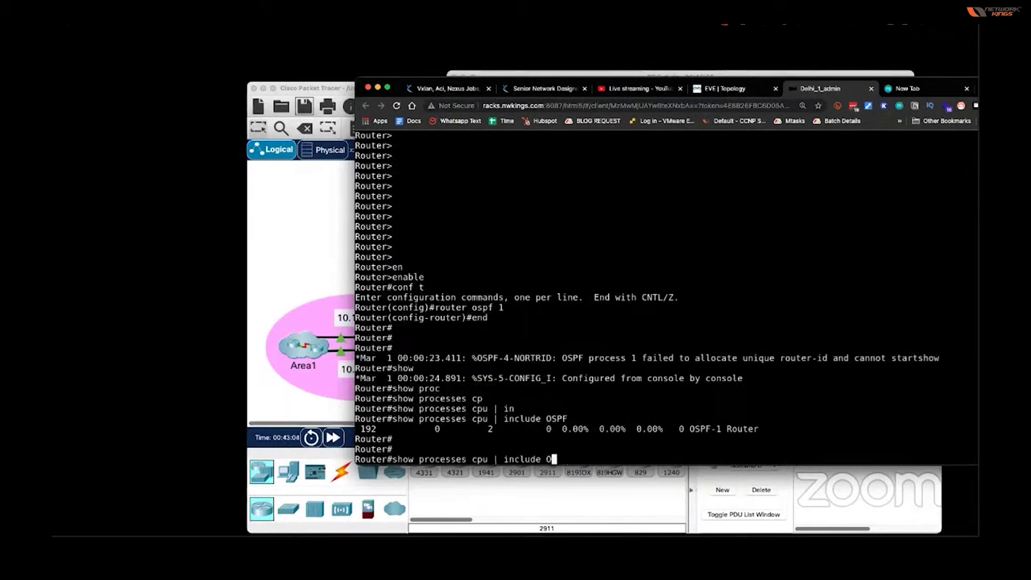
text(HELL)
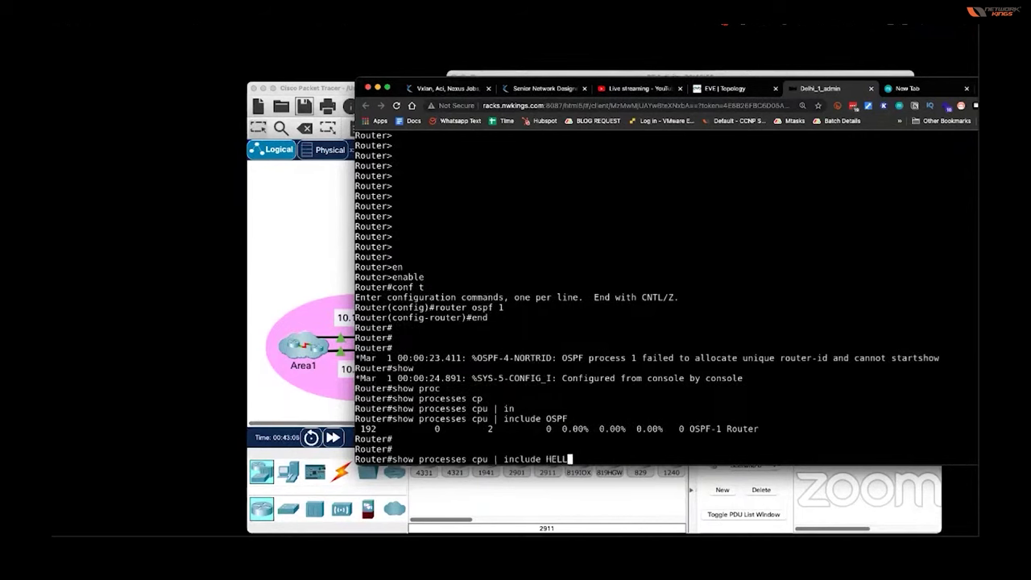
text(O)
key(Return)
key(Return)
key(Return)
Rerun the process filter with lowercase ospf, then again with uppercase OSPF.
text(show proc)
key(Tab)
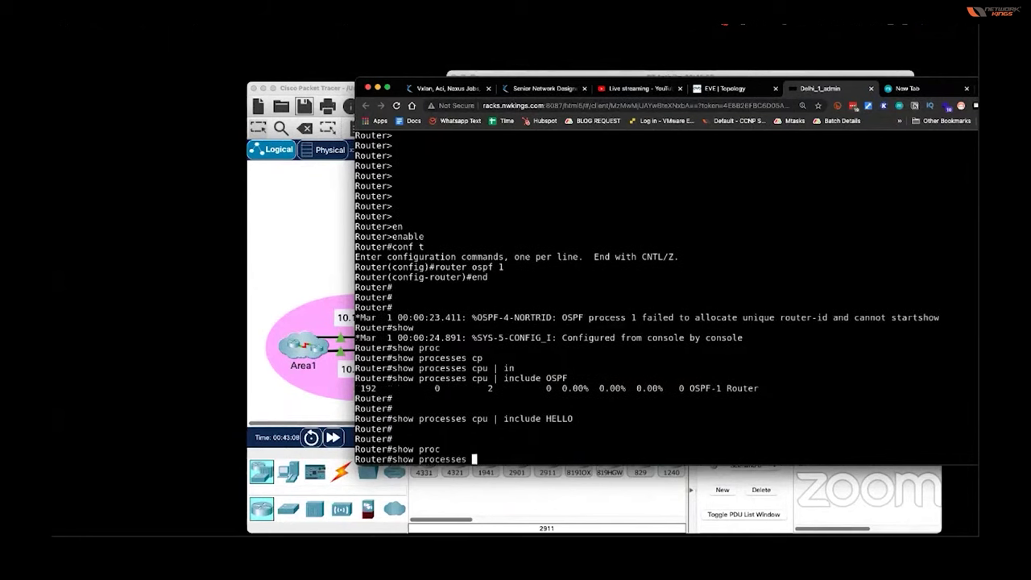
text(cp)
key(Tab)
text(| in)
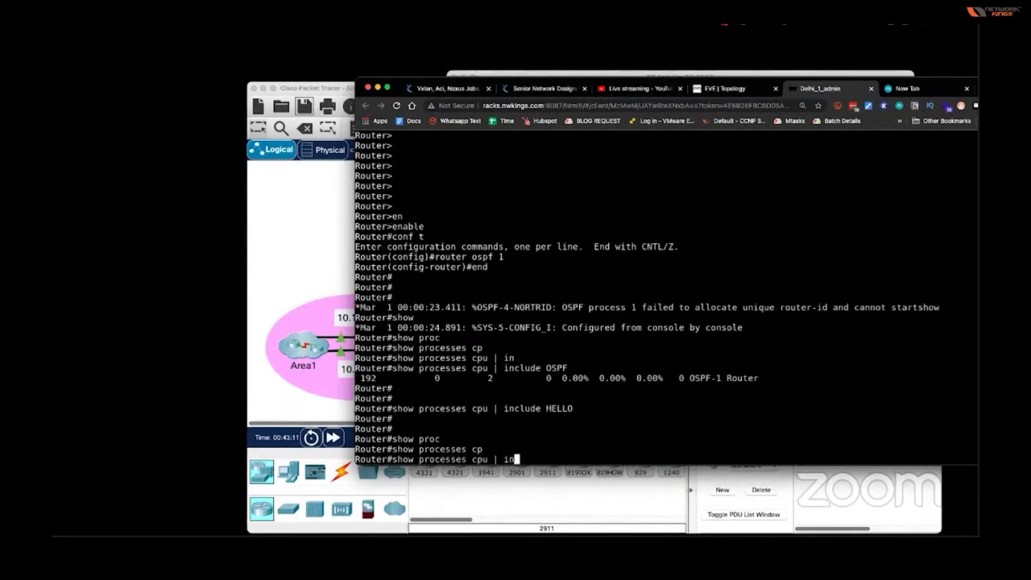
text( ospf)
key(Return)
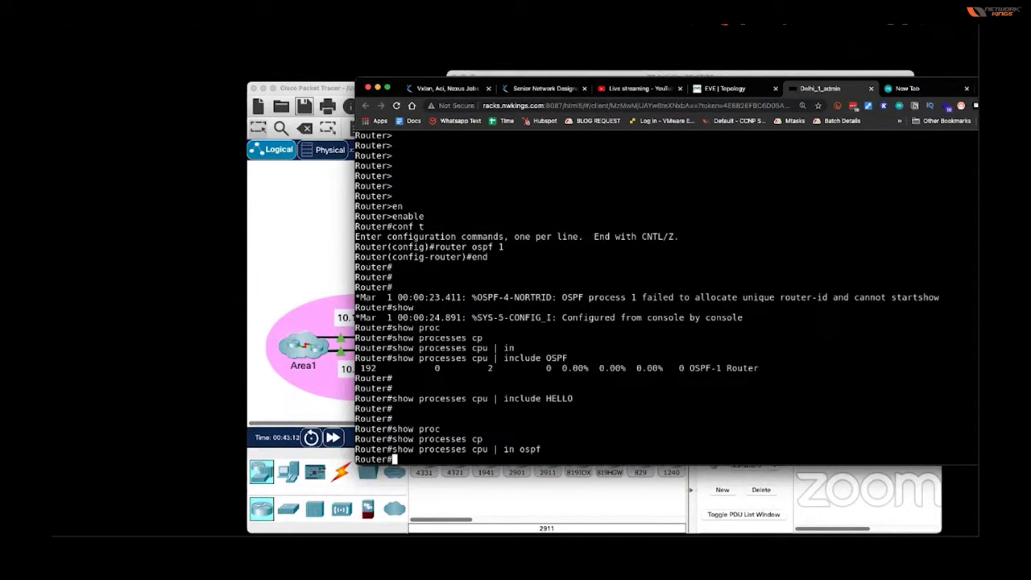
key(Up)
key(BackSpace)
key(BackSpace)
key(BackSpace)
key(BackSpace)
text(OSPF)
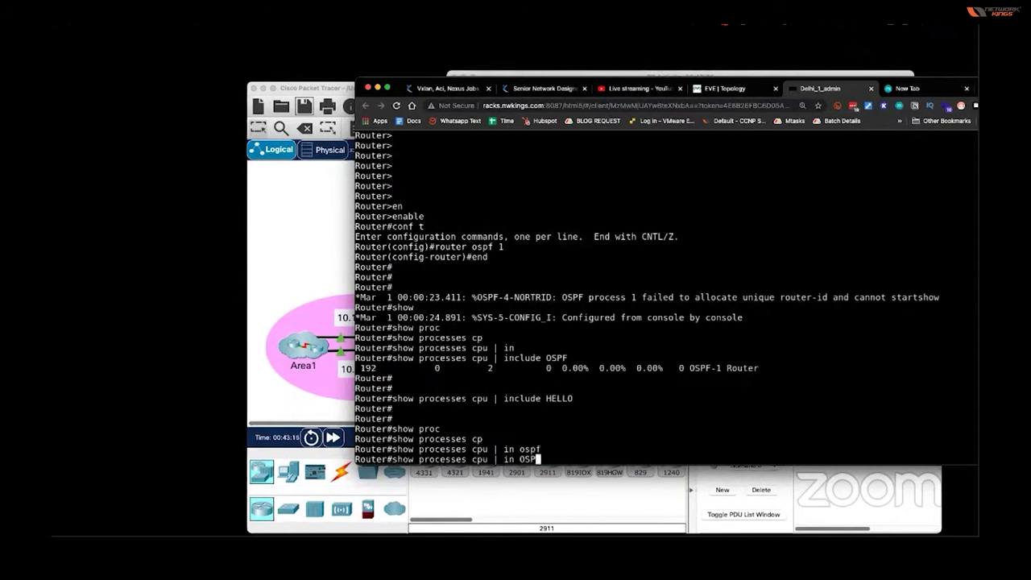
key(Return)
key(Return)
key(Return)
key(Up)
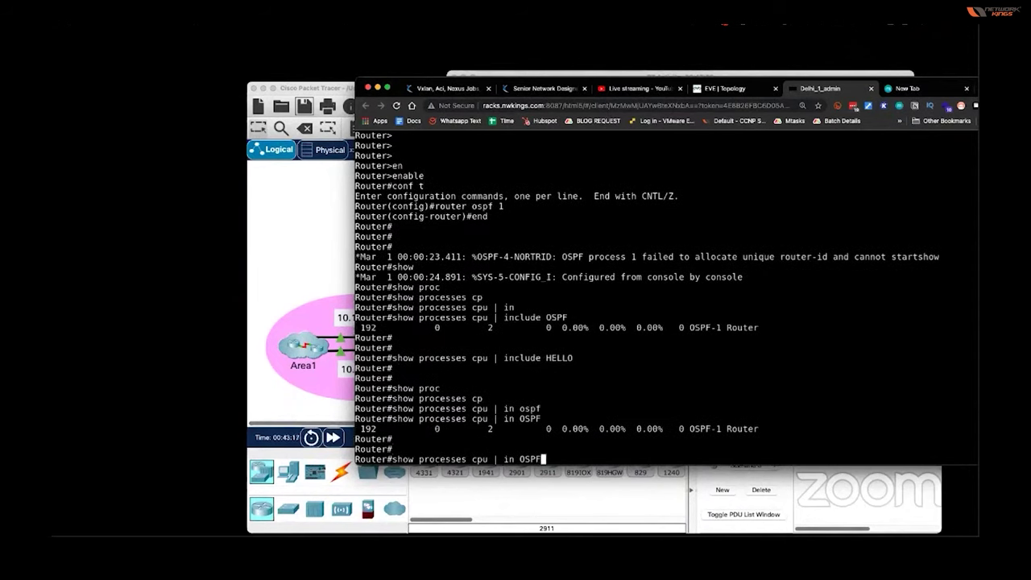
key(Return)
key(Return)
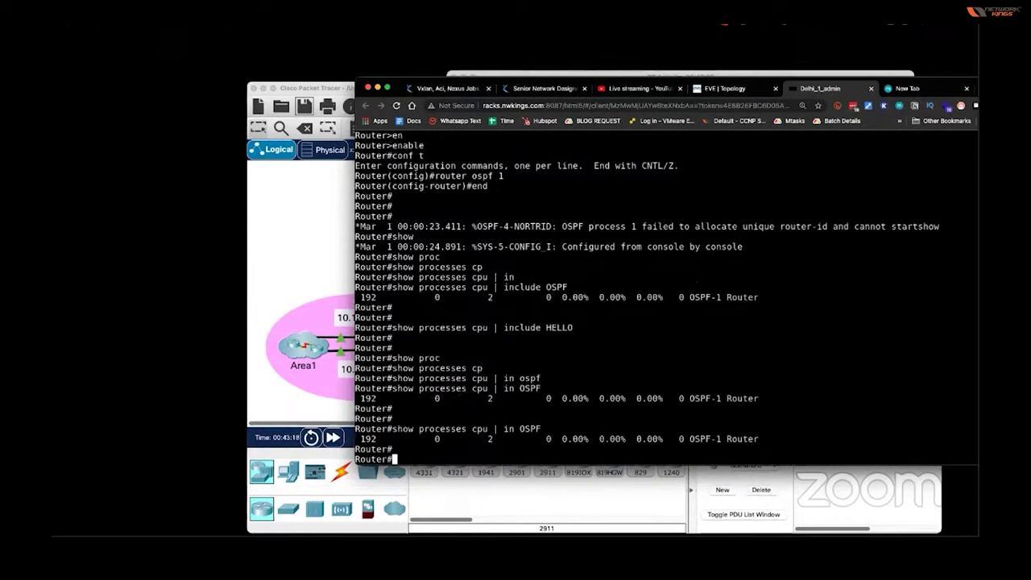
Highlight the OSPF-1 Router process line and its process ID in the output.
drag(504, 429, 541, 428)
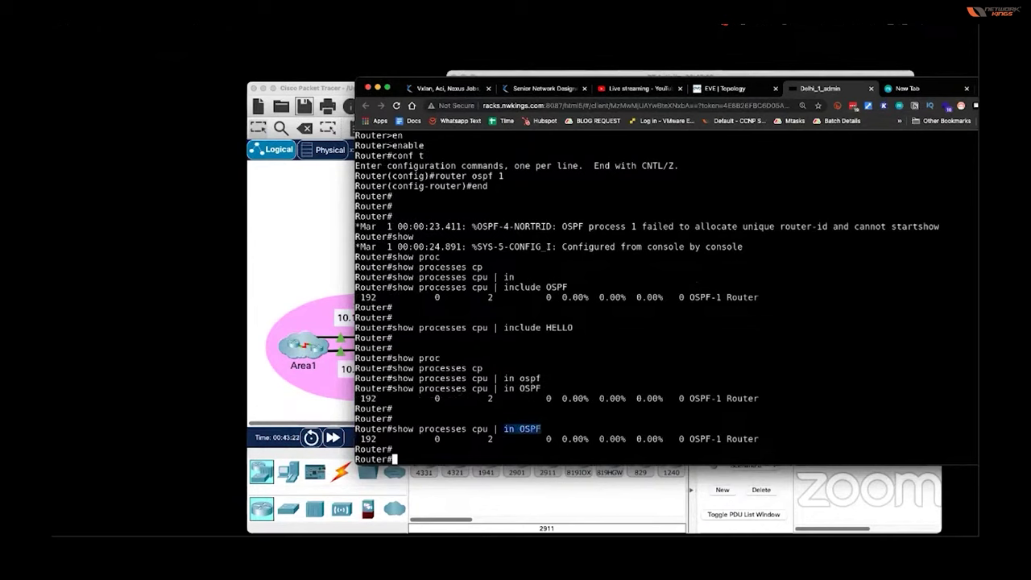
drag(691, 439, 759, 439)
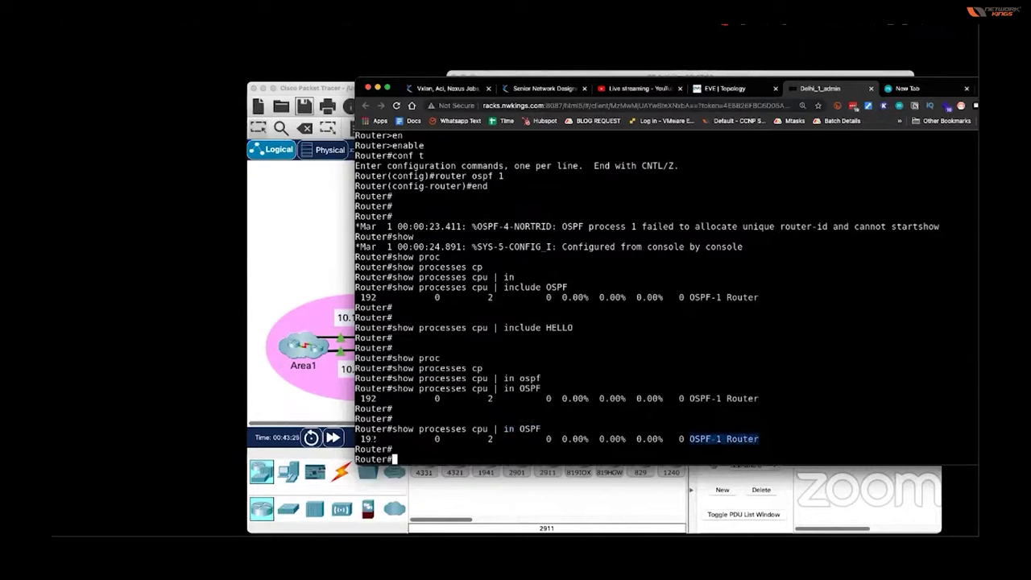
double_click(369, 439)
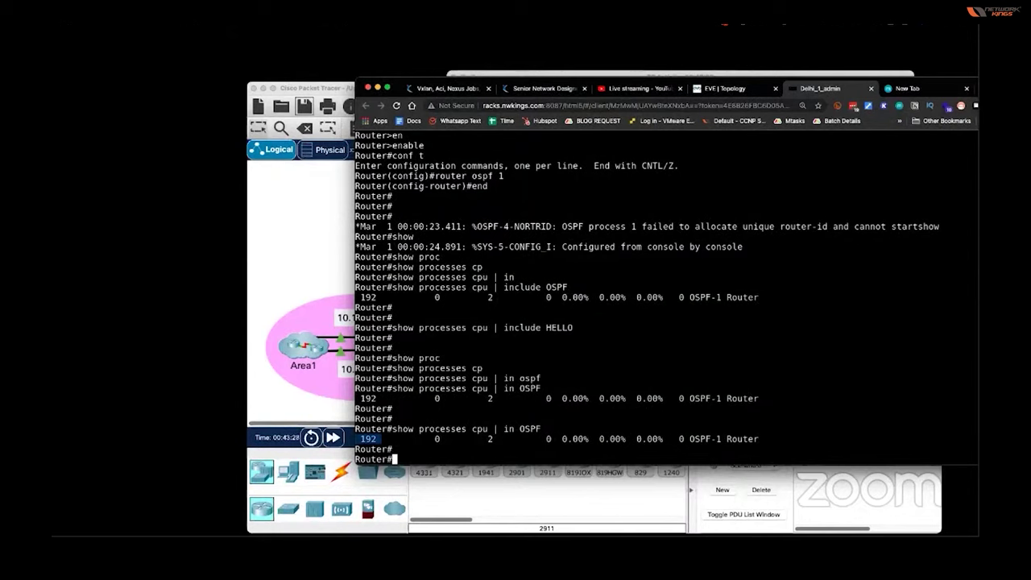
drag(770, 439, 689, 439)
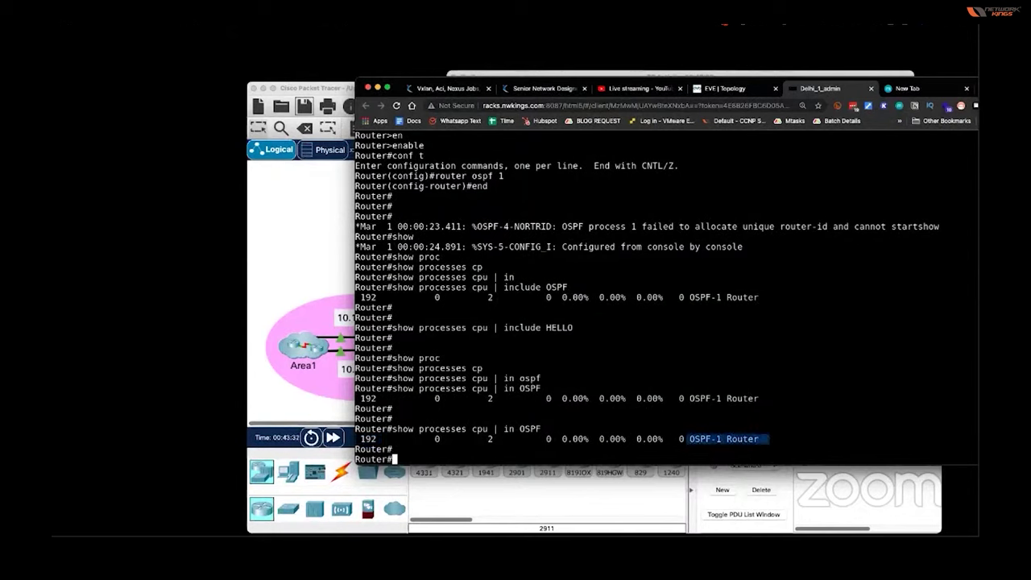
Create OSPF process 2 and list the OSPF processes now running.
key(Return)
text(conf t)
key(Return)
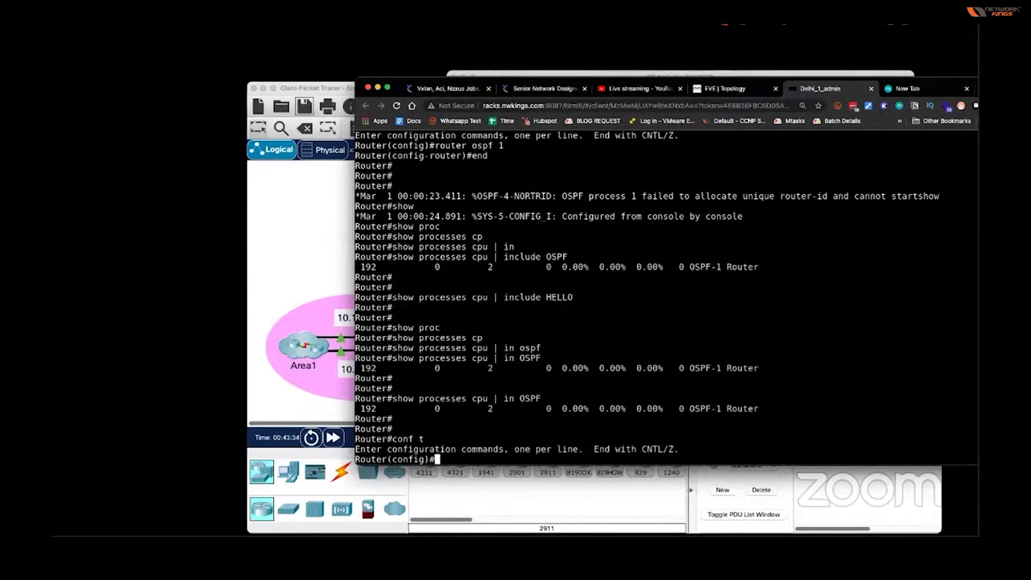
text(router ospf 2)
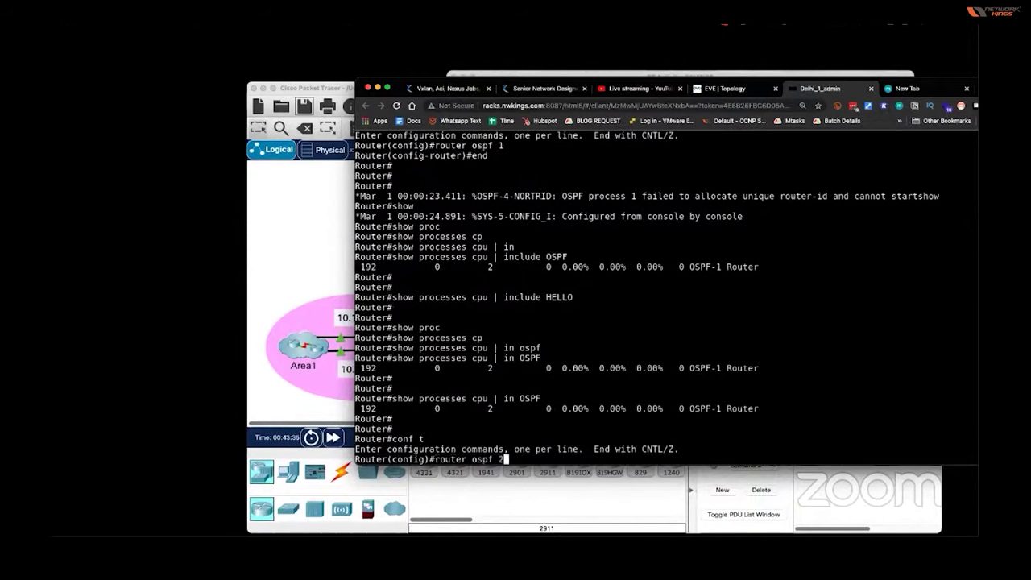
key(Return)
text(end)
key(Return)
key(Return)
text(conf t)
key(Up)
key(Up)
key(Return)
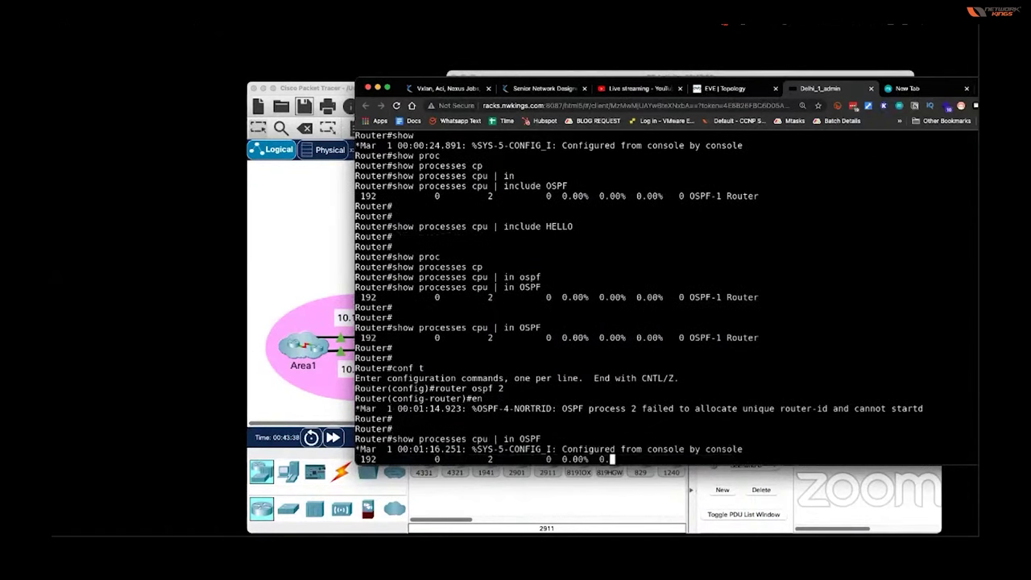
Add OSPF process 3 and list the OSPF-1, OSPF-2 and OSPF-3 Router processes.
key(Return)
text(conf t)
key(Return)
key(Return)
text(router ospf 3)
key(Return)
text(en)
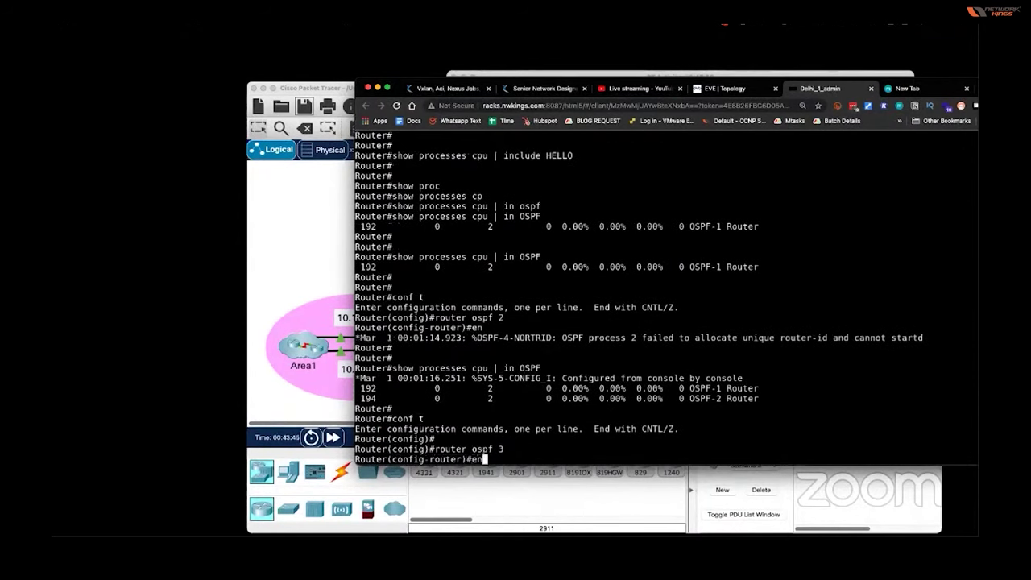
text(d)
key(Return)
key(Return)
key(Up)
key(Up)
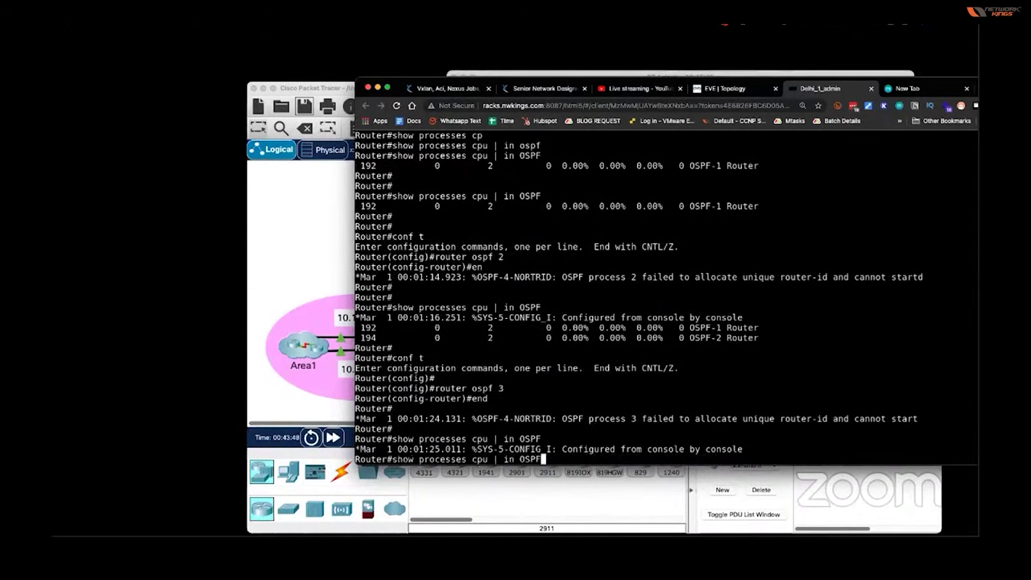
key(Return)
key(Return)
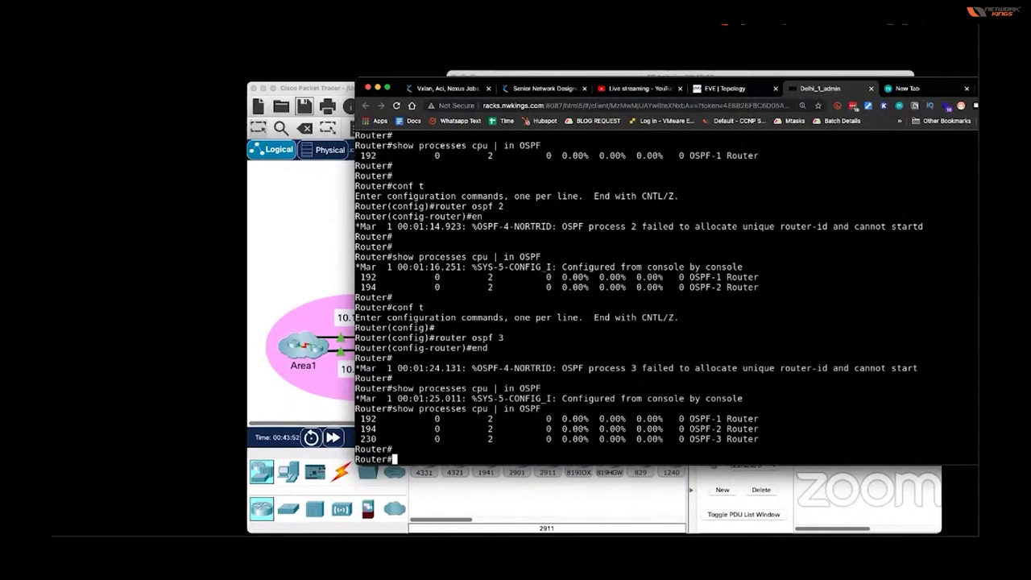
Highlight the three OSPF process rows, then re-enter global configuration mode.
drag(355, 418, 525, 419)
drag(355, 428, 461, 429)
drag(355, 439, 411, 439)
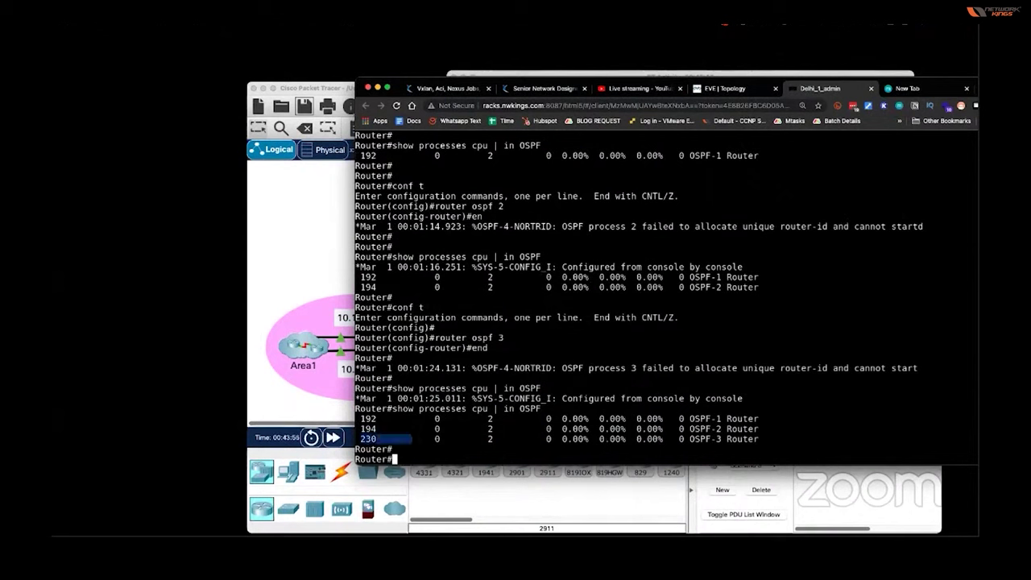
text(conf t)
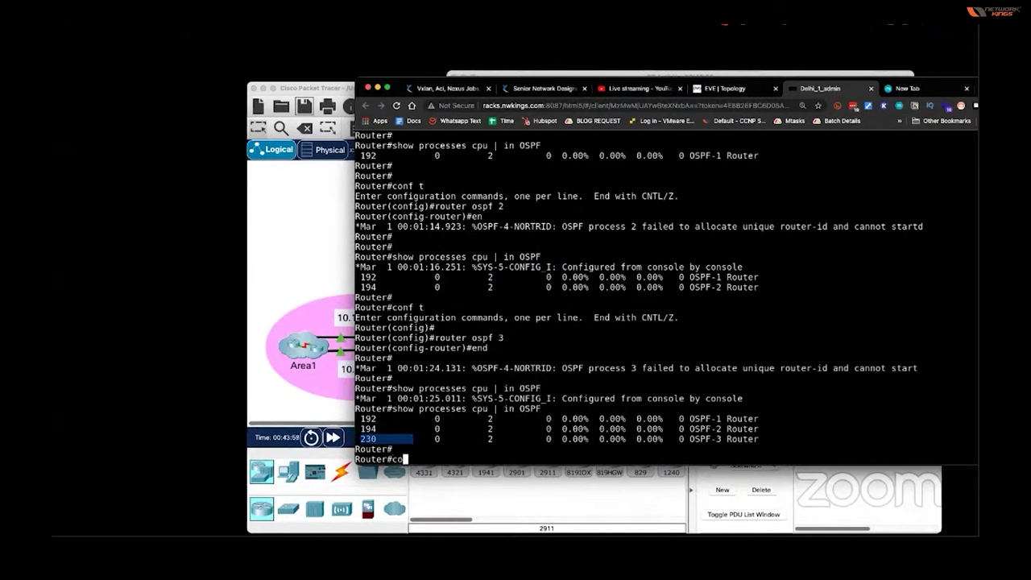
key(Return)
Give loopback 0 the address 1.1.1.1 255.255.255.0.
text(int lo 0)
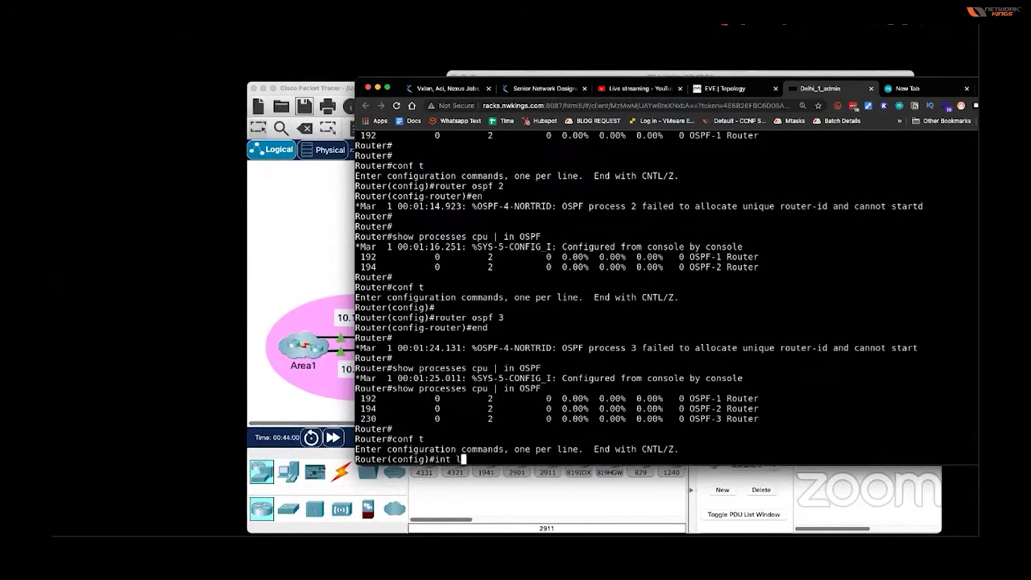
key(Return)
text(ip add 1.1.1.)
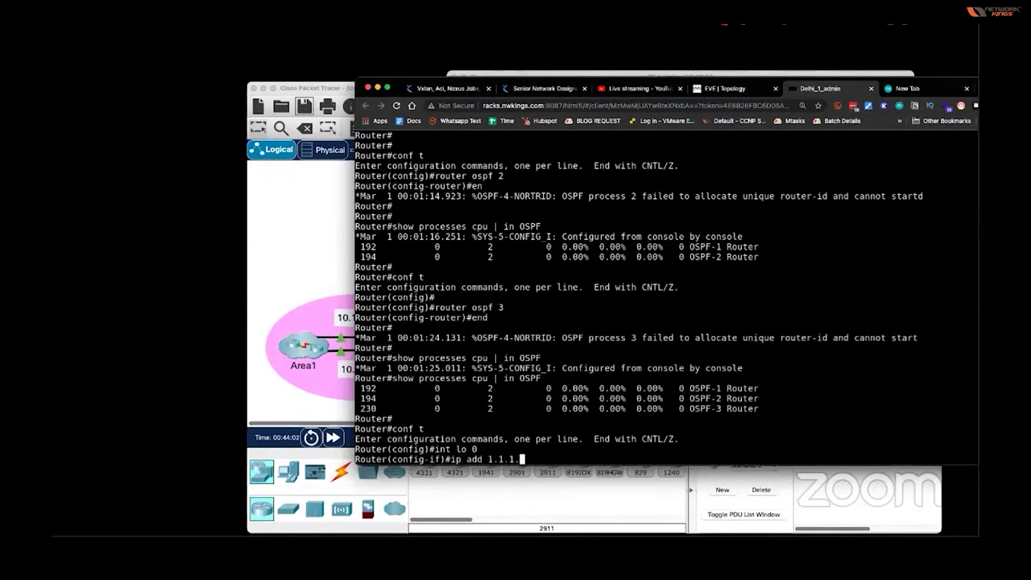
text(1255.255.255.0)
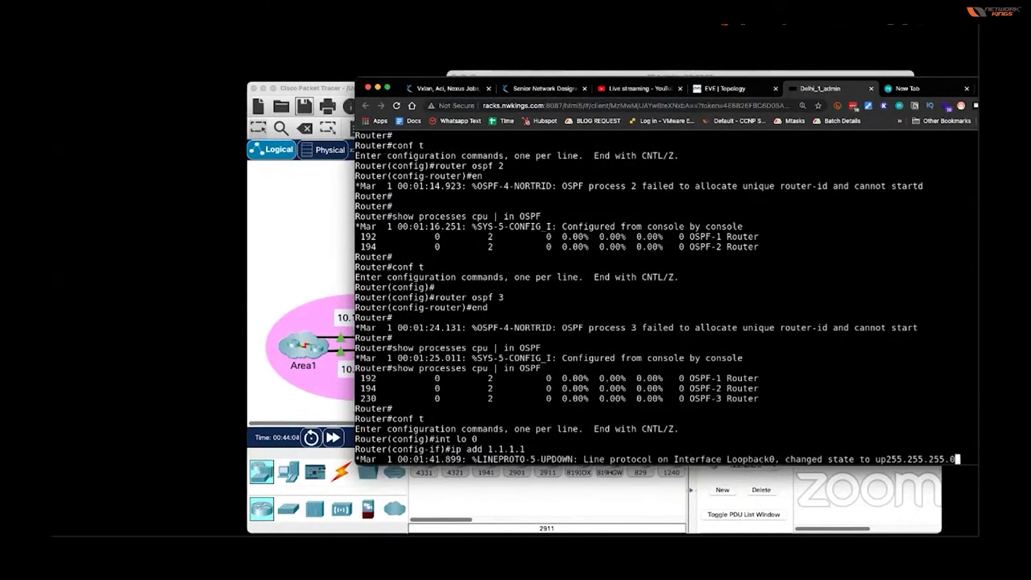
key(Return)
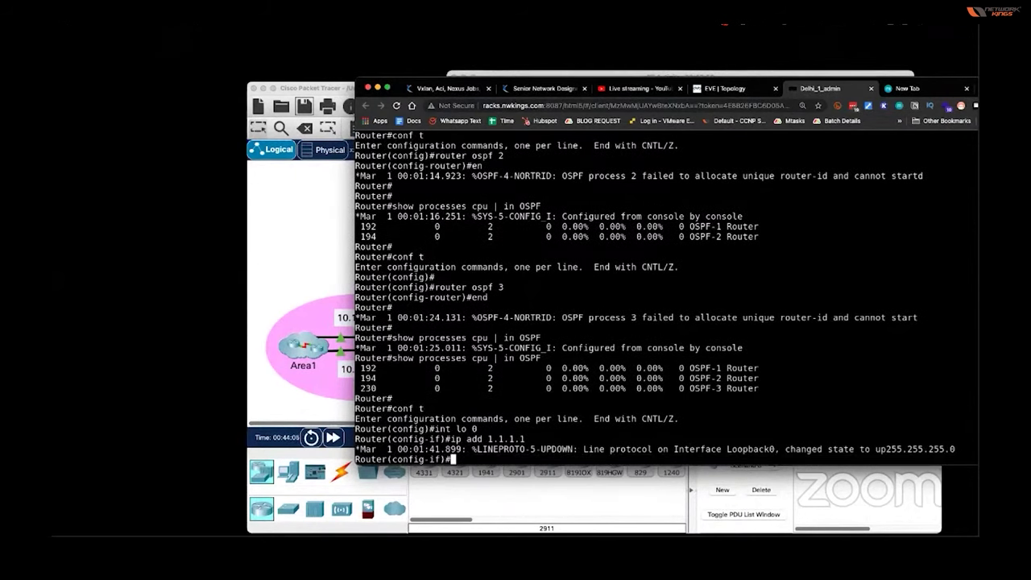
text(ex)
key(Return)
key(Return)
Under OSPF process 1, advertise network 1.1.1.0 0.0.0.255 into area 0.
text(router o)
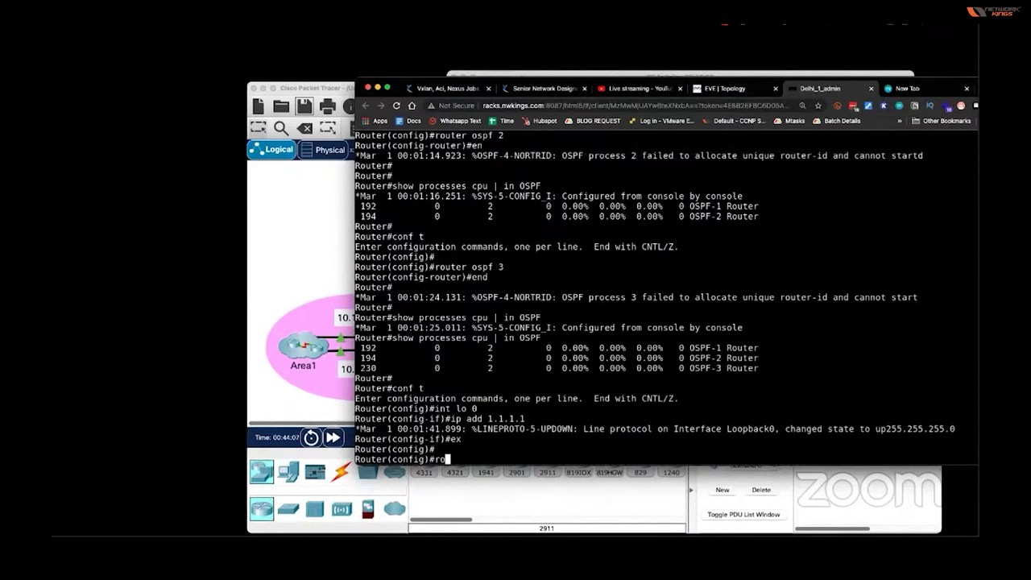
text(spf 1)
key(Return)
text(net)
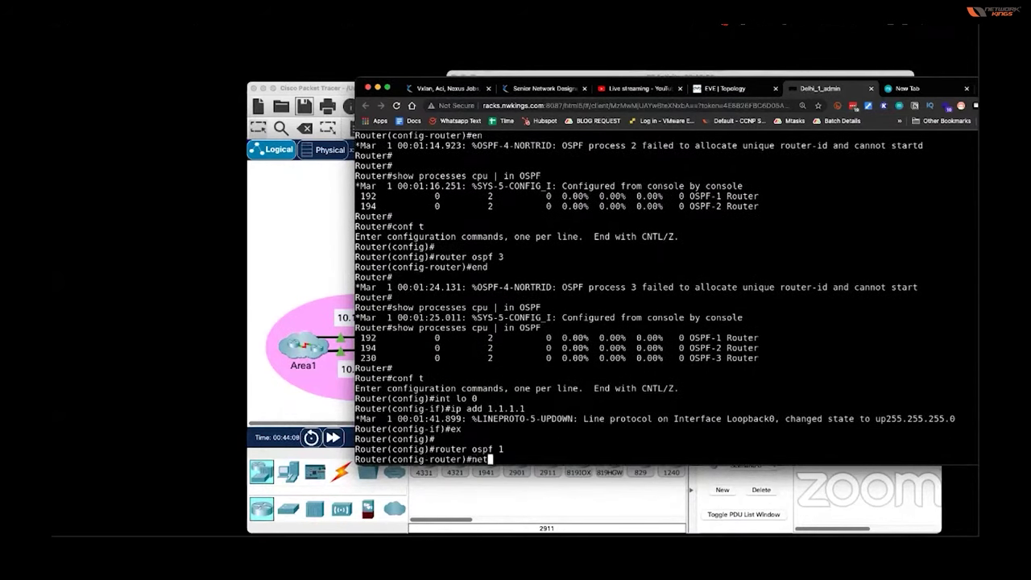
key(Tab)
text(1.1.1.0 )
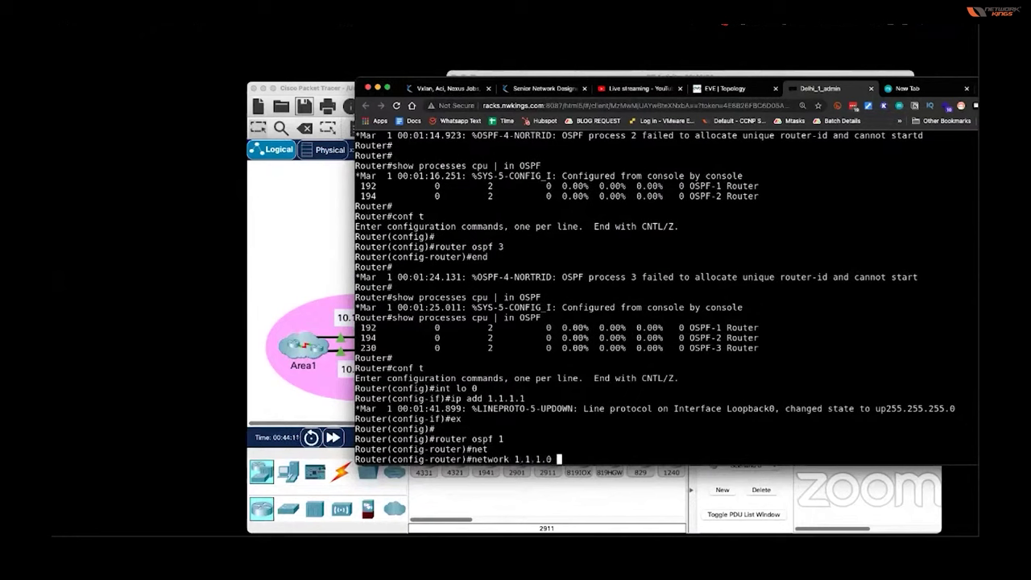
text(0.0.0.255 area 0)
key(Return)
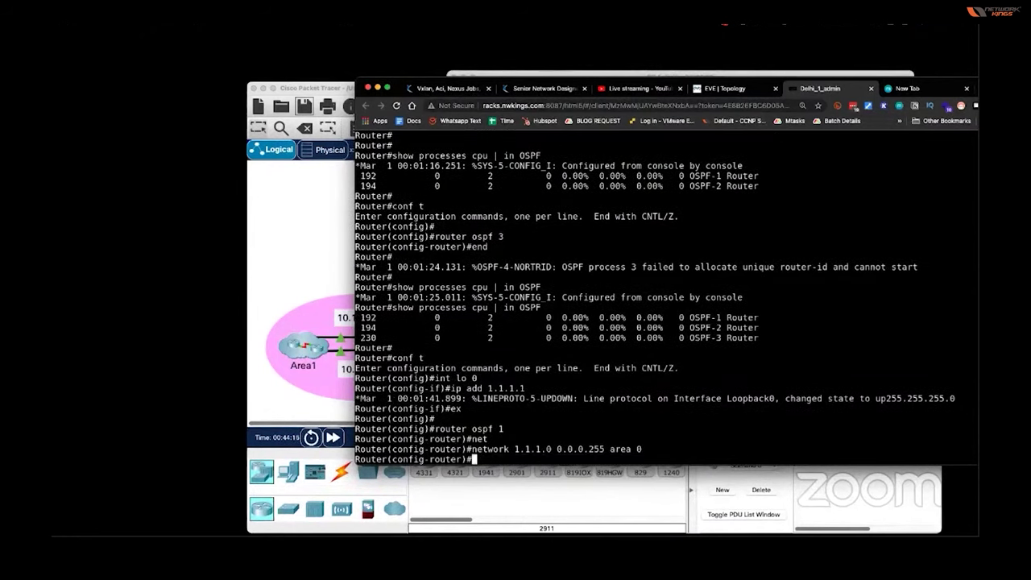
text(end)
key(Return)
key(Return)
List the running OSPF processes with 'show processes cpu | in OSPF'.
text(conf t)
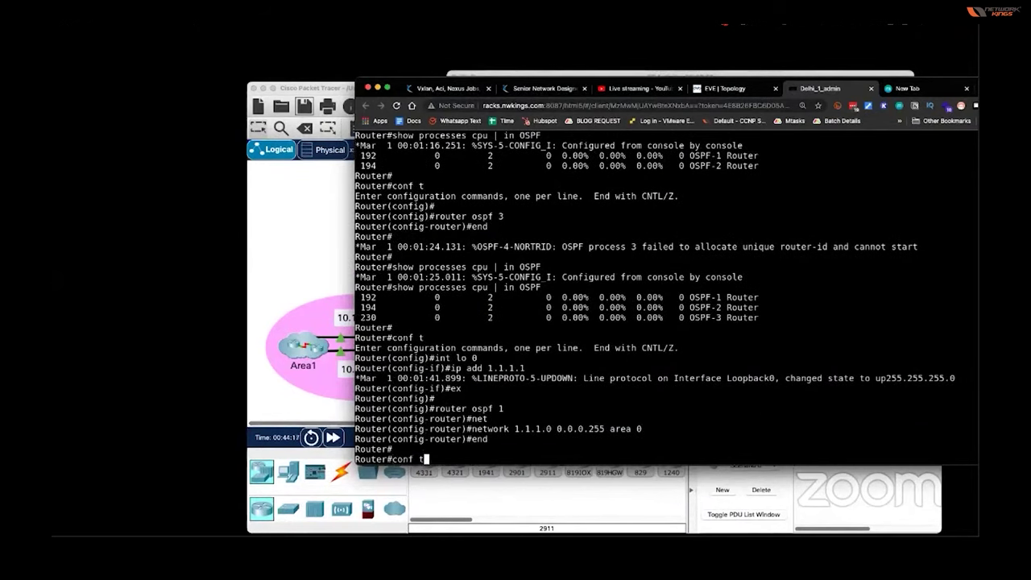
key(BackSpace)
key(BackSpace)
key(BackSpace)
key(BackSpace)
key(BackSpace)
key(BackSpace)
text(show processes cpu | in OSPF)
key(Return)
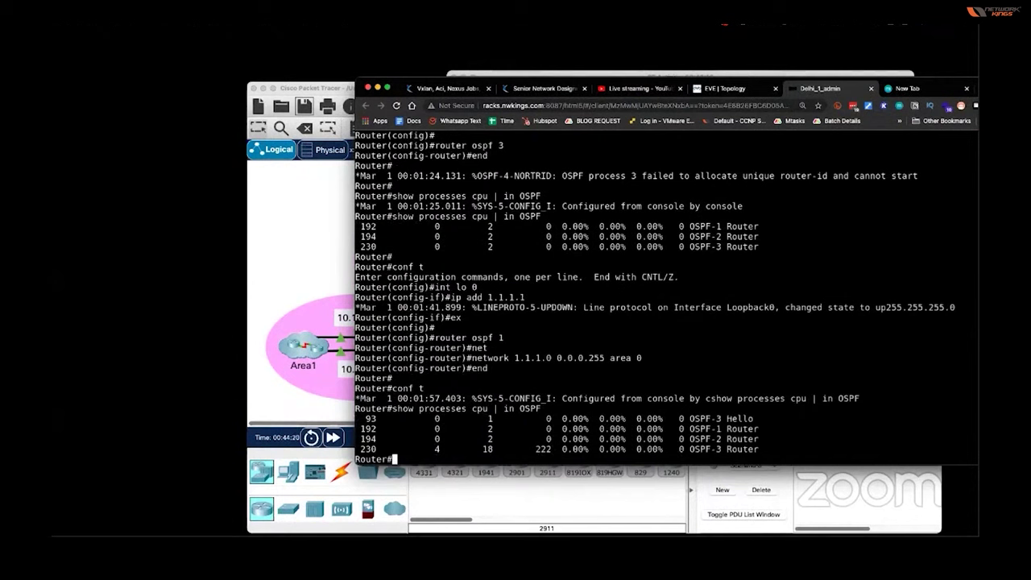
Highlight the OSPF-3 Hello process, area 0 network statement and loopback log lines.
drag(769, 418, 633, 418)
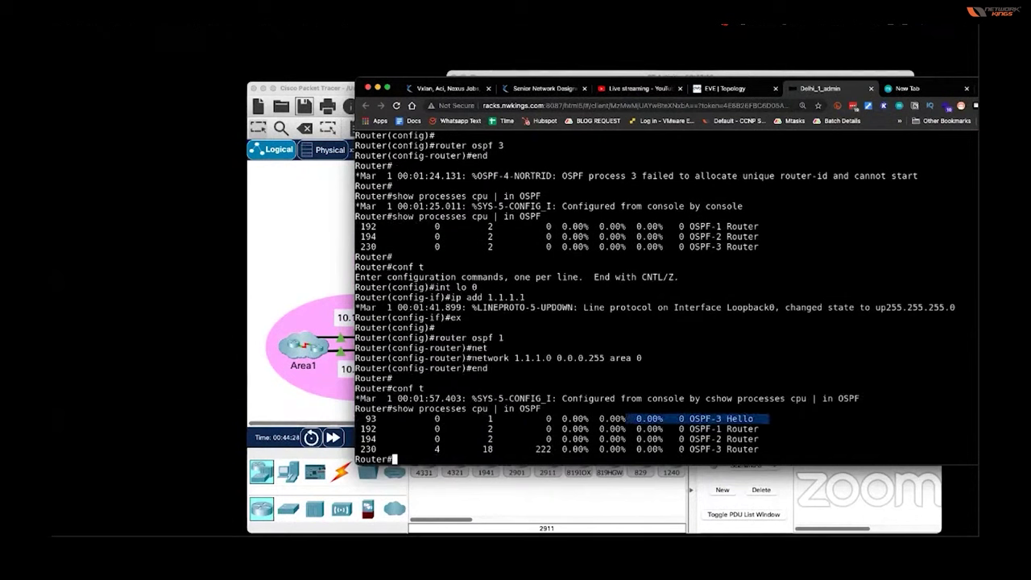
drag(472, 357, 653, 357)
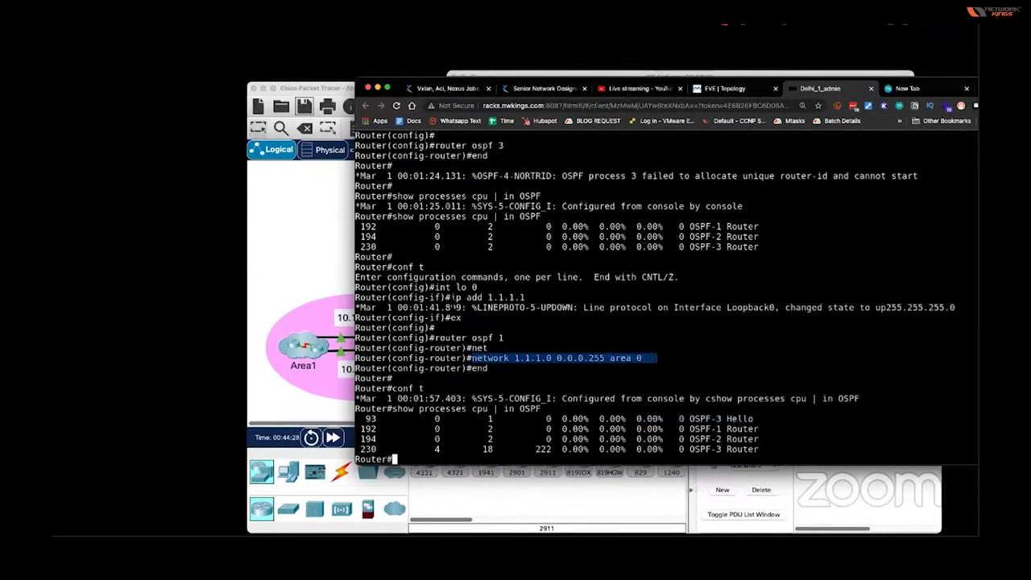
drag(412, 306, 551, 306)
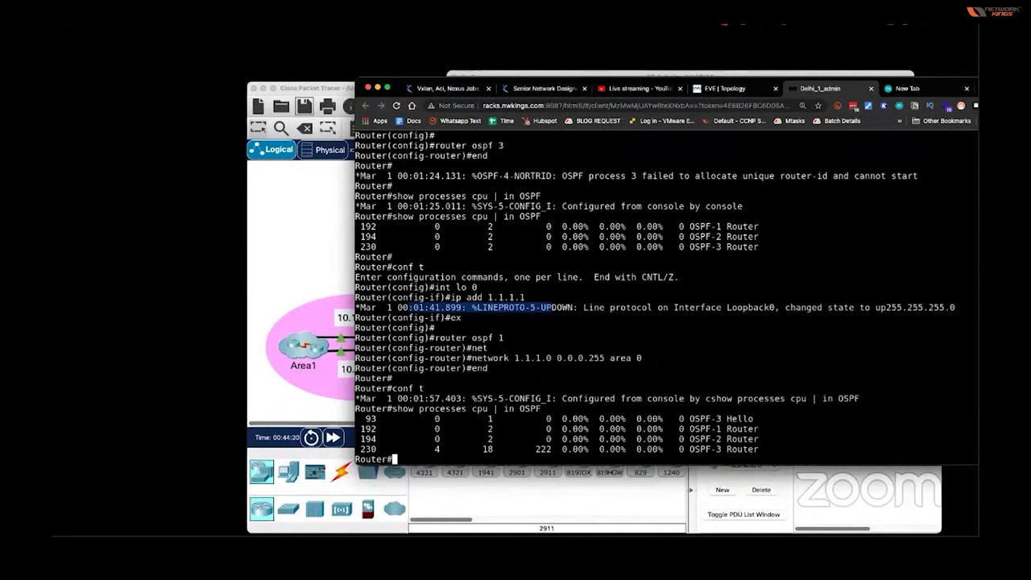
drag(468, 358, 654, 365)
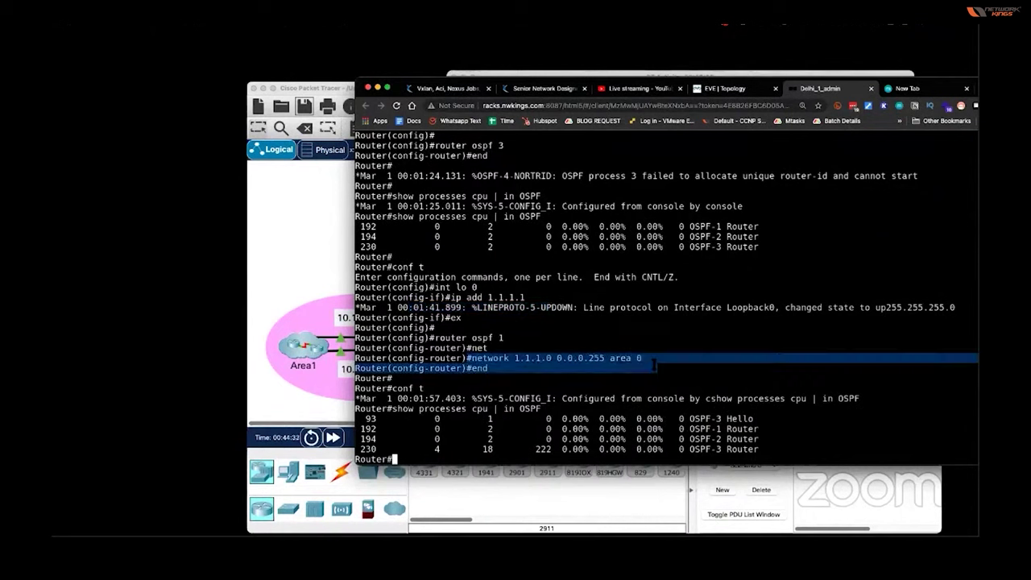
key(Return)
key(Return)
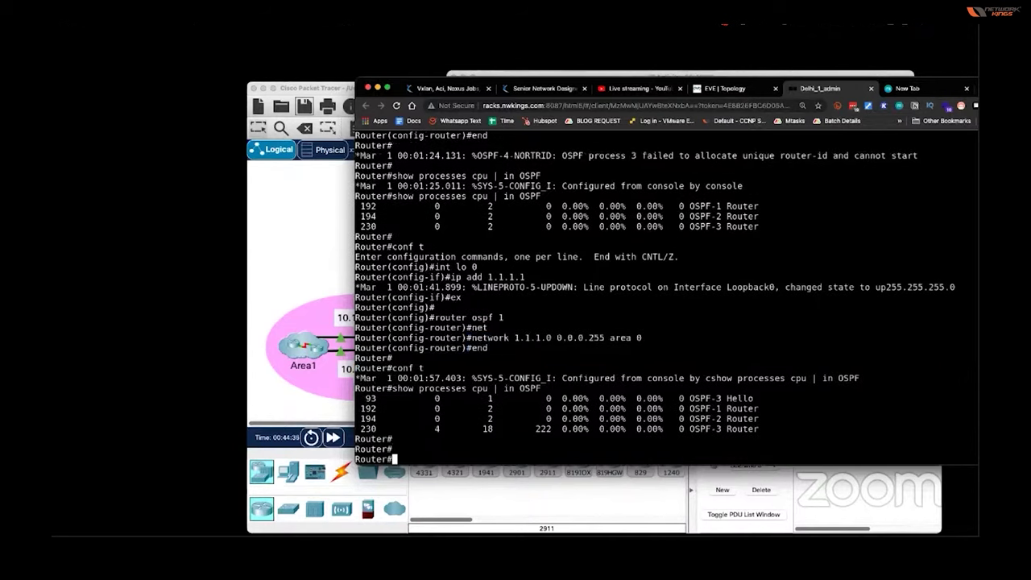
drag(774, 397, 680, 398)
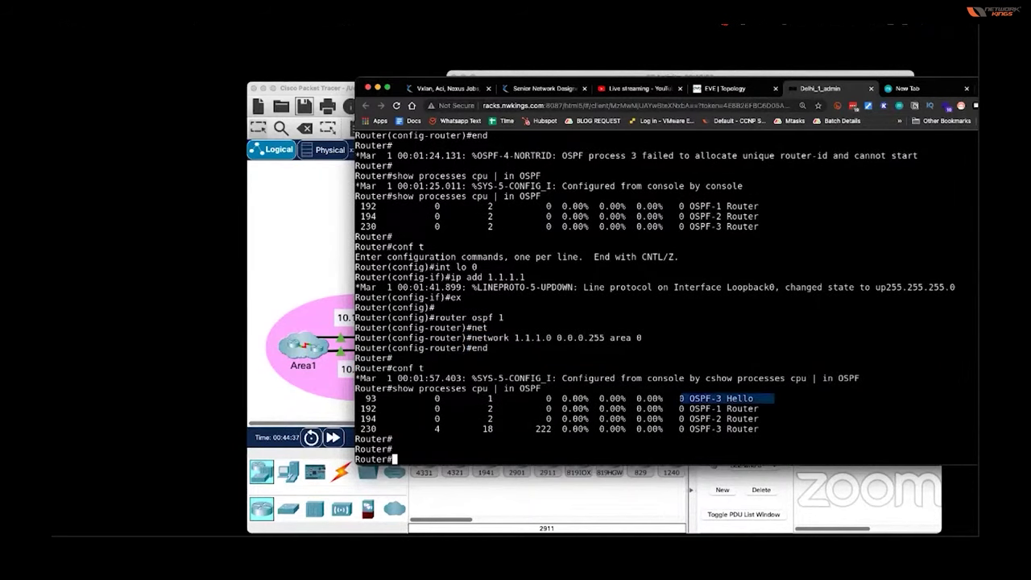
Run 'show ip ospf interface brief', then return to the LAB 19 topology diagram.
text(show)
drag(516, 337, 612, 338)
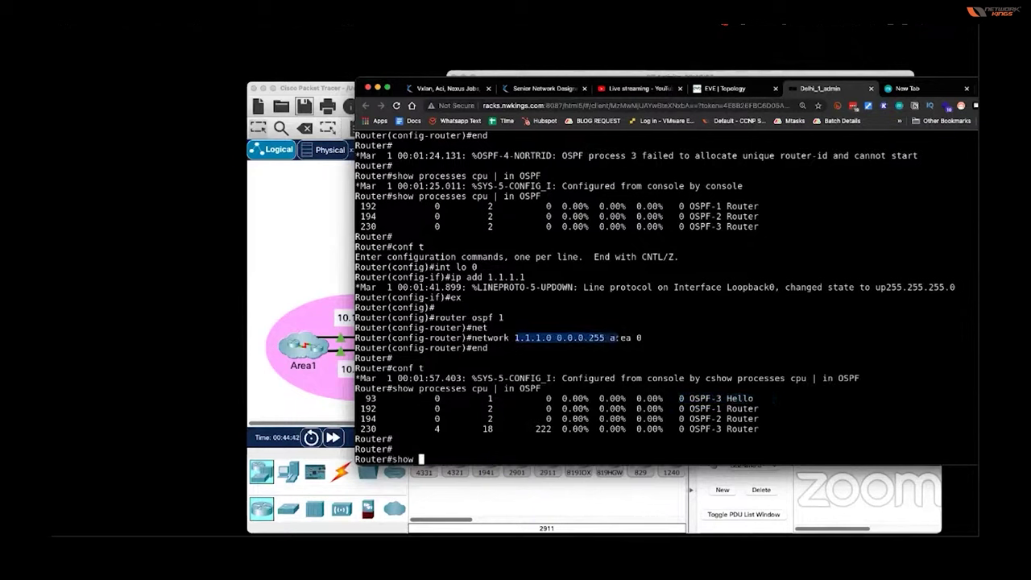
text(ip osp)
key(Tab)
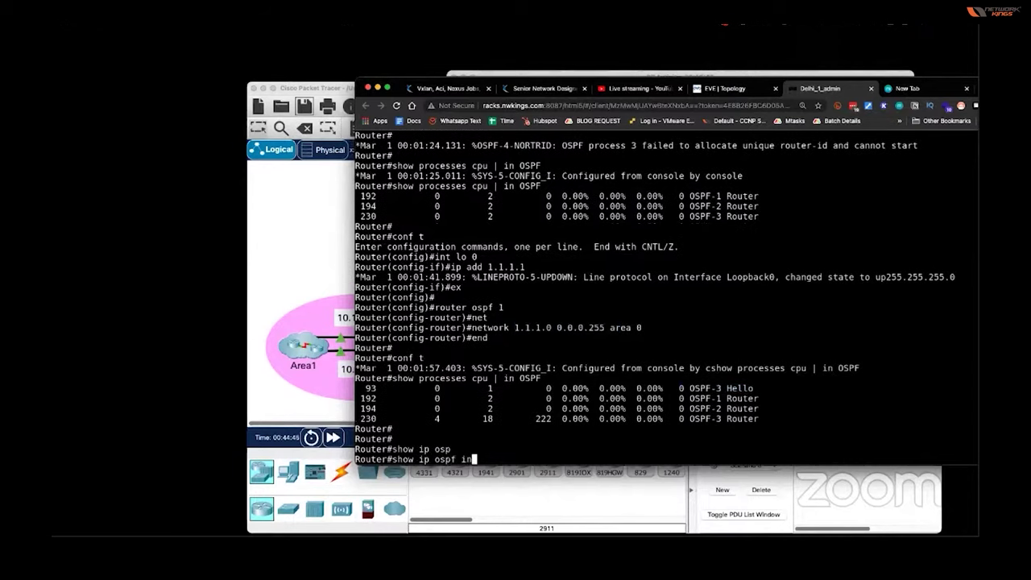
text(int br)
key(ctrl+c)
text(show ip ospf int brief)
key(Return)
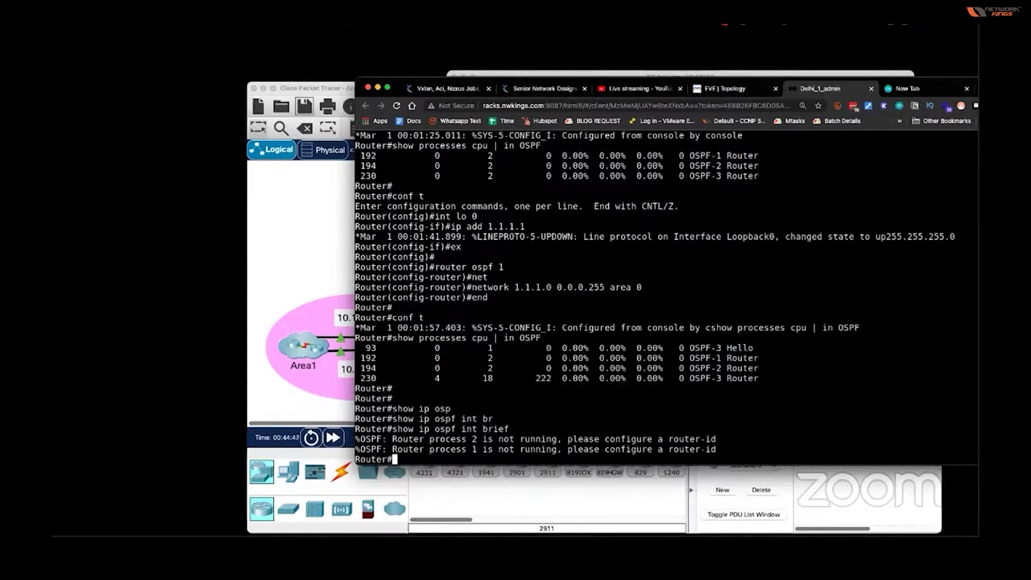
key(Return)
key(Return)
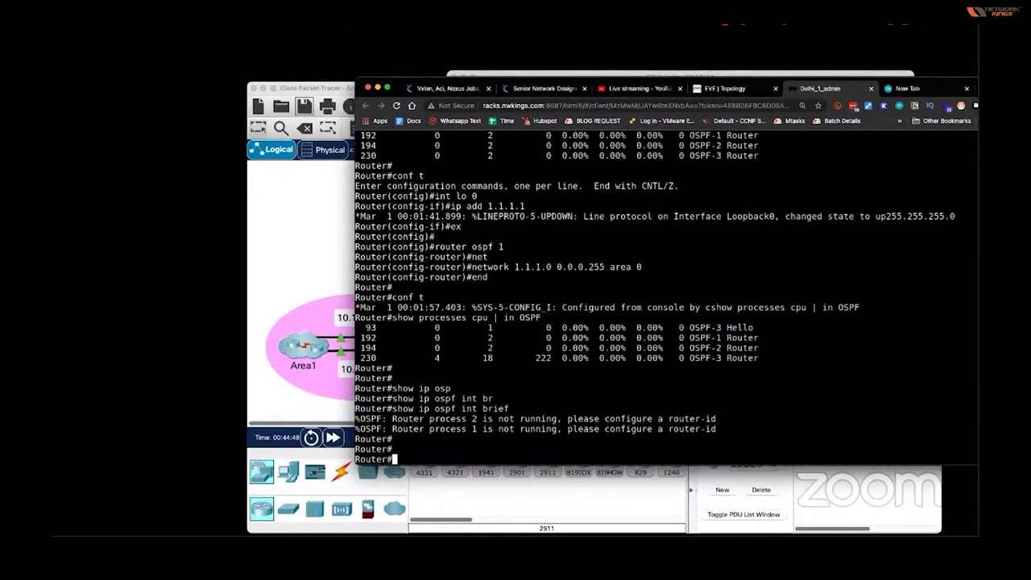
key(Return)
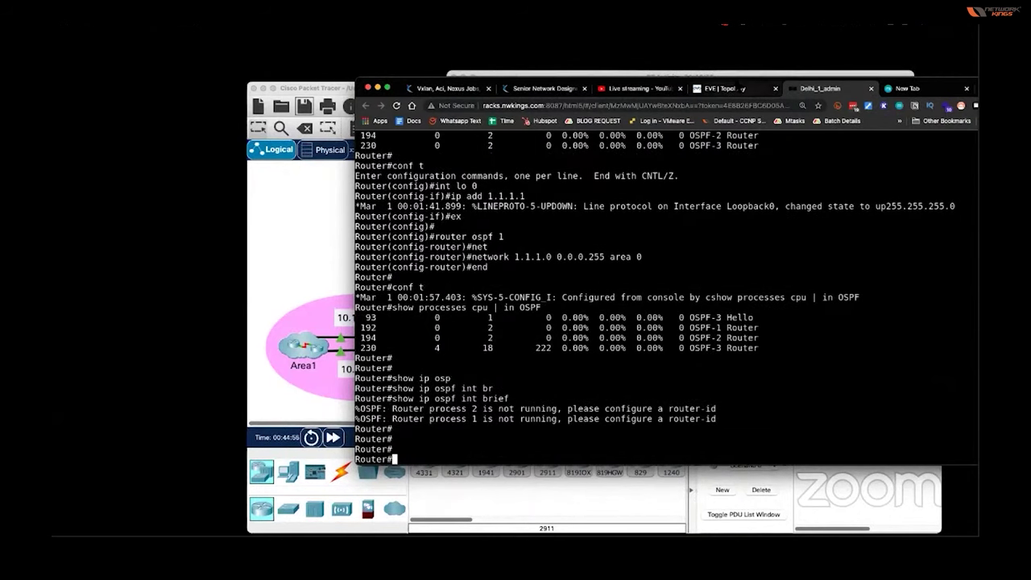
click(729, 90)
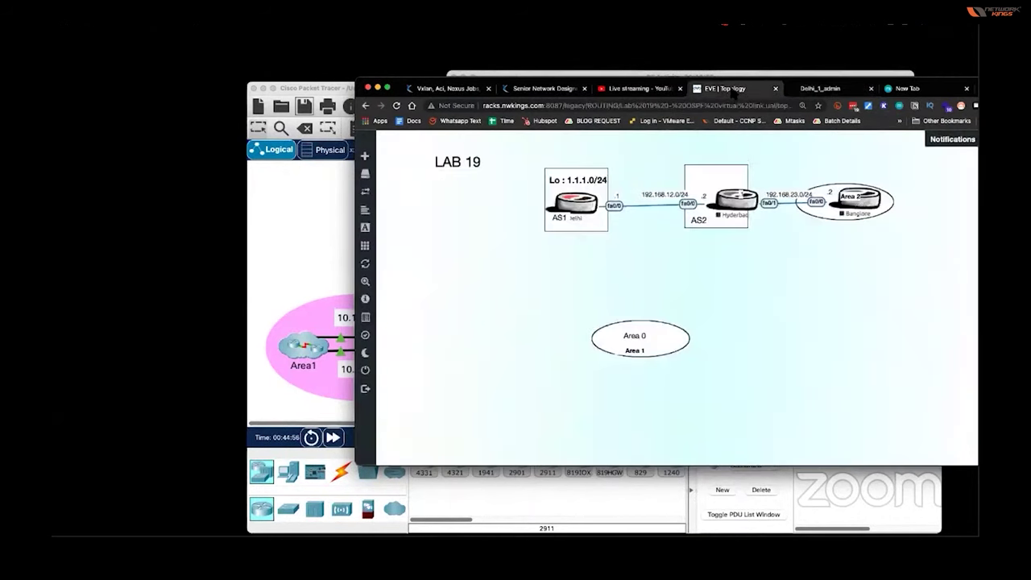
Move the Packet Tracer window left and bring the EVE topology back in front.
click(301, 271)
drag(505, 90, 379, 91)
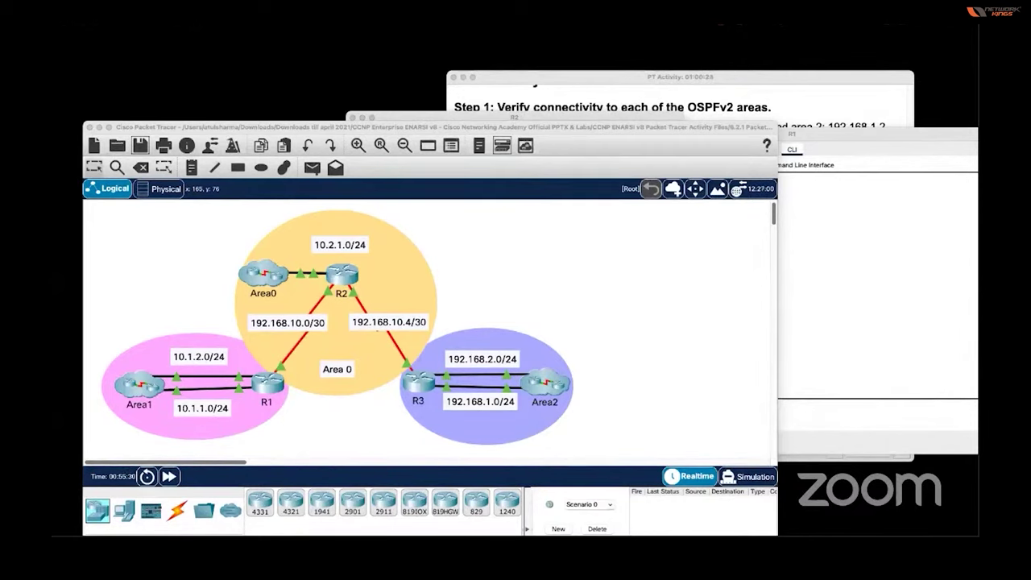
key(super+Tab)
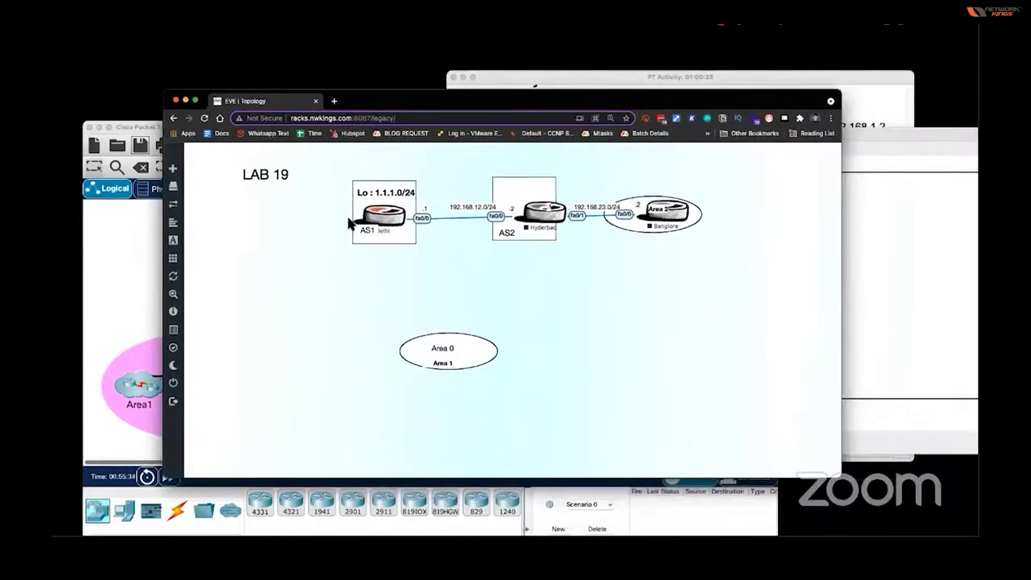
Stop the Delhi router and close LAB 19.
right_click(400, 218)
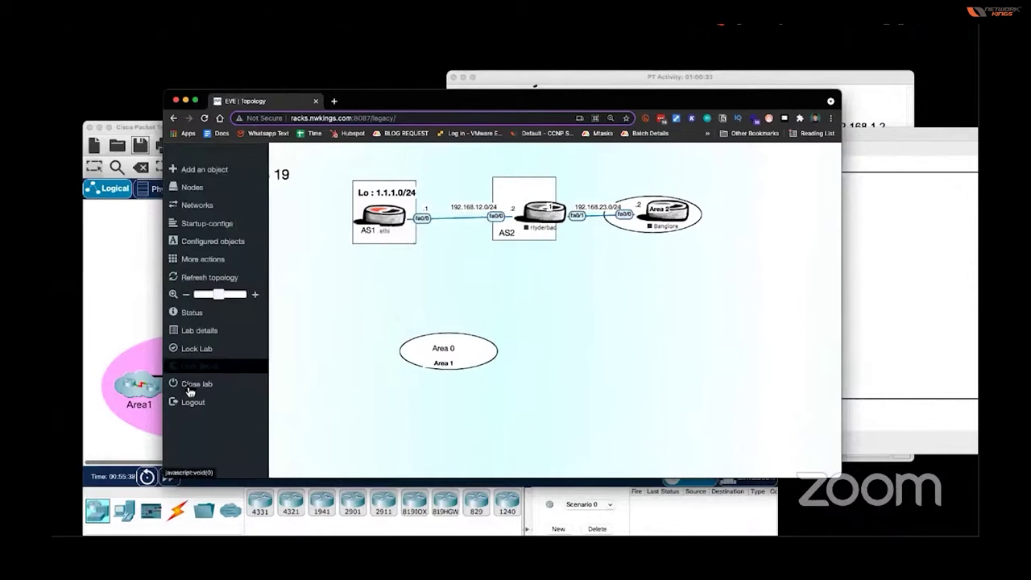
click(193, 383)
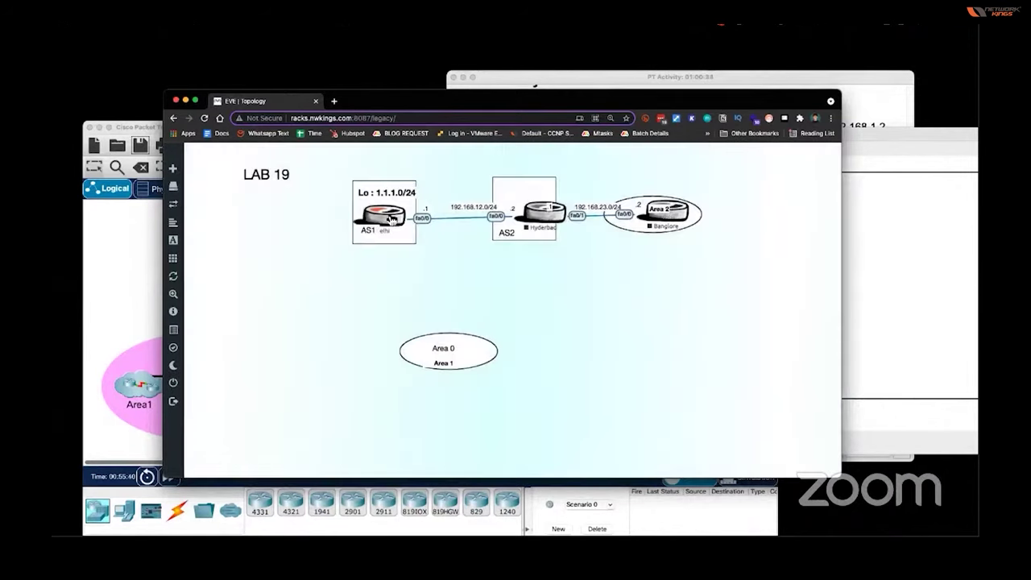
right_click(391, 219)
click(413, 235)
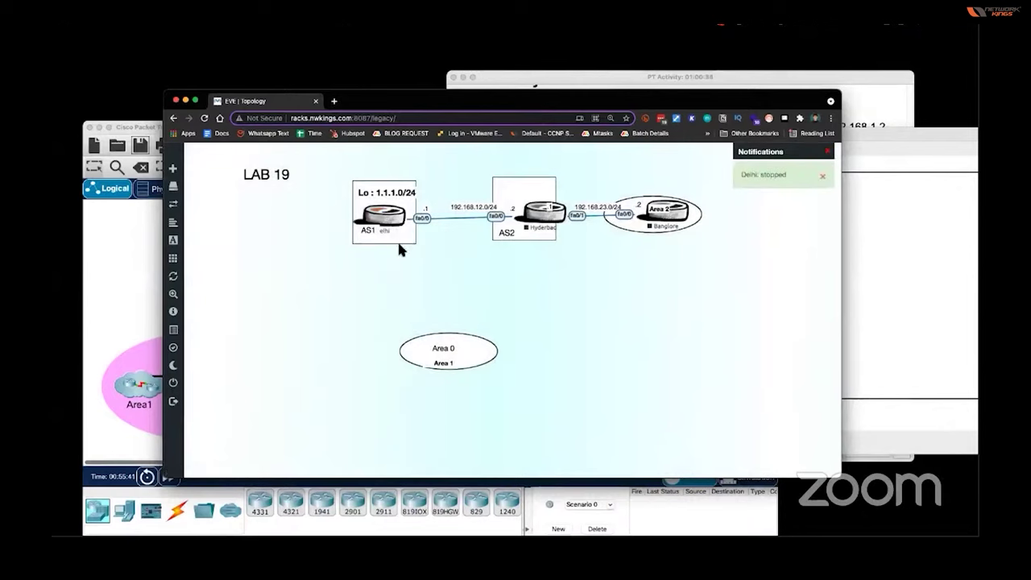
click(183, 383)
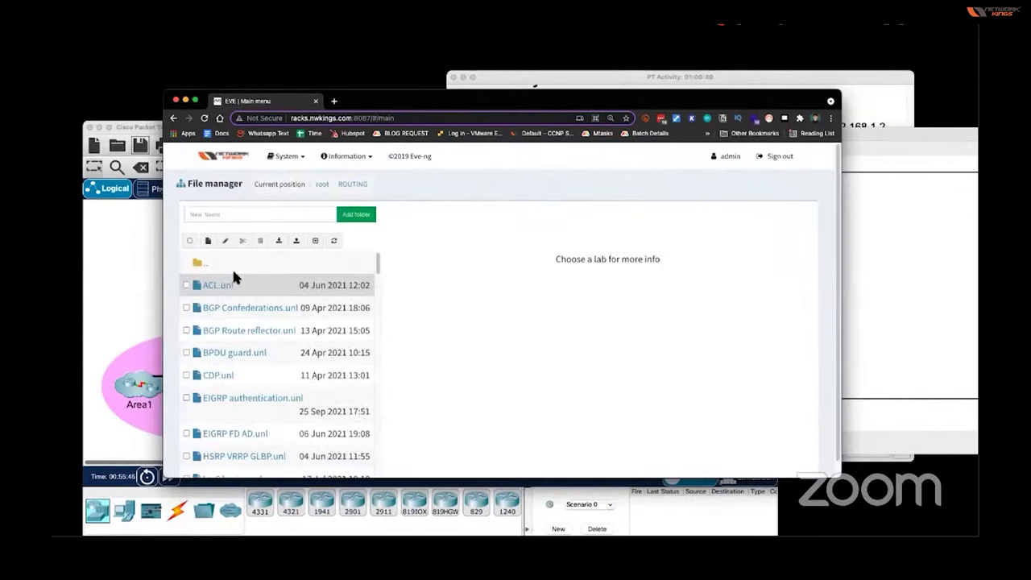
Open Lab 12 - OSPF plain Auth, then close it again.
scroll(228, 278, down, 1)
scroll(279, 343, down, 2)
scroll(278, 341, down, 5)
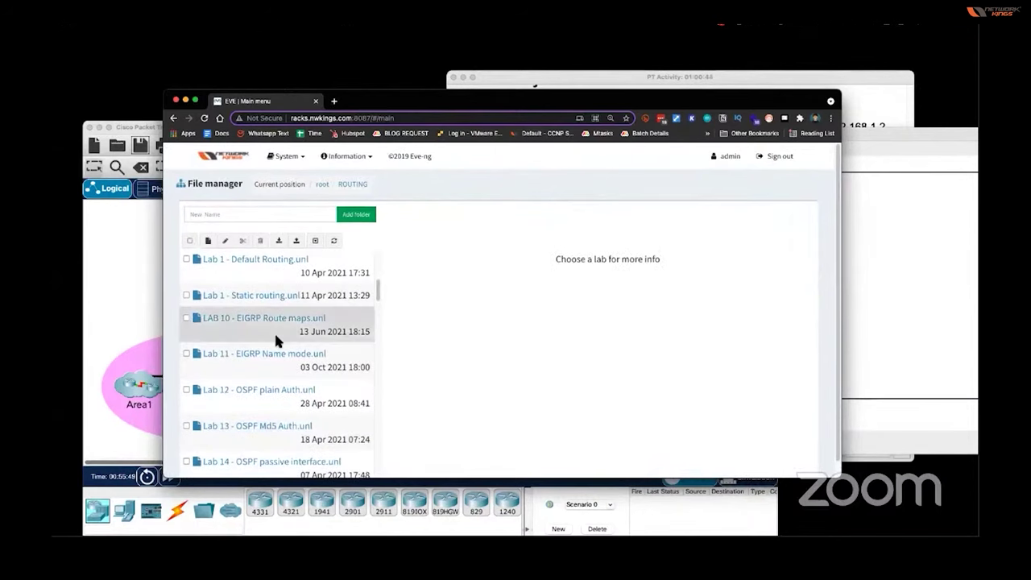
scroll(275, 340, up, 2)
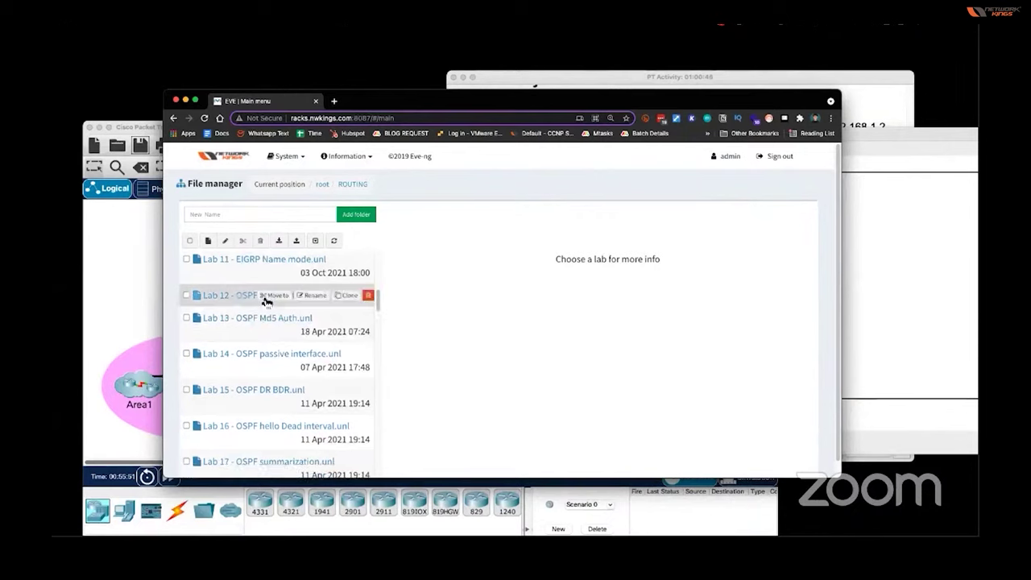
click(241, 295)
scroll(475, 387, down, 1)
click(440, 445)
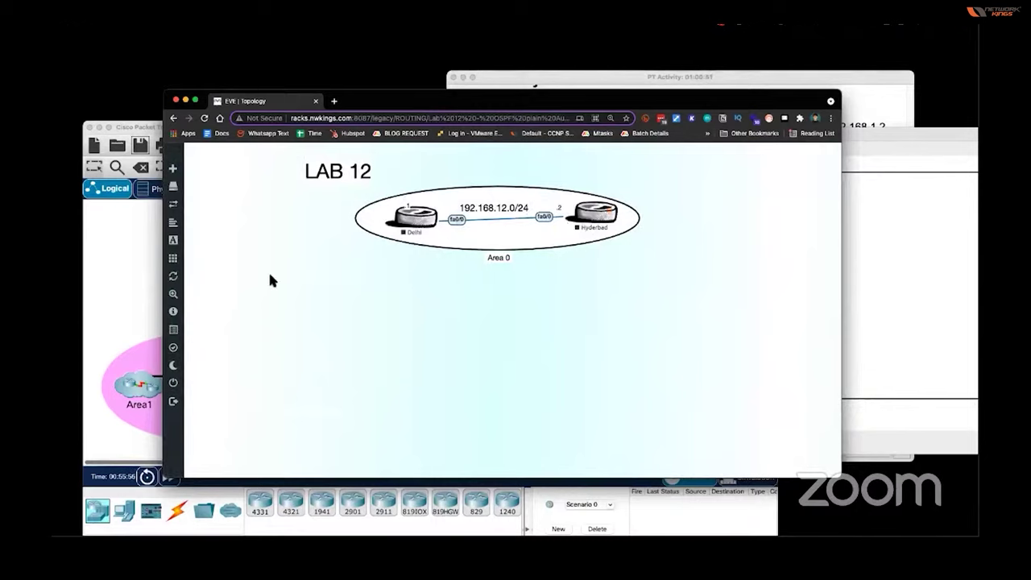
mouse_move(166, 304)
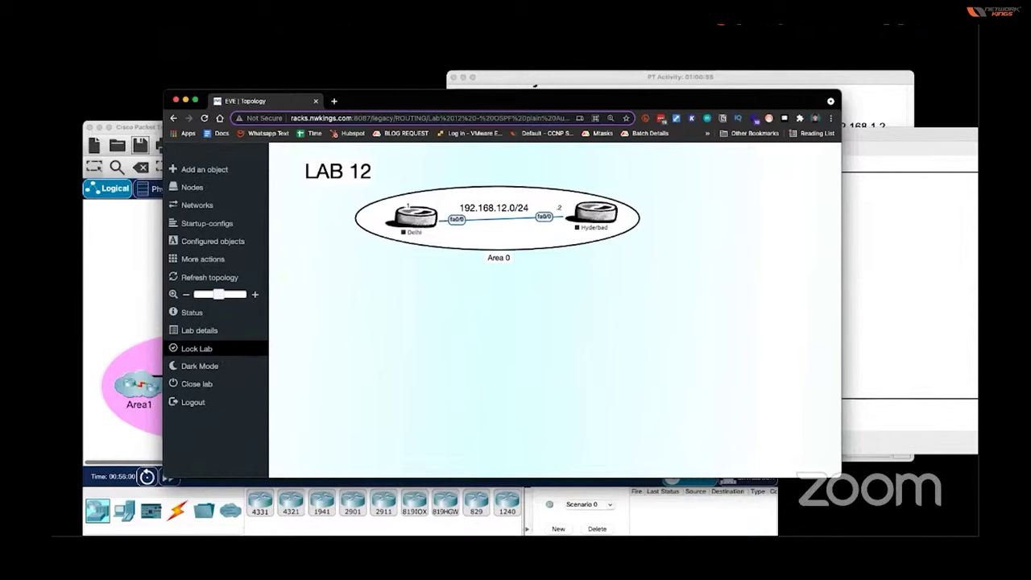
click(199, 388)
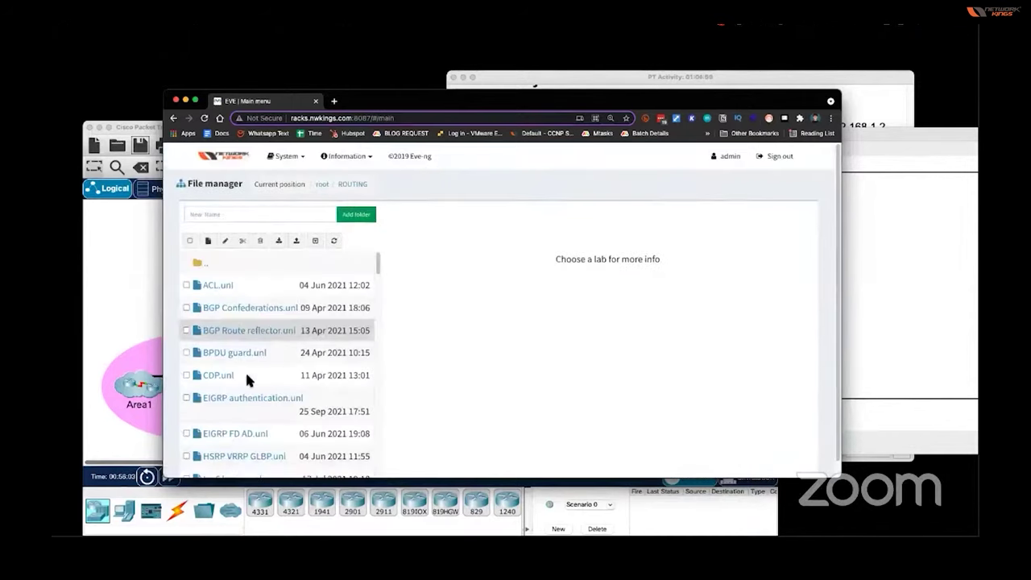
Open Lab 13 - OSPF Md5 Auth, nudge the Delhi router up, and begin quitting Packet Tracer.
scroll(246, 375, down, 6)
scroll(248, 380, down, 2)
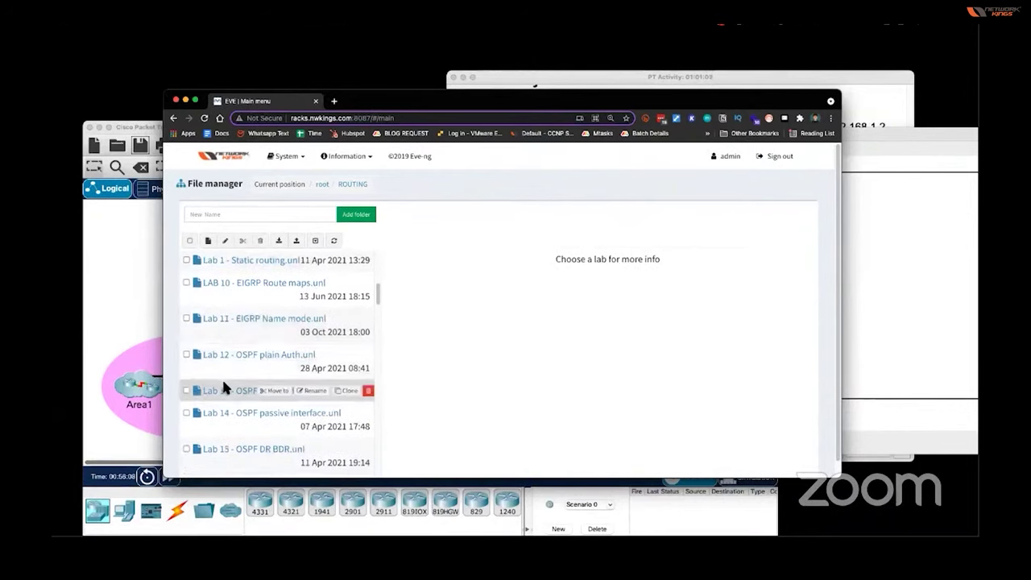
click(224, 386)
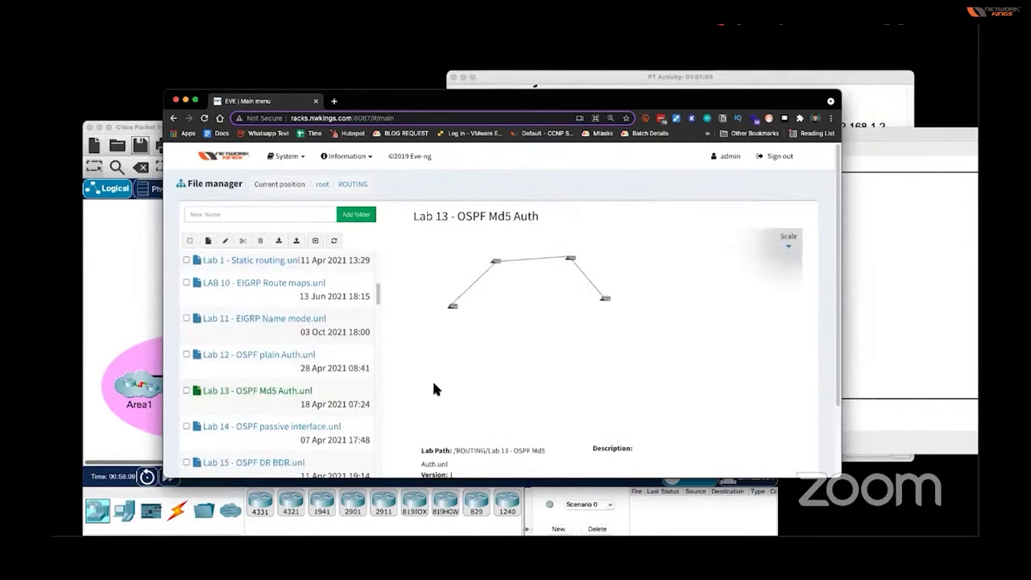
scroll(469, 409, down, 2)
click(435, 454)
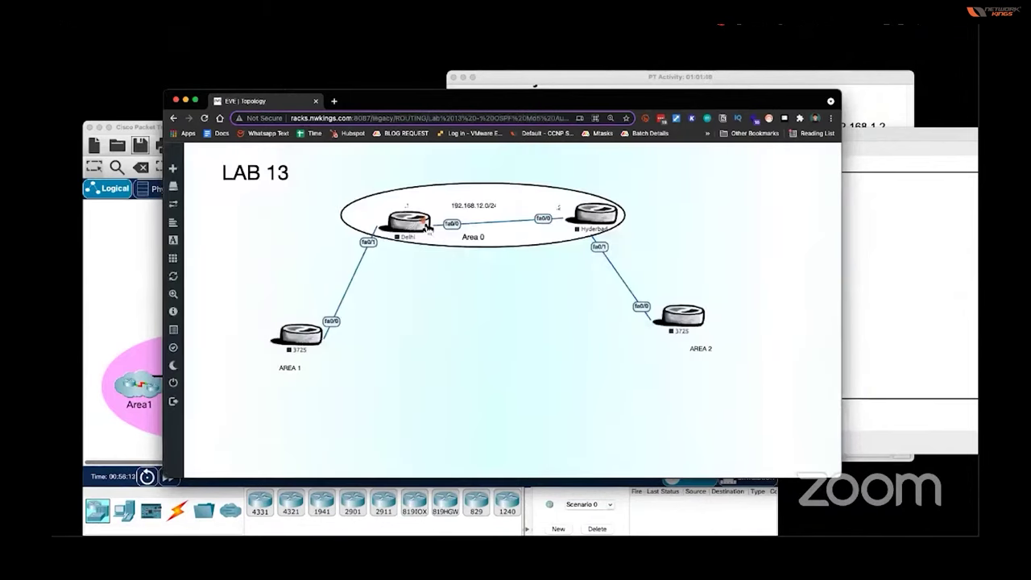
drag(413, 232, 404, 225)
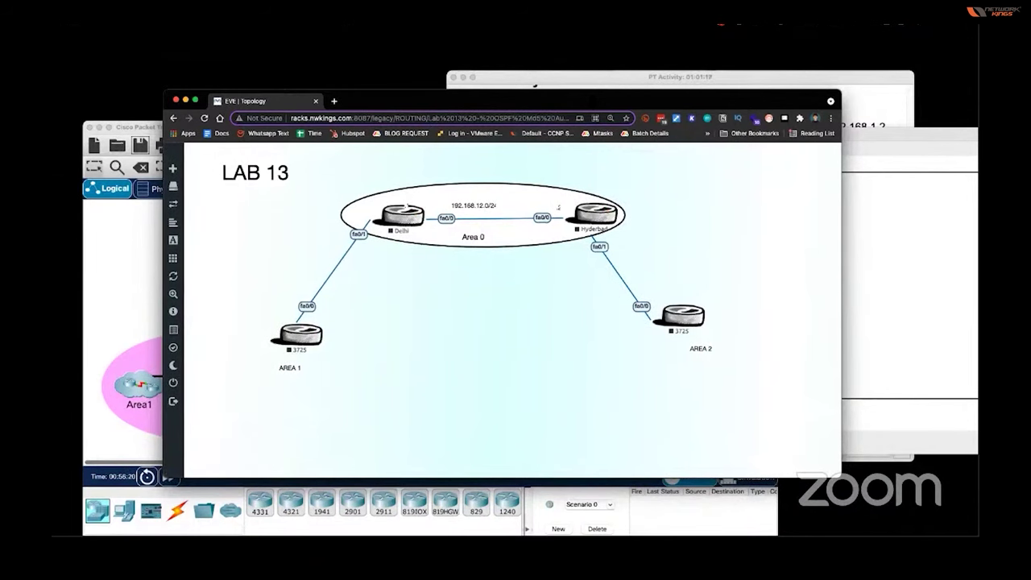
click(121, 132)
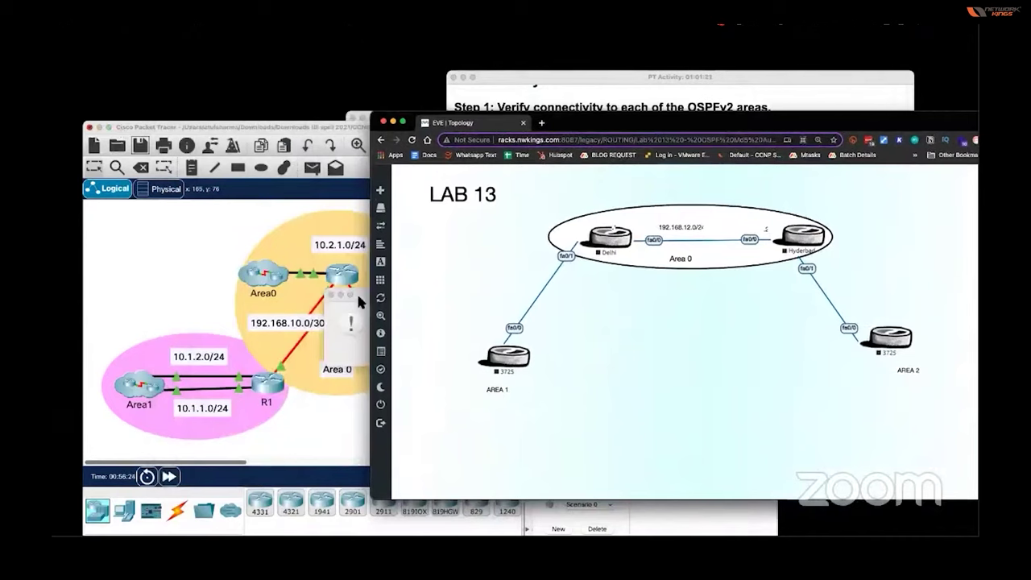
Close Packet Tracer without saving, shift the EVE window right, and sketch a router beside it.
click(316, 348)
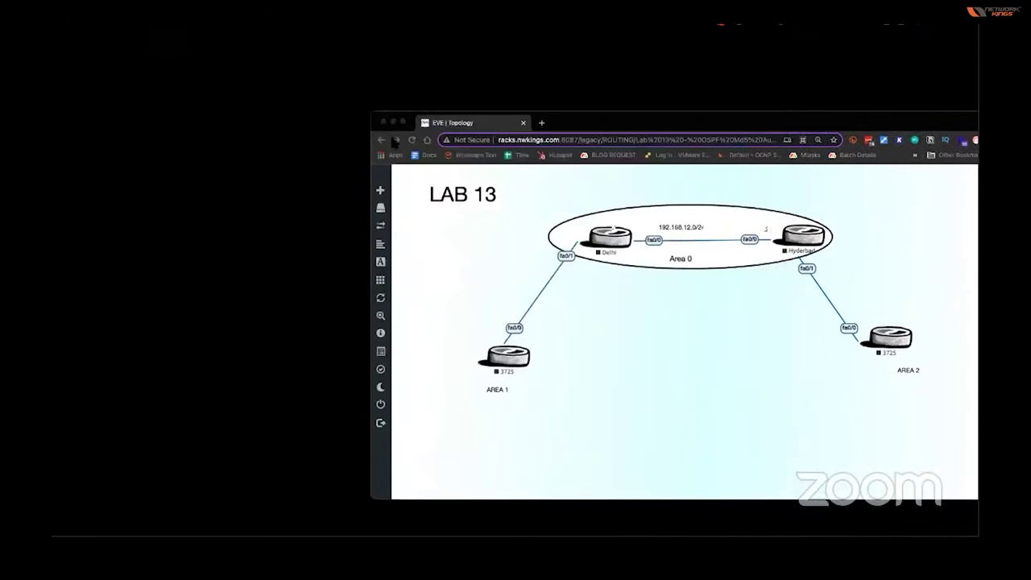
drag(635, 131, 734, 127)
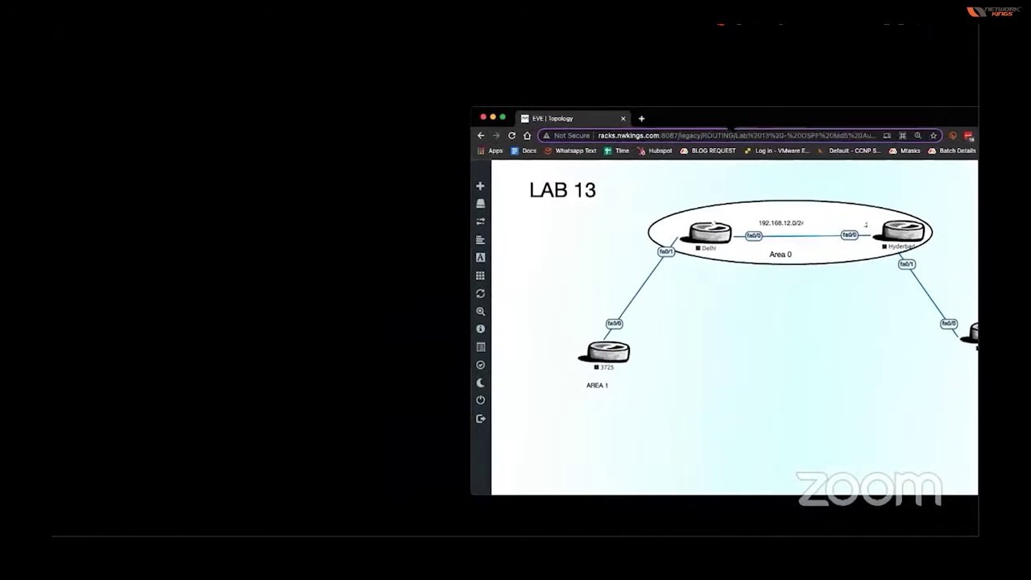
key(ctrl+shift+a)
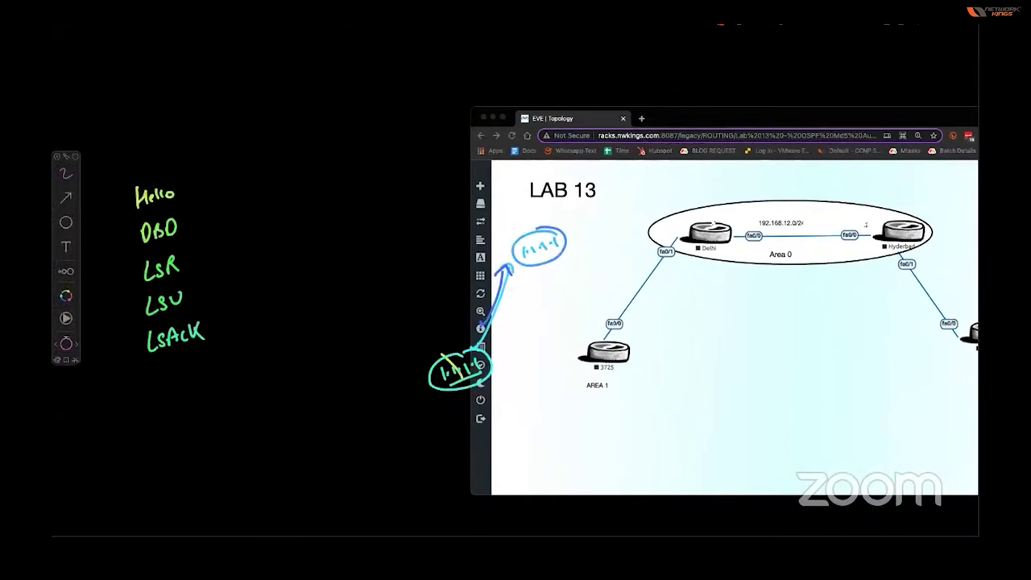
key(super+BackSpace)
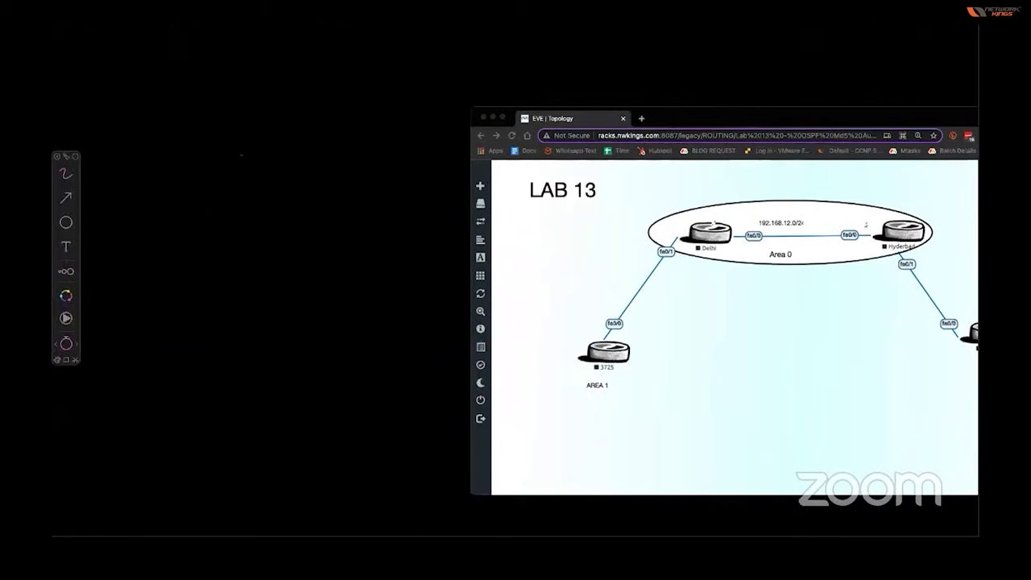
mouse_move(163, 149)
mouse_down()
mouse_move(170, 183)
mouse_move(203, 168)
mouse_move(192, 145)
mouse_move(182, 170)
mouse_up()
mouse_move(177, 163)
mouse_down()
mouse_move(260, 151)
mouse_move(287, 166)
mouse_move(367, 140)
mouse_move(361, 174)
mouse_move(389, 163)
mouse_move(375, 141)
mouse_up()
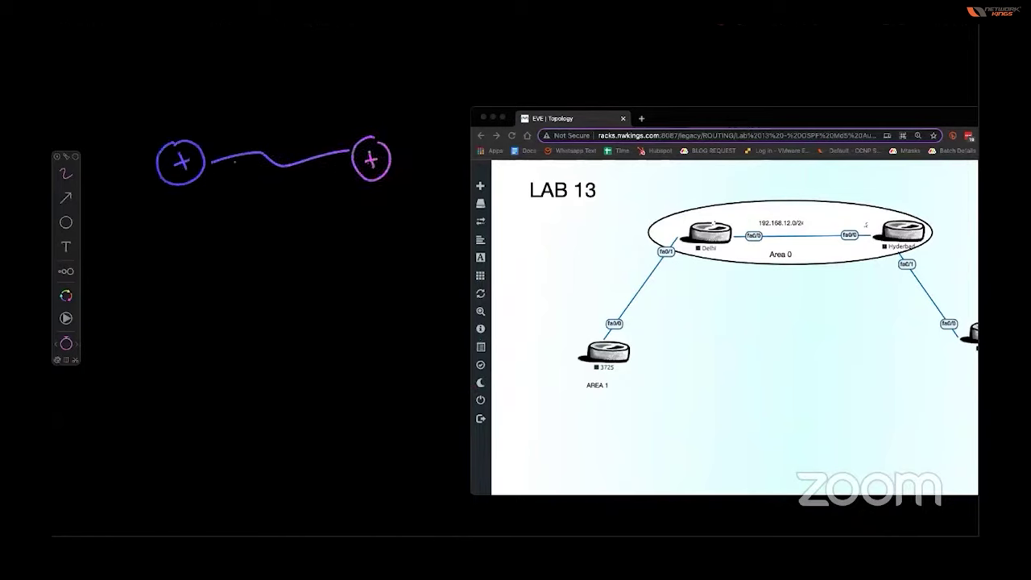